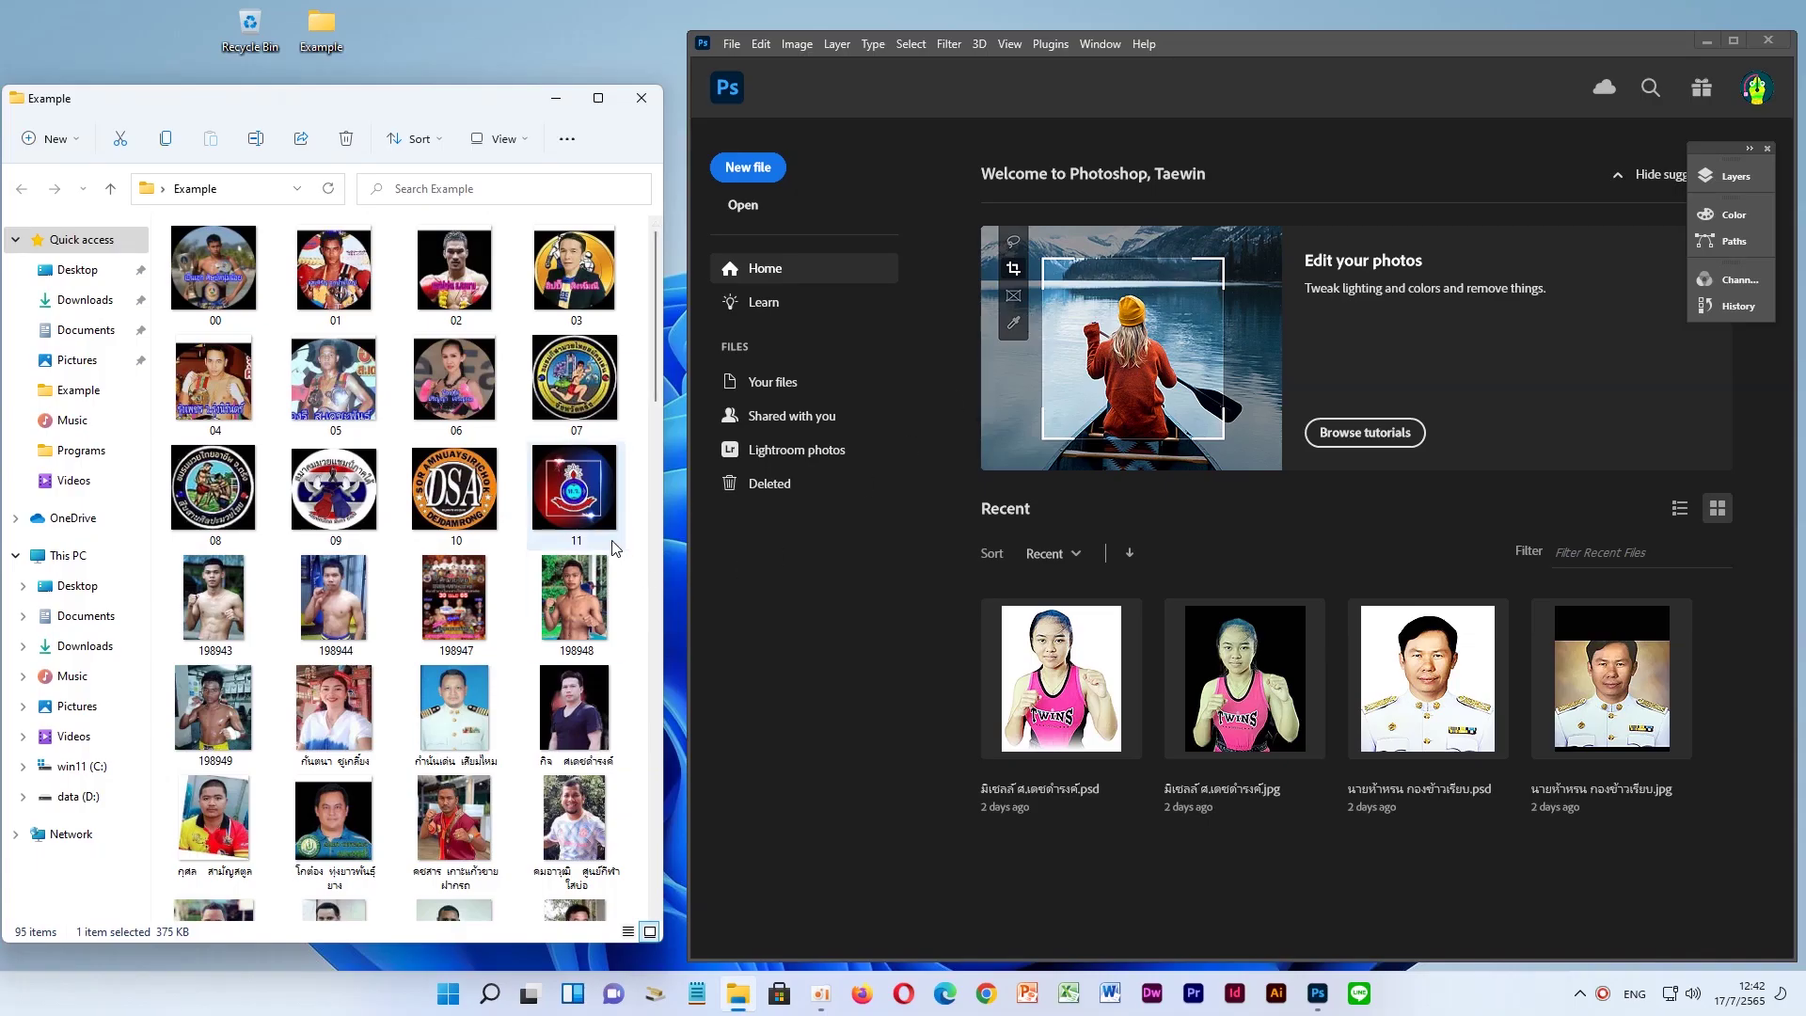
Drag portrait image 06.jpg from File Explorer into Photoshop to open it
click(481, 393)
mouse_move(455, 381)
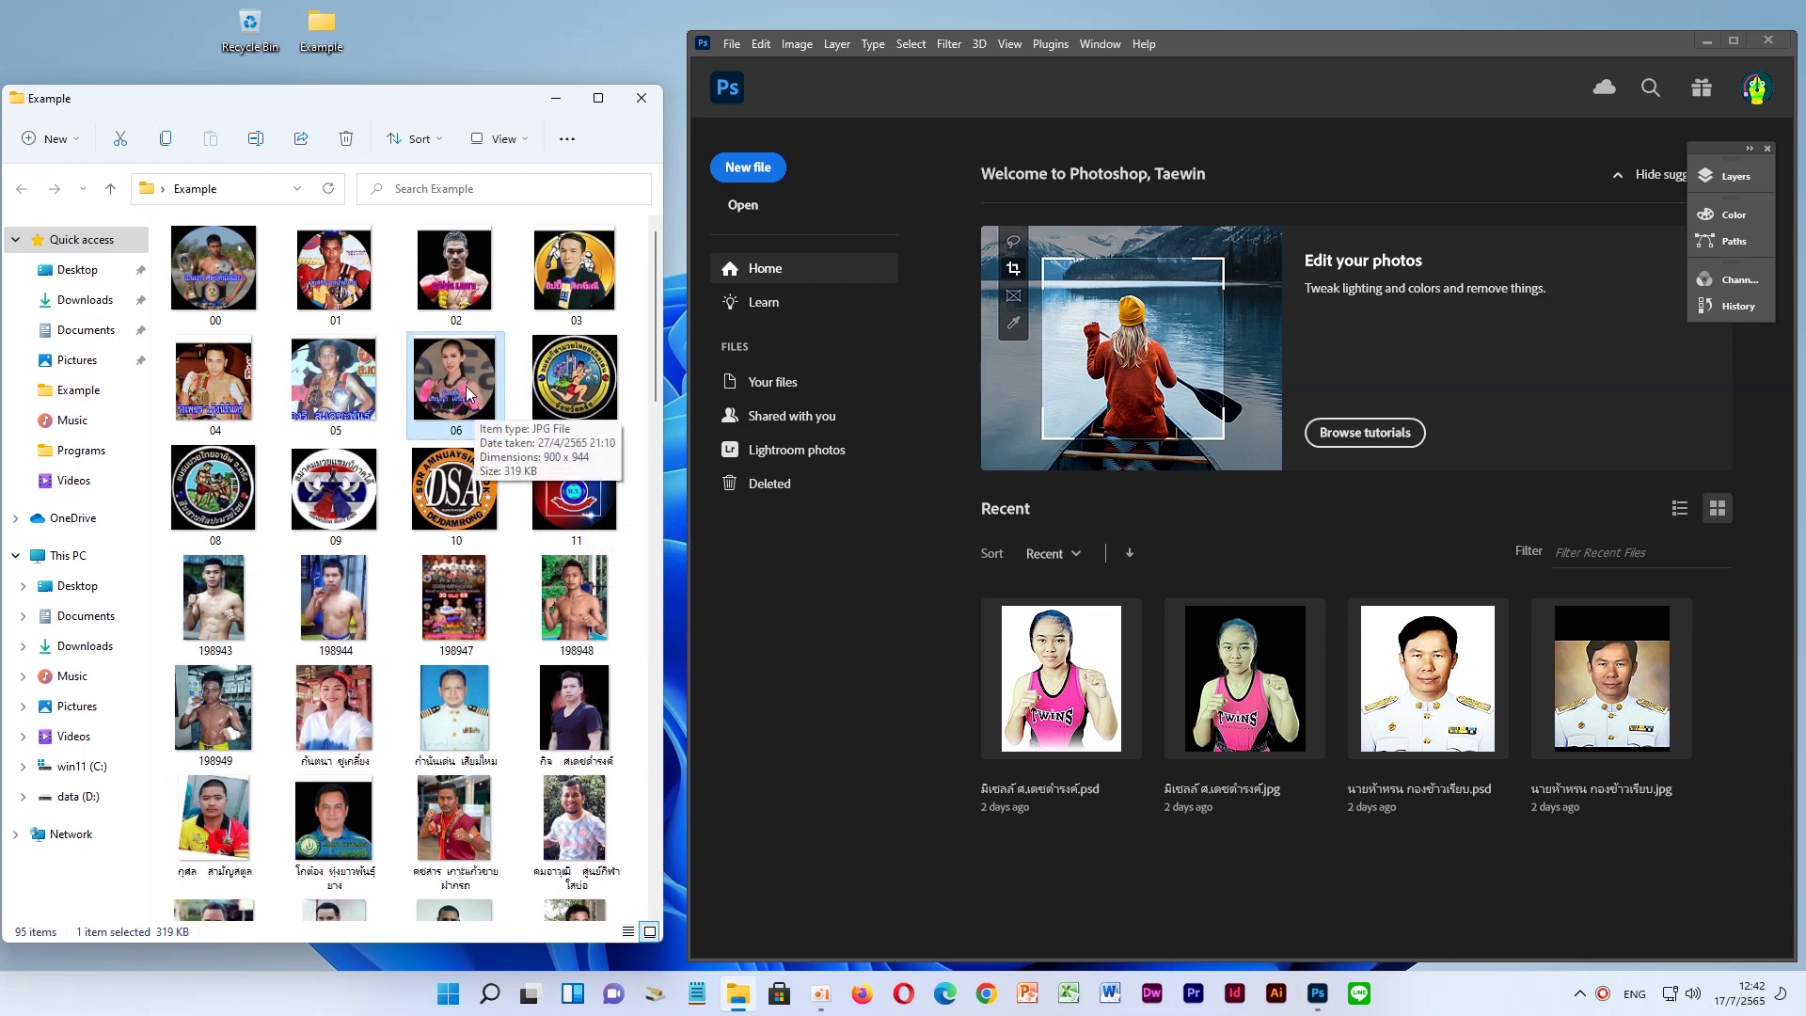
drag(471, 395, 1337, 574)
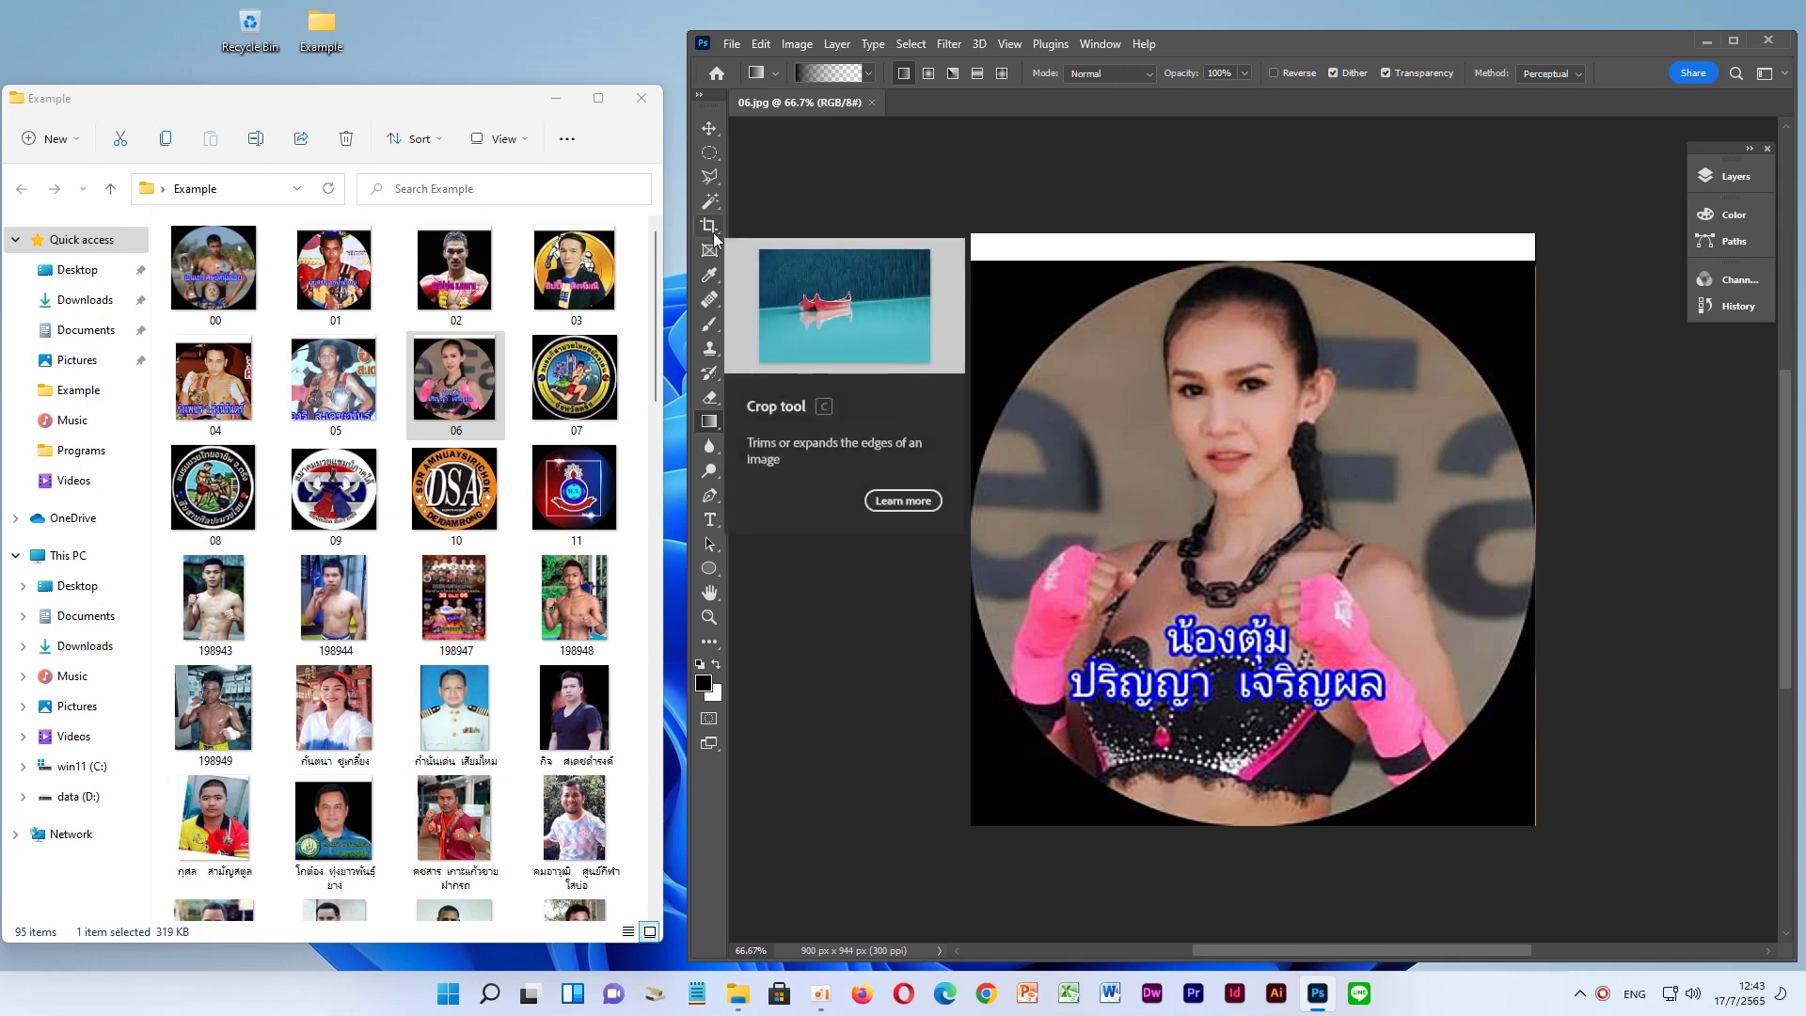
Place badge image 07 over the portrait as its own layer
click(1729, 179)
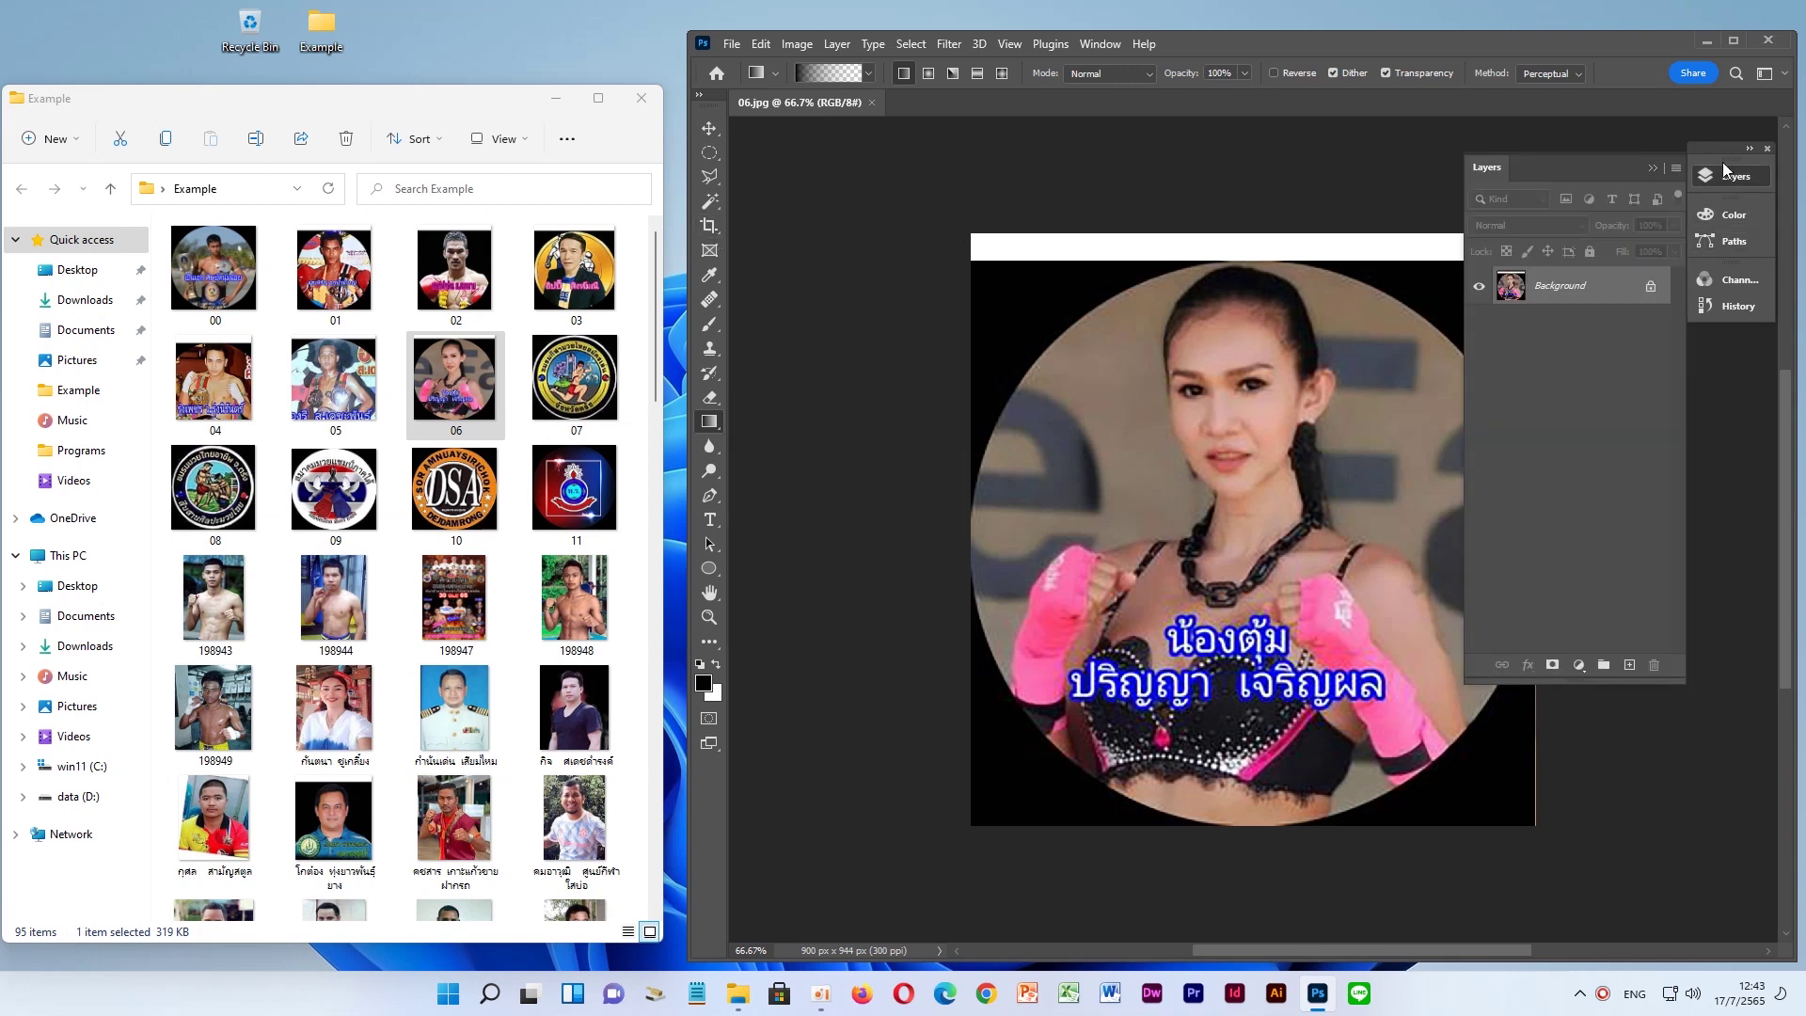
drag(574, 376, 1213, 414)
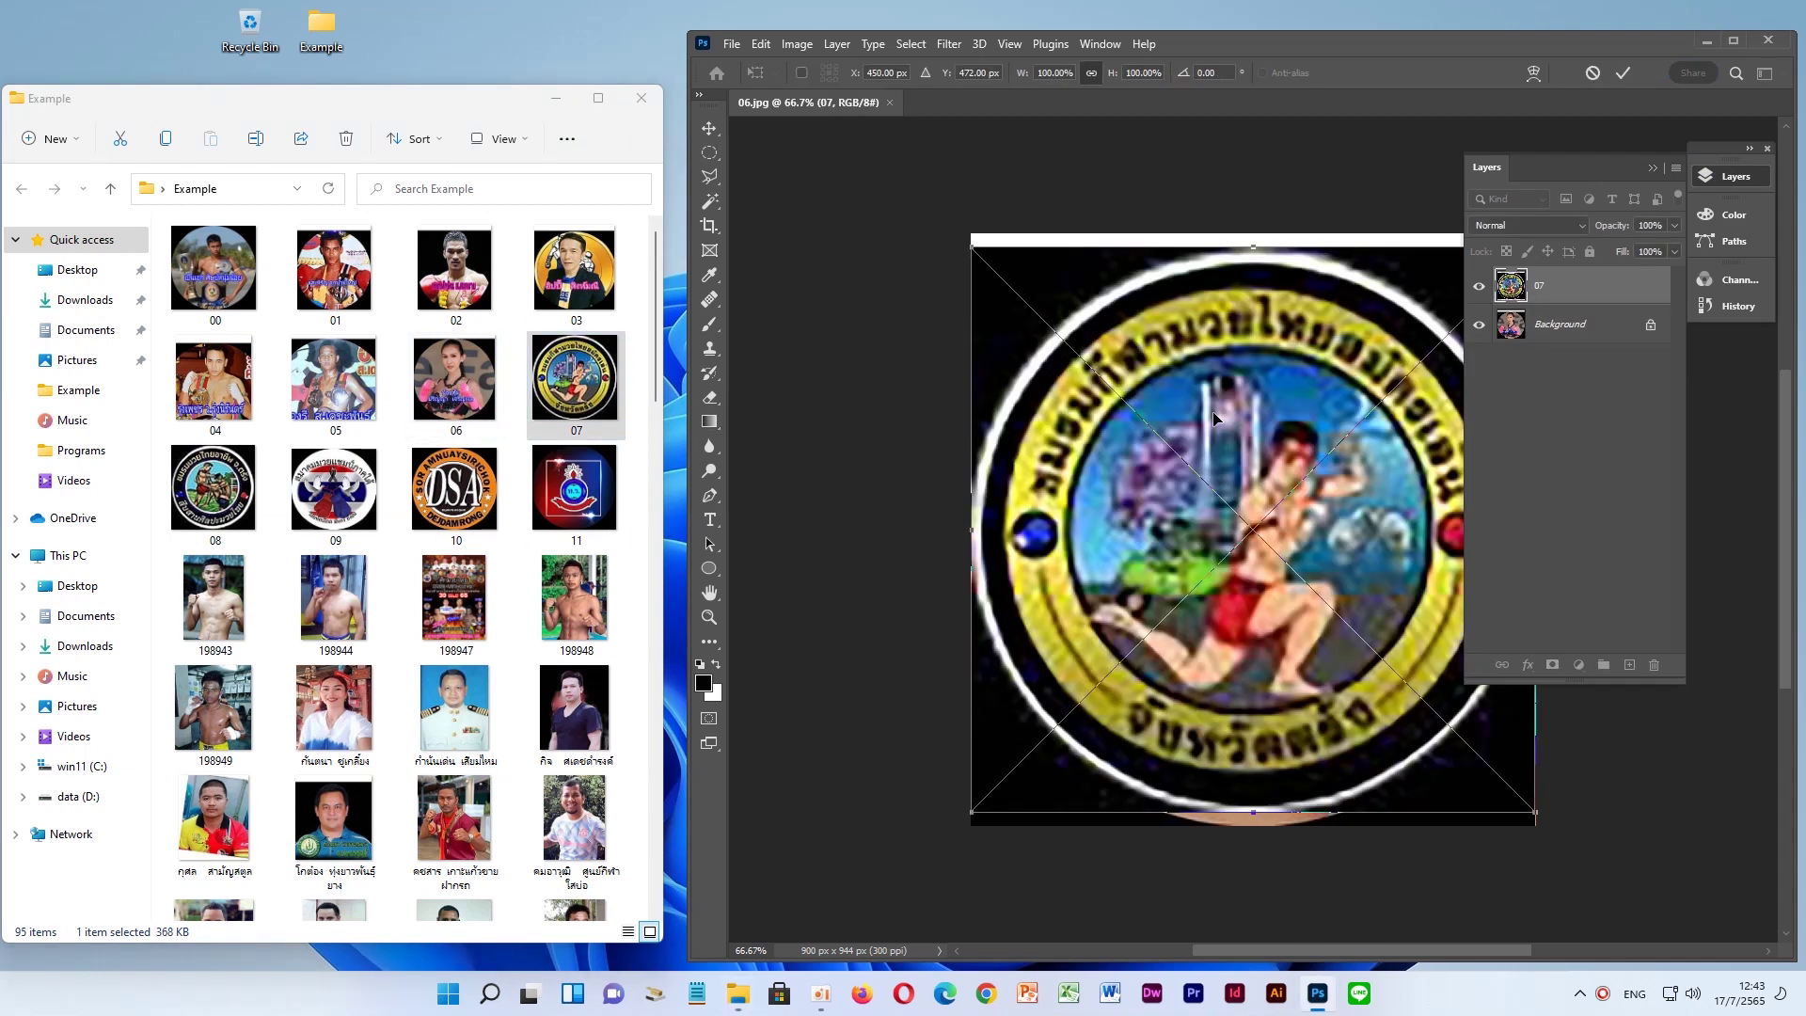
key(Return)
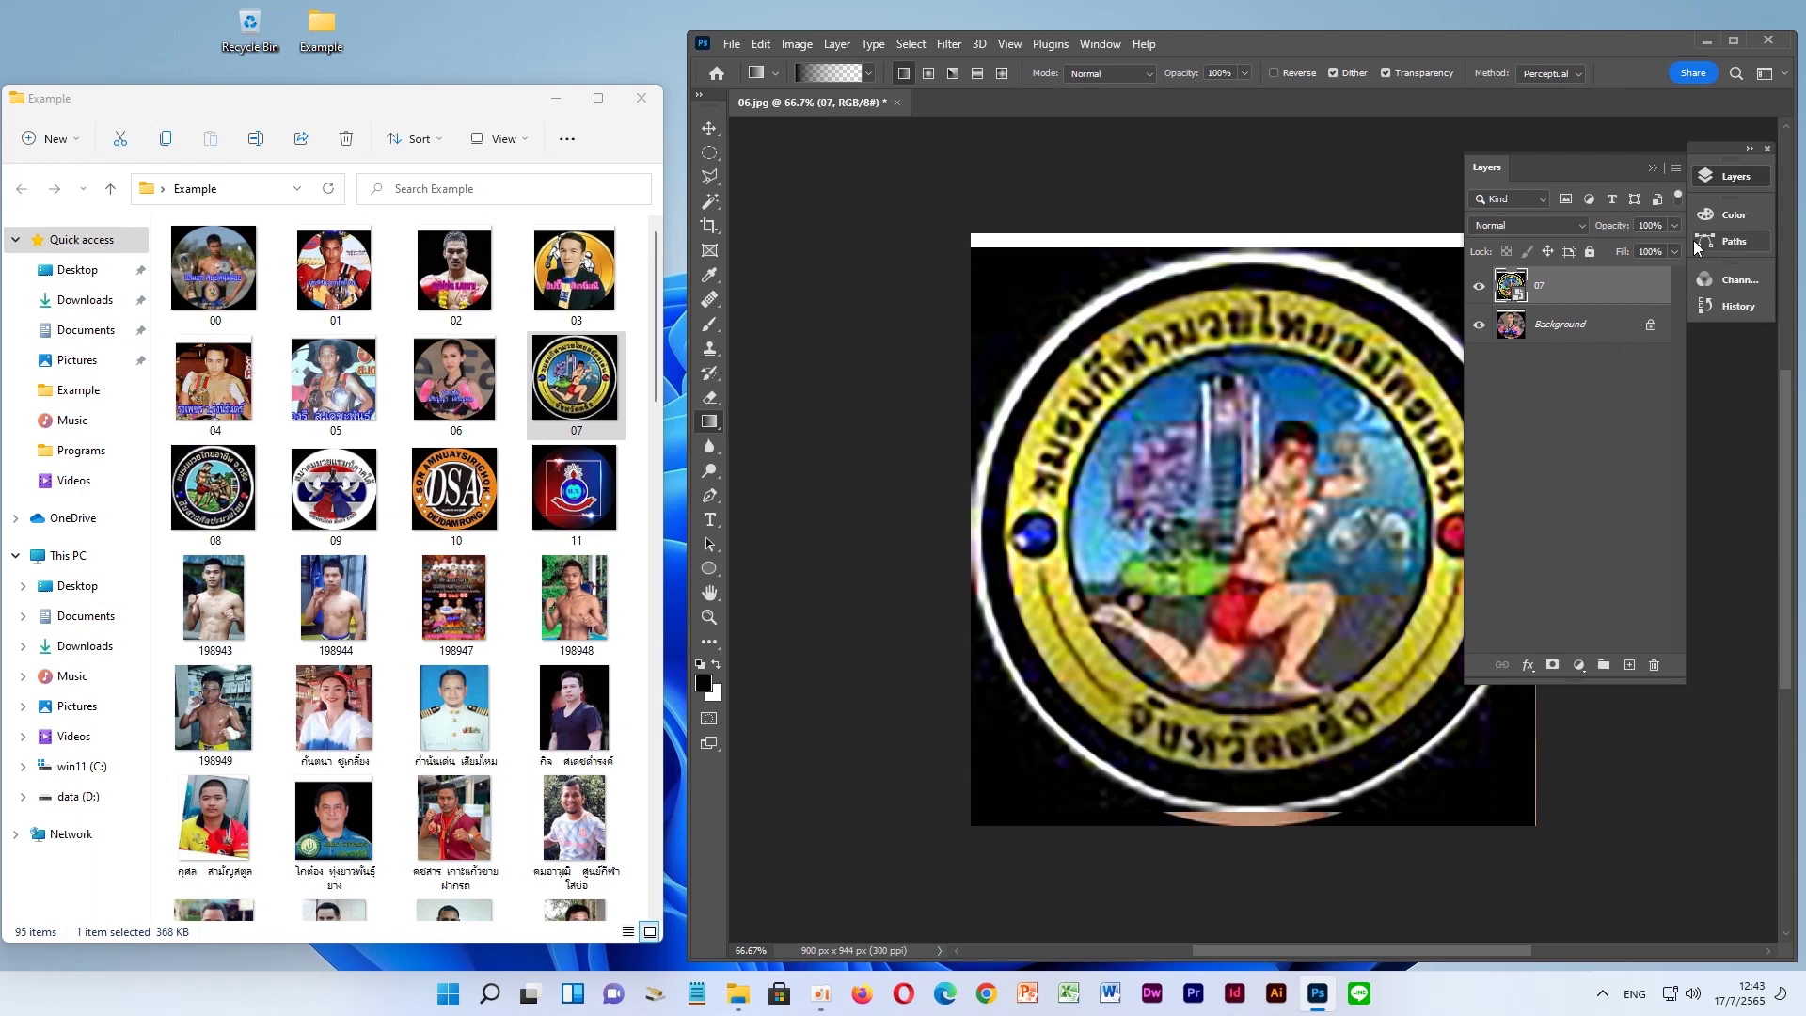
click(1725, 173)
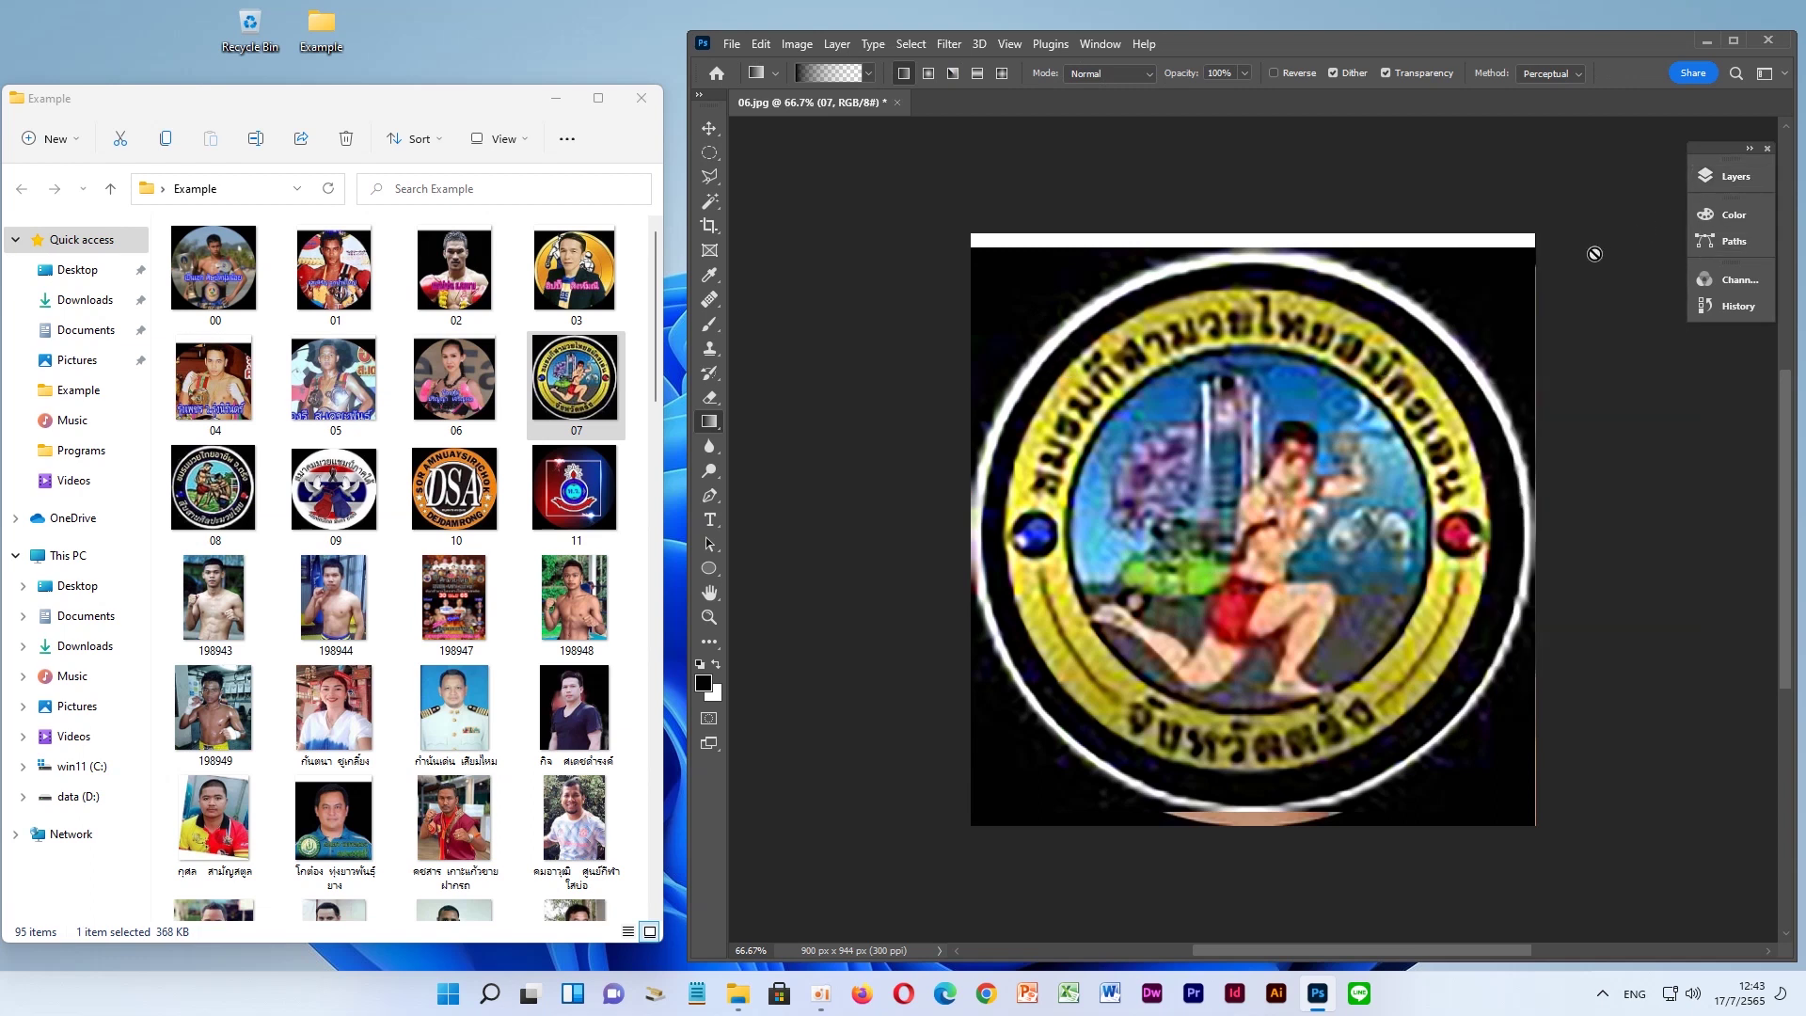
click(710, 130)
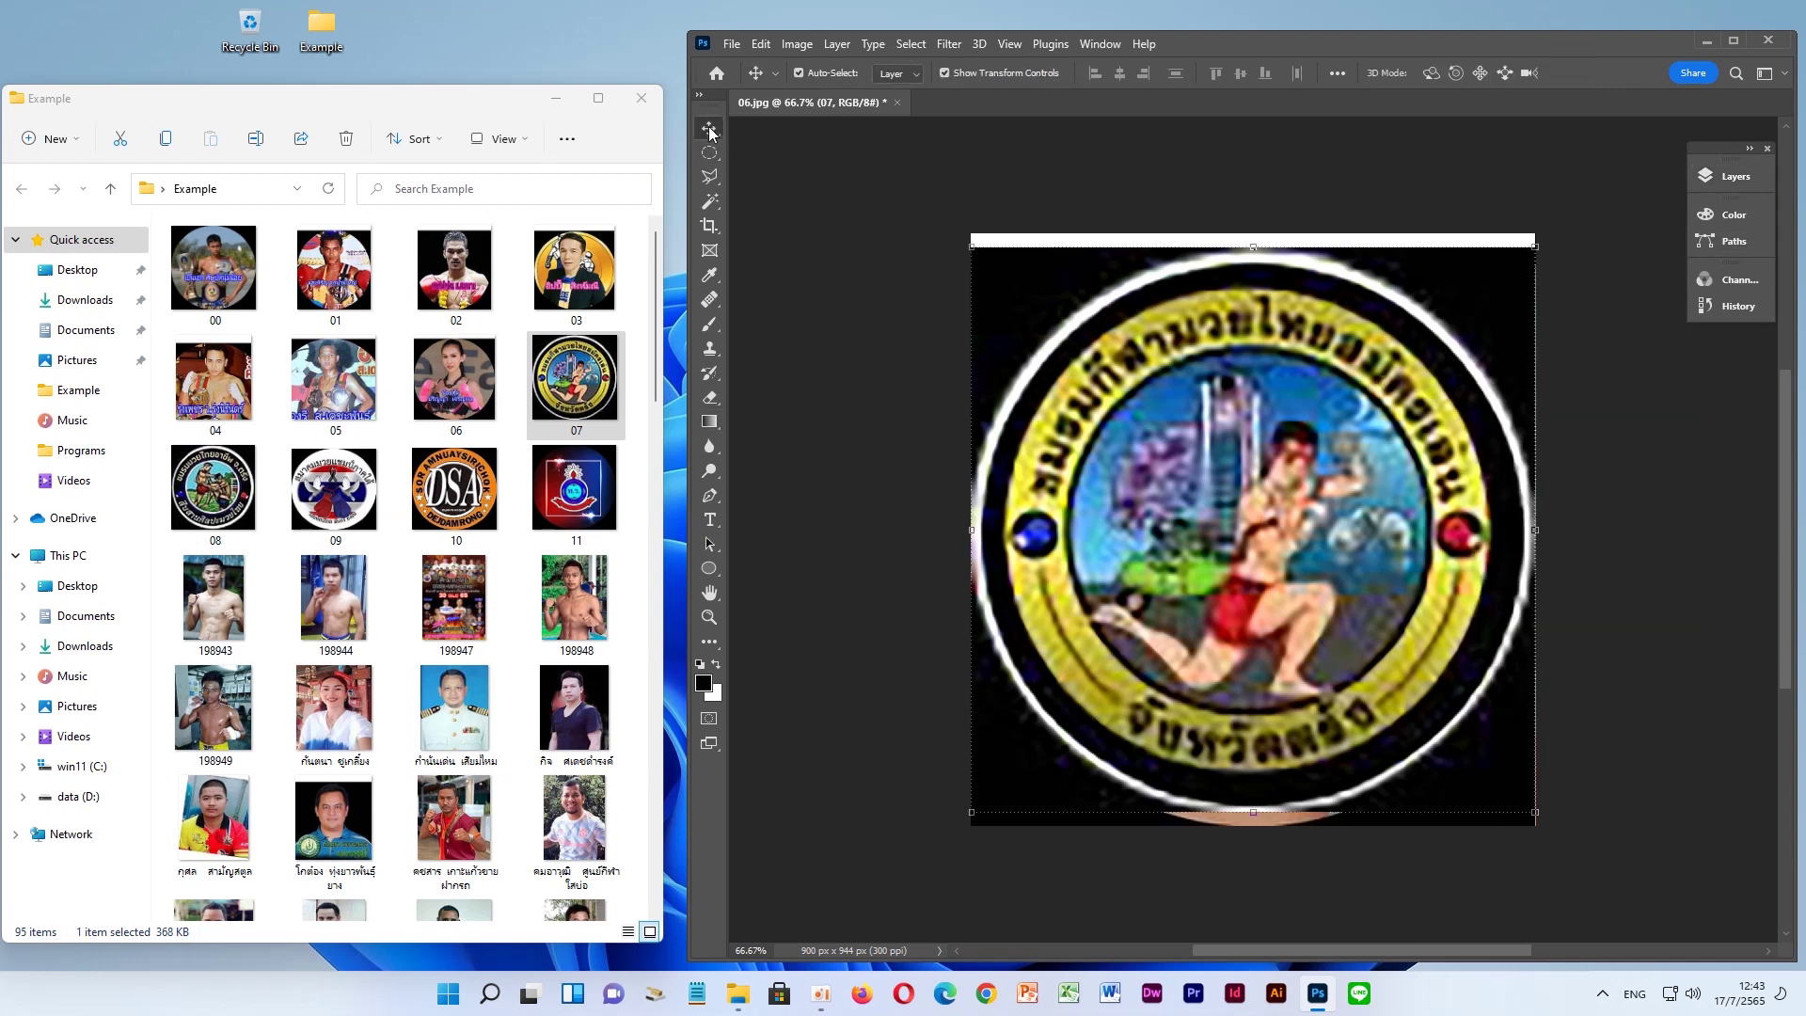
click(1748, 179)
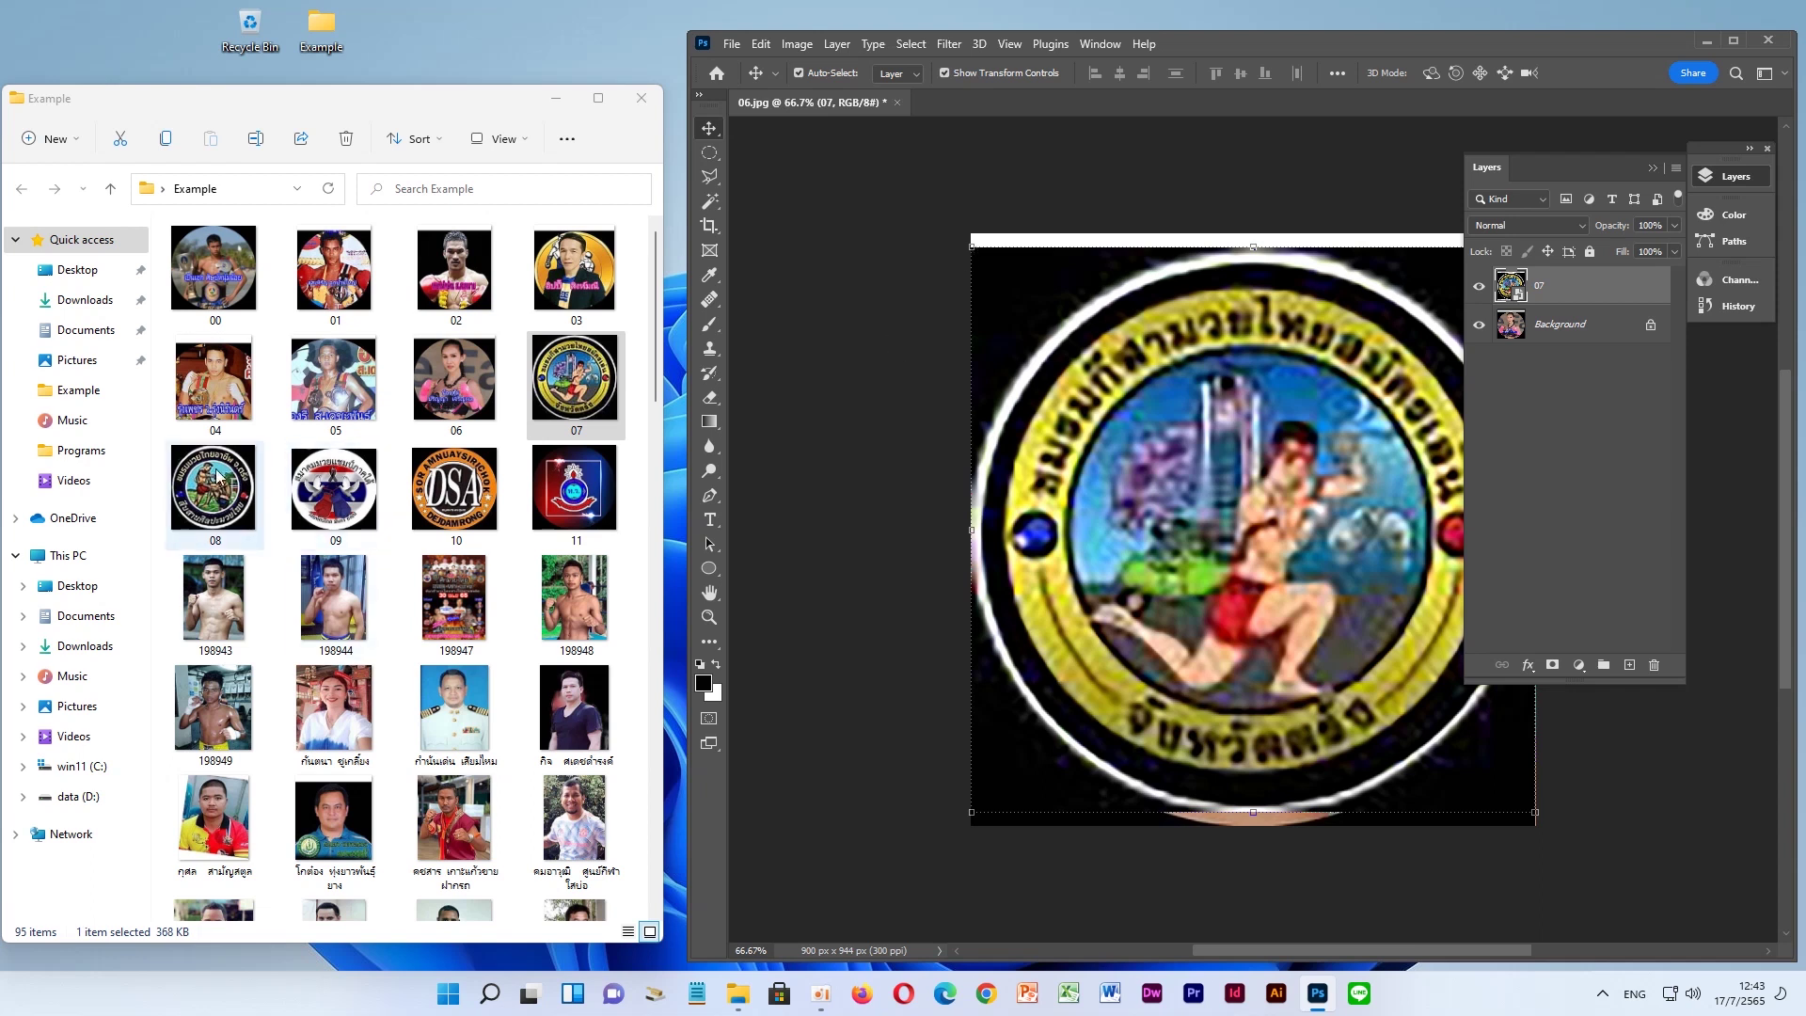
Place badge image 08 into the document as a third layer
click(223, 501)
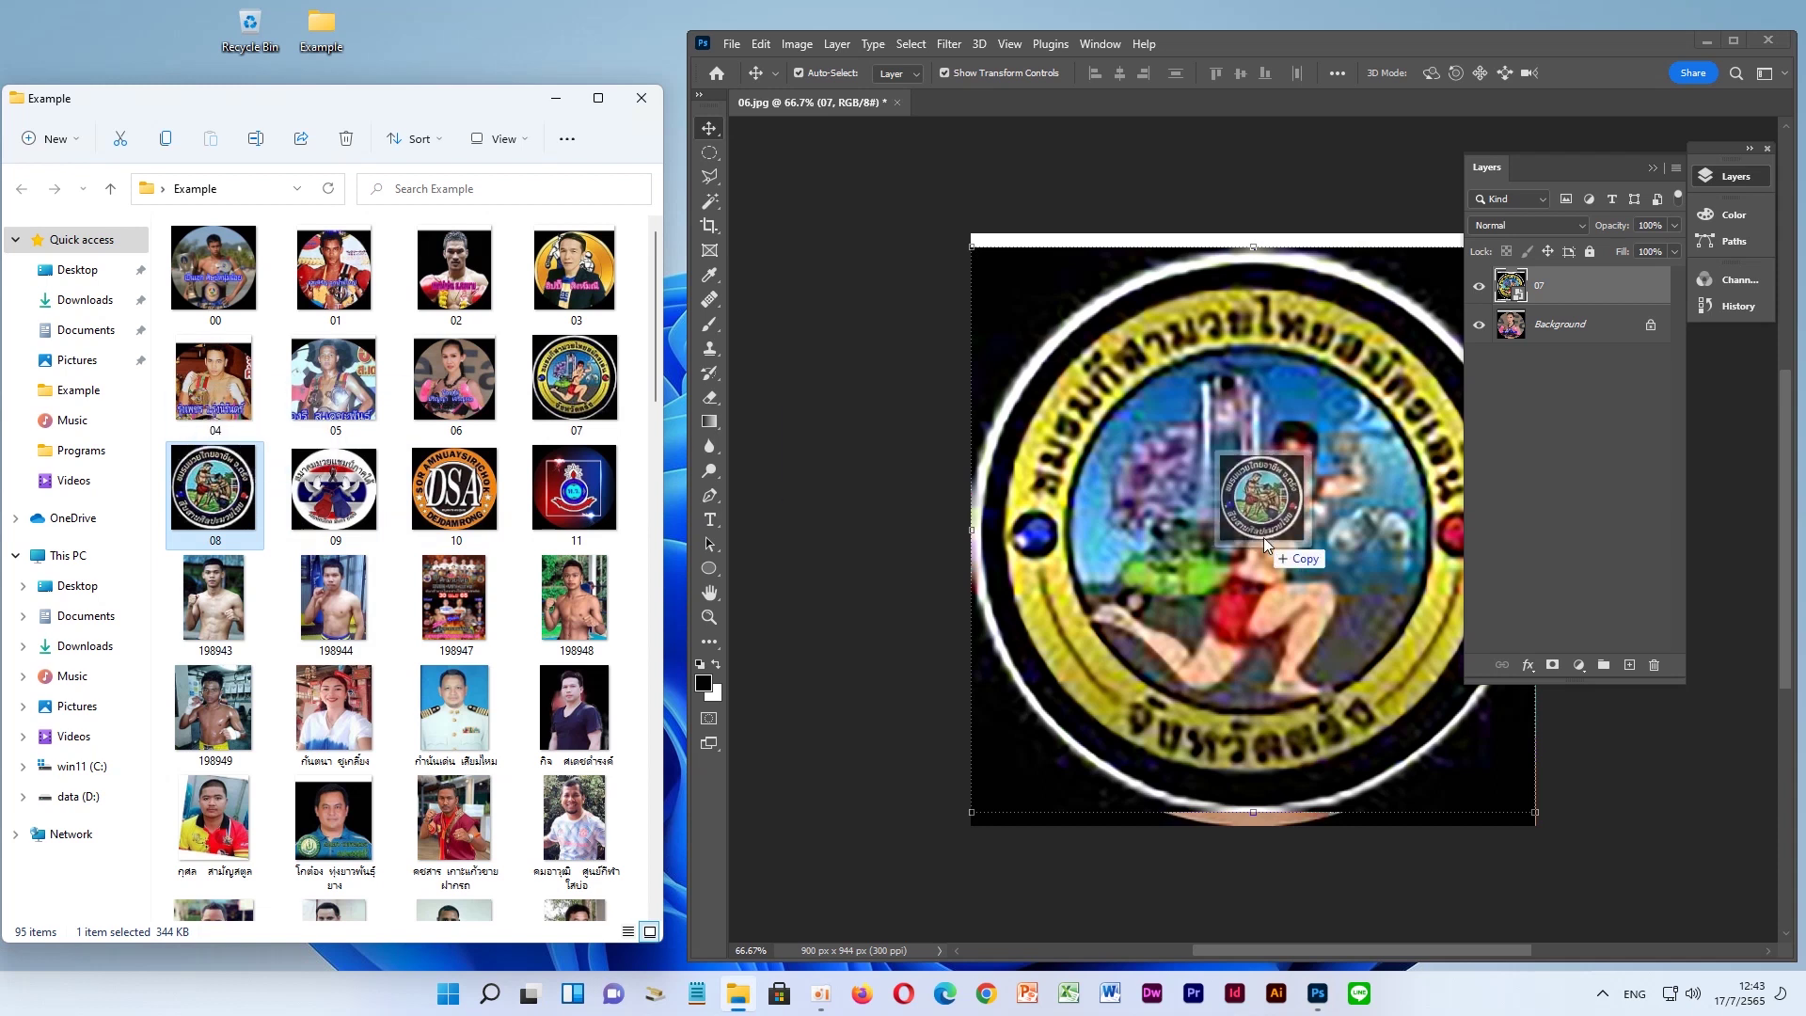
drag(235, 498, 1263, 538)
key(Return)
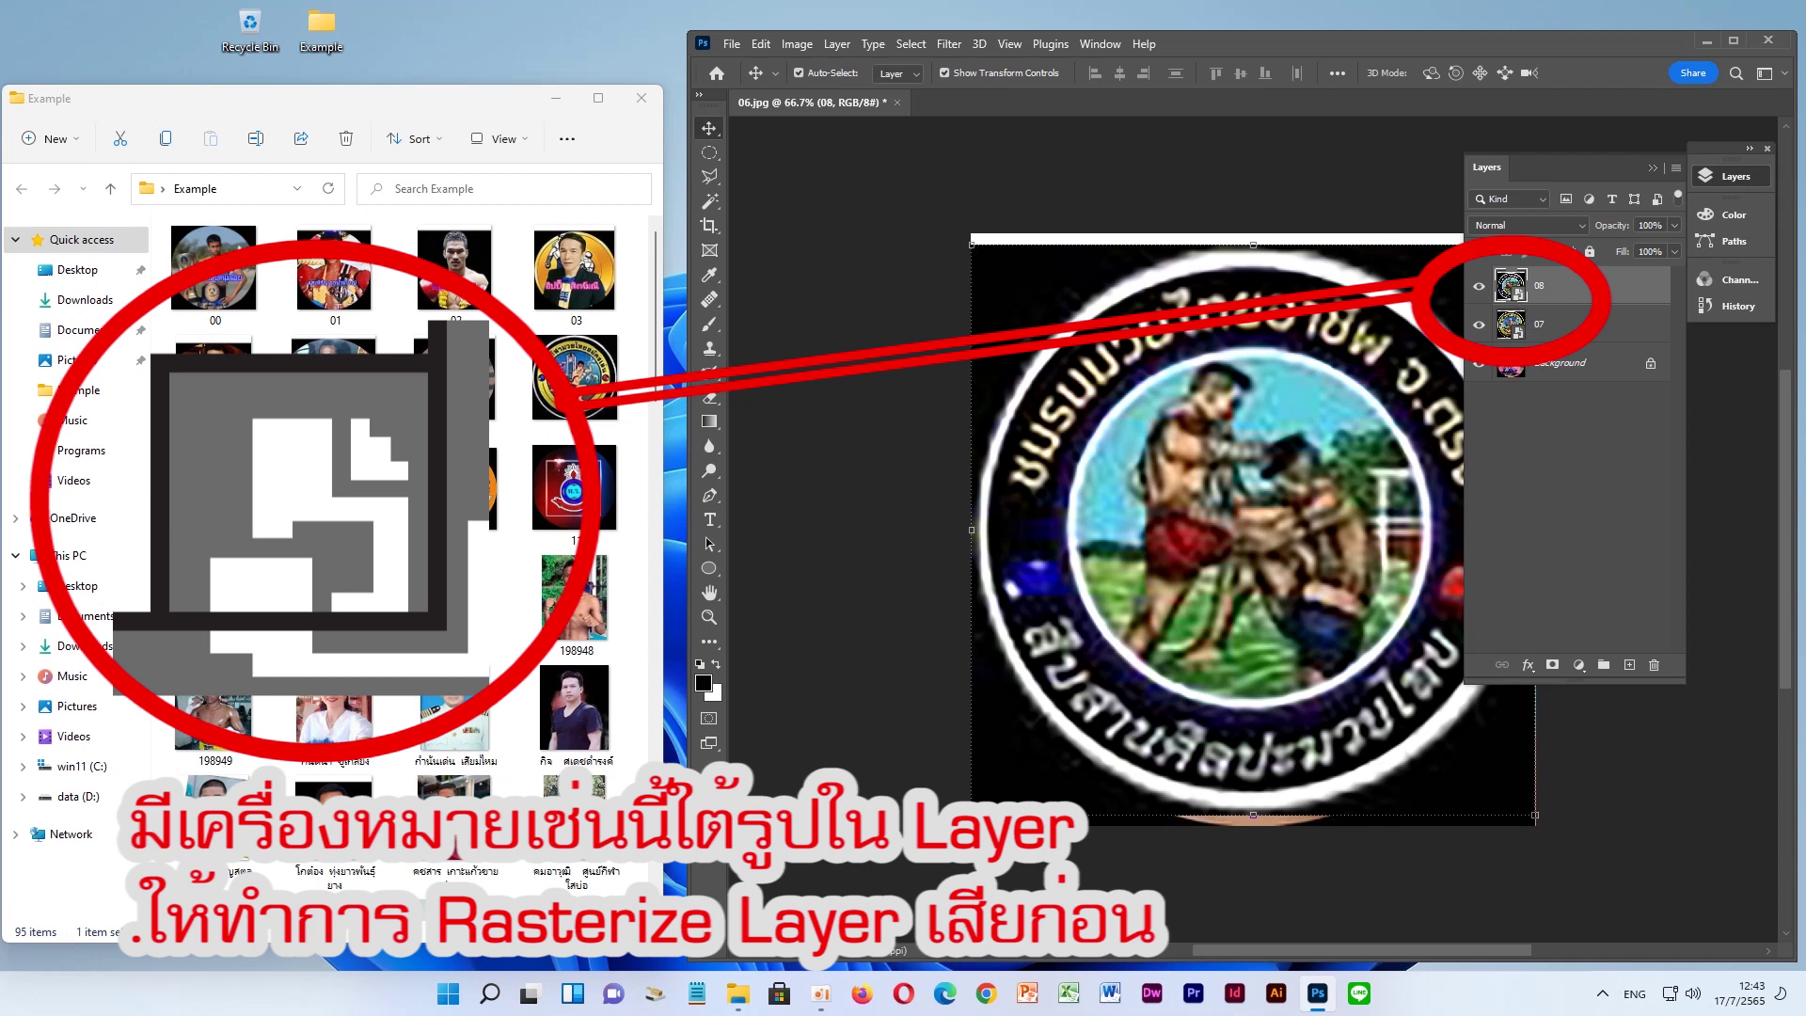
Rasterize badge layers 07 and 08
click(1567, 331)
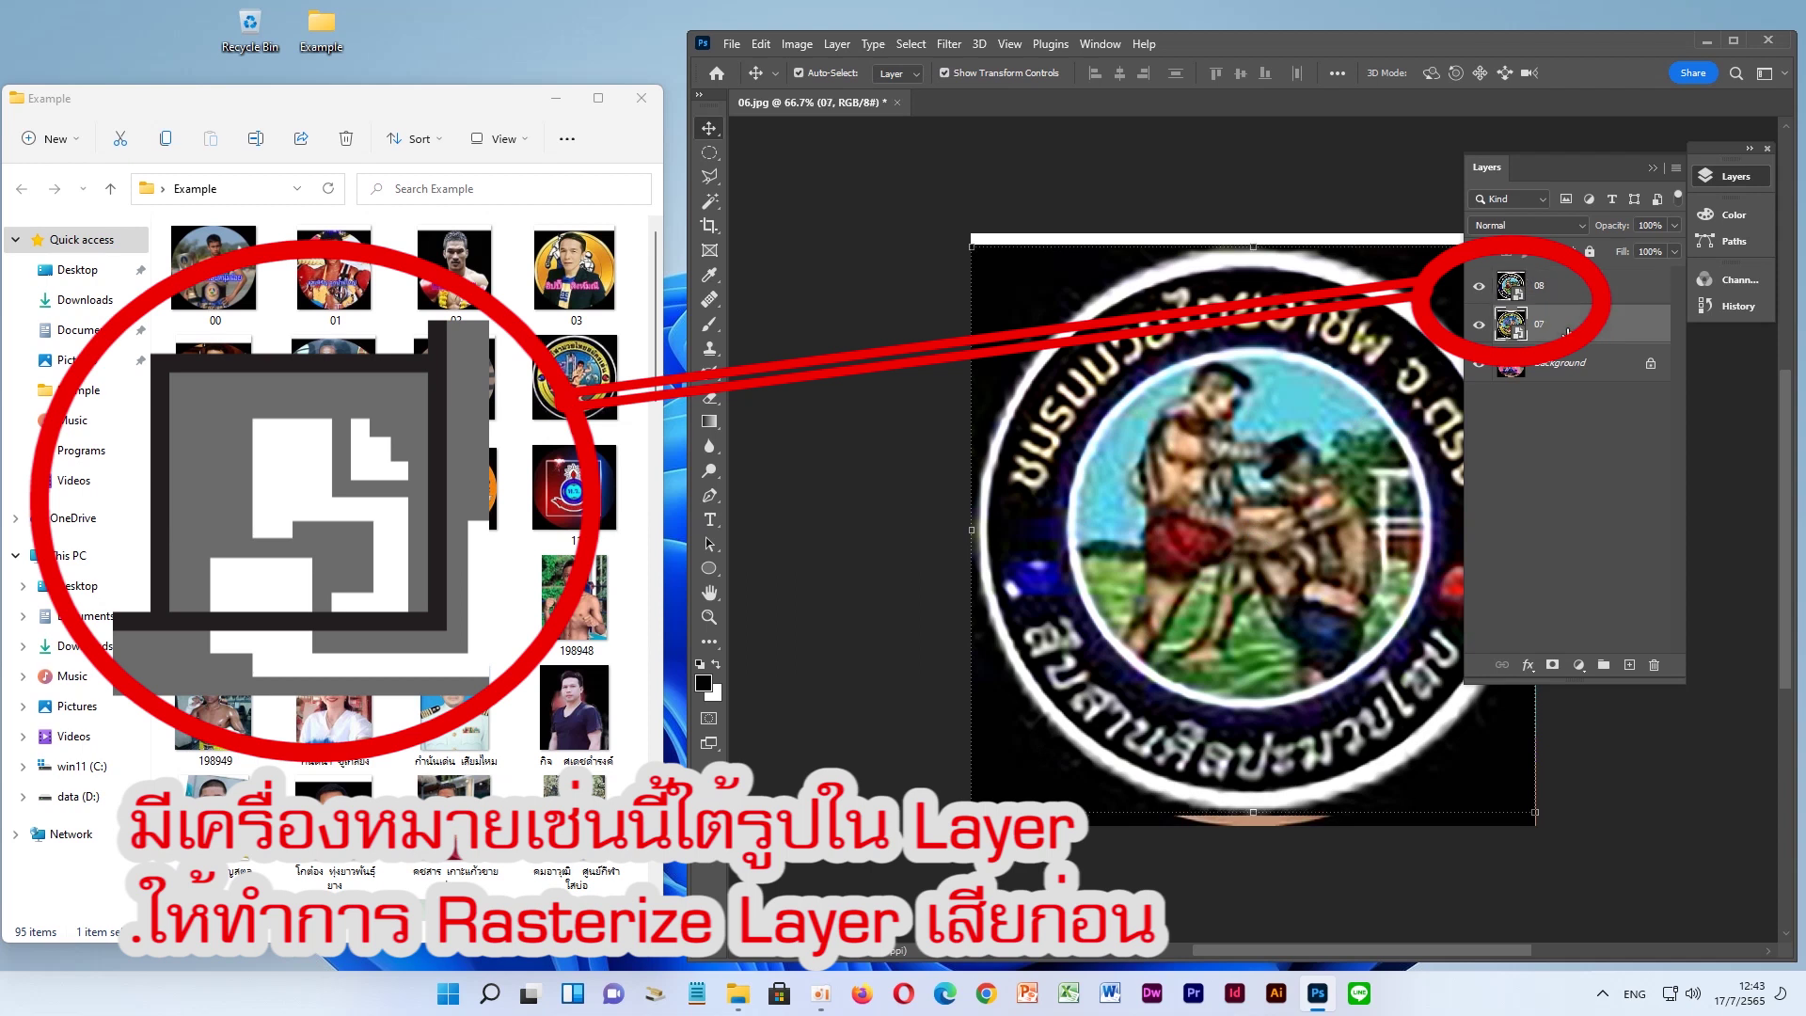
right_click(1567, 331)
click(1402, 505)
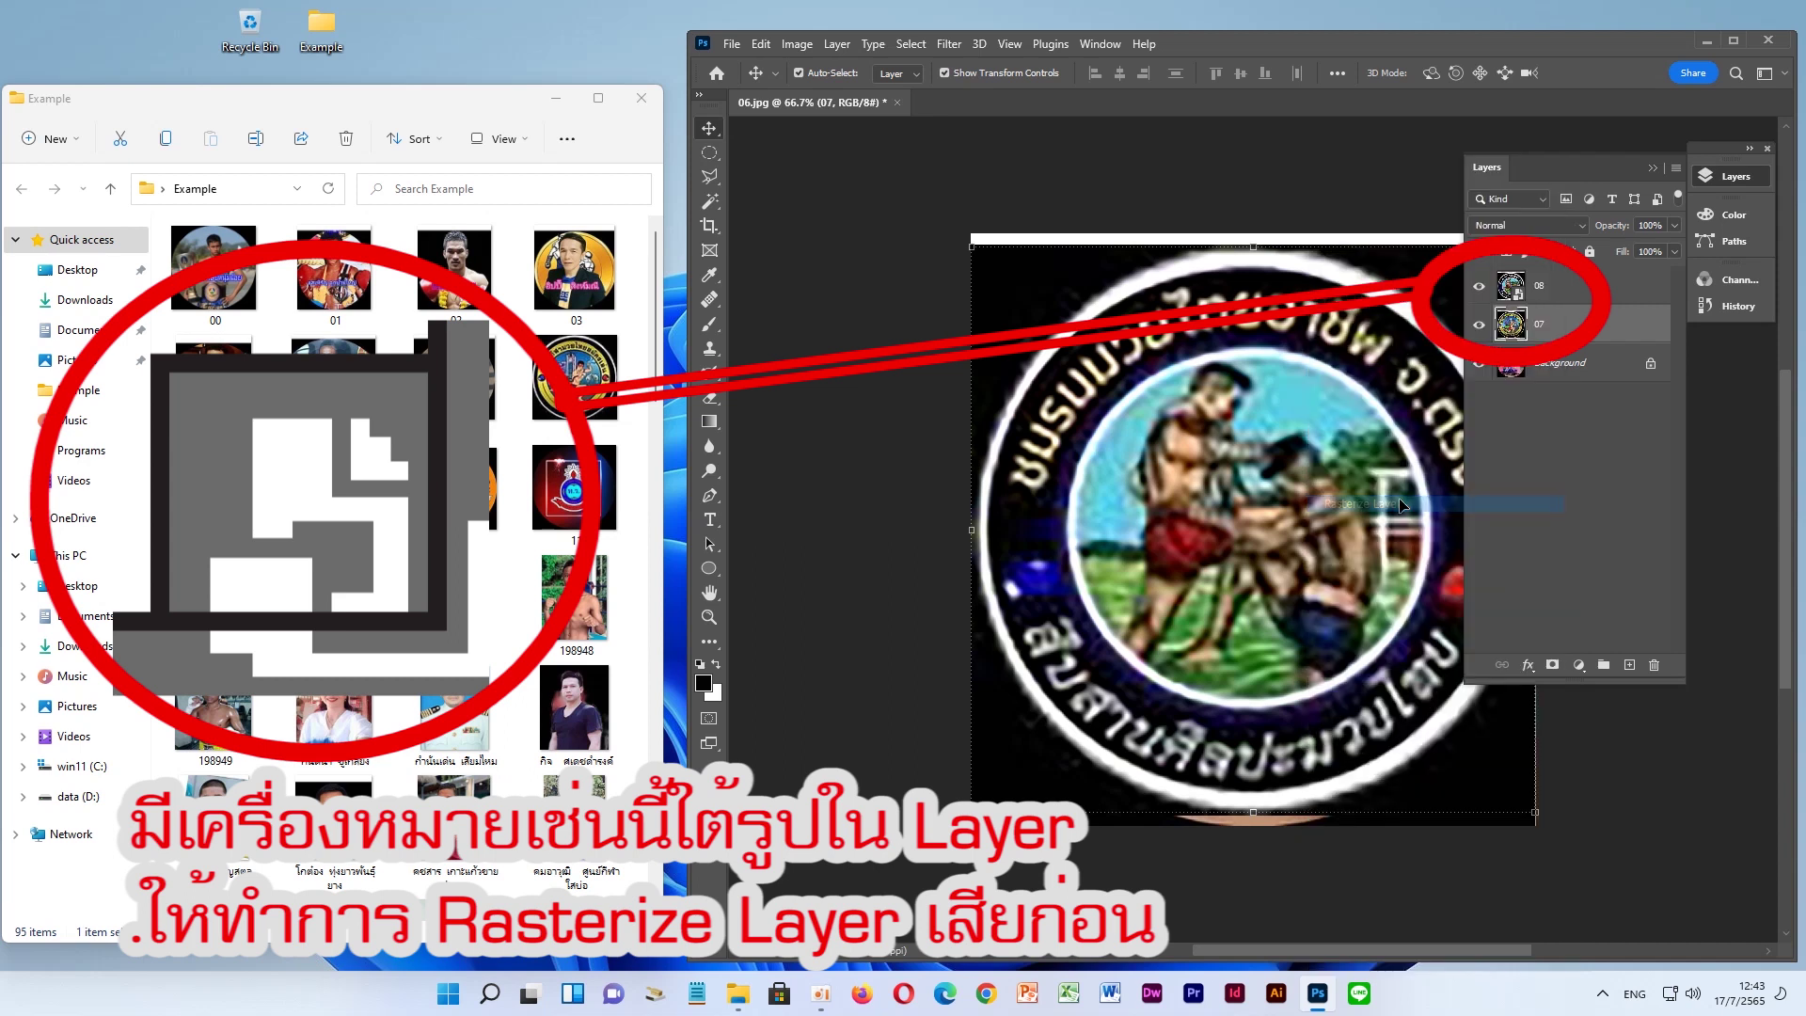
click(1560, 284)
right_click(1560, 284)
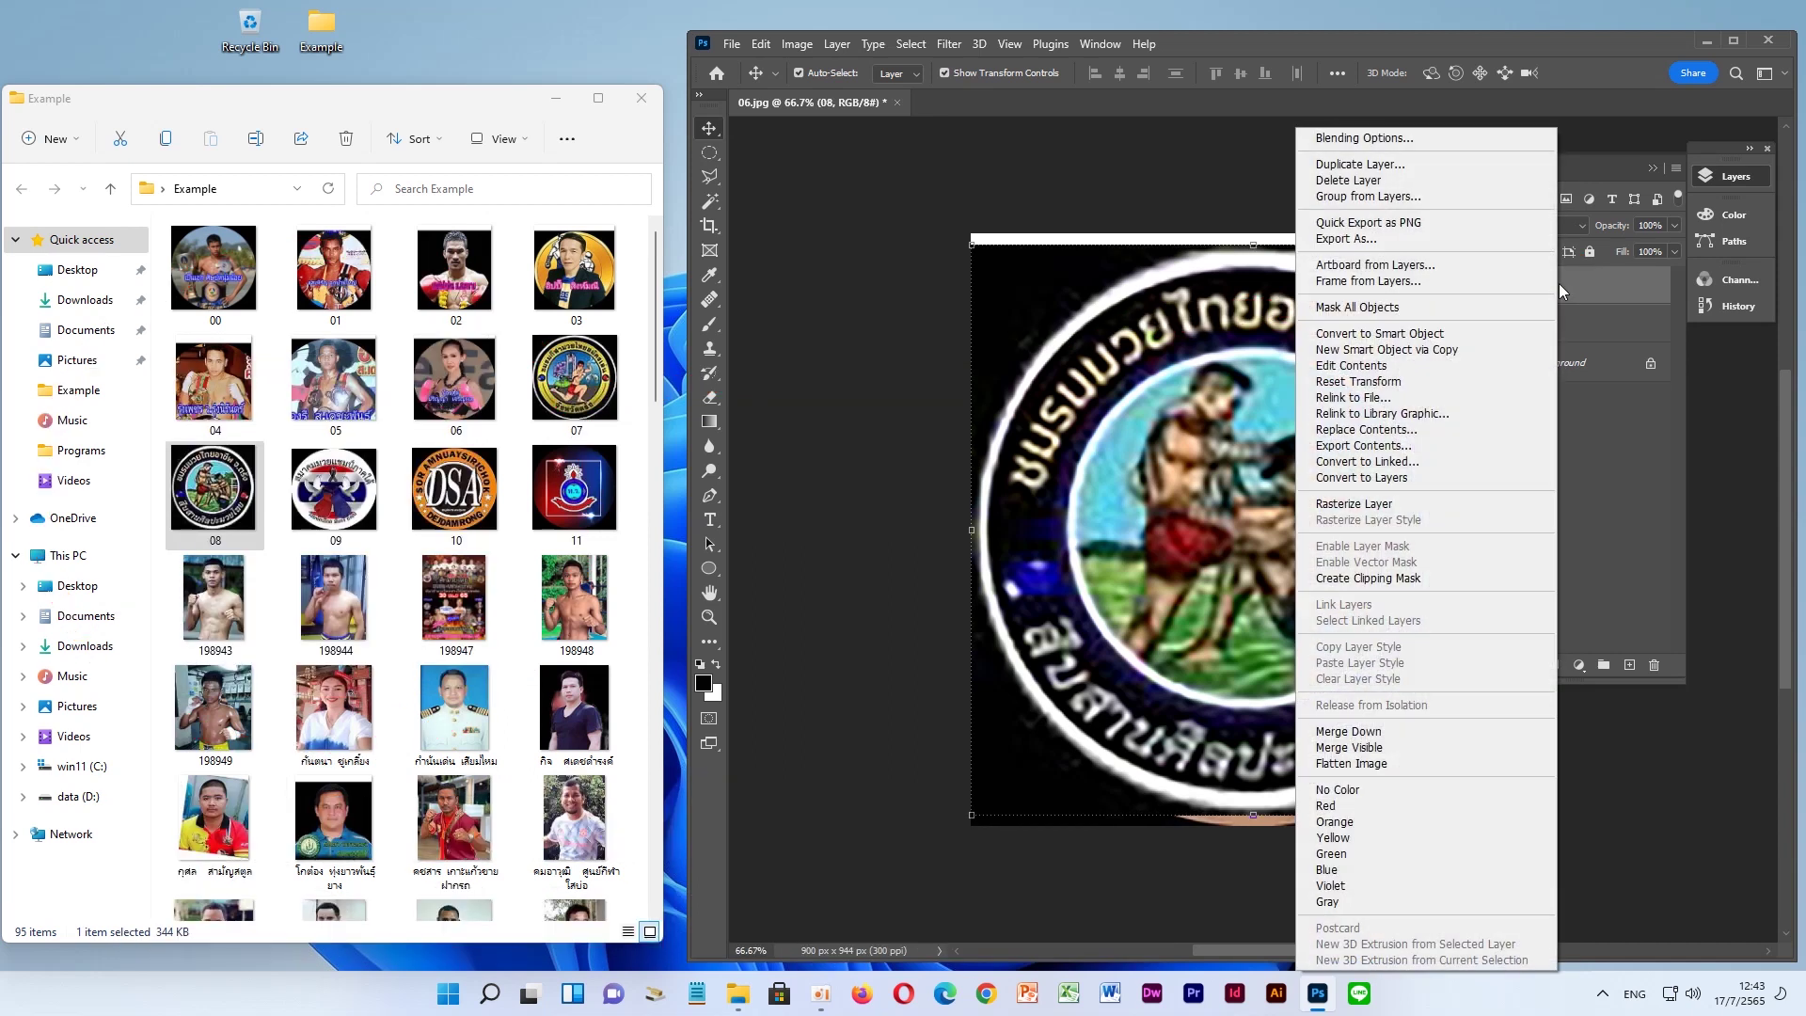
click(1383, 504)
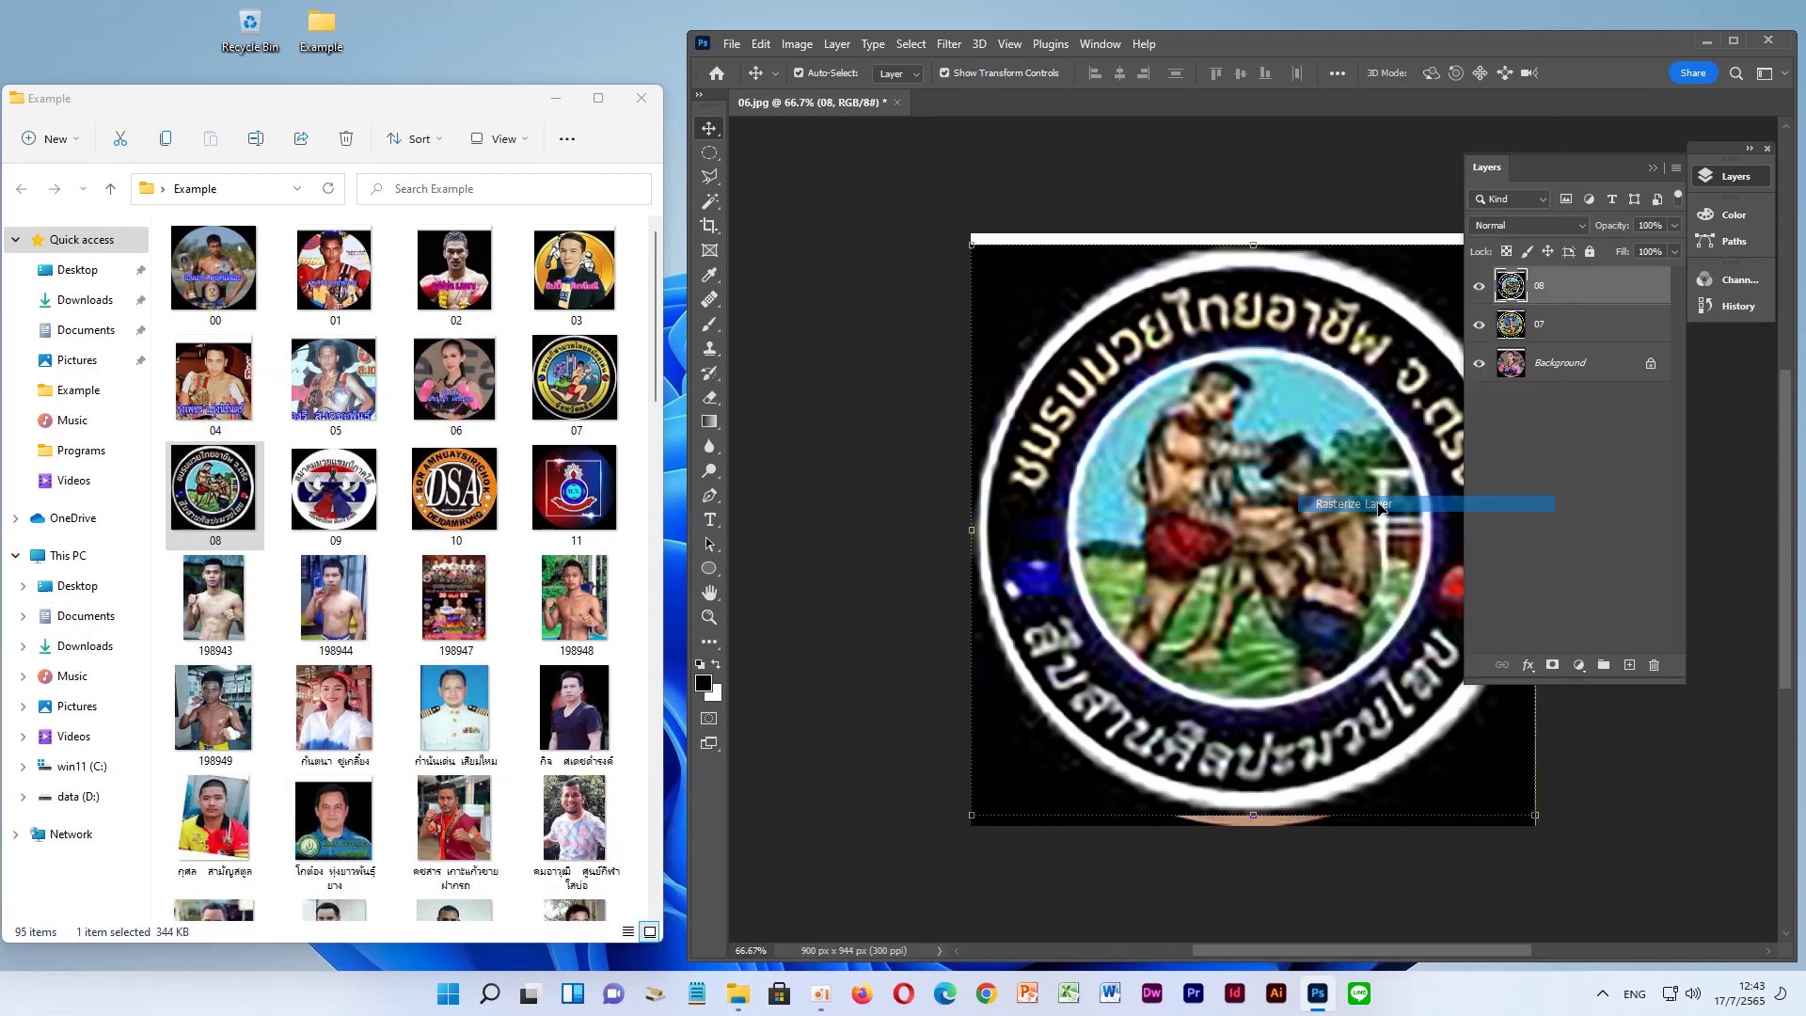
click(1583, 450)
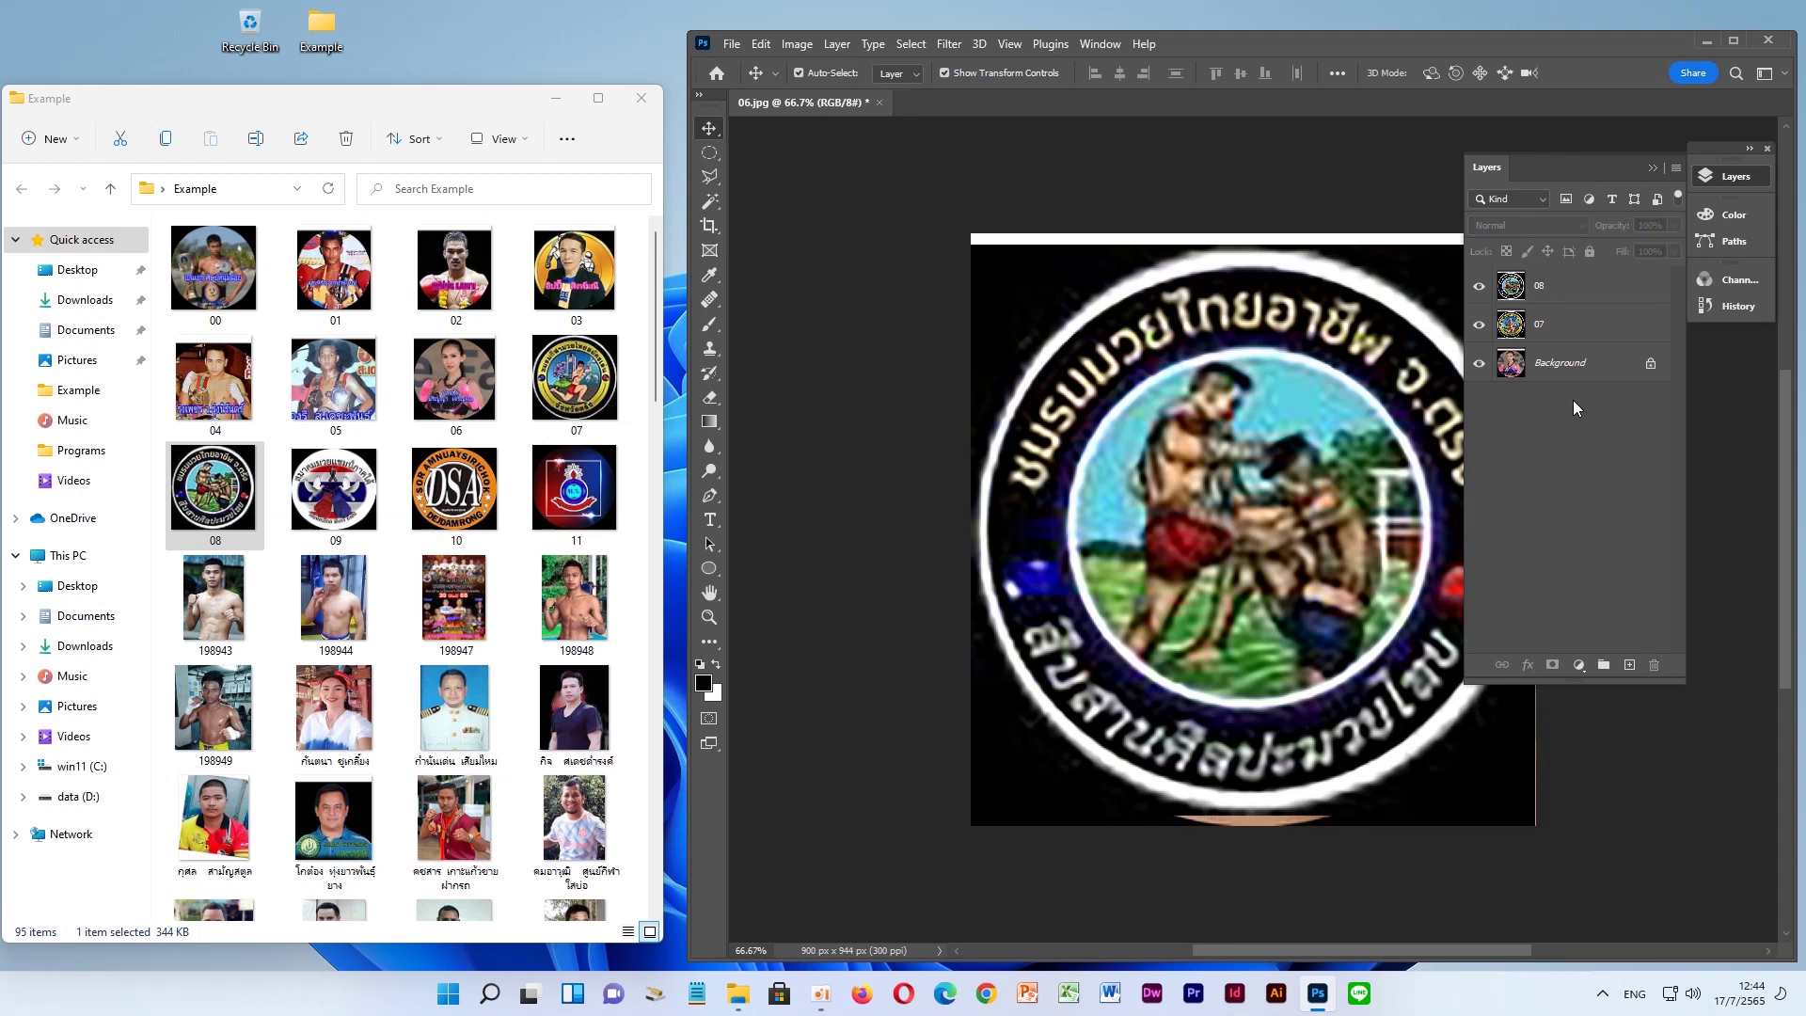
Turn off the Background and 07 layer eyes, leaving only layer 08 visible
click(1479, 364)
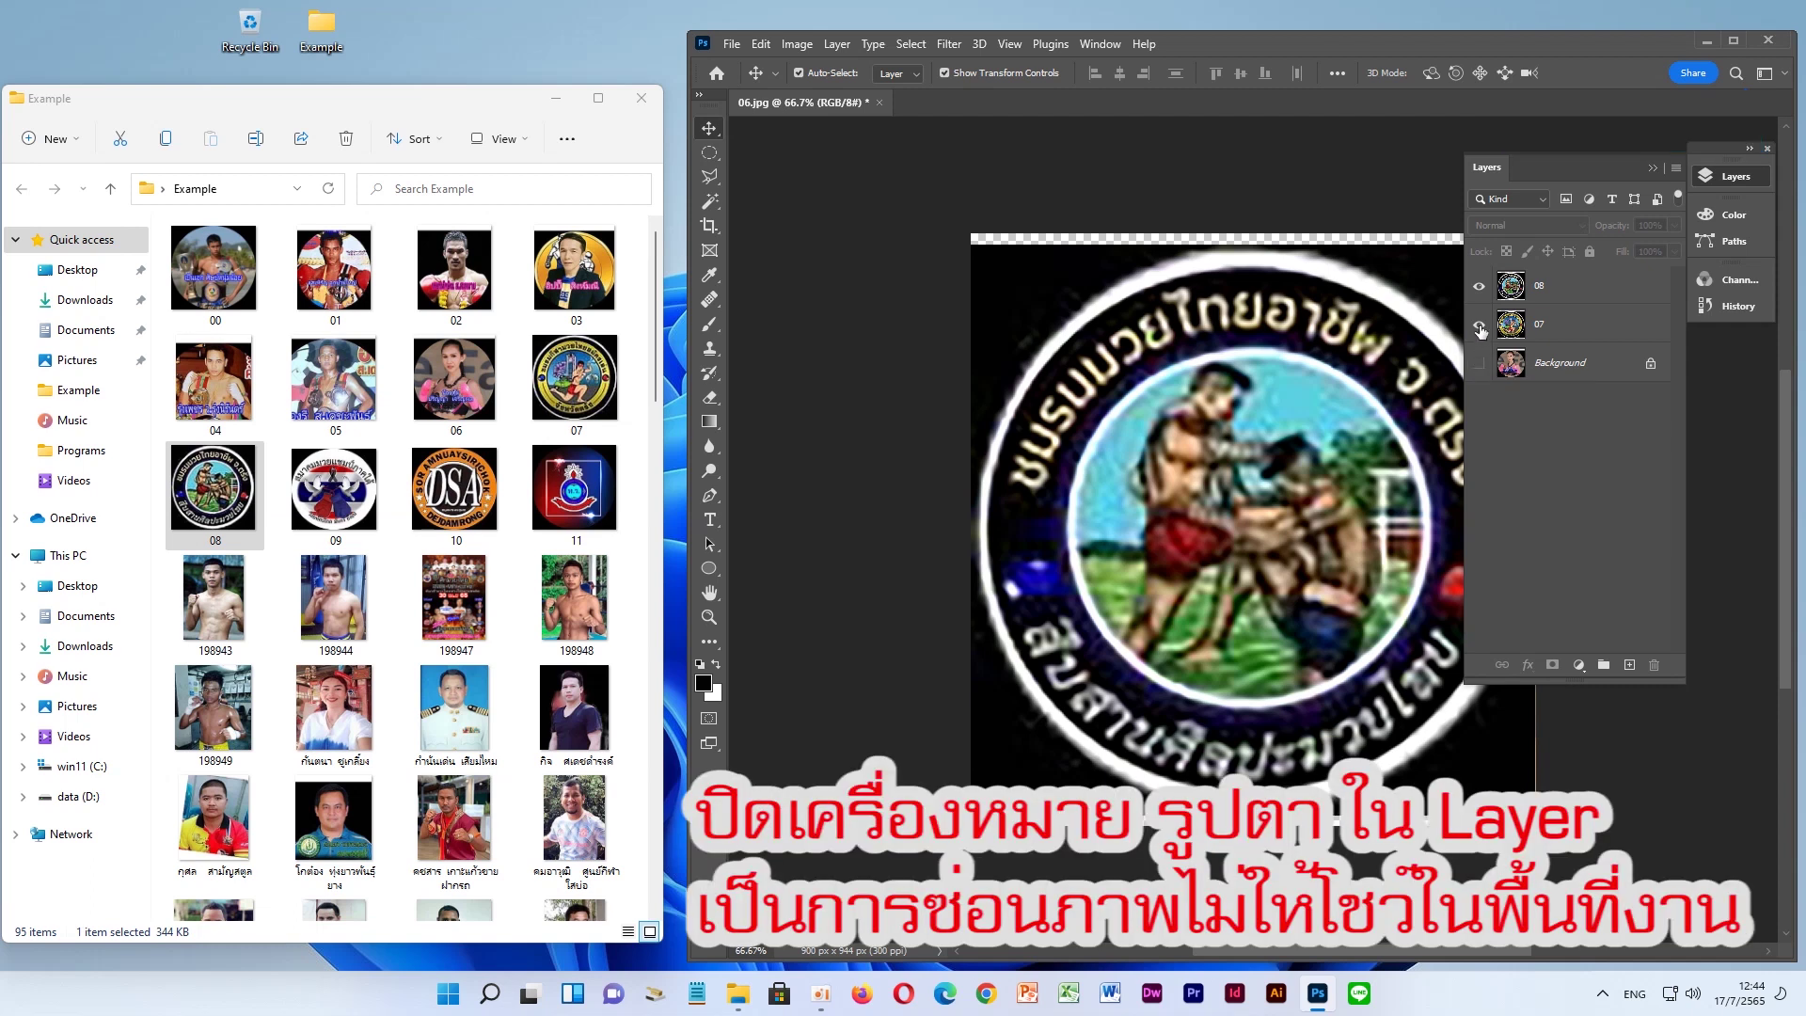
click(1480, 287)
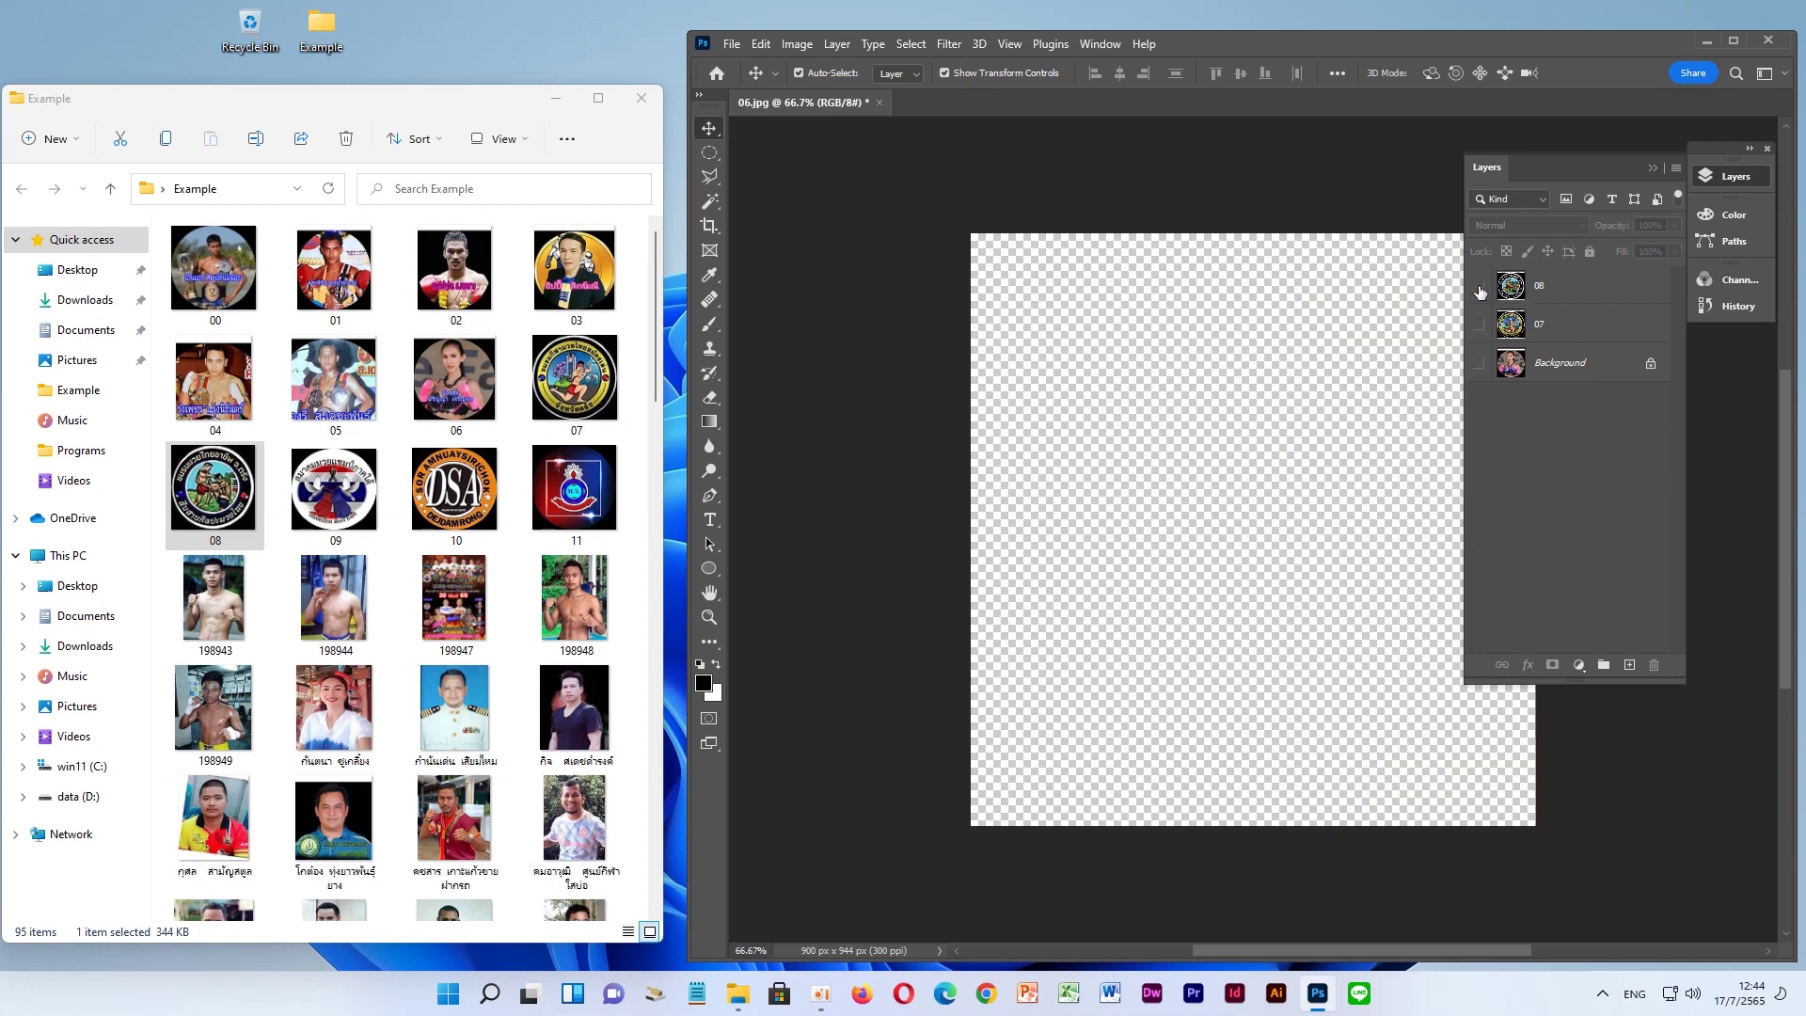
click(1479, 287)
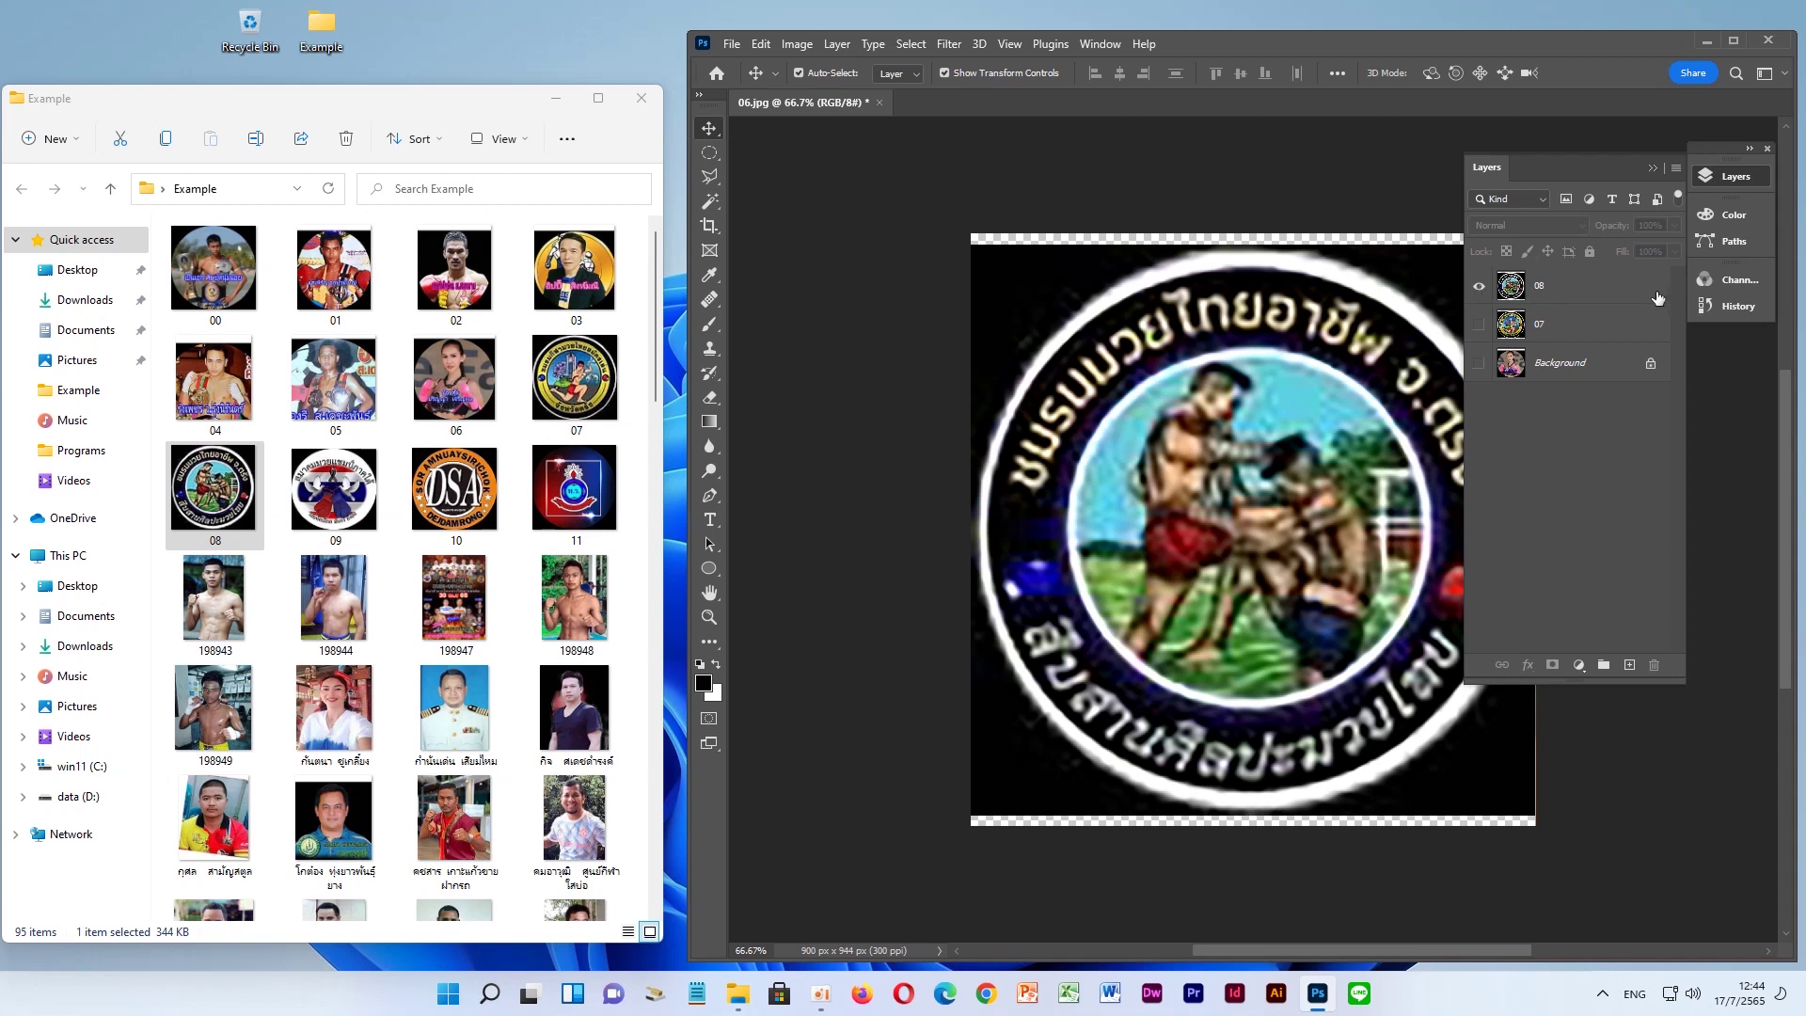
click(1723, 177)
click(709, 152)
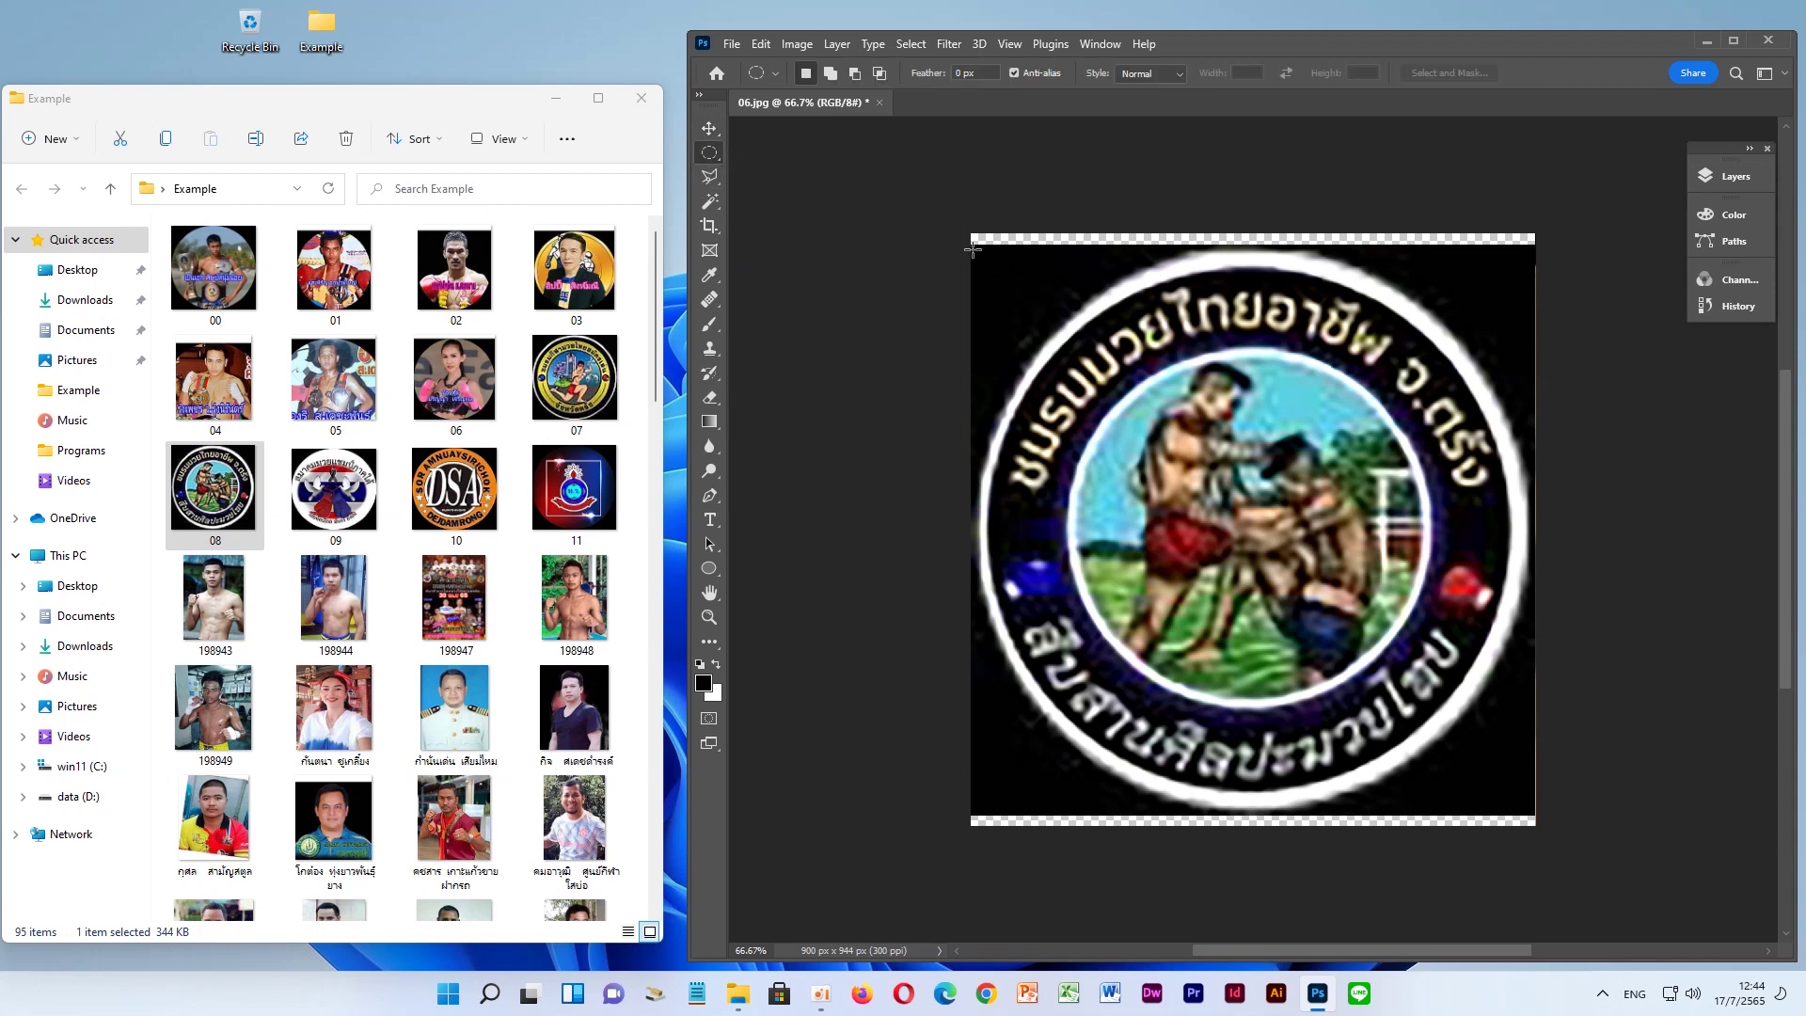
Draw an elliptical selection over badge 08, then transform it to match the badge's outer circle
drag(973, 249, 1525, 772)
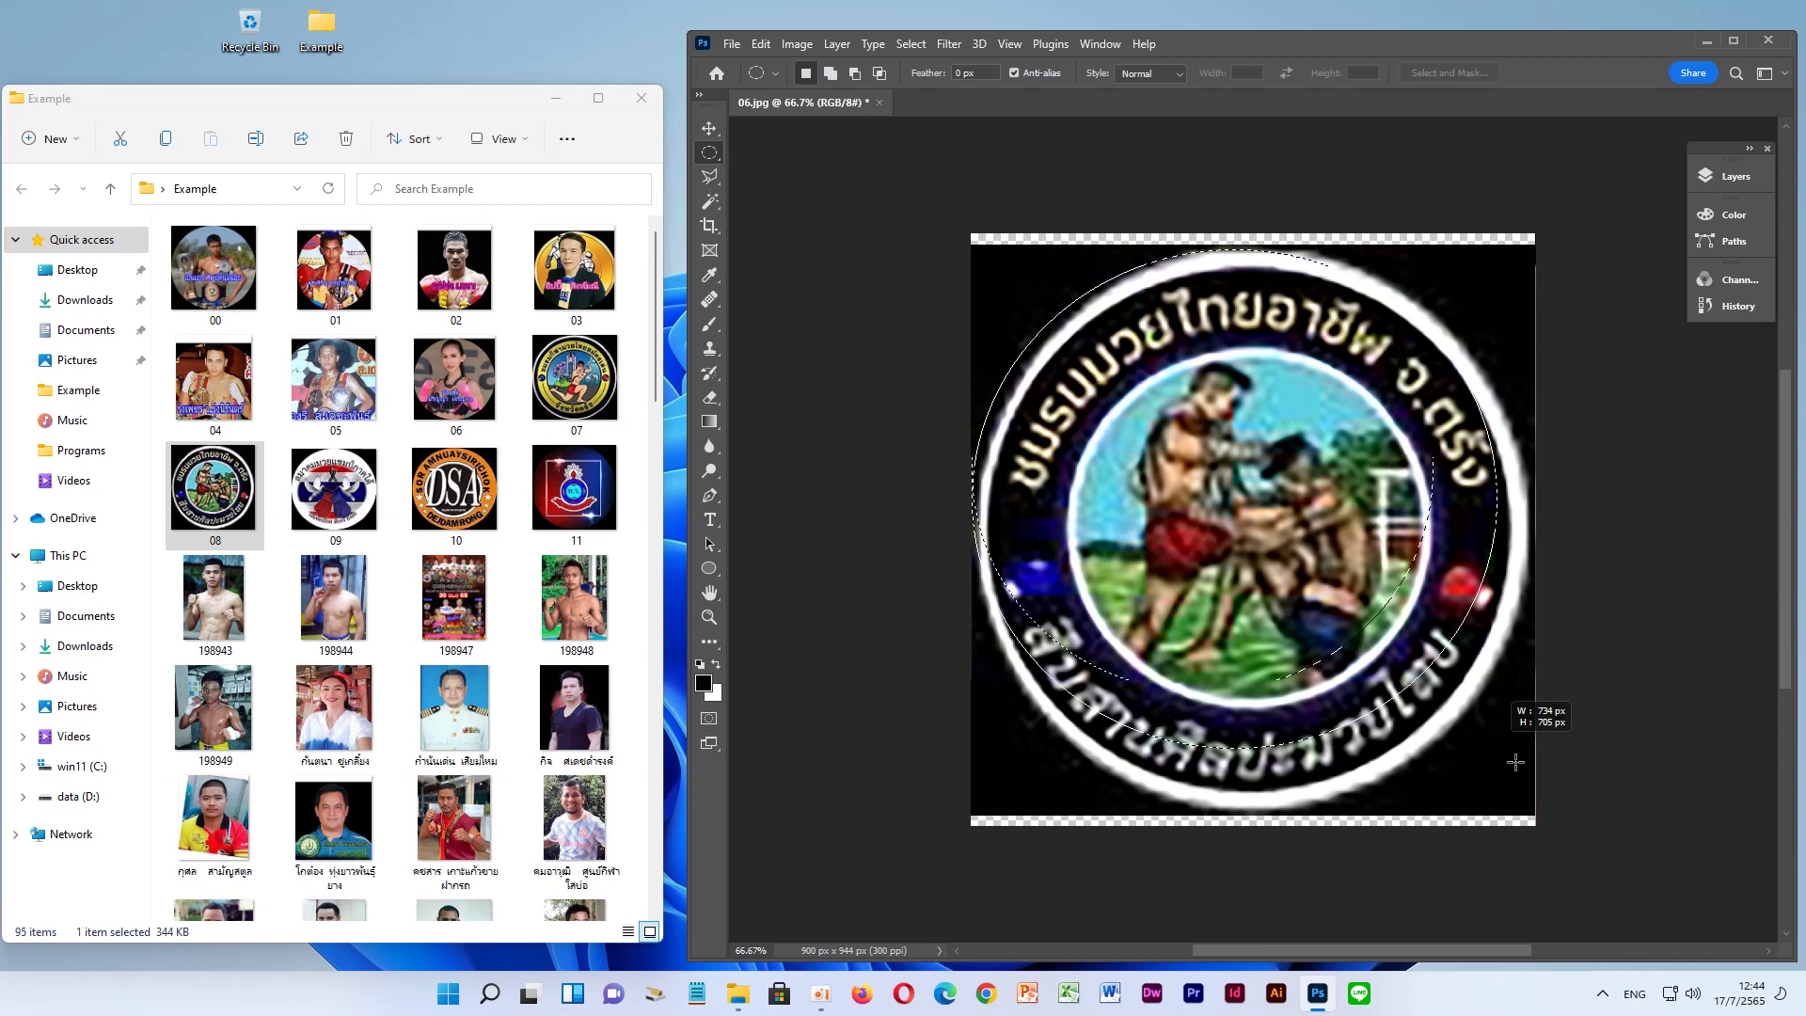
drag(1525, 771, 1525, 777)
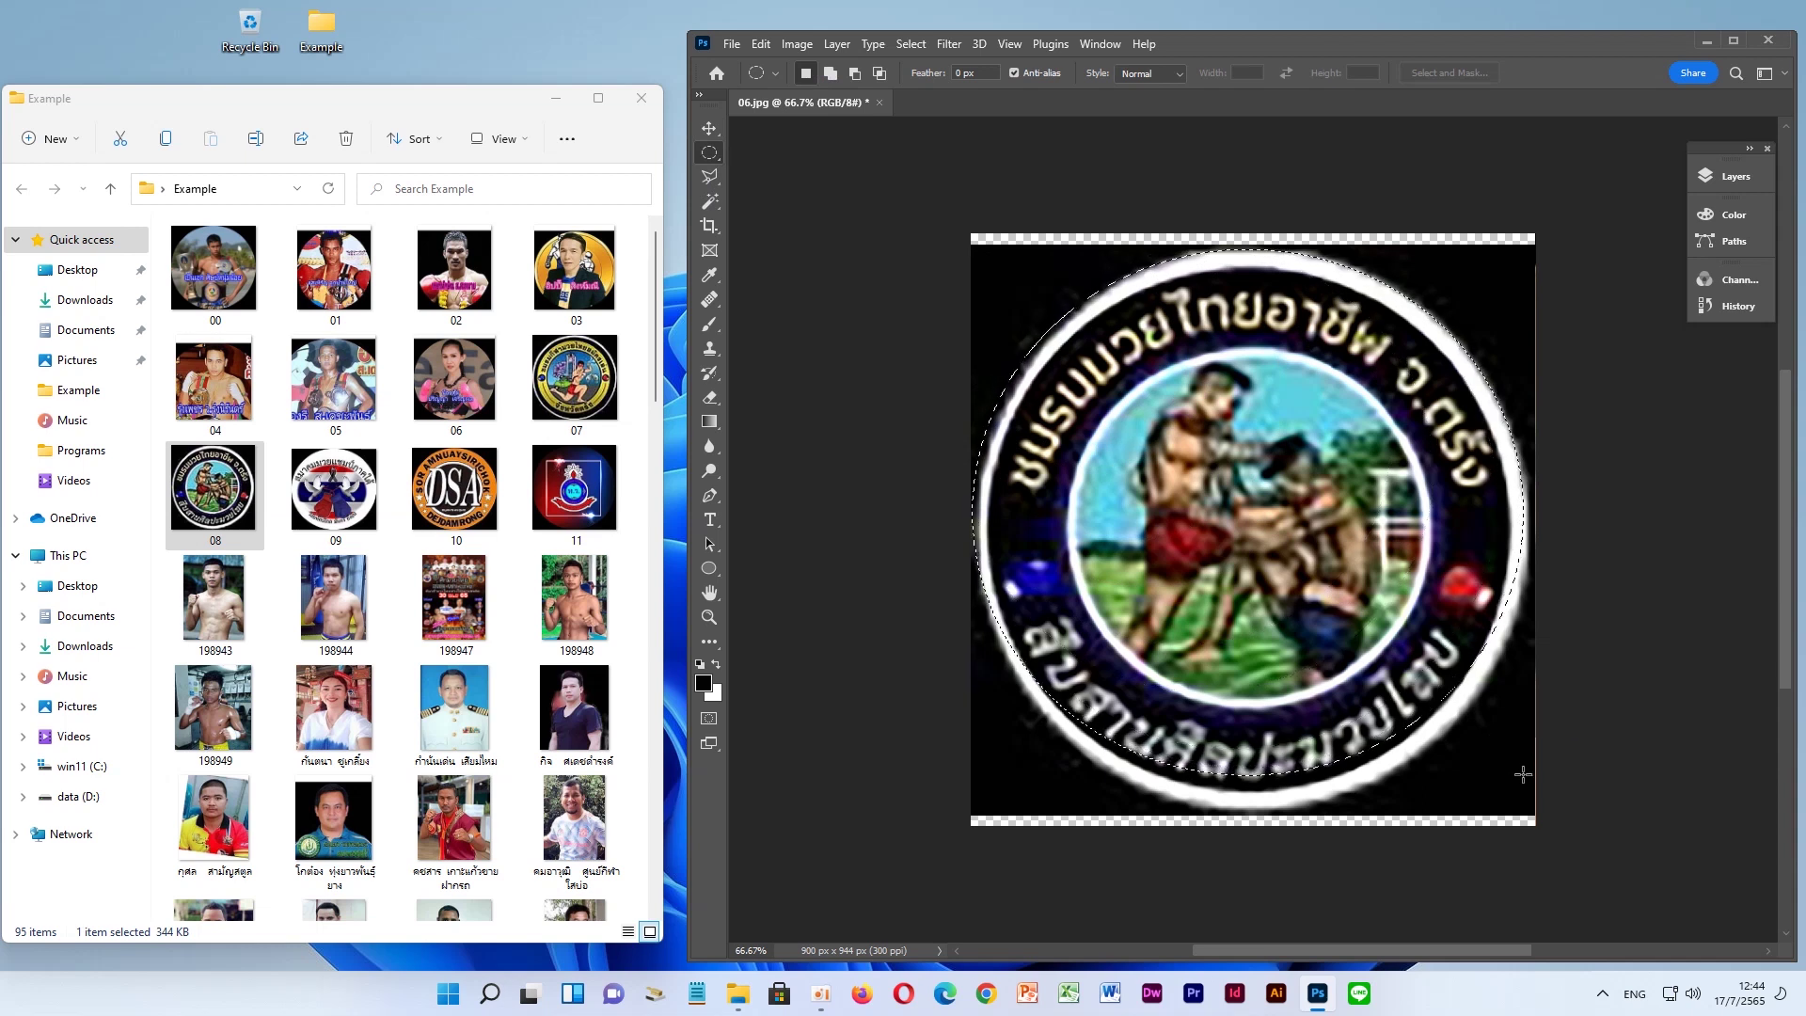
click(911, 45)
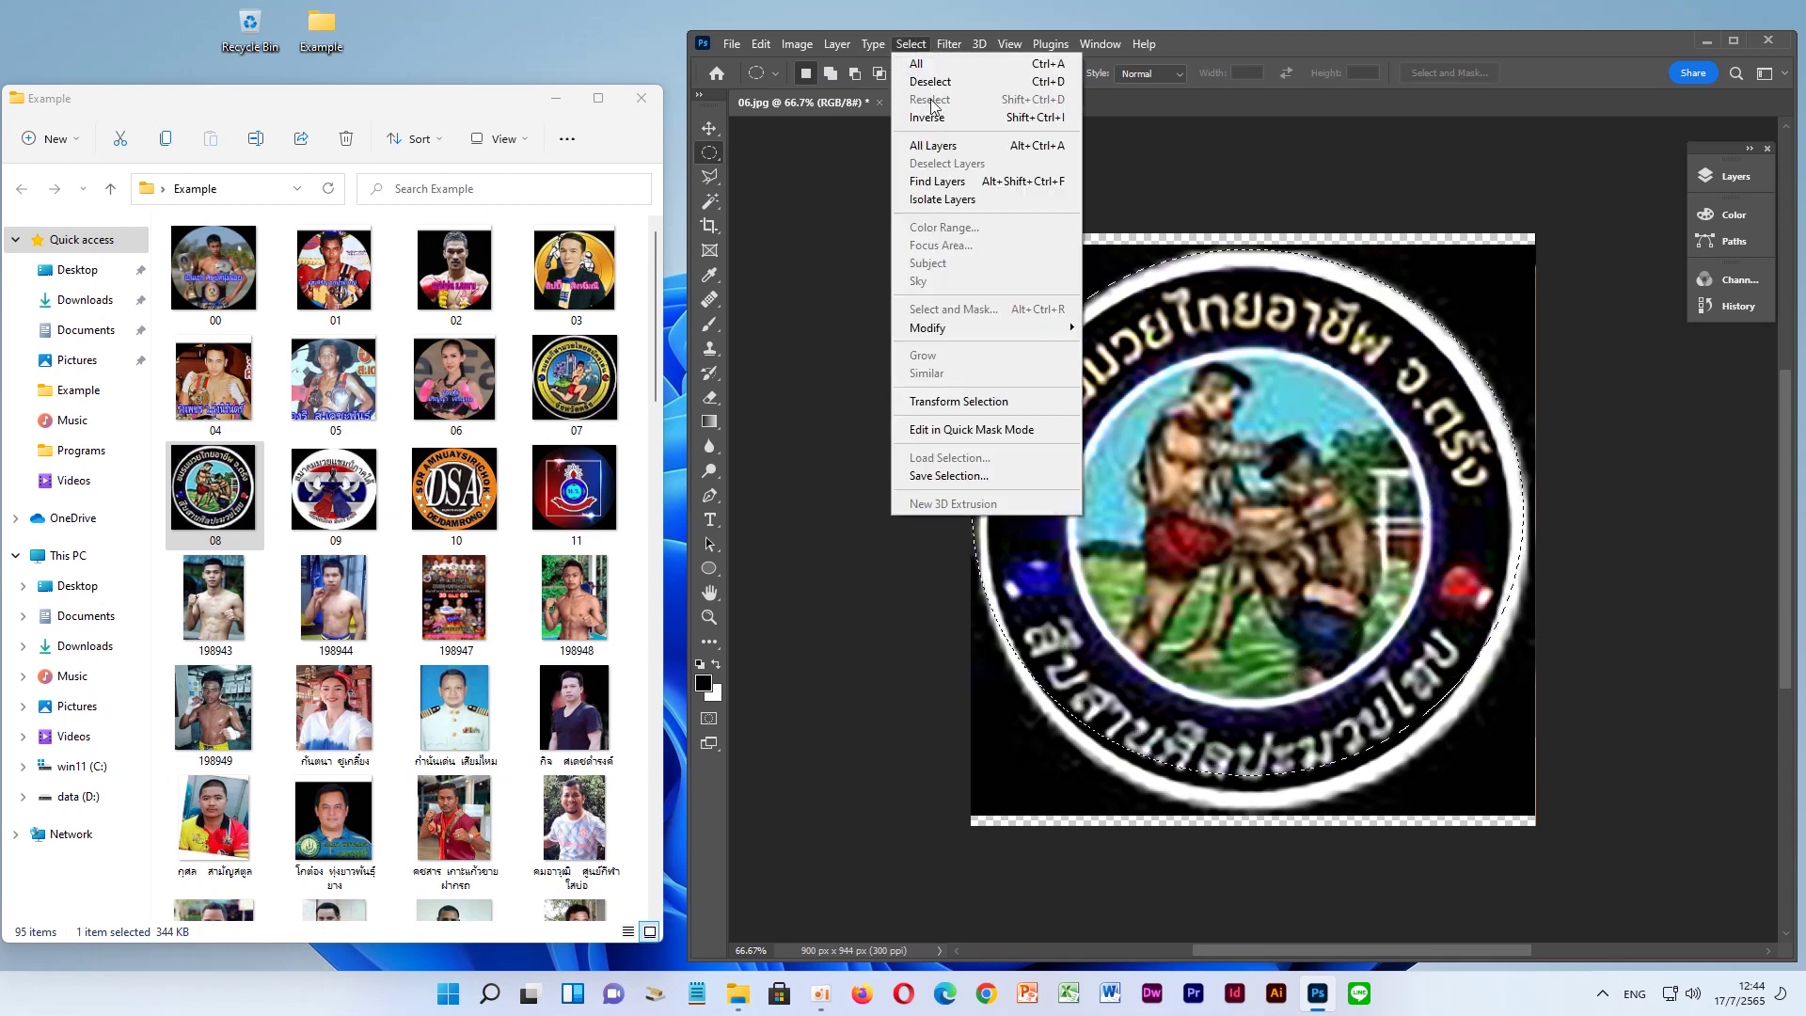
click(958, 401)
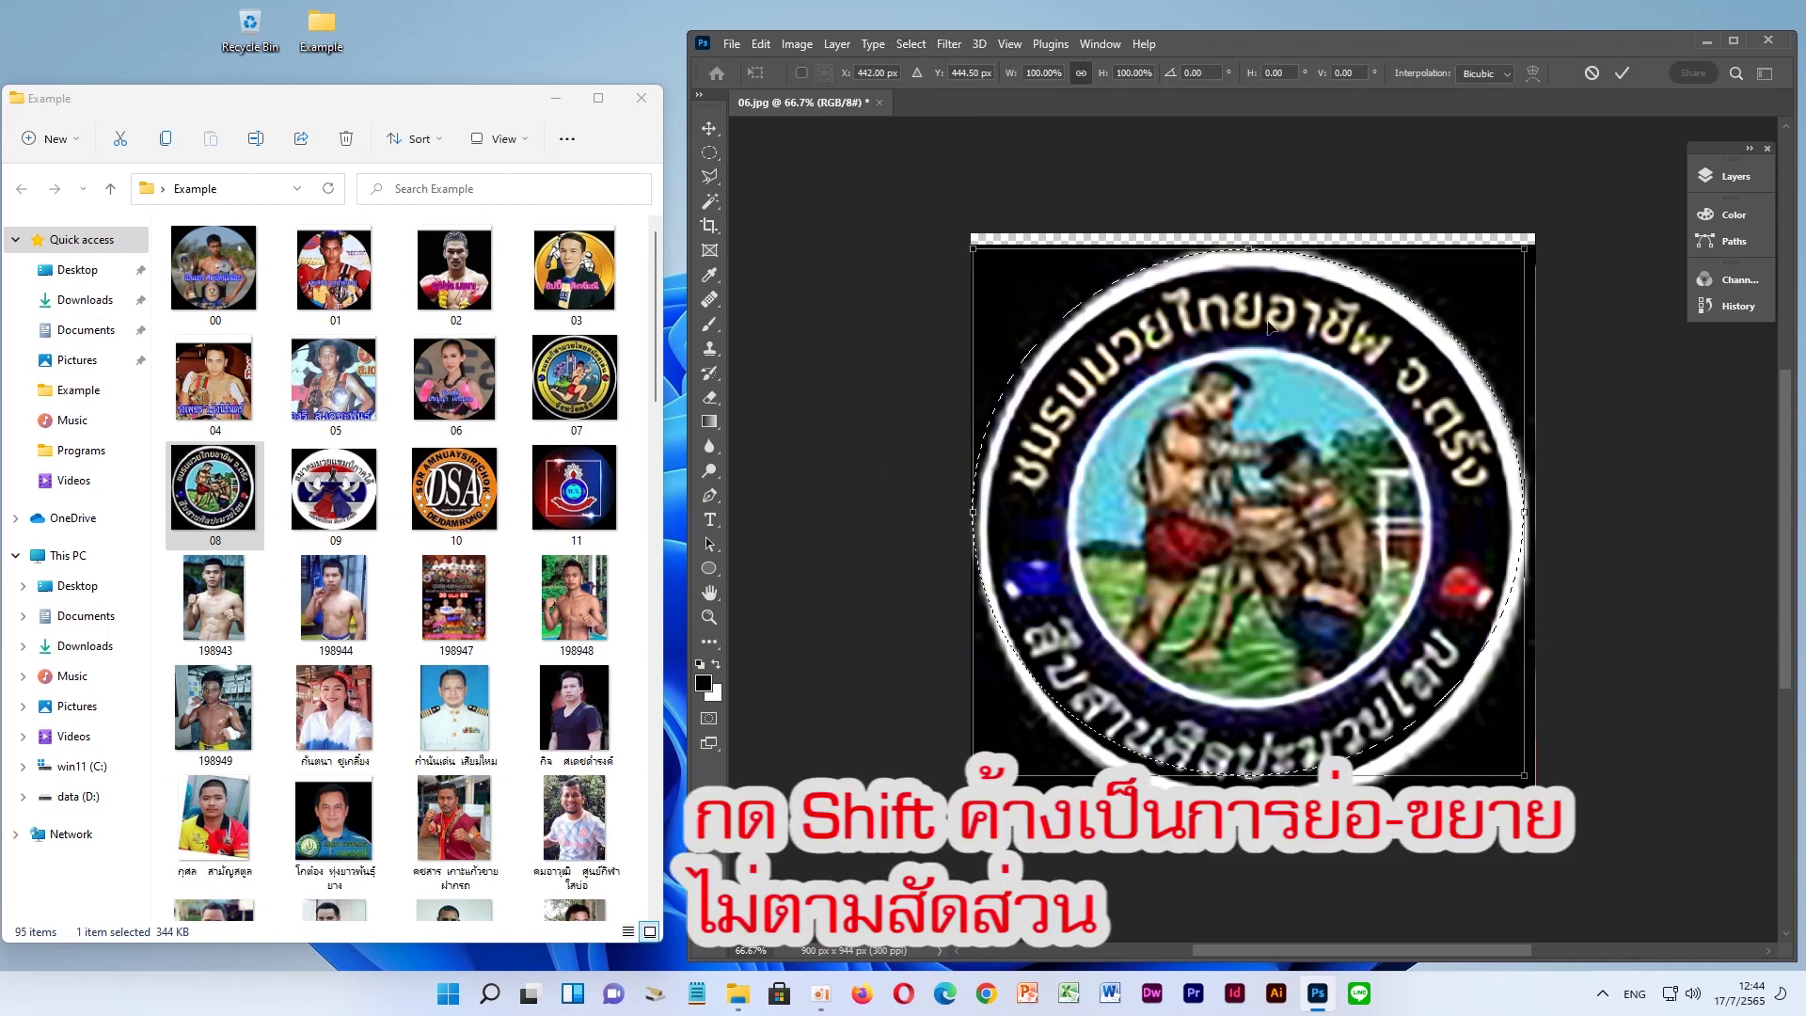
drag(1248, 252, 1248, 268)
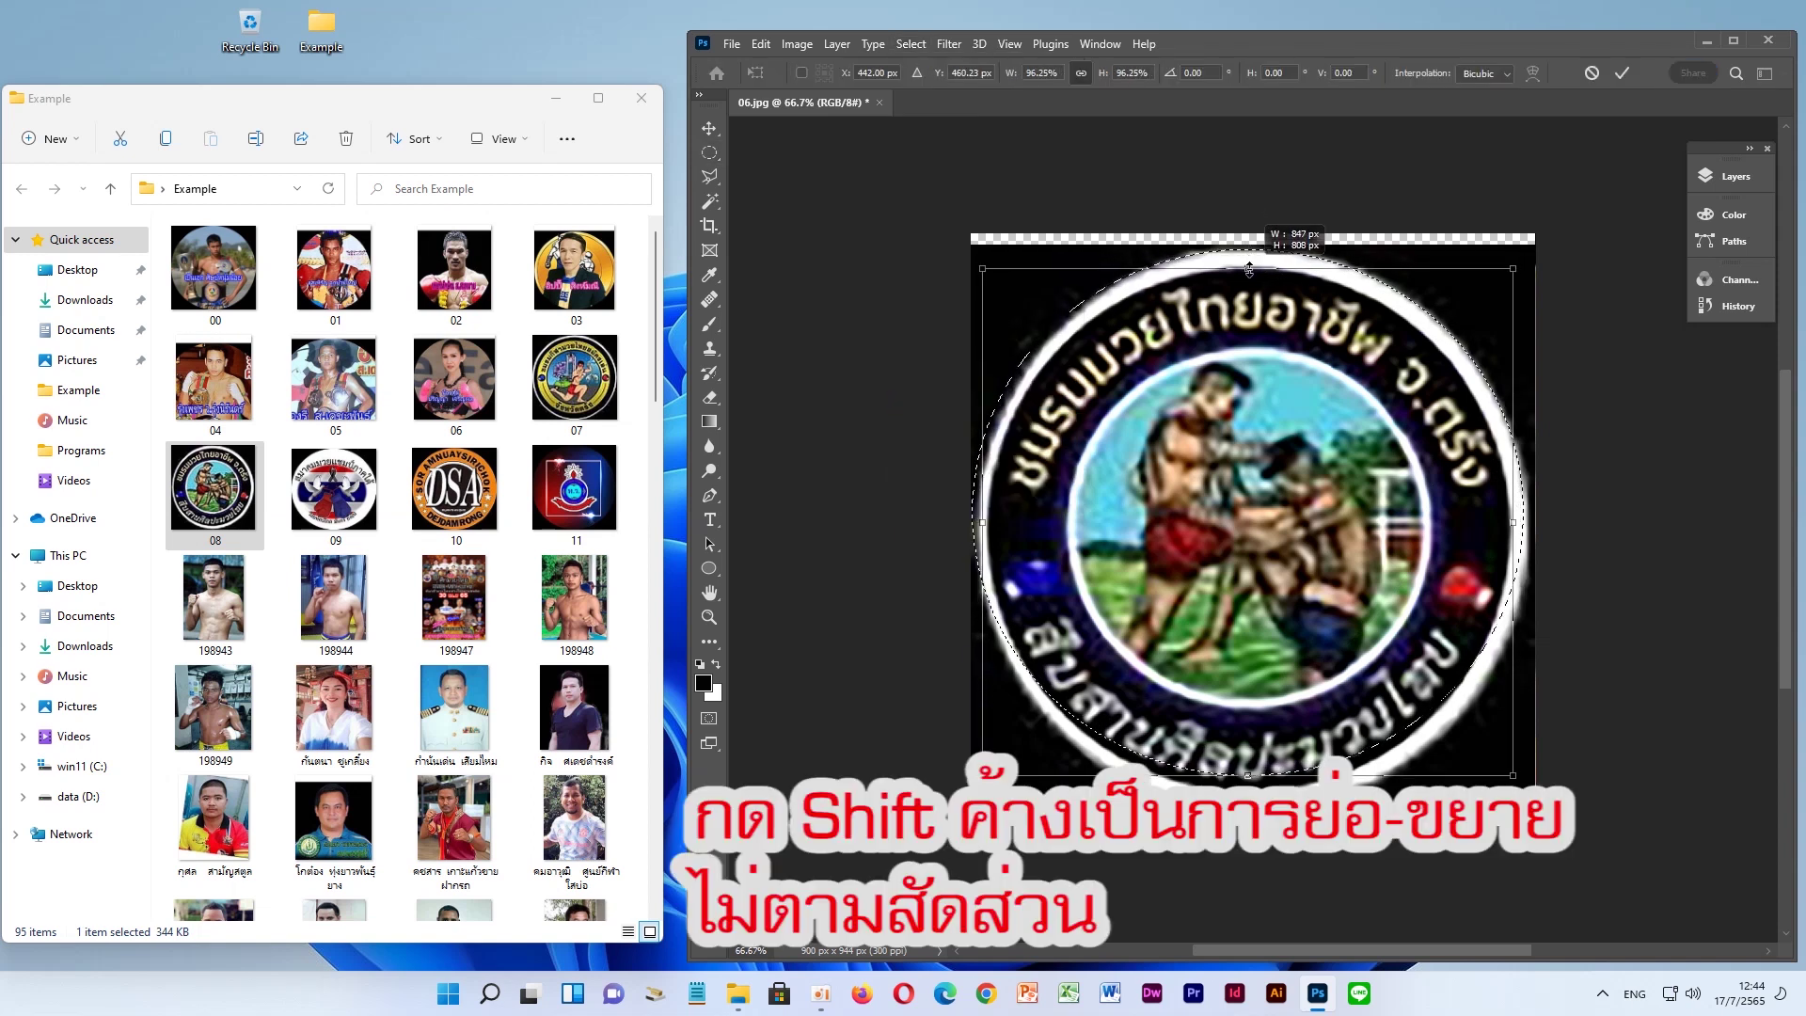
drag(1521, 468, 1517, 470)
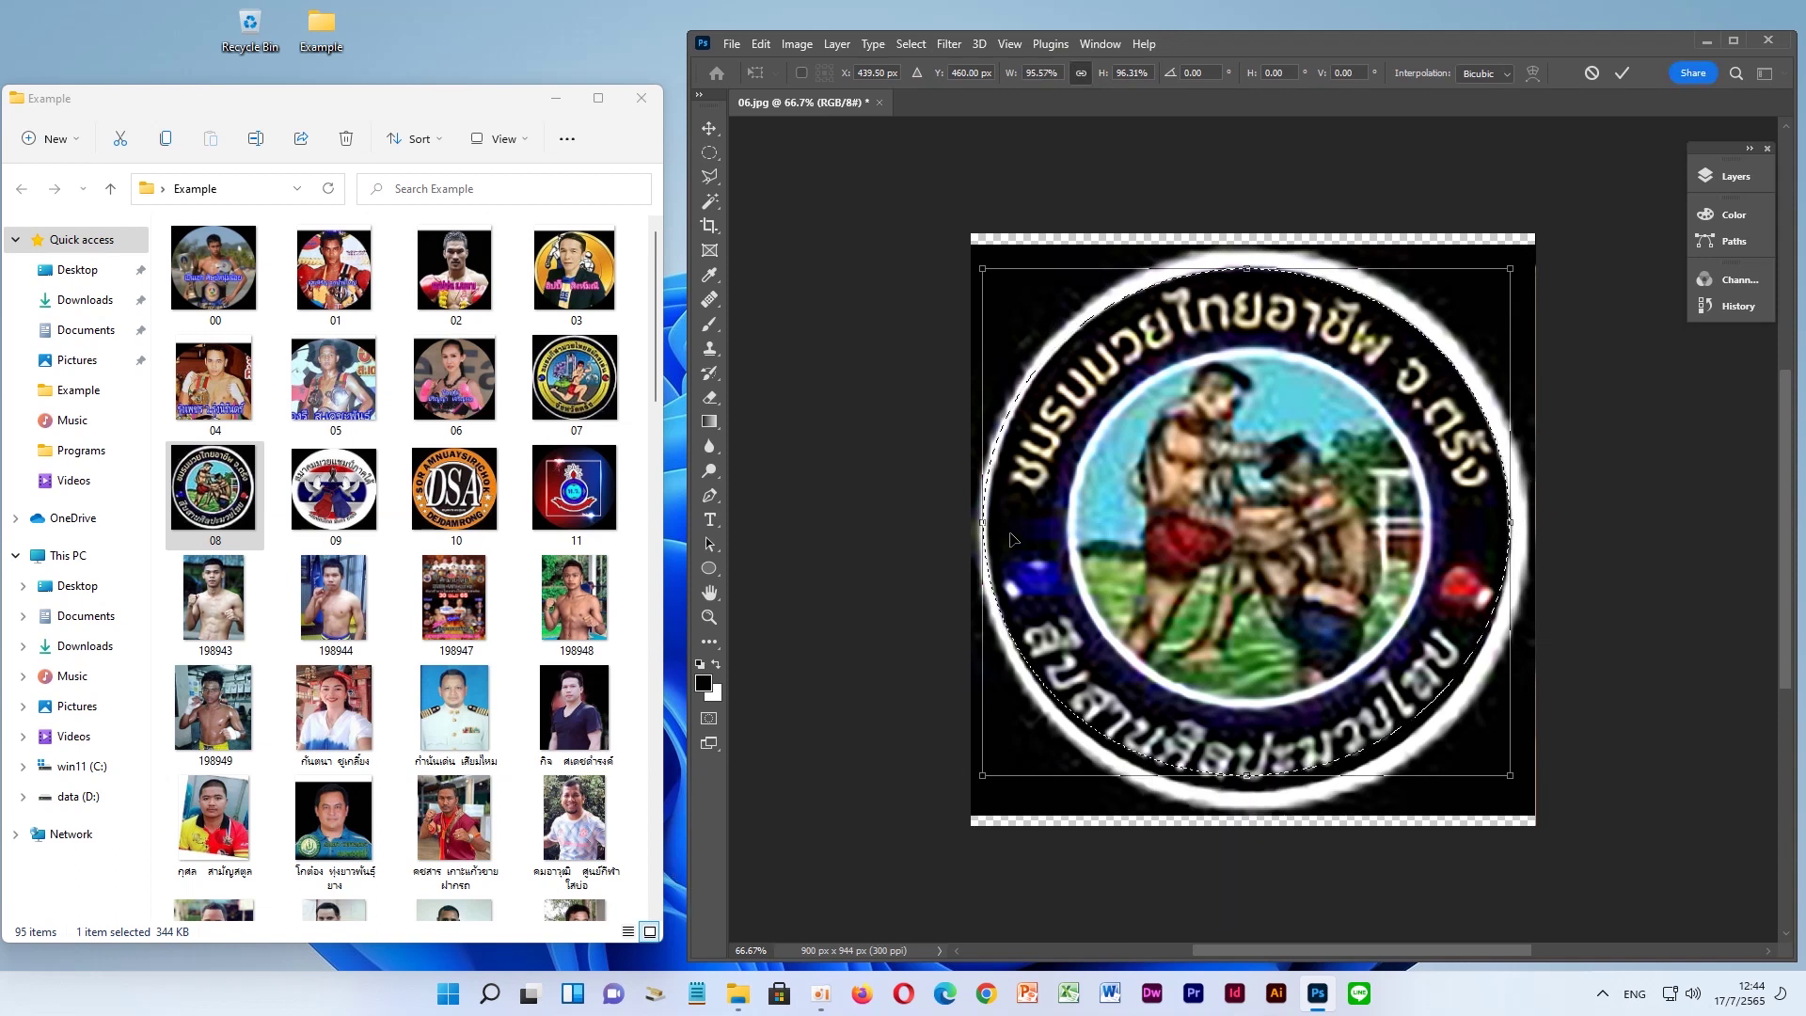
drag(983, 524, 991, 526)
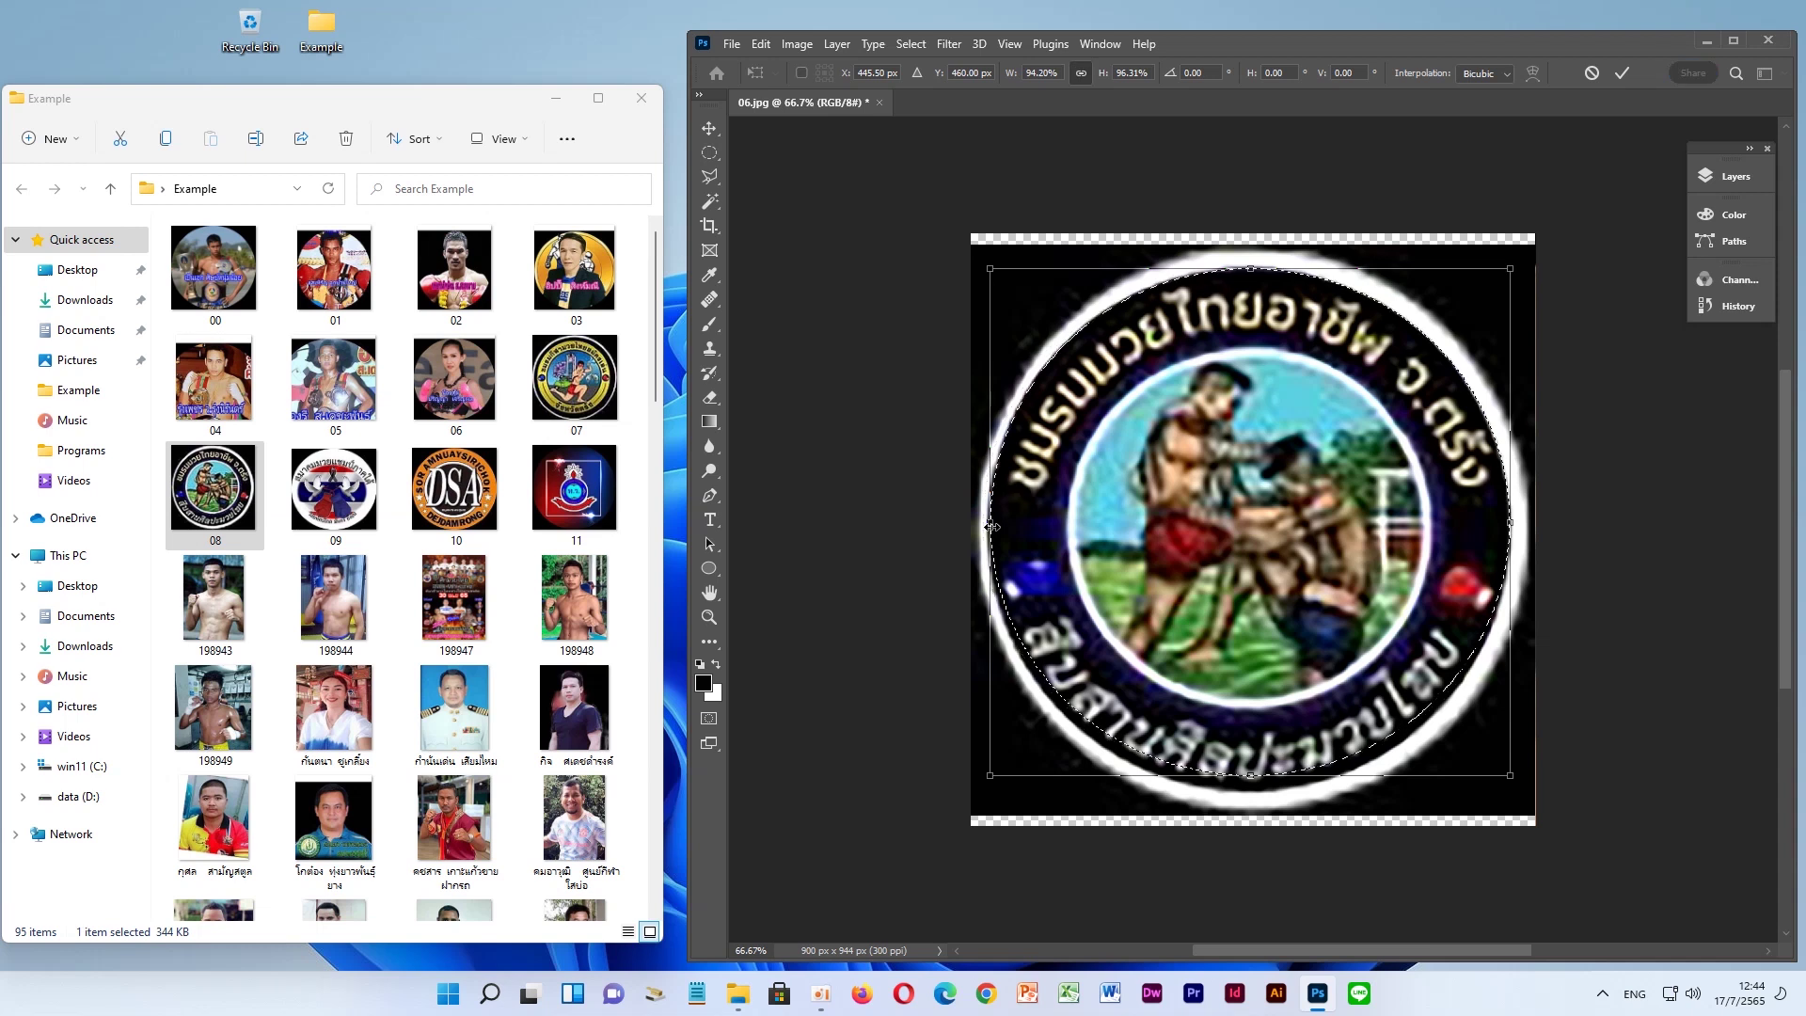
drag(1258, 775, 1255, 792)
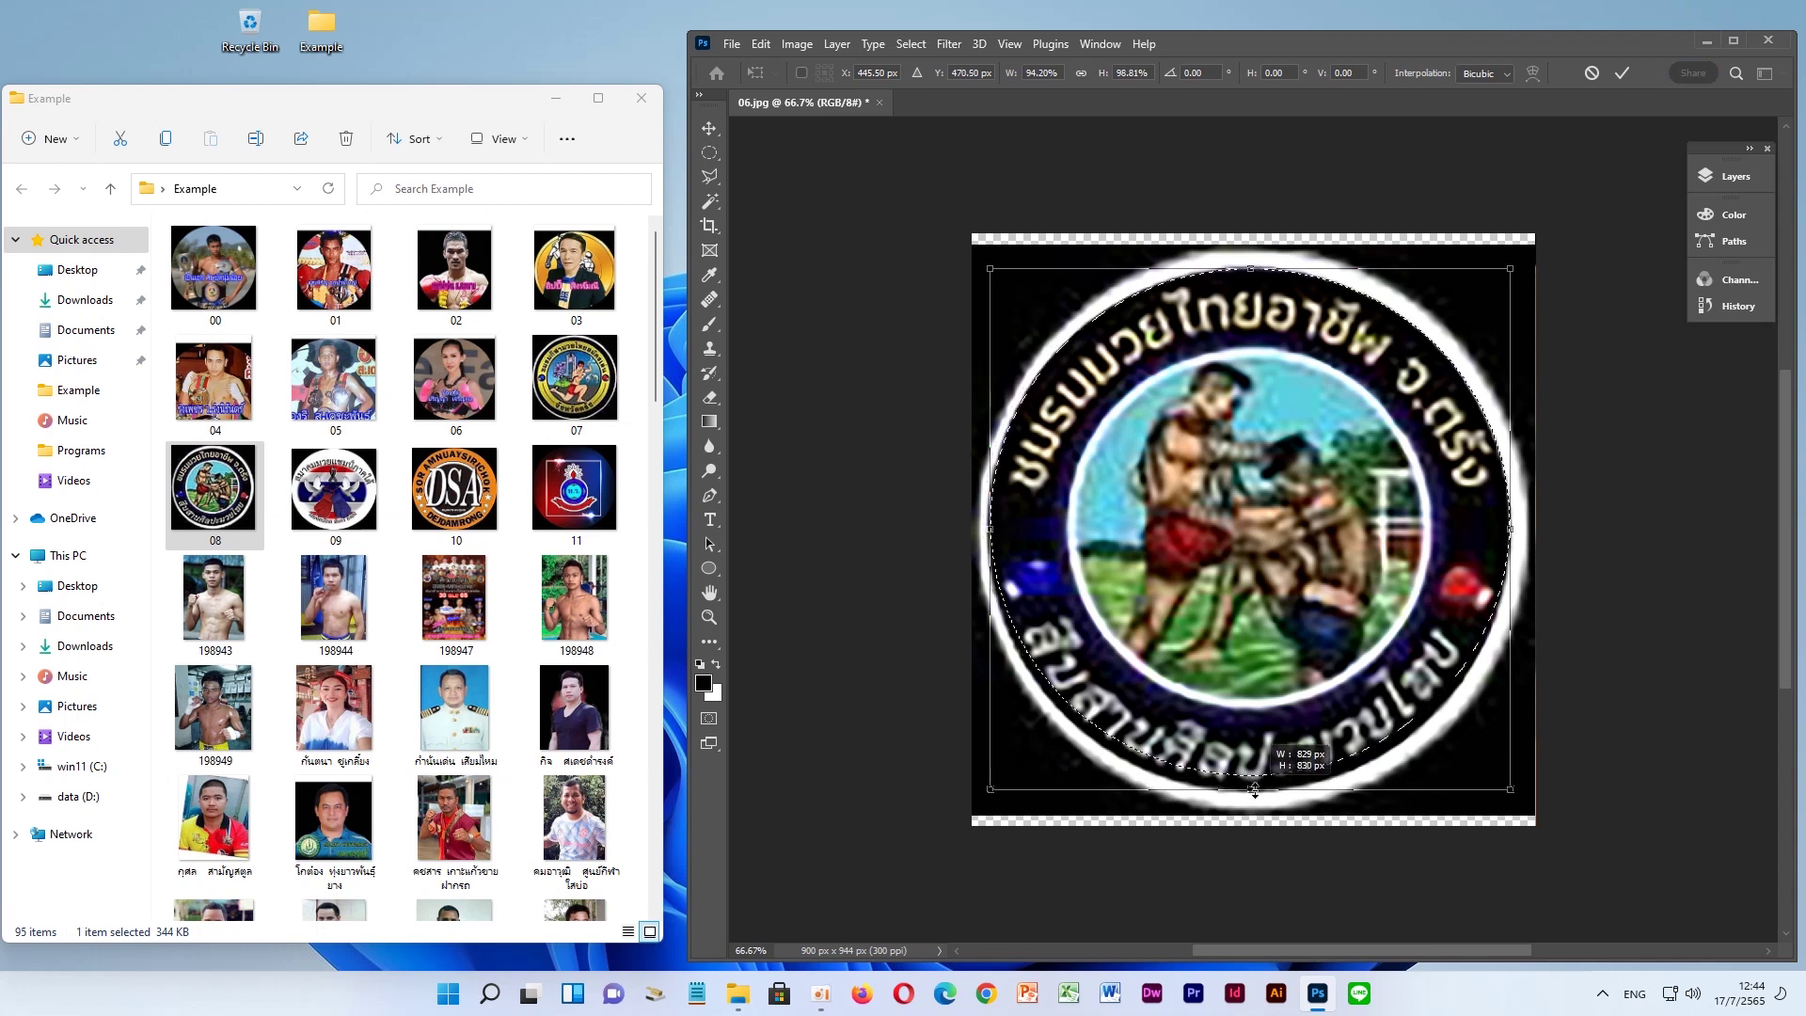
key(Return)
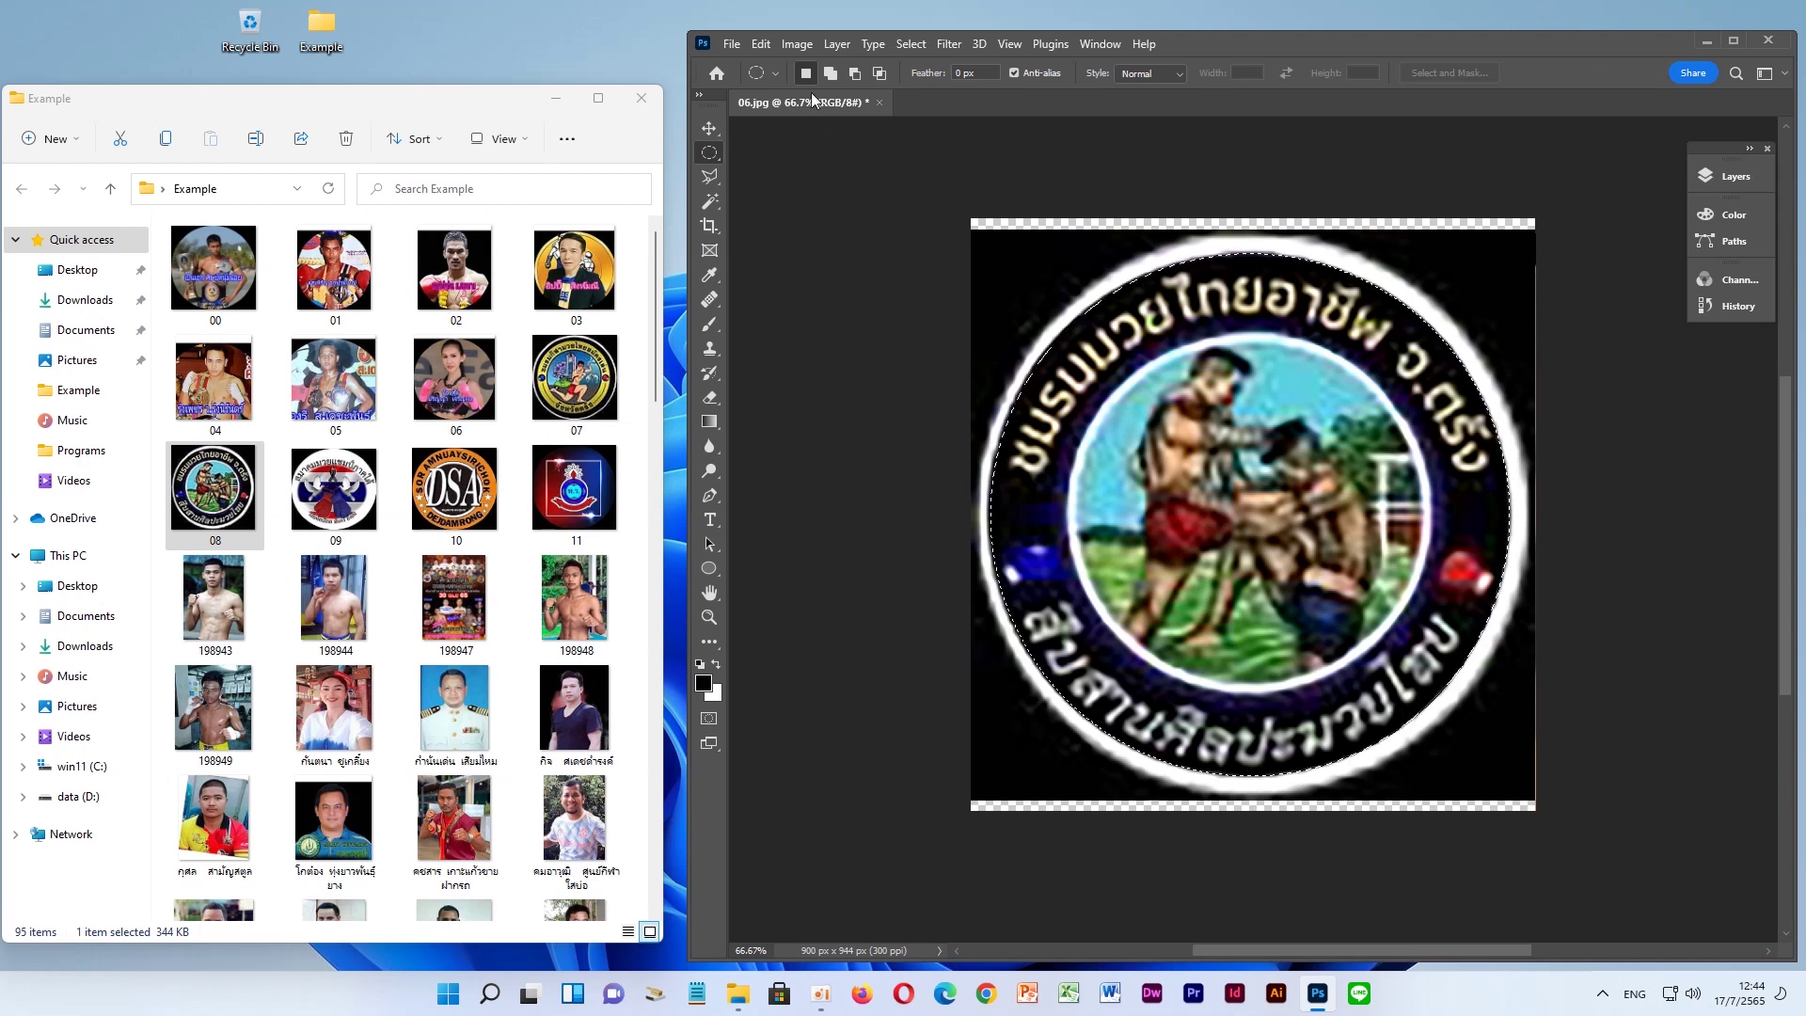
Cut the circular emblem out of layer 08
click(761, 44)
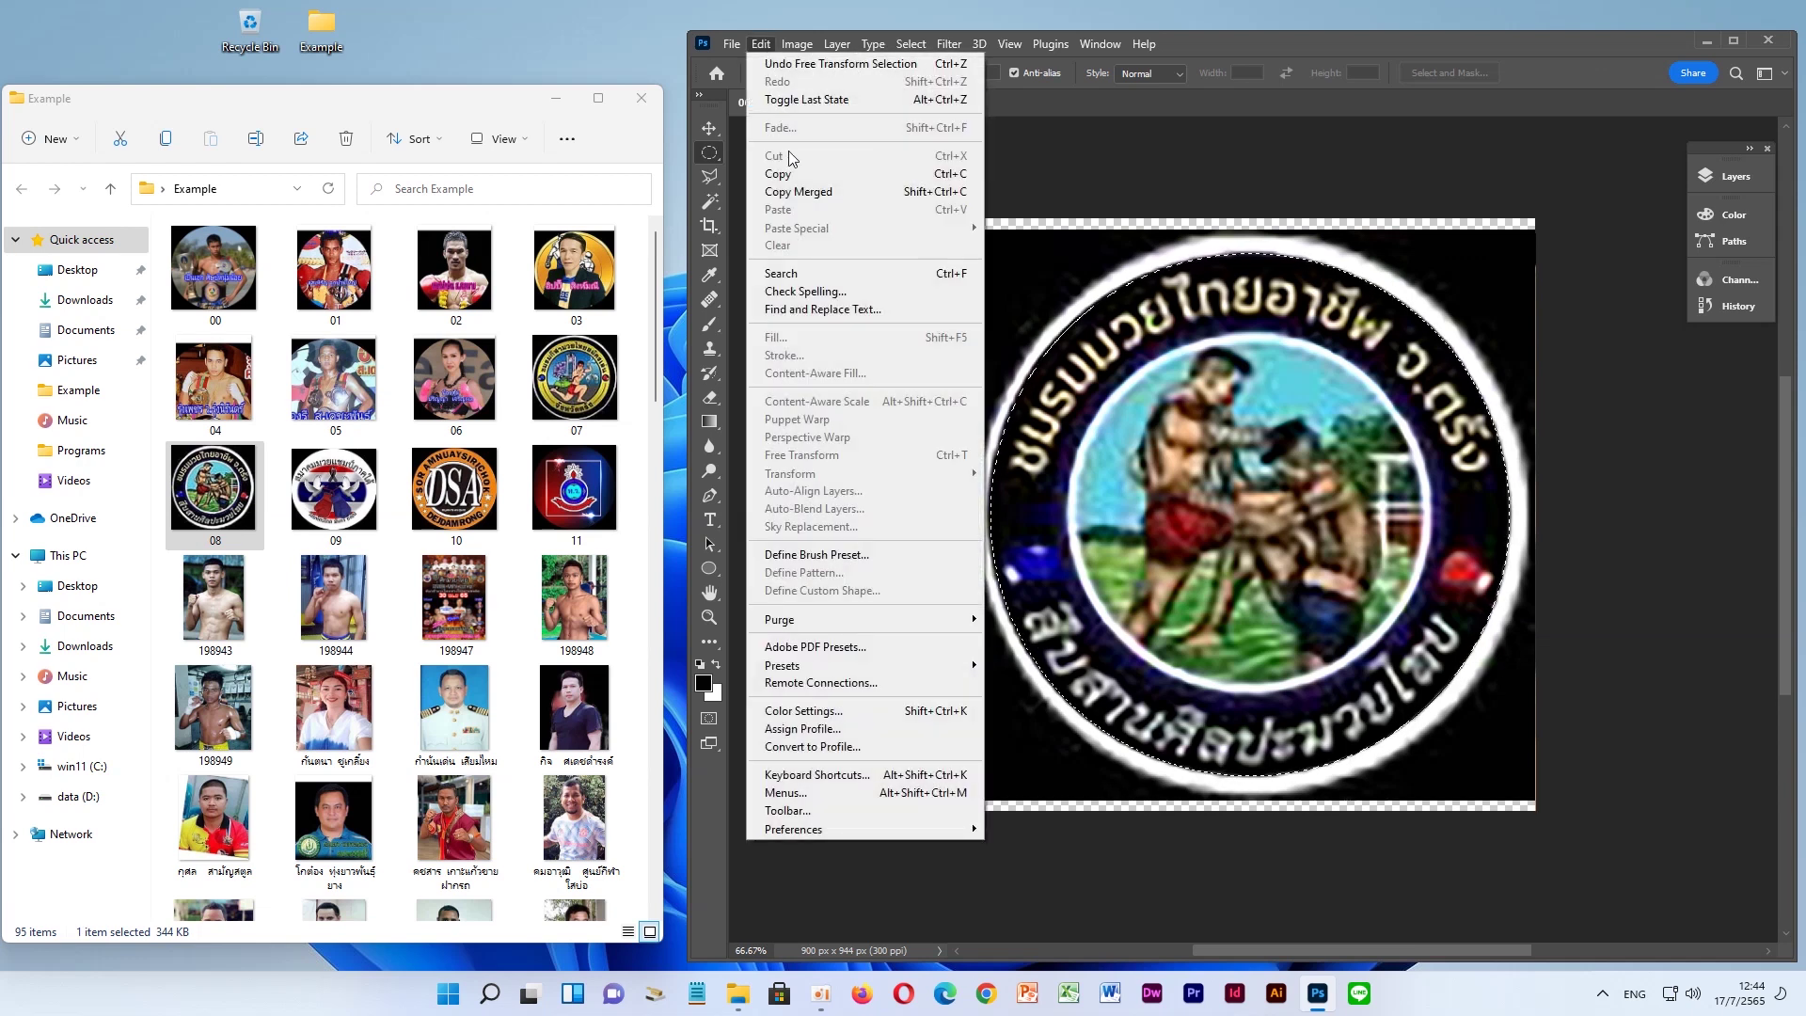
click(1195, 315)
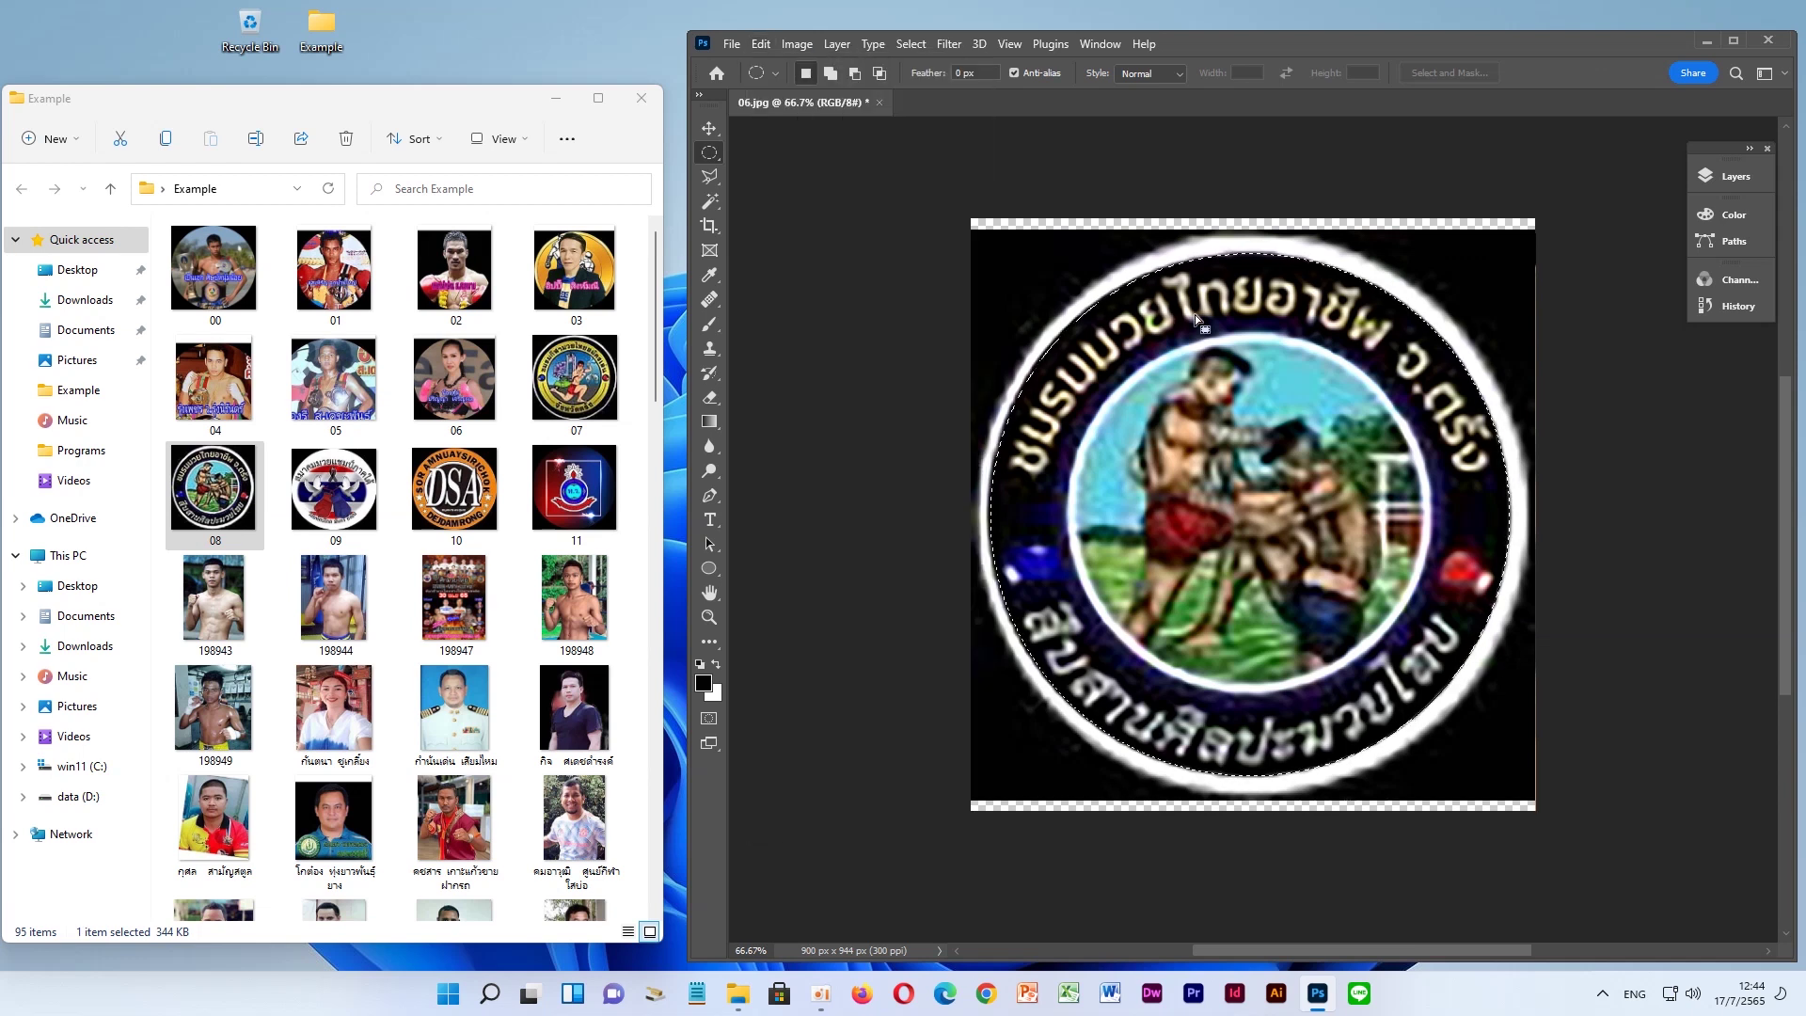
click(1739, 179)
click(1629, 289)
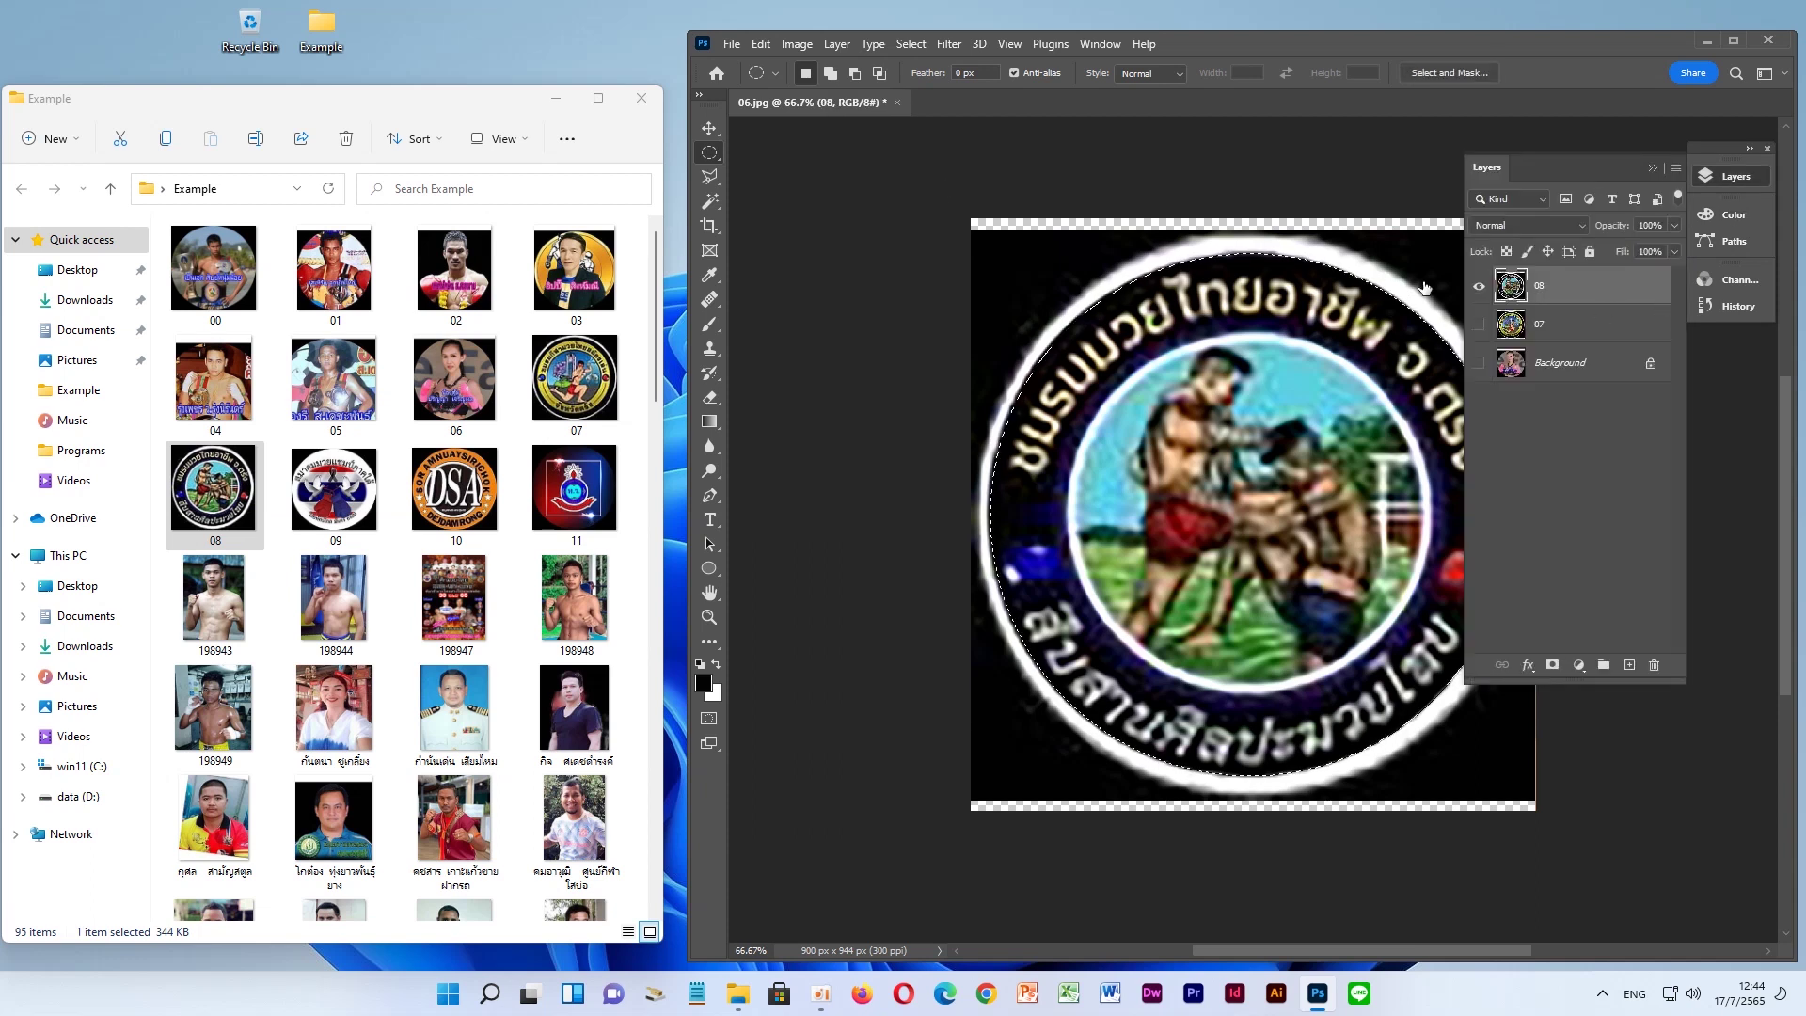
click(760, 44)
click(799, 154)
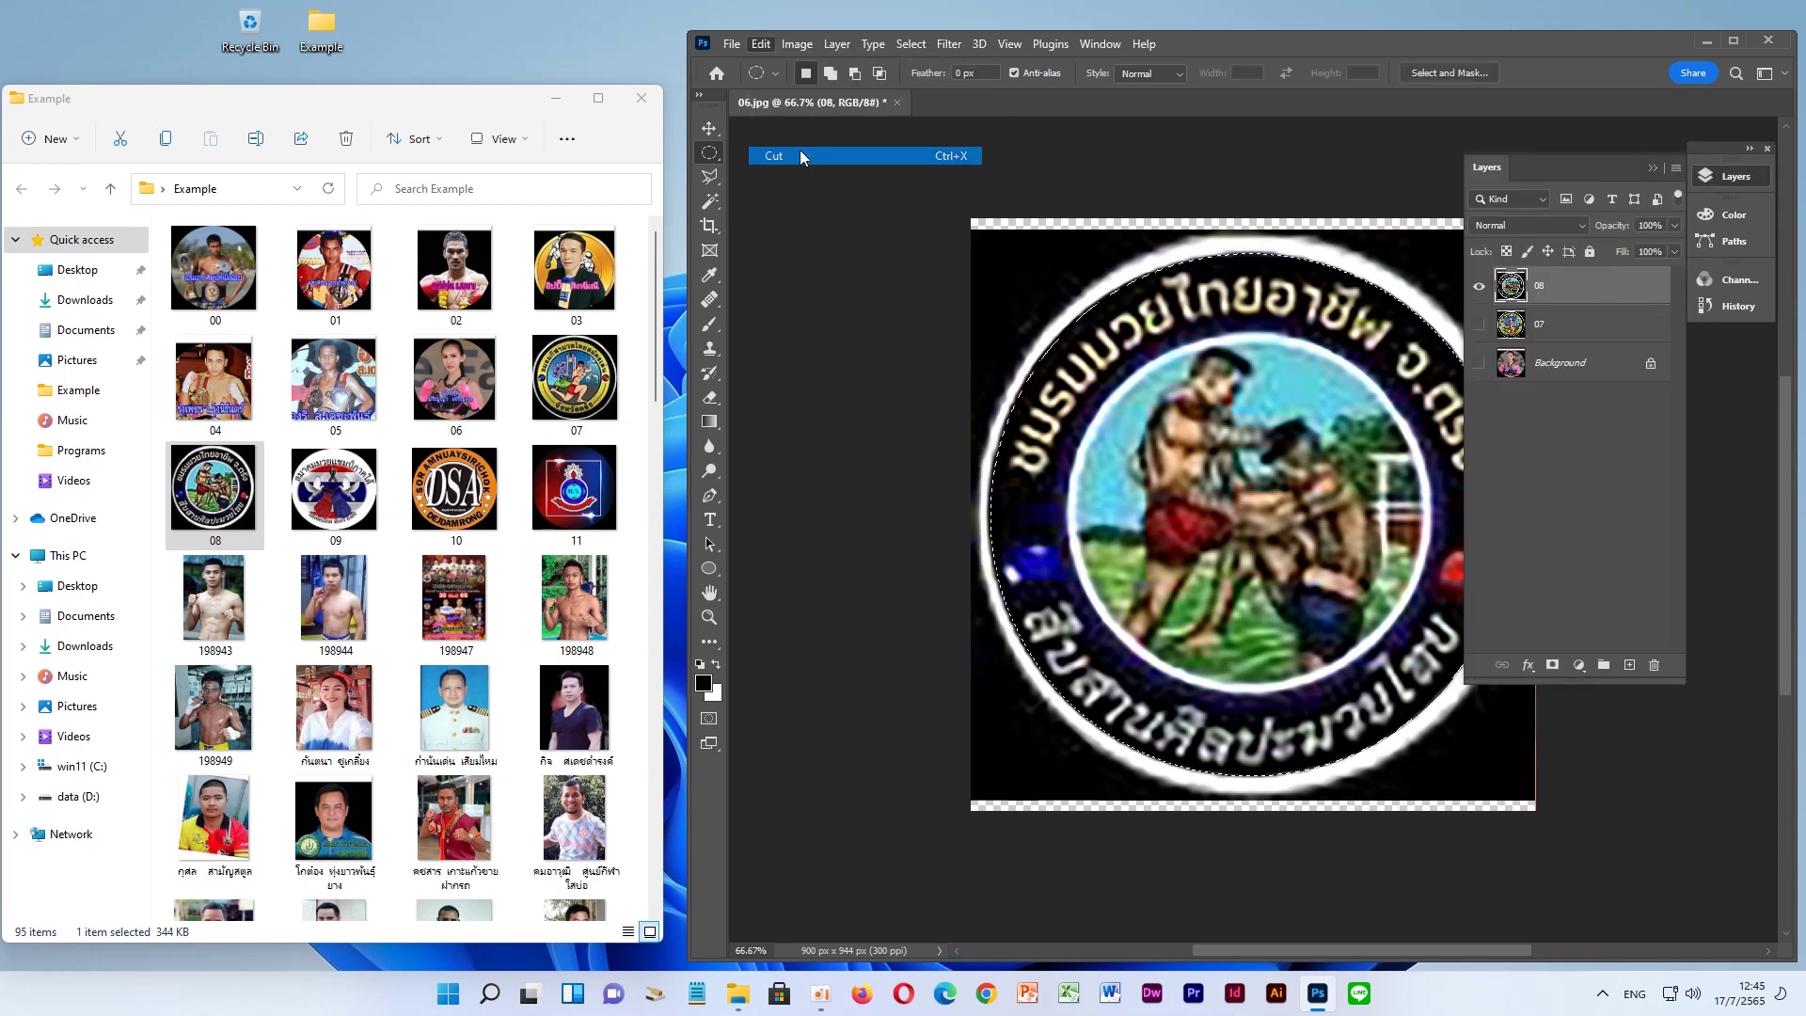
Paste the emblem as Layer 1 and delete the original layer 08
click(760, 44)
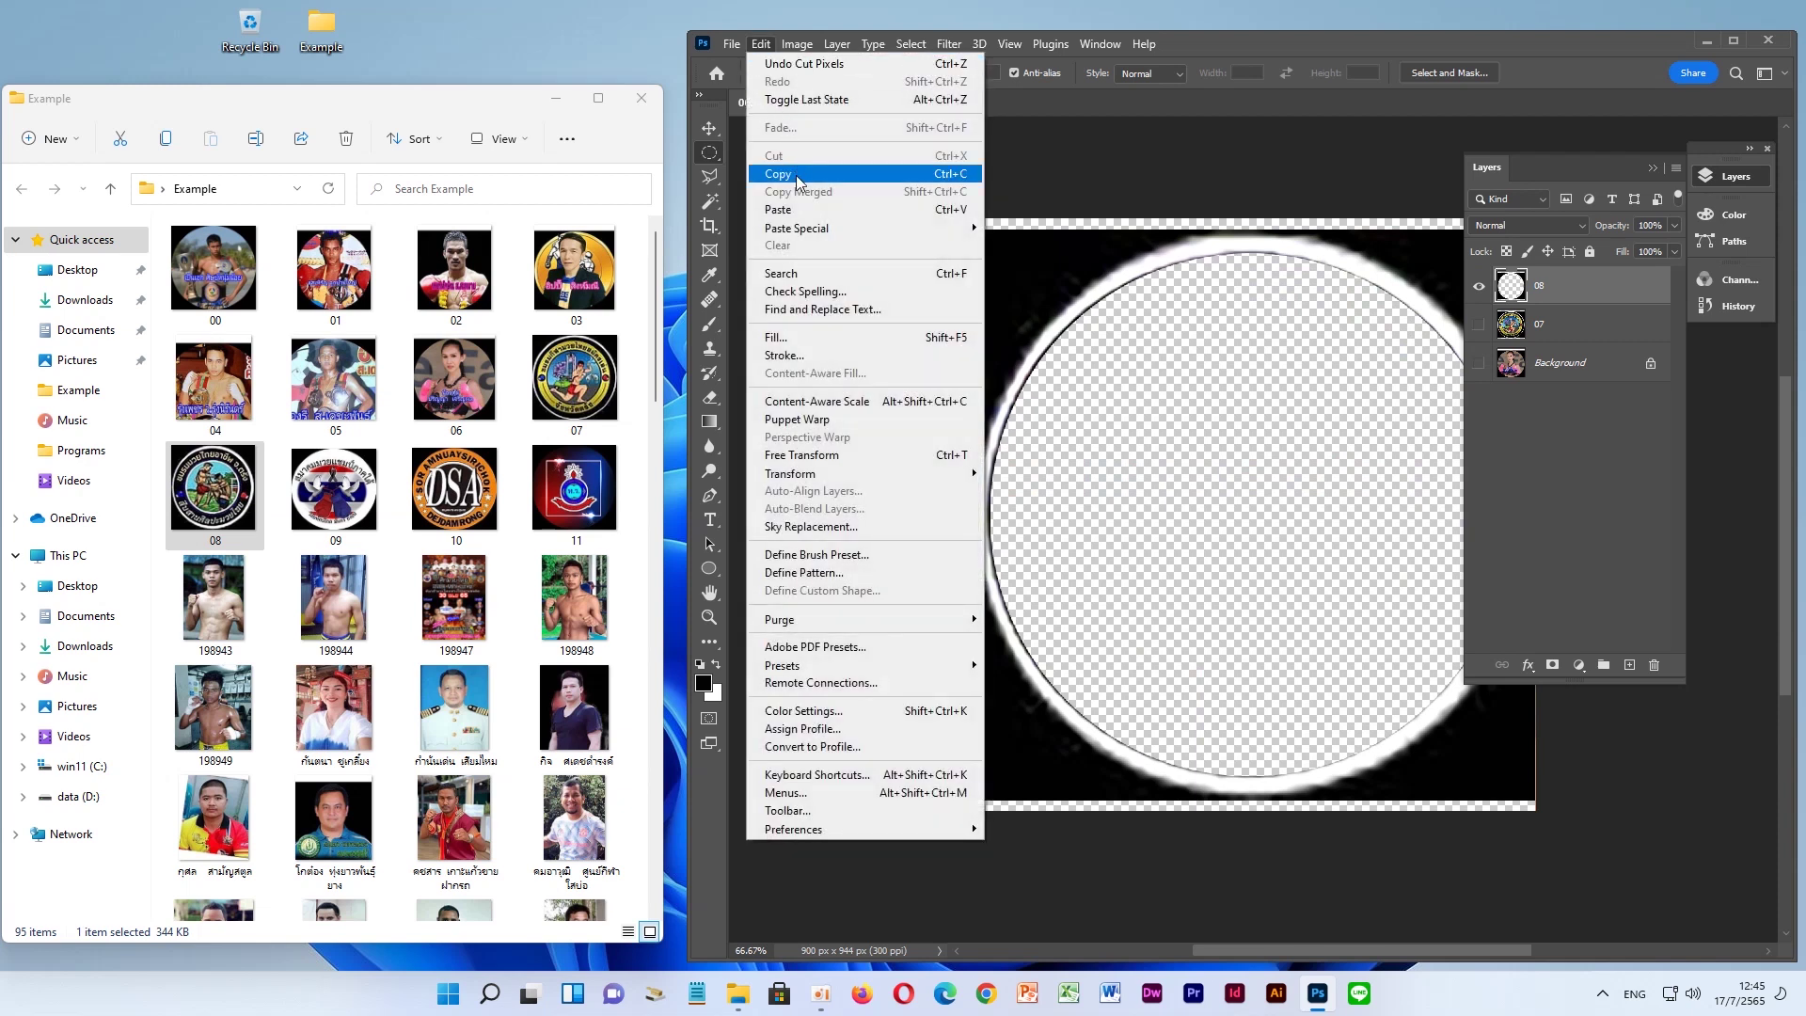
click(851, 209)
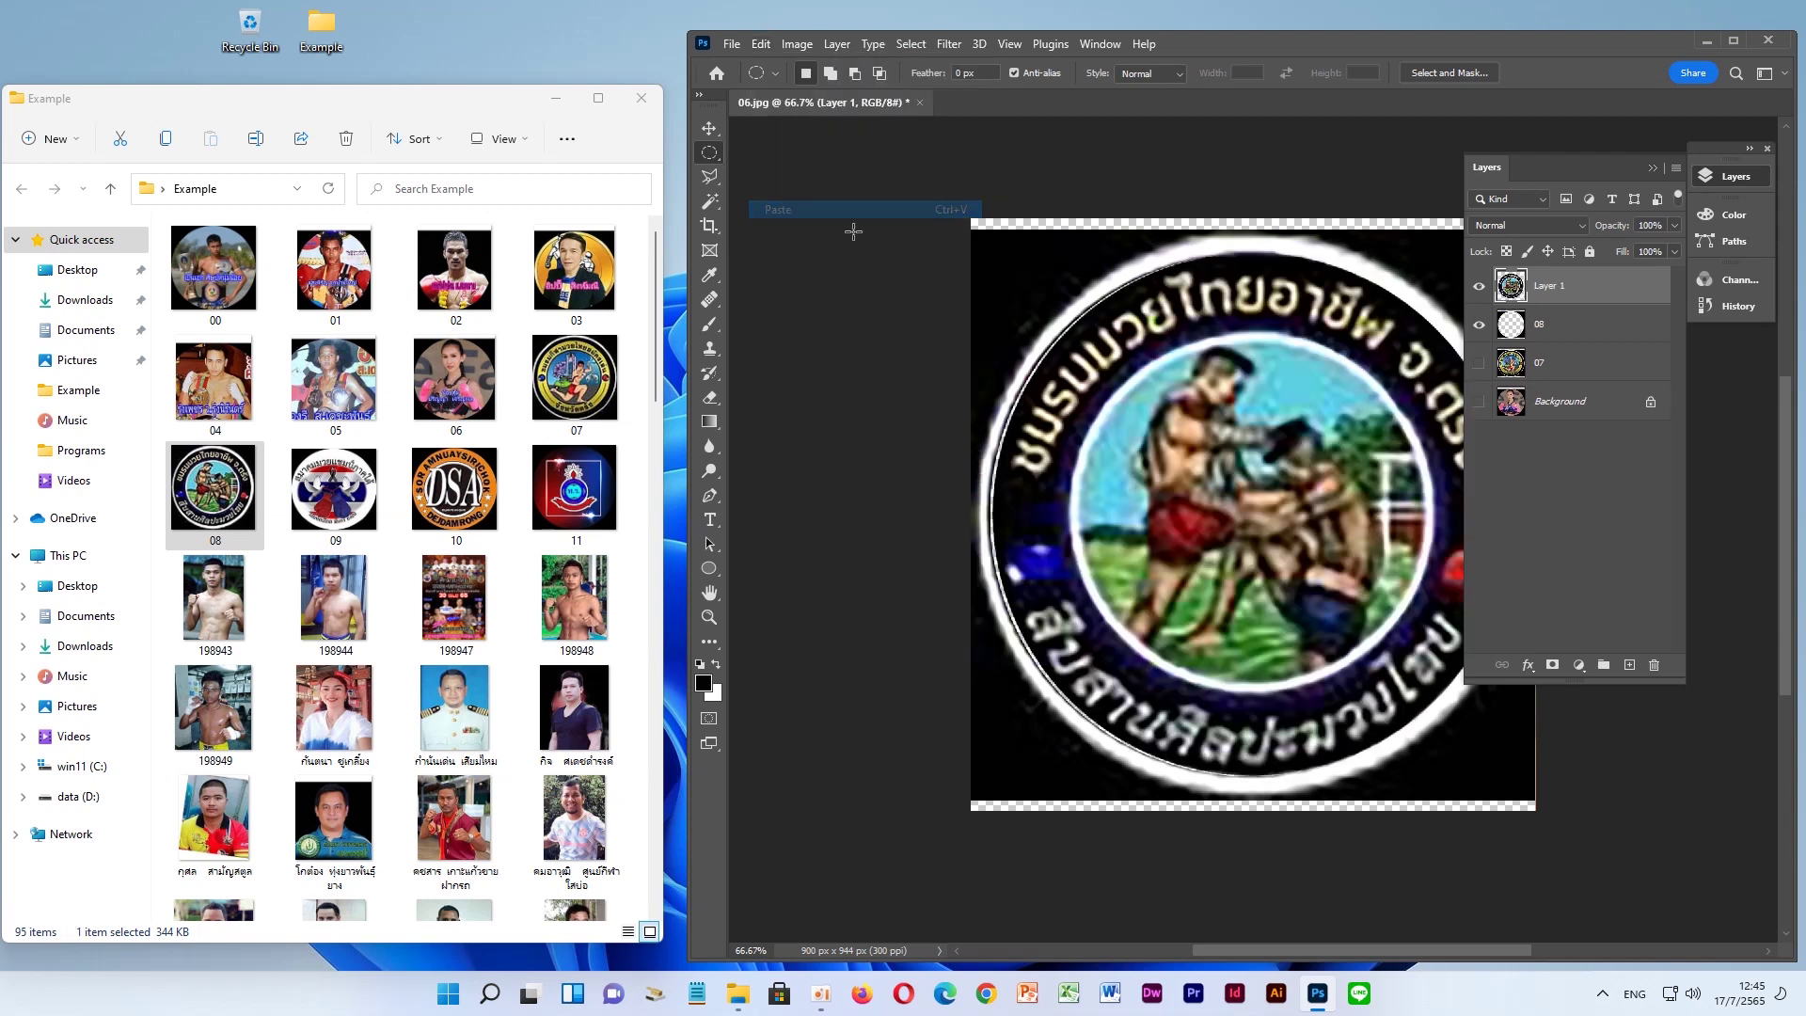
click(1578, 336)
drag(1572, 327, 1656, 666)
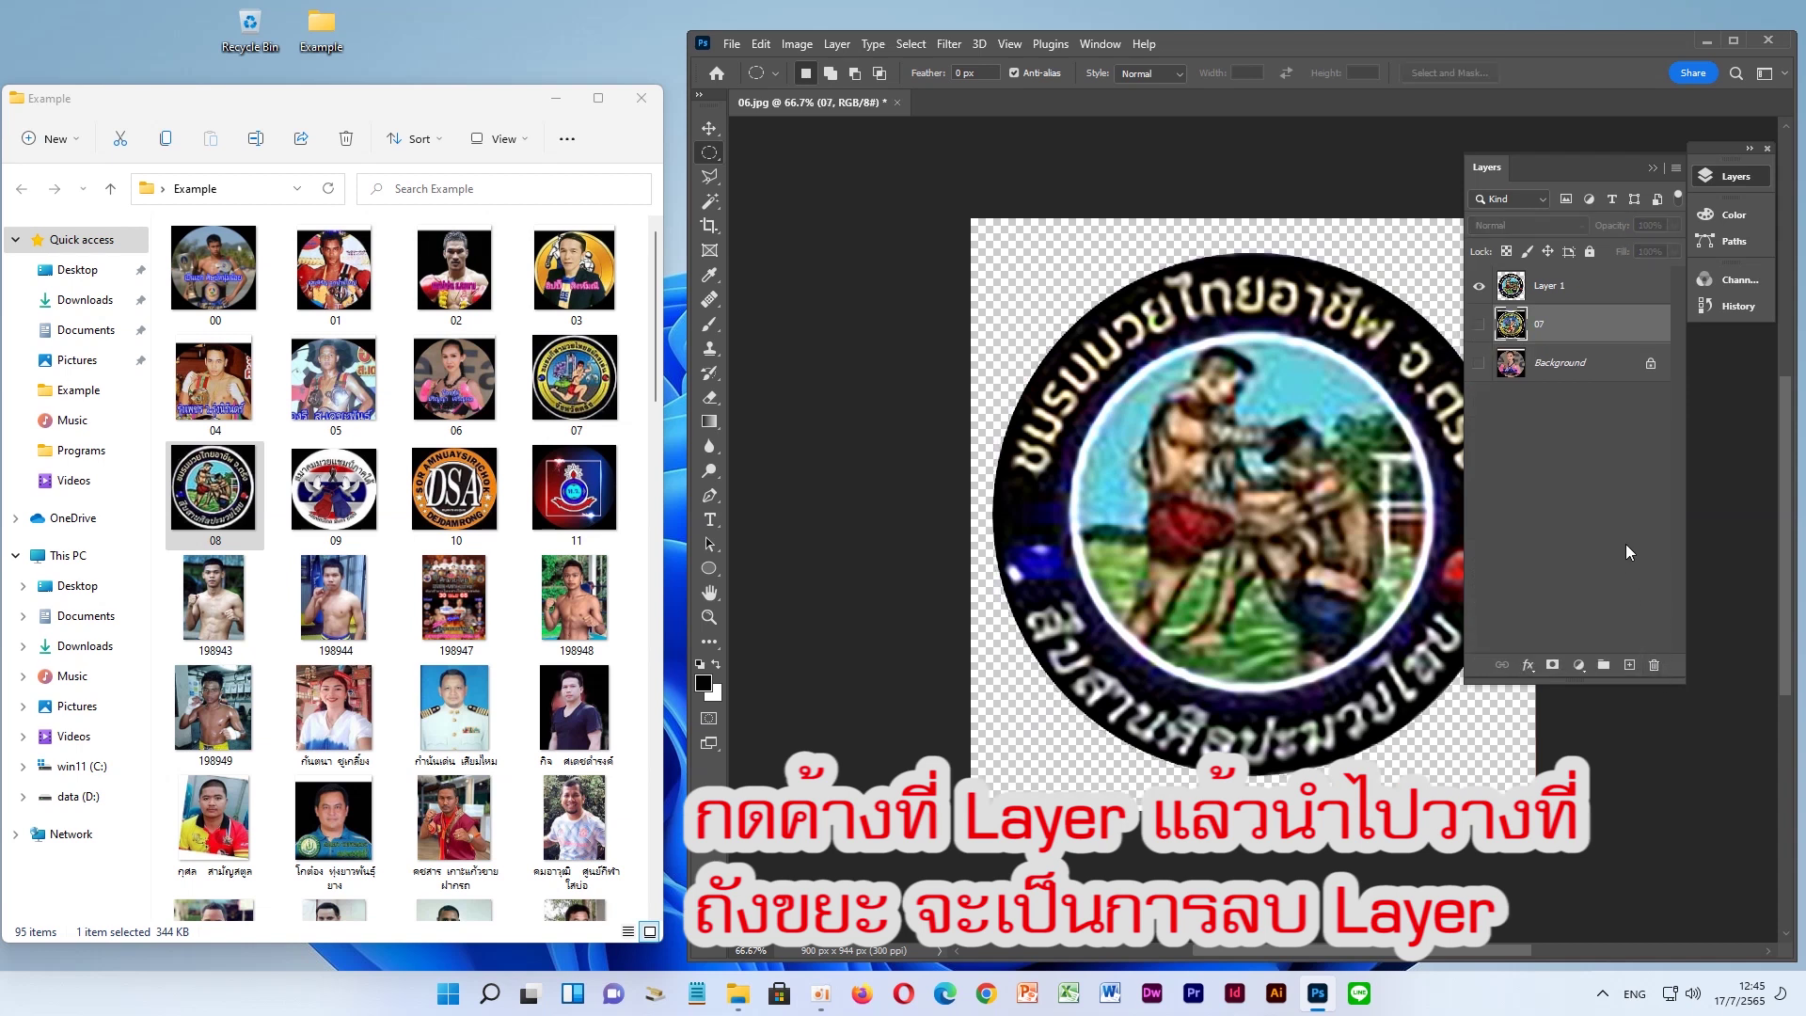
Shrink the Layer 1 emblem and move it into the canvas's top-left corner
click(710, 128)
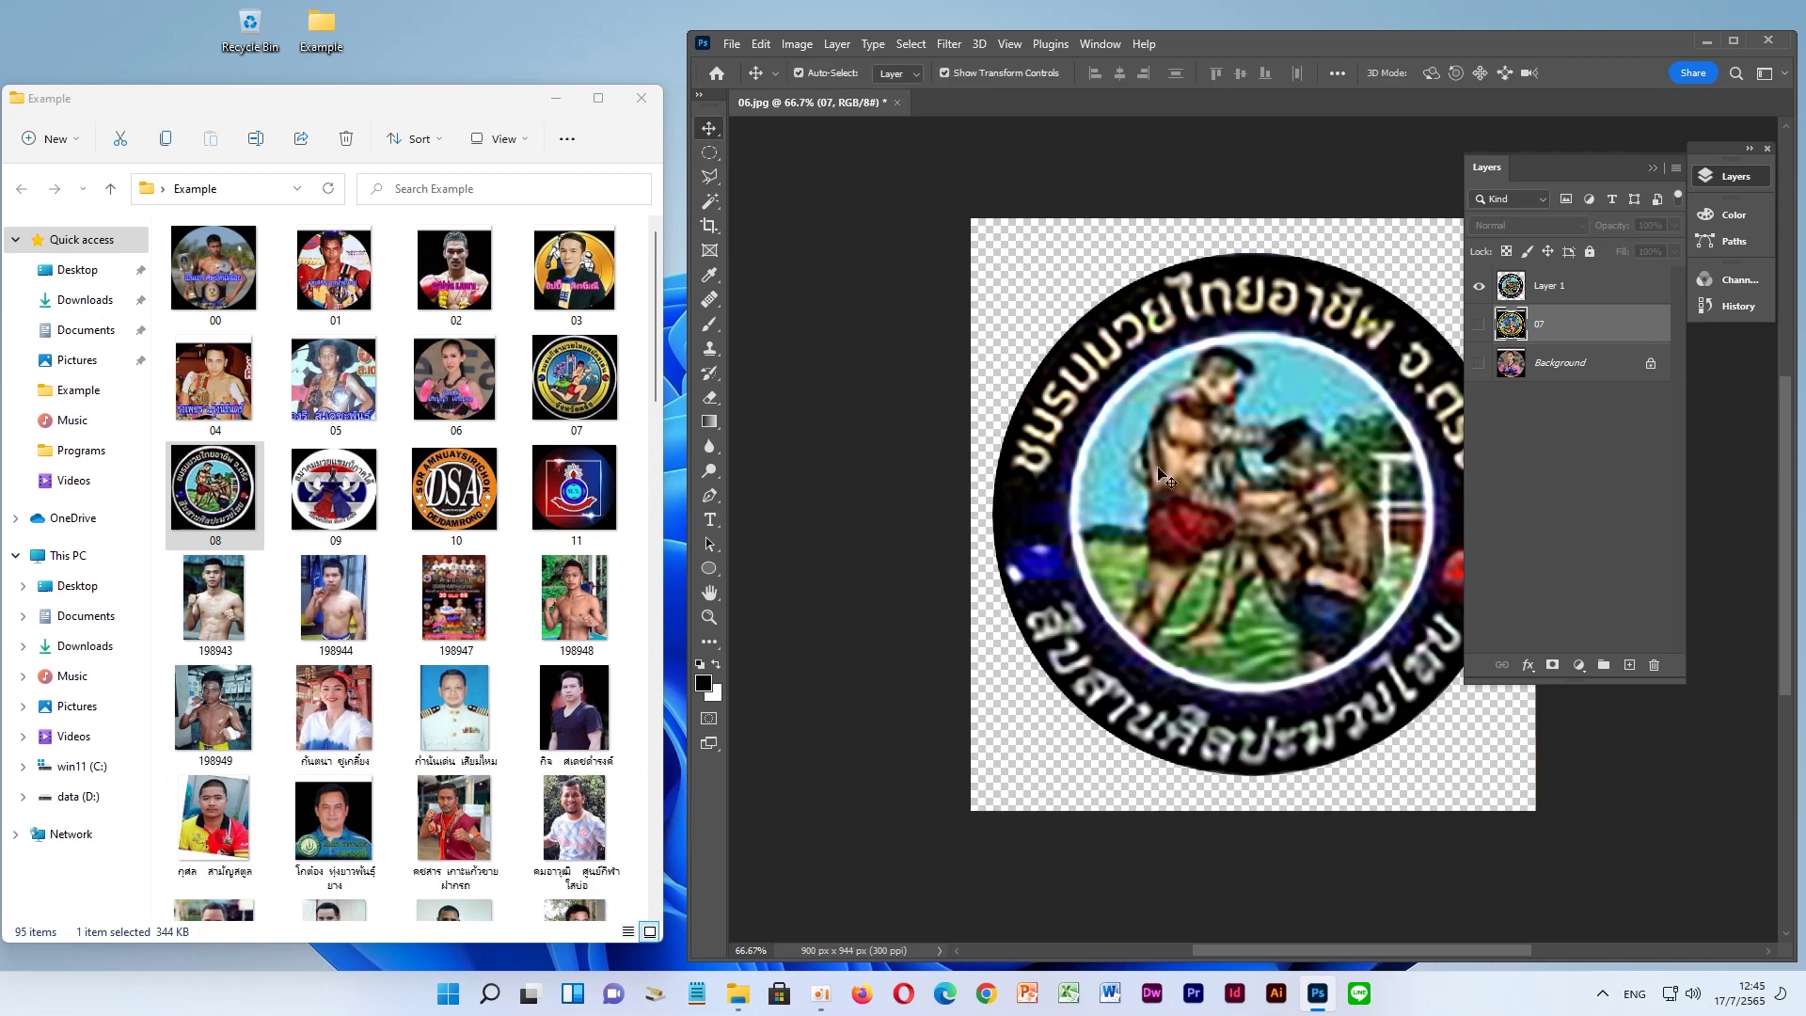
click(1255, 560)
drag(1515, 782, 1084, 396)
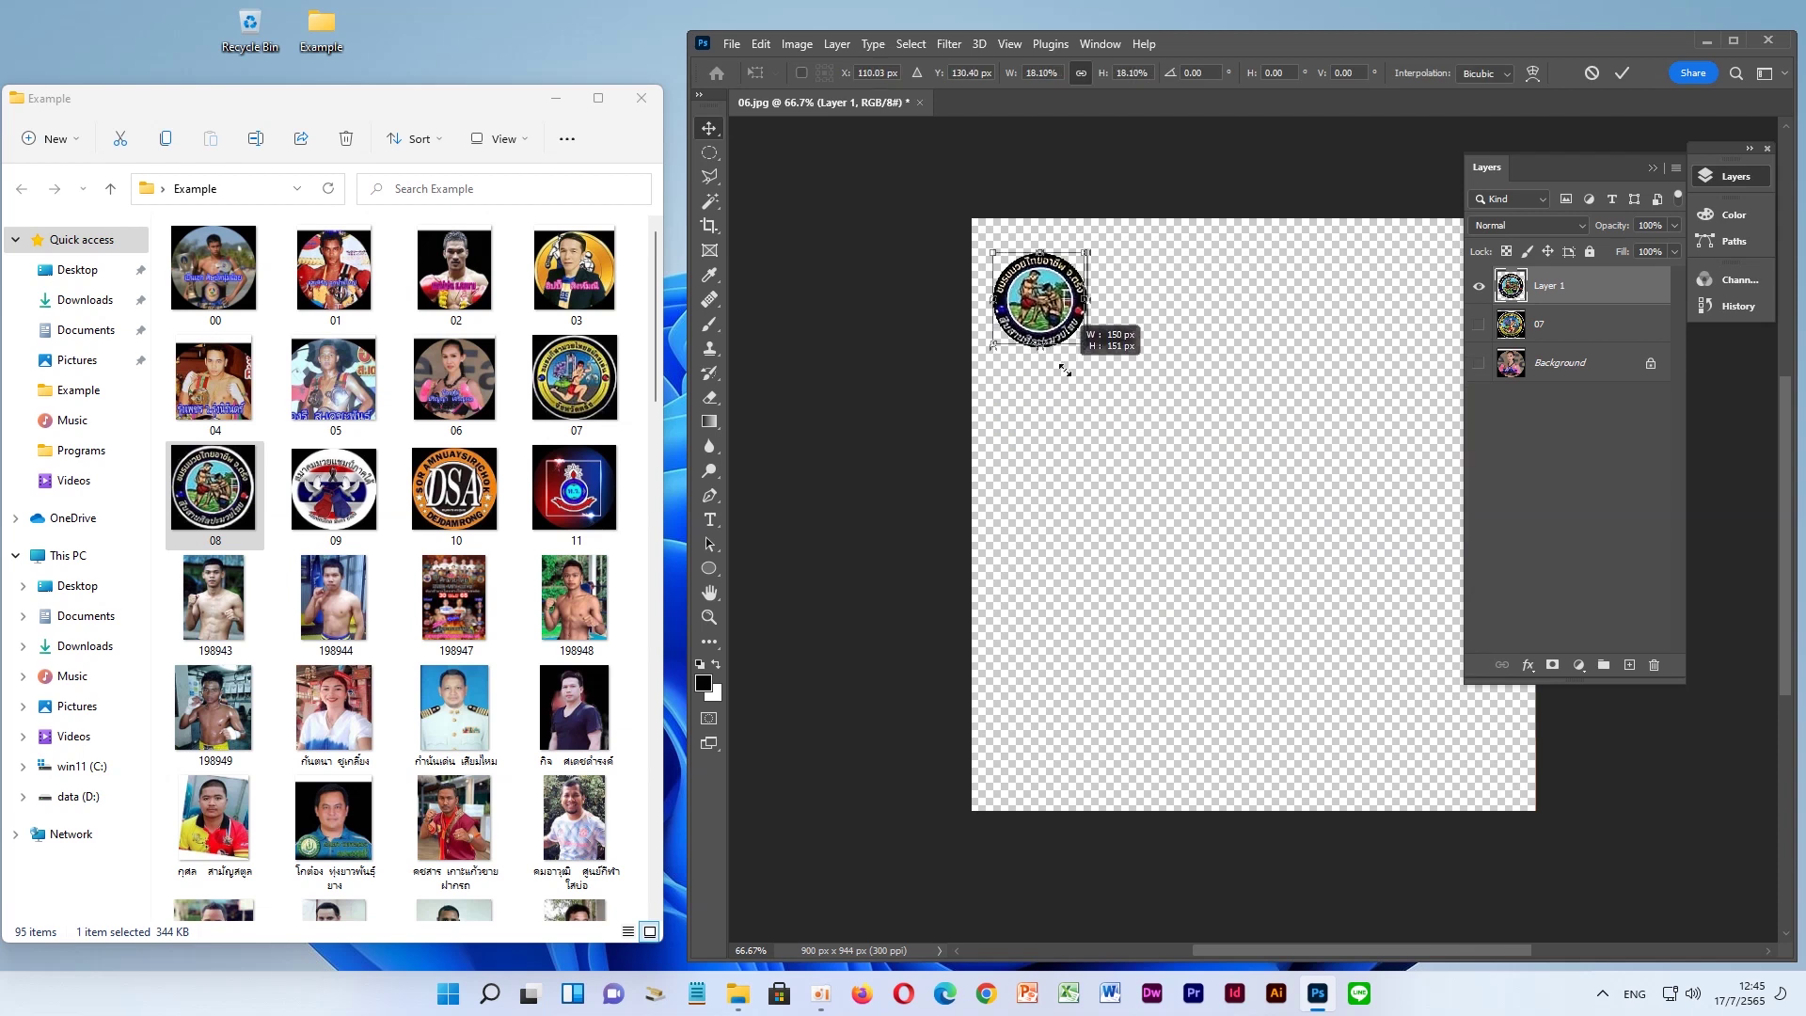
mouse_move(1083, 396)
mouse_down()
mouse_move(1080, 338)
mouse_move(1031, 282)
mouse_up()
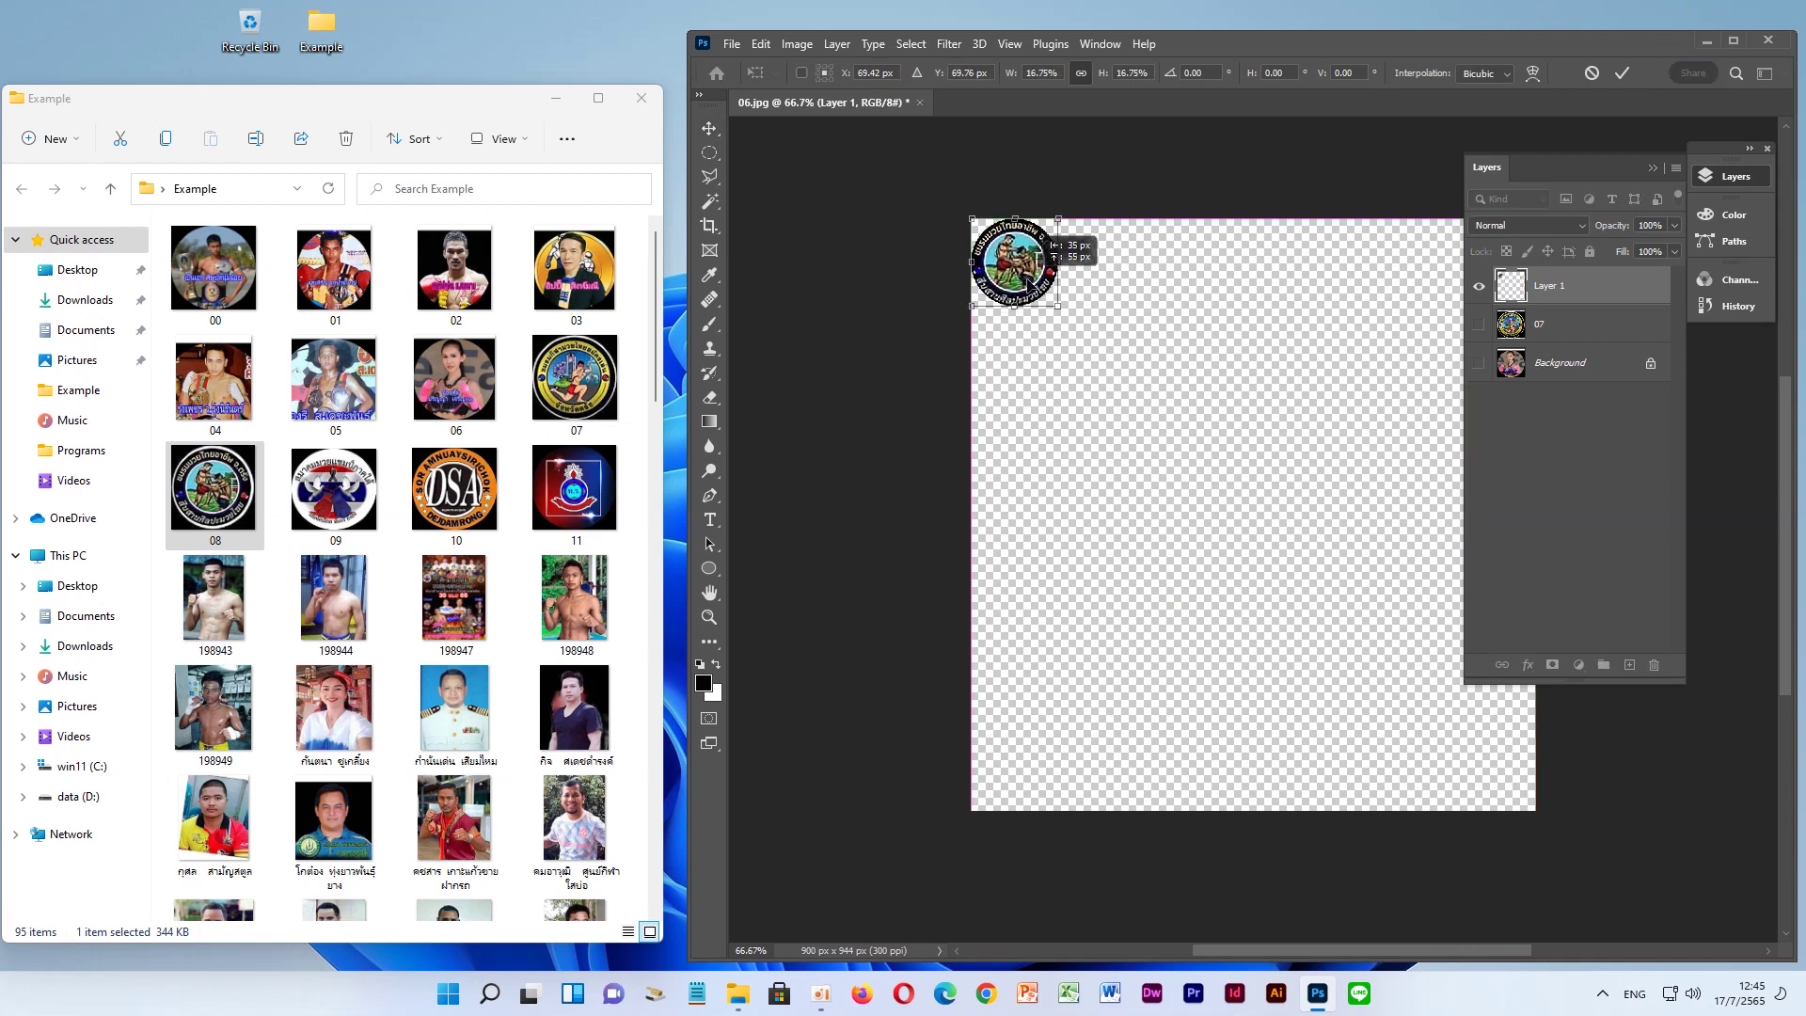
key(Return)
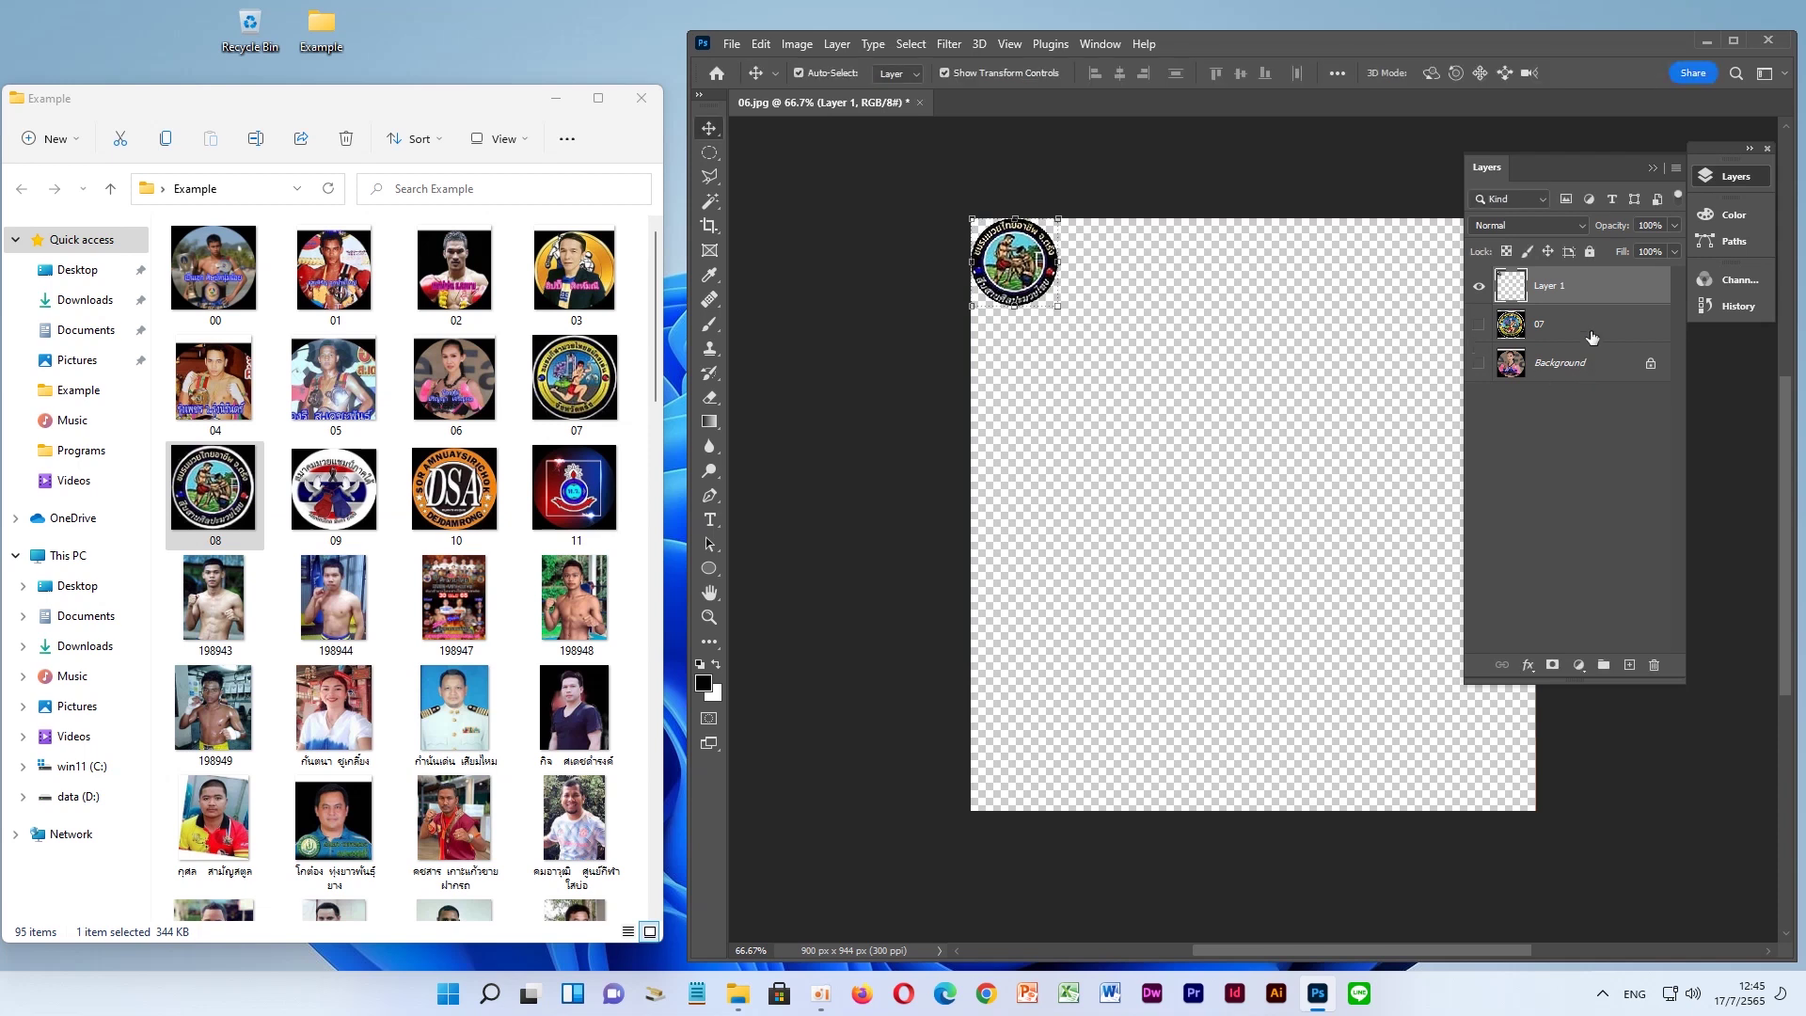
Hide Layer 1, show and select layer 07, and start an elliptical selection on it
click(1479, 286)
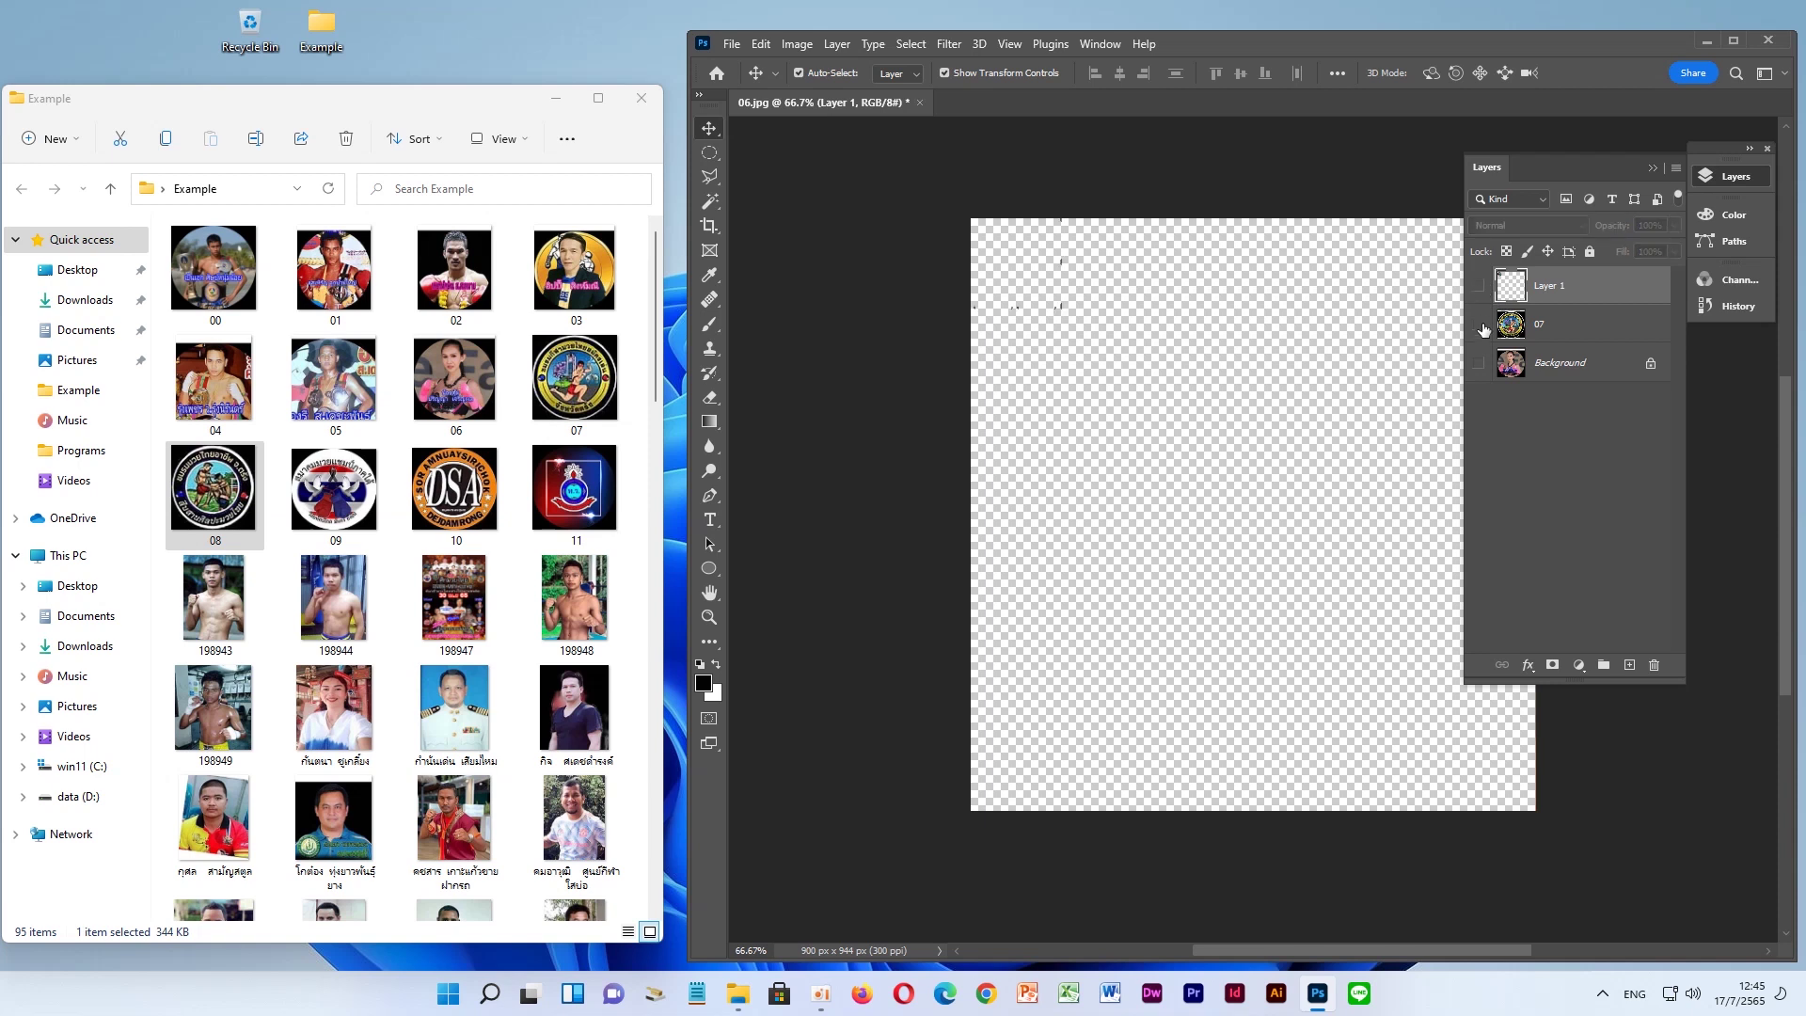
click(1480, 327)
click(1577, 338)
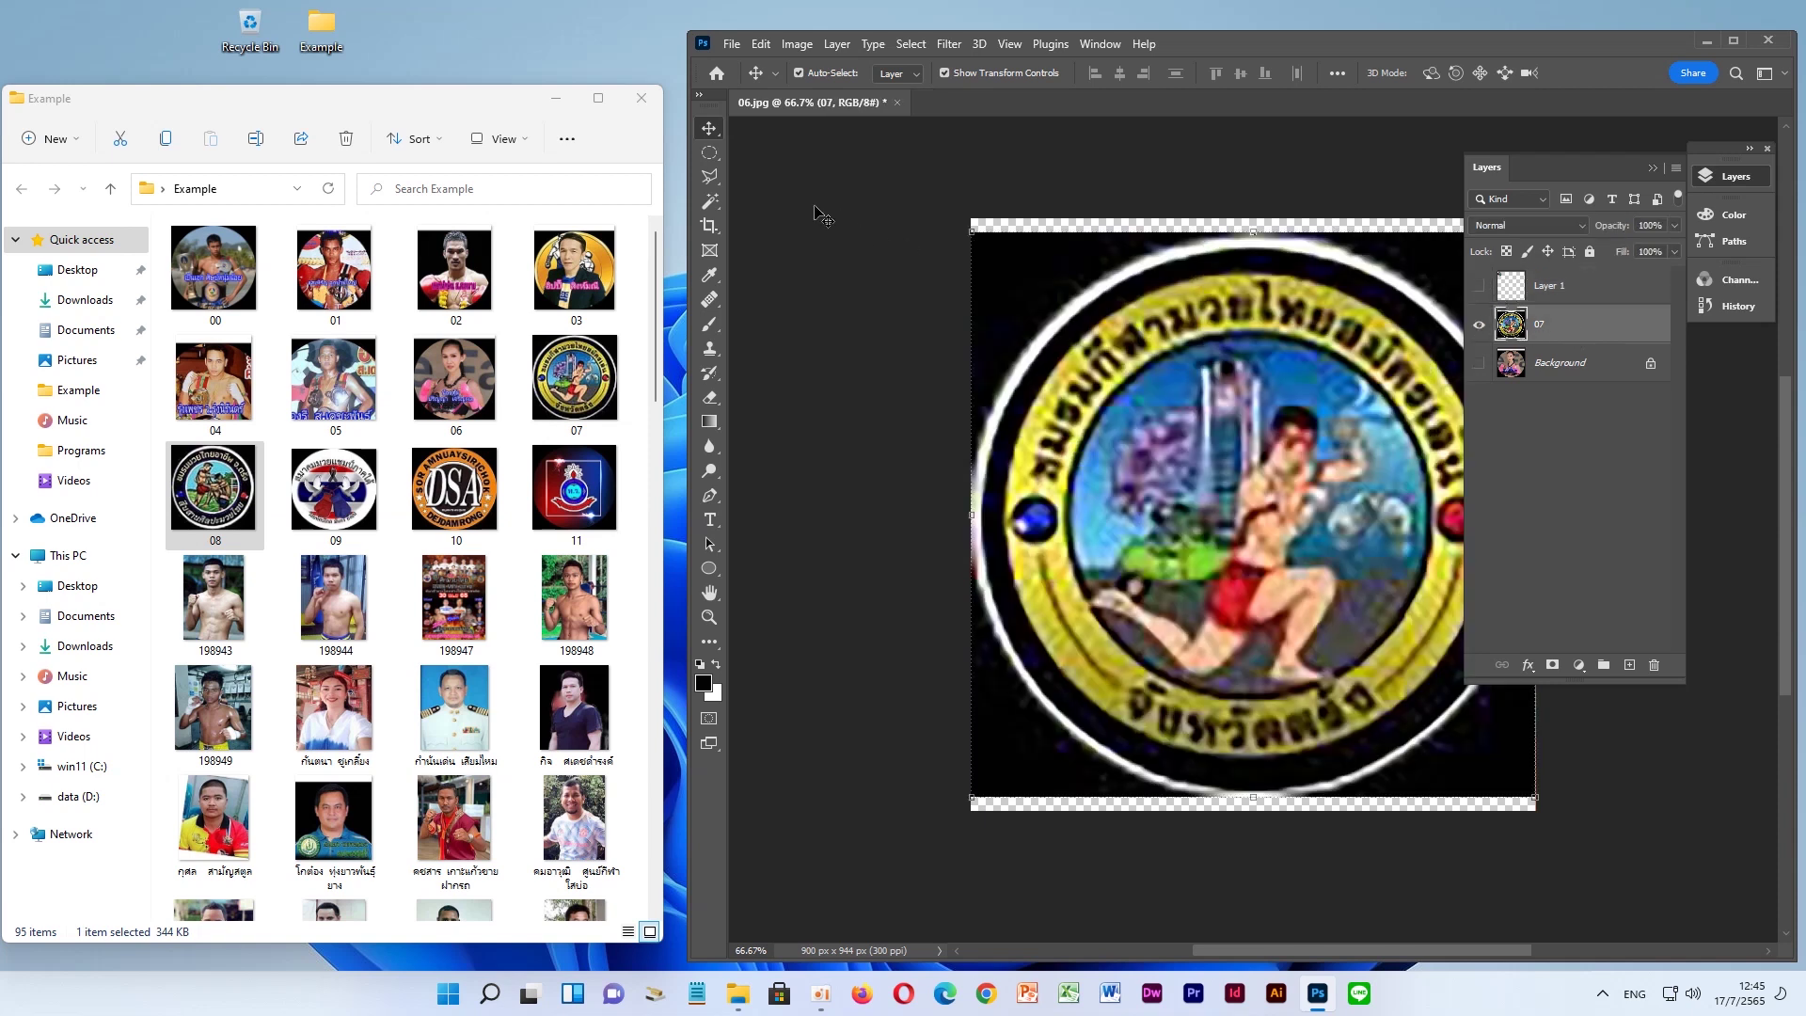
key(m)
mouse_move(992, 256)
mouse_down()
mouse_move(1143, 441)
mouse_move(1540, 758)
mouse_up()
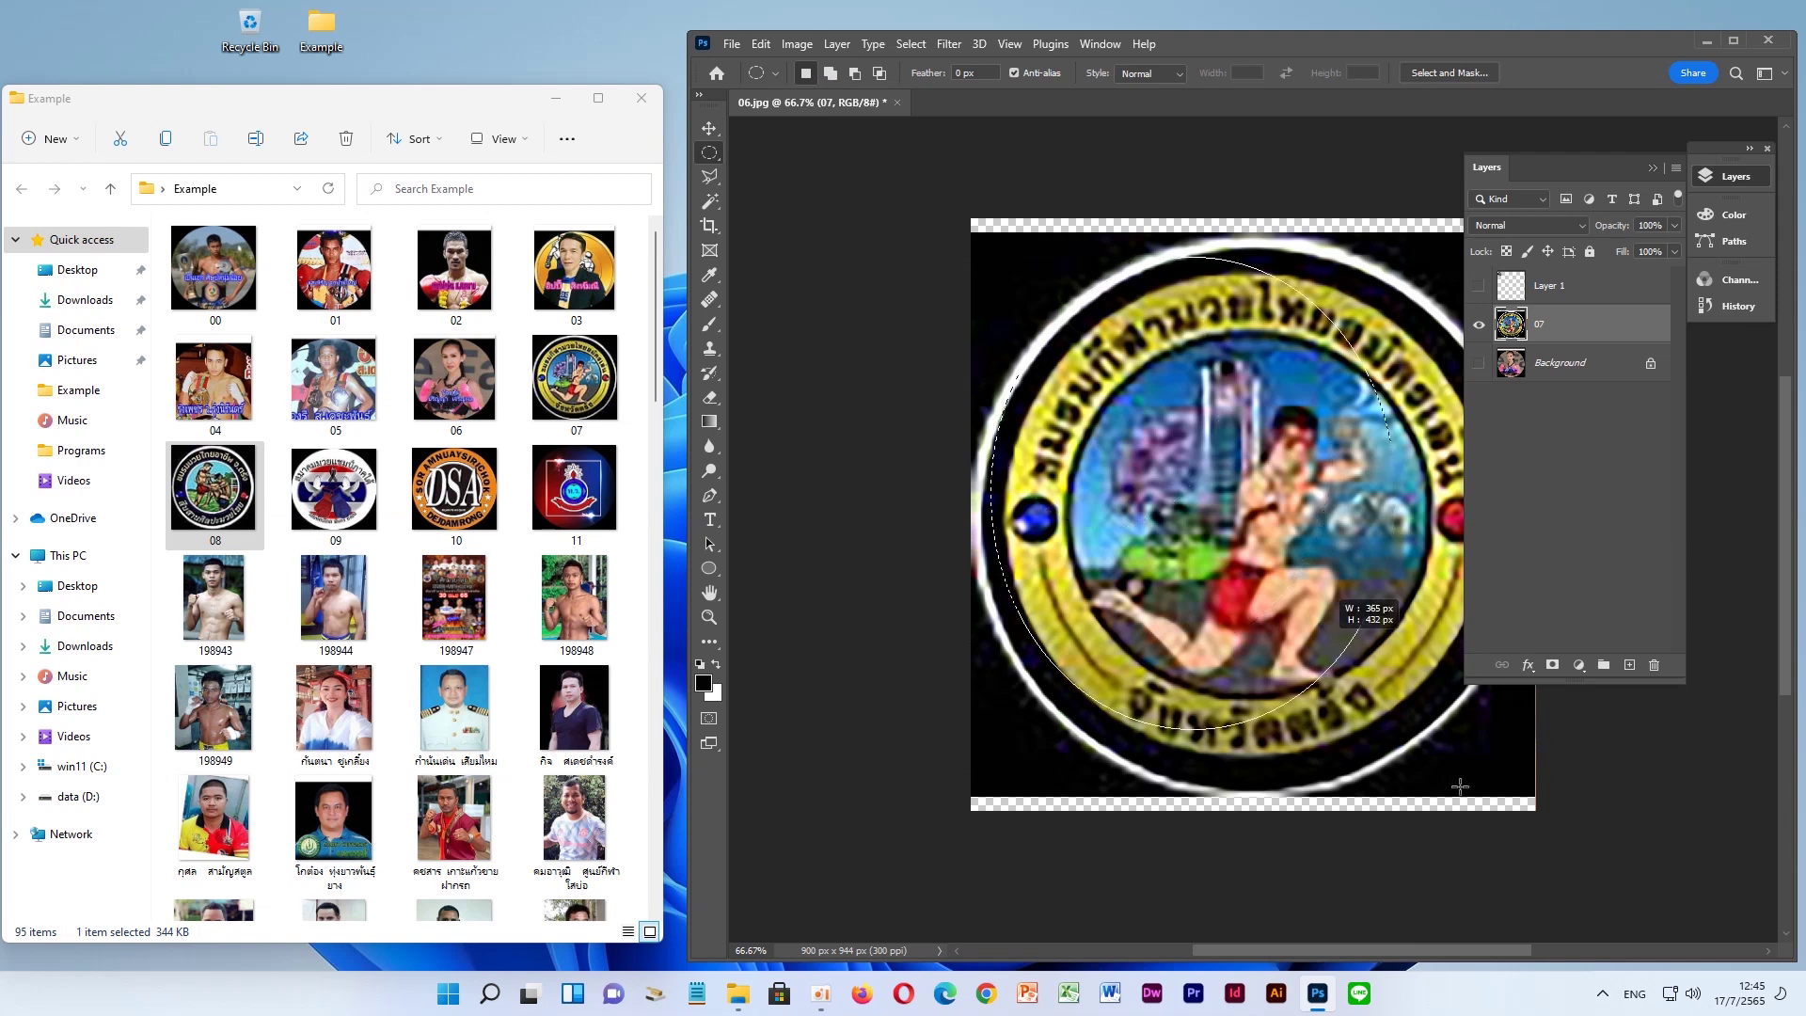
Discard the misplaced selection and redraw an ellipse around the yellow emblem
click(1543, 758)
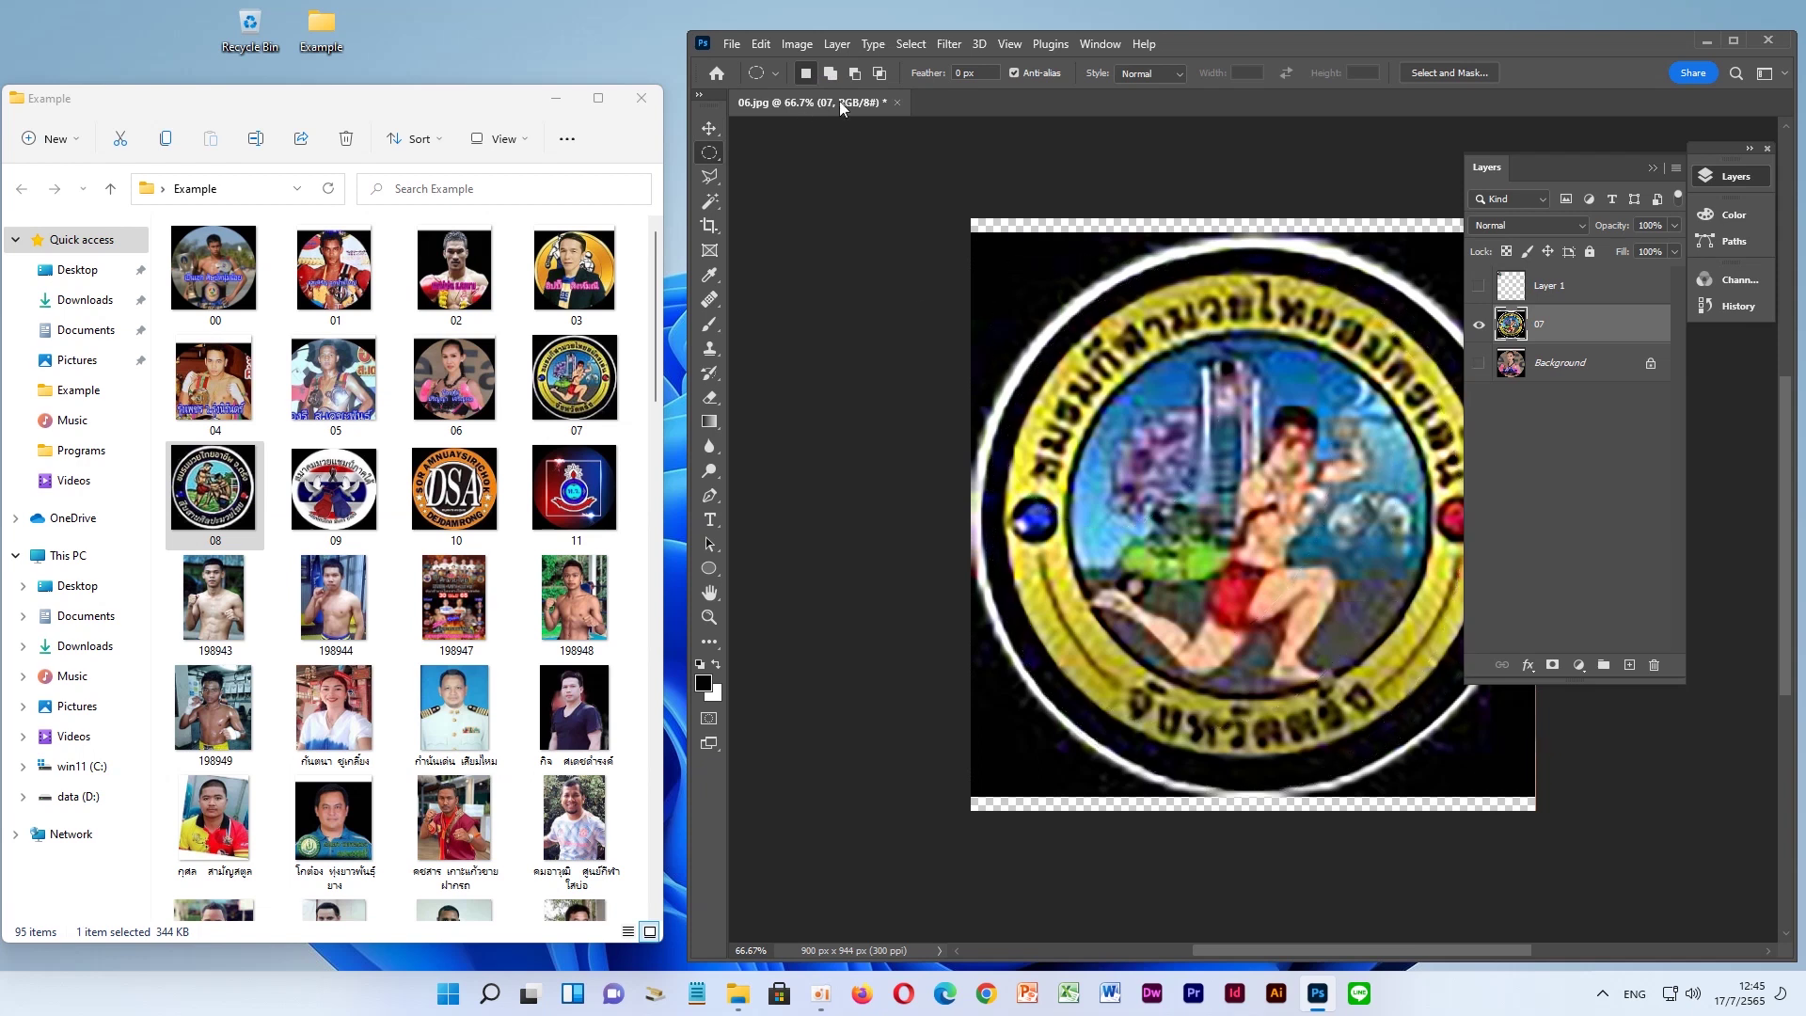
click(908, 44)
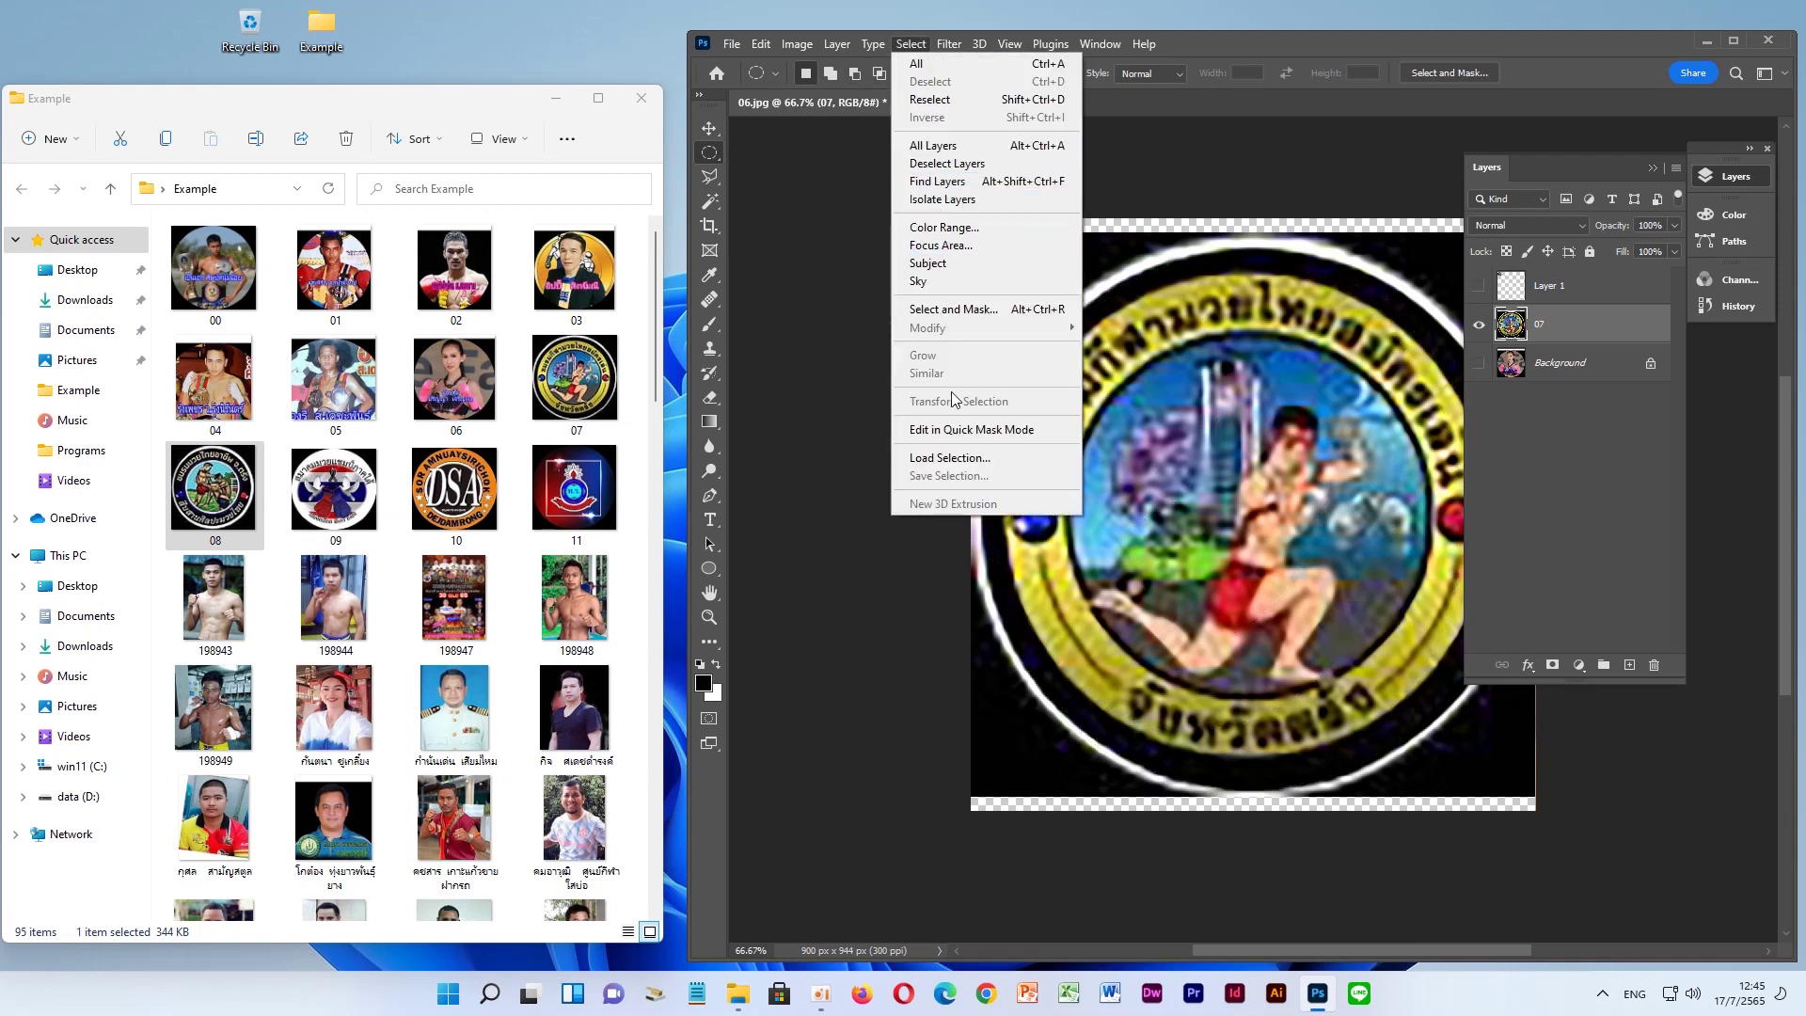
click(1283, 431)
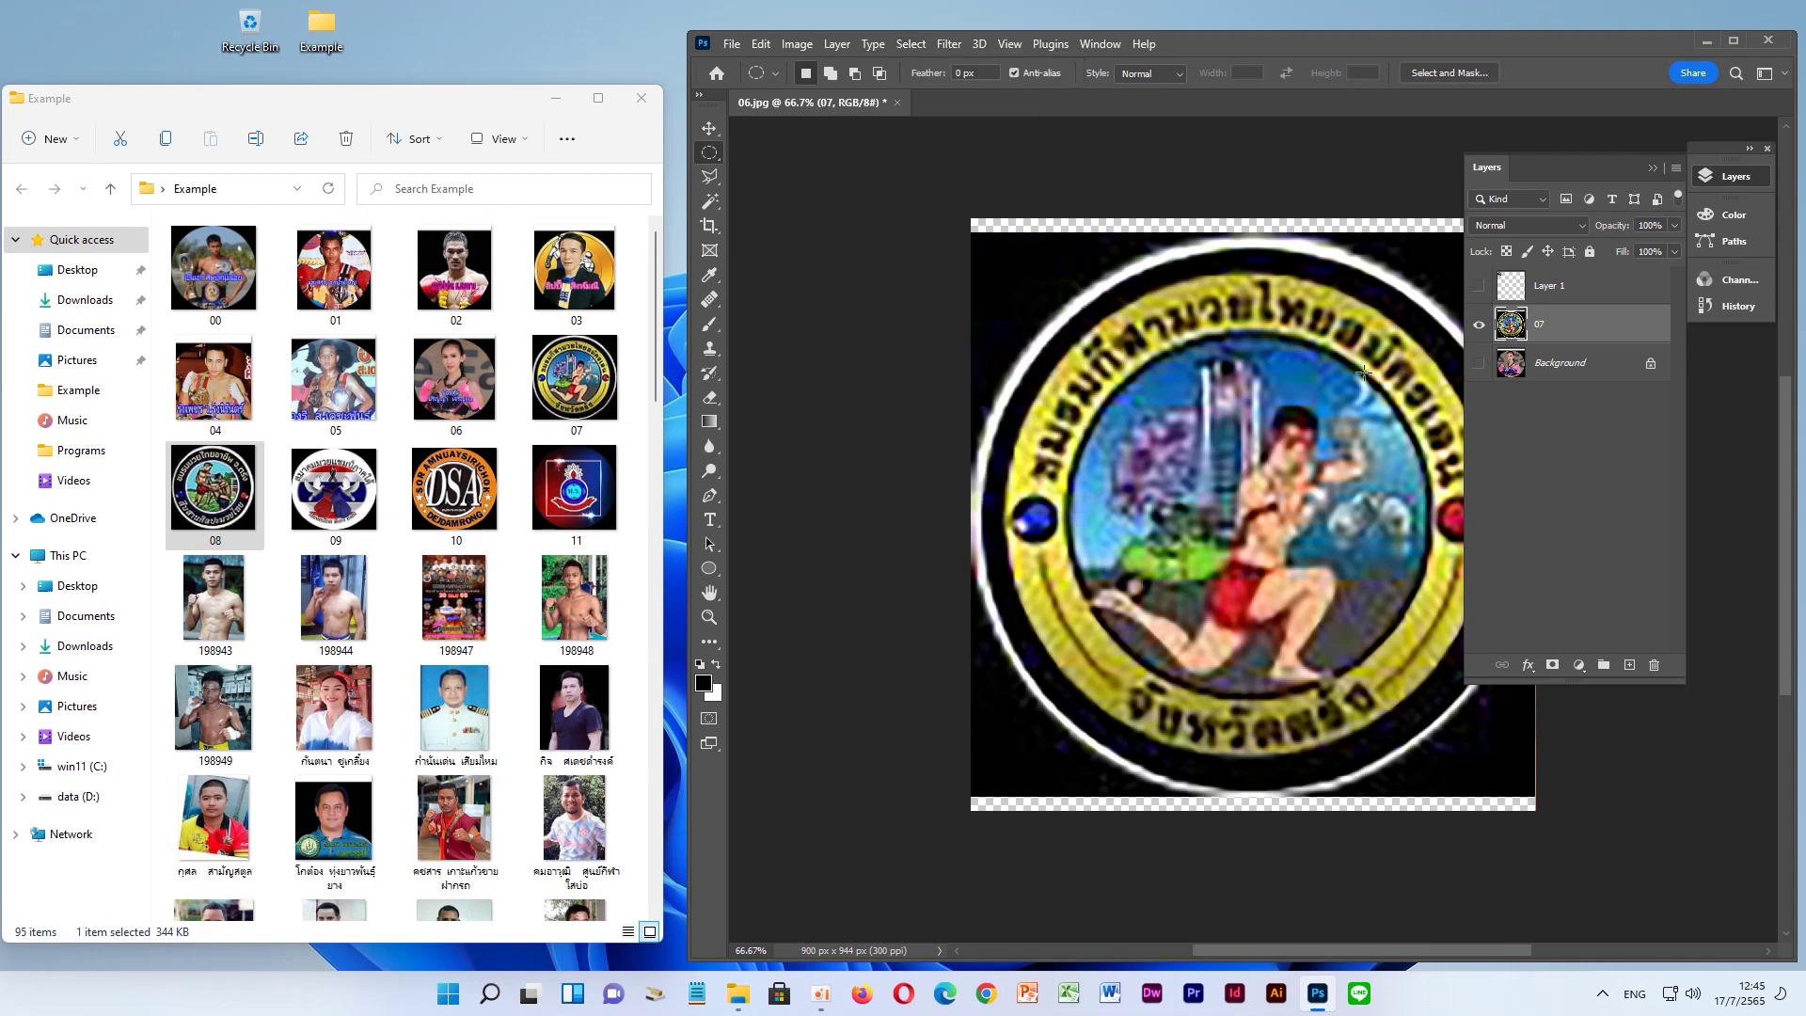
drag(1034, 228, 1537, 769)
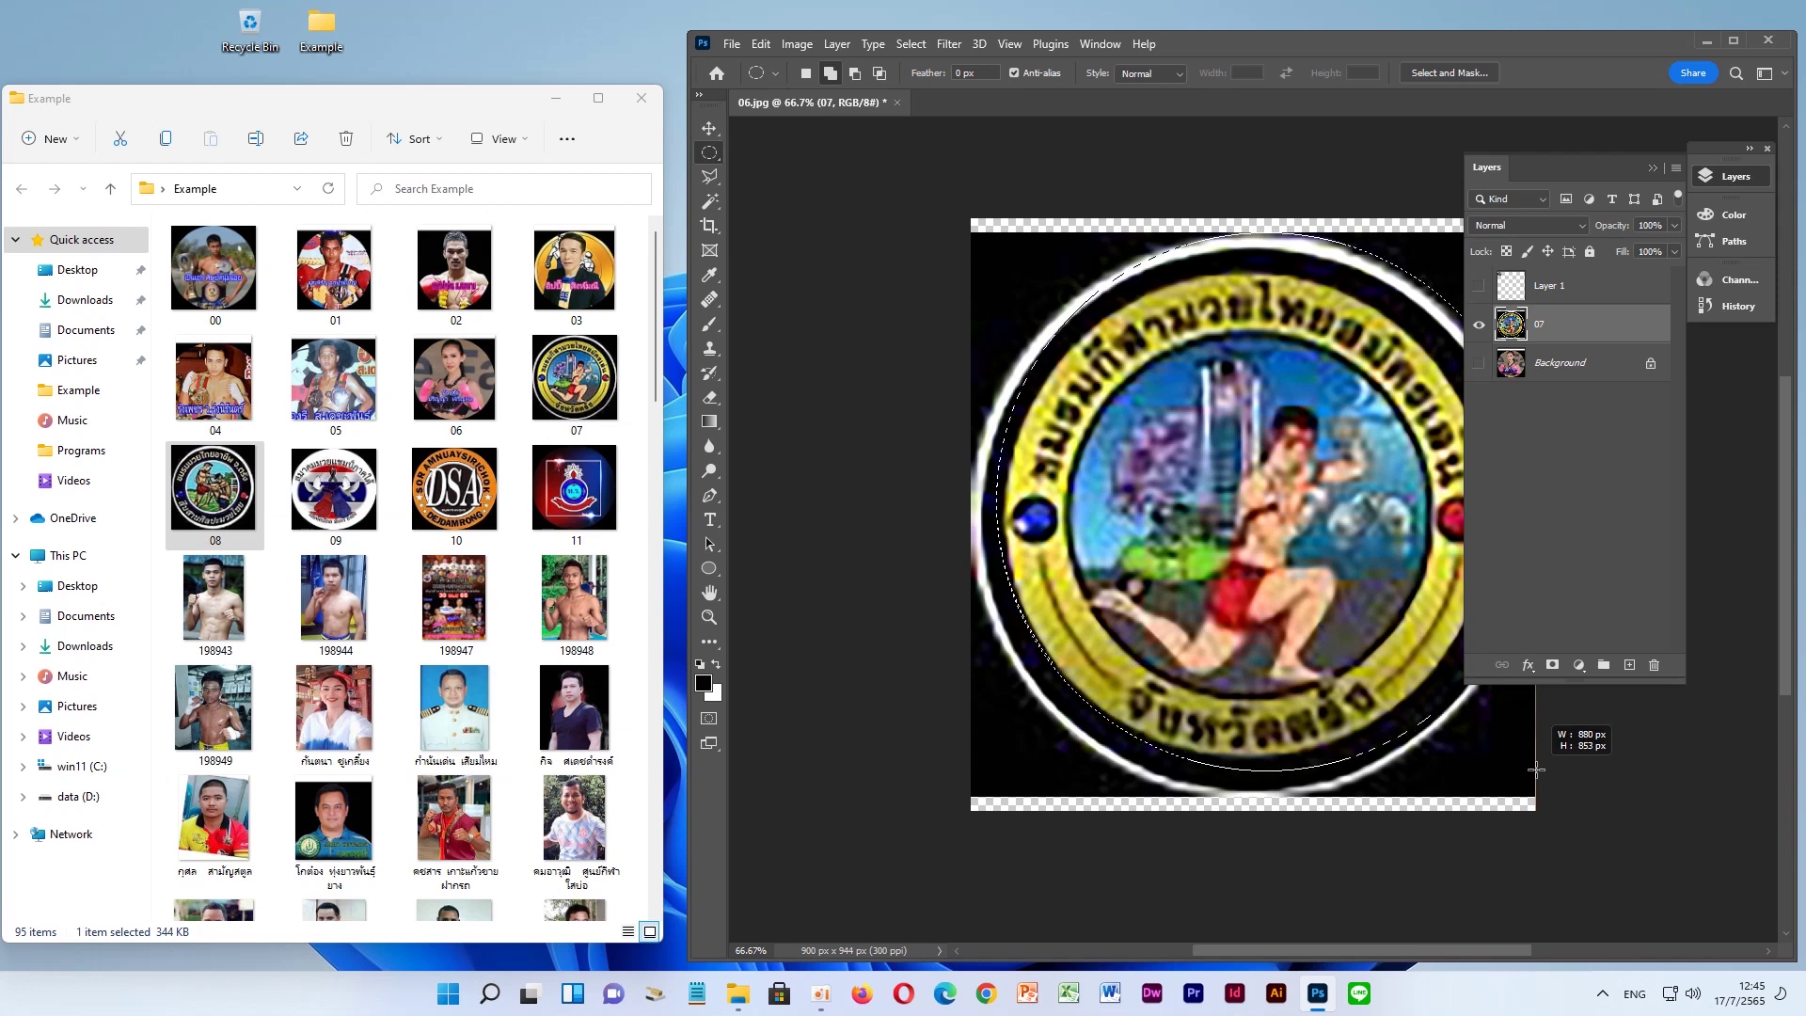
Transform the elliptical selection so its edges match the emblem's white ring
click(909, 44)
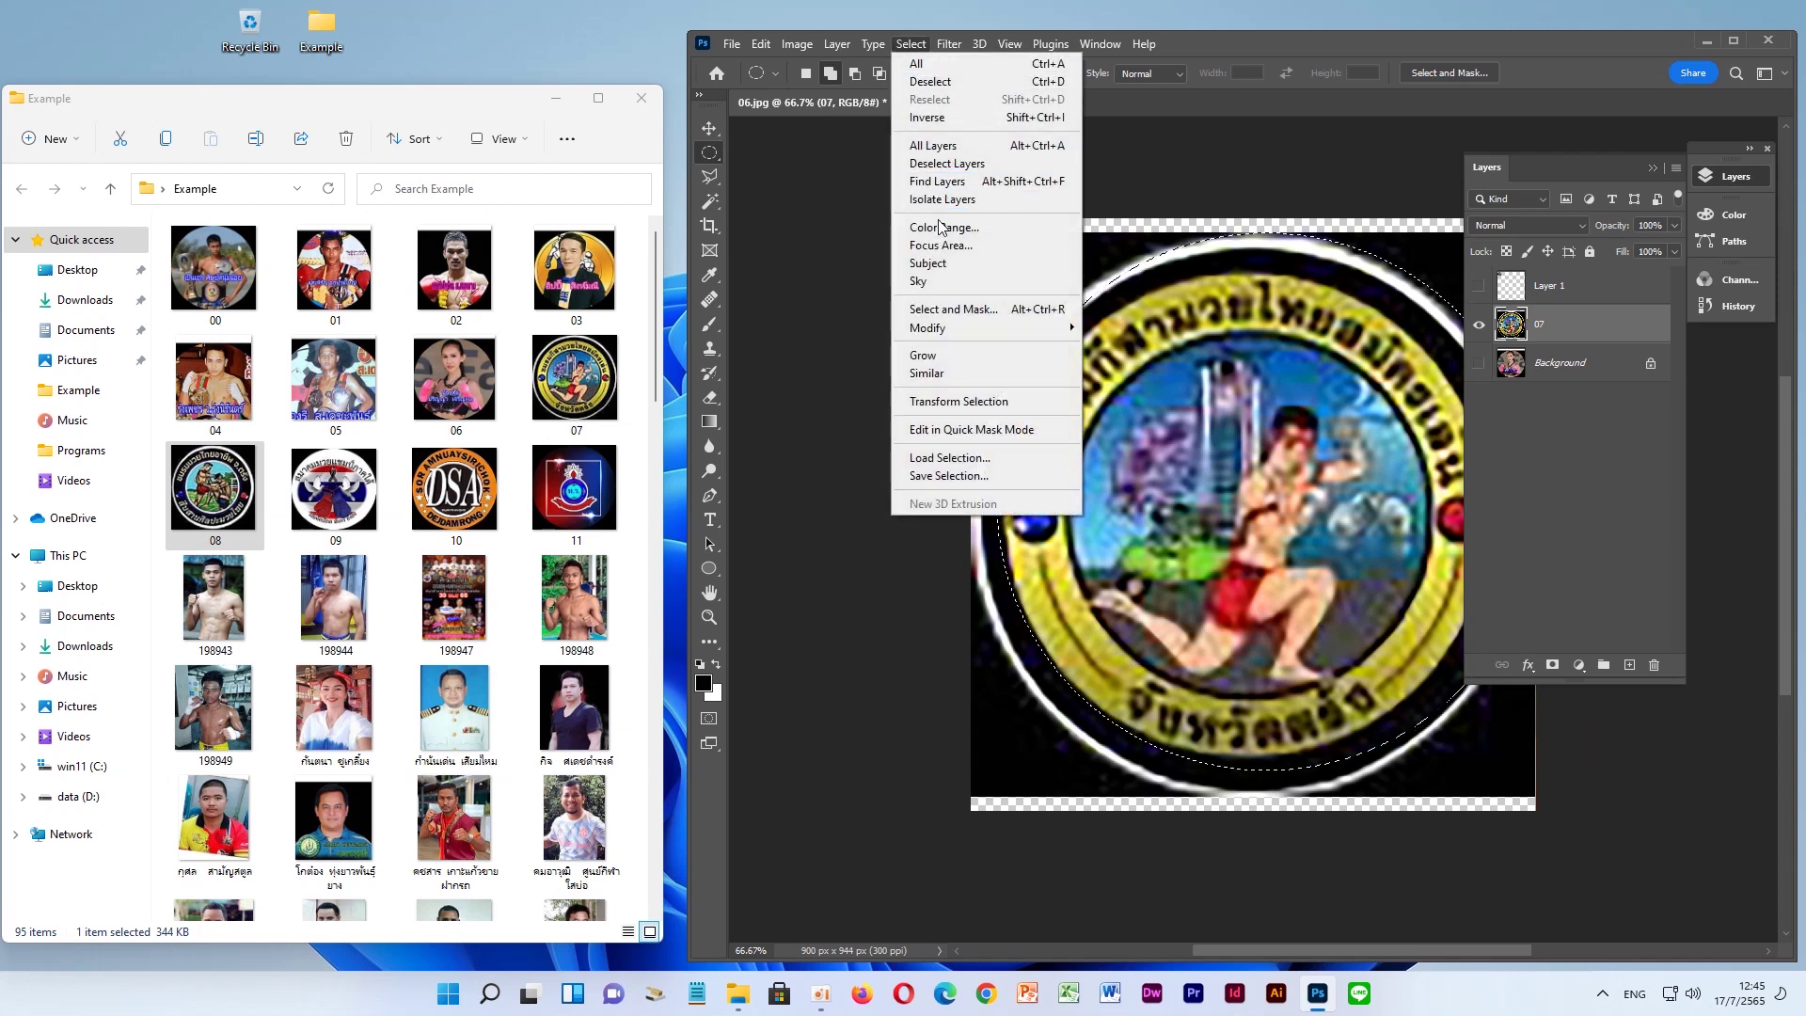
click(958, 401)
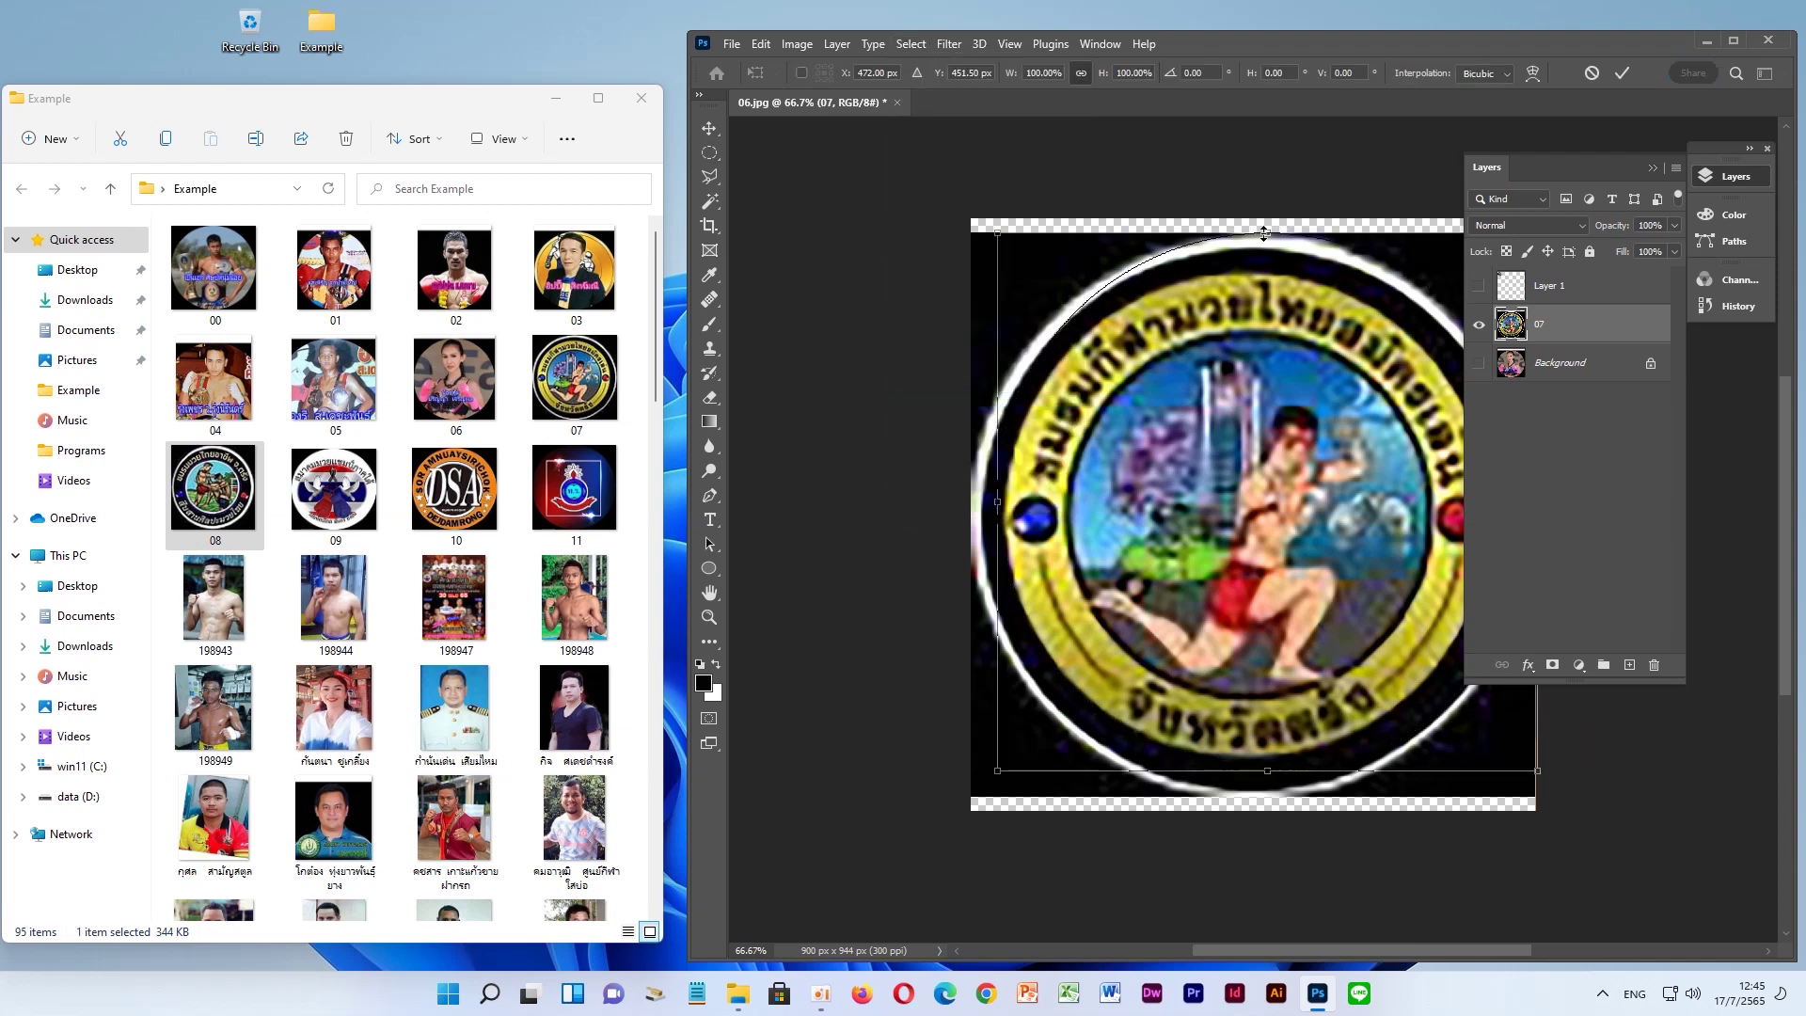
drag(1264, 232, 1265, 250)
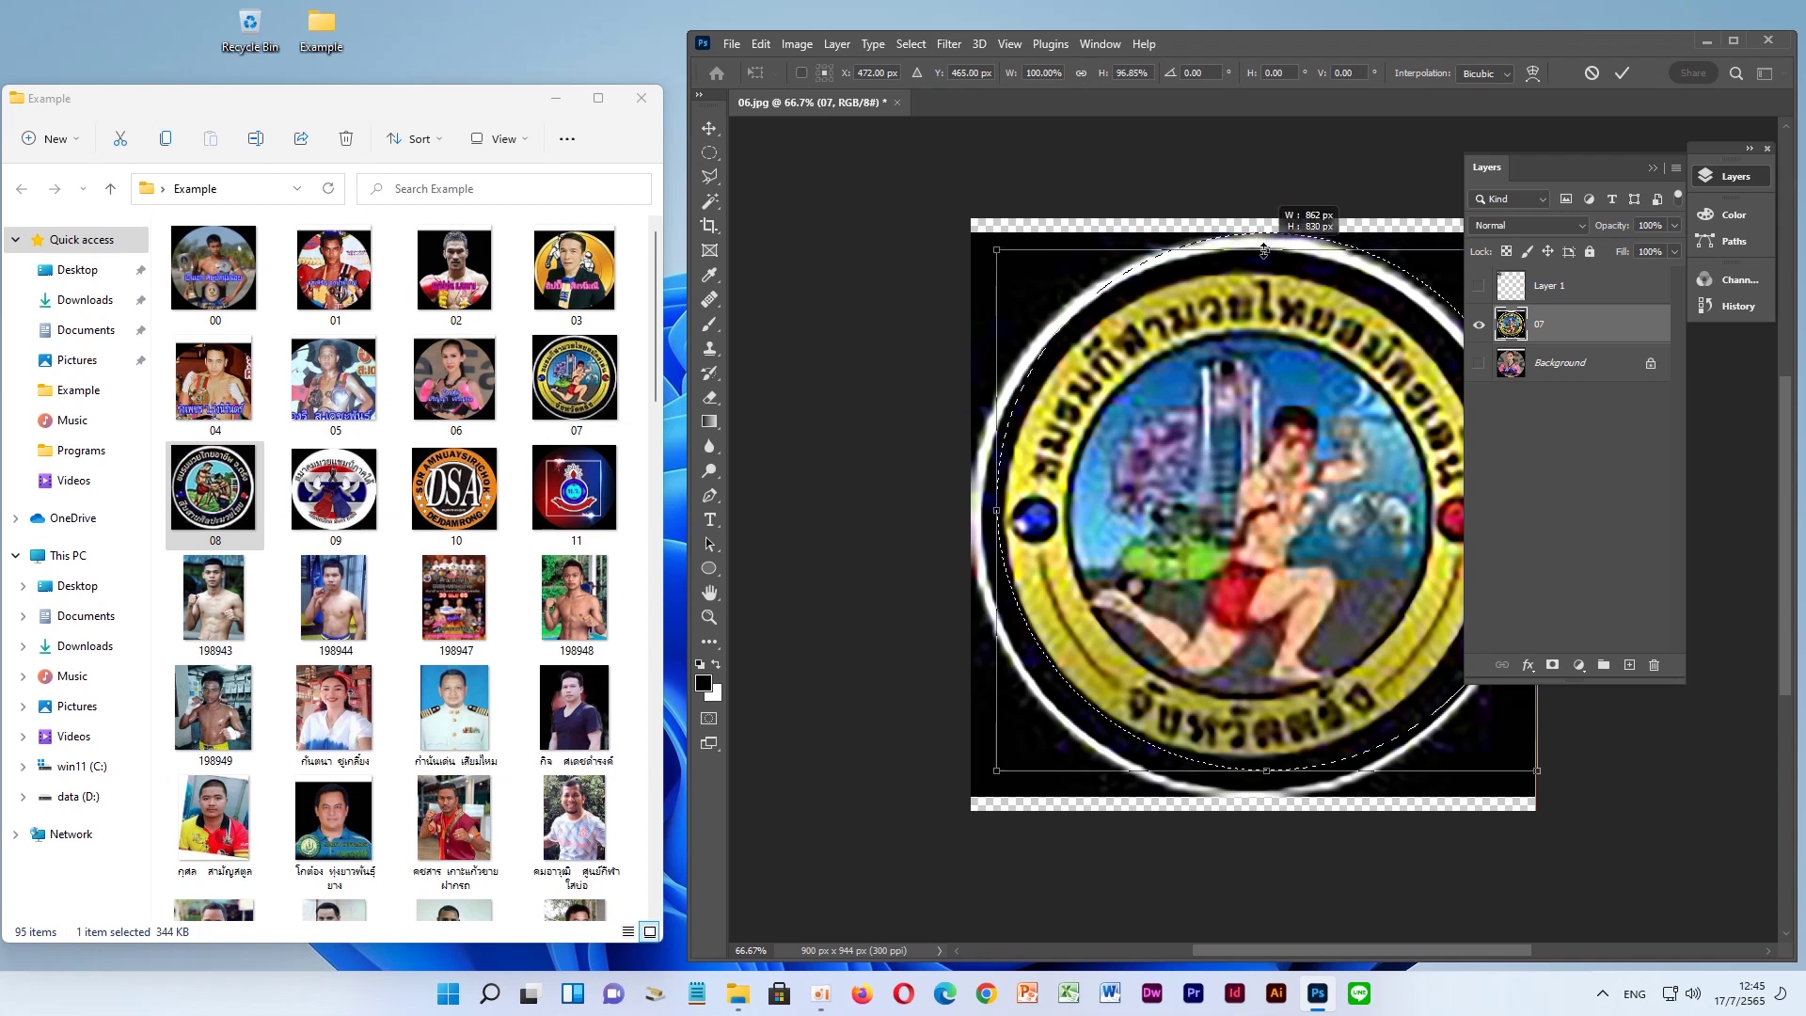
click(1731, 177)
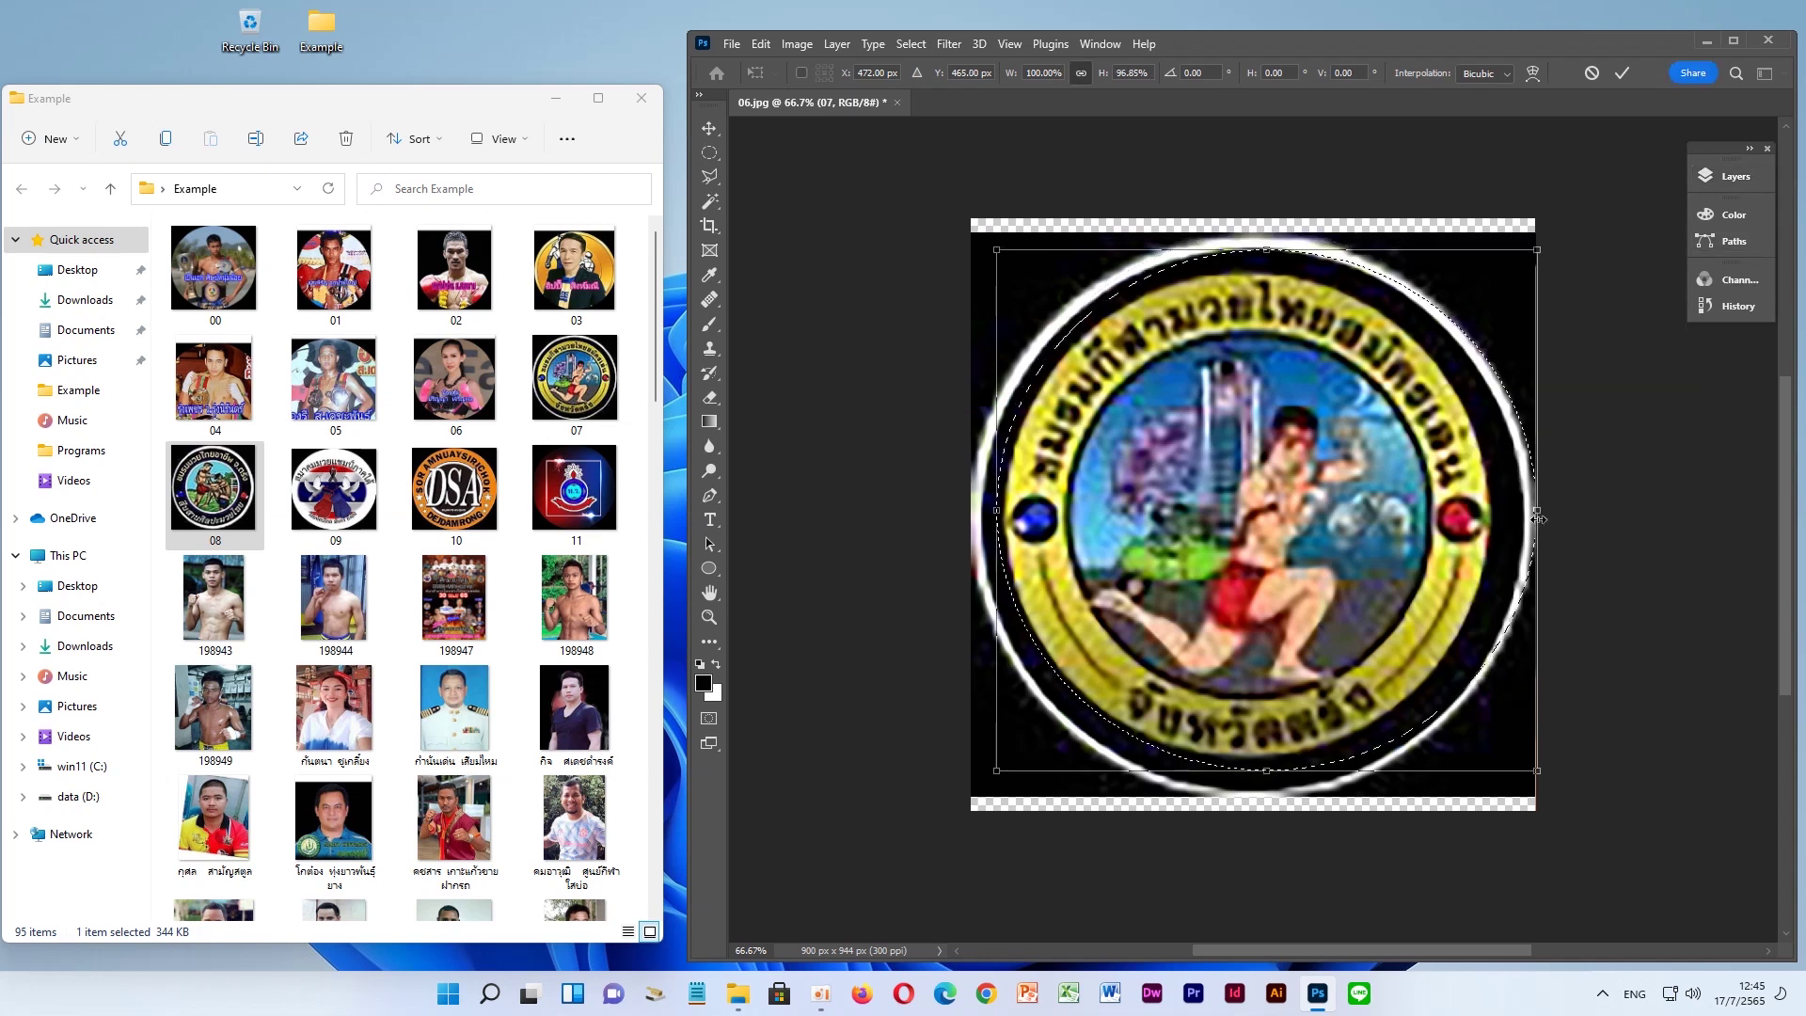
drag(1537, 518, 1523, 518)
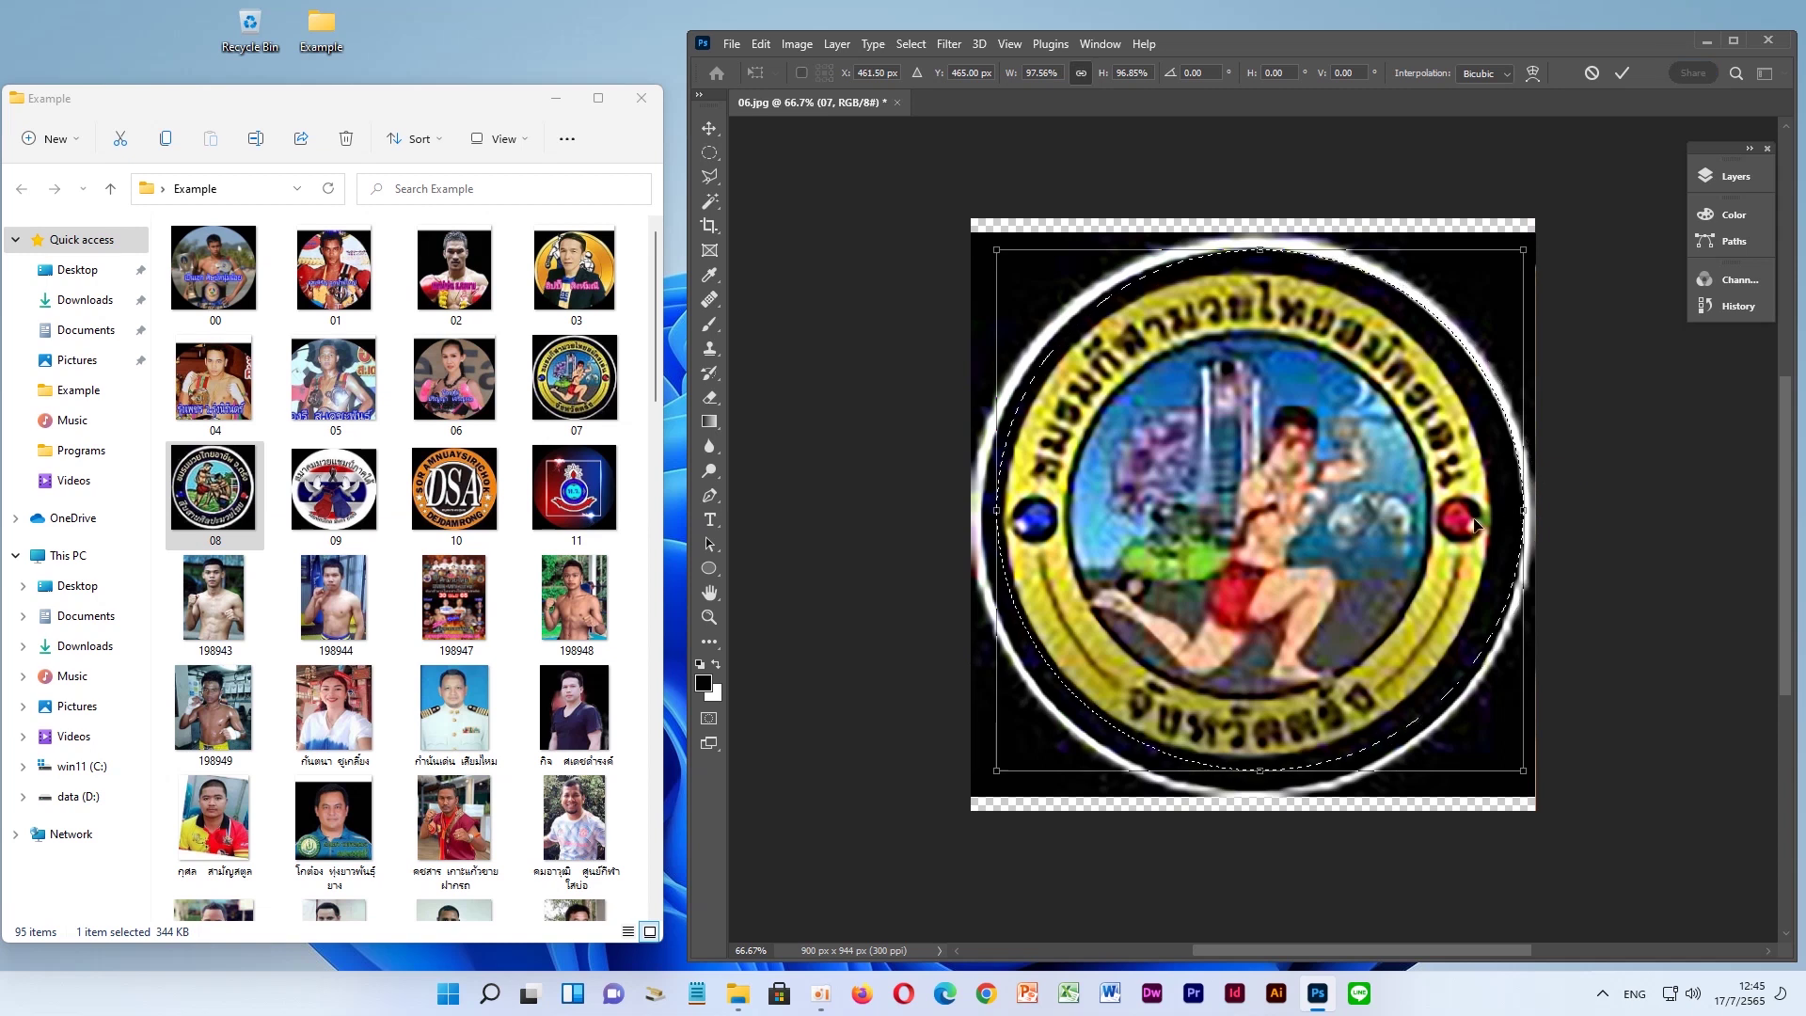
drag(997, 511, 983, 511)
drag(1252, 776, 1255, 787)
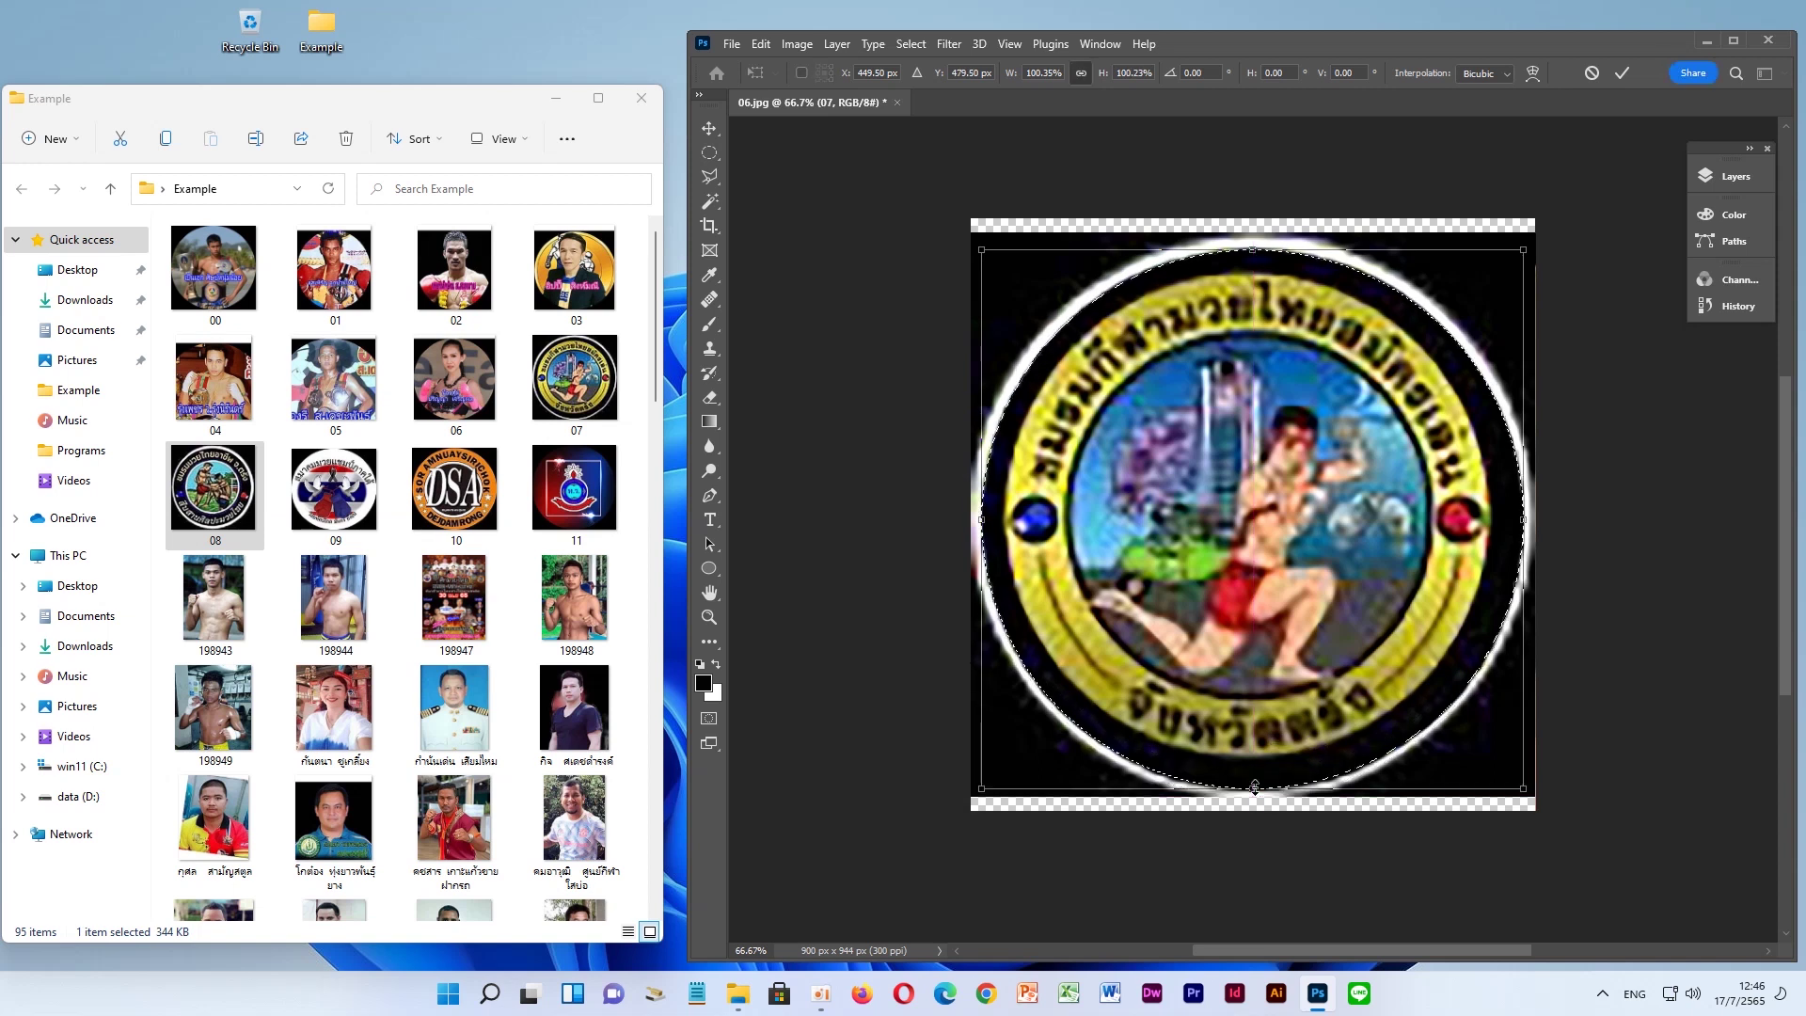
key(Return)
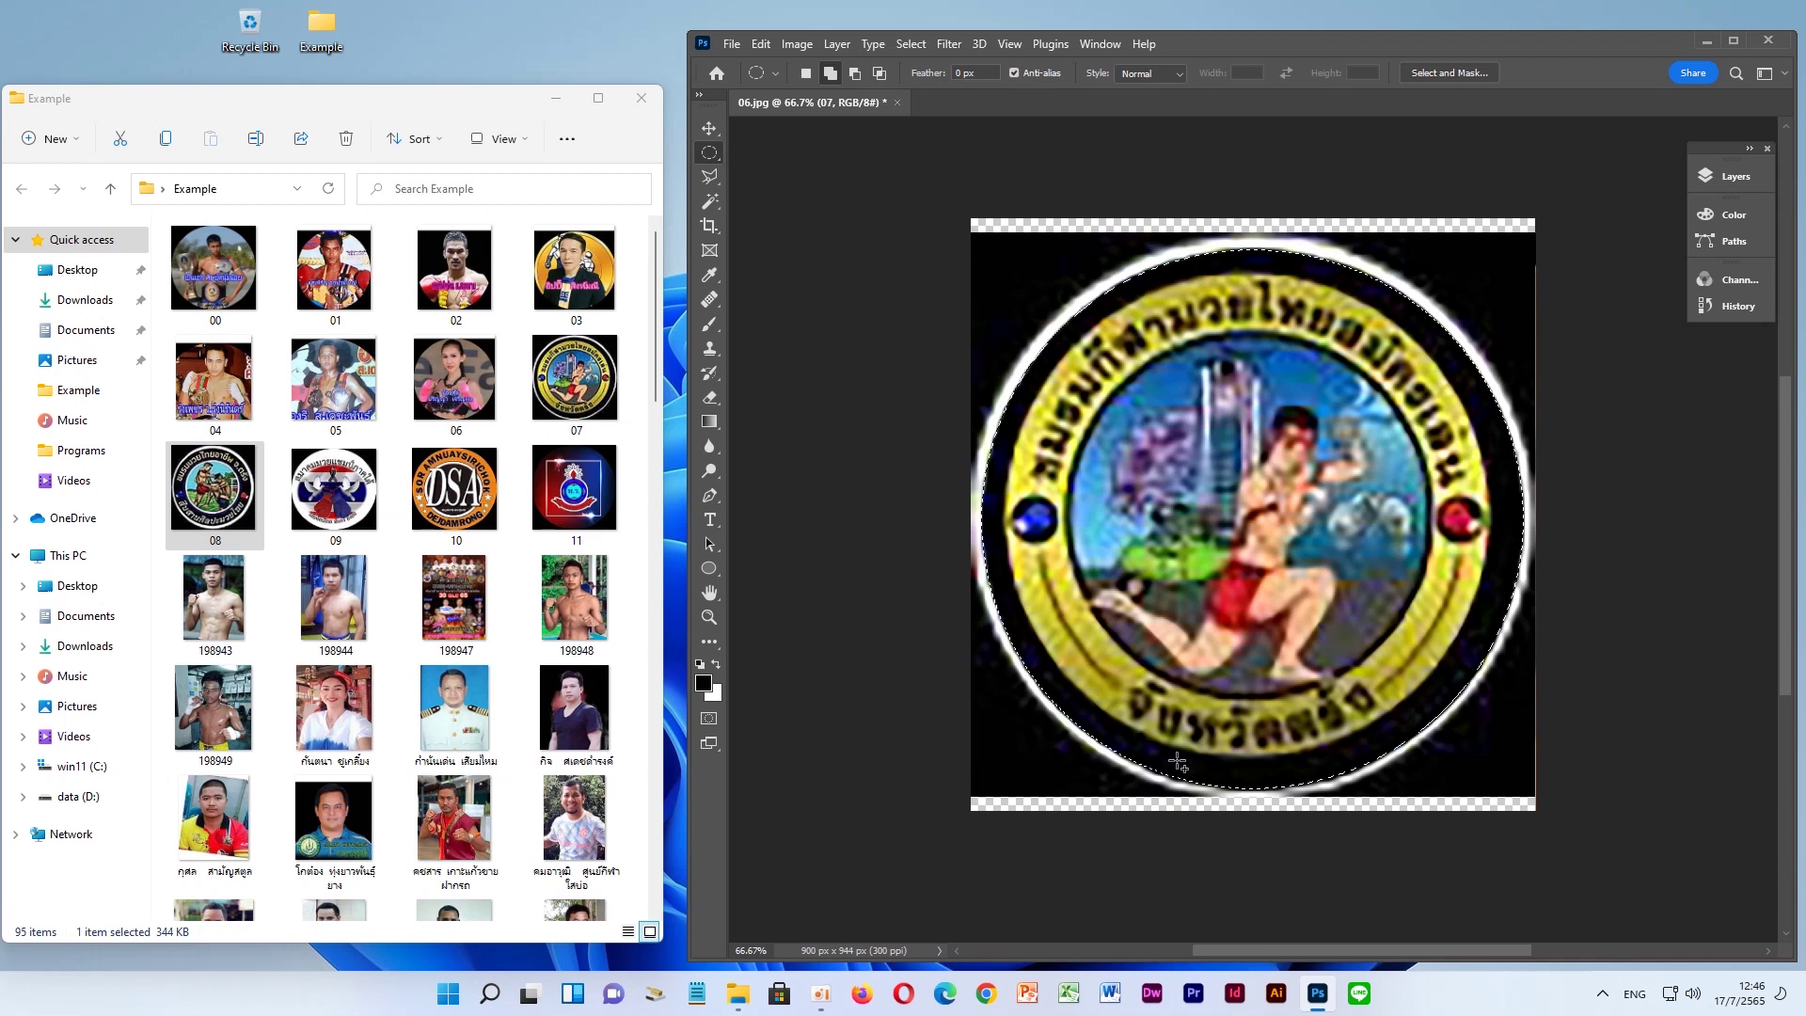
Cut the yellow emblem out of layer 07, paste it as Layer 2, and delete layer 07
click(760, 43)
click(783, 155)
click(760, 43)
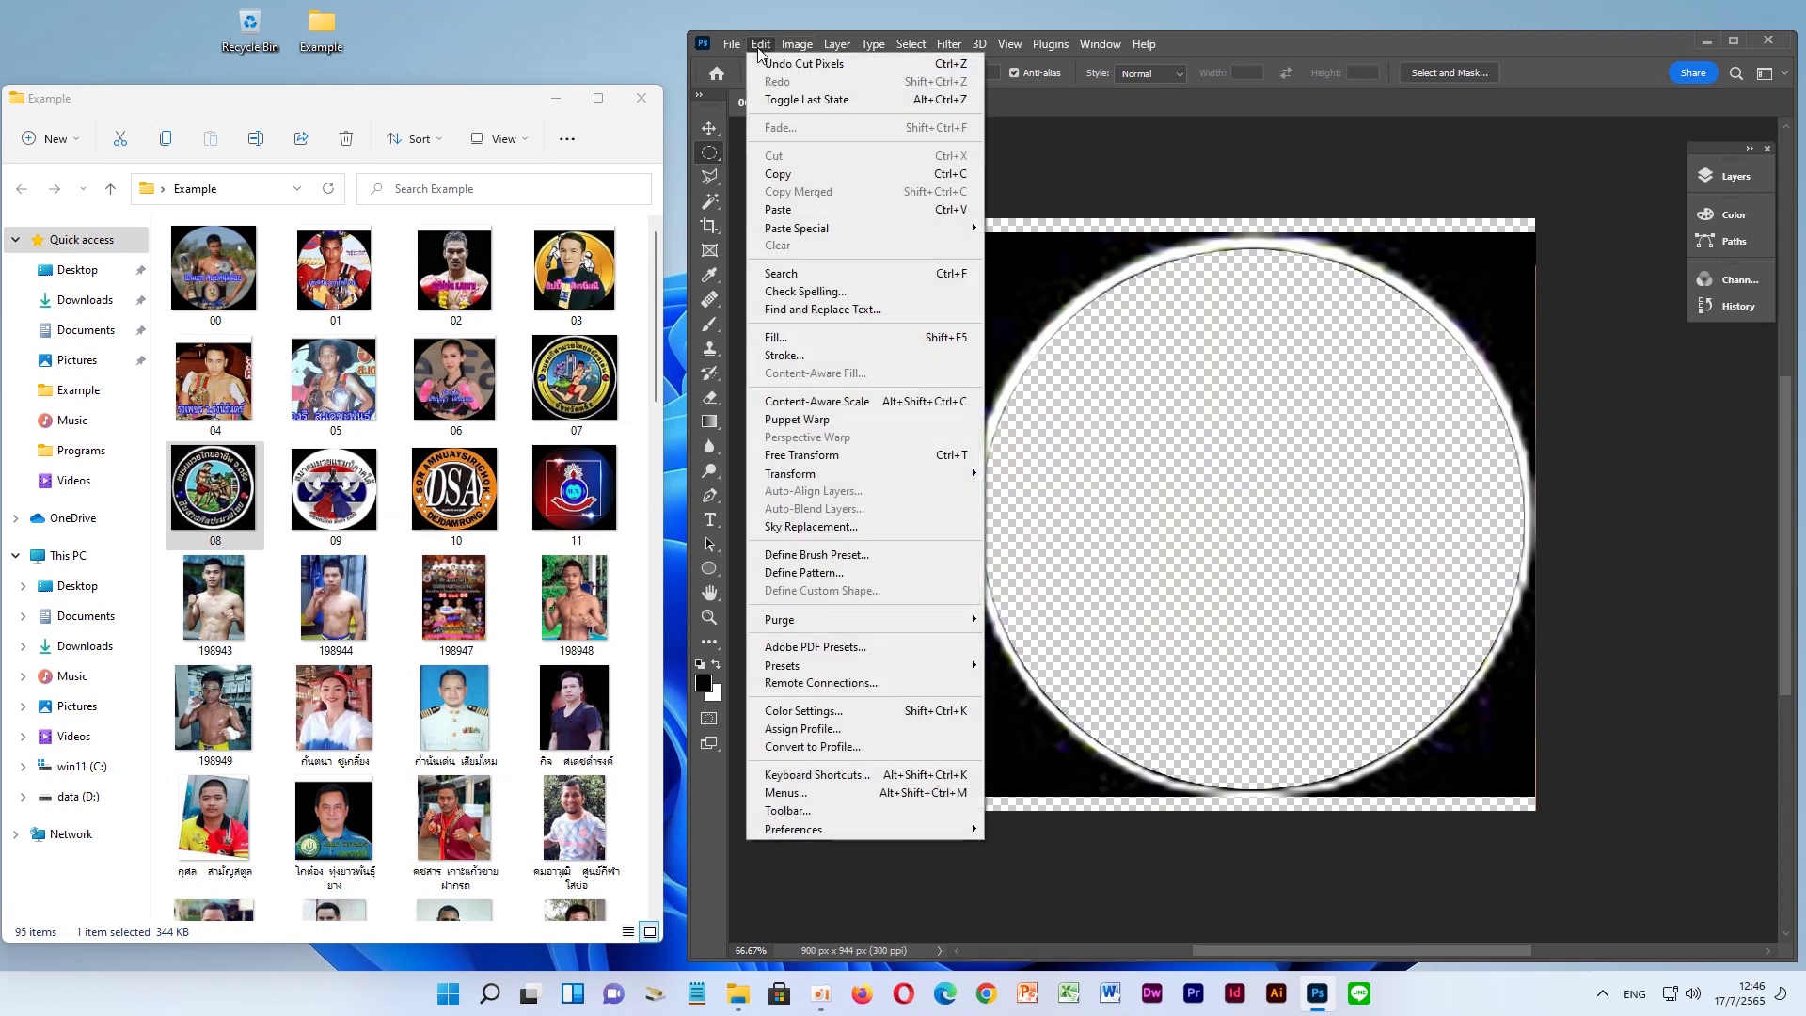
click(790, 212)
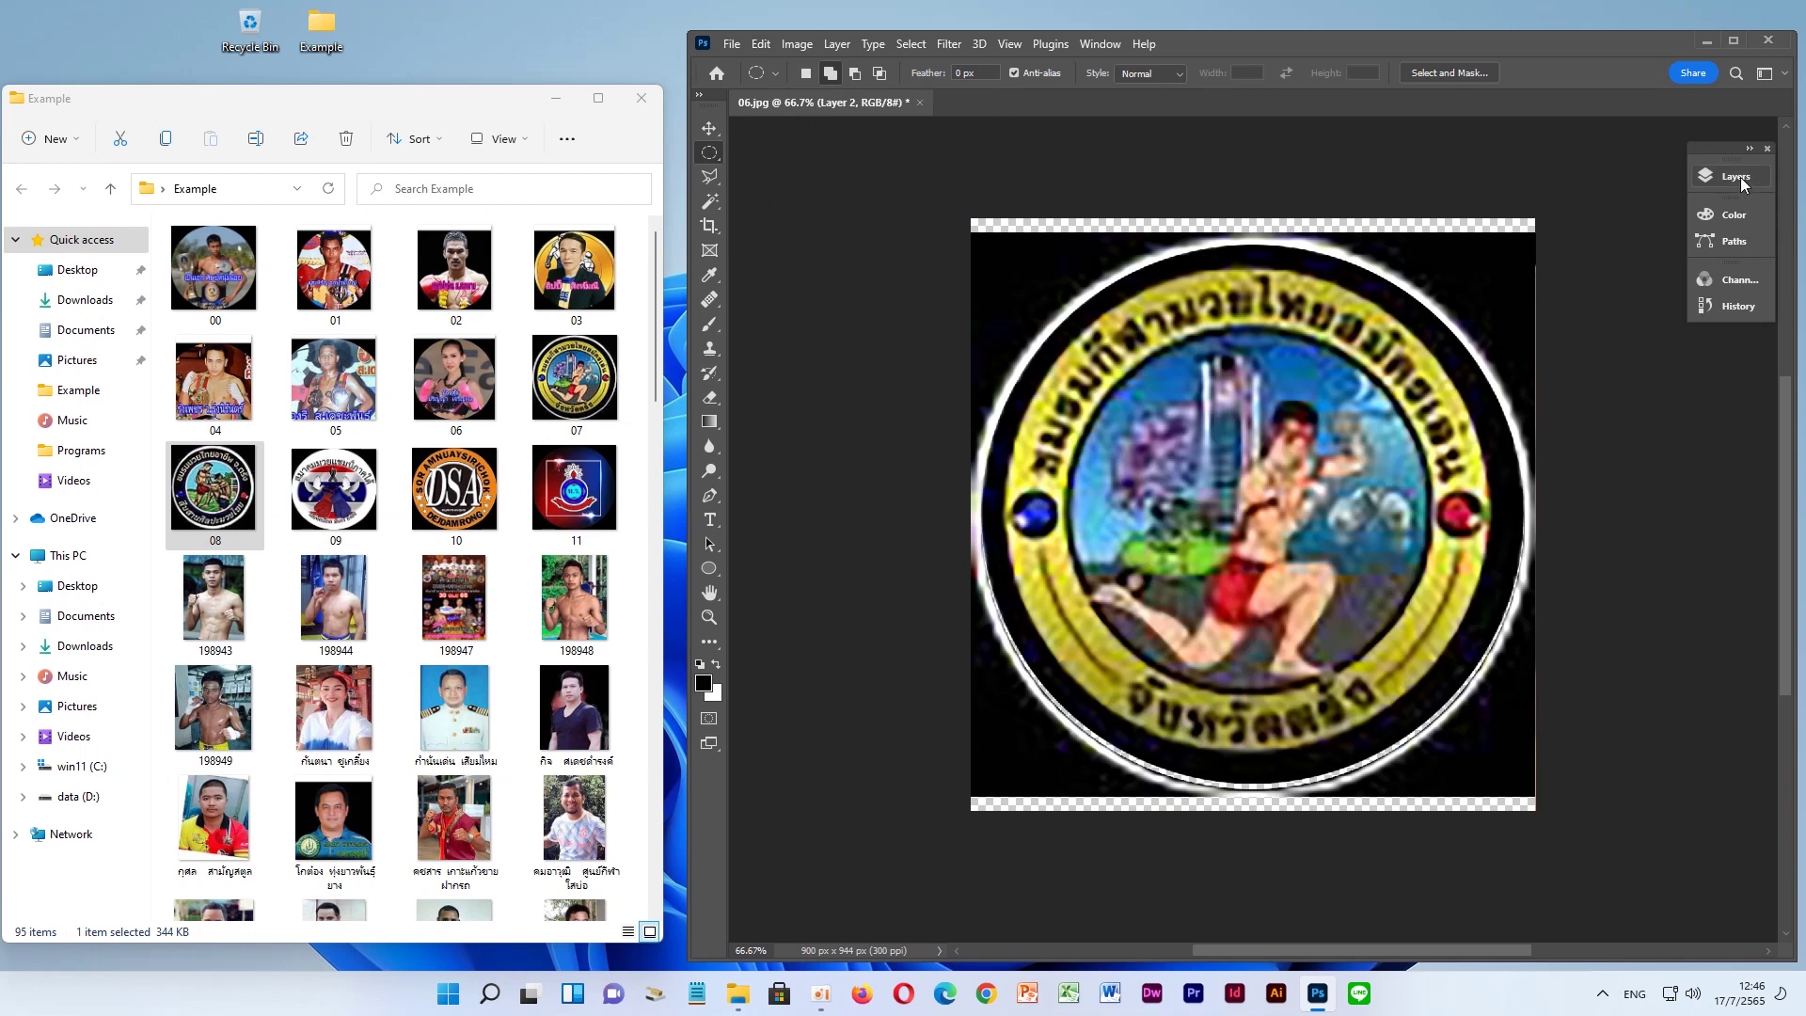
click(1740, 177)
drag(1586, 362, 1654, 665)
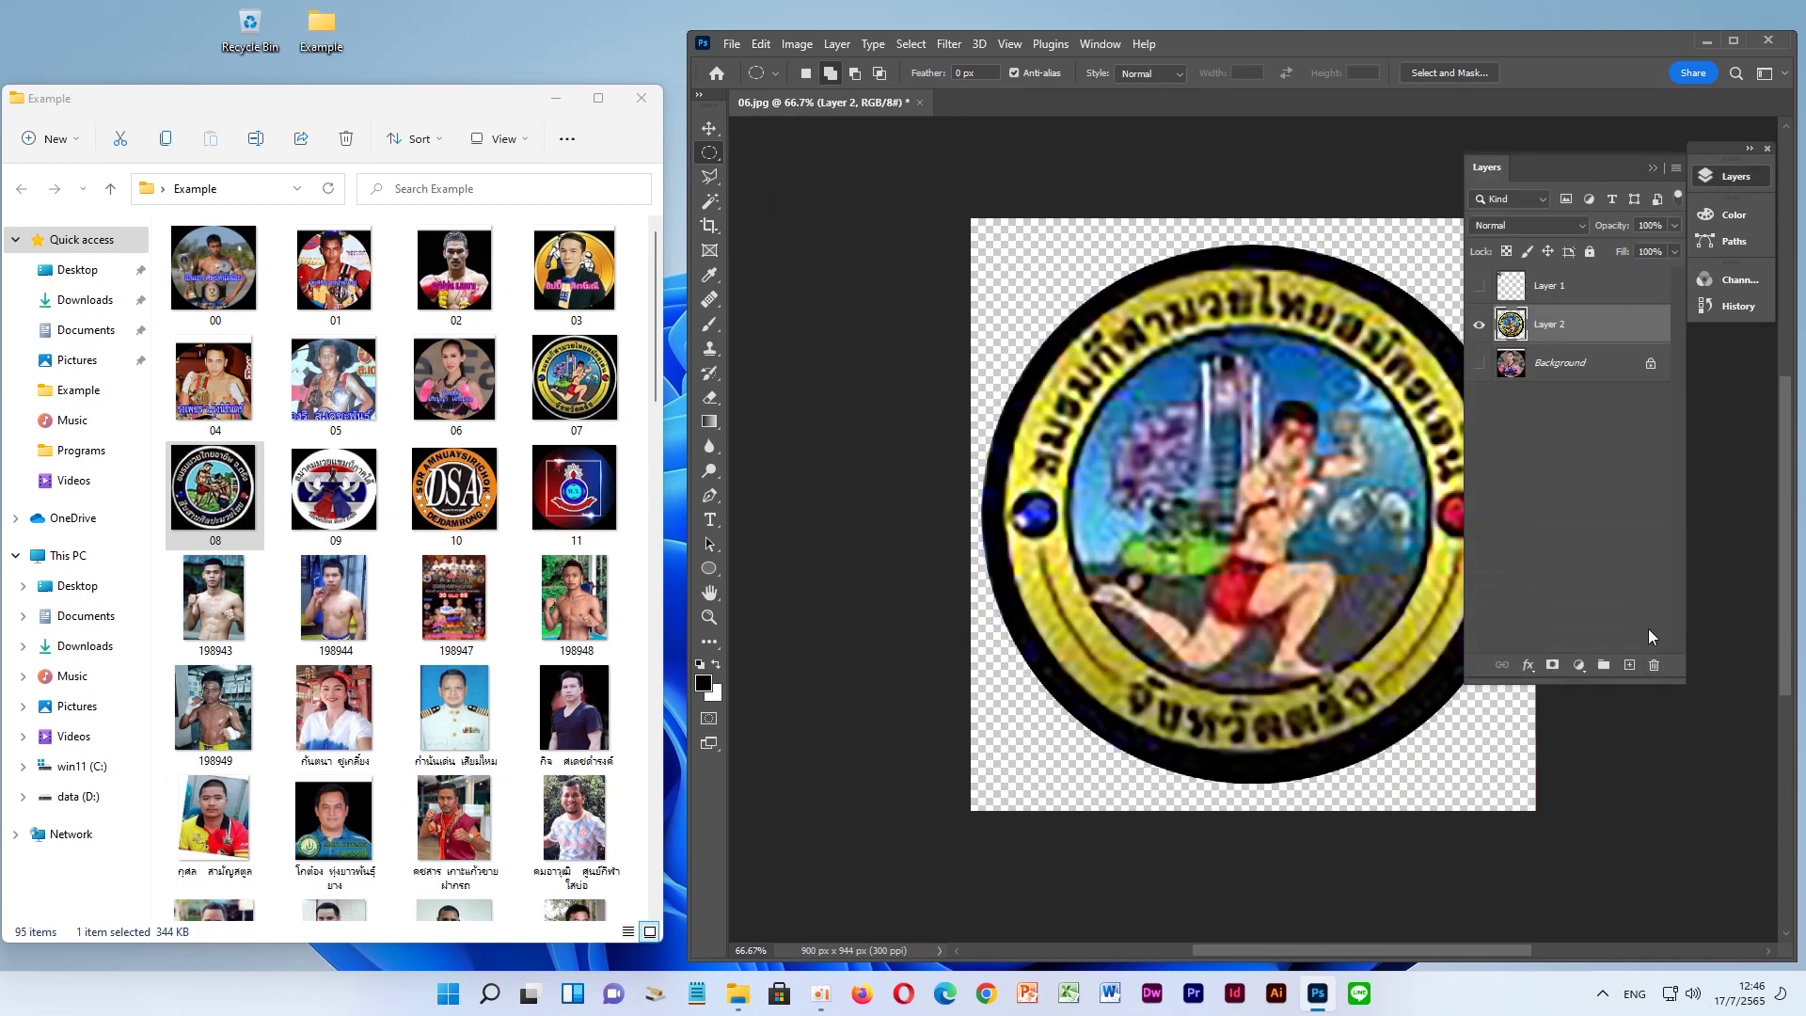
Shrink the Layer 2 emblem and move it into the top-right corner
click(708, 129)
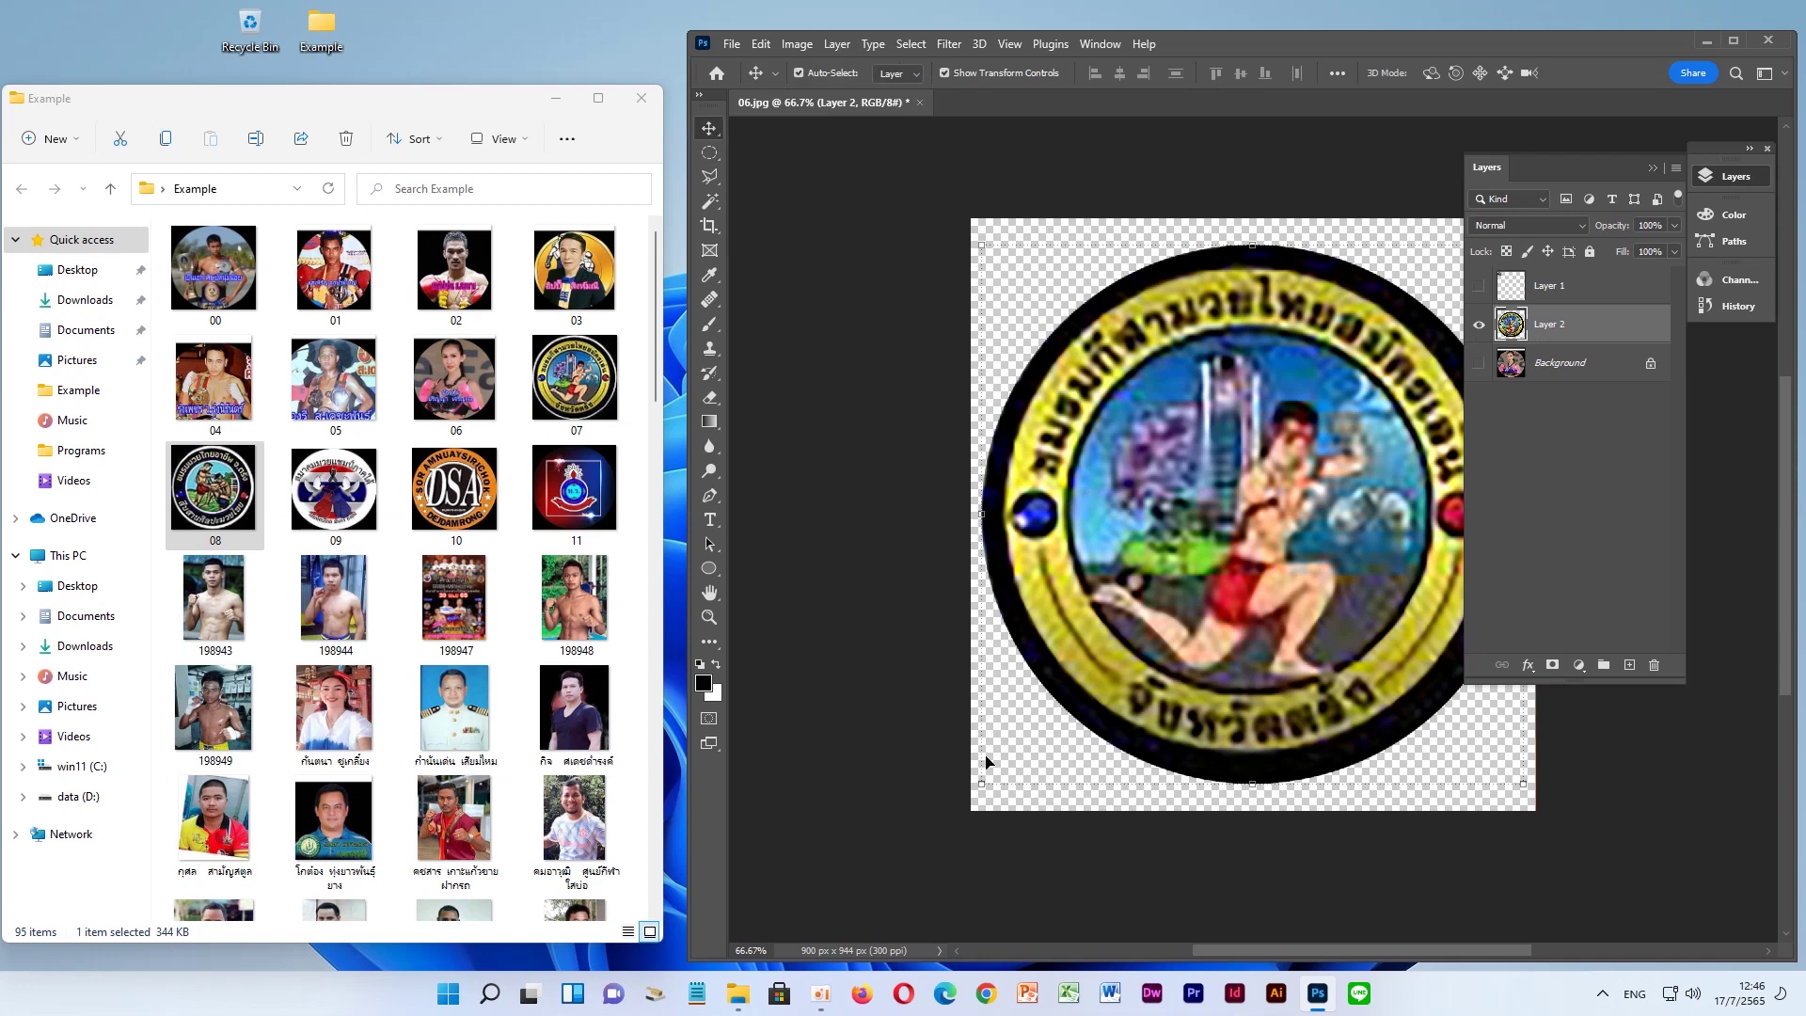
drag(979, 786, 1303, 464)
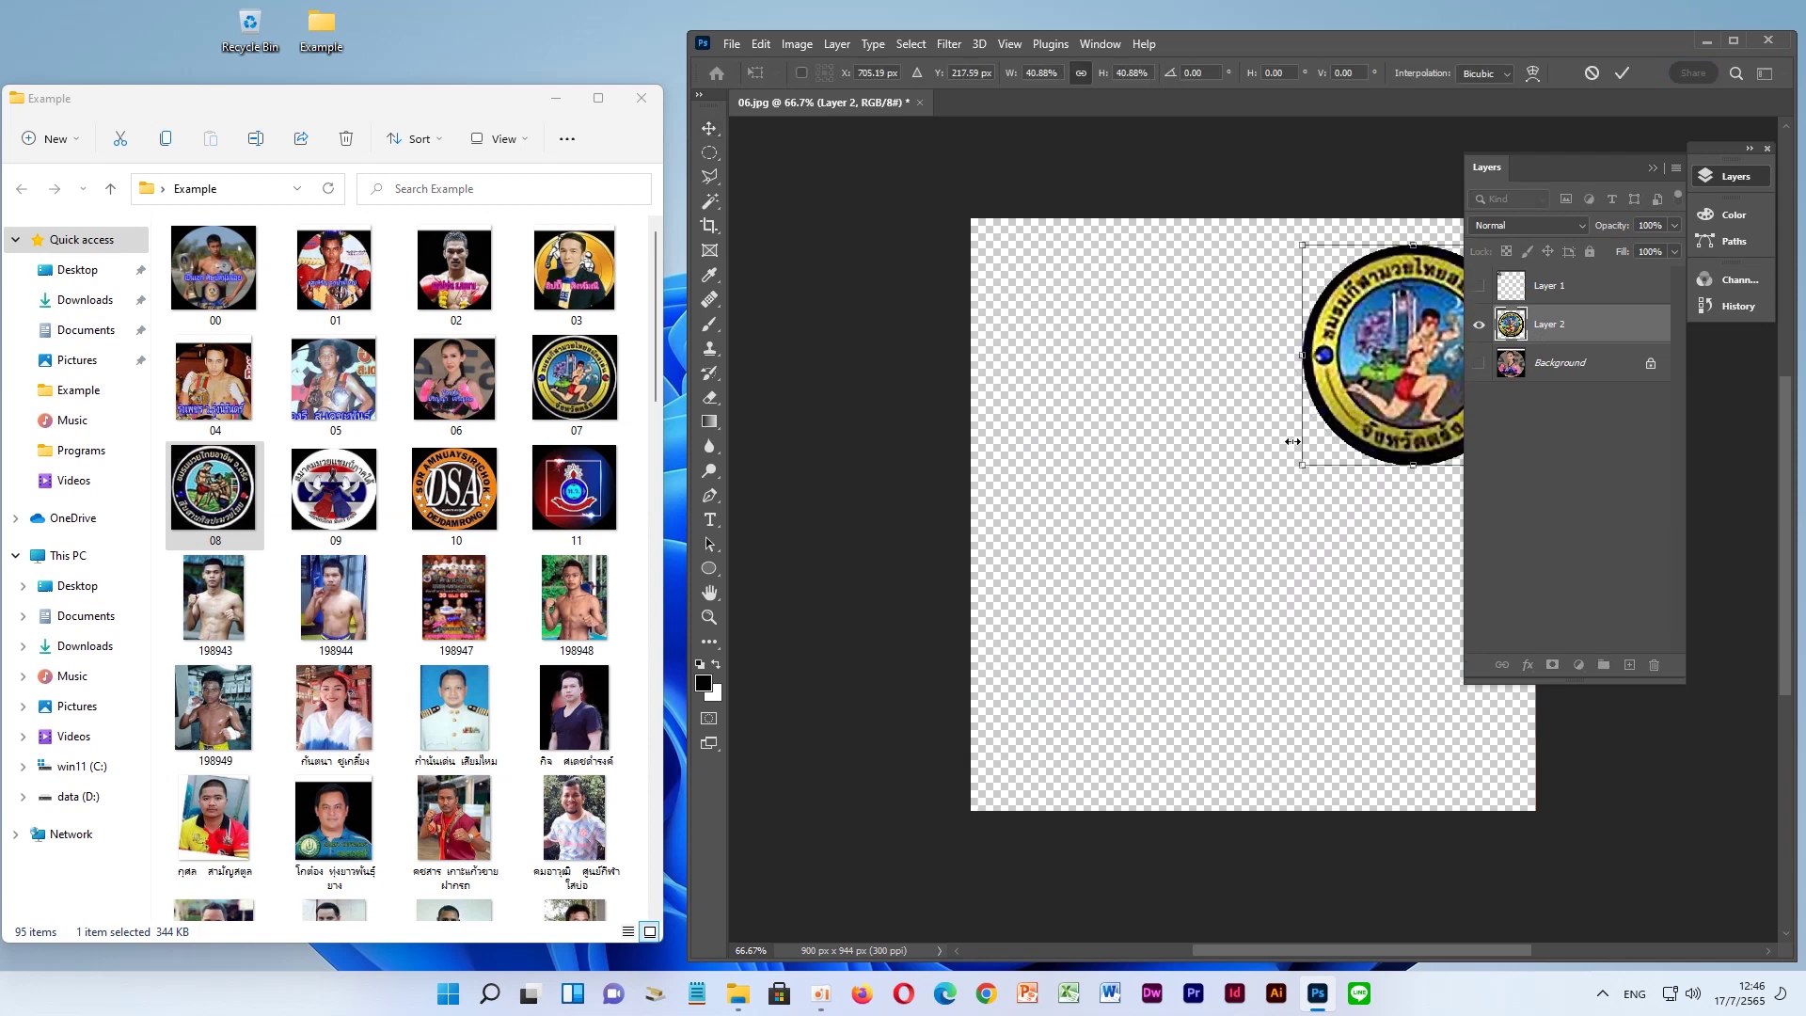
click(1729, 179)
drag(1446, 317, 1455, 303)
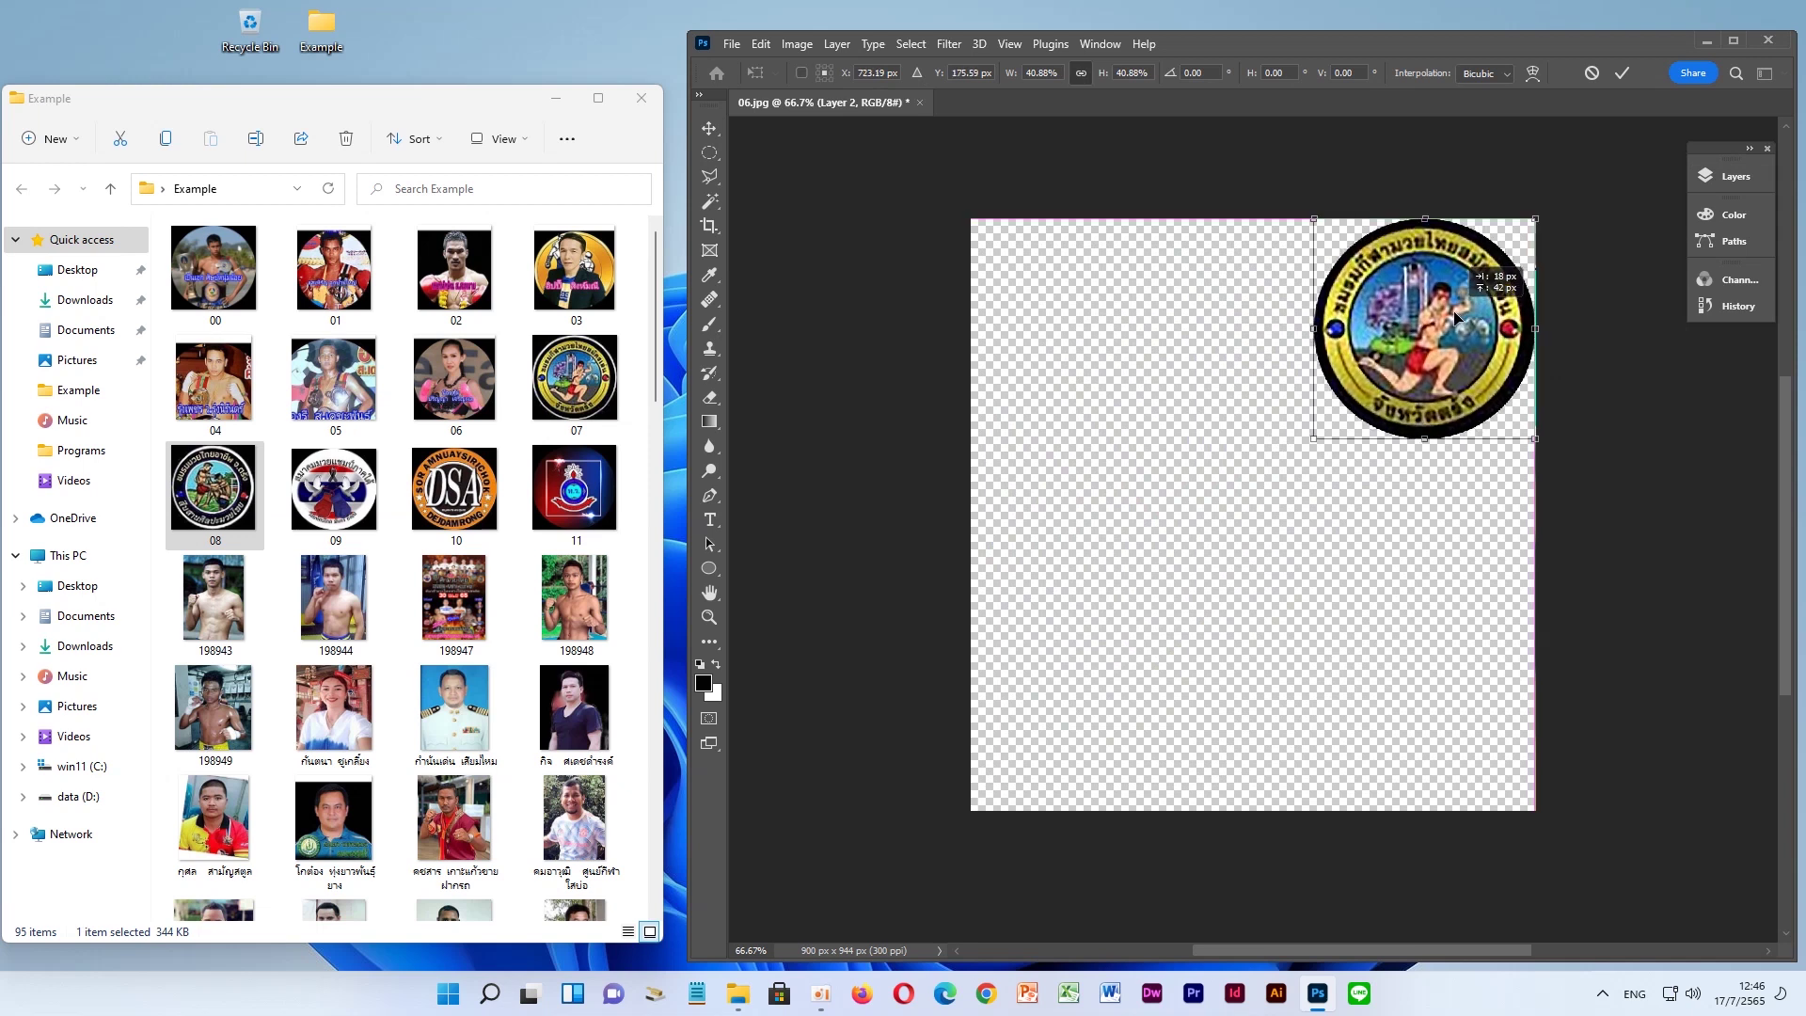
drag(1310, 443, 1411, 334)
key(Return)
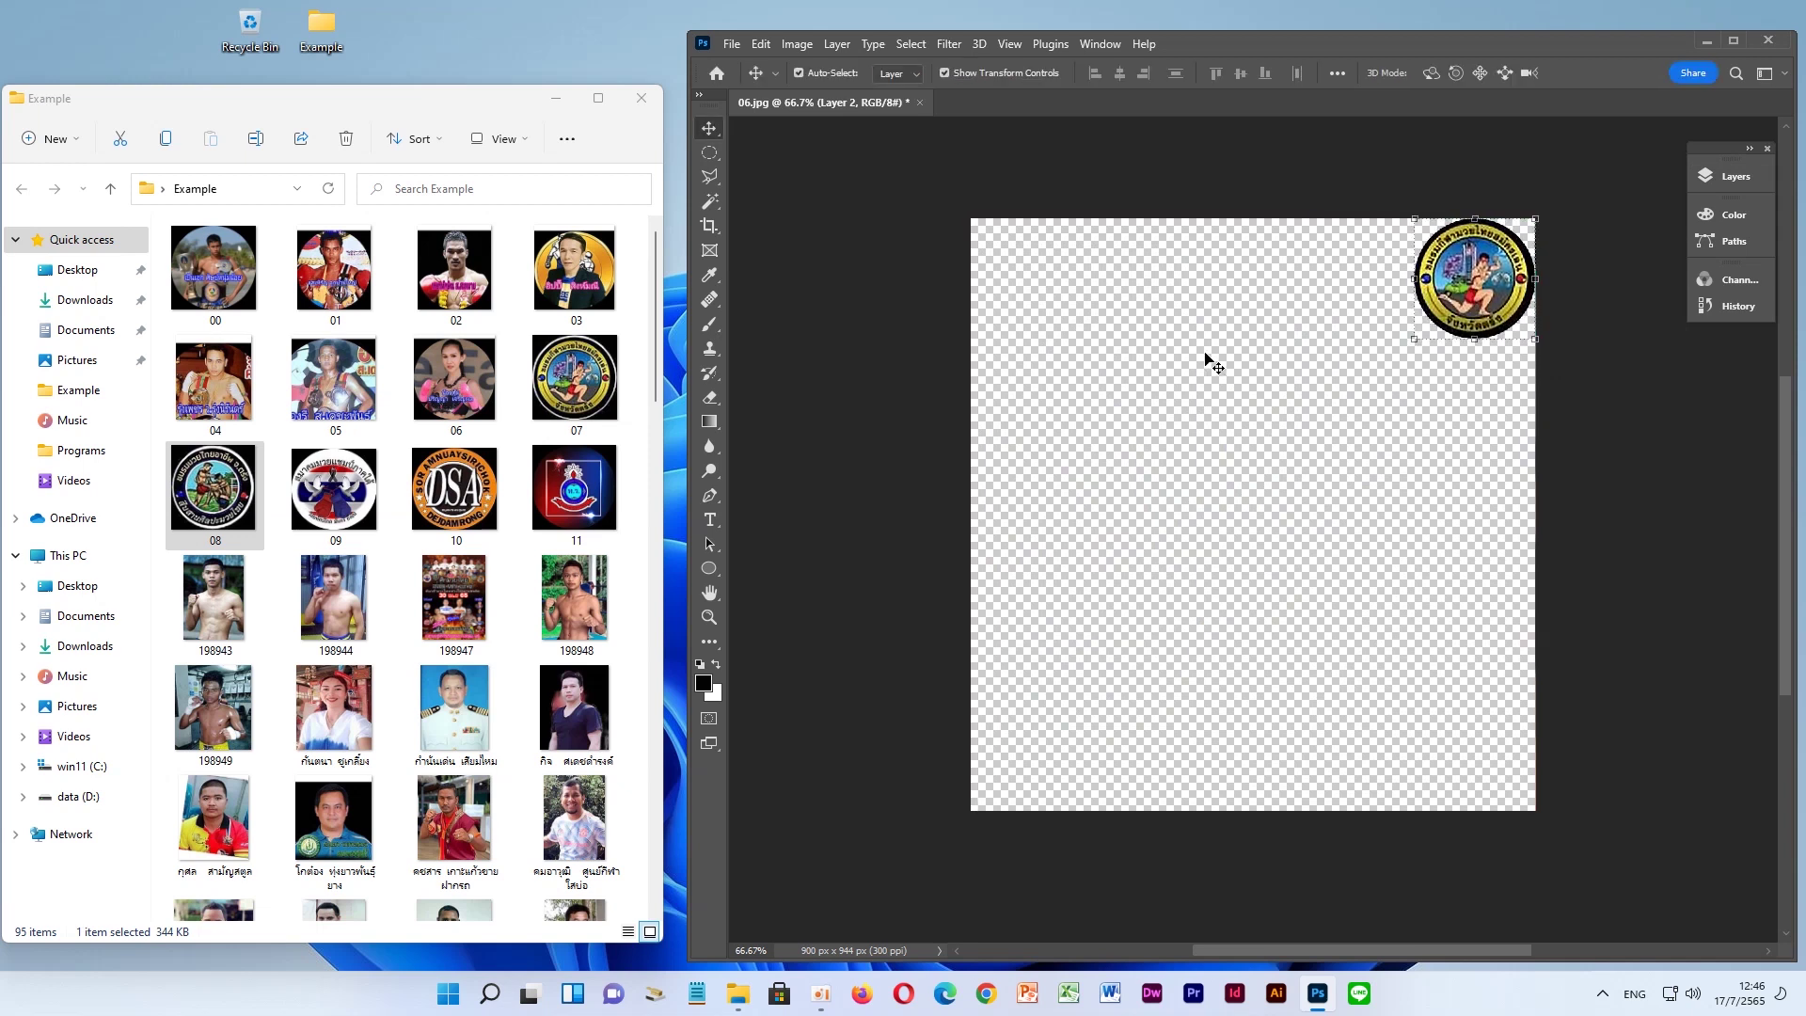
Make the top-left badge on Layer 1 visible and reselect Layer 2
click(1712, 178)
click(1478, 286)
click(1592, 282)
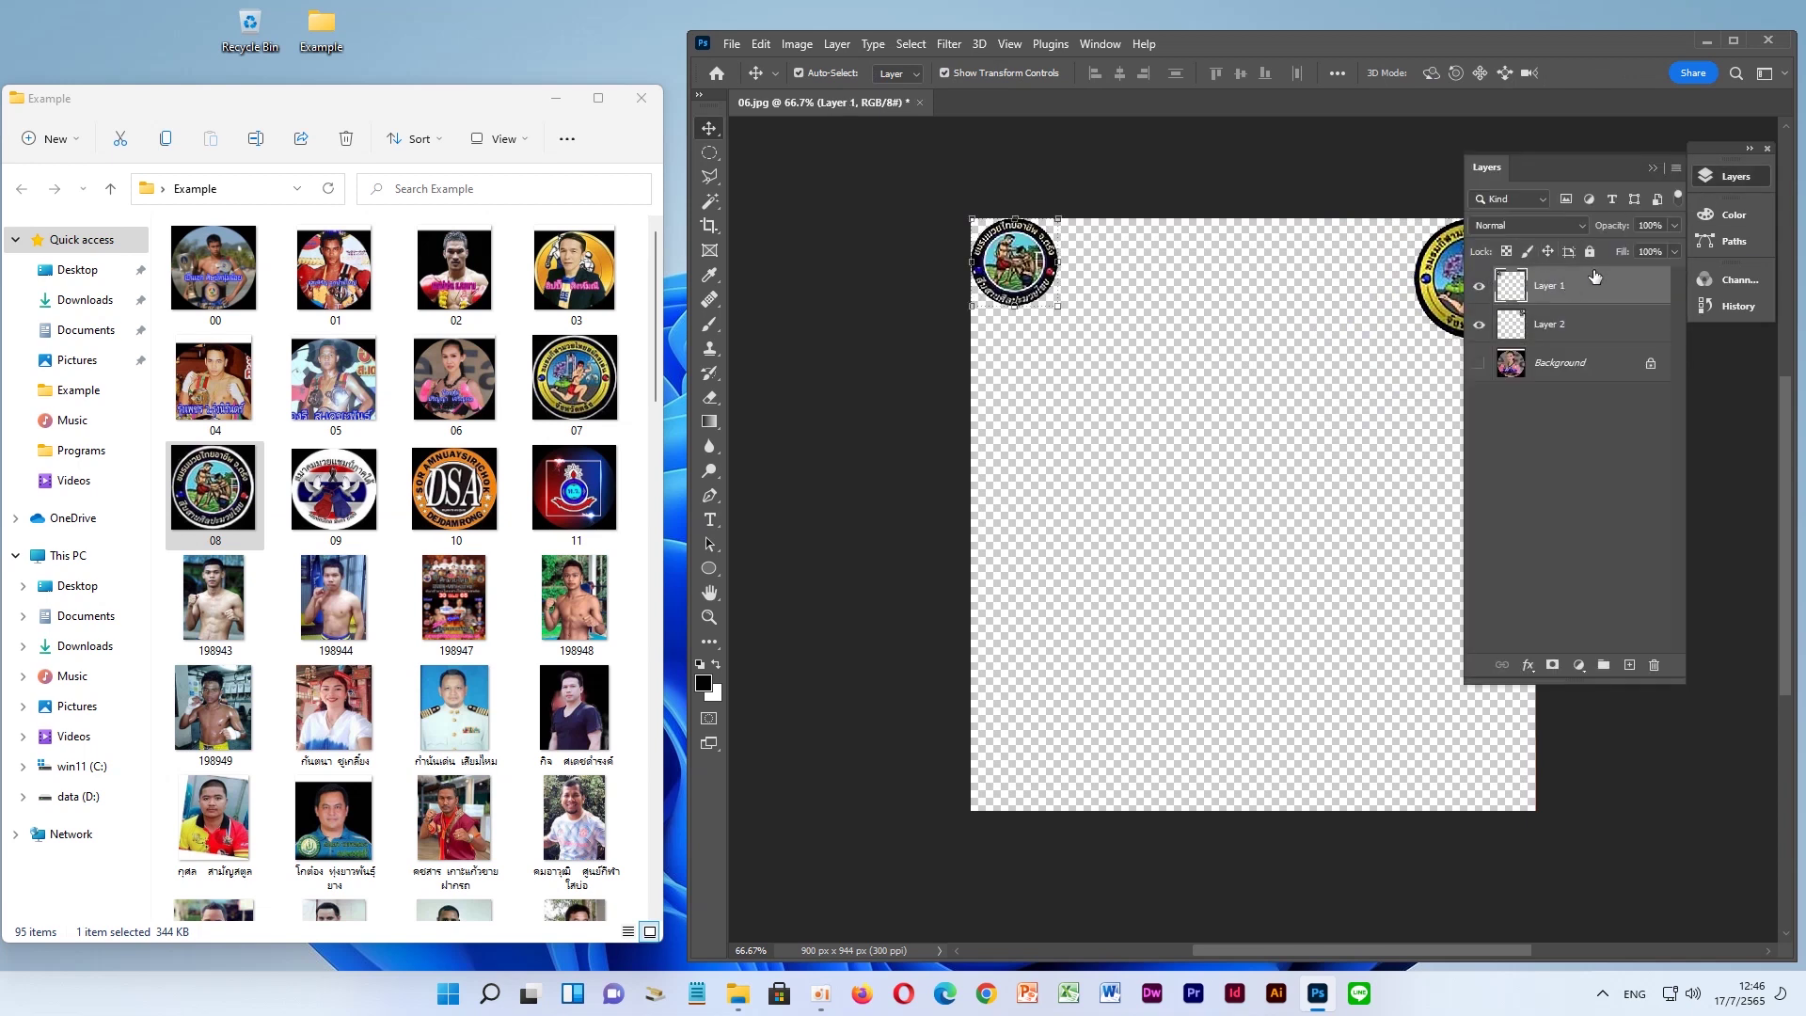
click(1729, 181)
click(1501, 304)
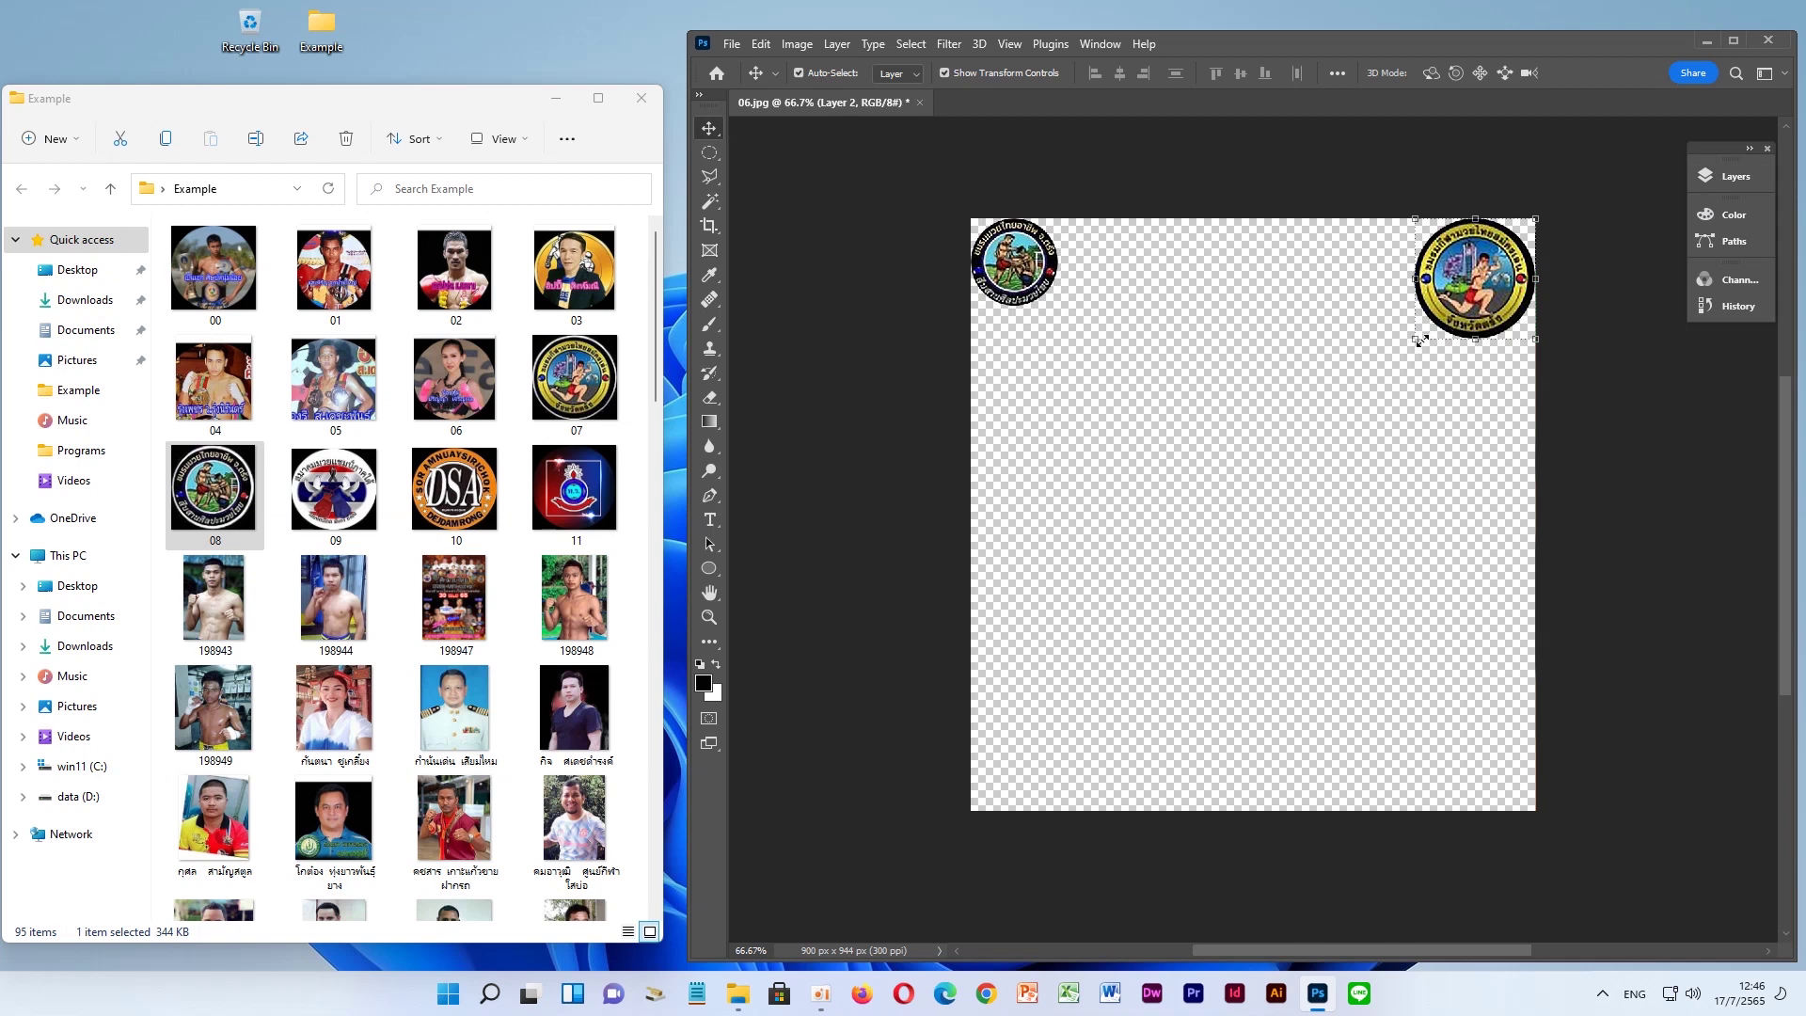
Resize the top-right badge down to about 143 px
drag(1420, 341, 1460, 304)
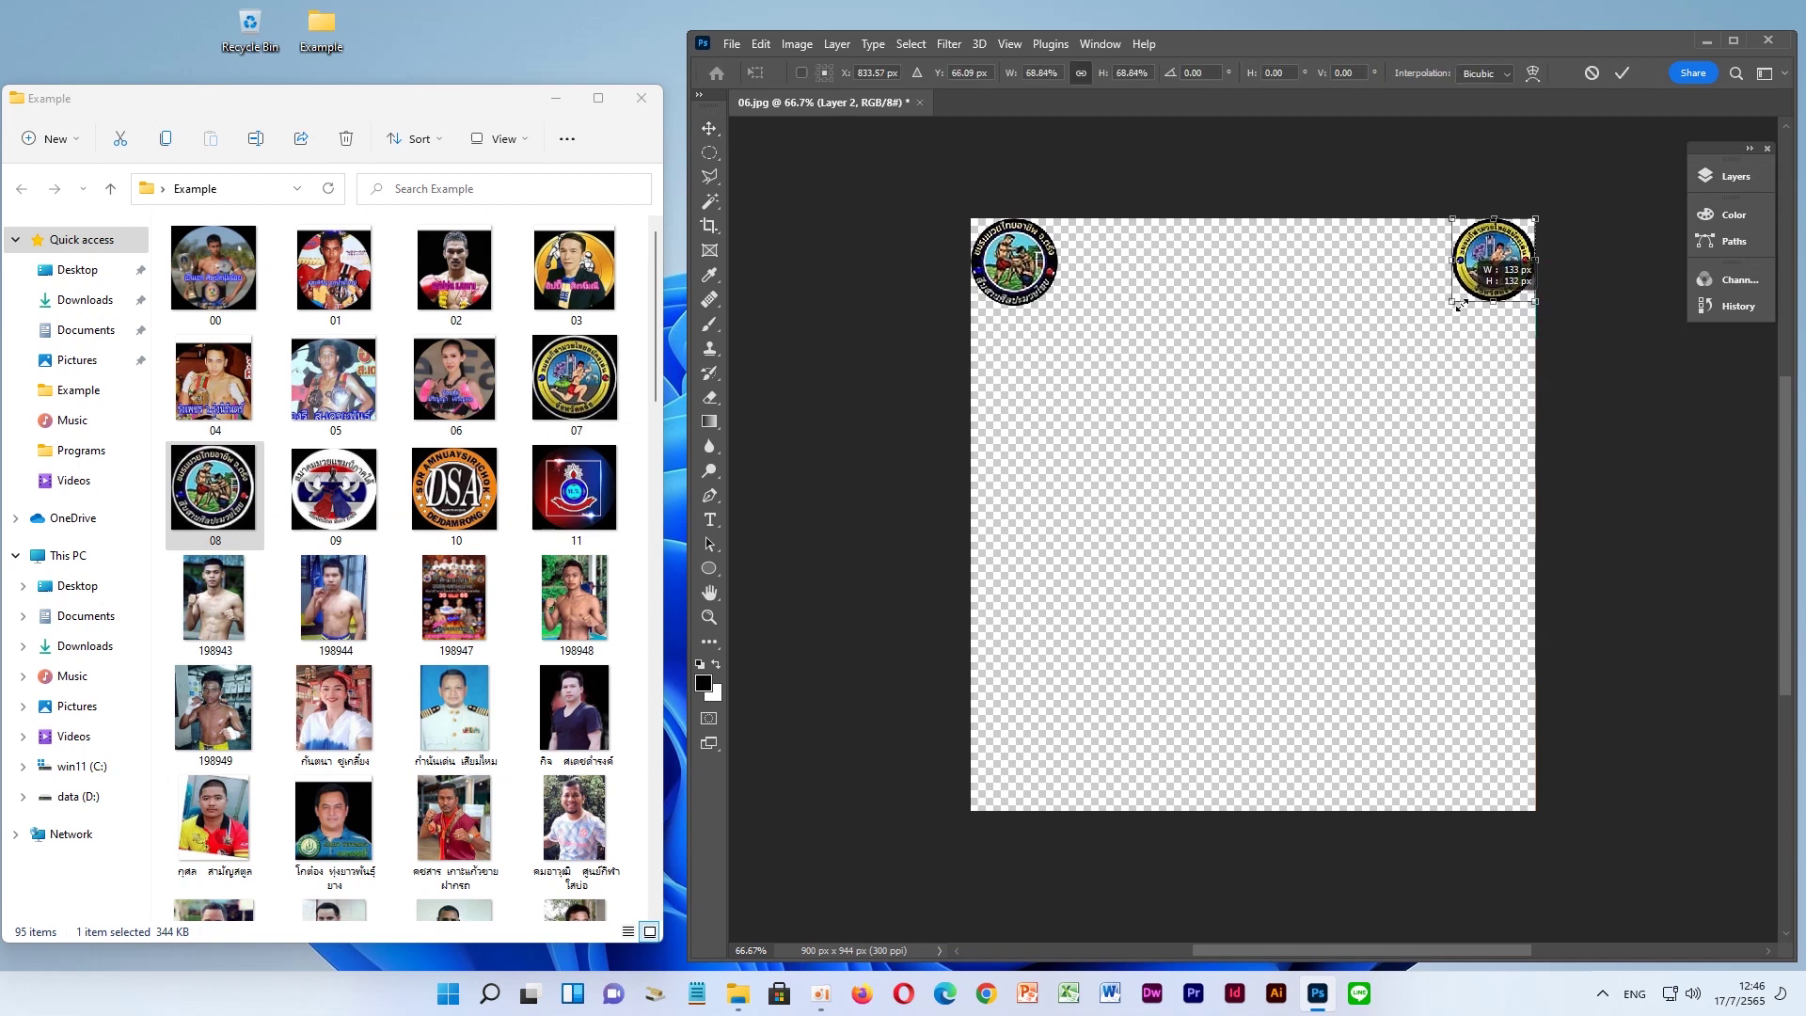
key(Return)
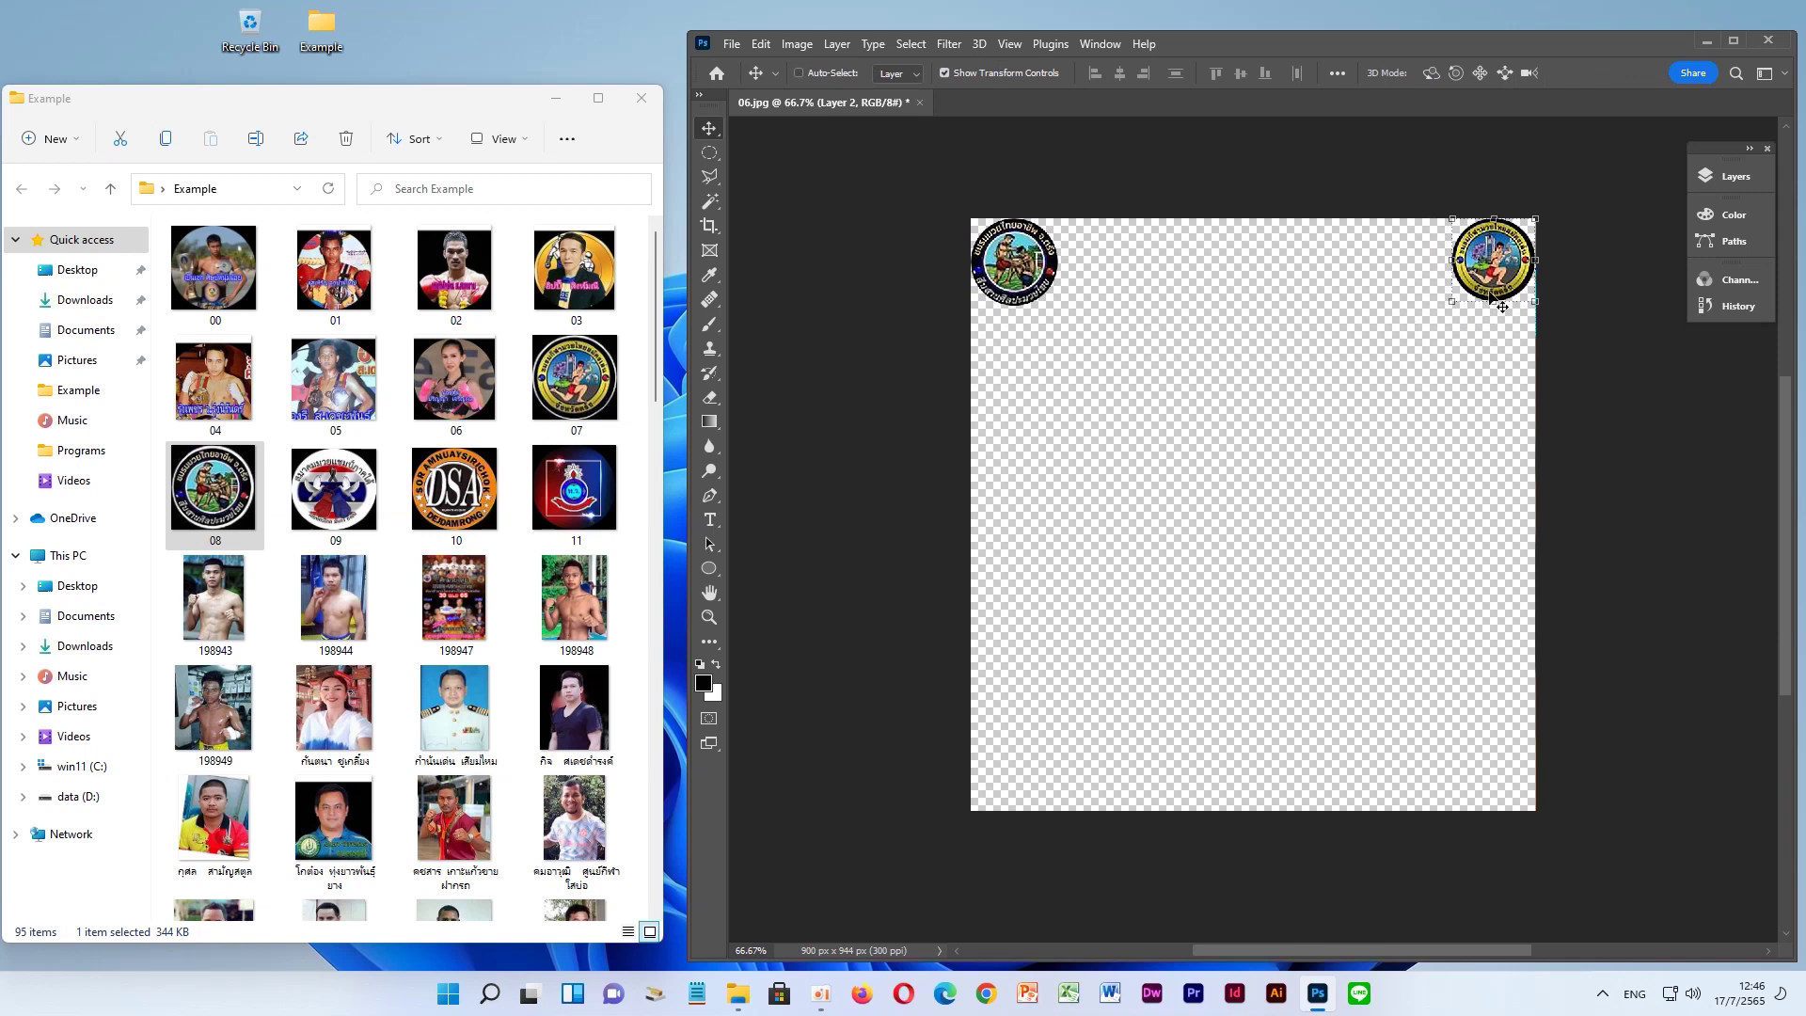
key(ctrl+z)
click(1418, 338)
drag(1417, 339, 1445, 308)
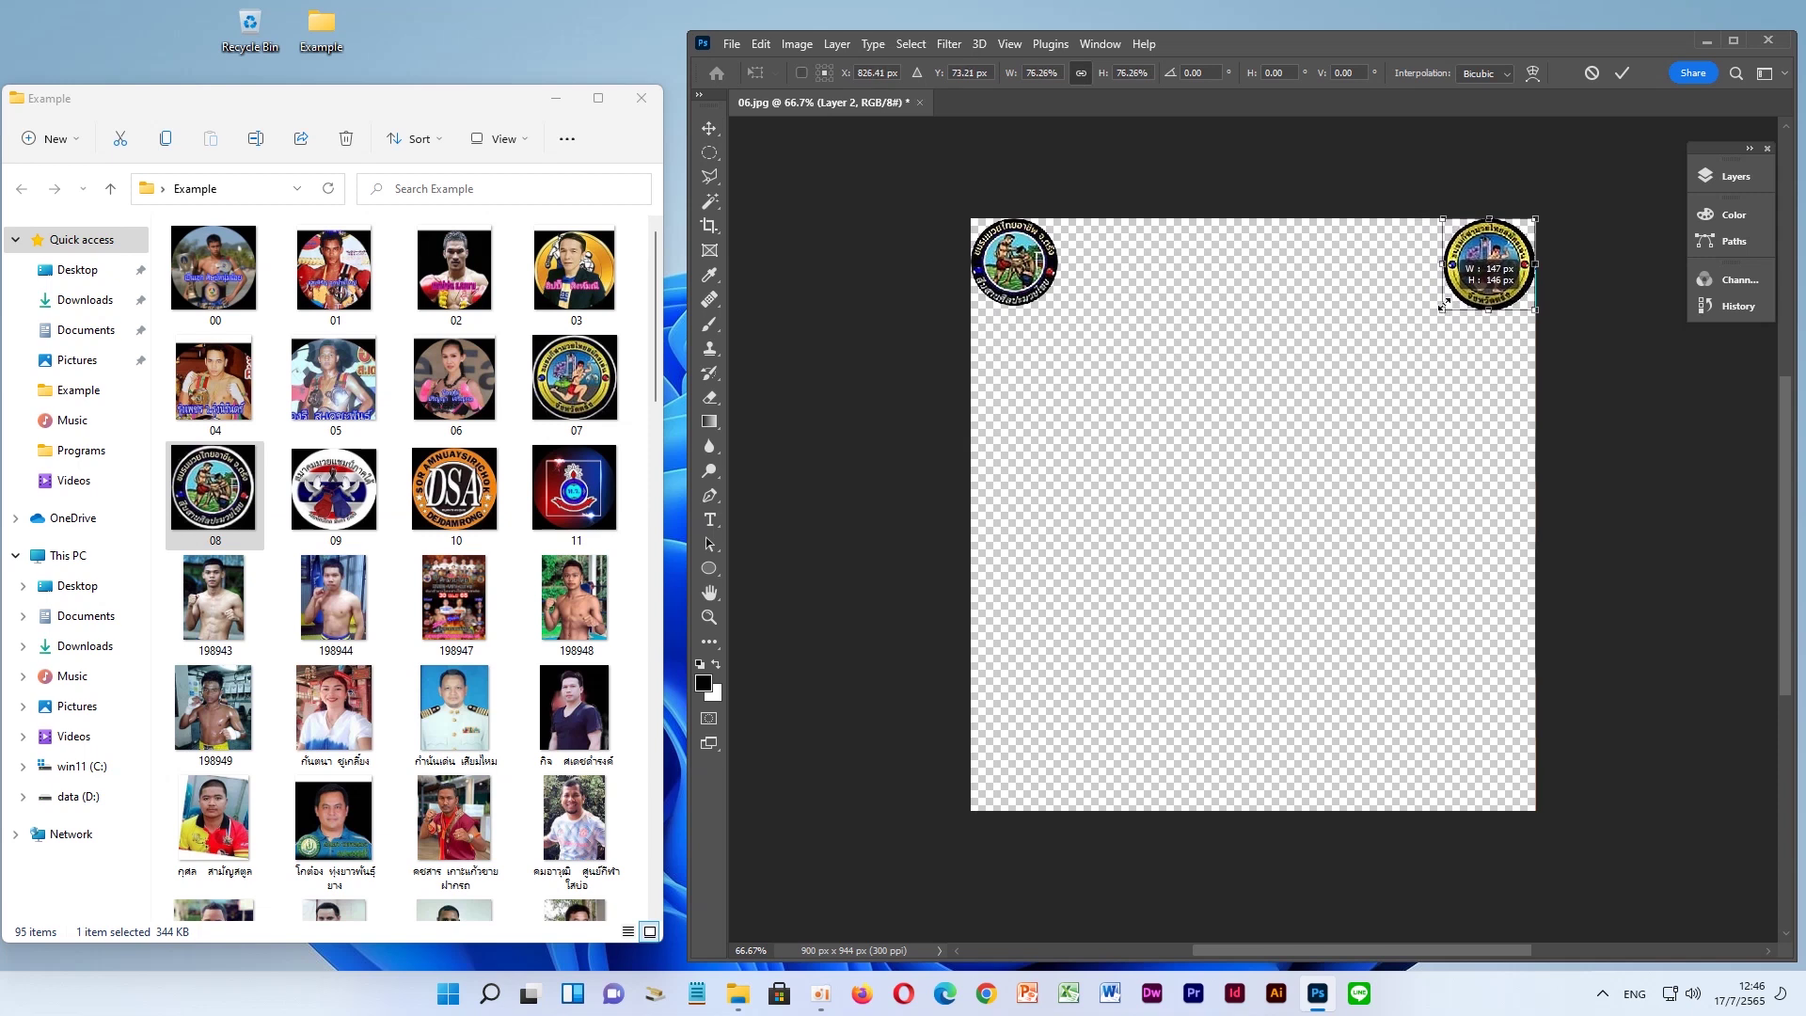
key(Return)
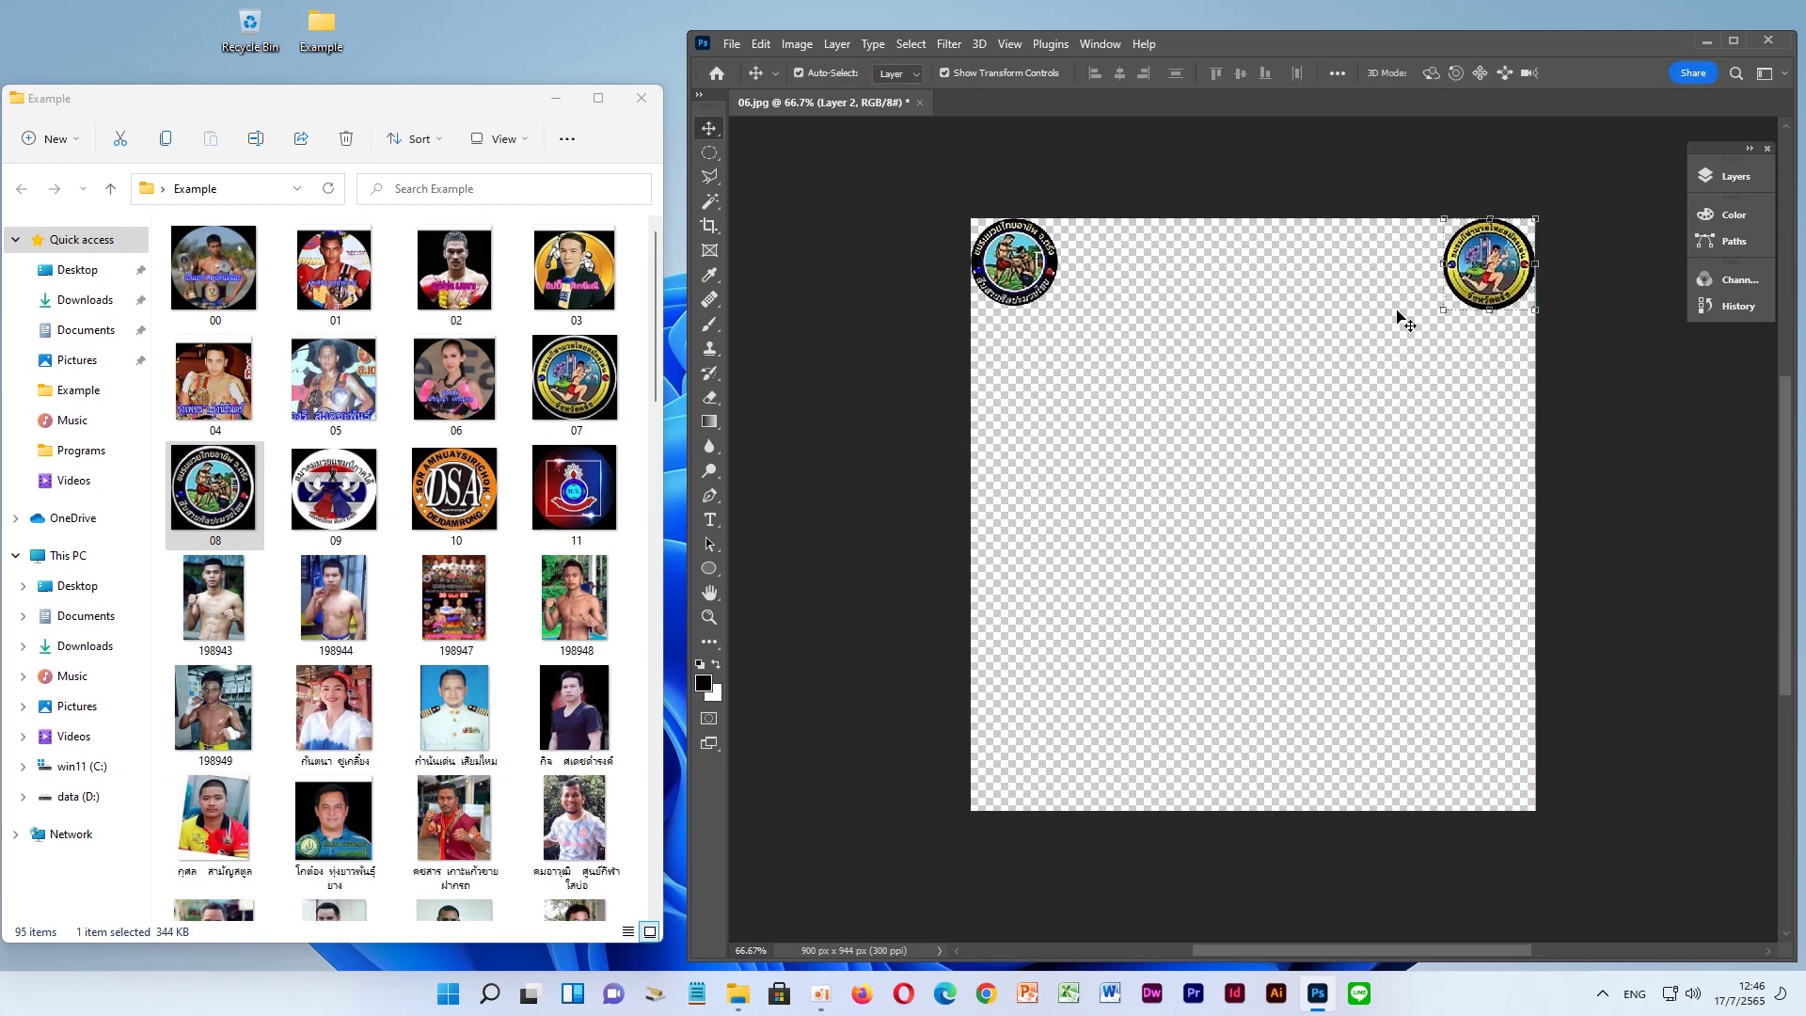
click(1733, 177)
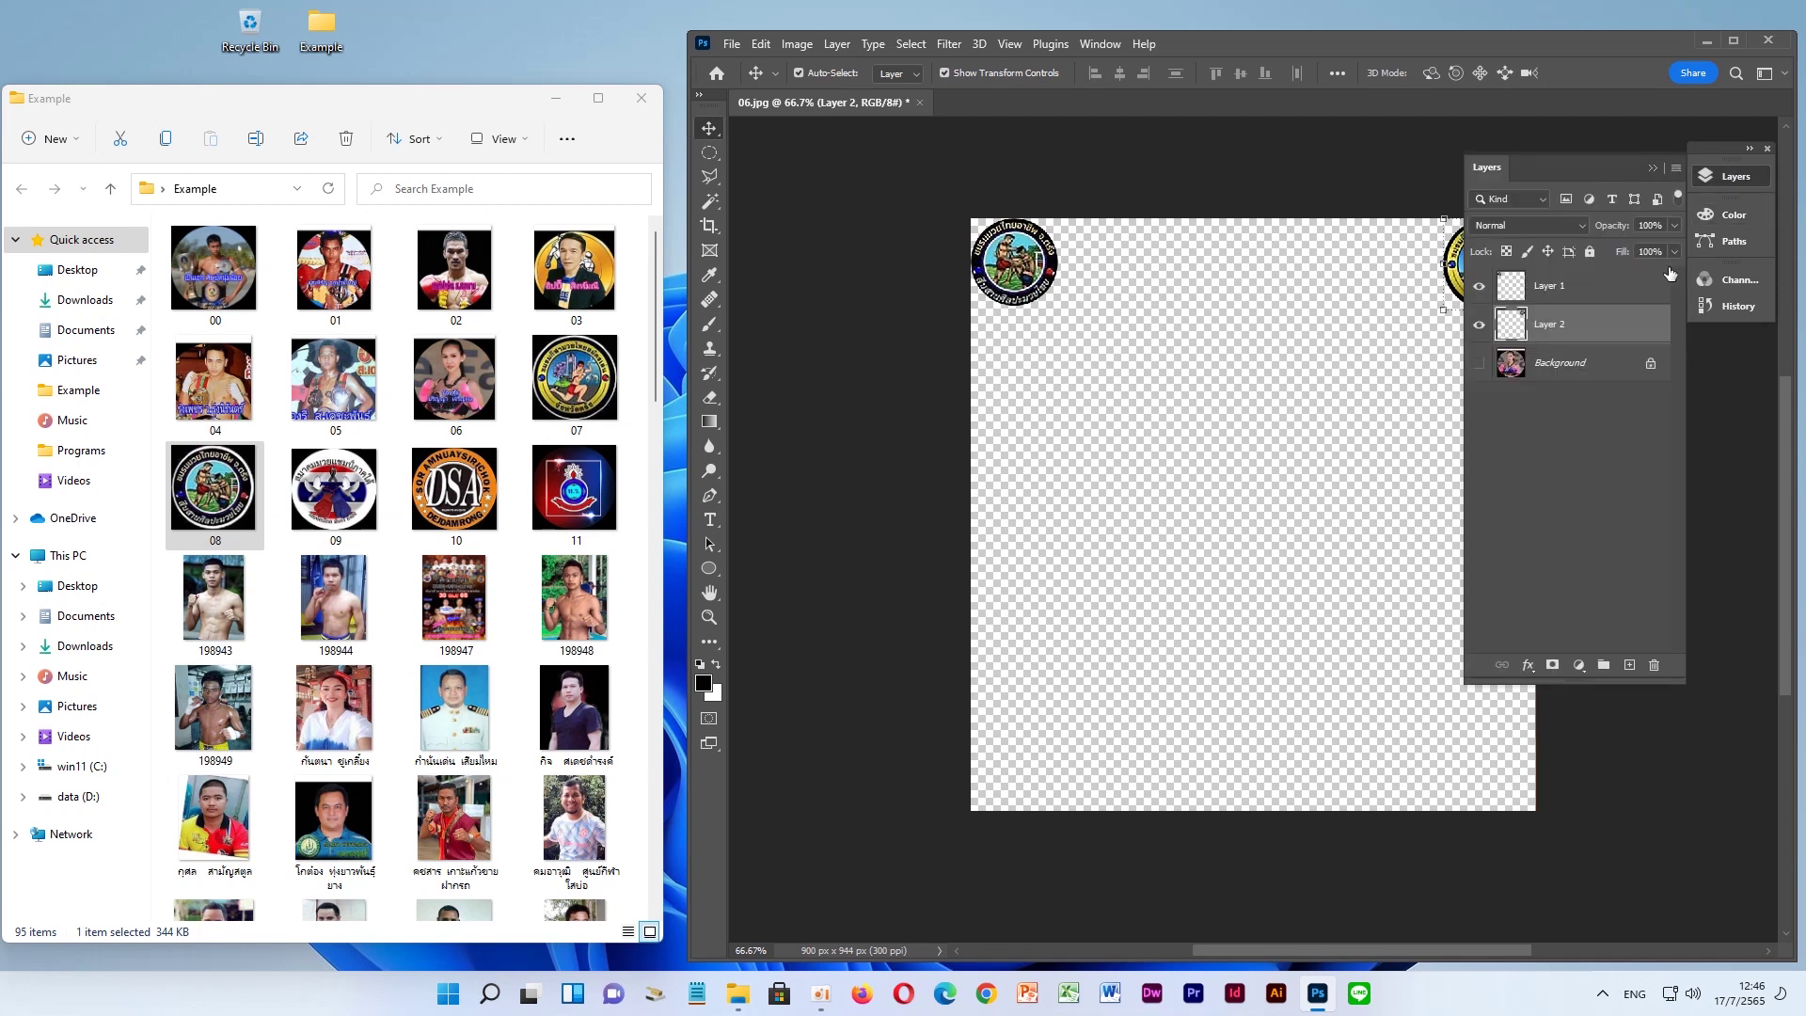
Show the Background photo and move both badges down onto it below the white strip
click(1480, 363)
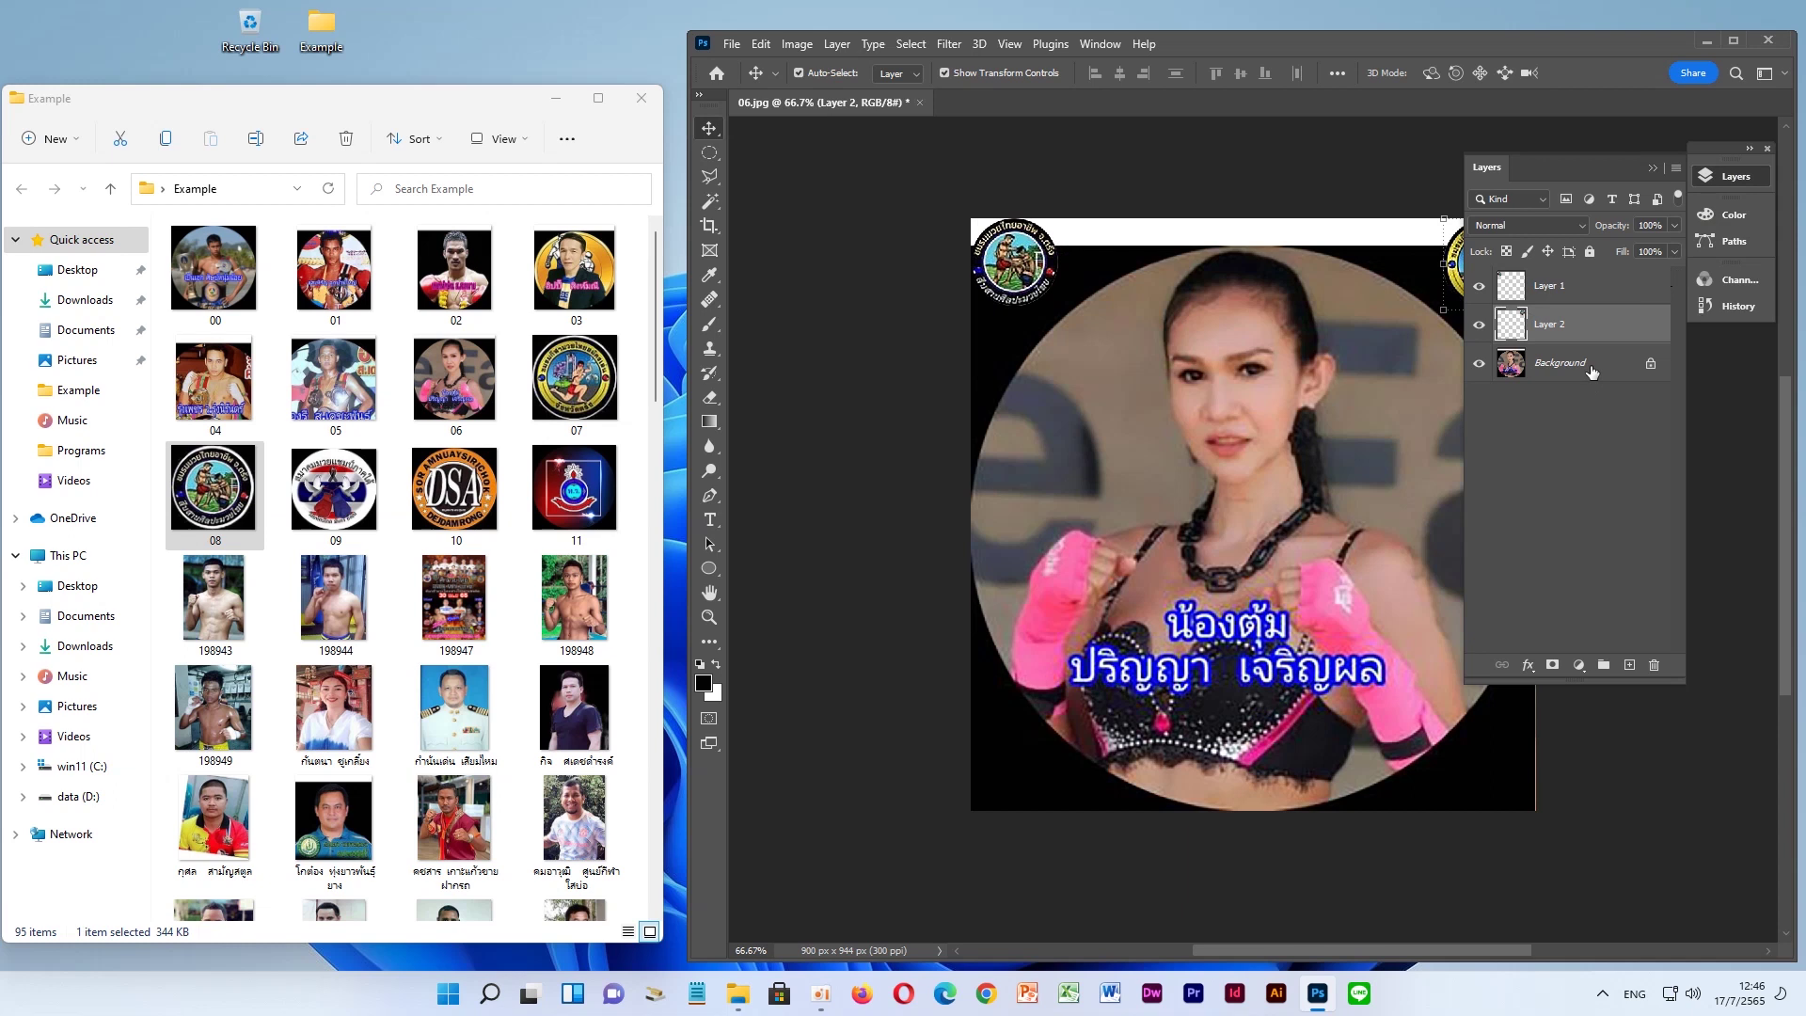
click(1590, 364)
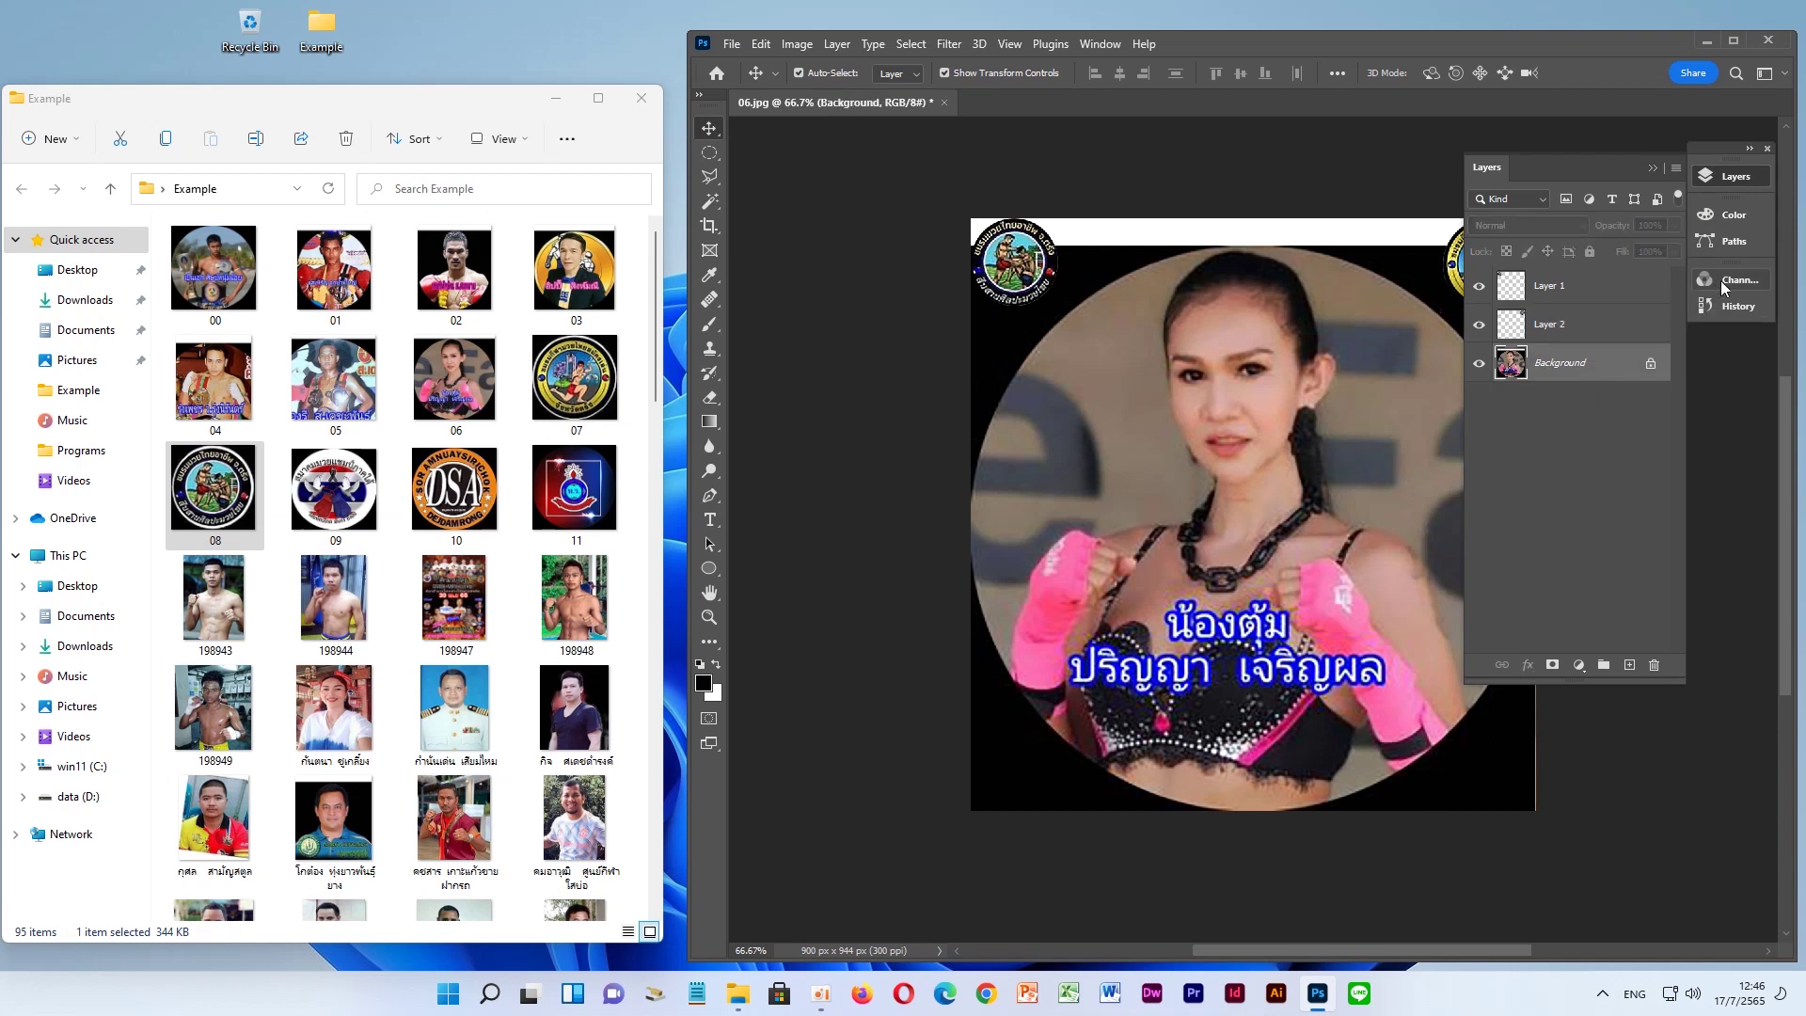
click(1729, 177)
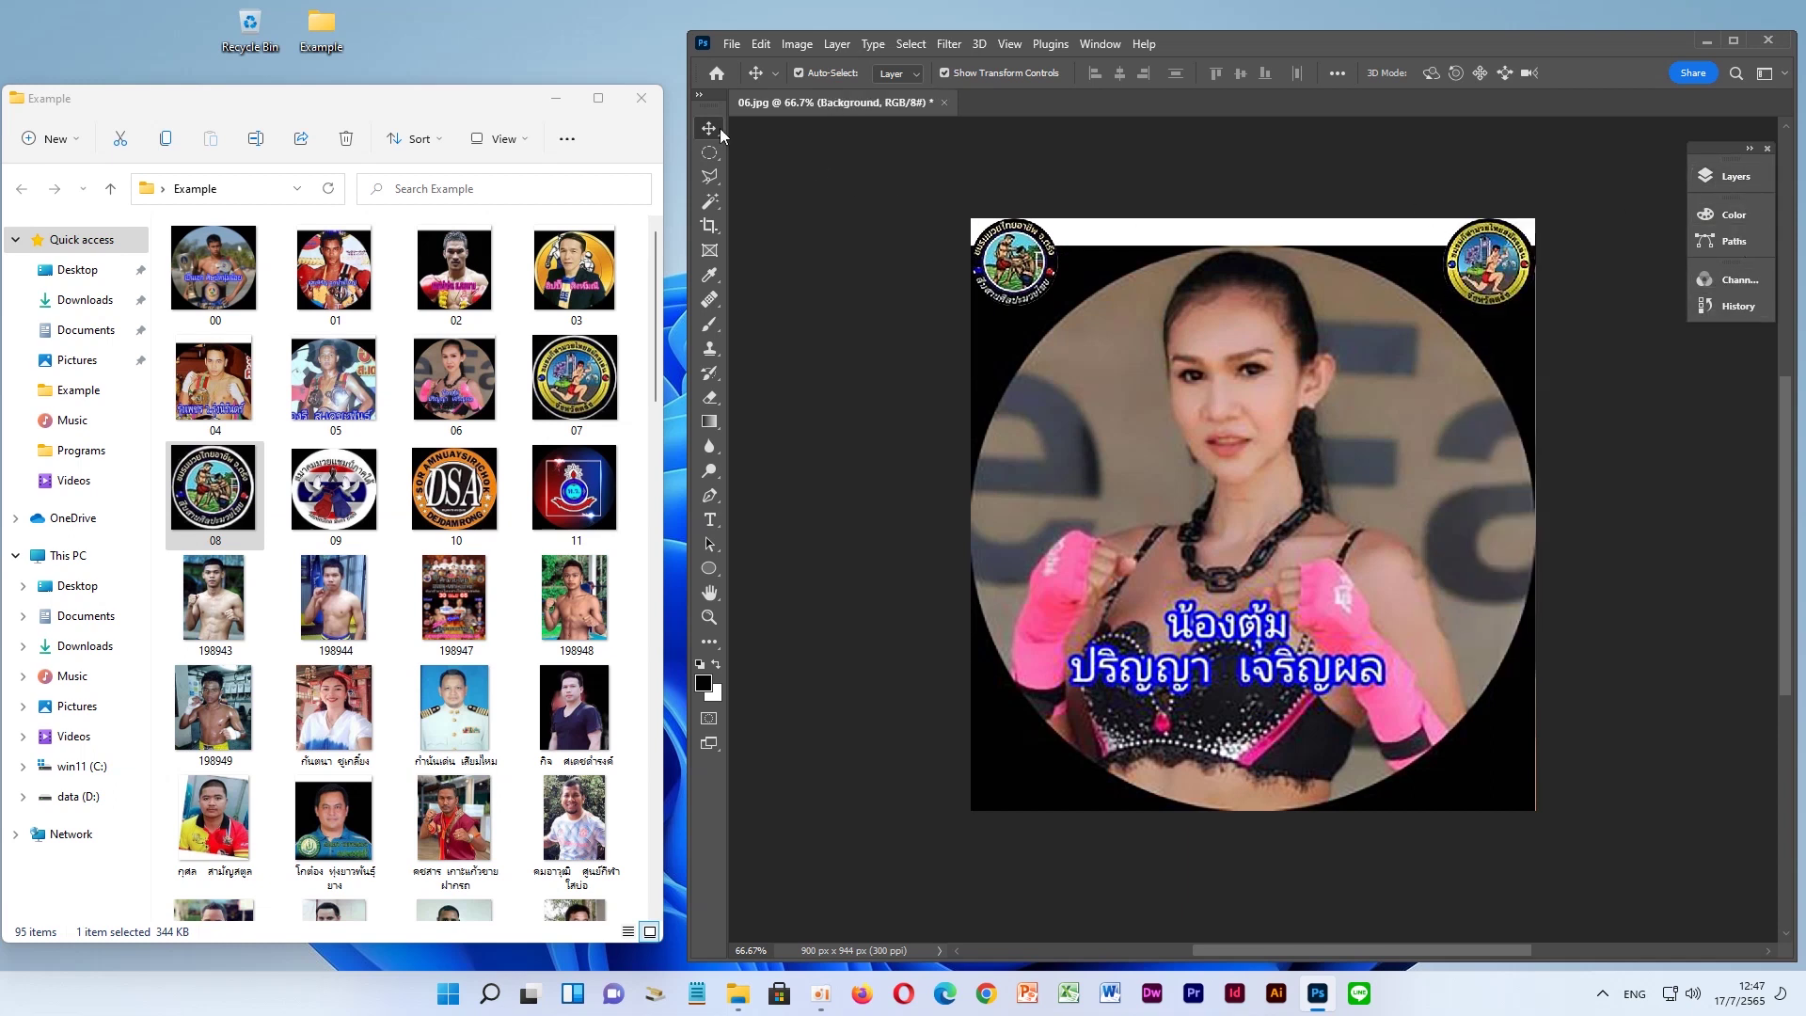
drag(1026, 263, 1033, 302)
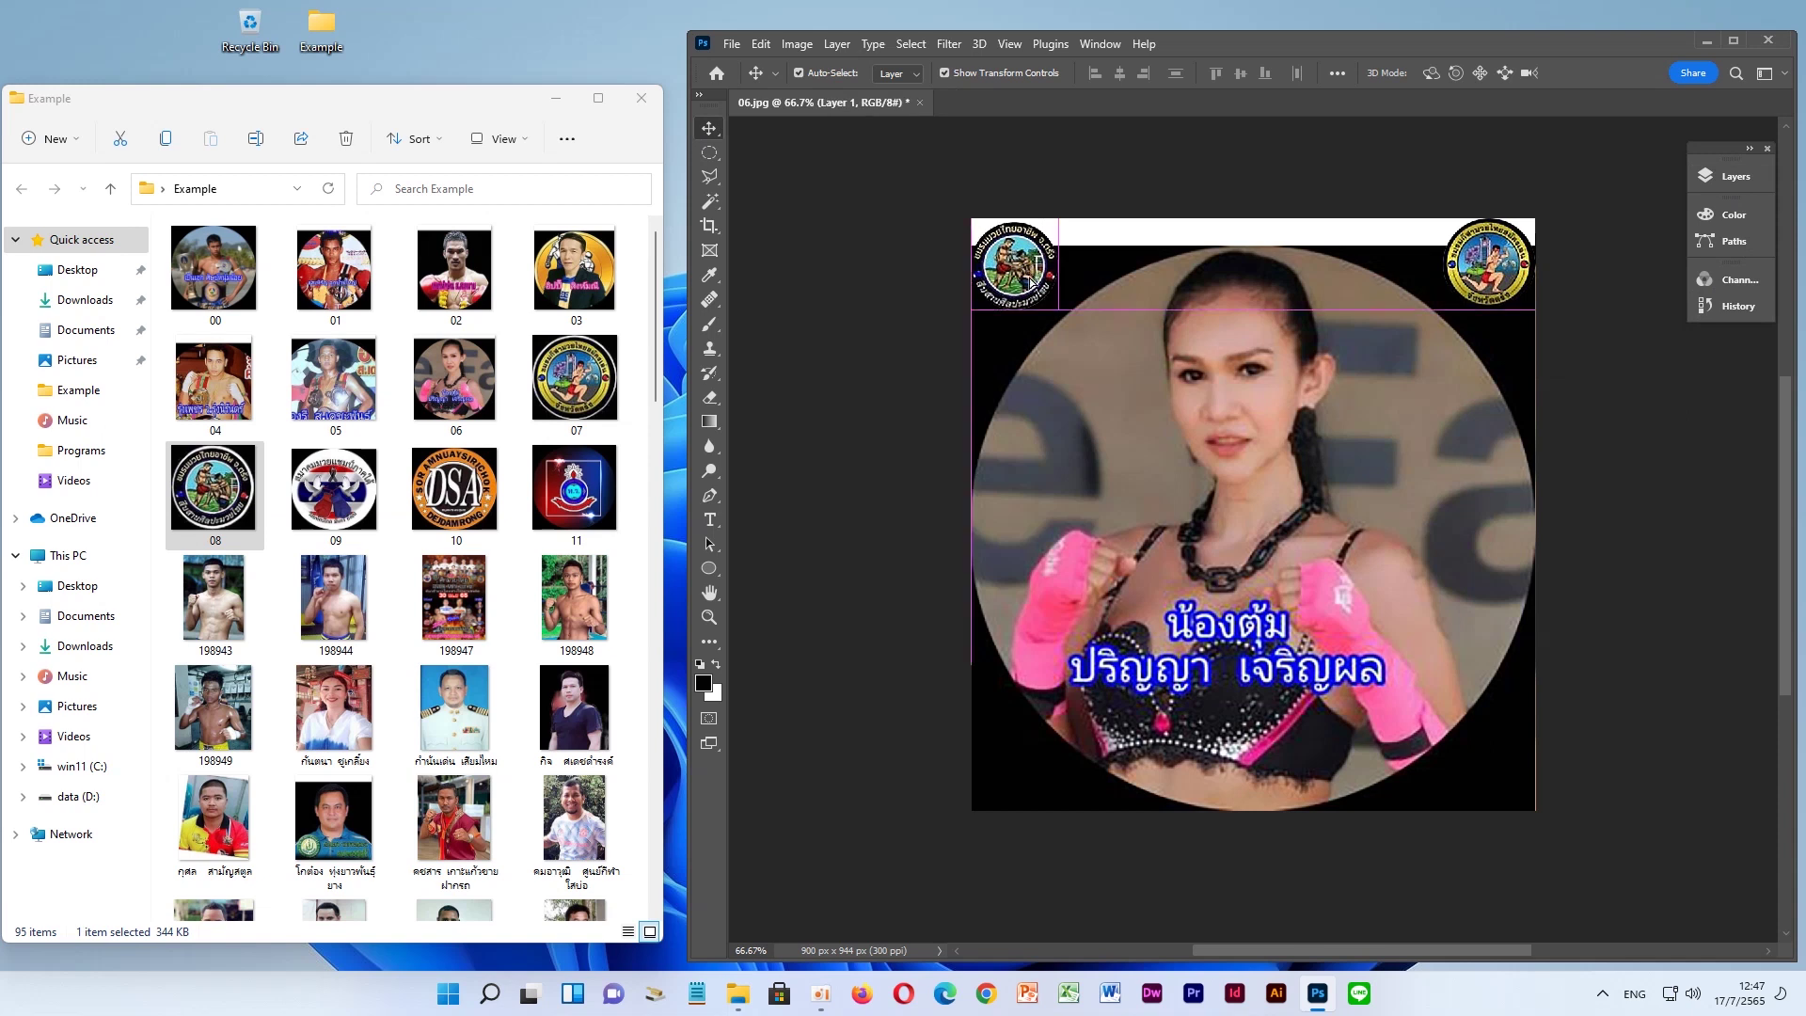
click(1481, 266)
drag(1488, 260, 1488, 288)
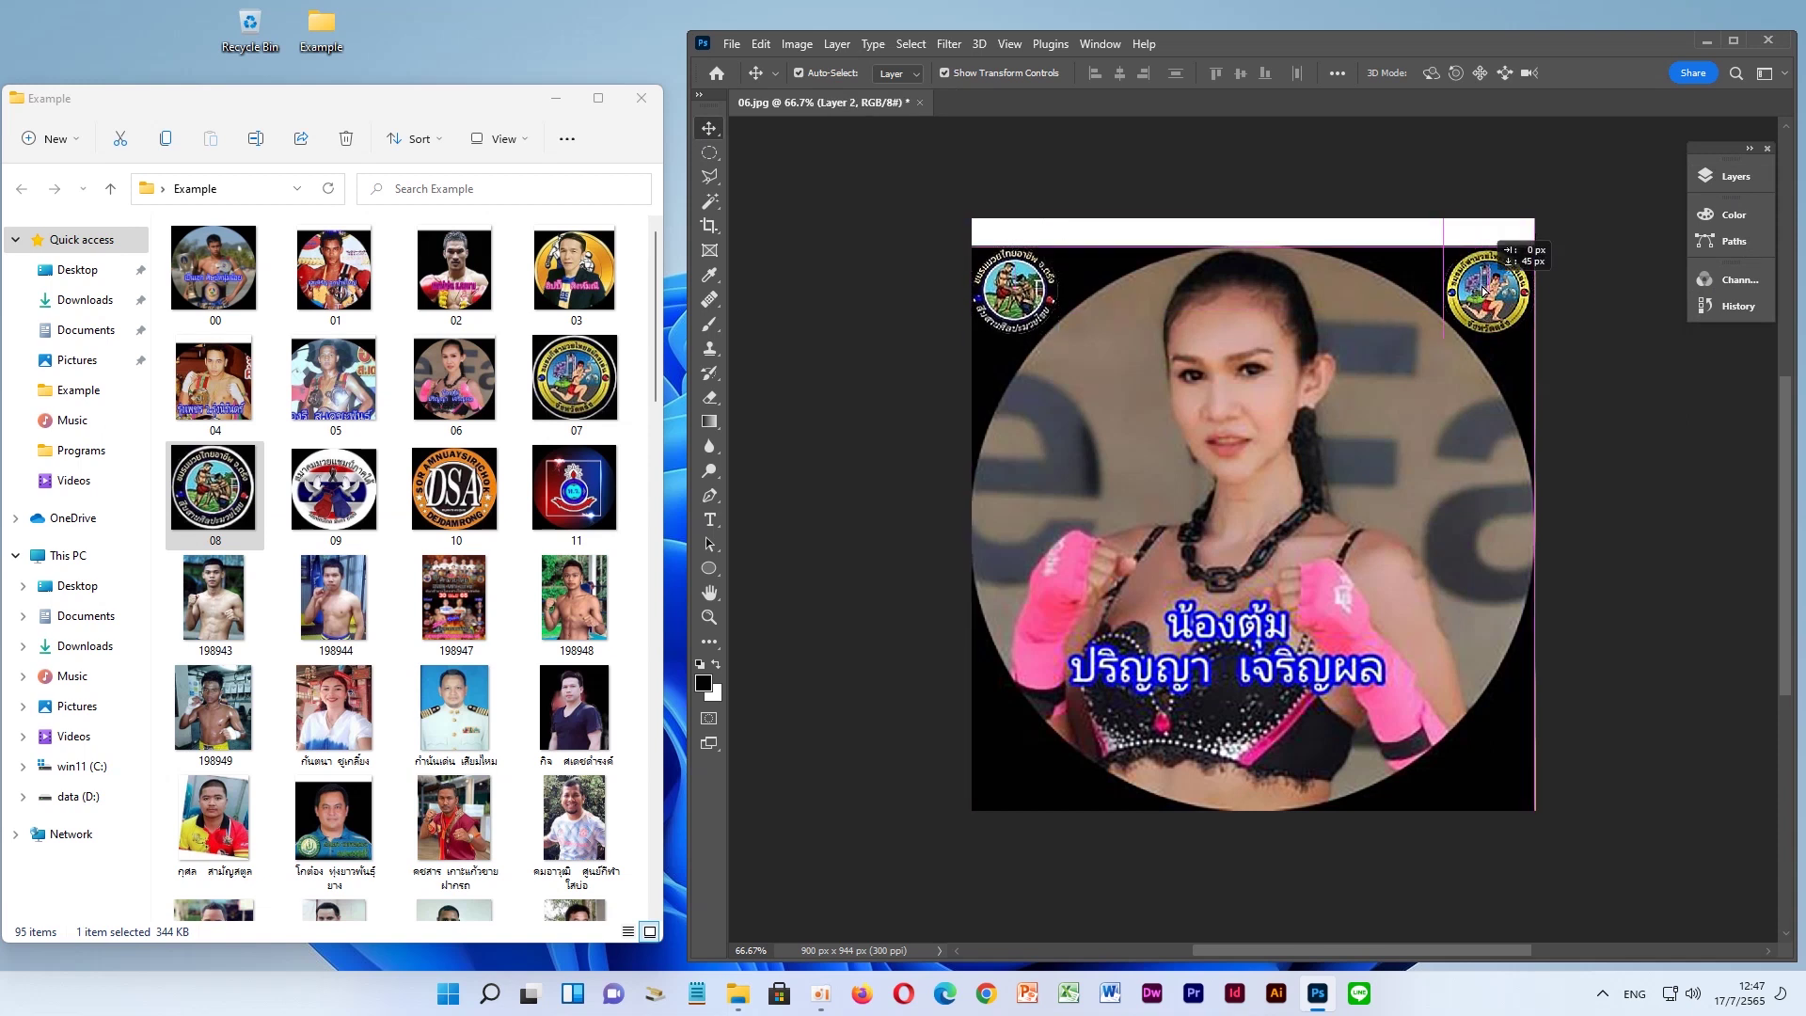
key(Up)
key(Up)
key(Up)
key(Up)
key(Up)
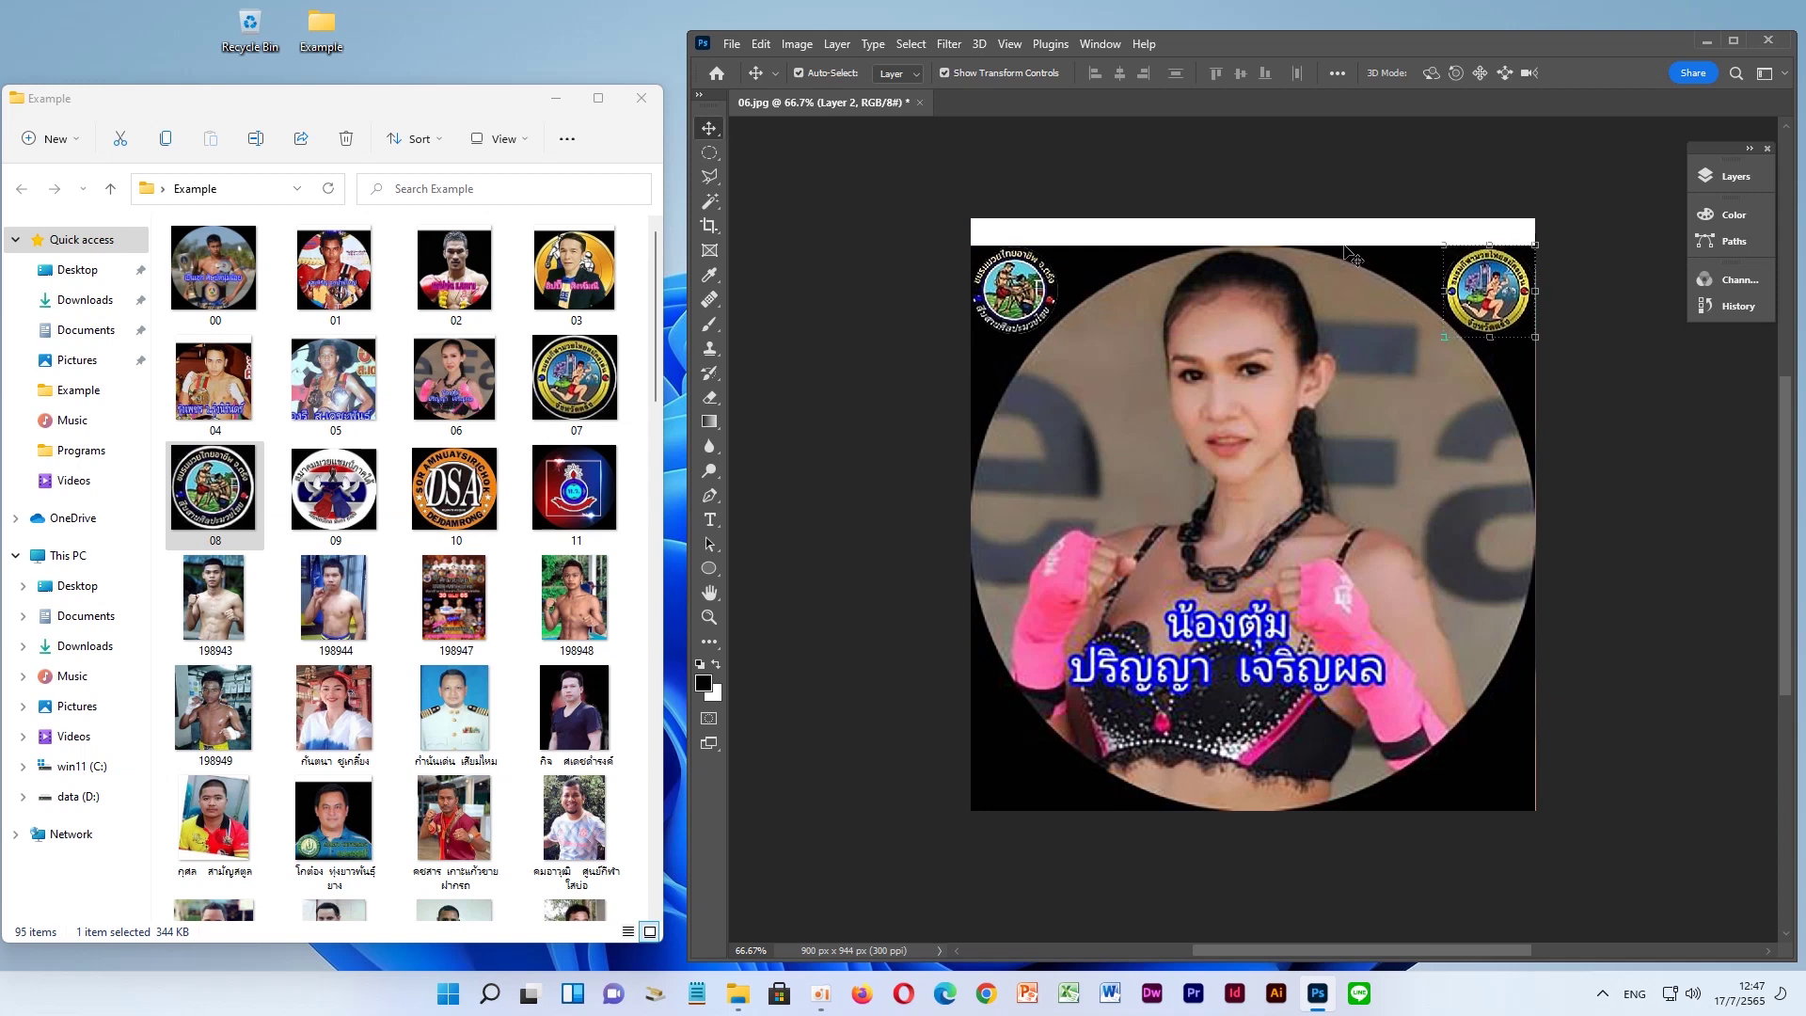
Select Layer 2, which holds the top-right badge
click(1737, 179)
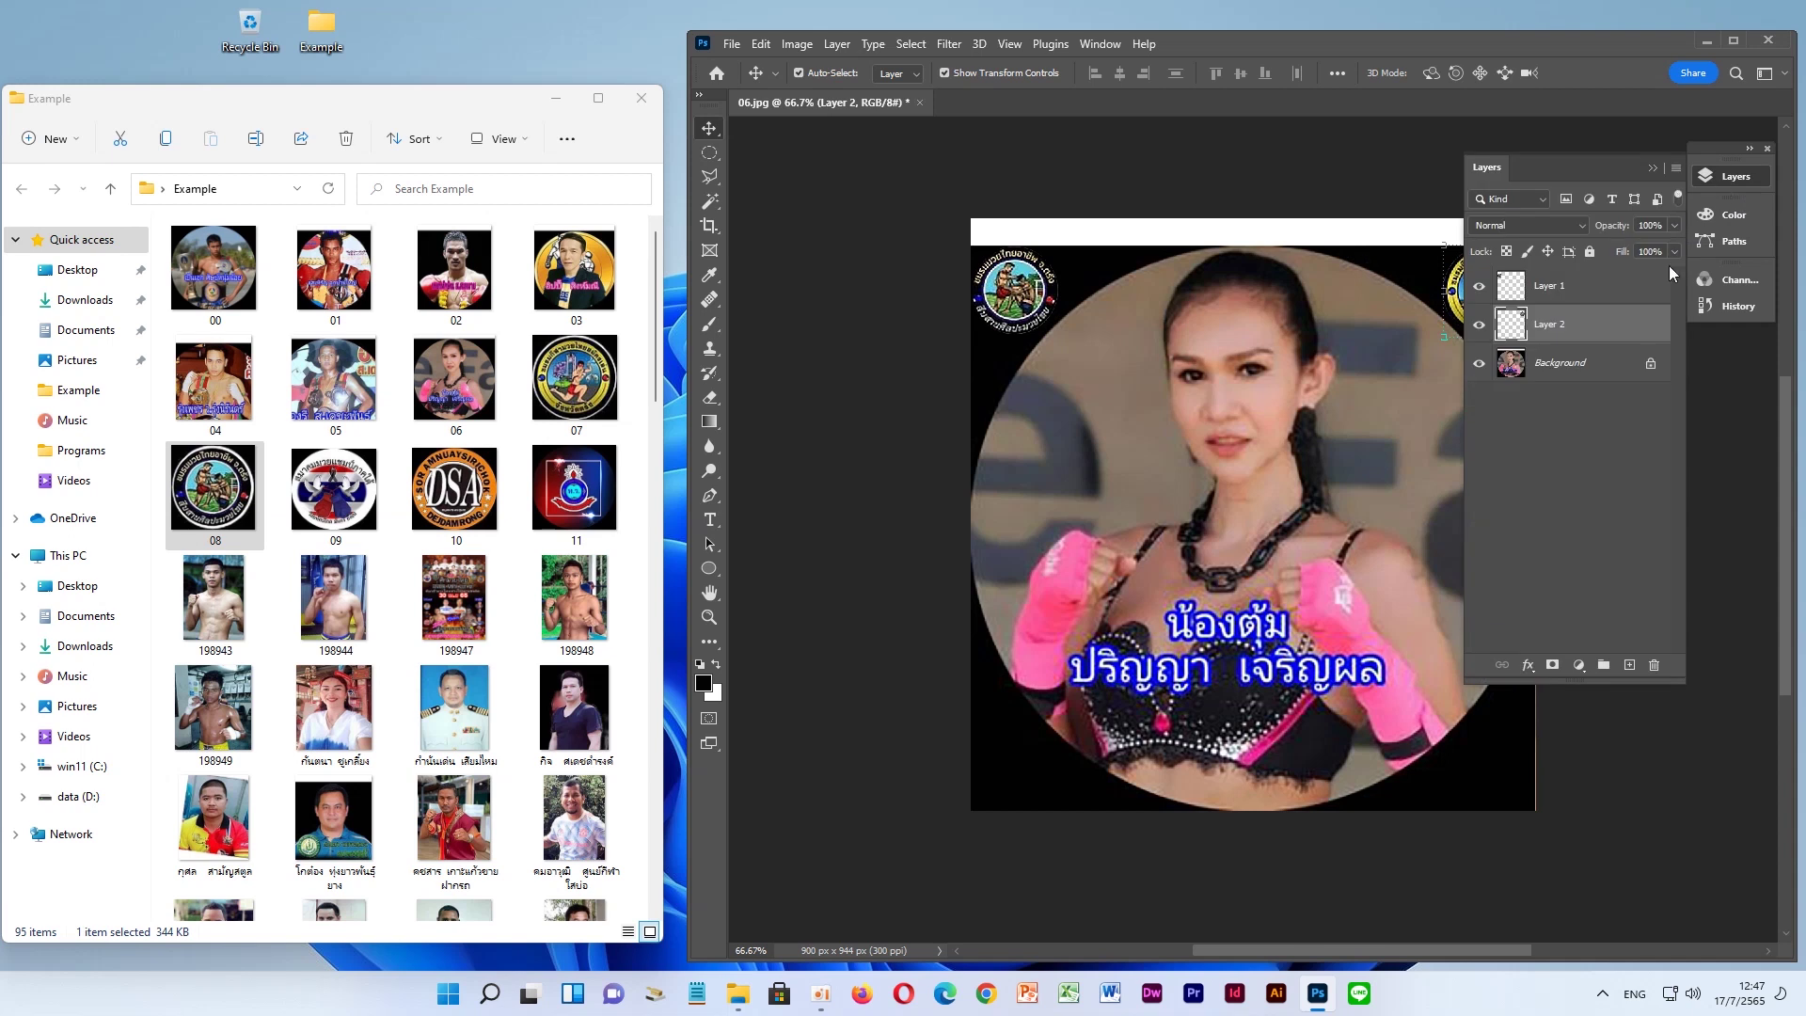
click(1596, 370)
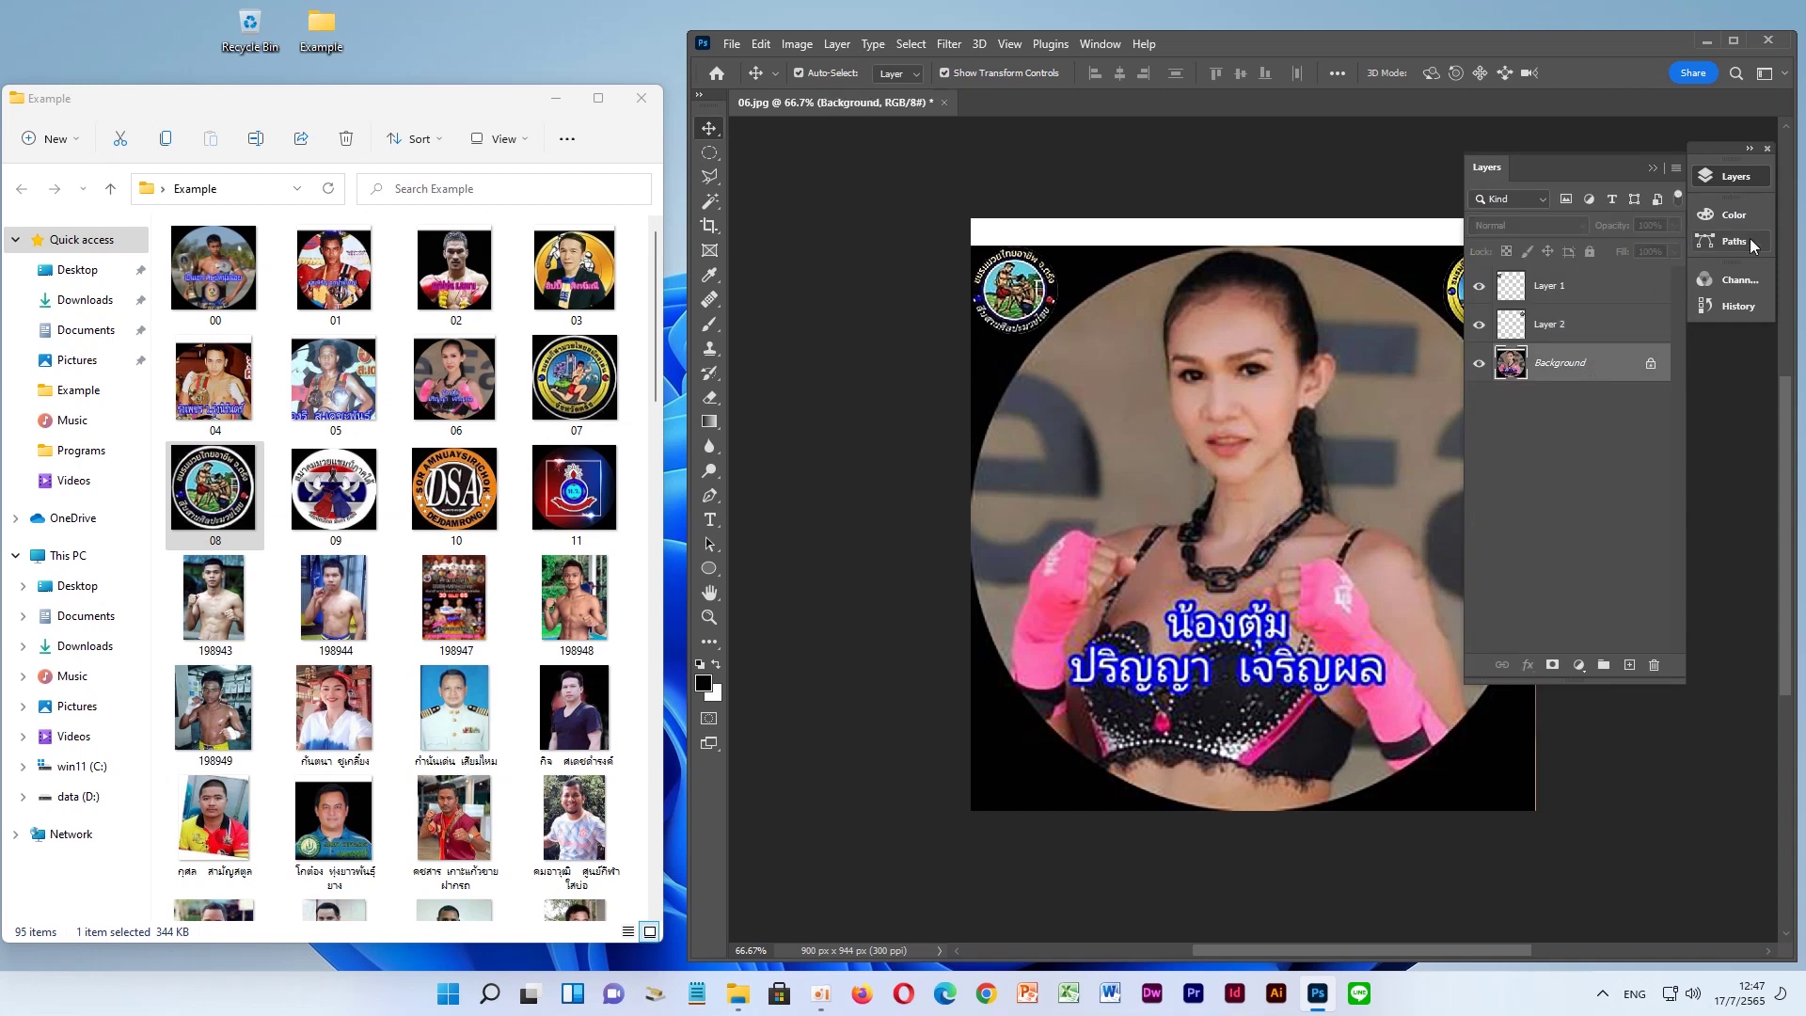
click(1734, 176)
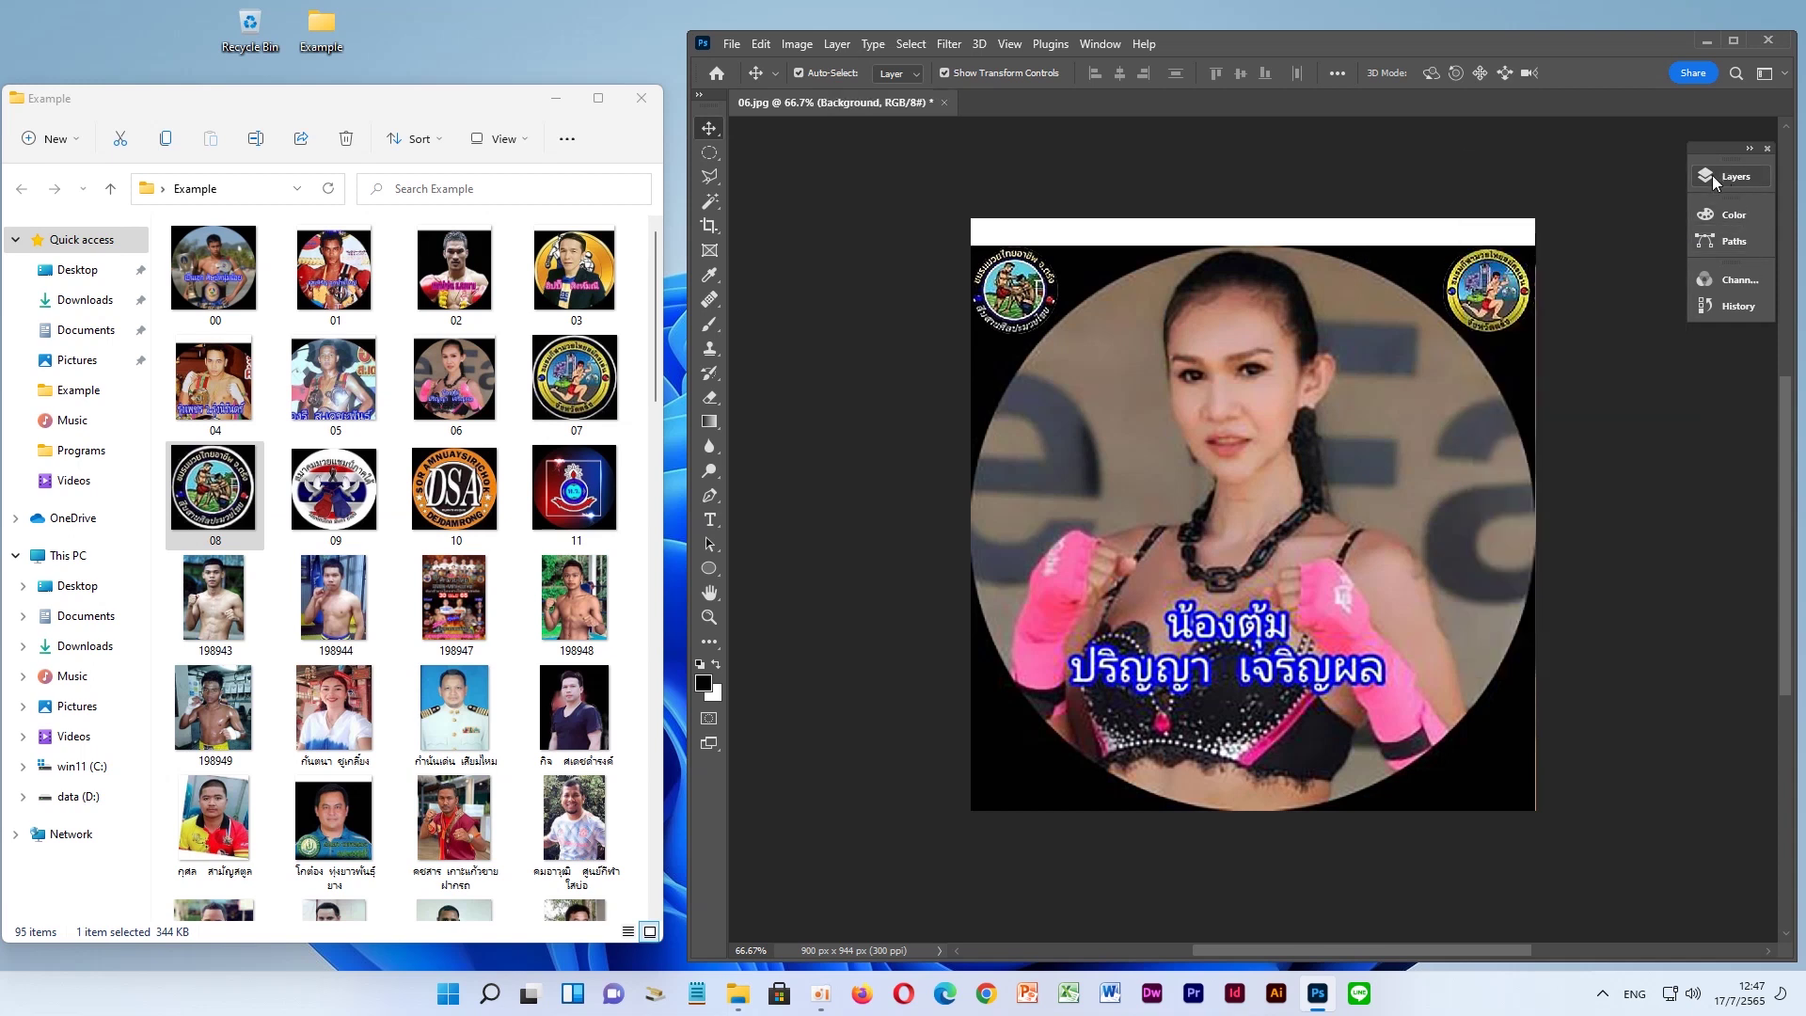
click(1713, 176)
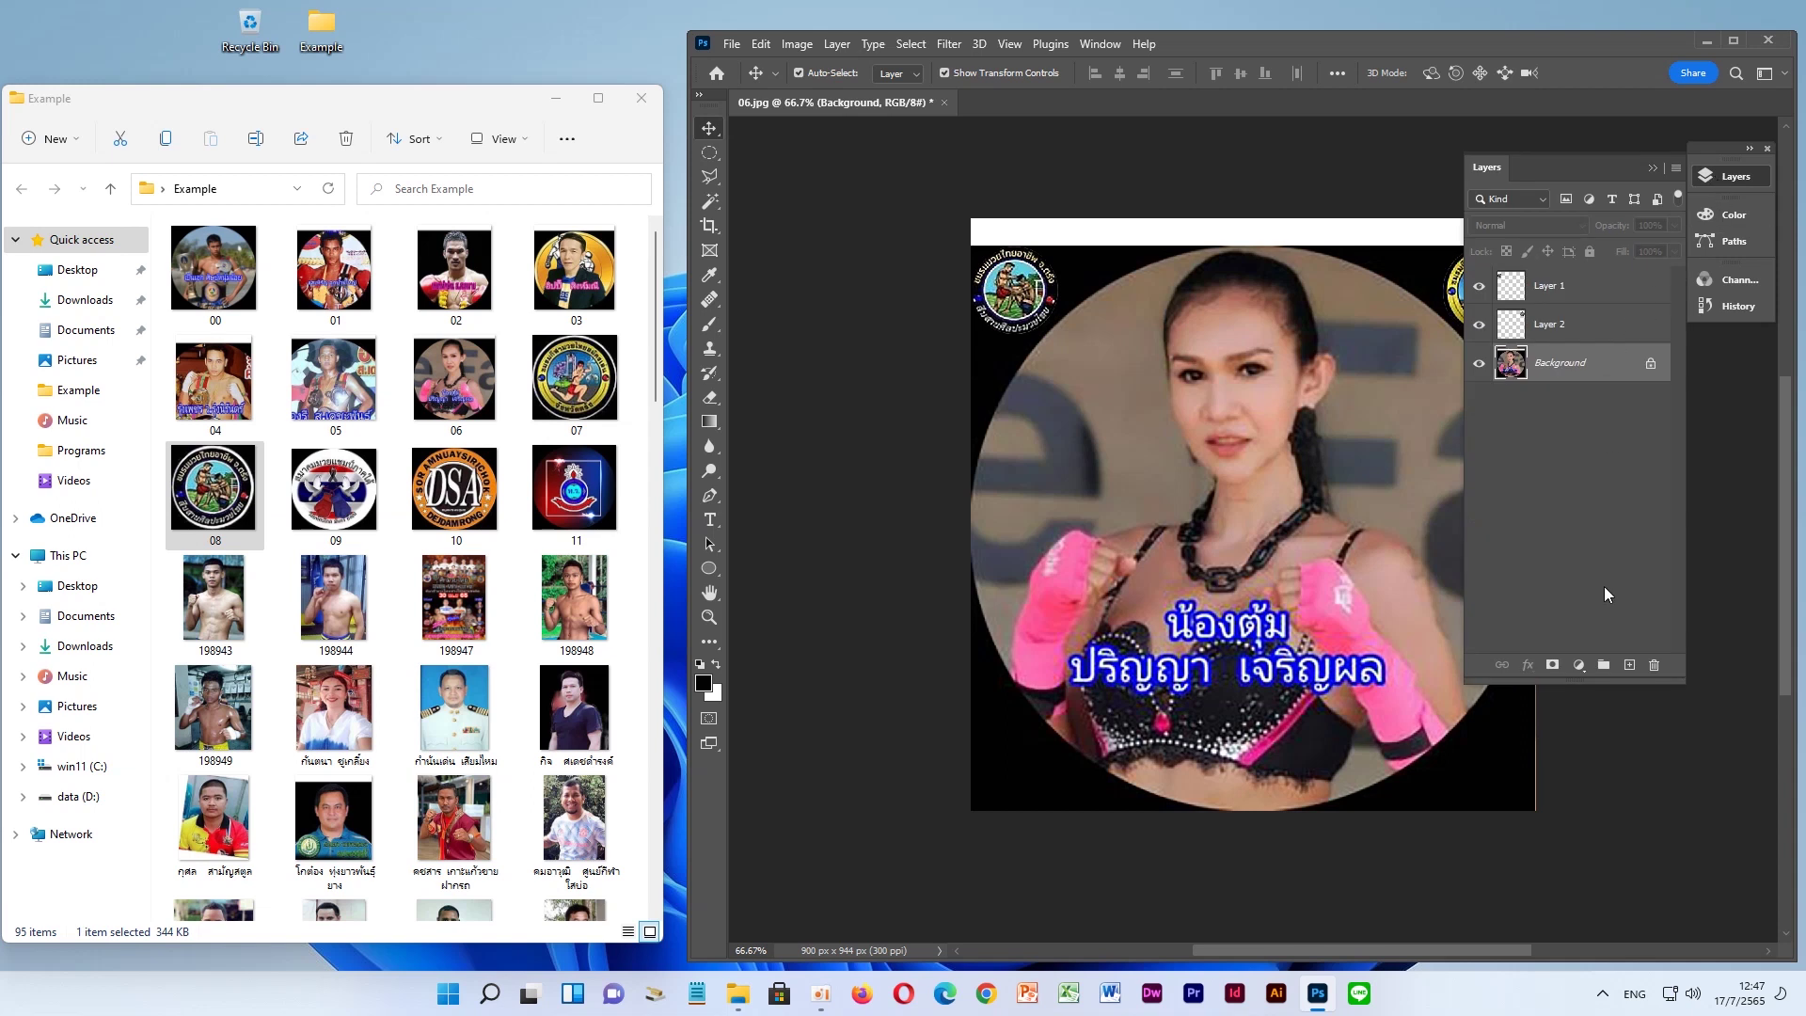
click(1577, 325)
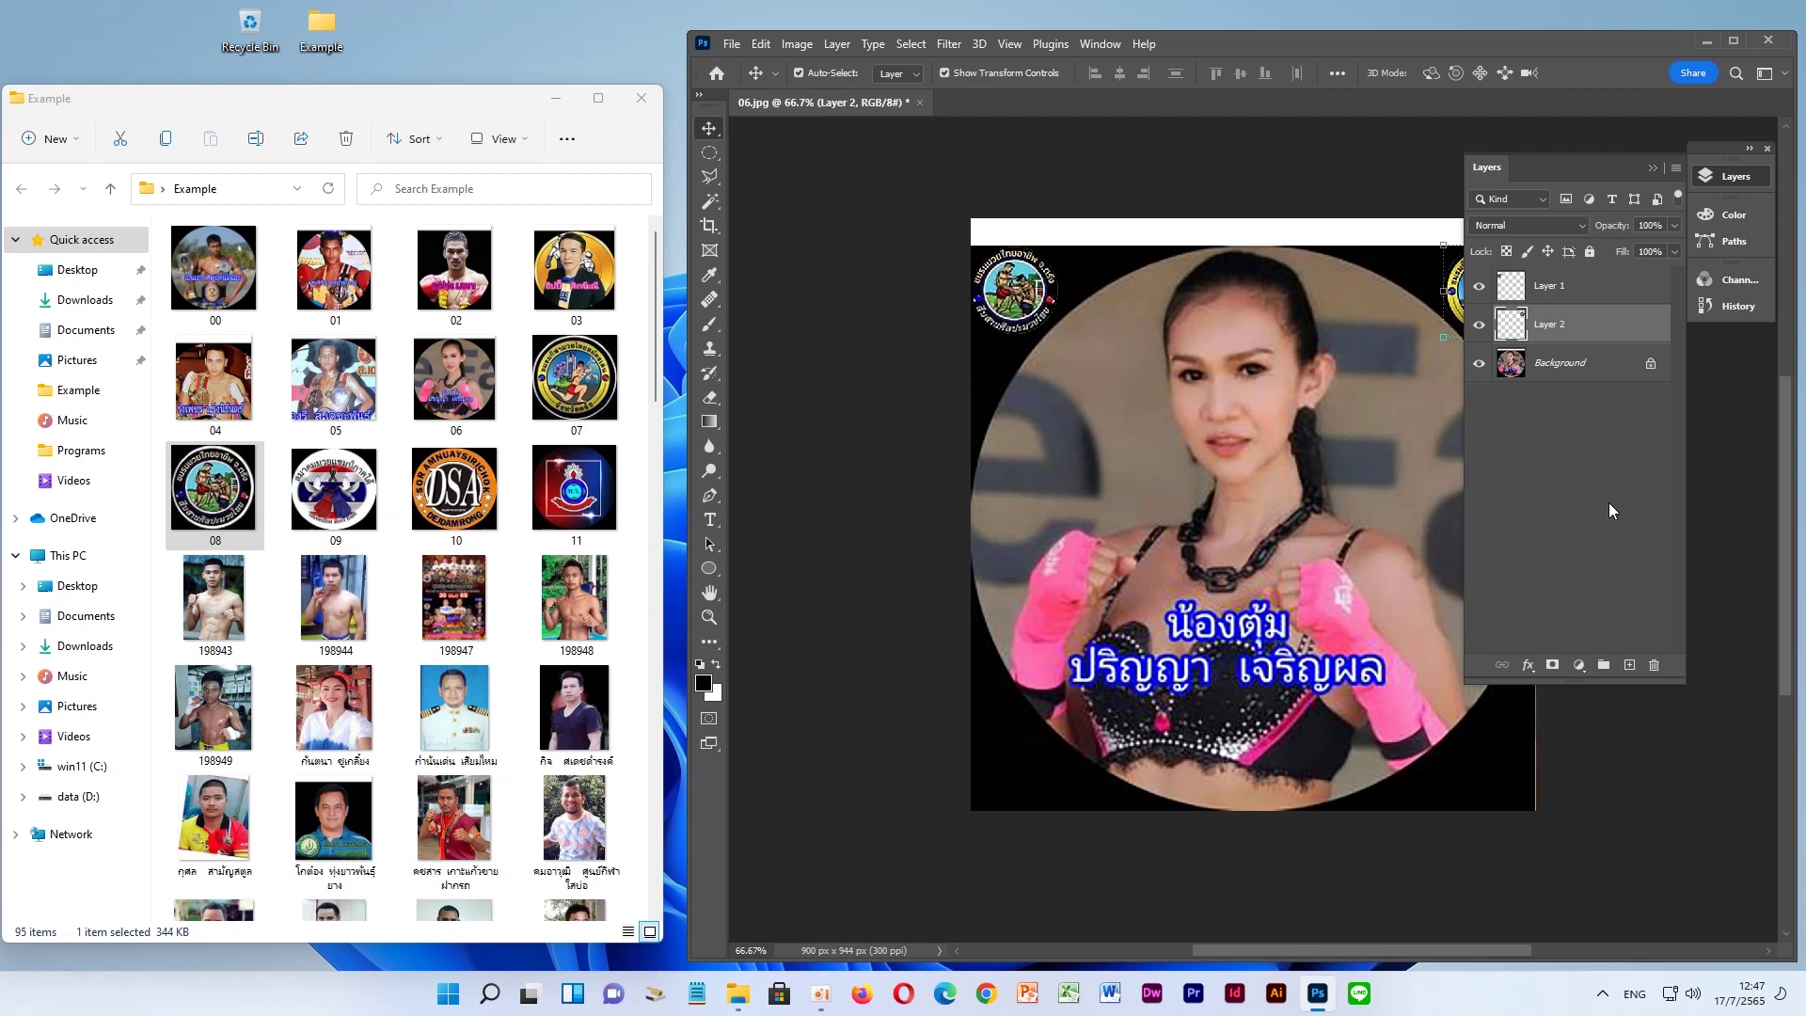
Add a soft yellow Outer Glow at 25% opacity to the Layer 2 badge
click(1529, 667)
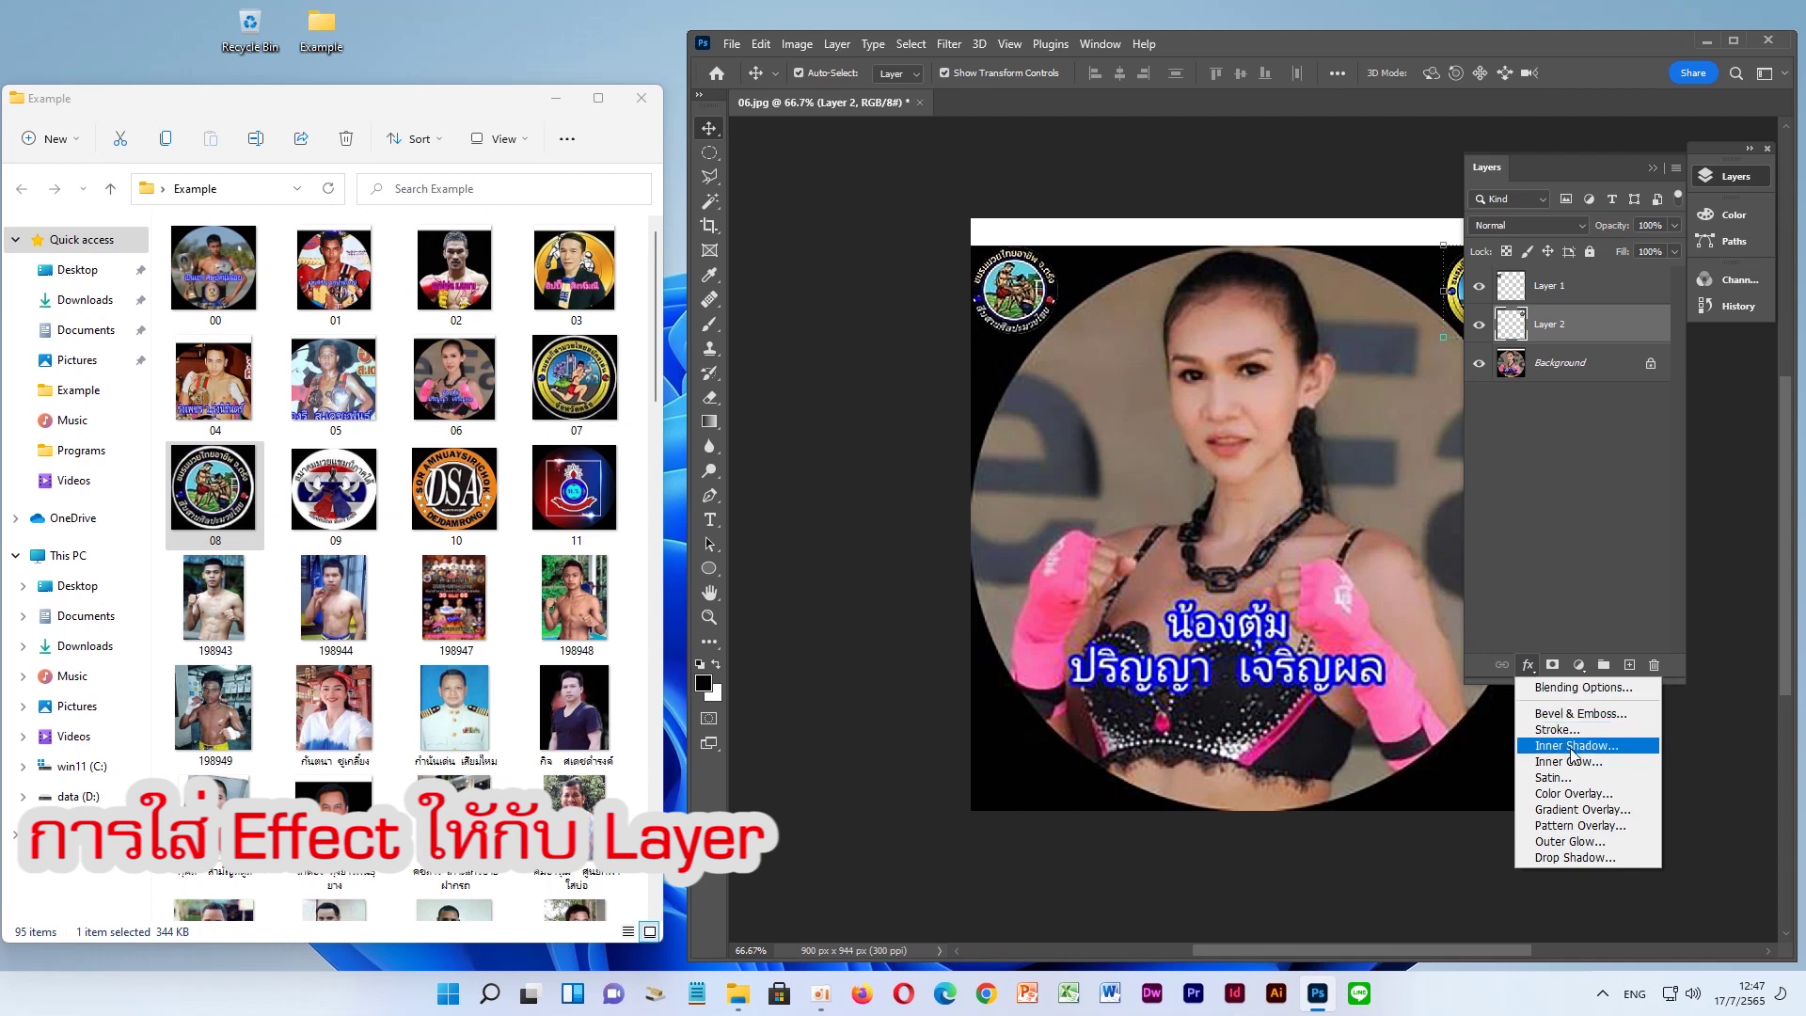
click(1583, 841)
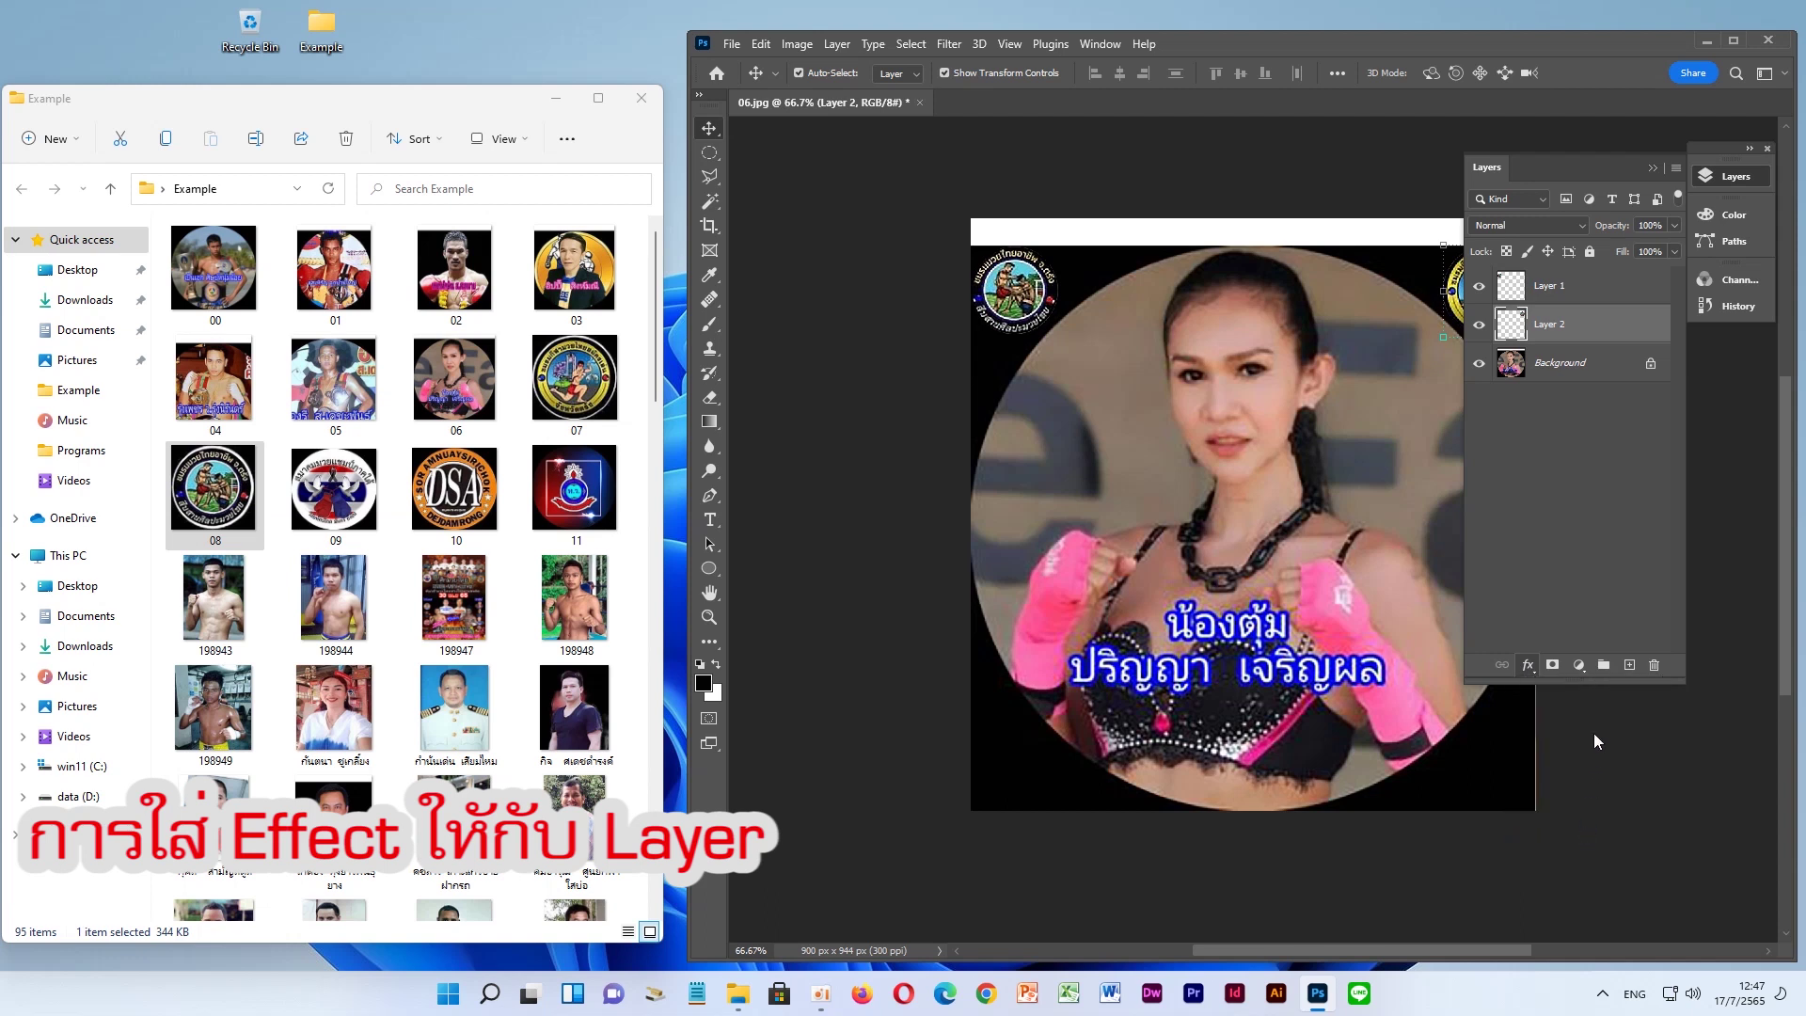
click(1729, 177)
drag(810, 139, 870, 141)
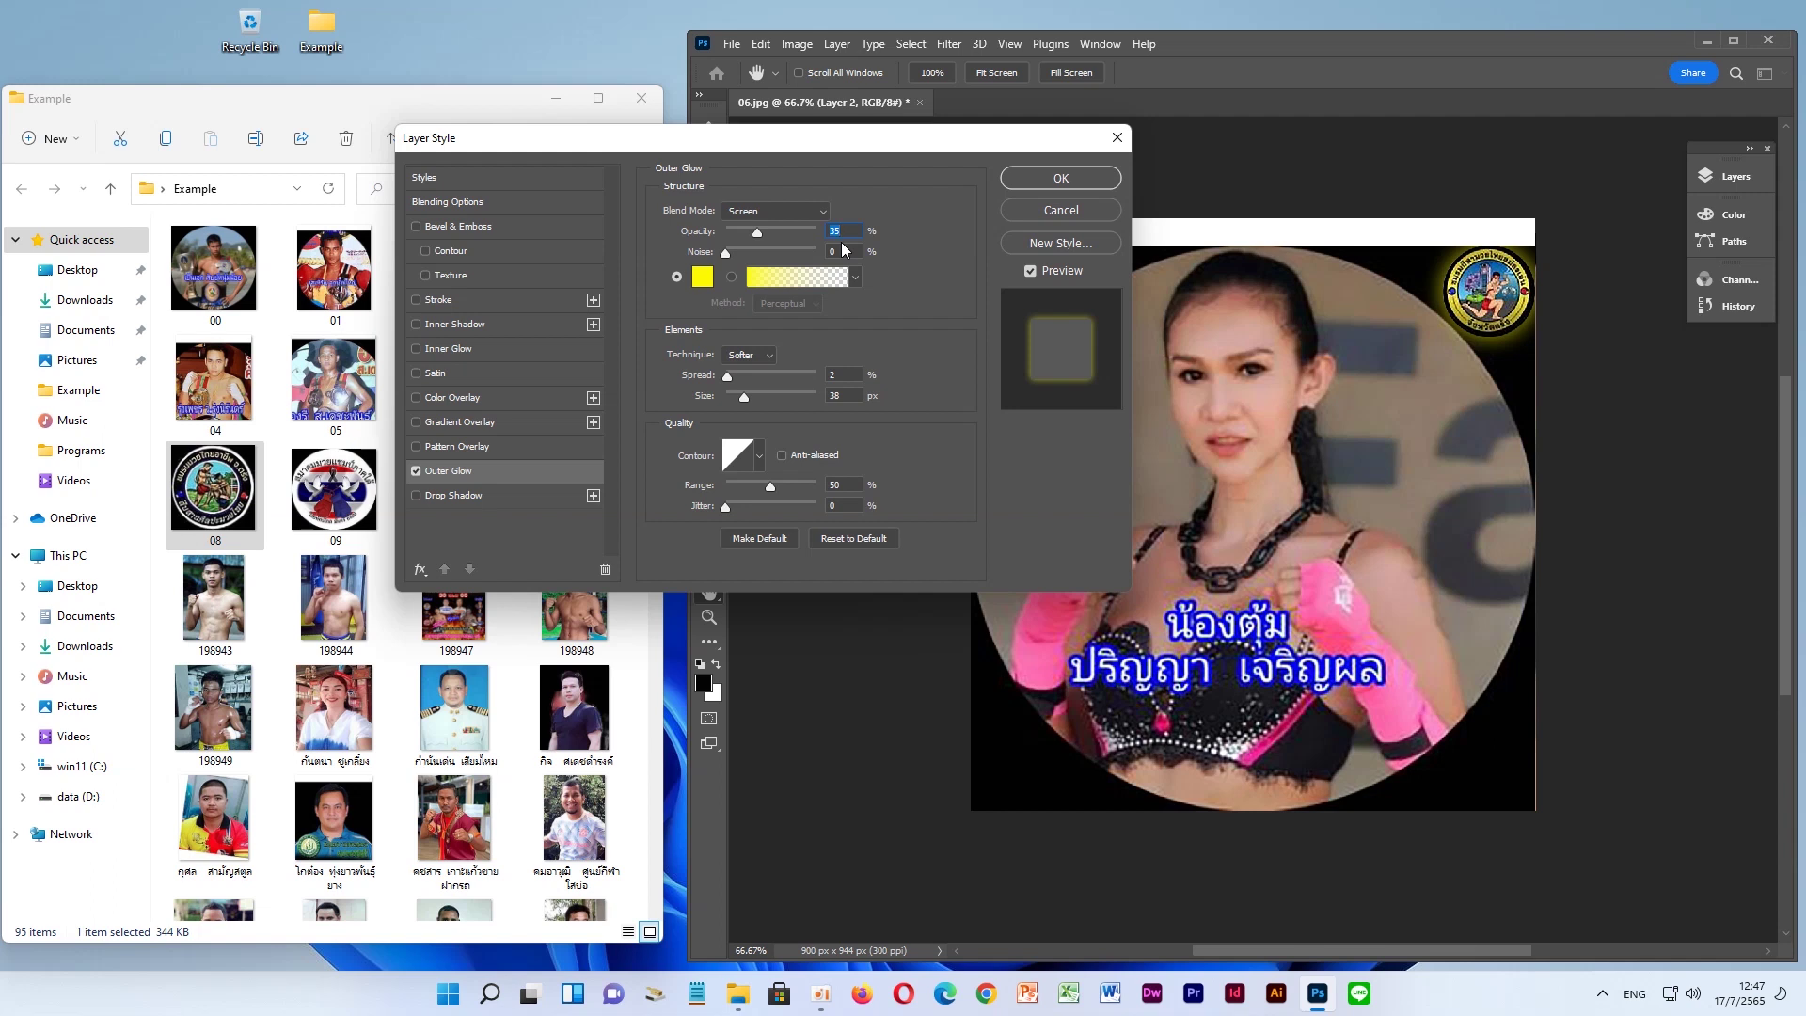
drag(754, 233, 744, 234)
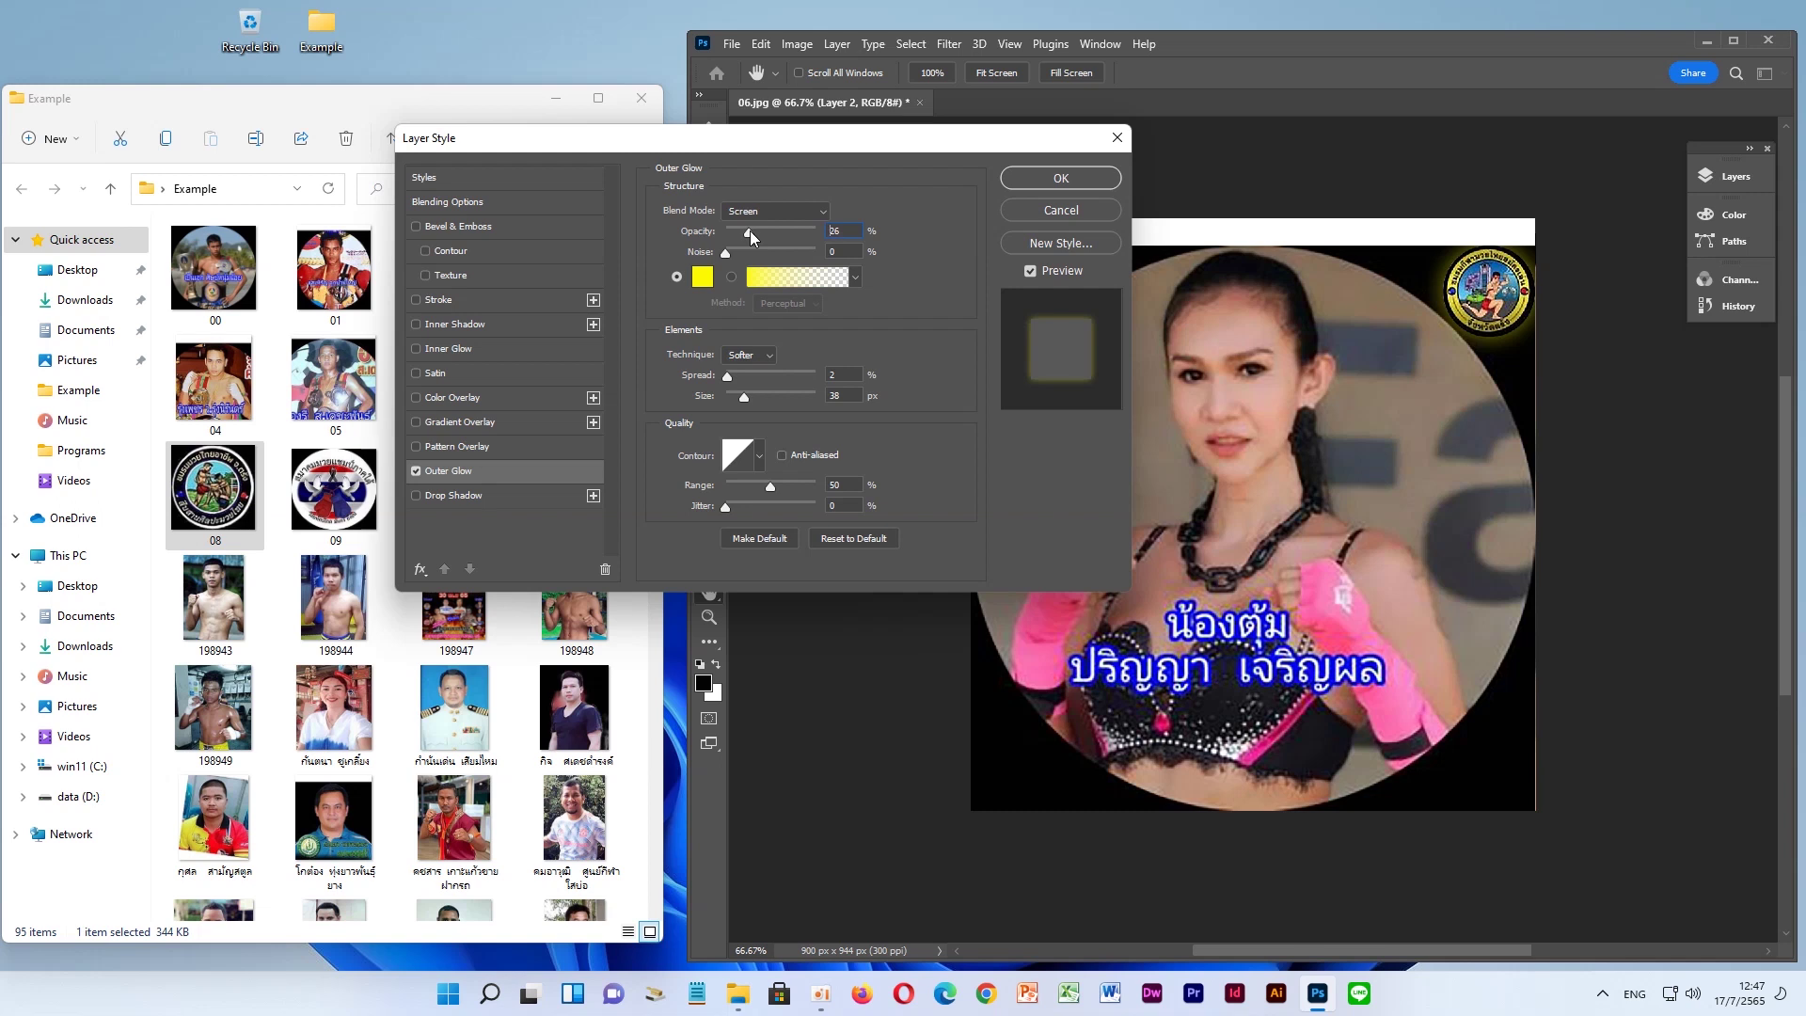
key(Down)
click(741, 399)
click(1053, 178)
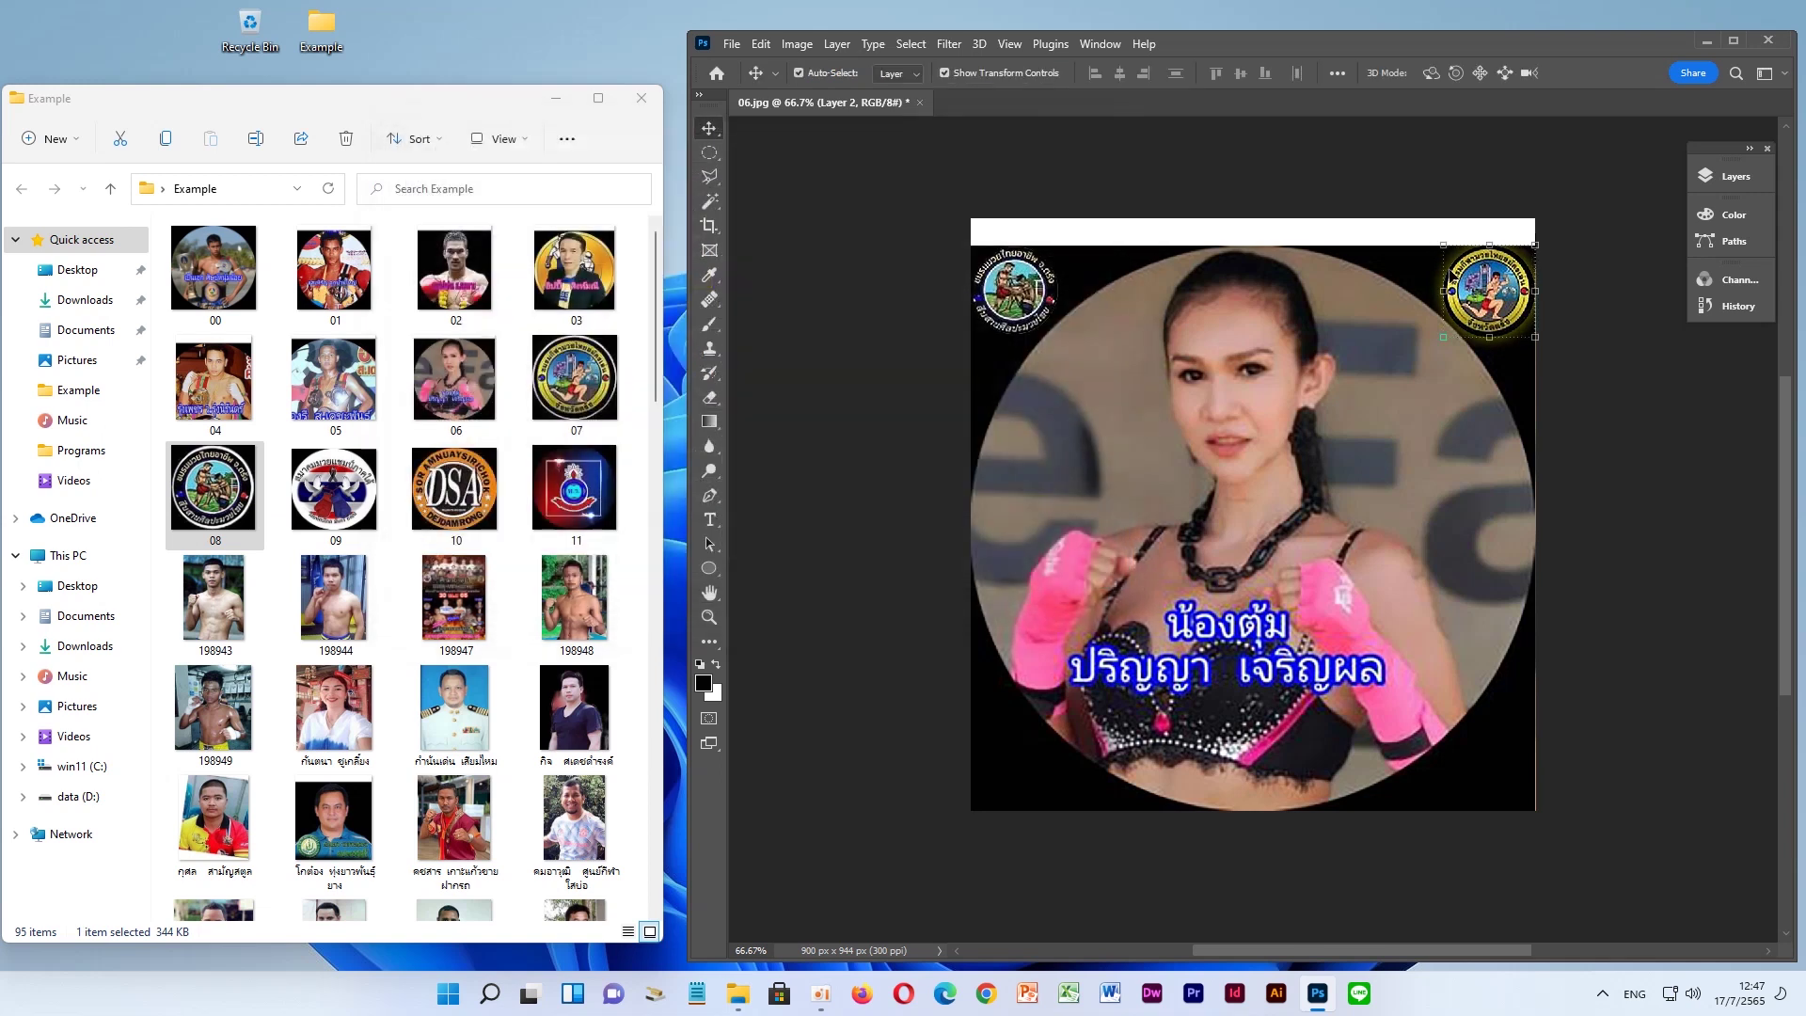
click(1746, 178)
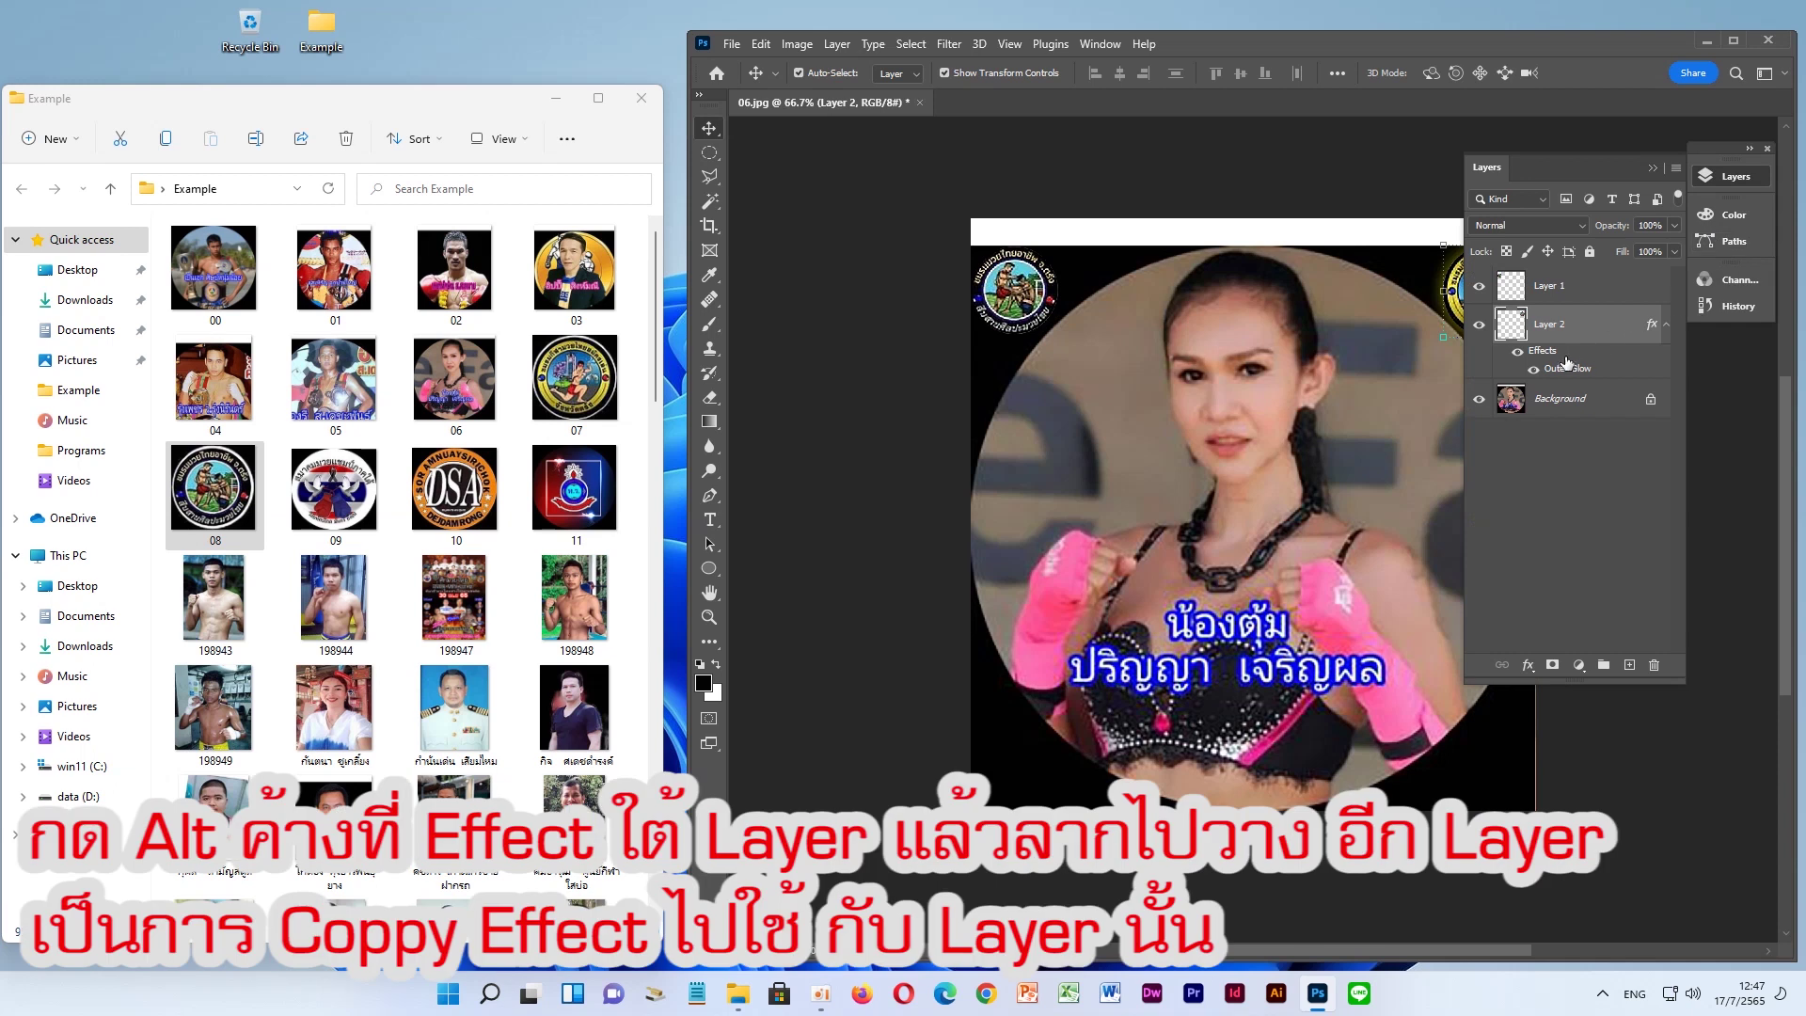
Copy Layer 2's outer glow onto Layer 1, then undo both glows with Ctrl+Z twice
drag(1547, 358, 1544, 292)
mouse_move(1543, 291)
mouse_down()
mouse_move(1548, 371)
mouse_move(1552, 293)
mouse_up()
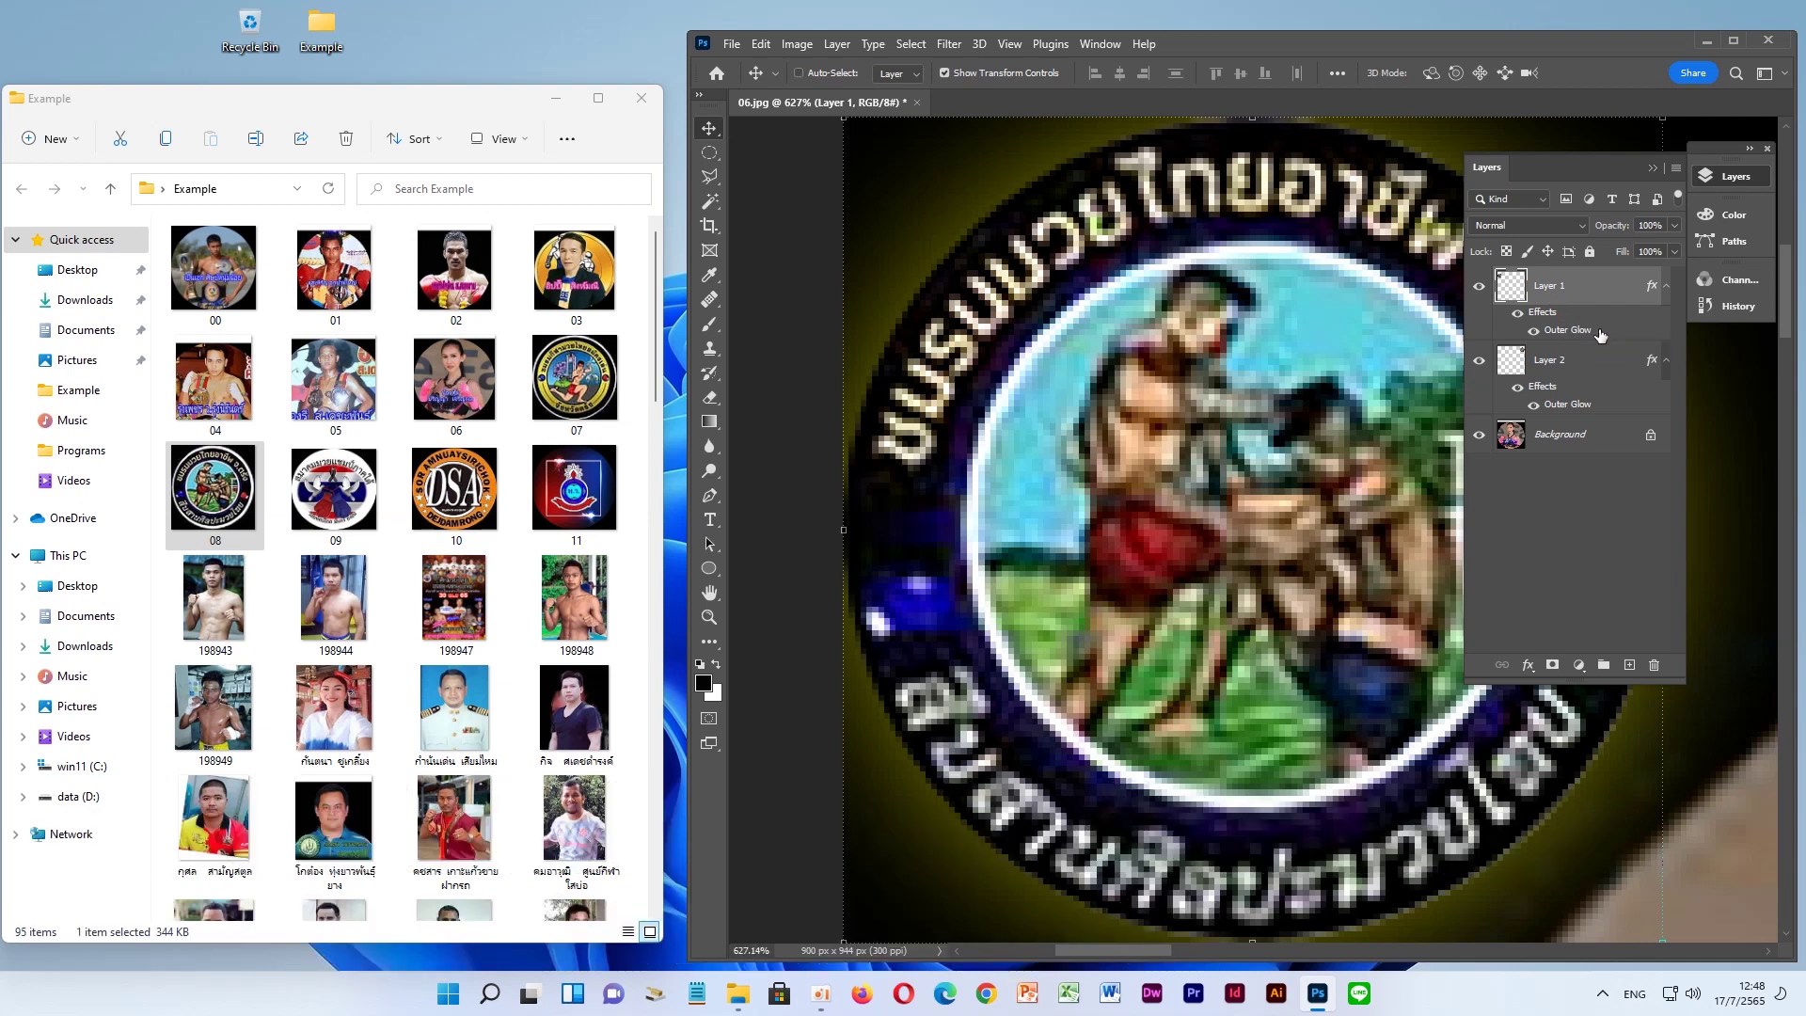
key(ctrl+z)
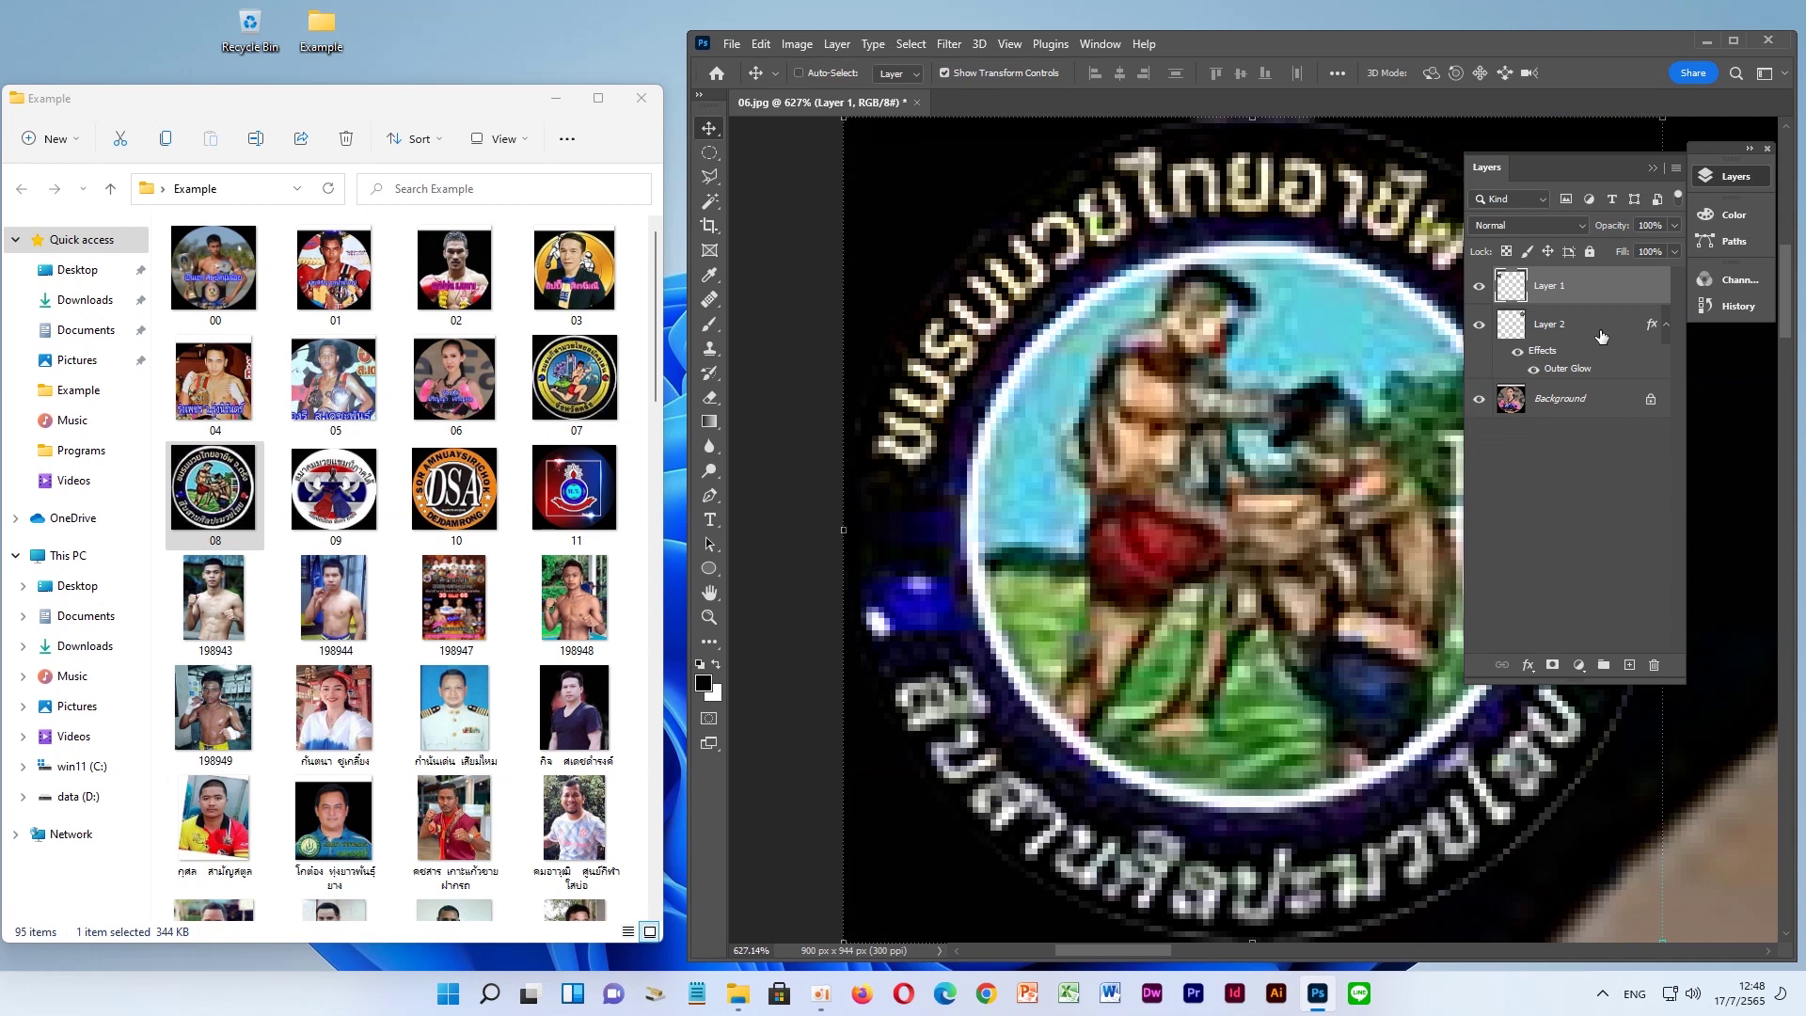
key(ctrl+z)
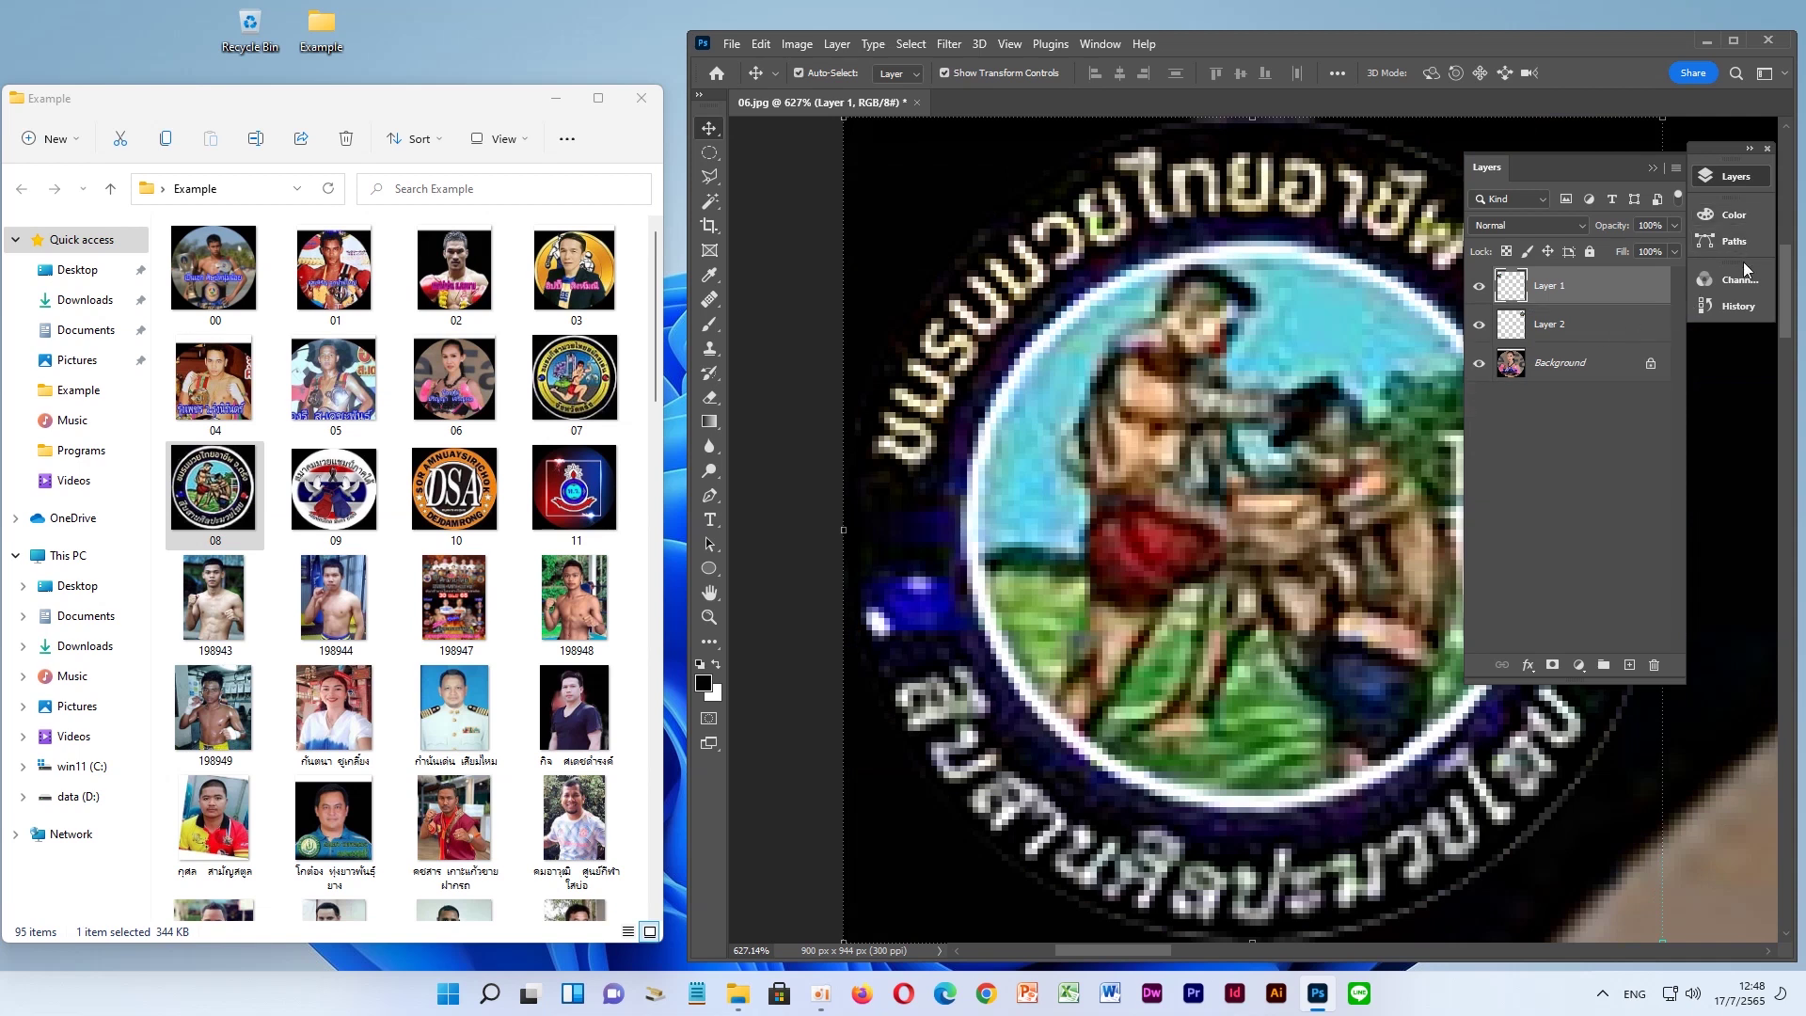
Step back in History to before the badges were moved, and fit the image in the window
click(1738, 306)
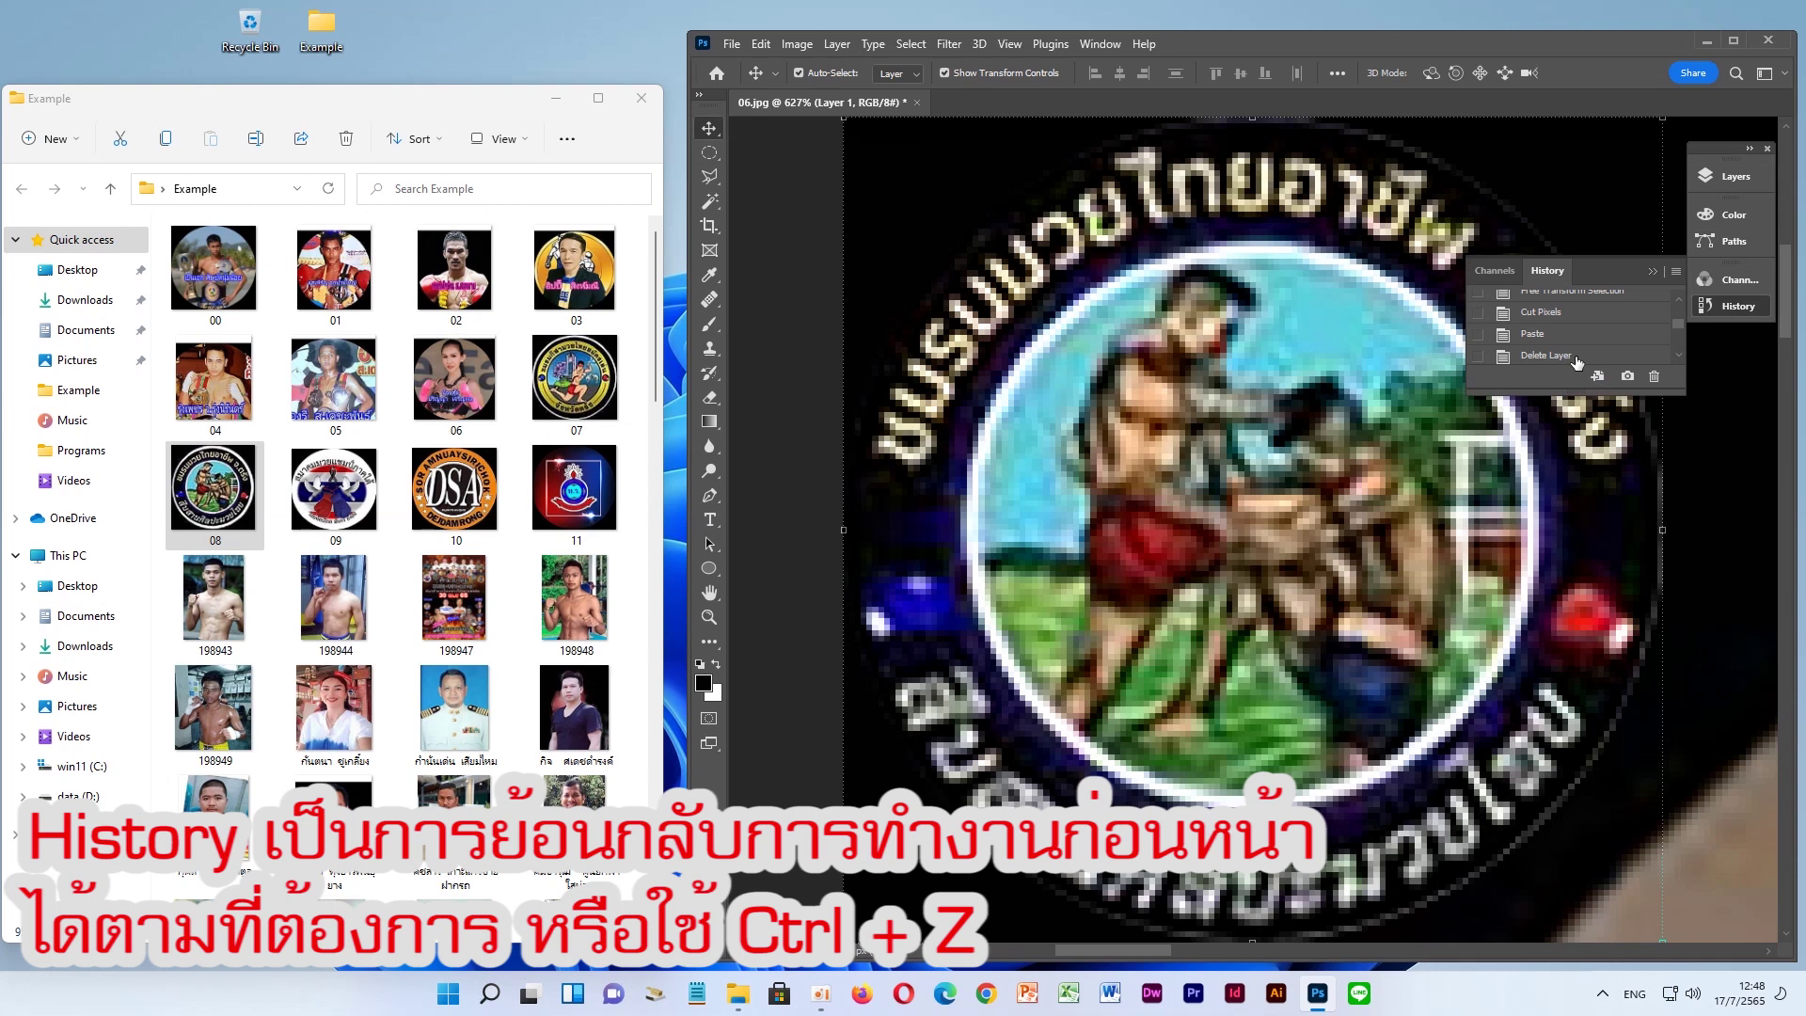
drag(1588, 399, 1595, 811)
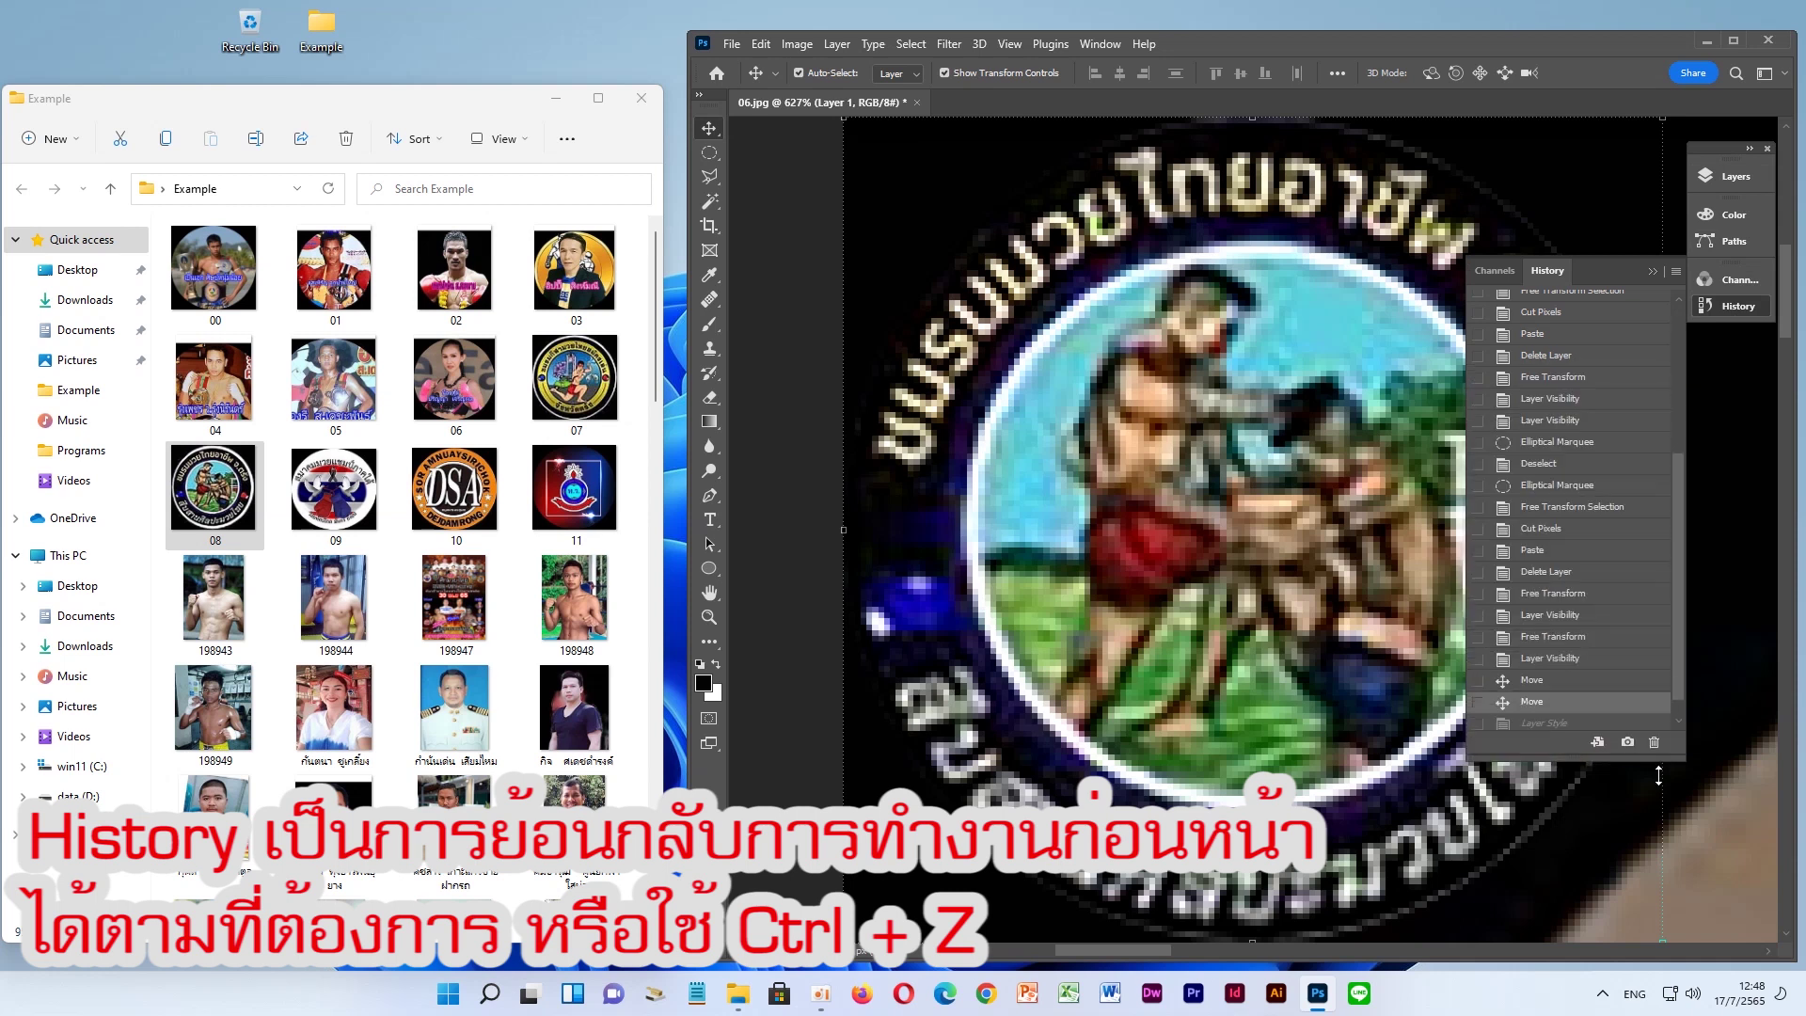
click(1570, 712)
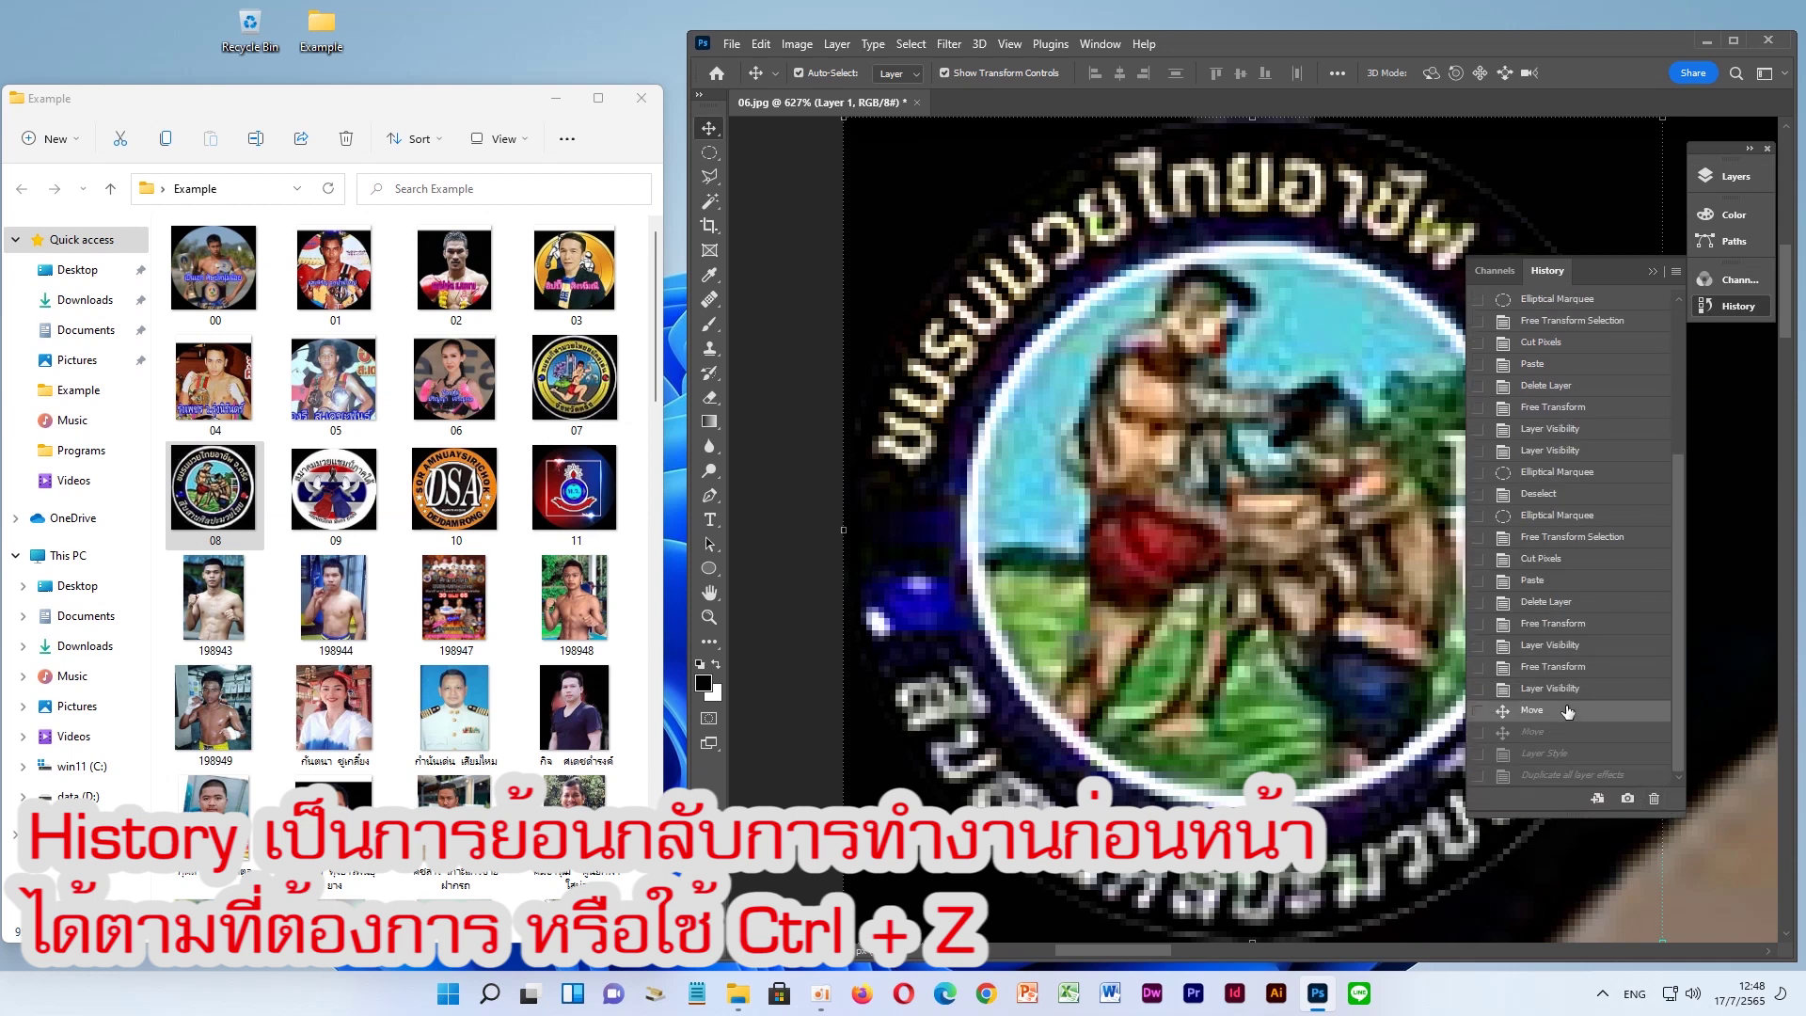
click(1564, 690)
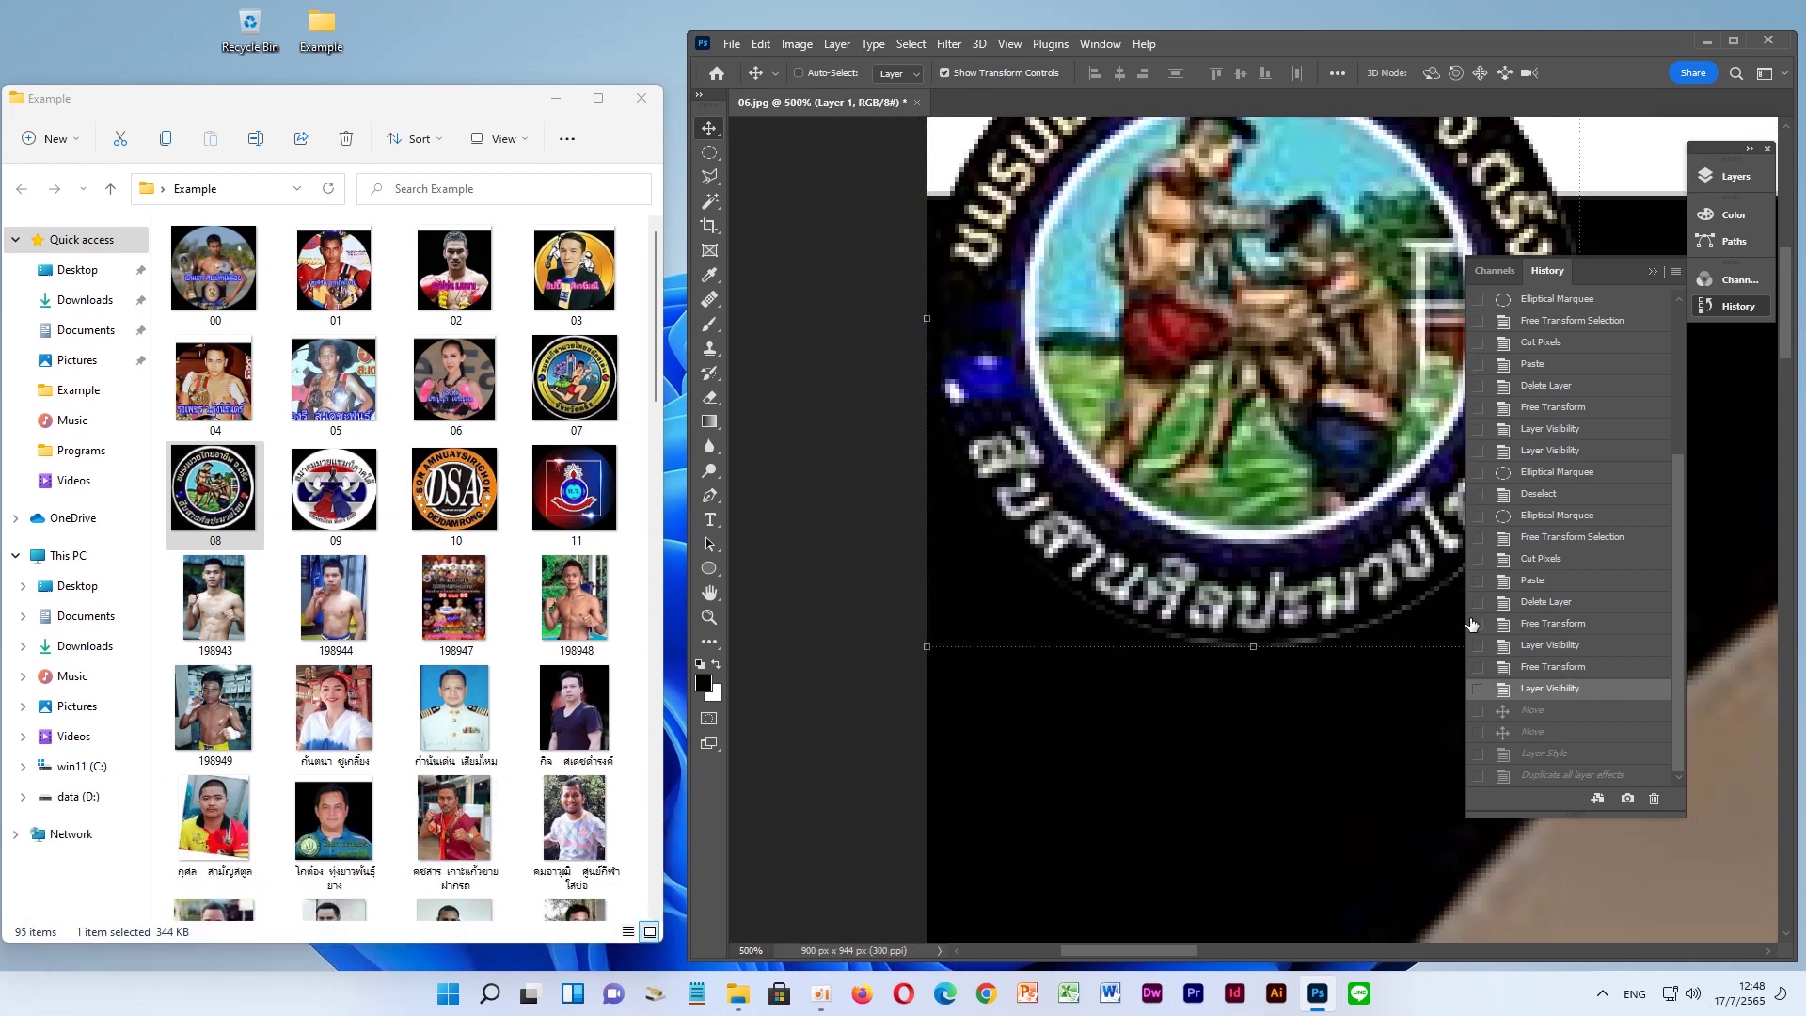
key(ctrl+minus)
key(ctrl+minus)
key(ctrl+minus)
key(ctrl+minus)
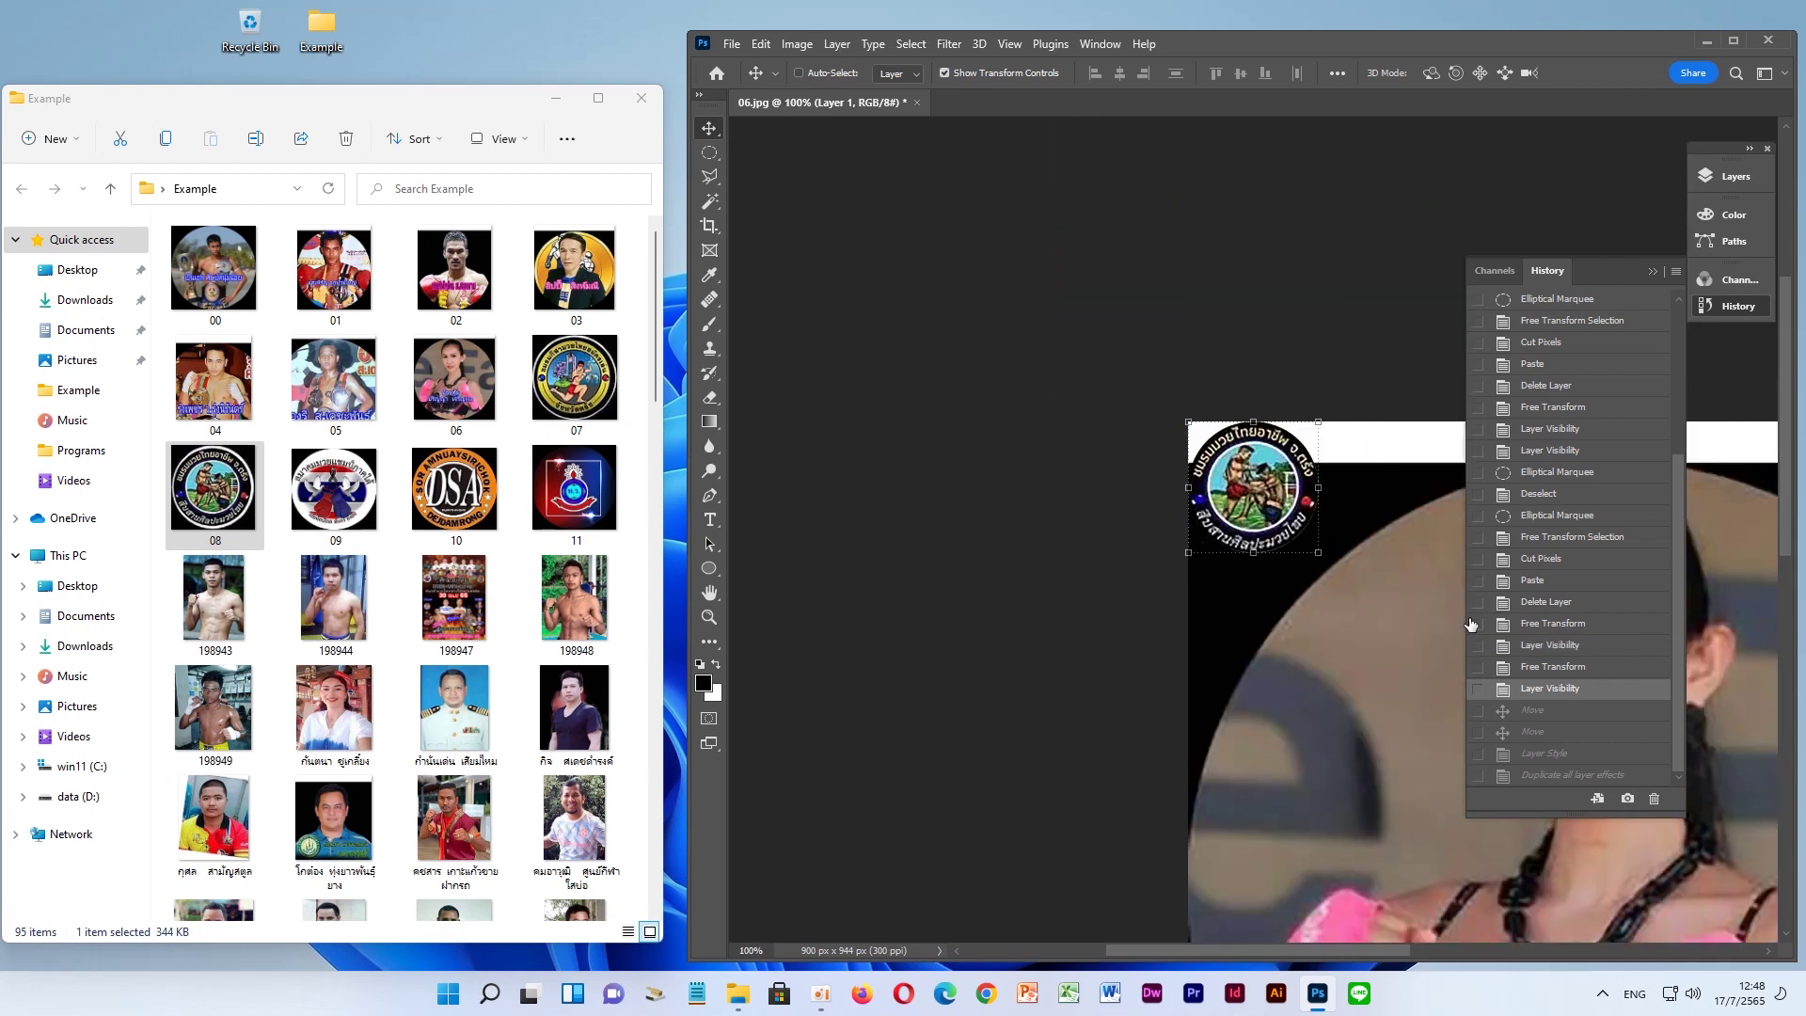
key(ctrl+0)
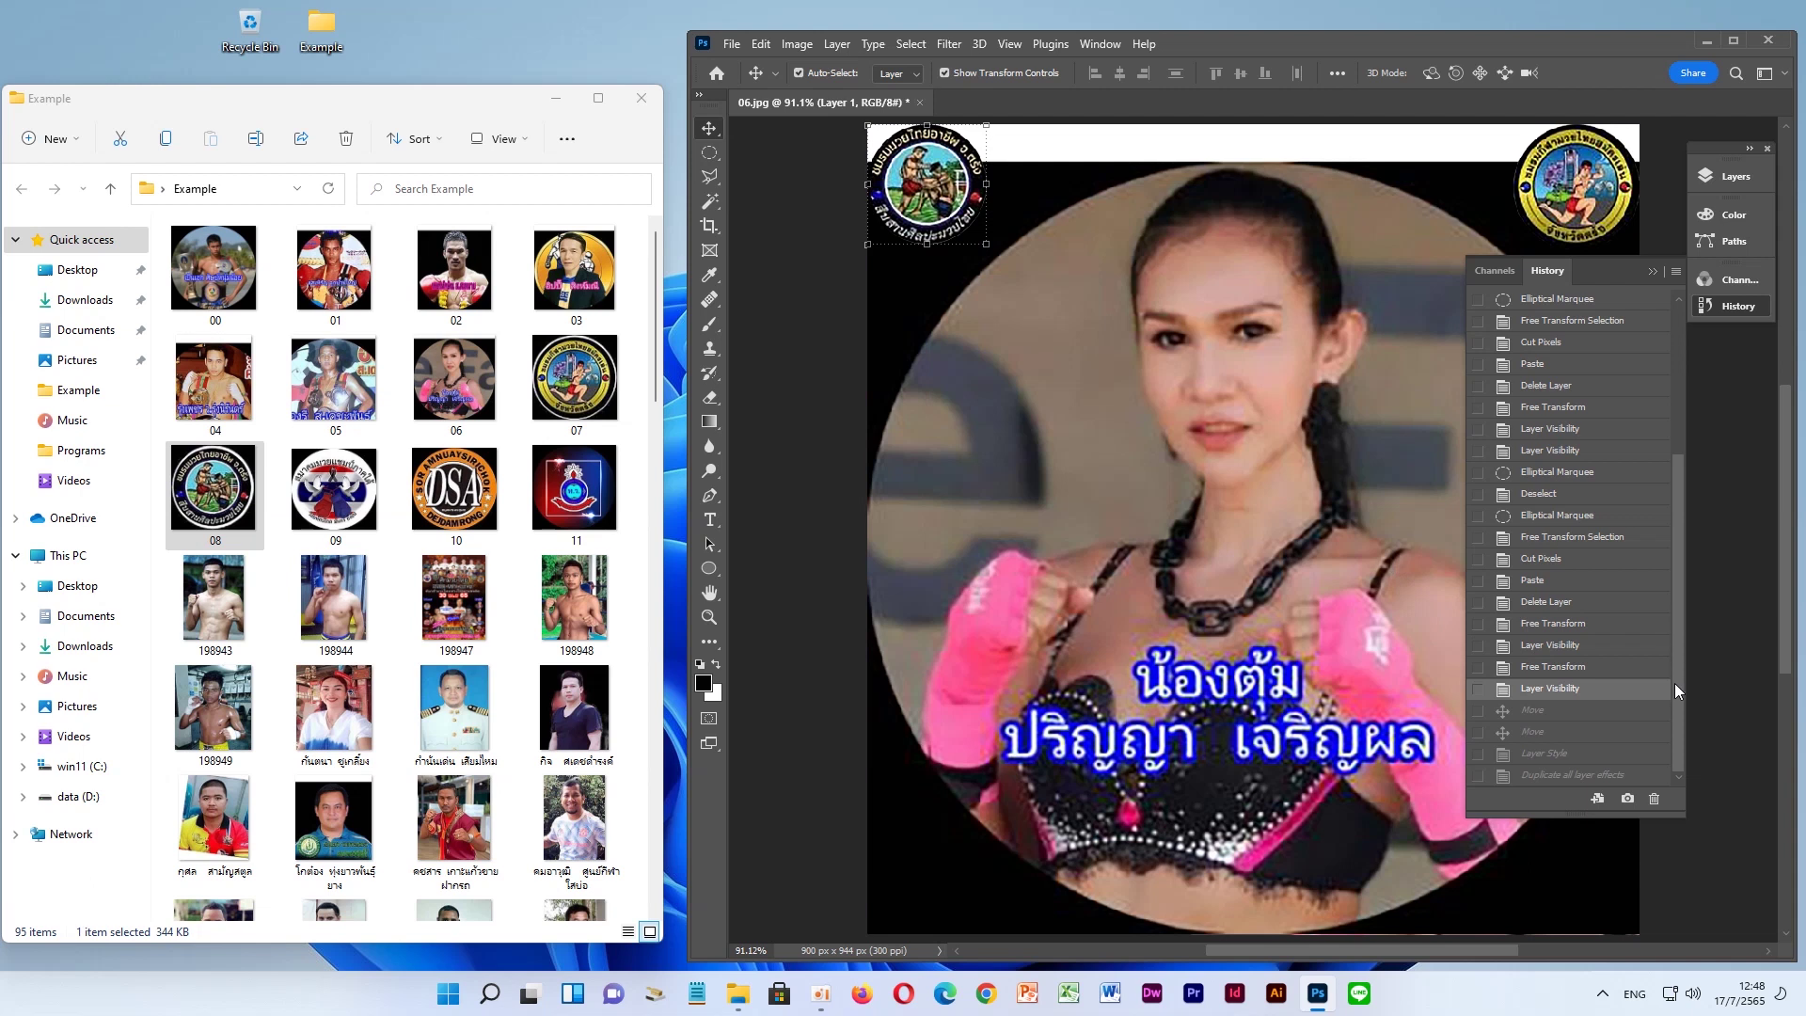
Settle on the Layer Style history state where only Layer 2 keeps its outer glow
click(1597, 777)
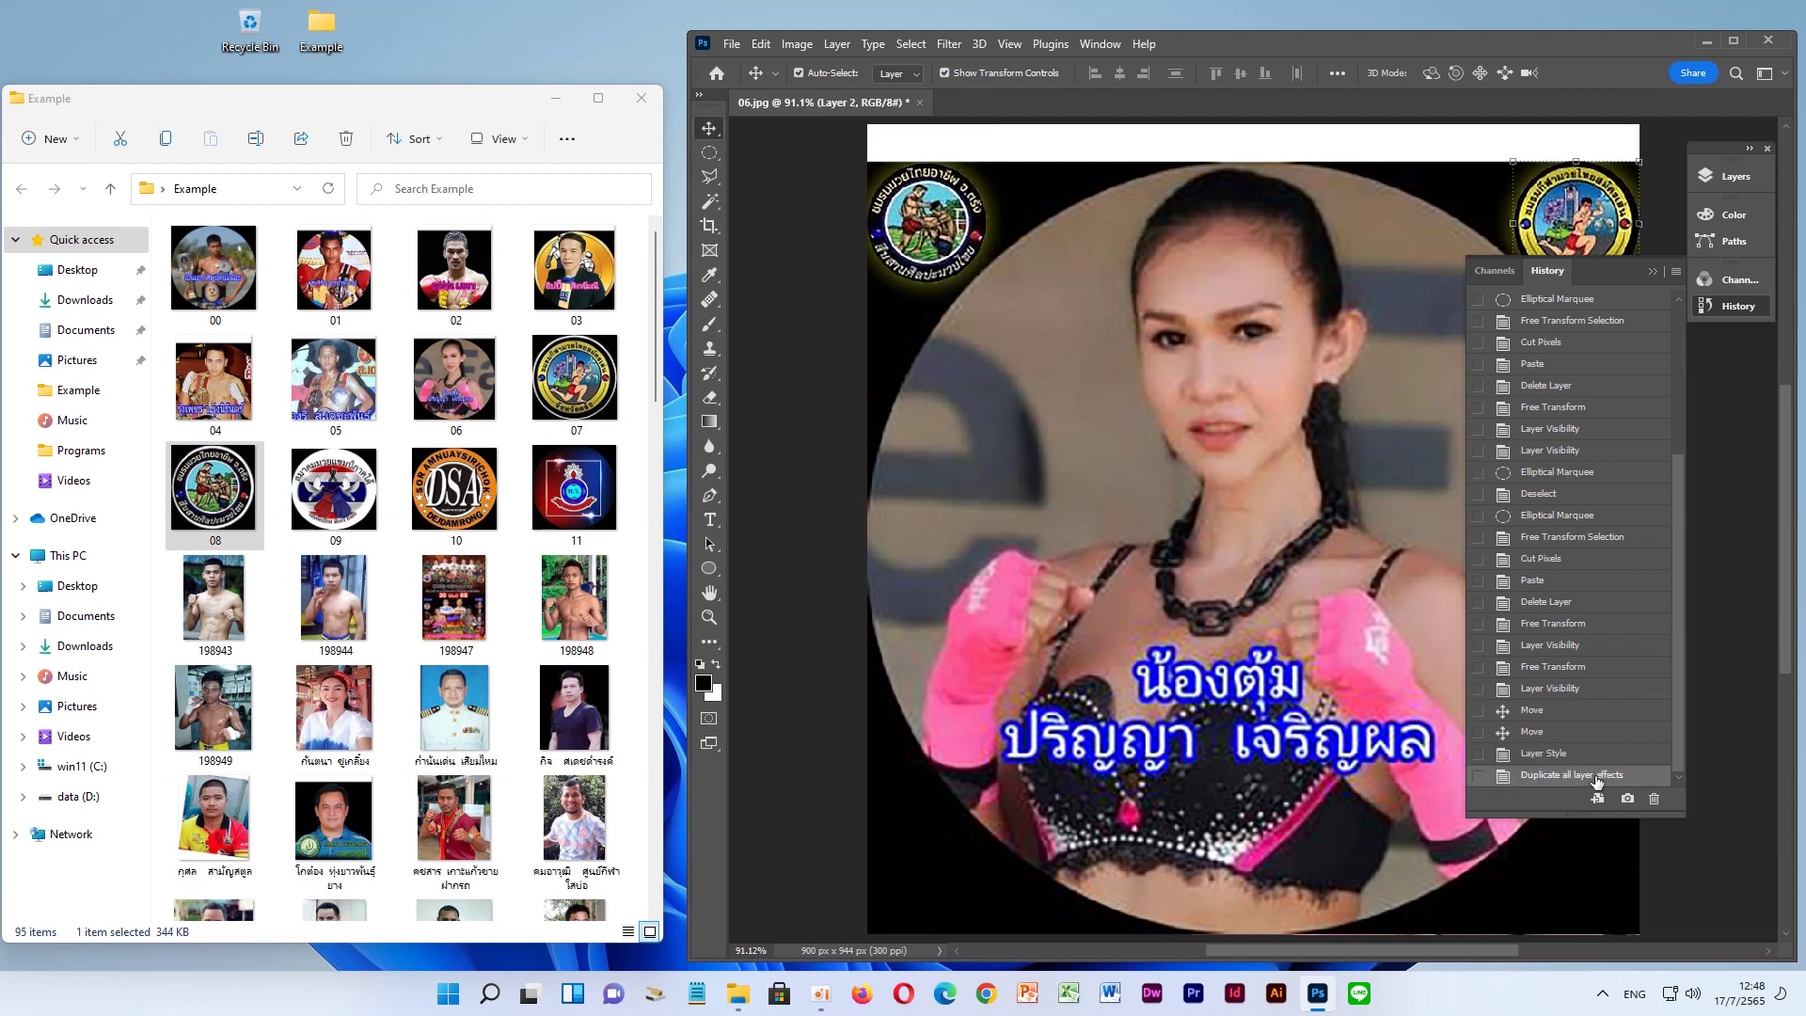
click(1550, 756)
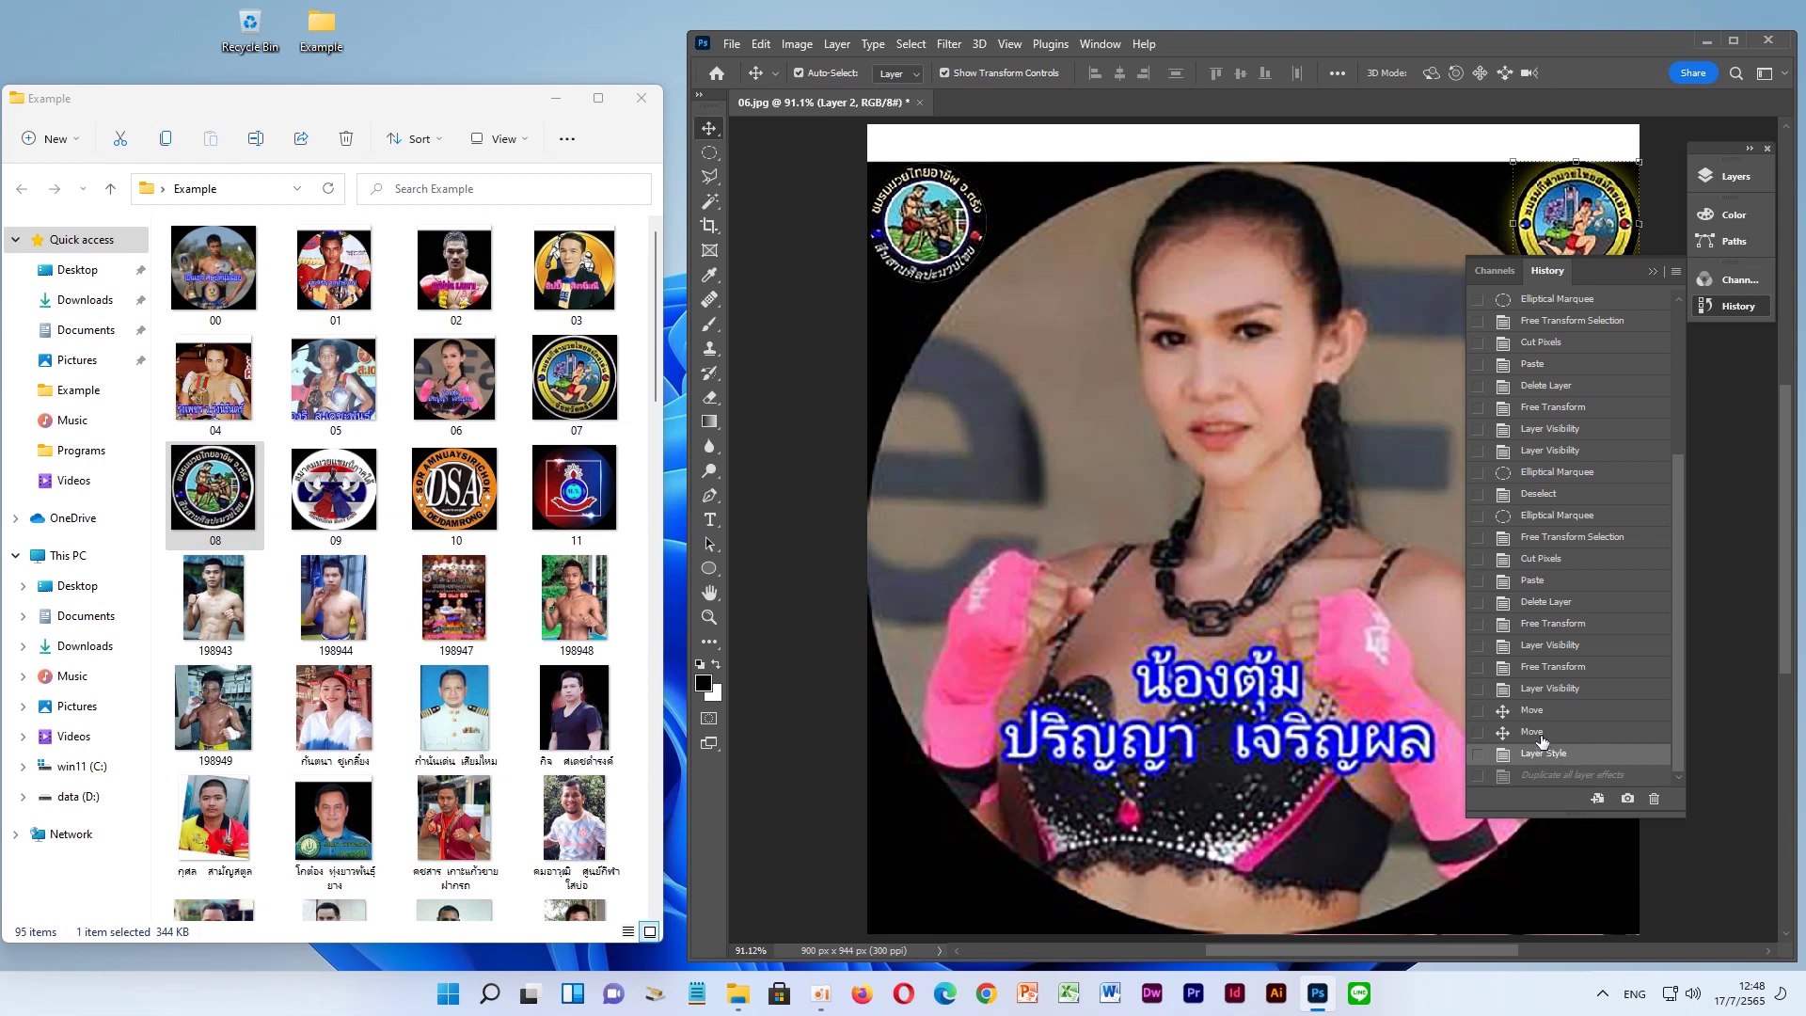
click(1542, 735)
click(1550, 756)
click(1736, 177)
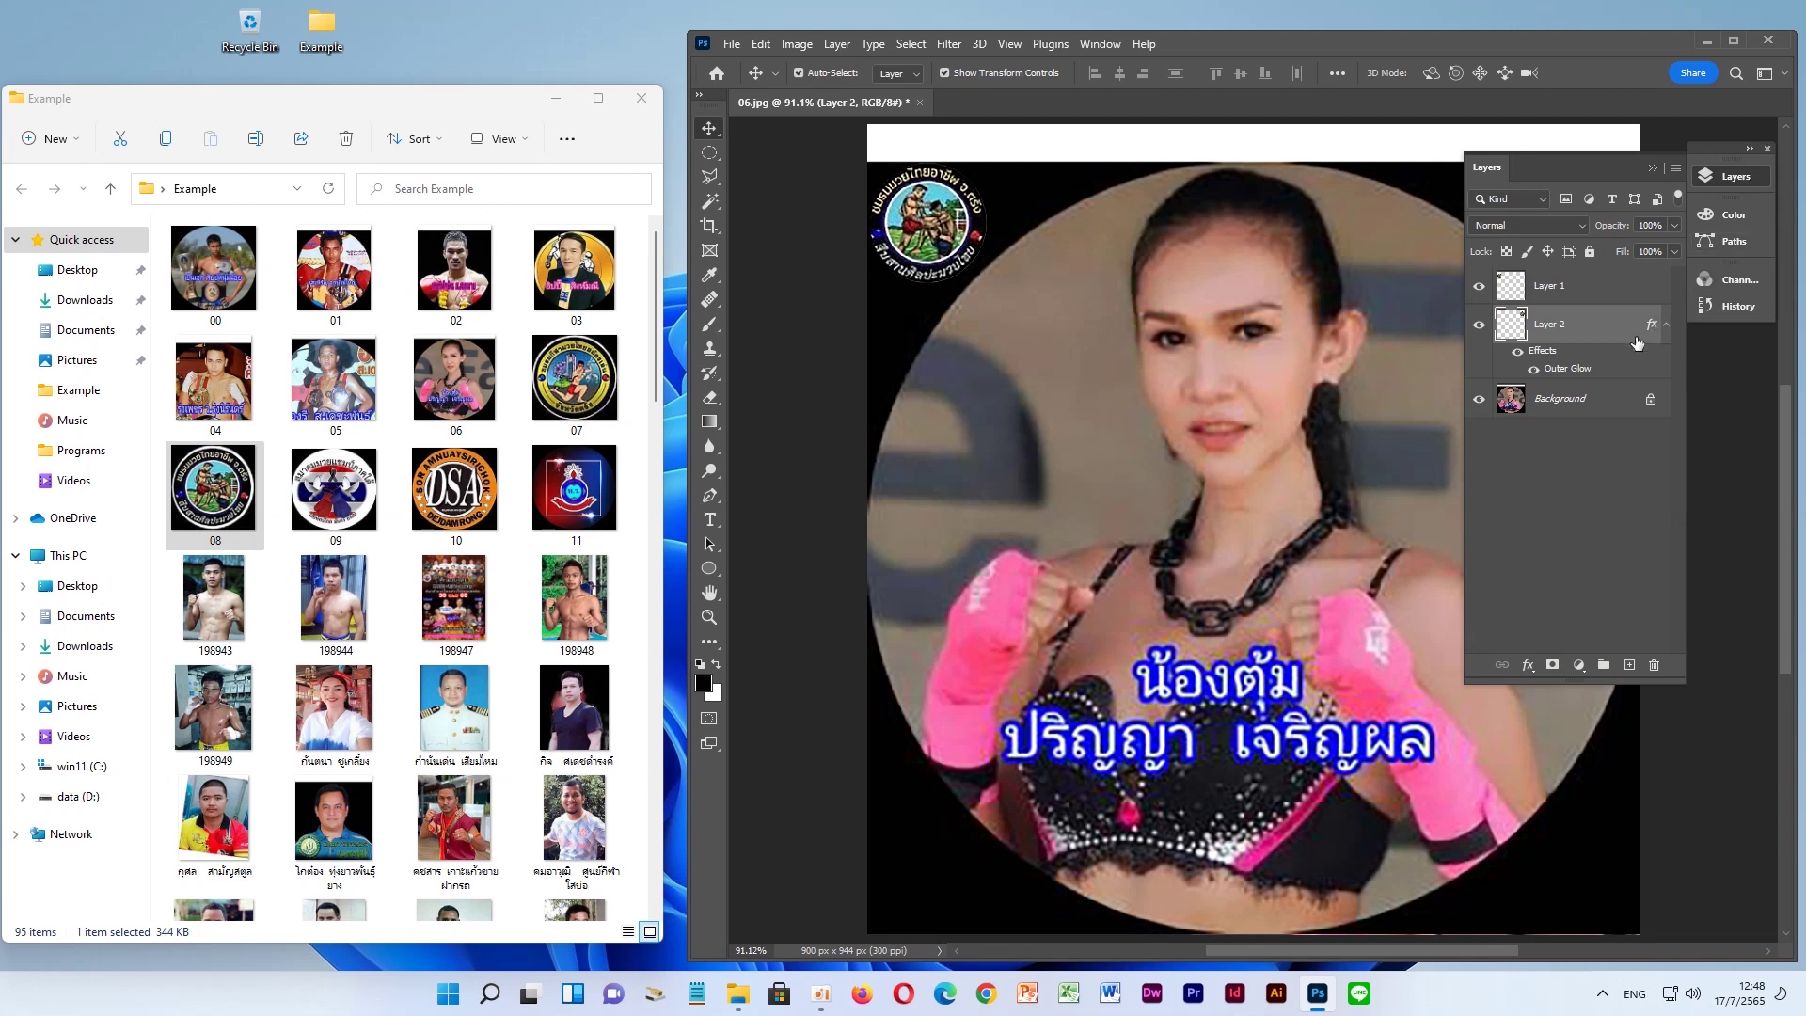
Copy the outer glow from Layer 2 onto Layer 1 and fit the image in the window
drag(1551, 357, 1552, 294)
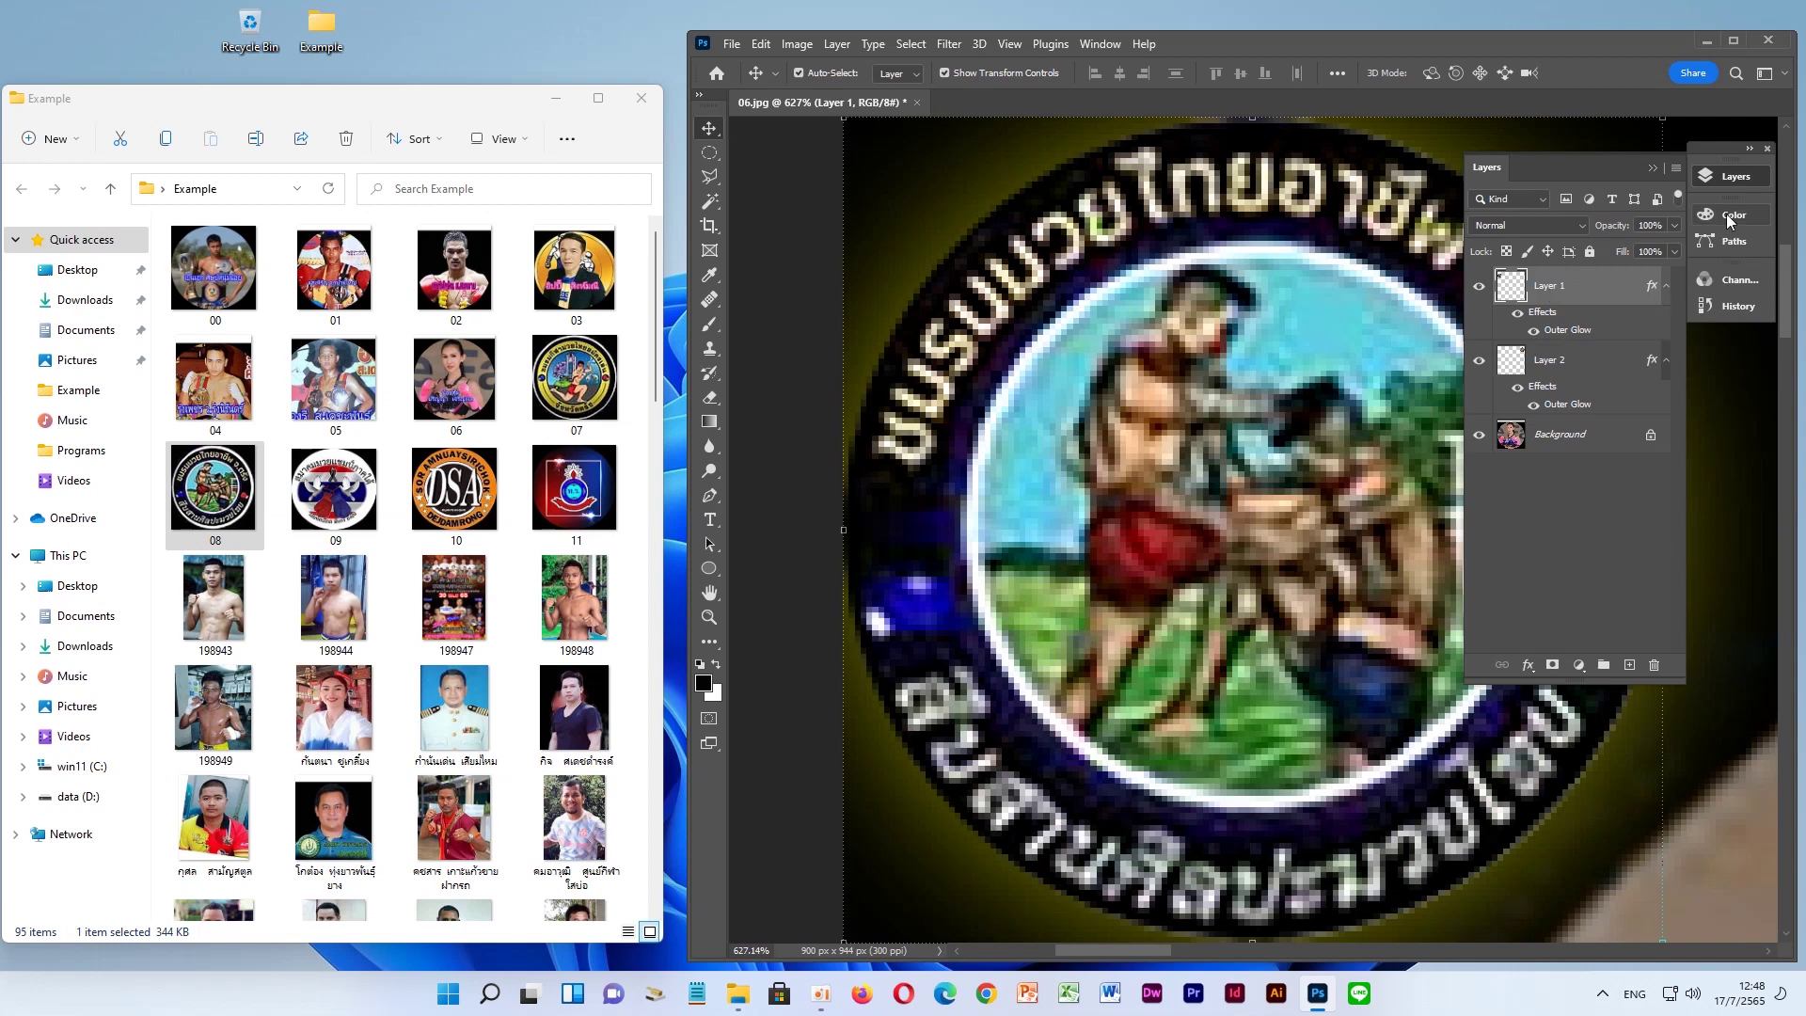
click(1723, 177)
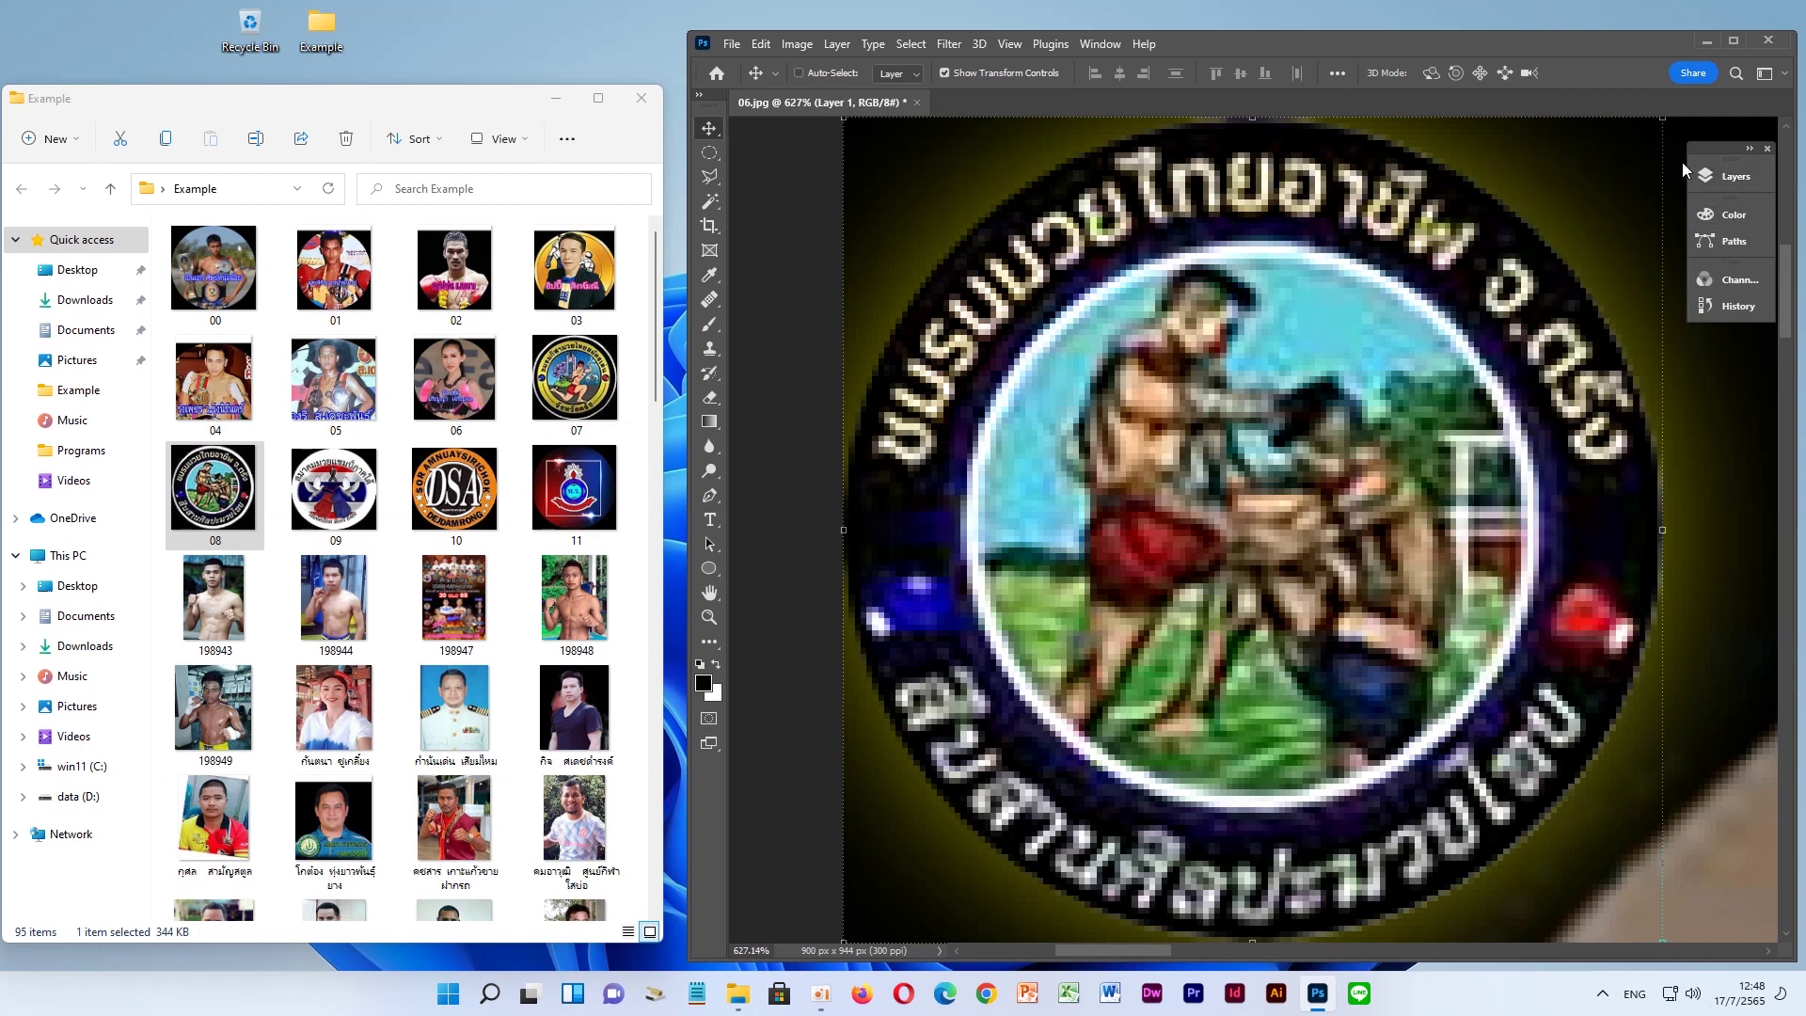
key(ctrl+0)
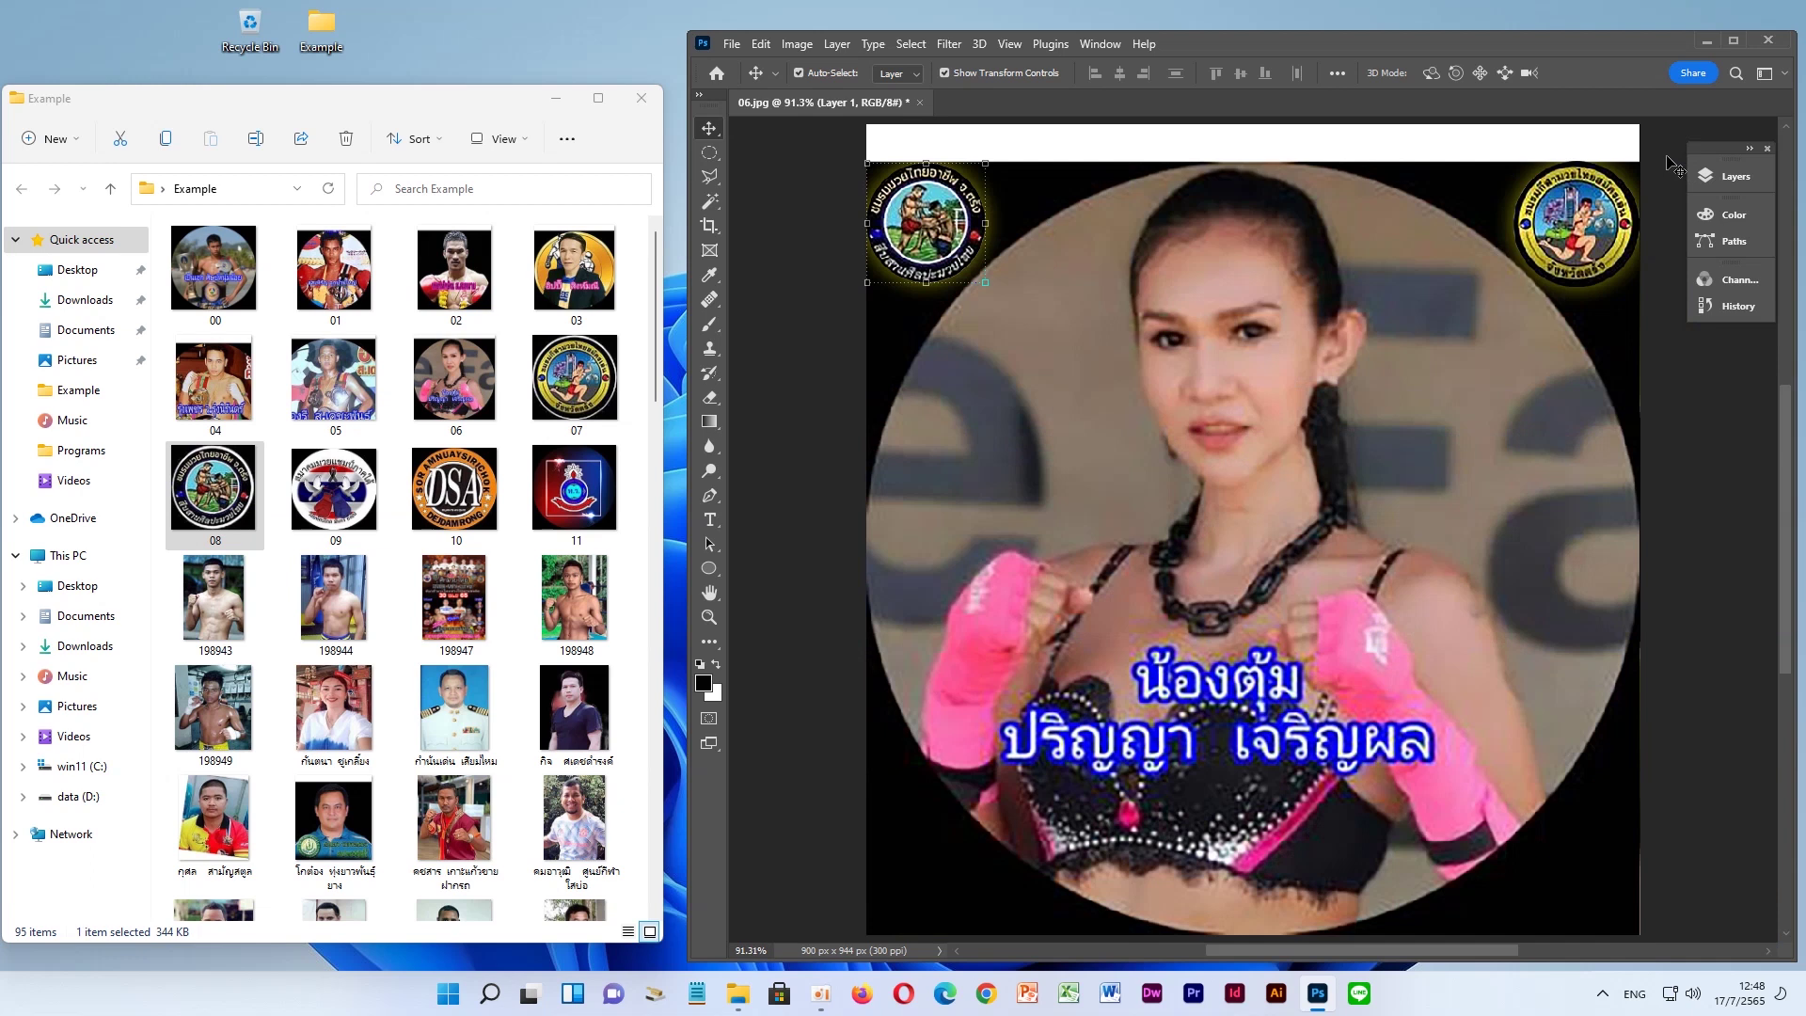
Nudge the right-hand badge down slightly, then select the left-hand badge
click(1583, 197)
drag(1581, 194, 1581, 195)
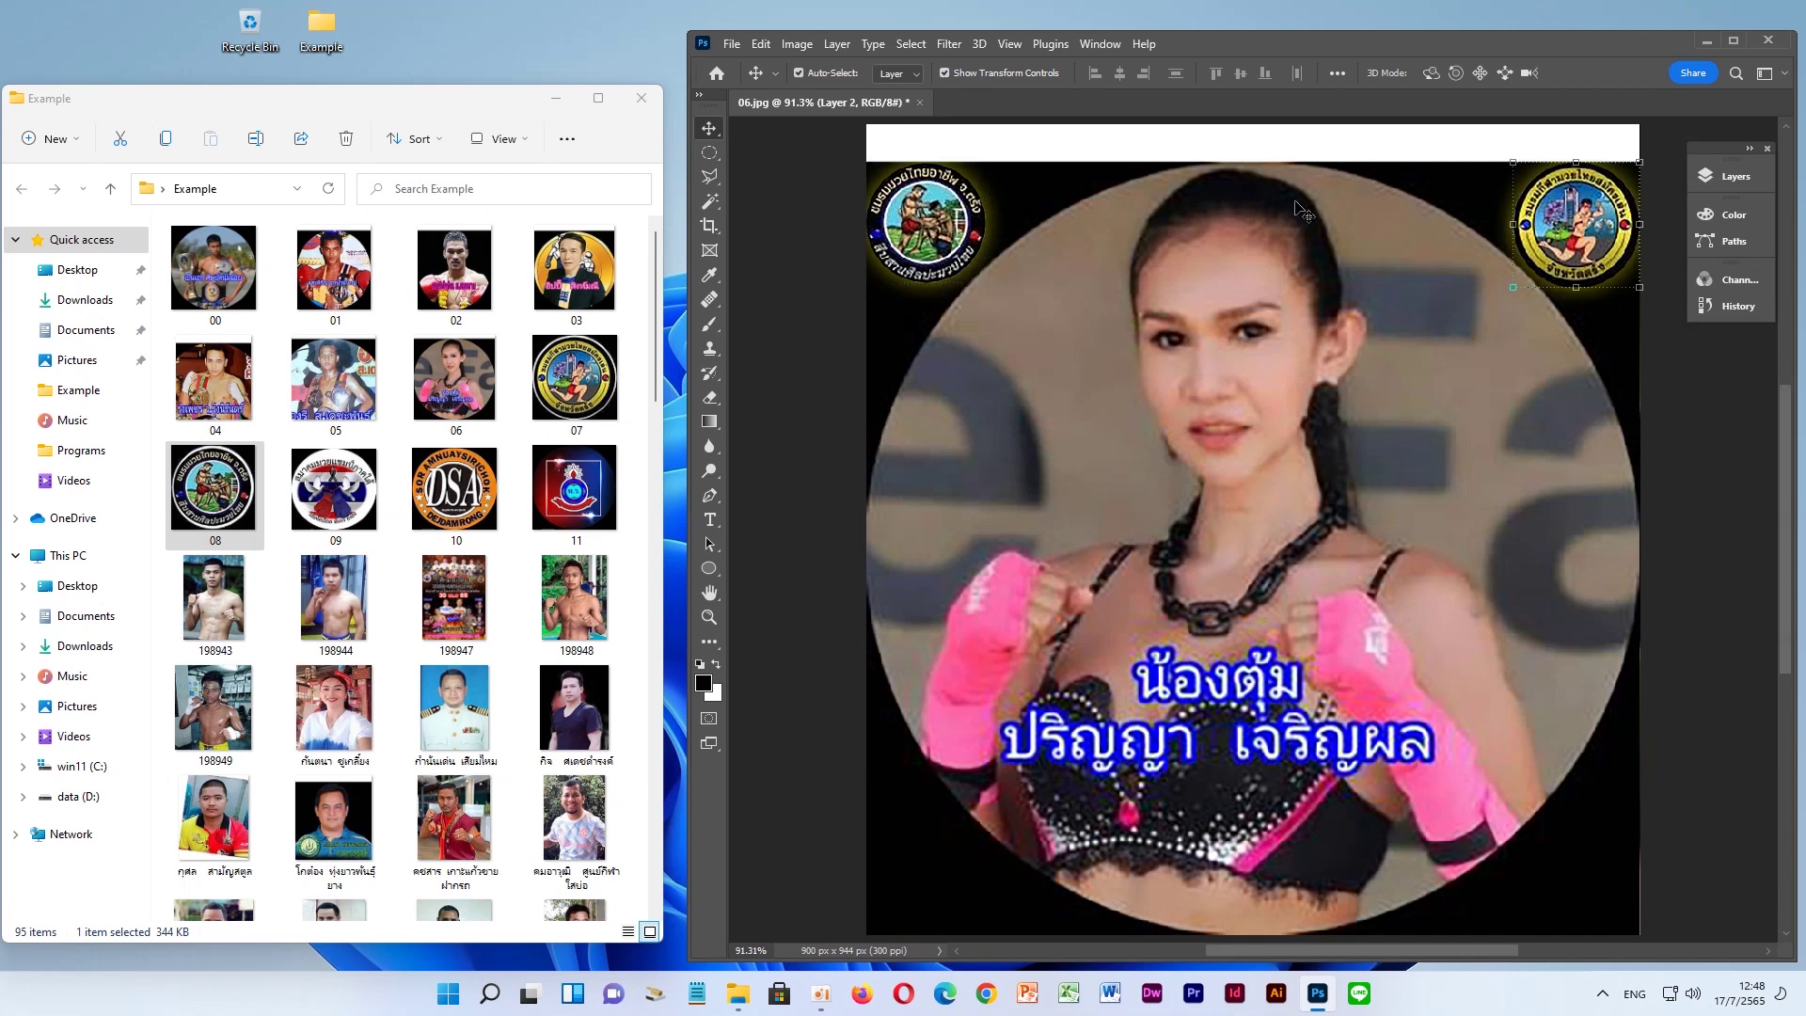
click(945, 242)
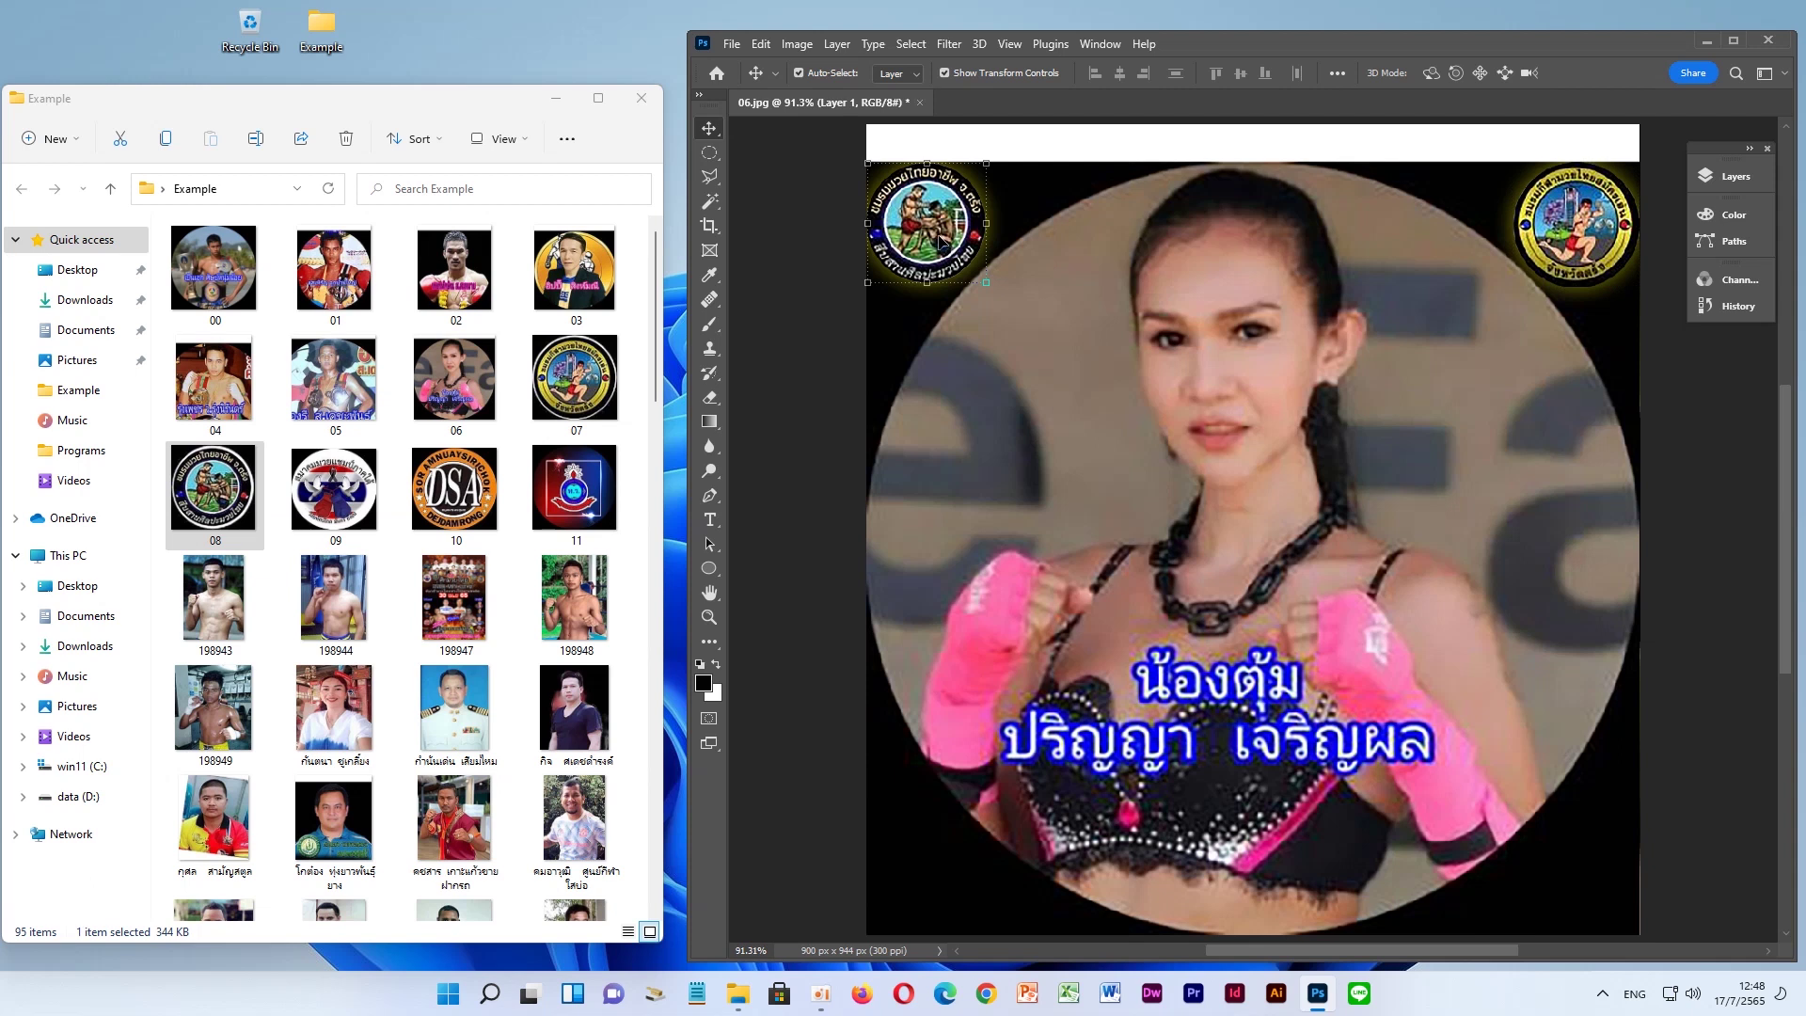
click(1728, 179)
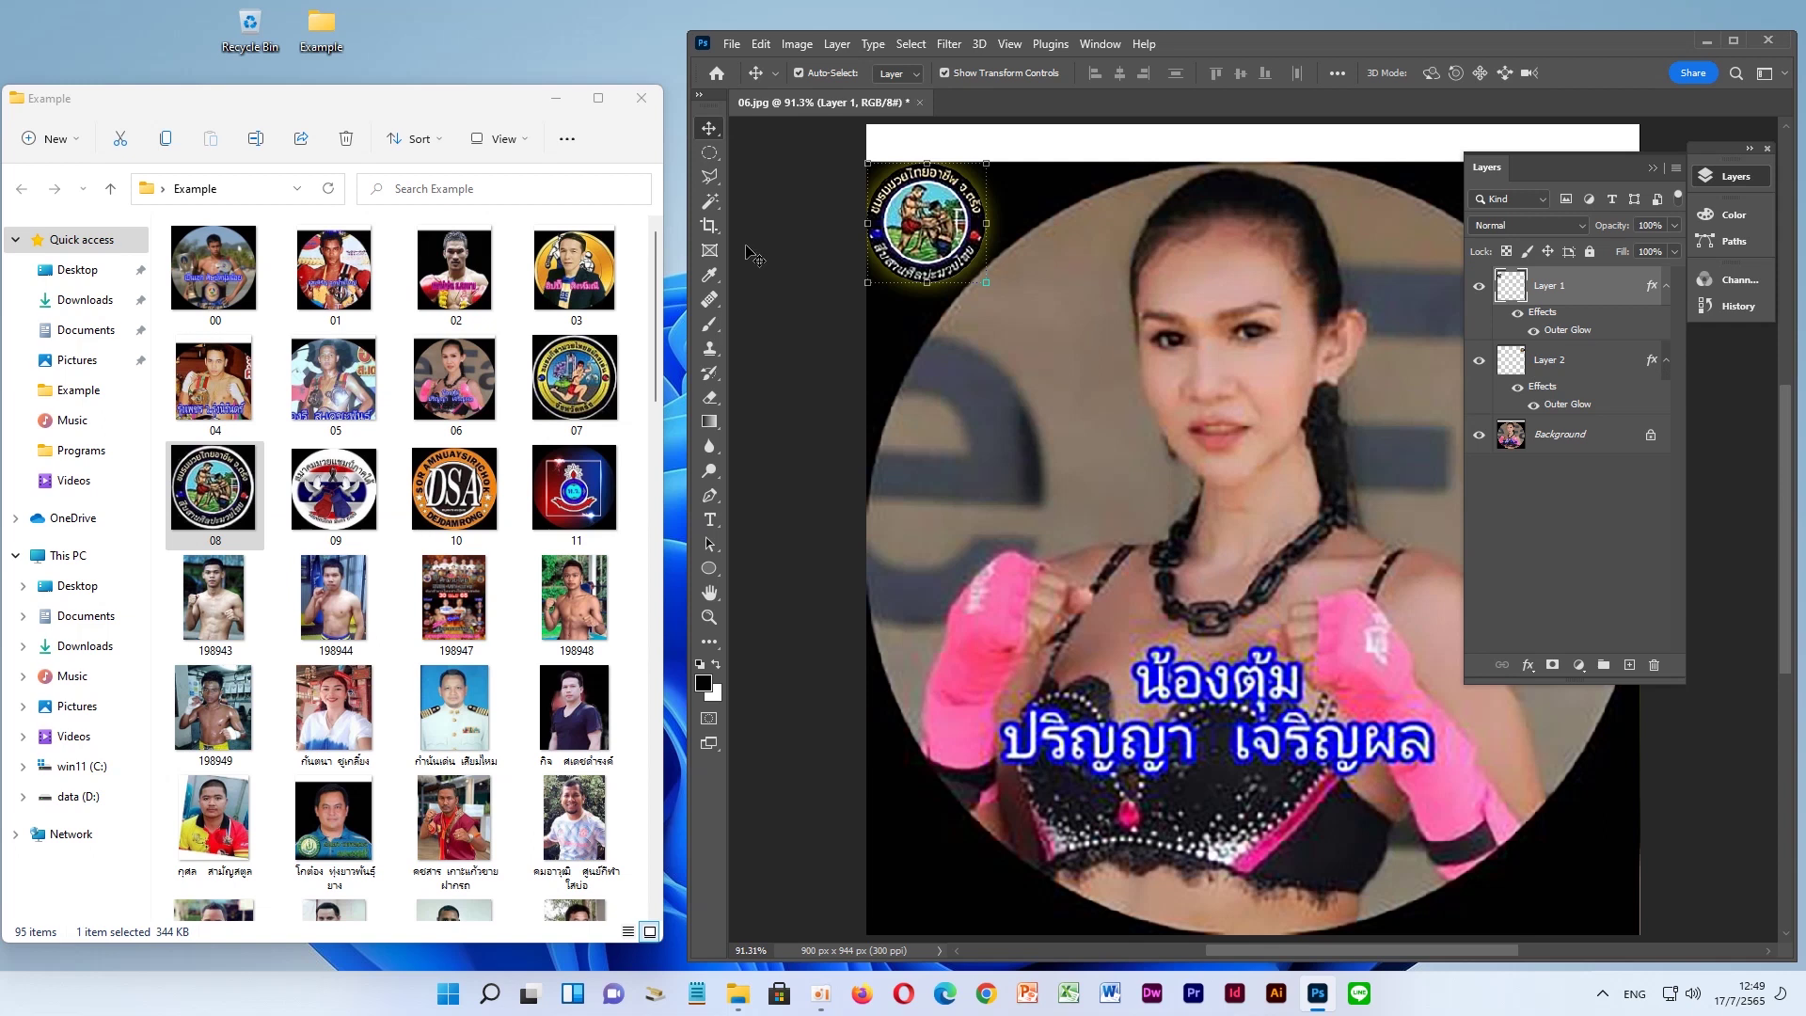
click(710, 226)
Crop off the top white strip, leaving a 900 × 900 px square canvas
drag(1253, 129, 1245, 144)
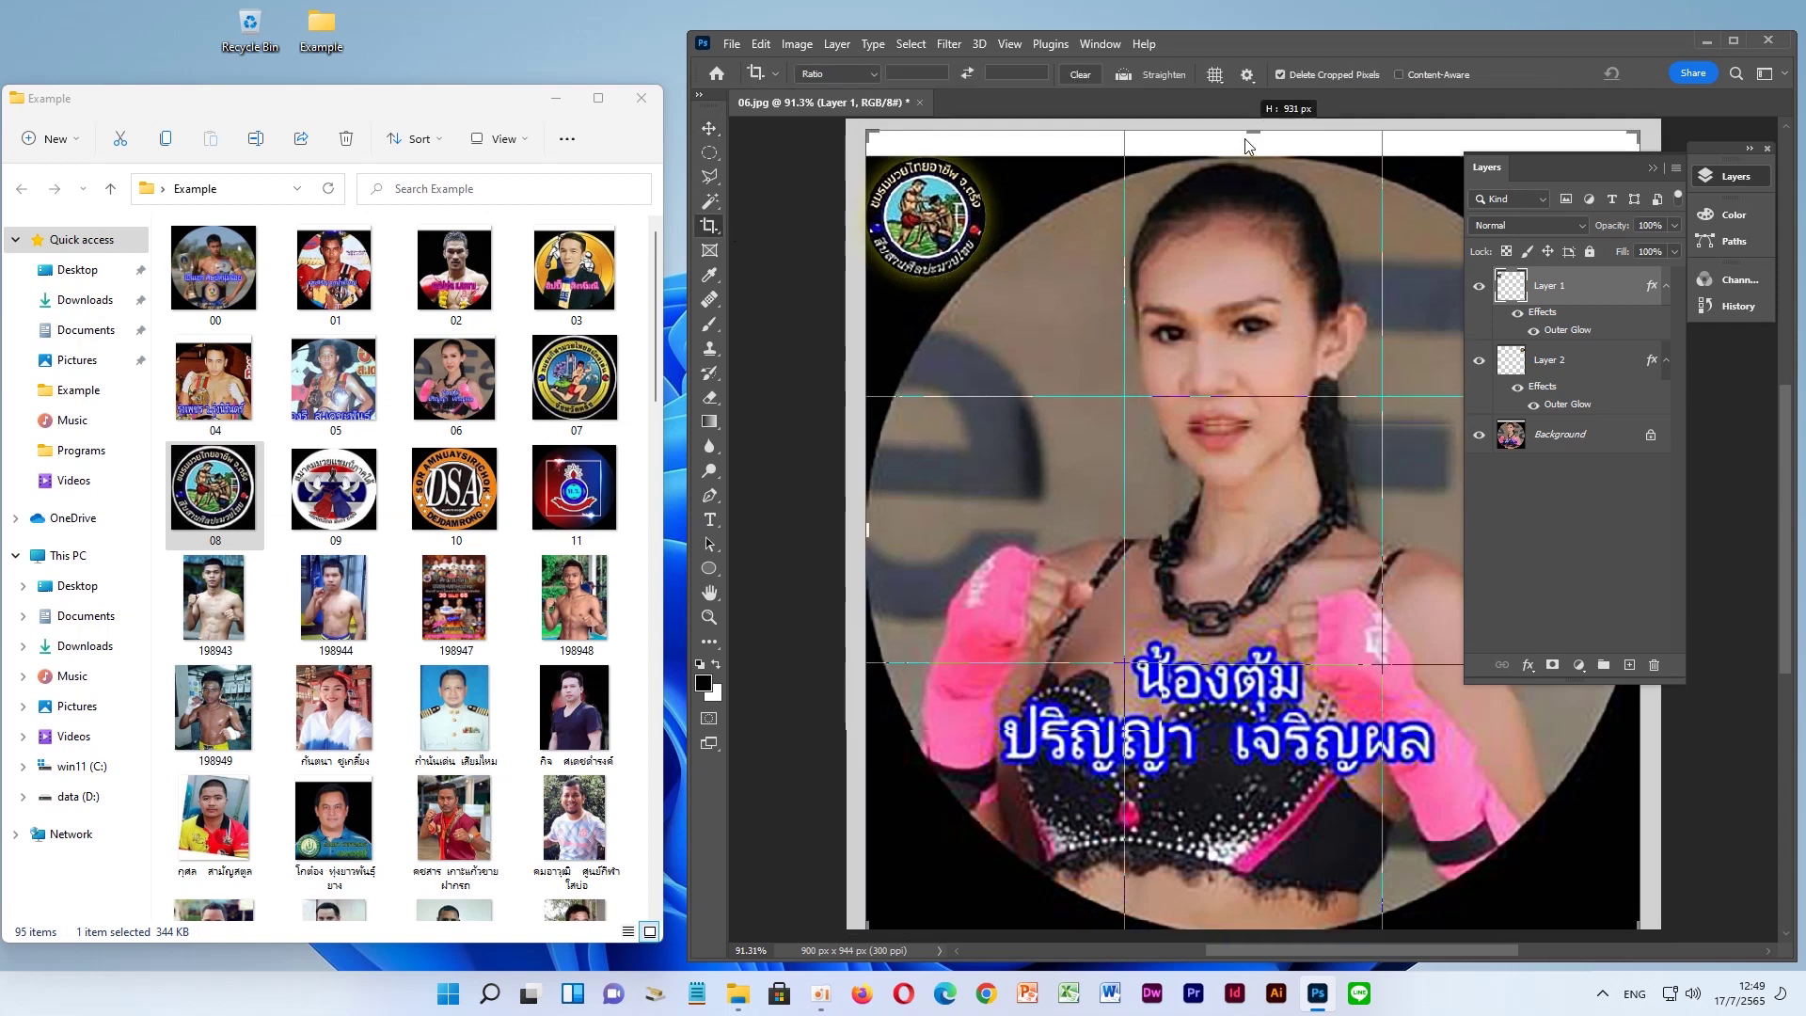
key(Return)
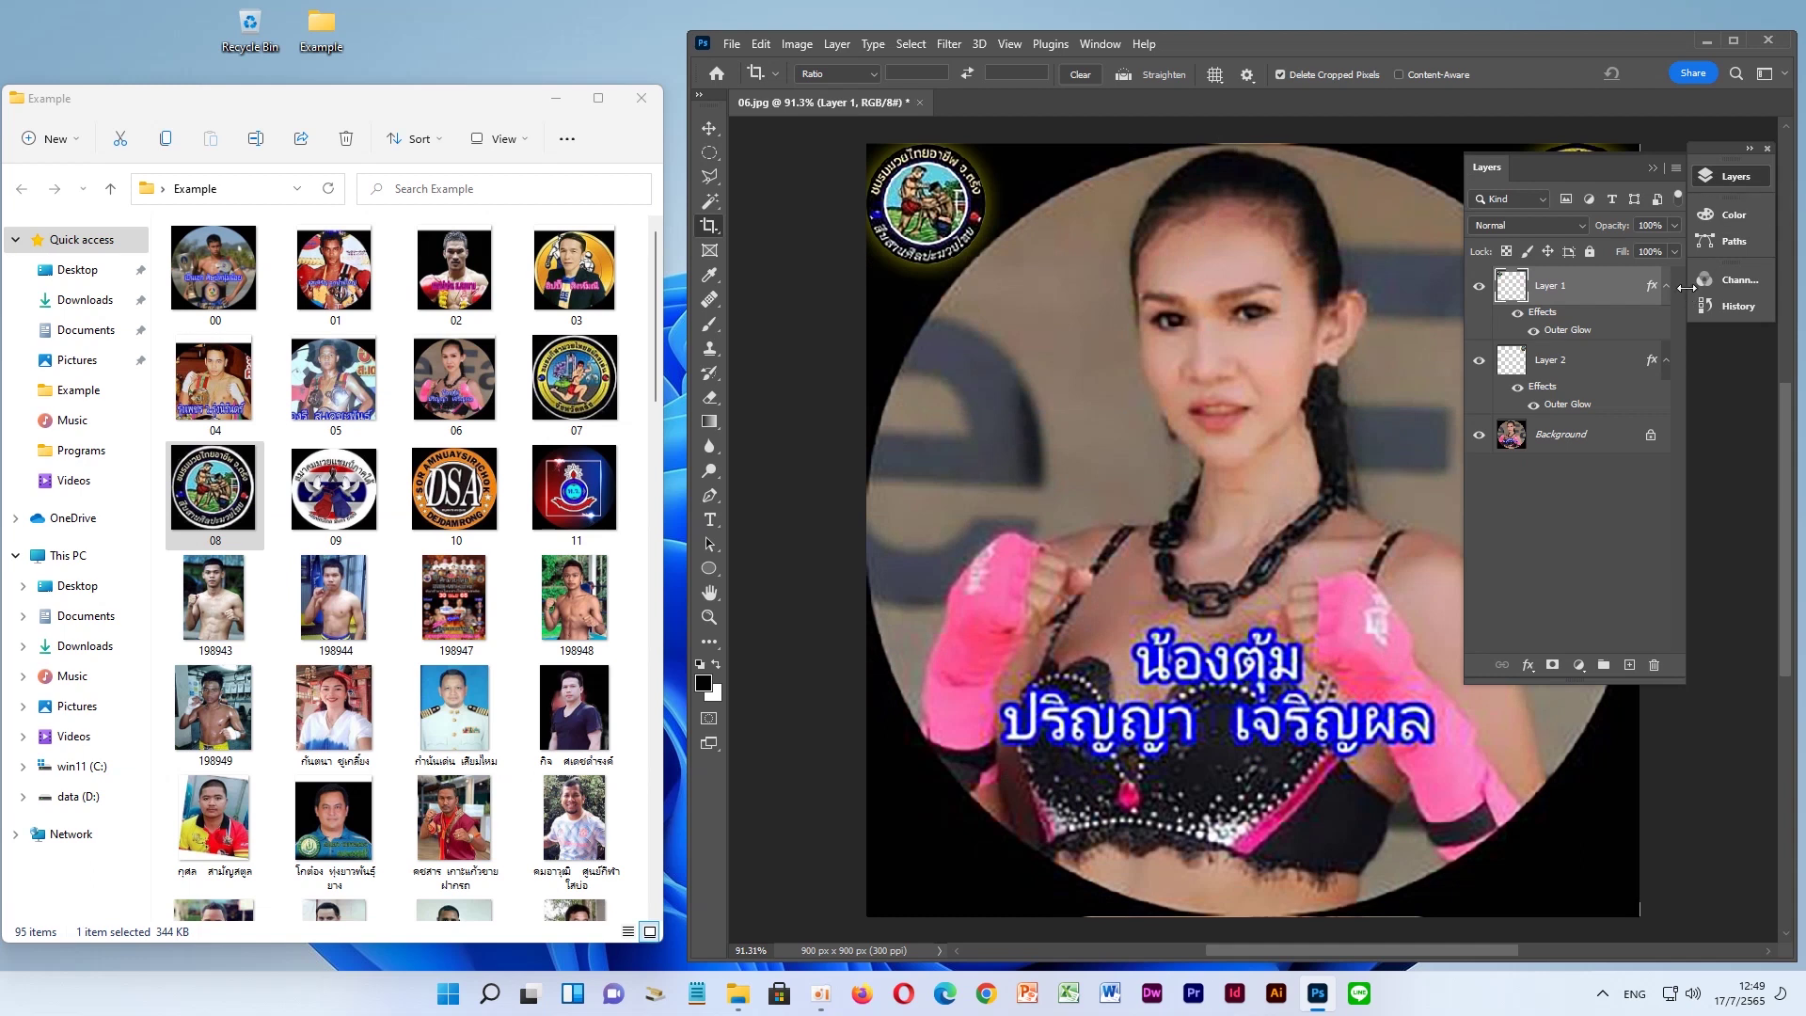
click(1599, 440)
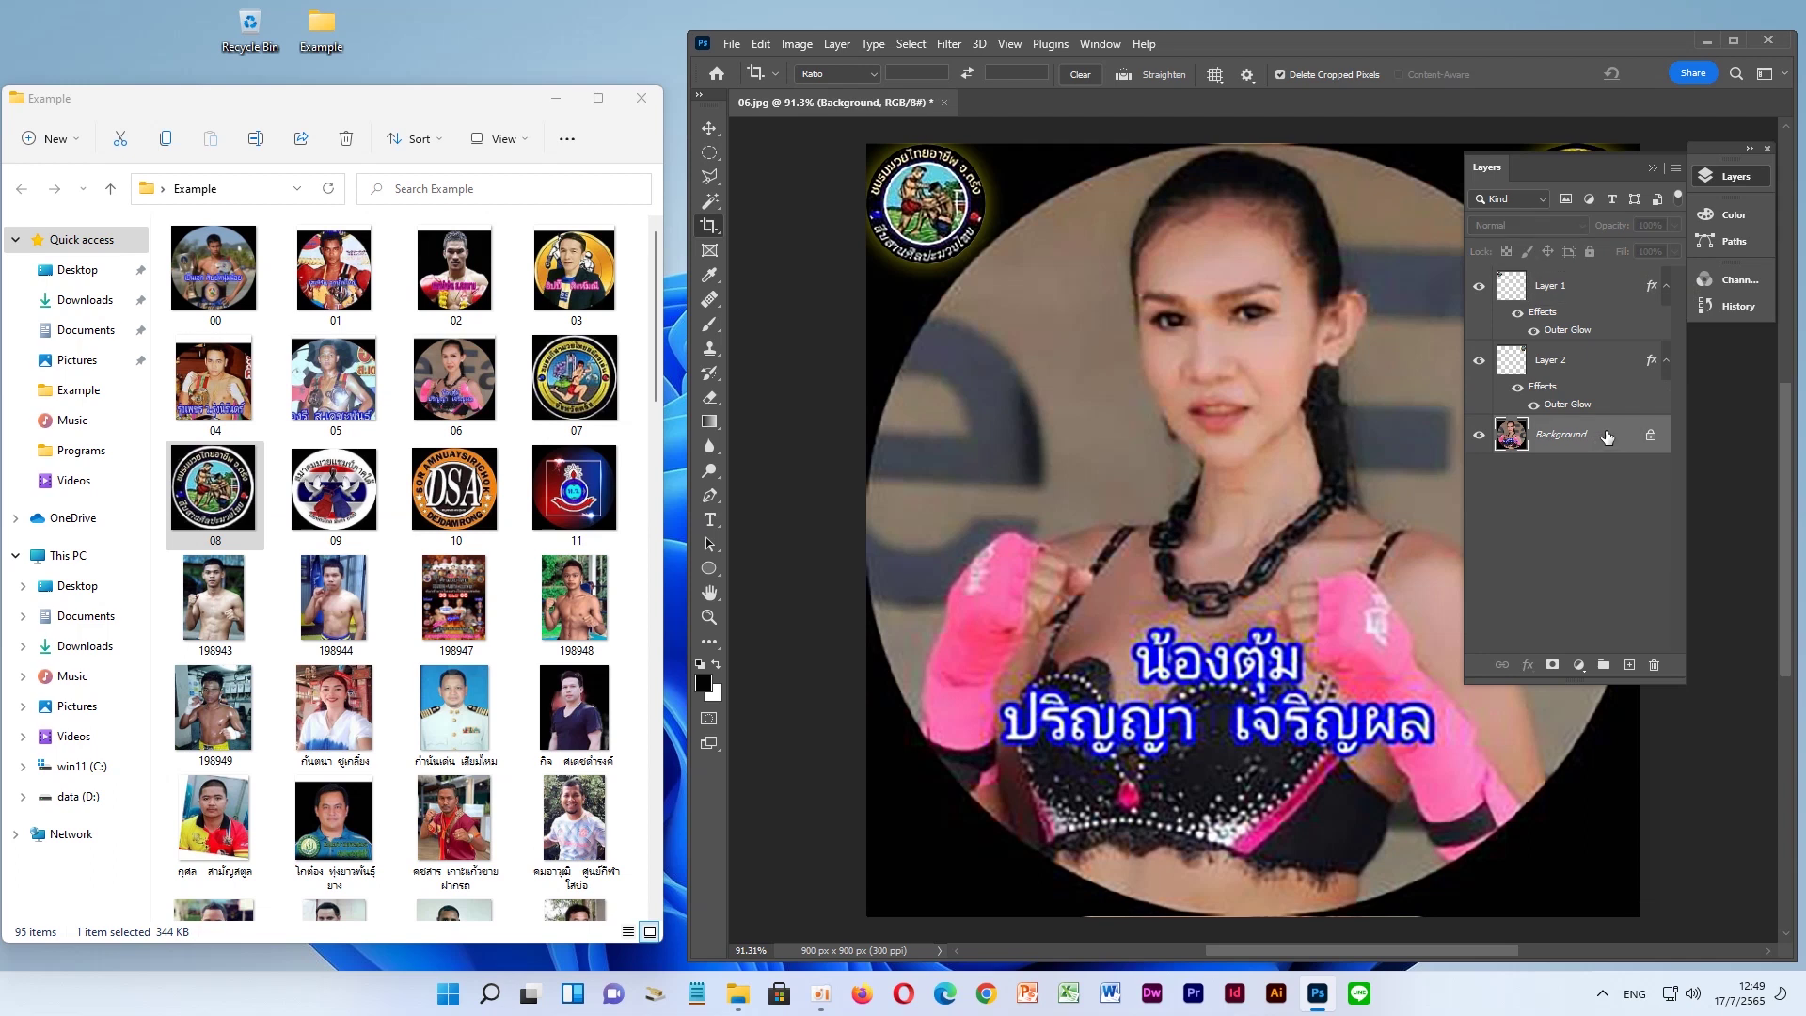
Lock transparent pixels on Layer 2 and Layer 1, and add a new empty Layer 3
click(1599, 360)
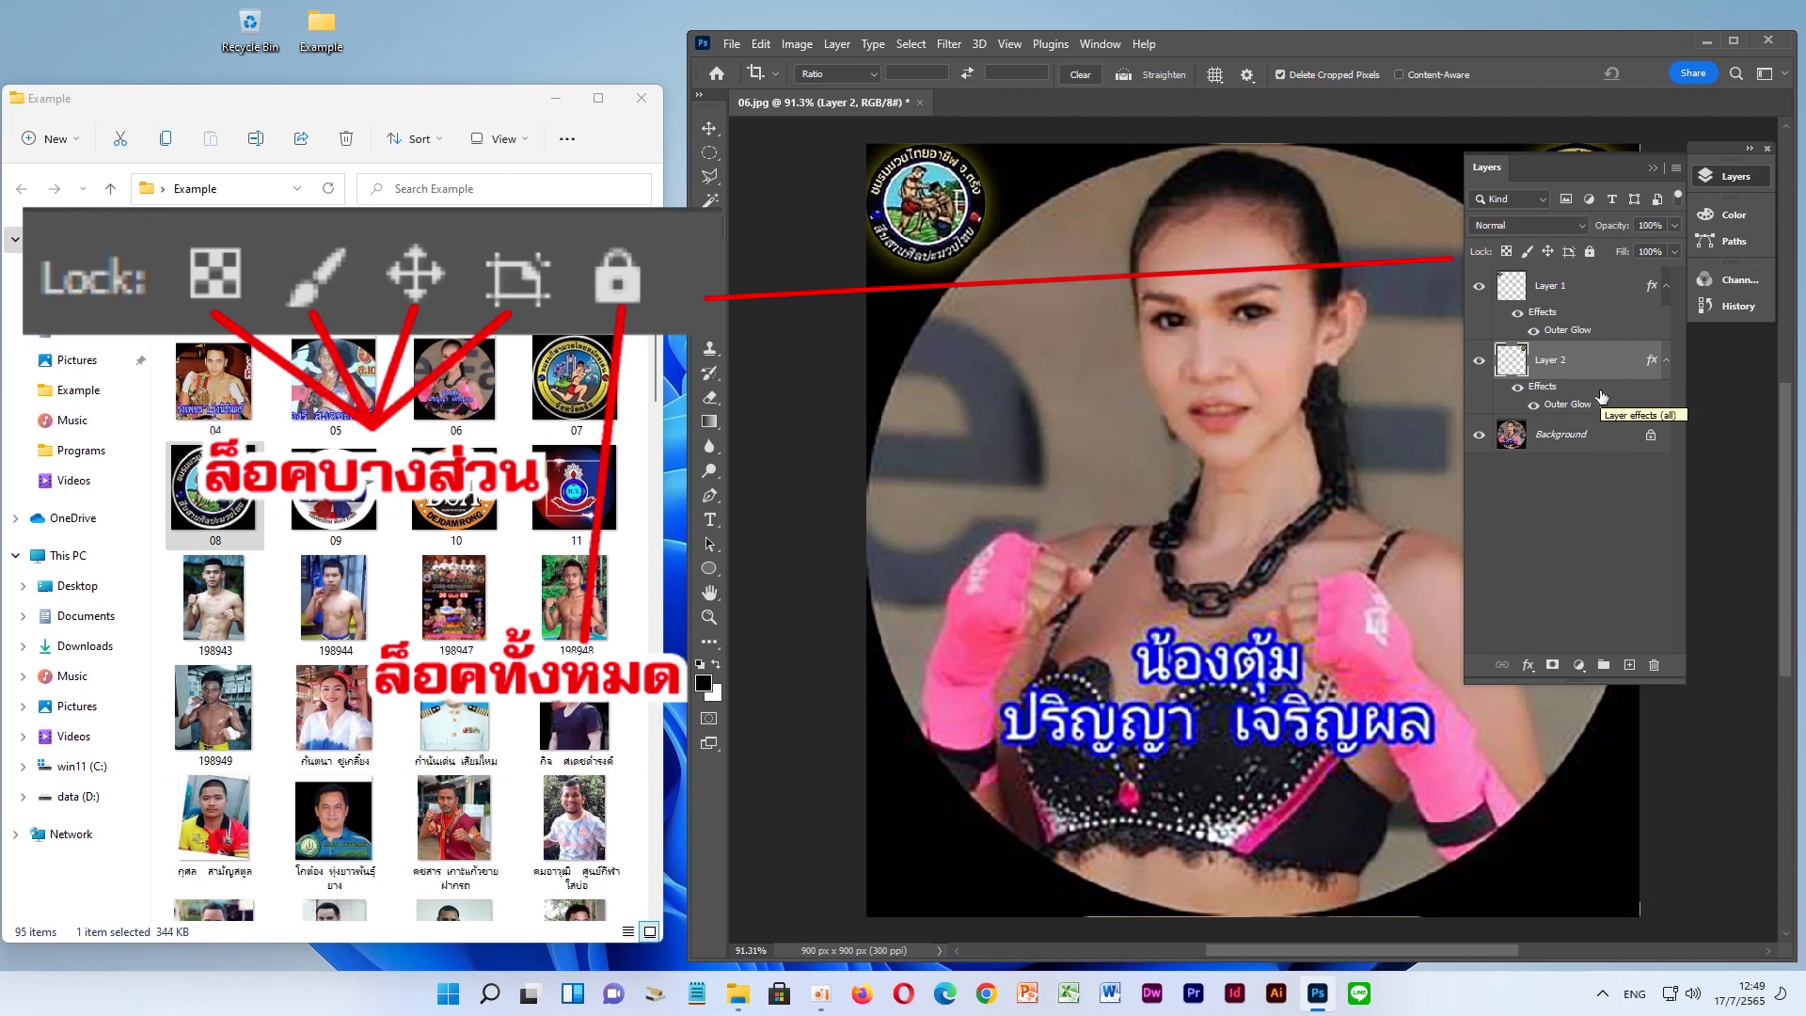
click(1506, 252)
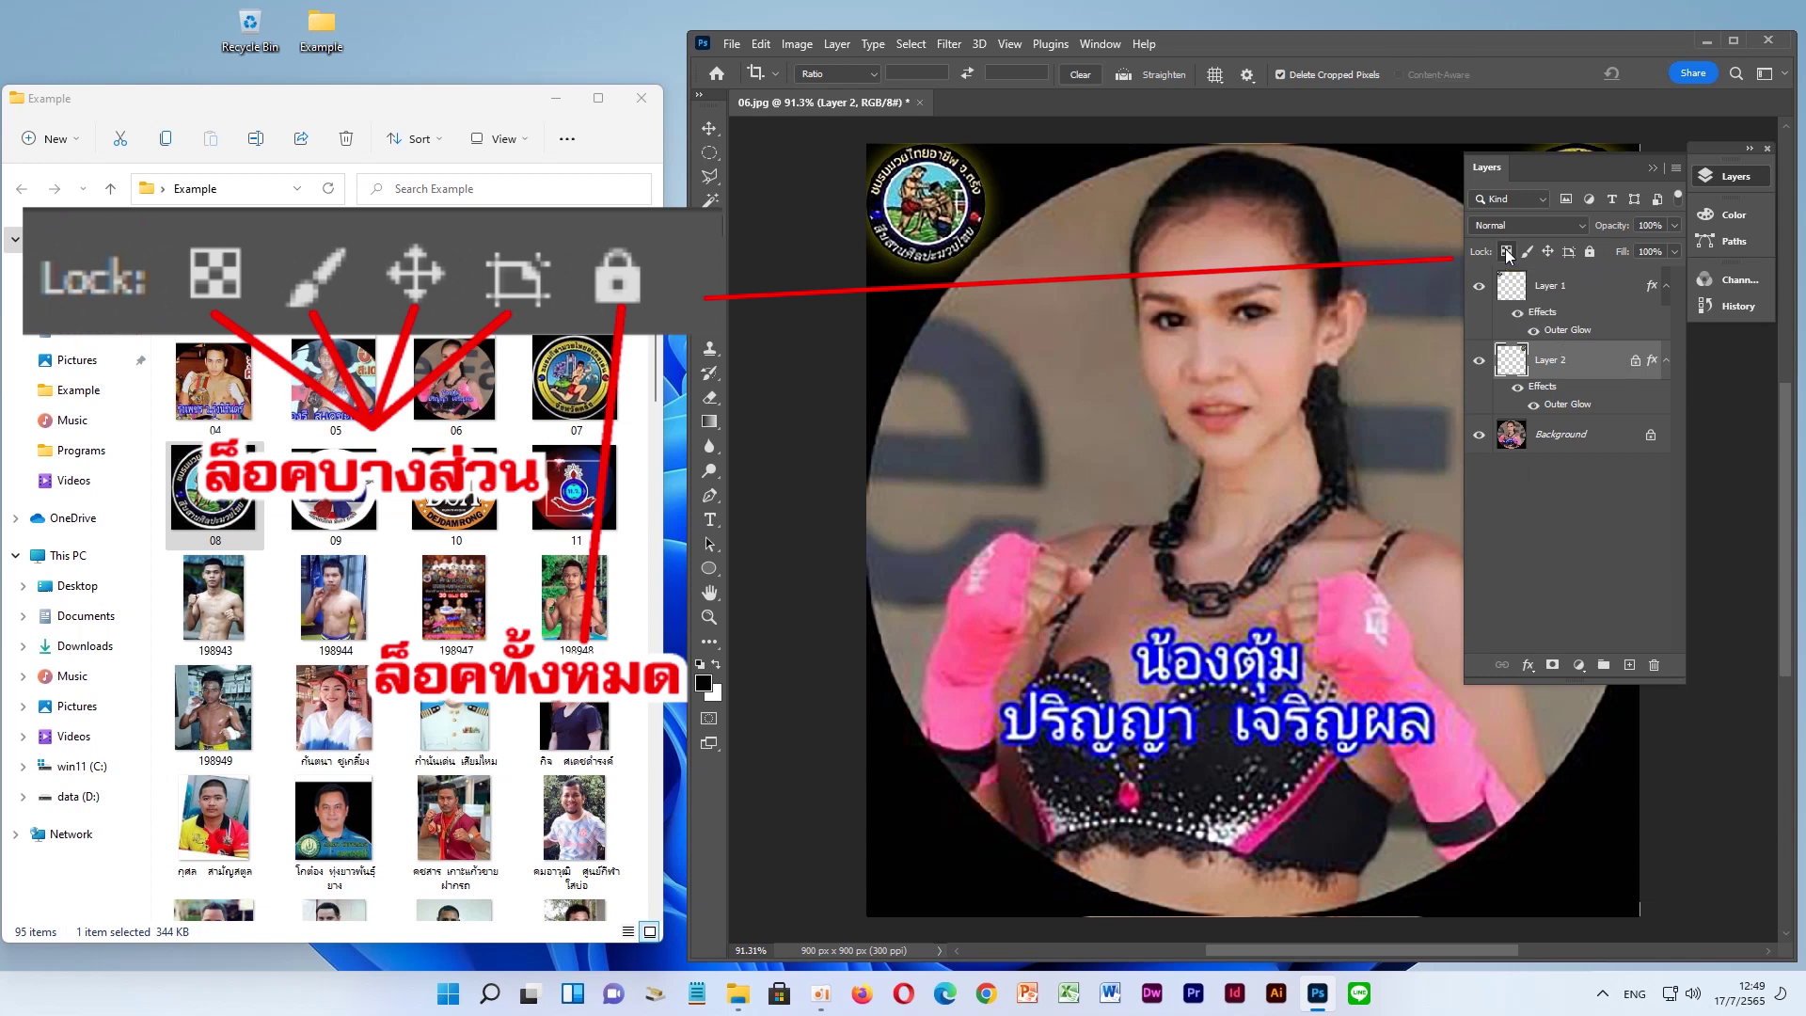
click(1561, 290)
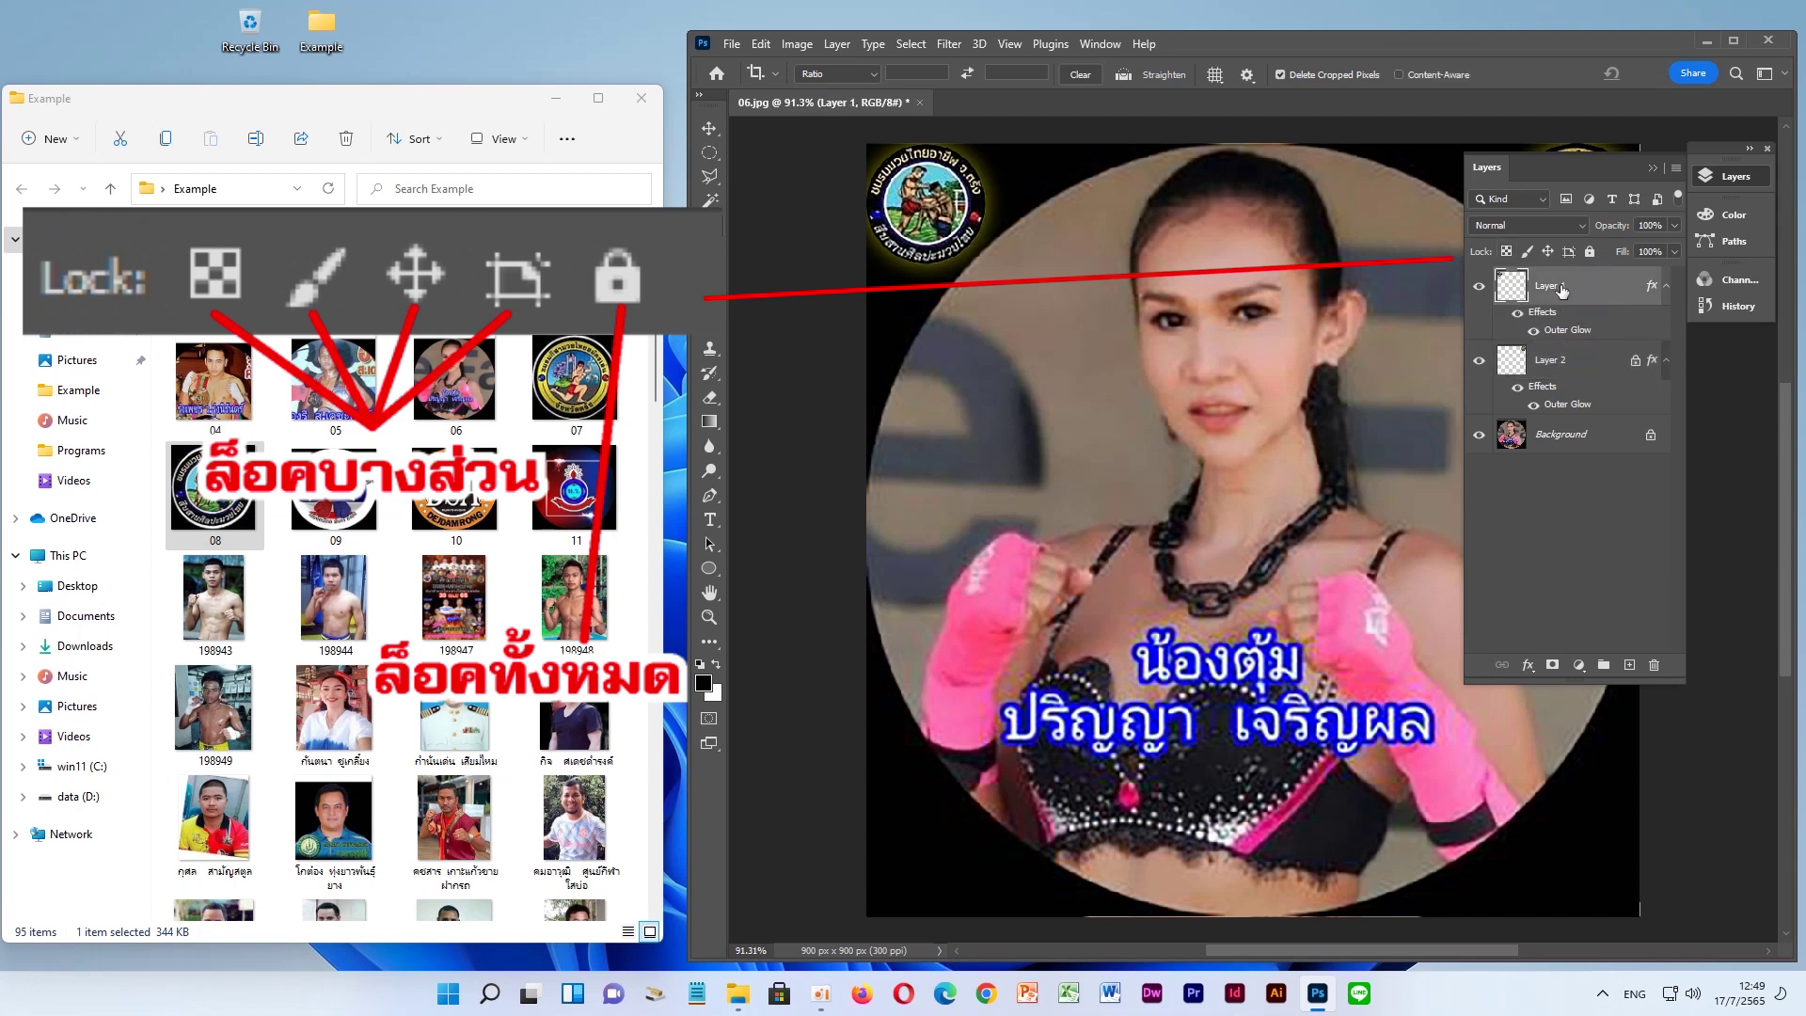
click(1506, 252)
click(1627, 665)
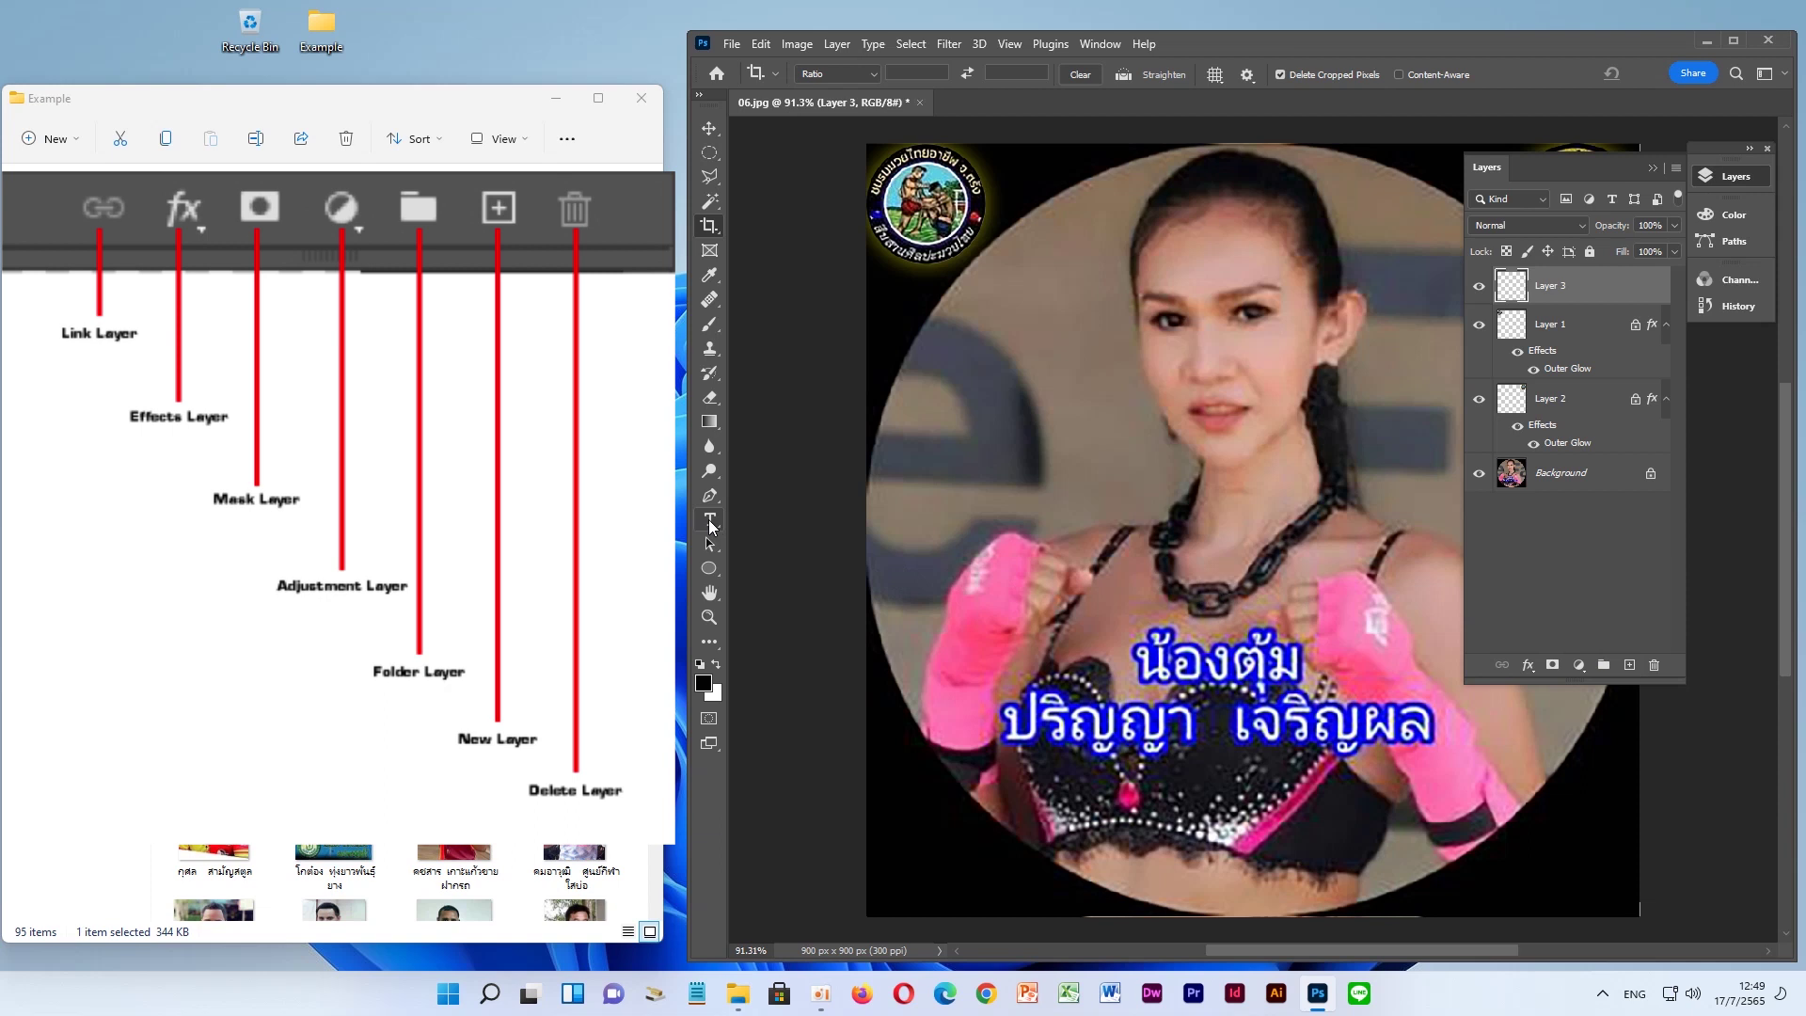
click(710, 520)
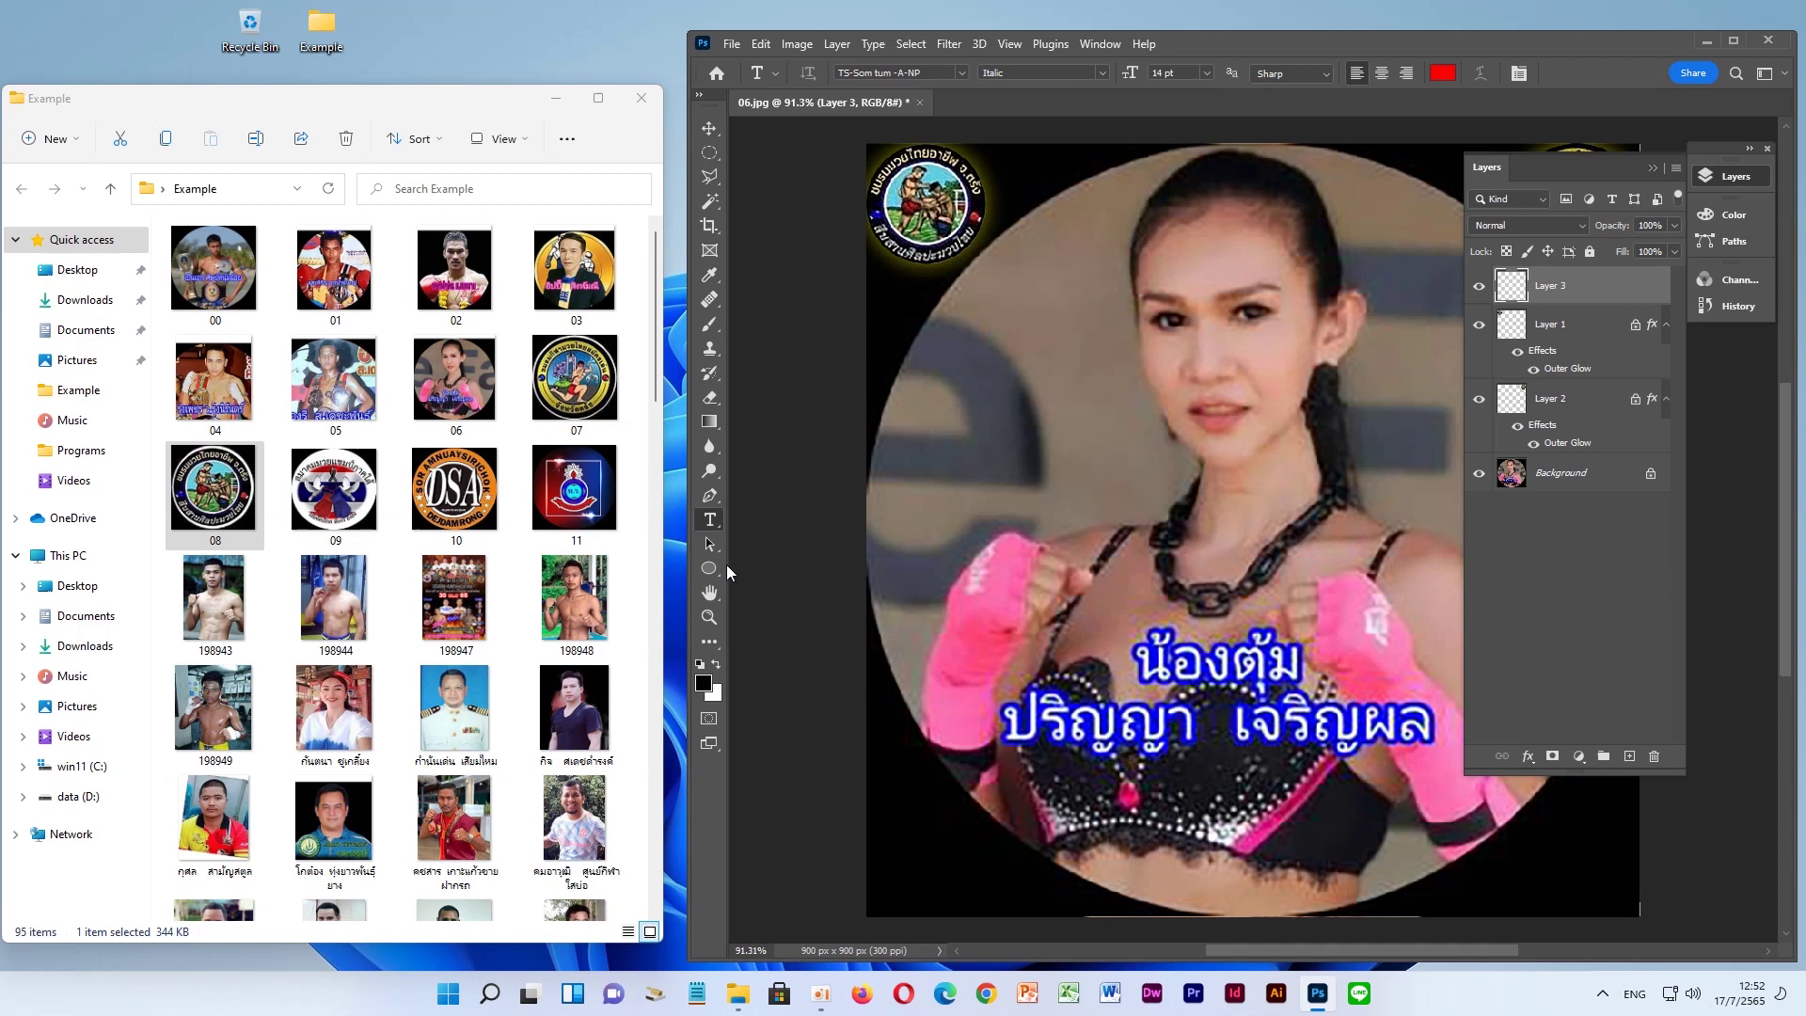
Add centred 'Thai Boxing' horizontal text near the bottom of the portrait
right_click(710, 521)
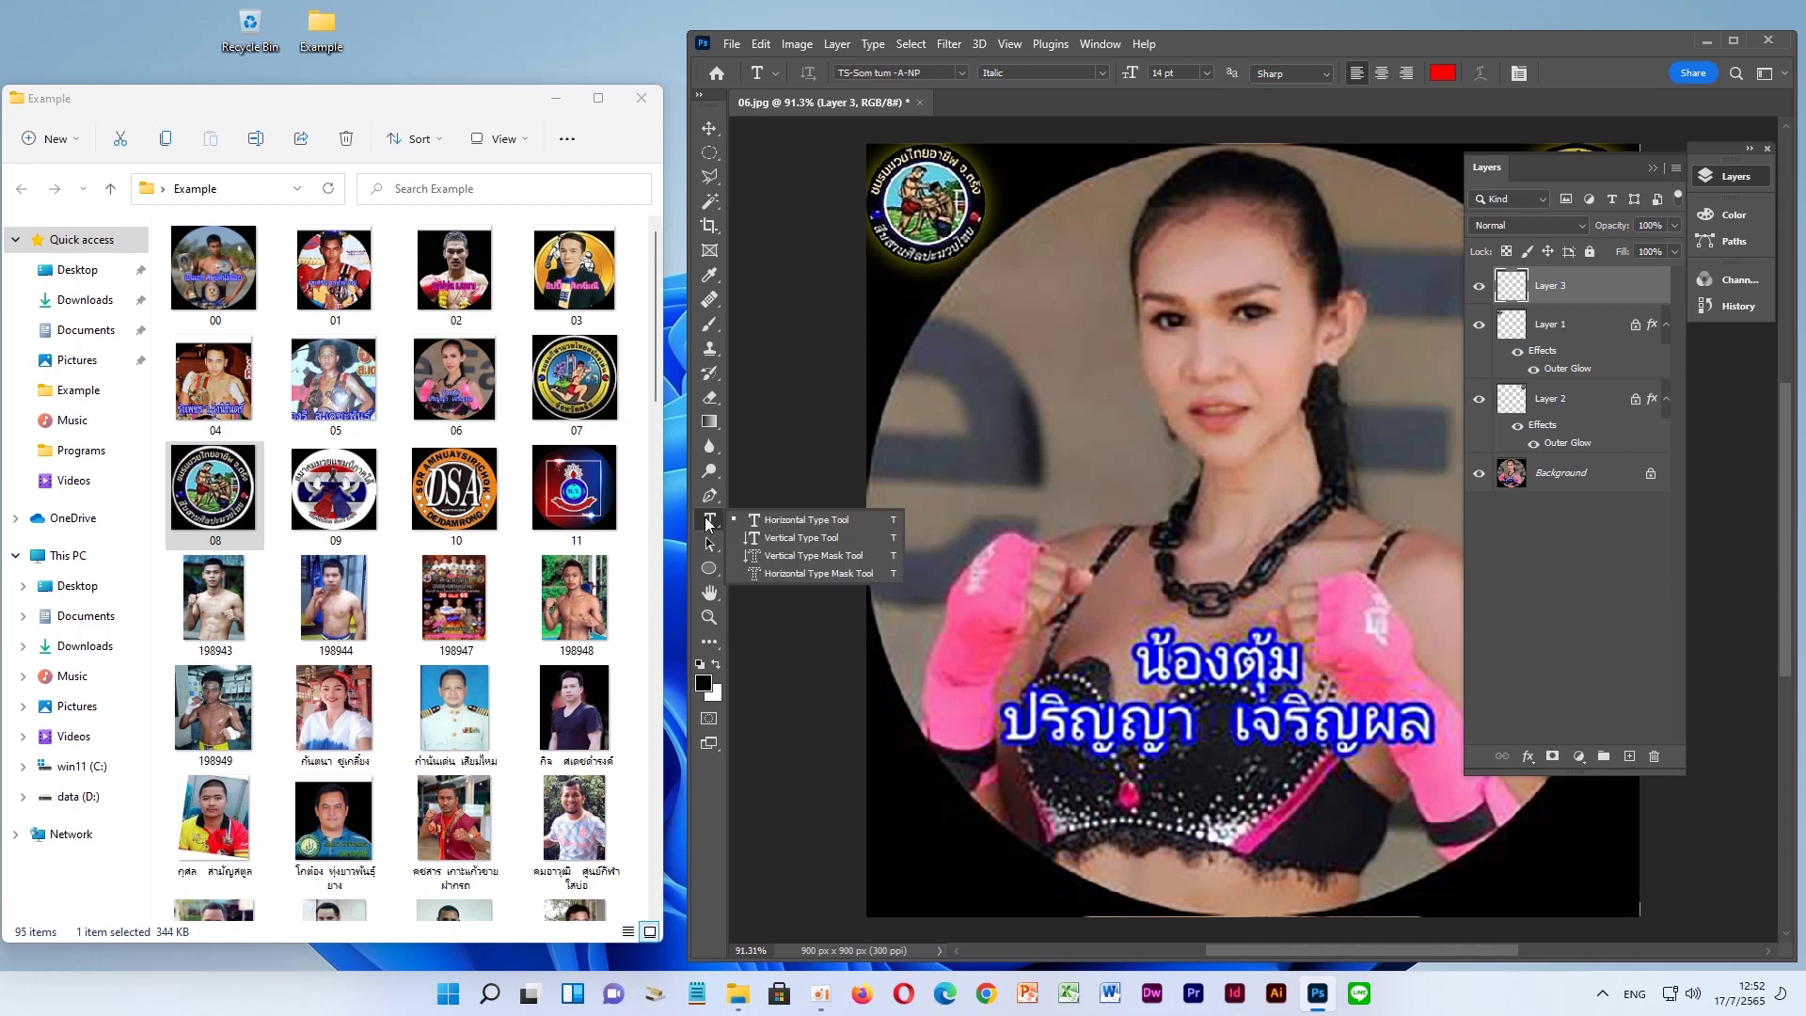
click(771, 518)
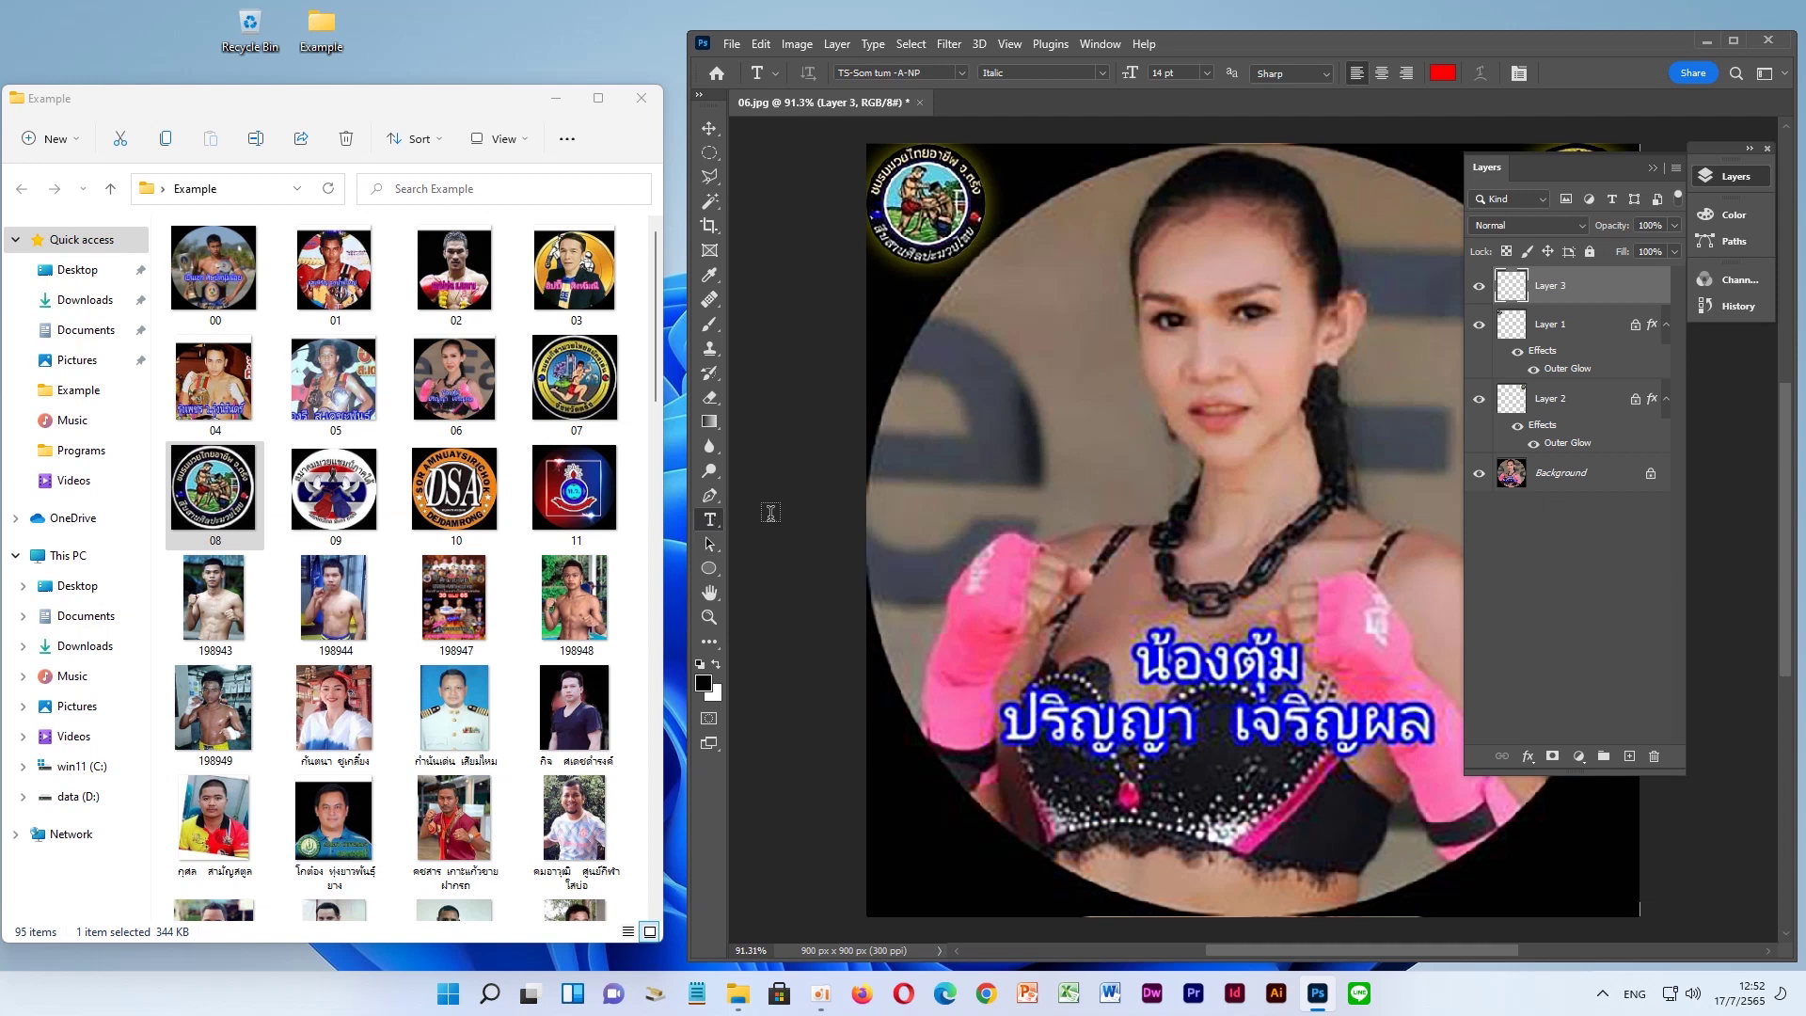
click(1245, 844)
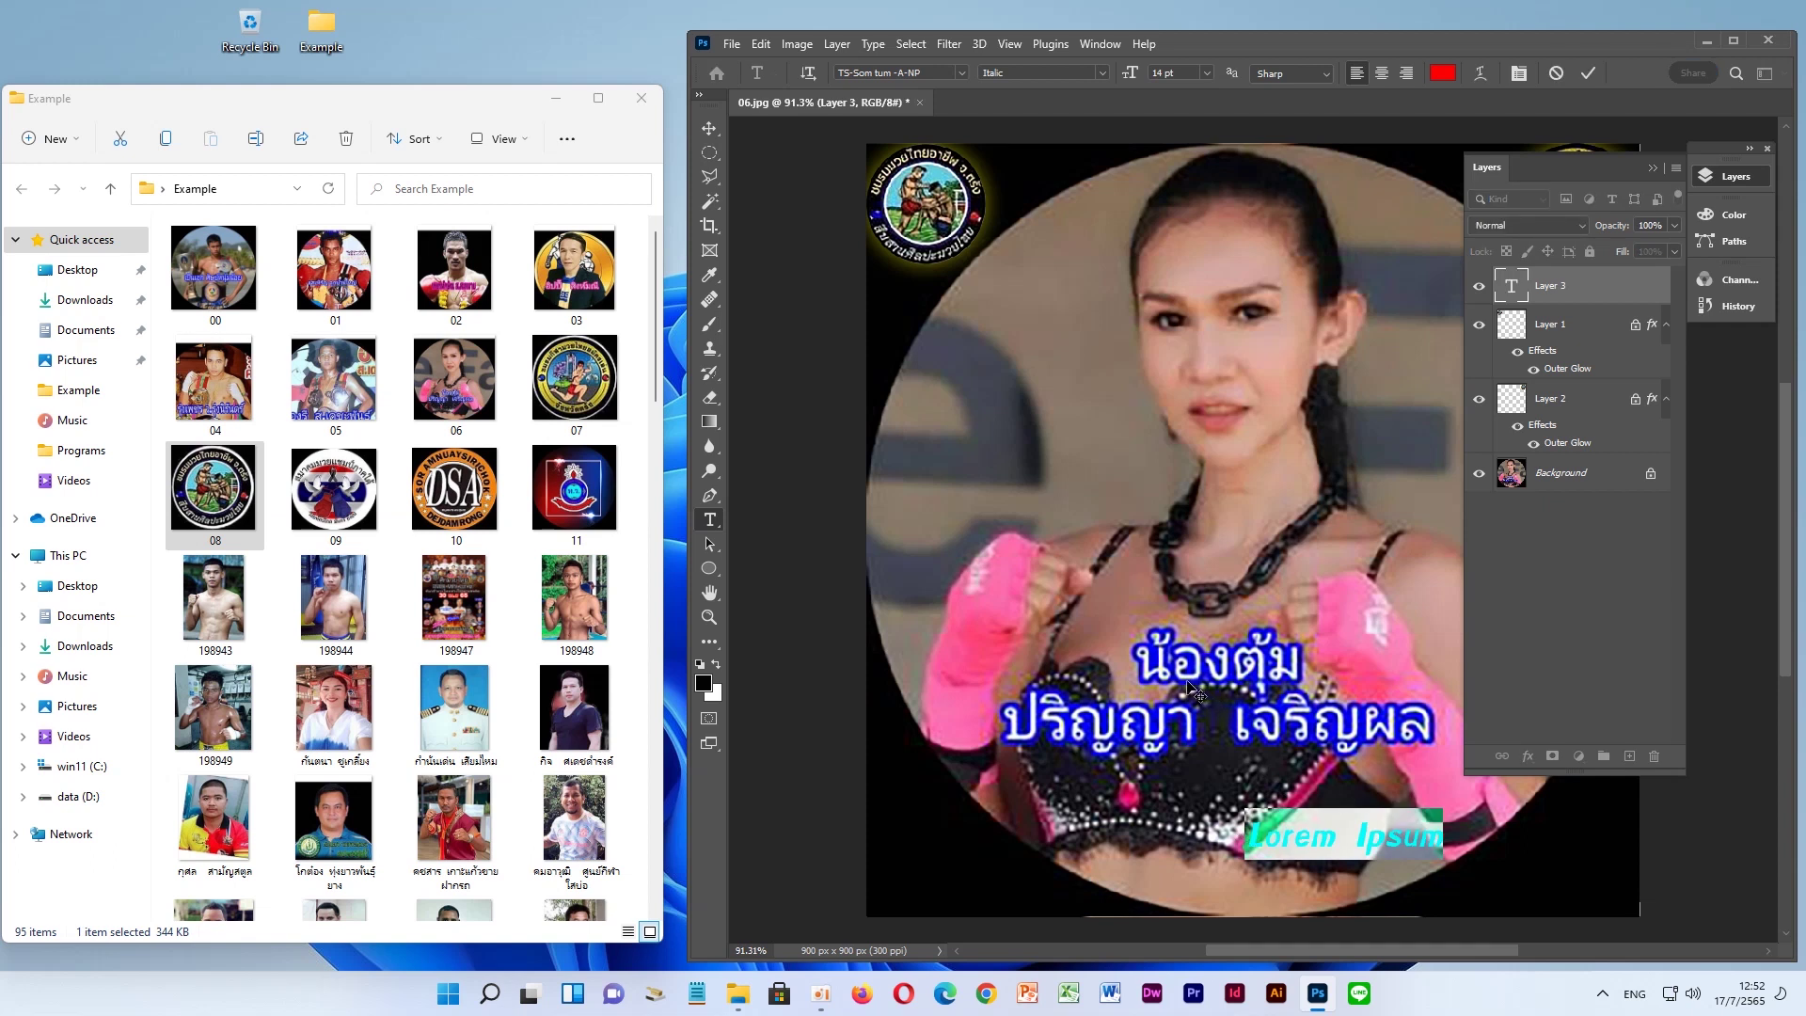
text(7)
text(hai)
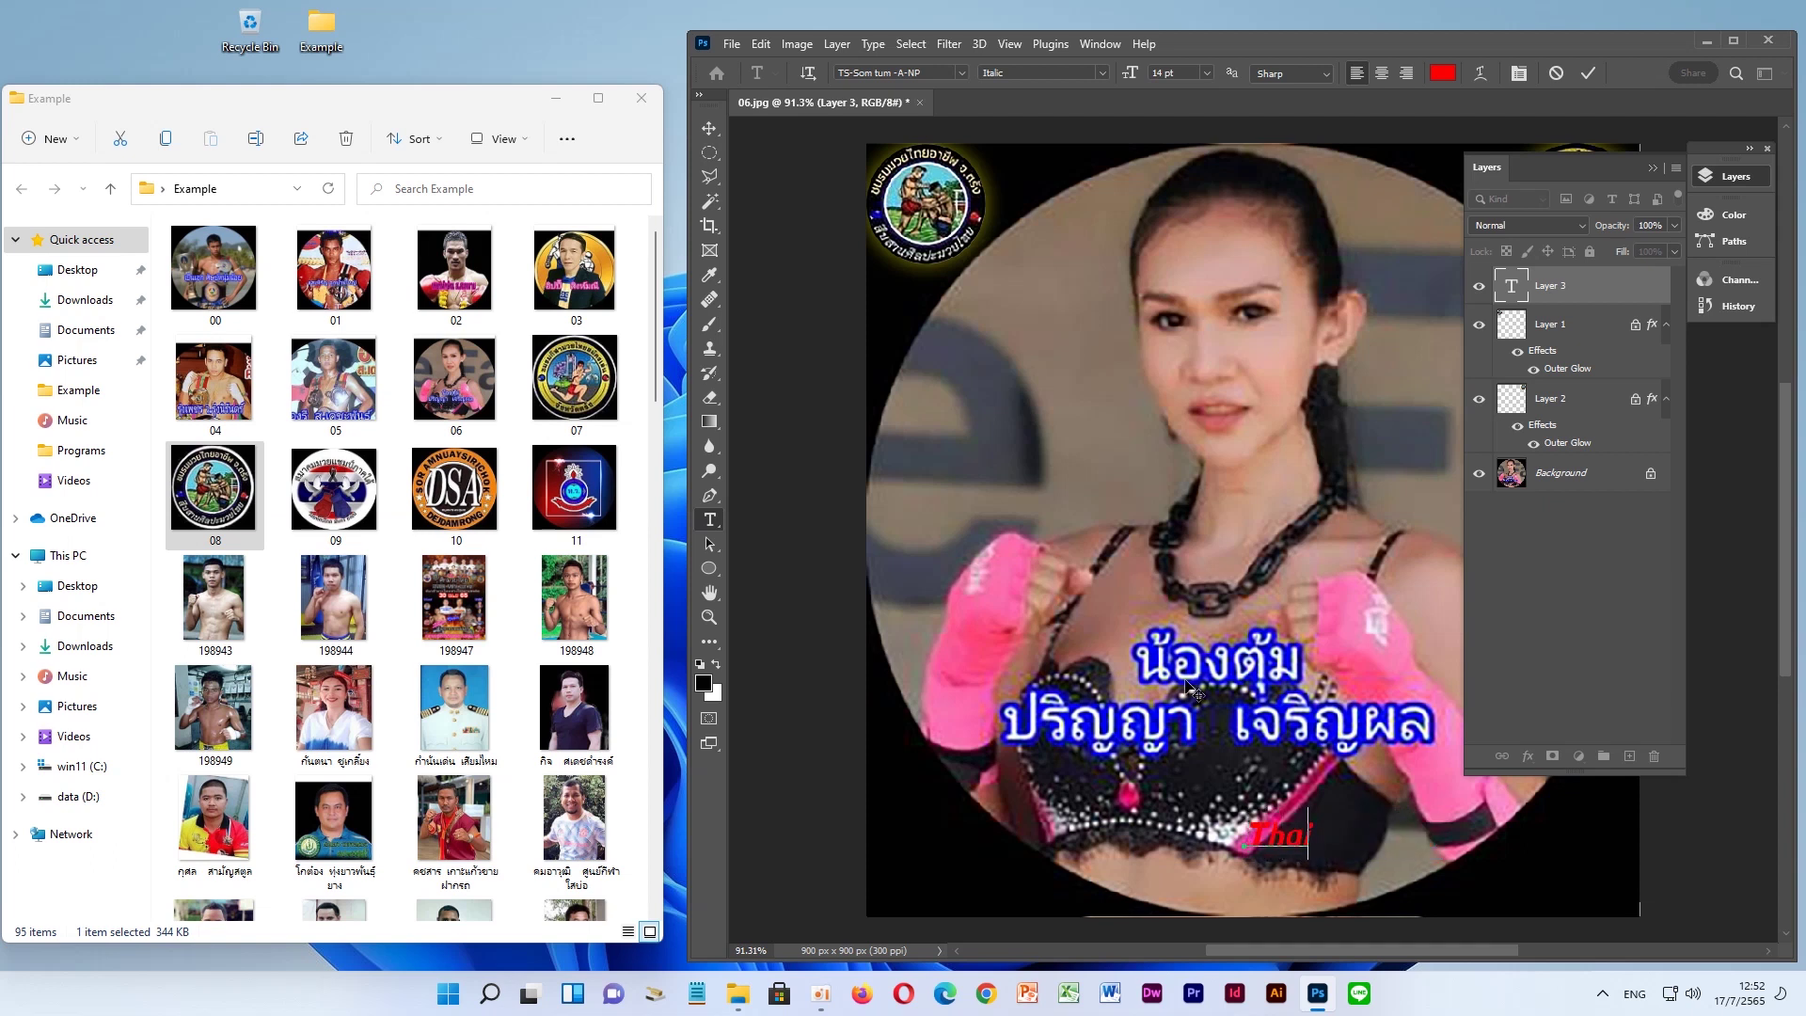
text( Boxing)
click(1383, 75)
click(709, 128)
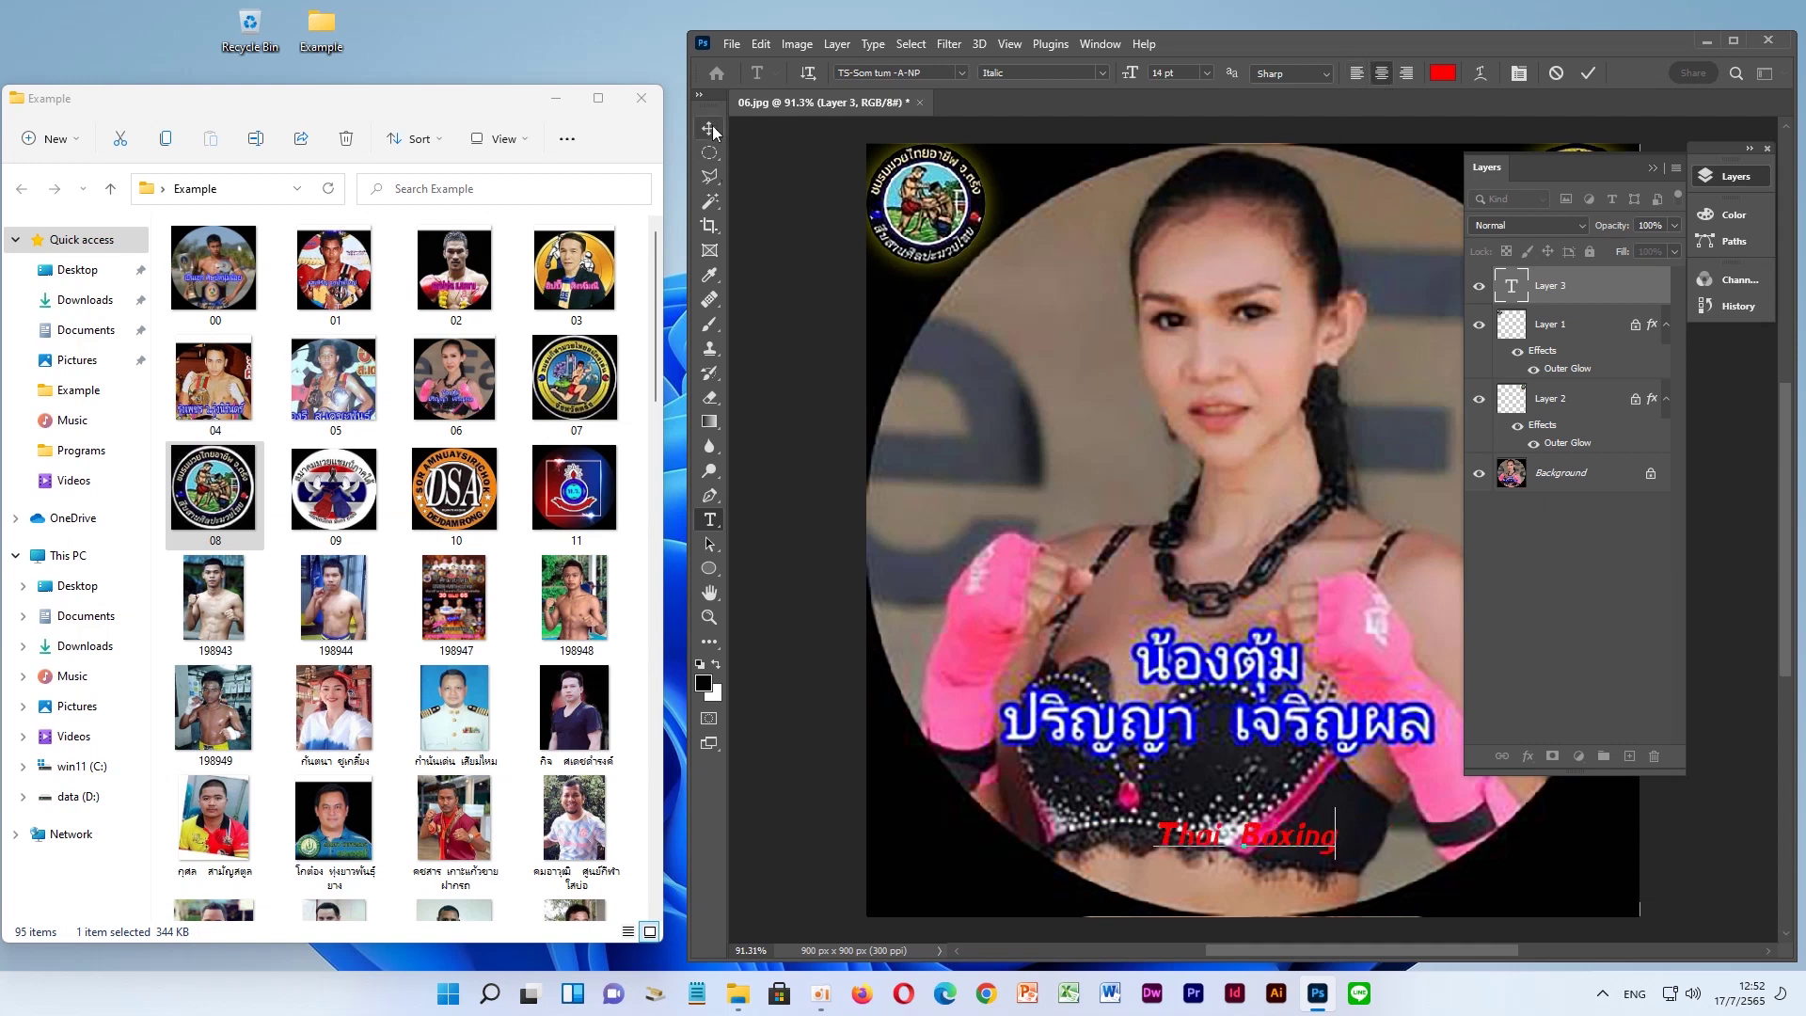
Scale the Thai Boxing text up to about 276% across the portrait's lower edge
drag(1343, 857, 1460, 892)
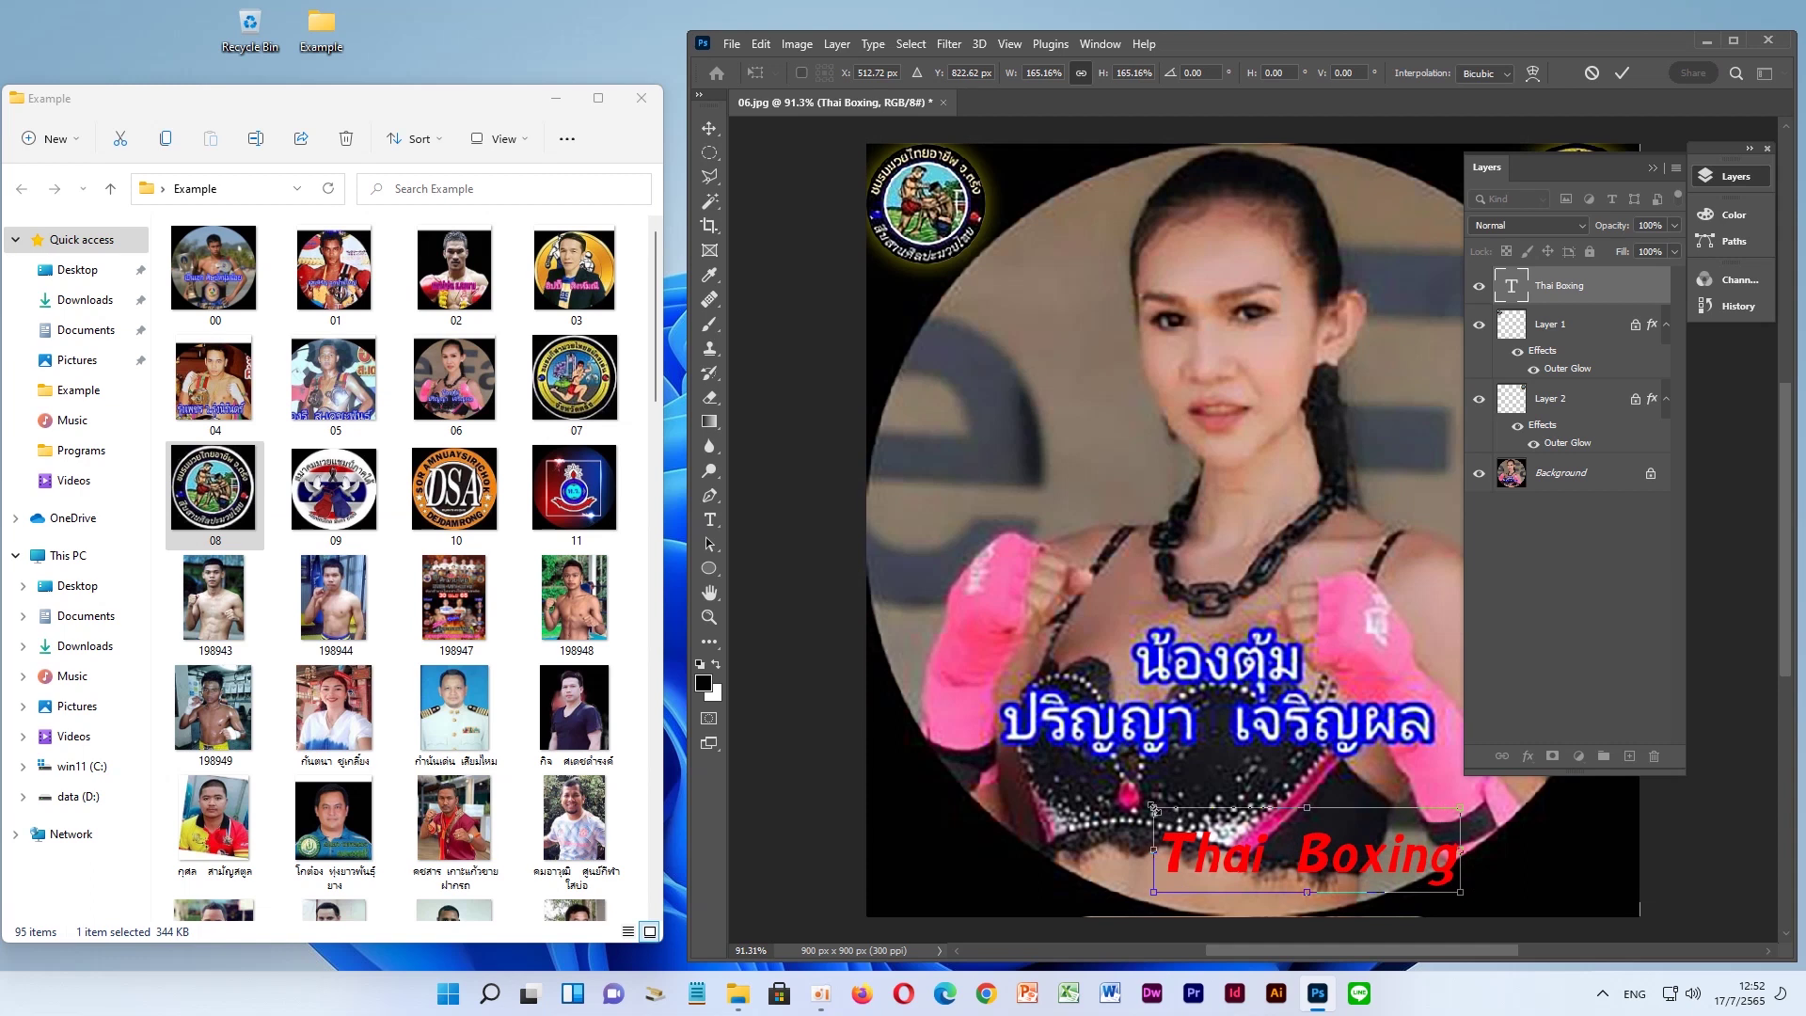
drag(1156, 808, 993, 762)
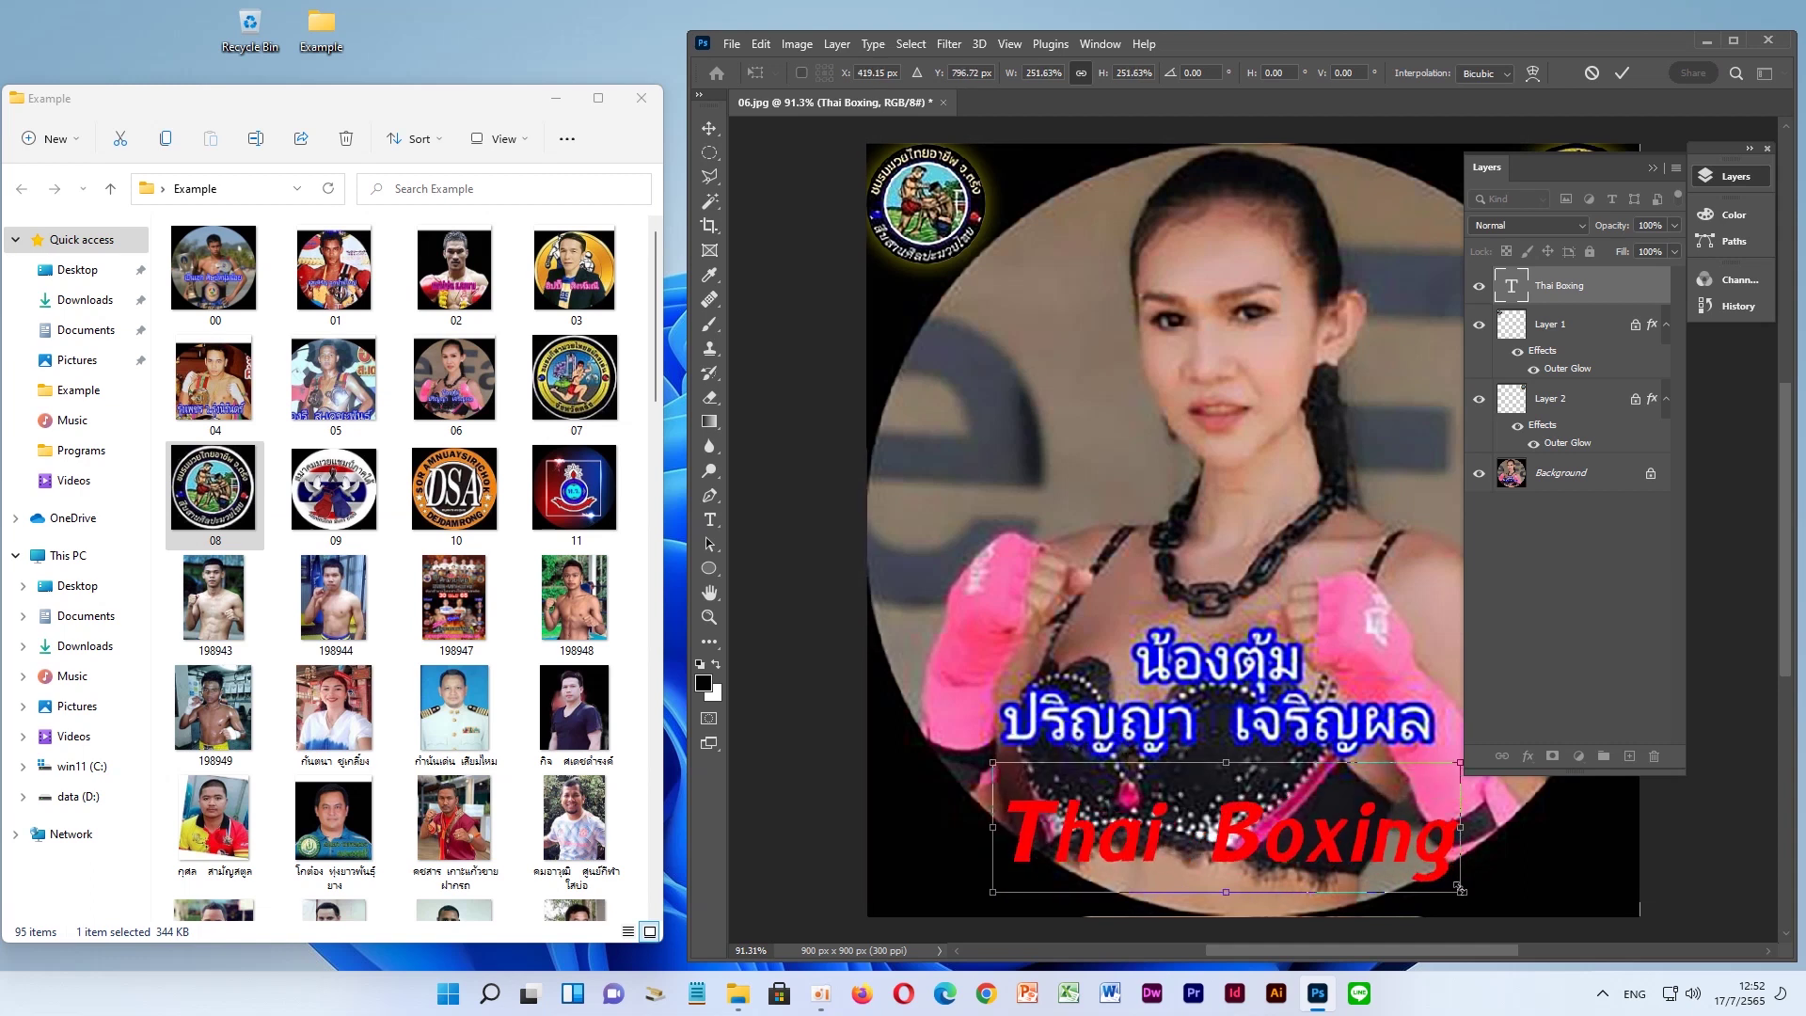
drag(1460, 891, 1474, 895)
drag(1000, 892, 967, 906)
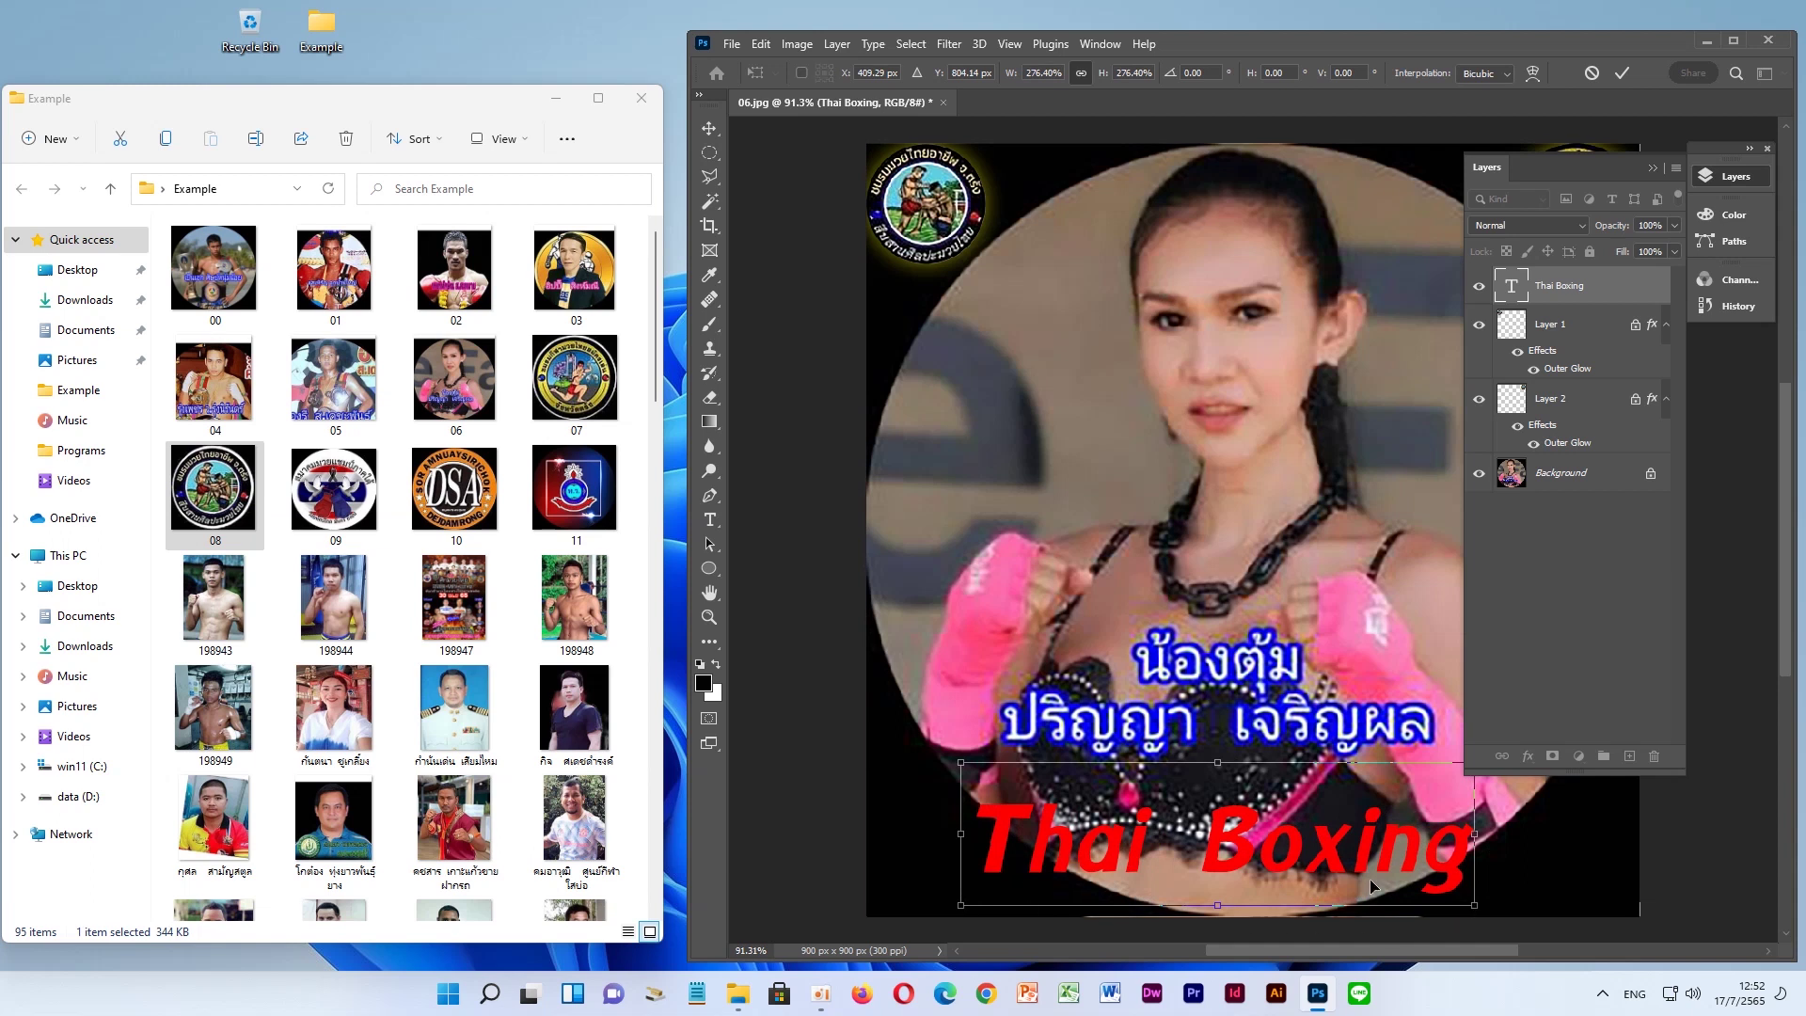
double_click(1287, 846)
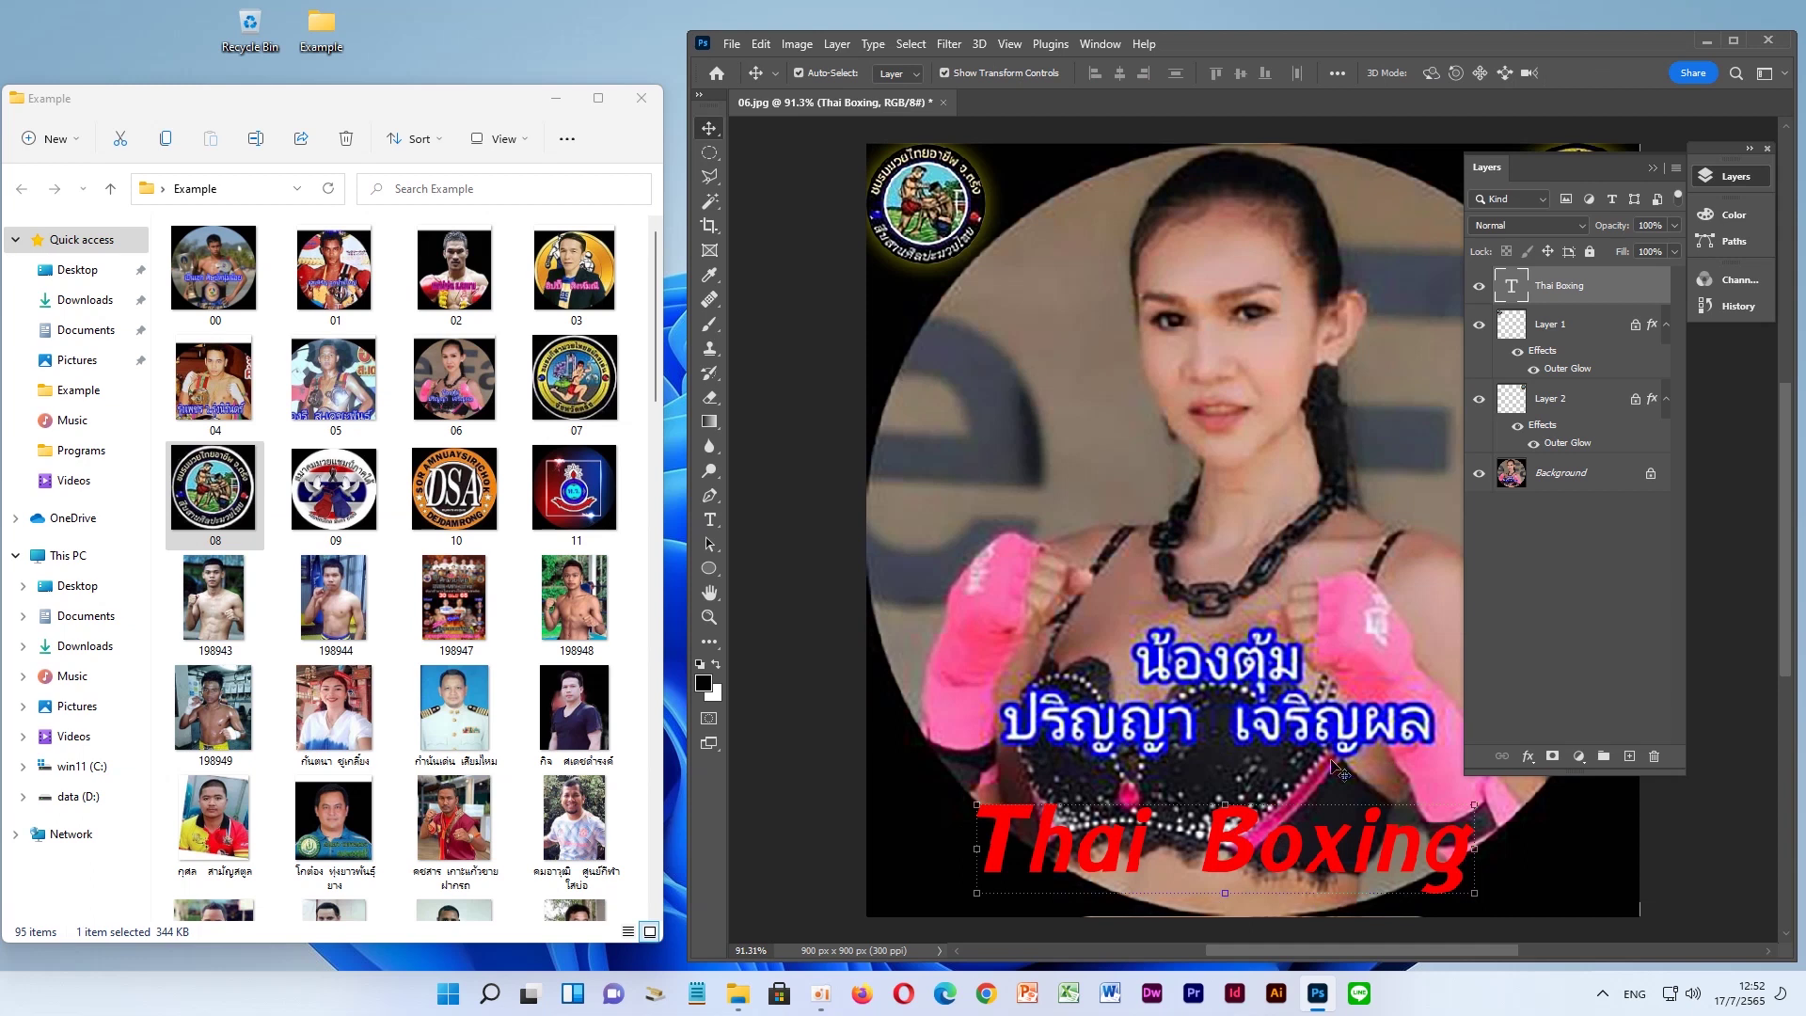
Give Thai Boxing a contoured bevel and emboss plus a 119°, 7 px drop shadow
click(1530, 757)
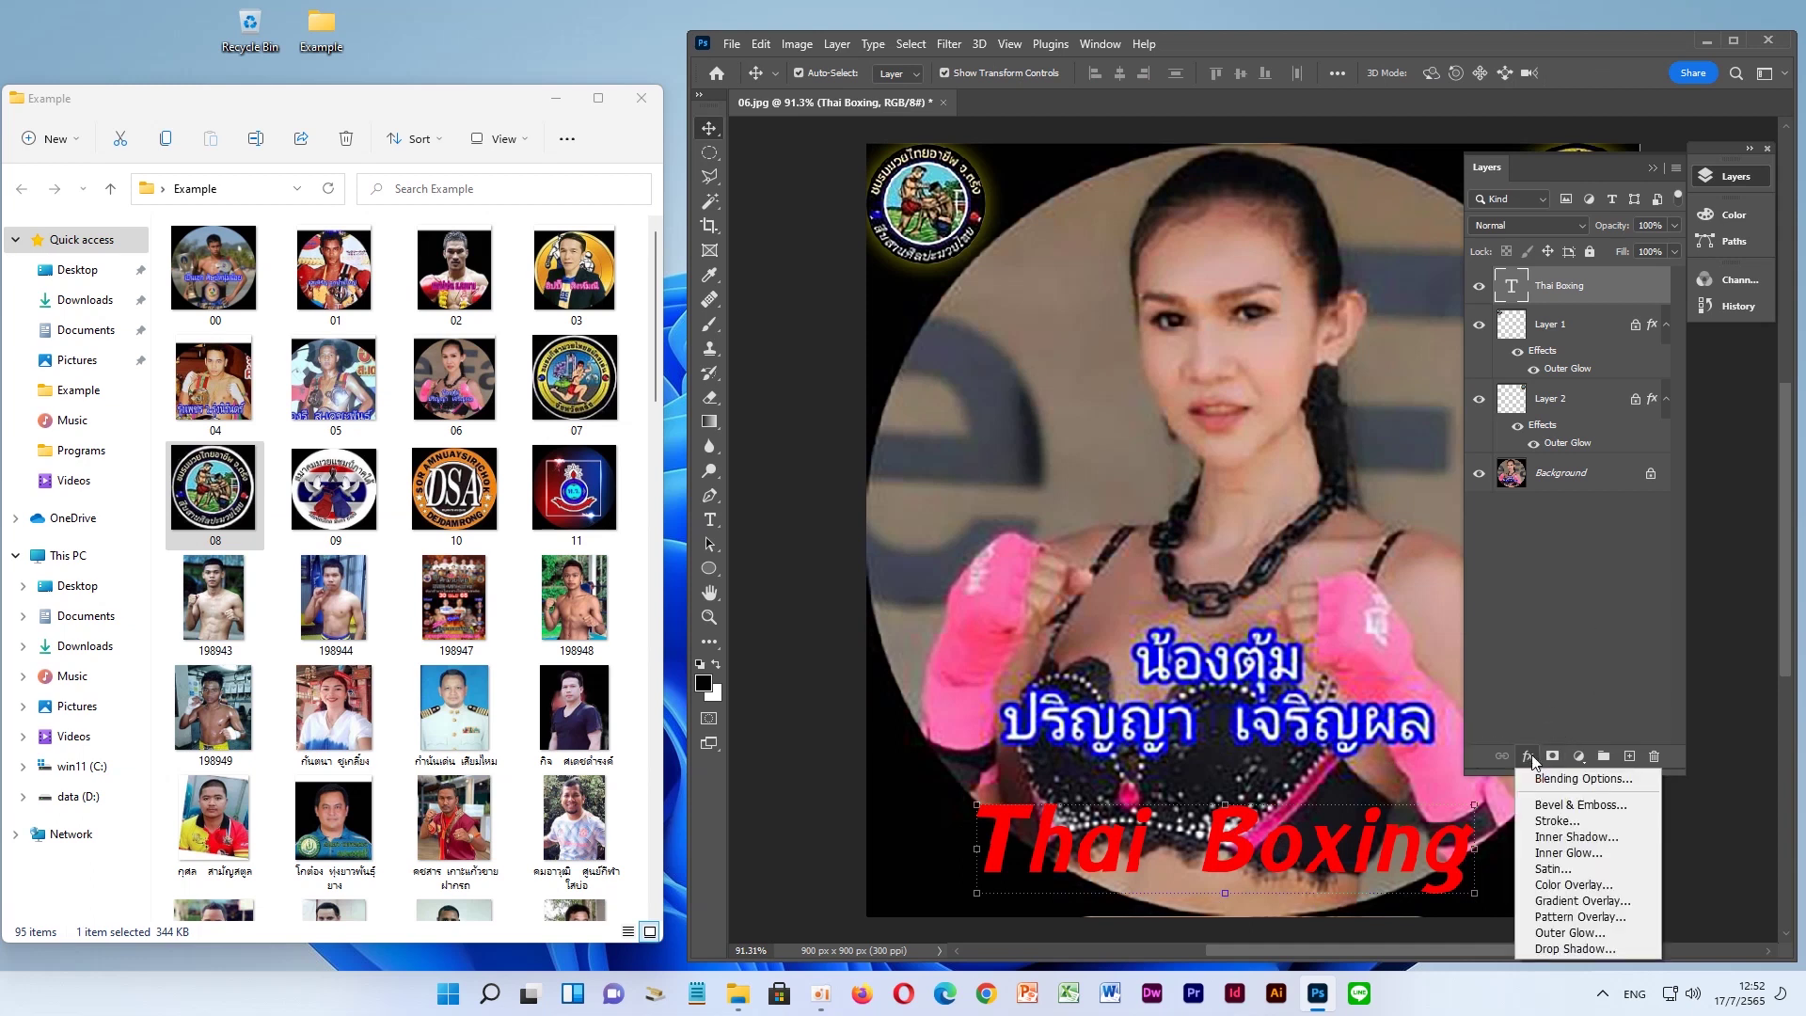
click(1593, 805)
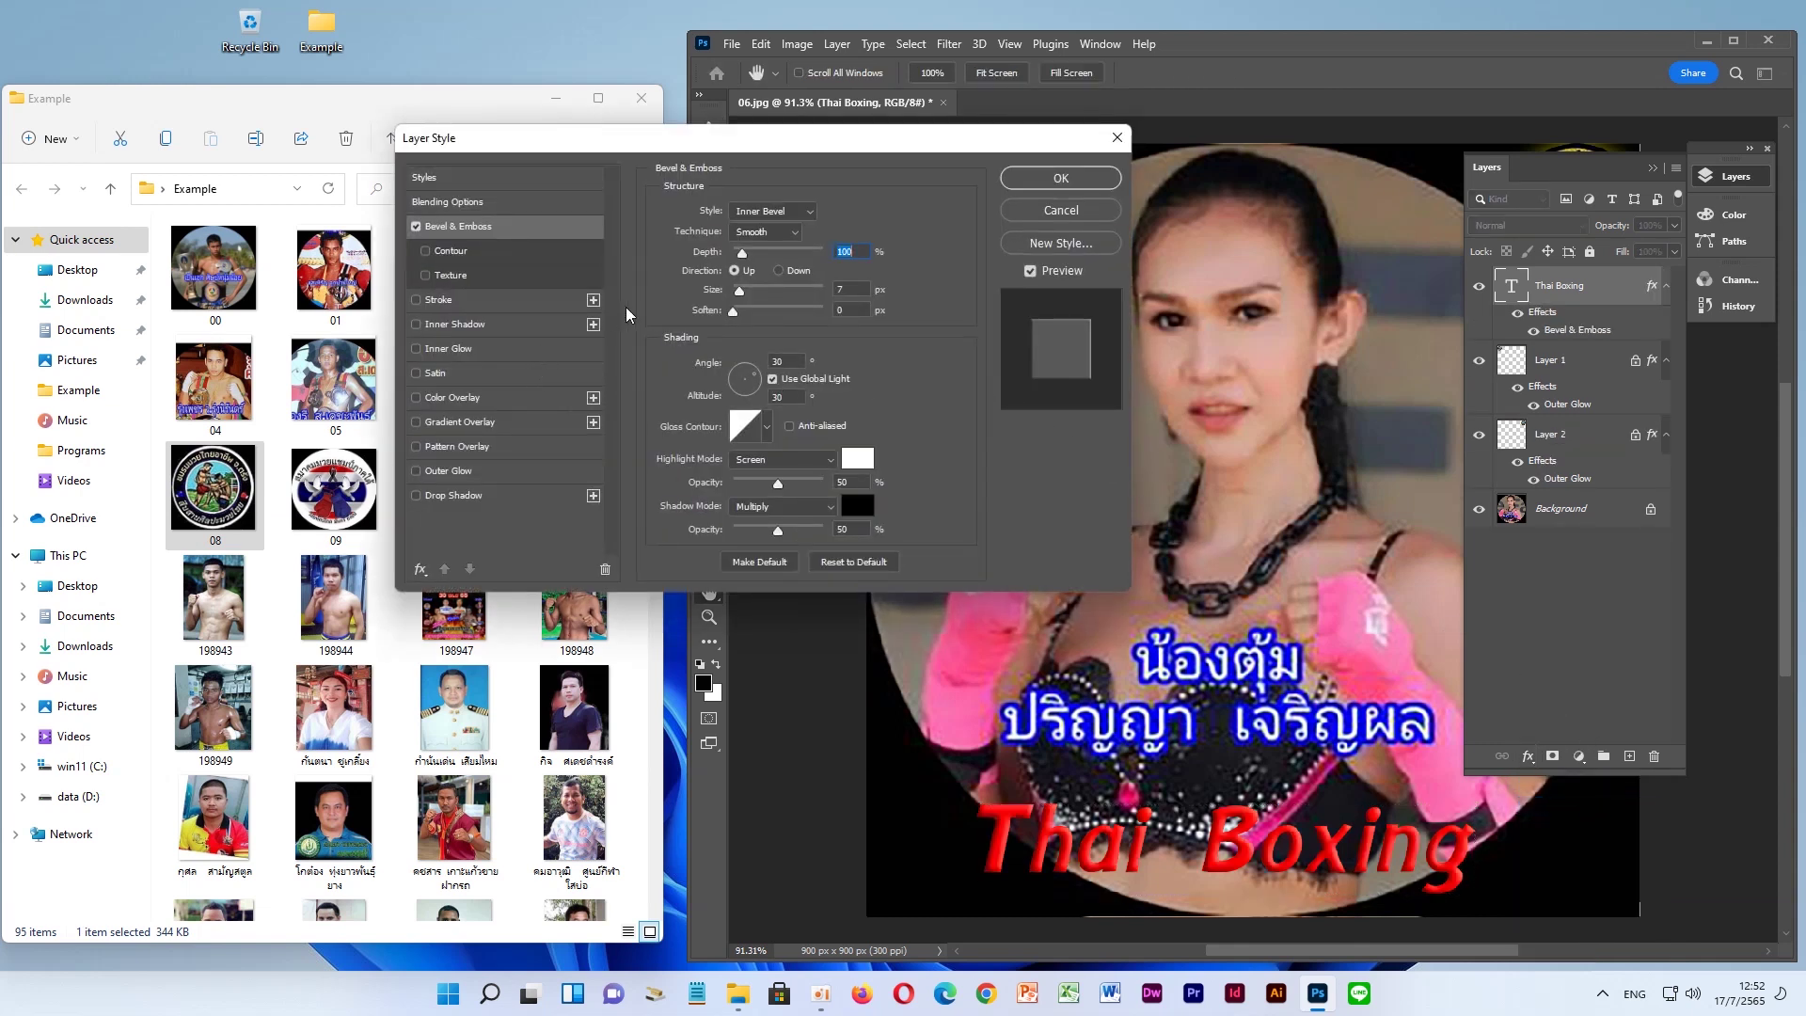
click(425, 251)
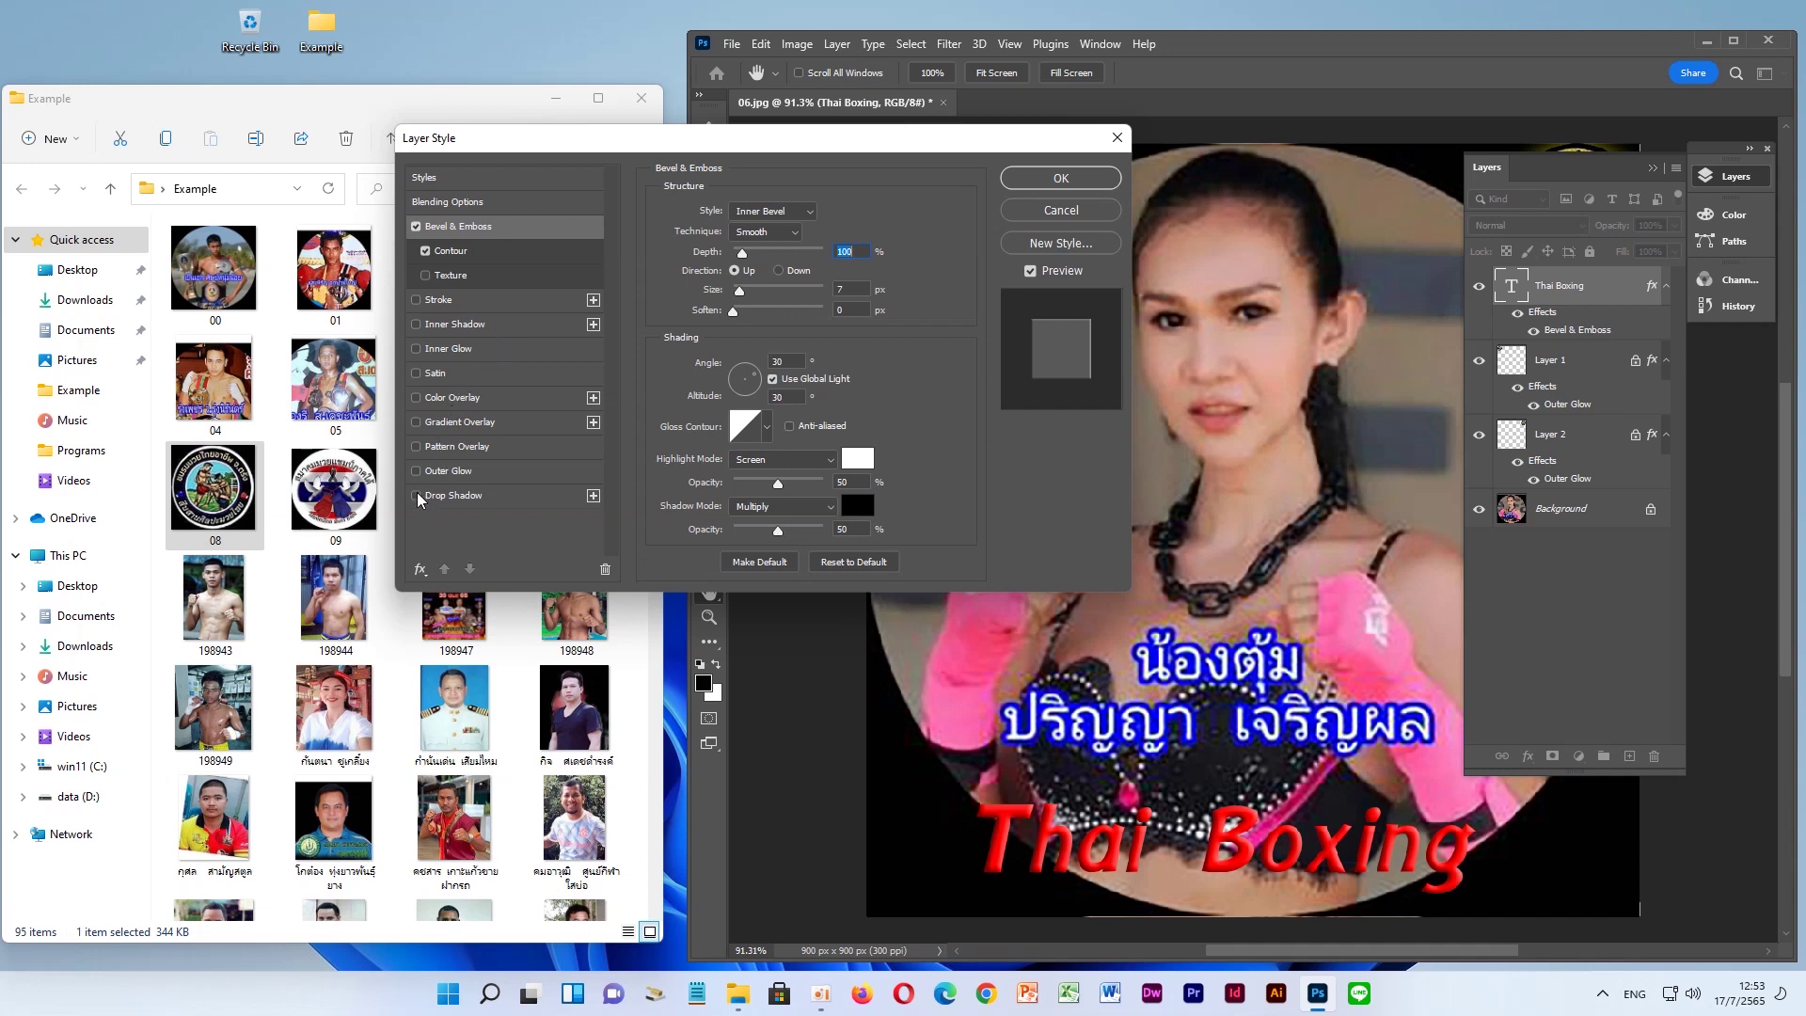
click(487, 499)
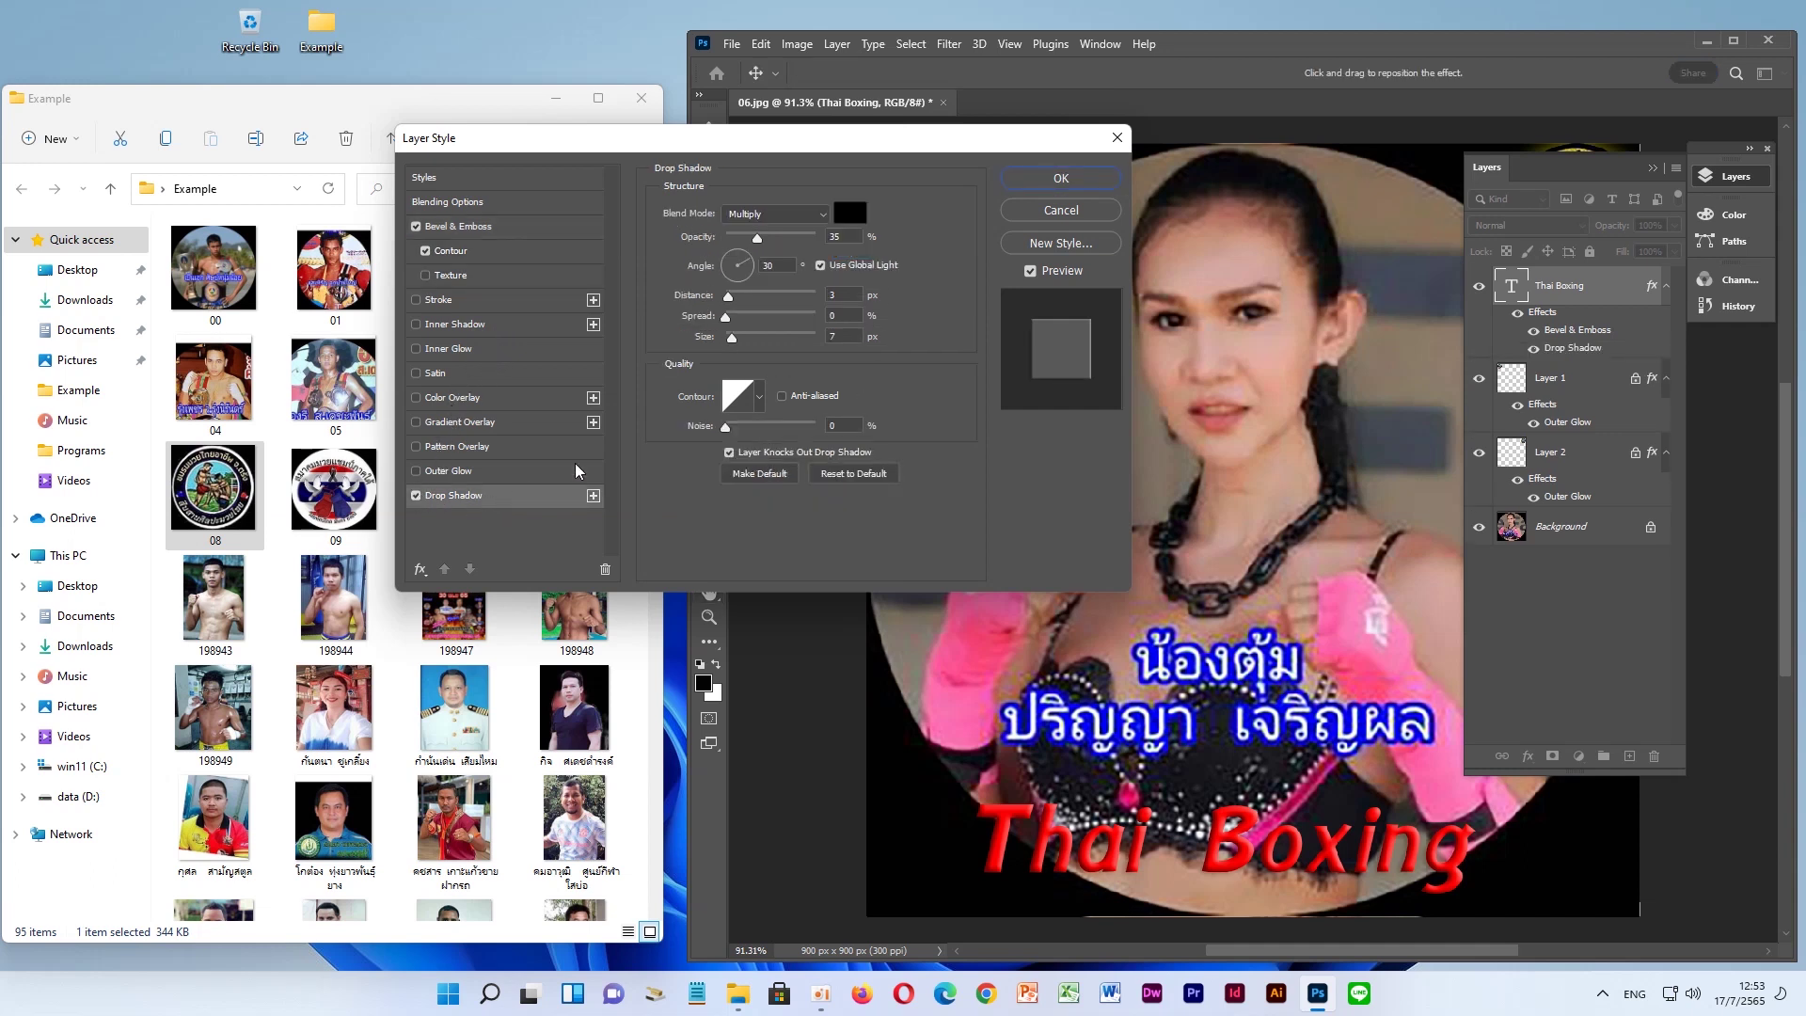
click(739, 263)
drag(739, 262, 735, 265)
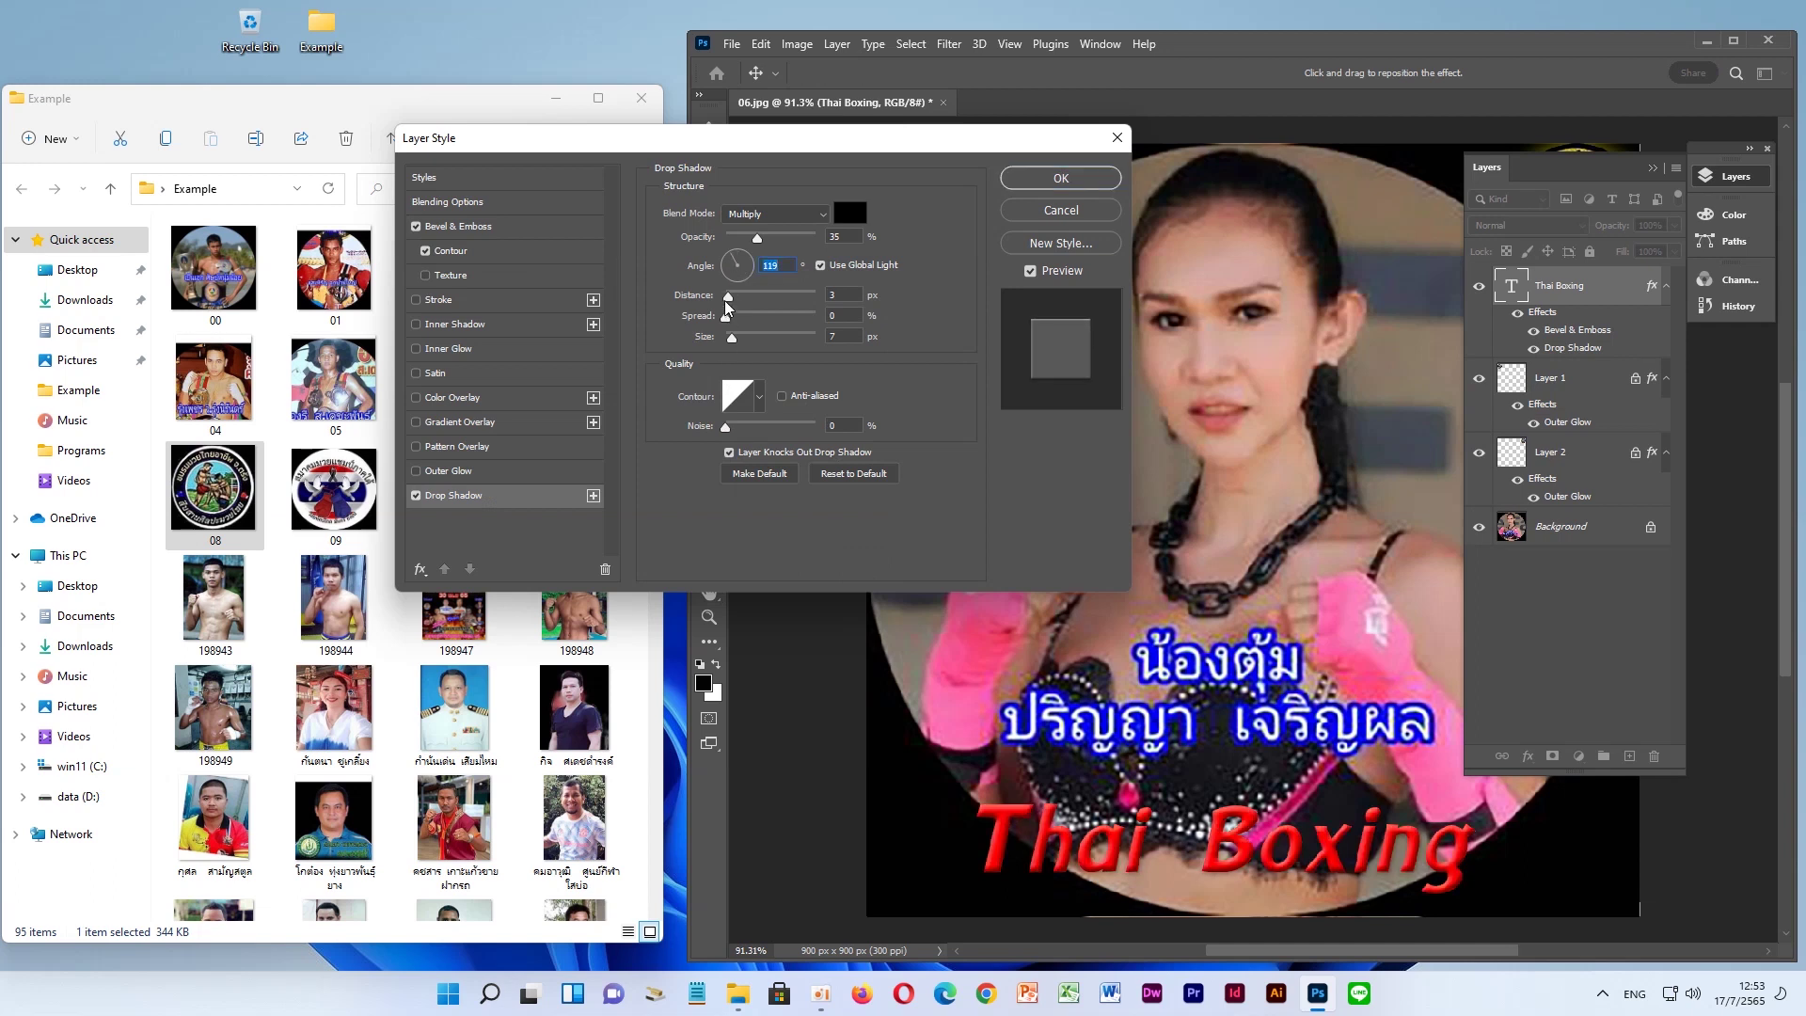
drag(730, 300, 734, 301)
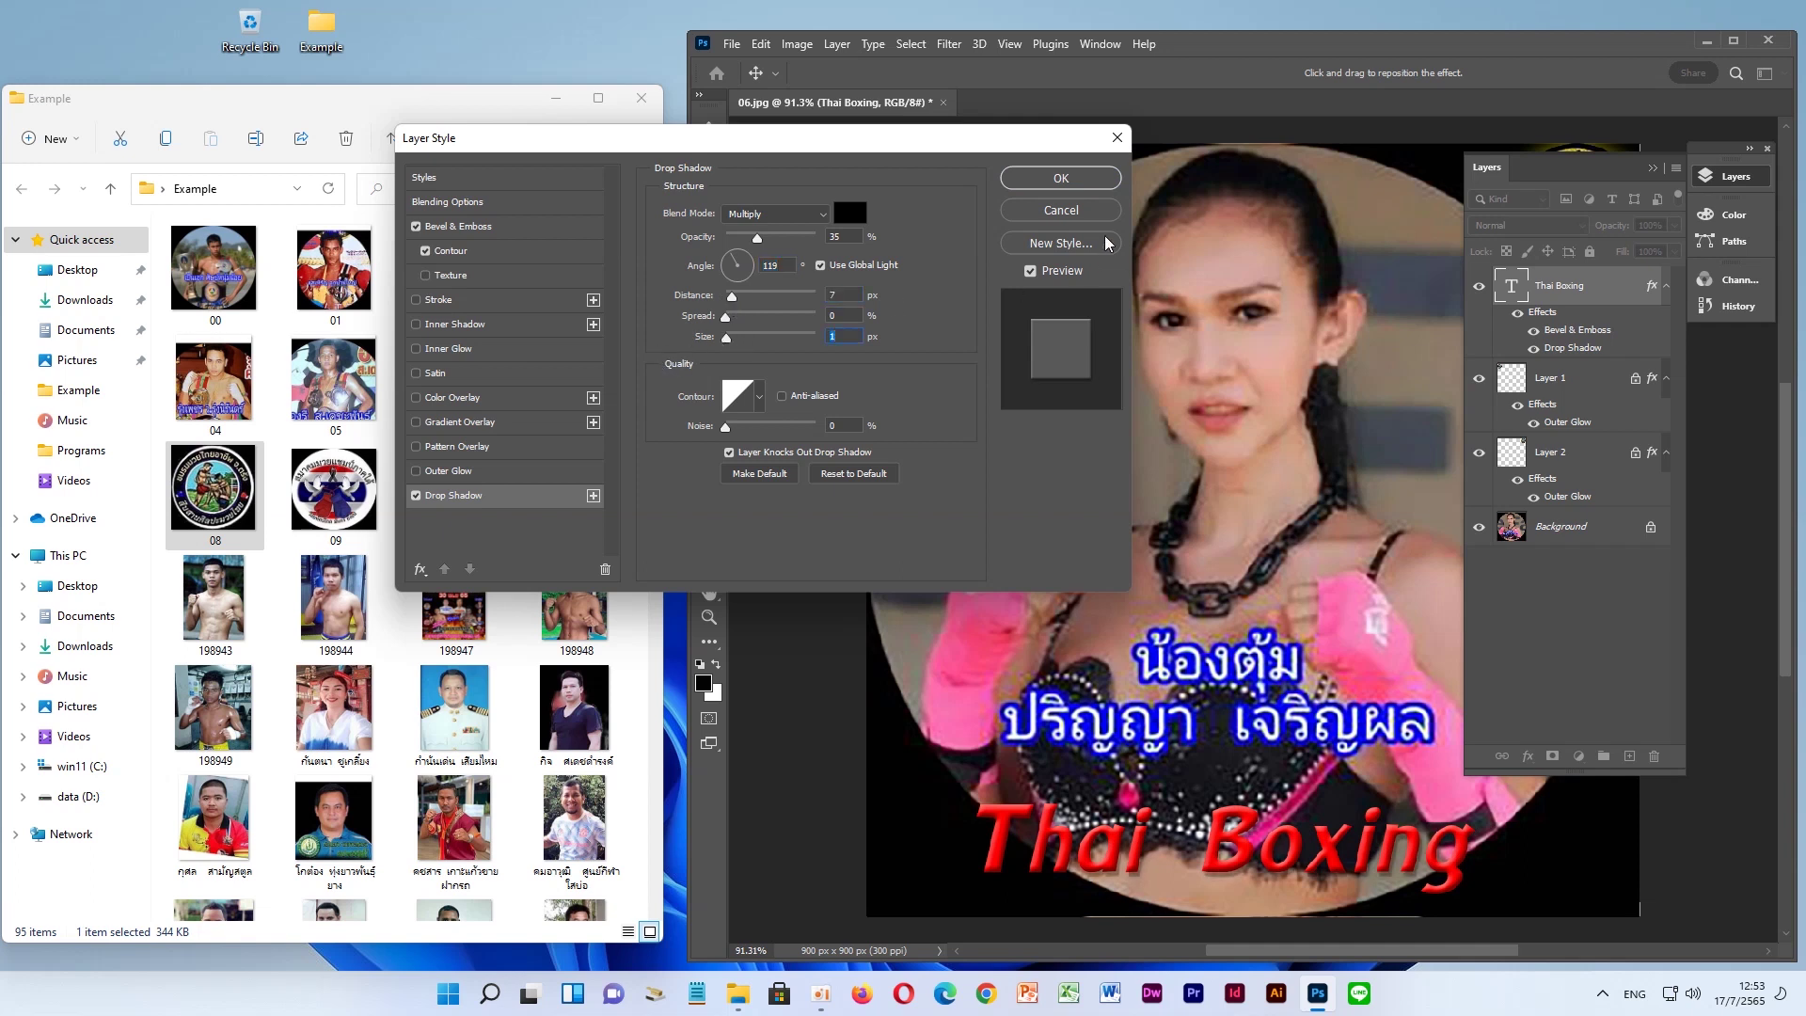
click(1078, 181)
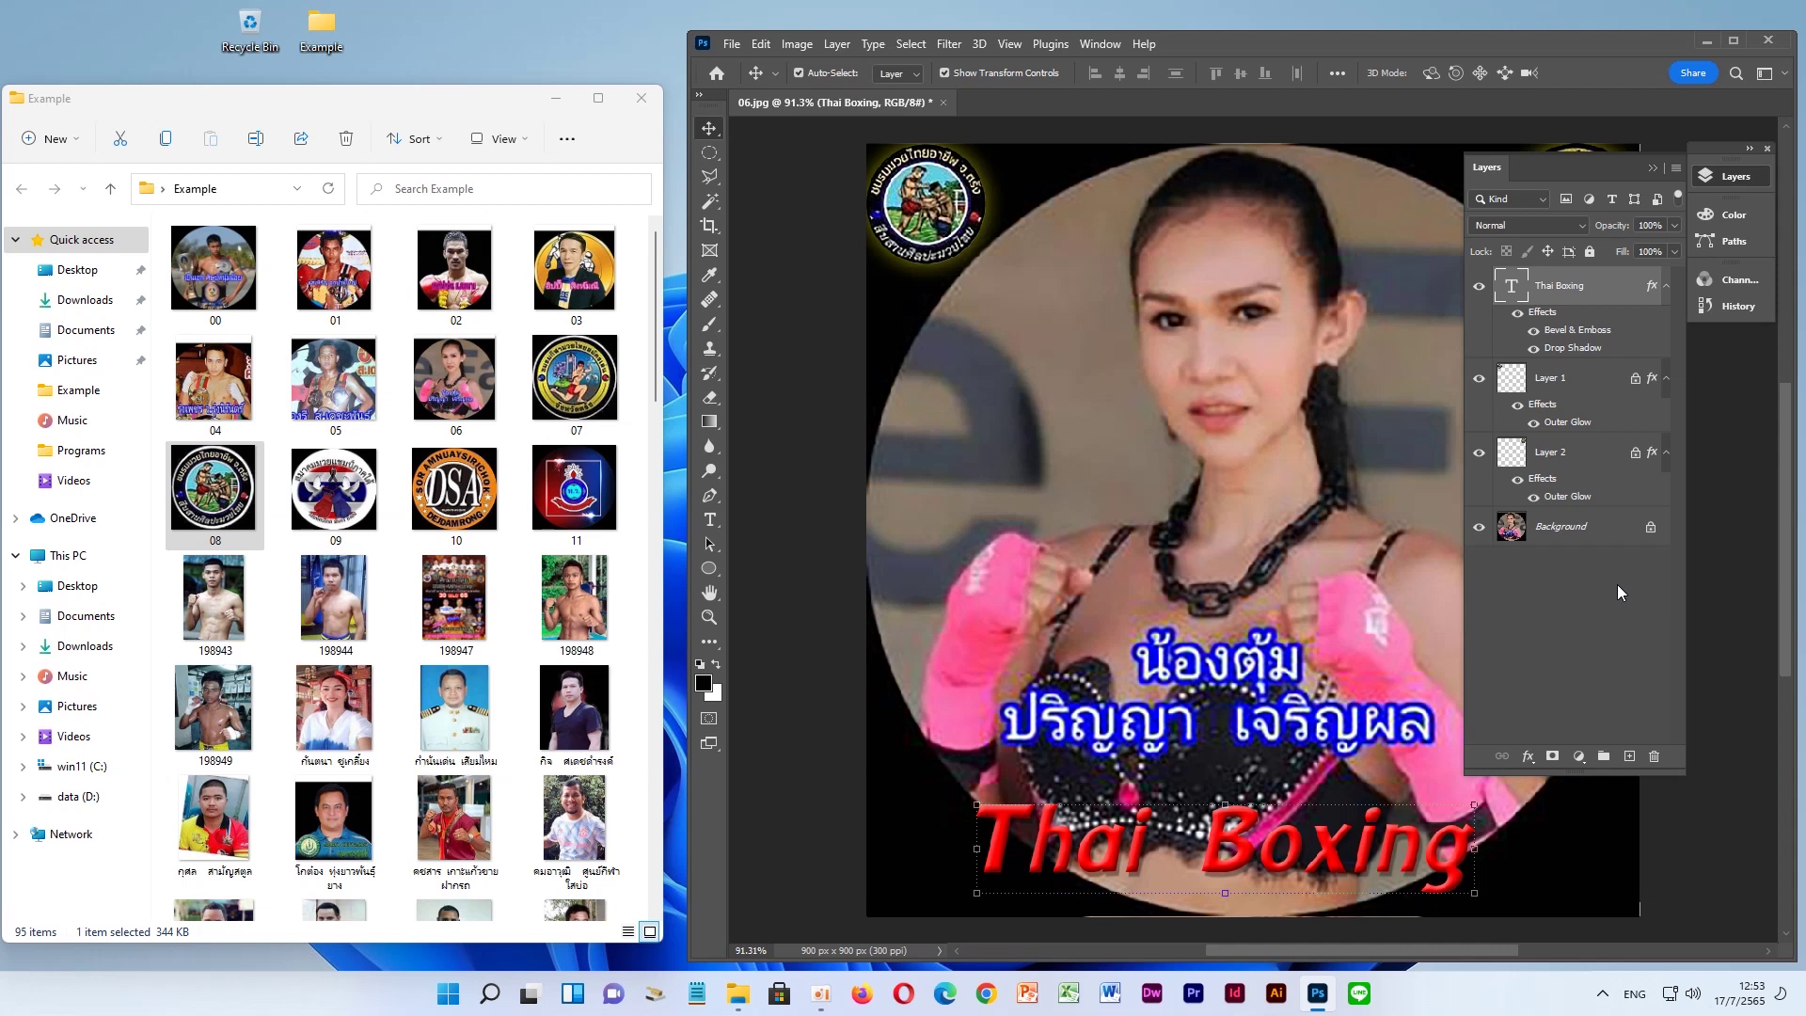
Unlock Layer 1 and put the Thai Boxing layer into a new Group 1
click(1635, 379)
click(1604, 756)
drag(1547, 315, 1552, 279)
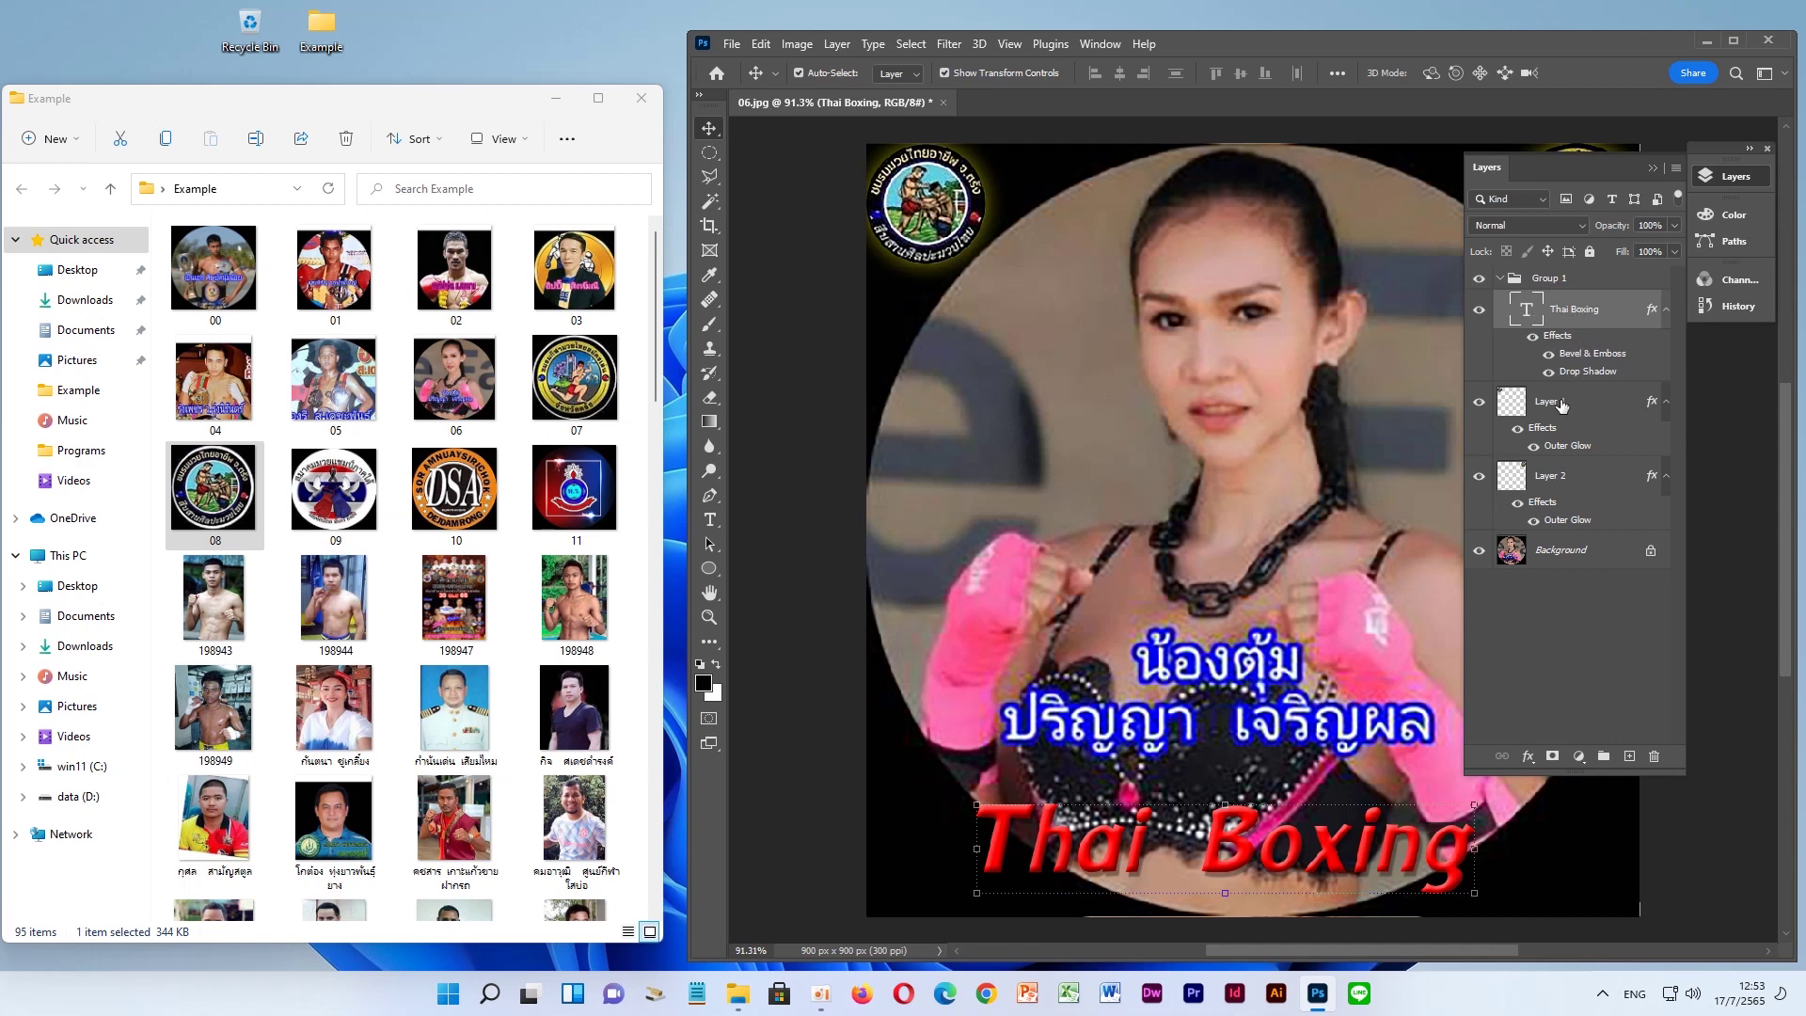
Move Layer 1 and Layer 2 into the collapsed Group 1 beside the Thai Boxing text
drag(1560, 405, 1548, 282)
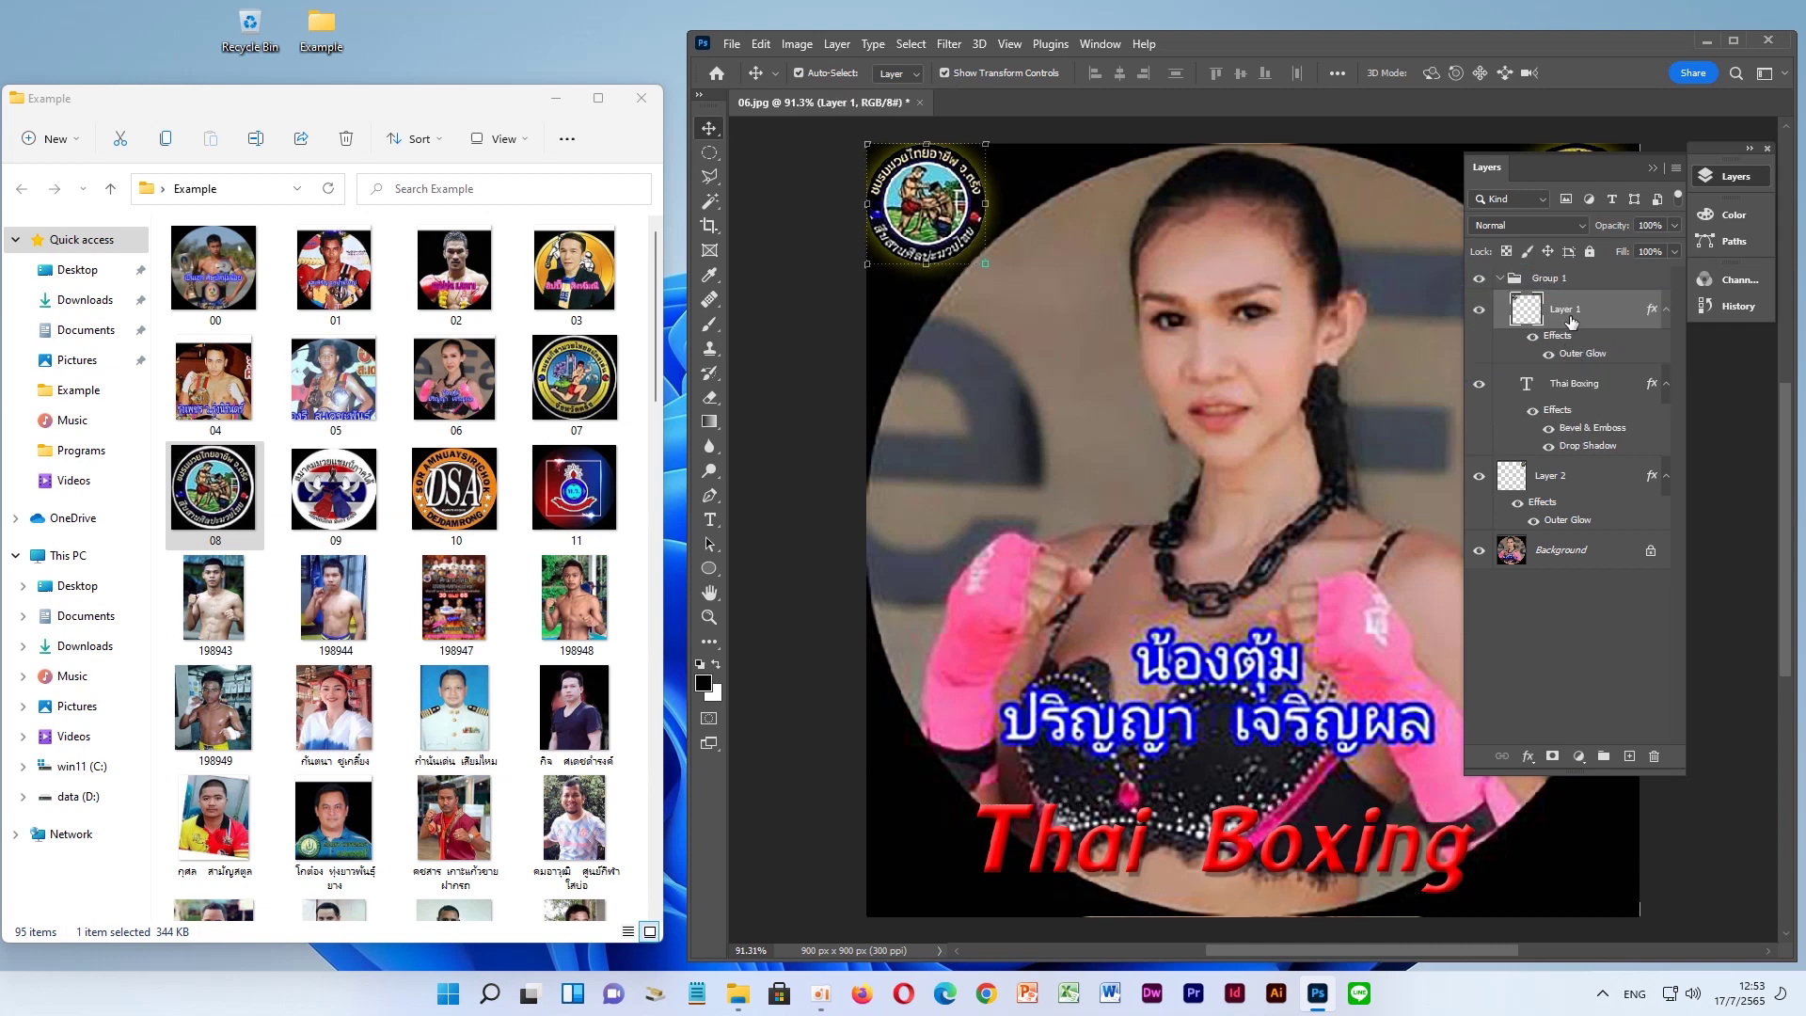
click(1499, 278)
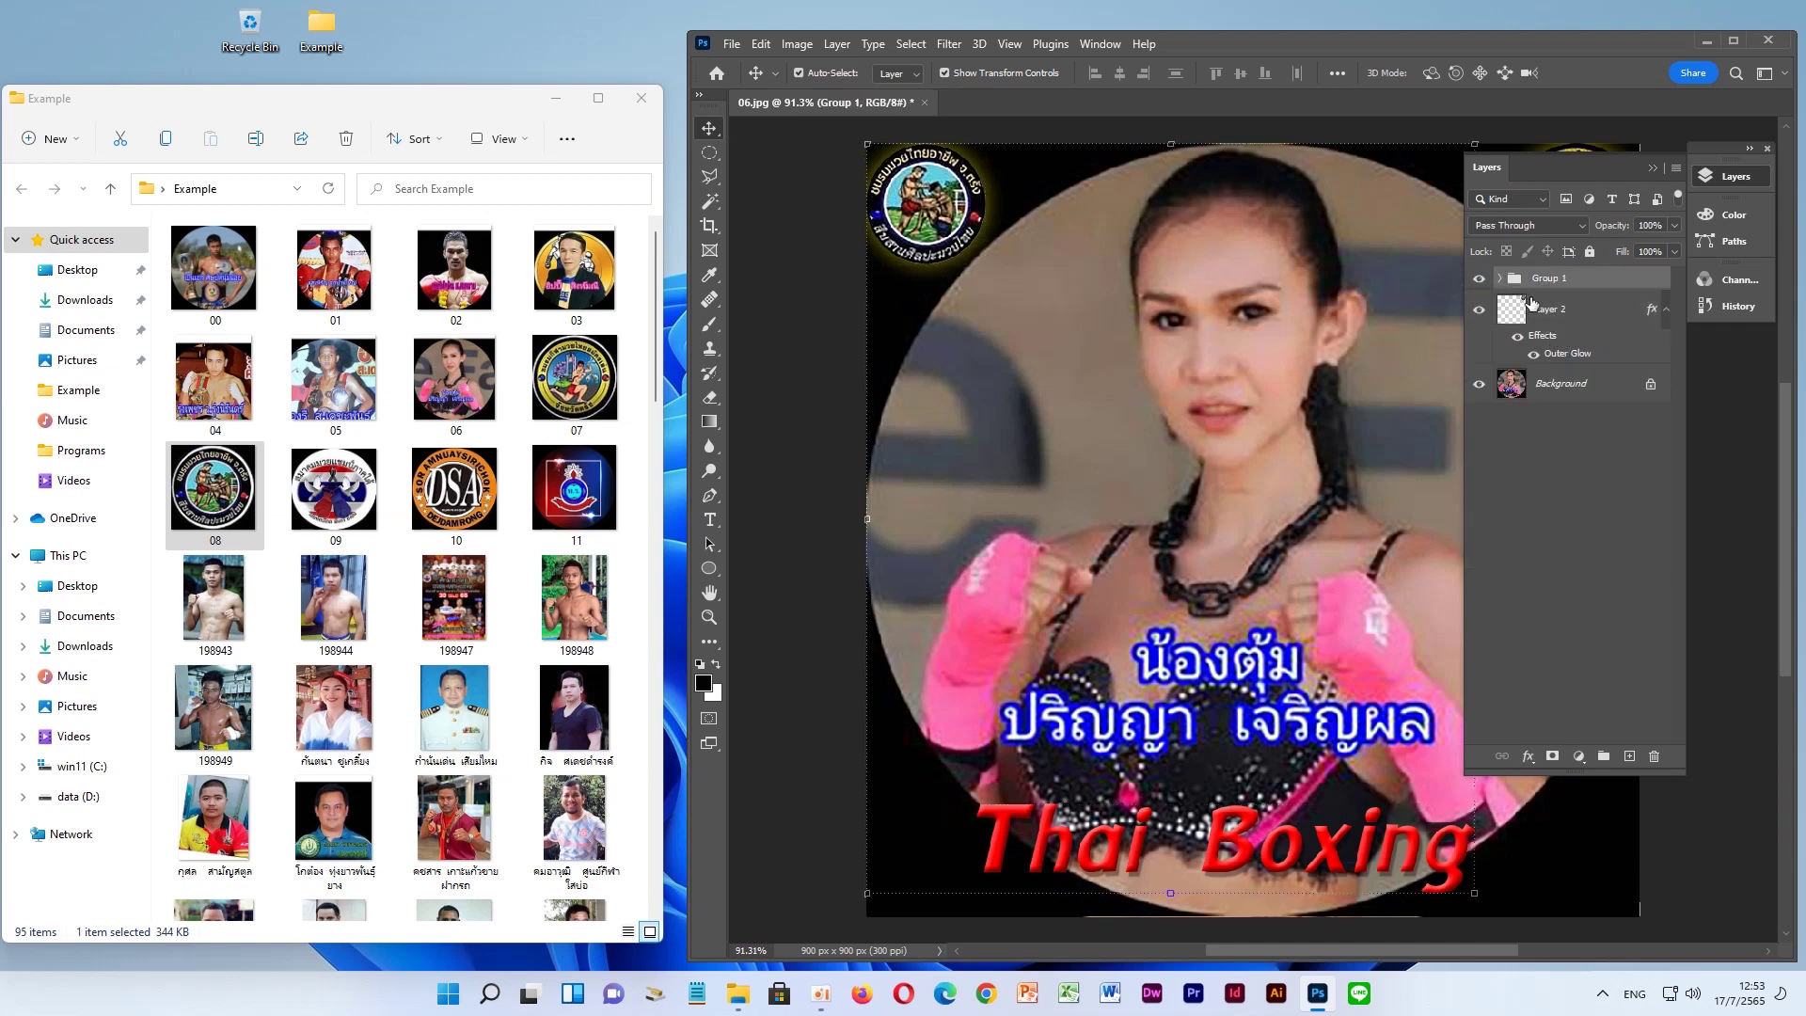
drag(1571, 318, 1554, 280)
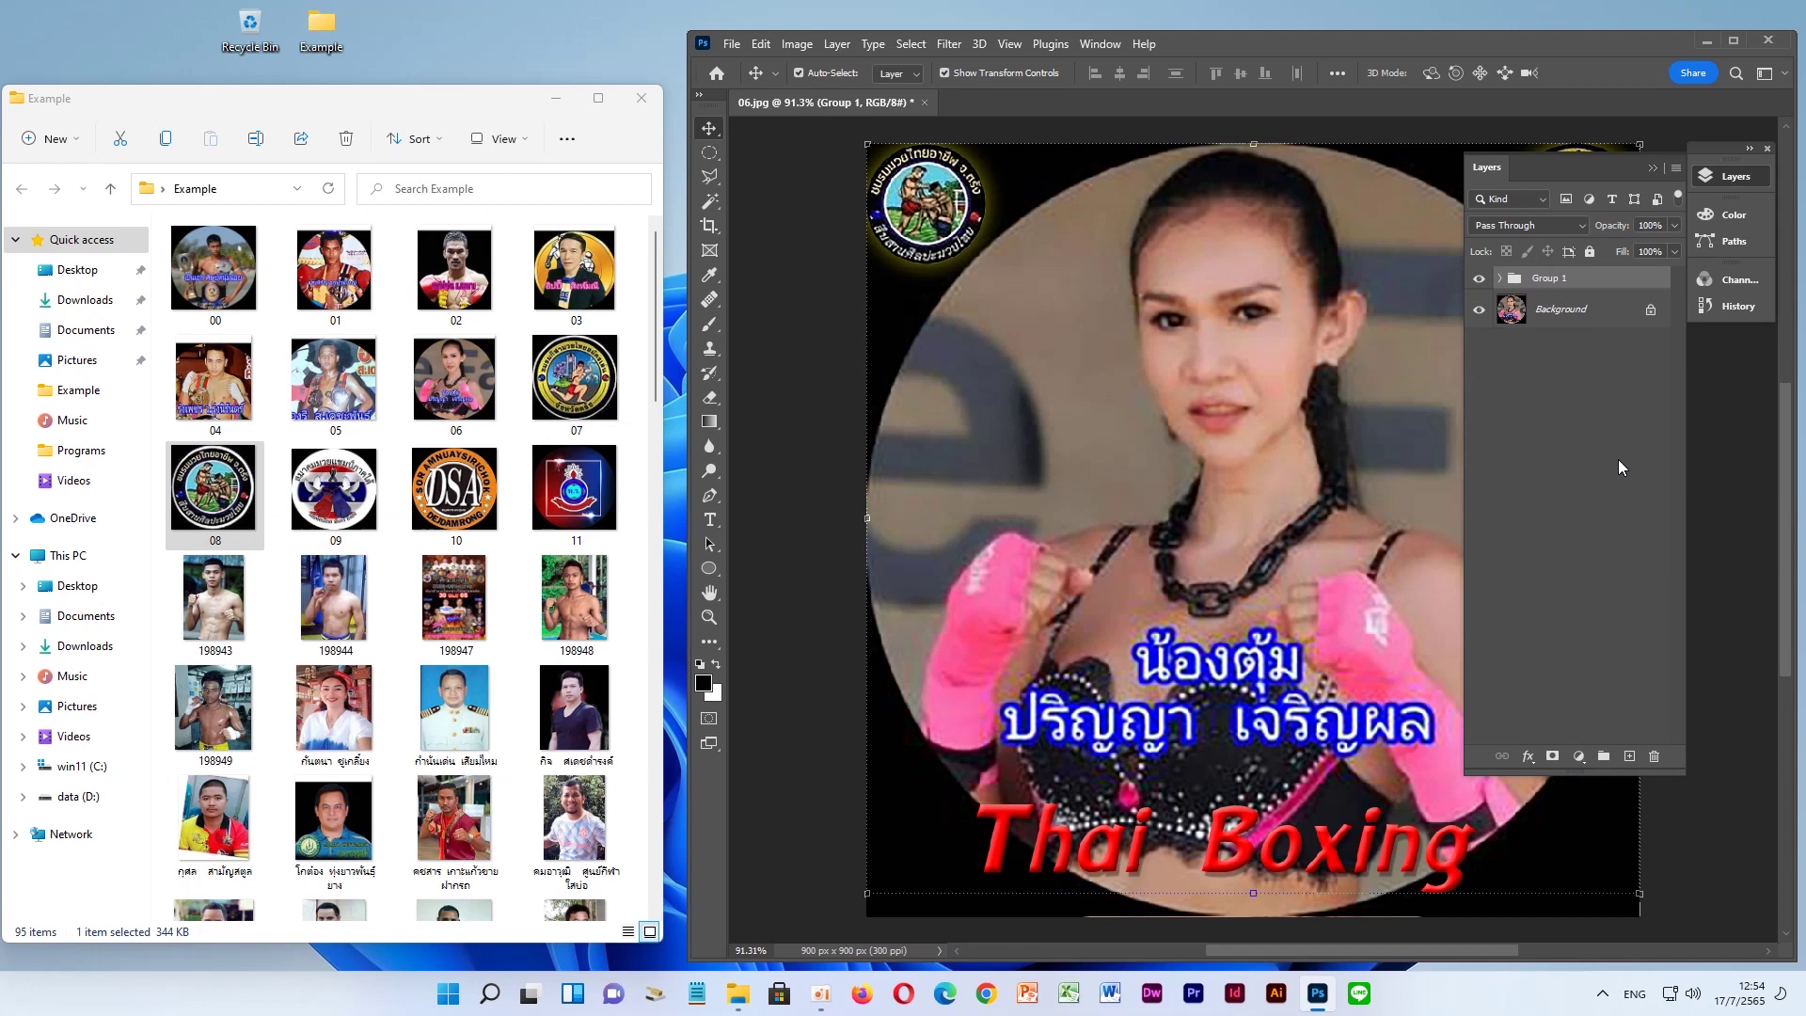
Select the Background layer, briefly hiding and re-showing the Group 1 logo and text
click(1574, 313)
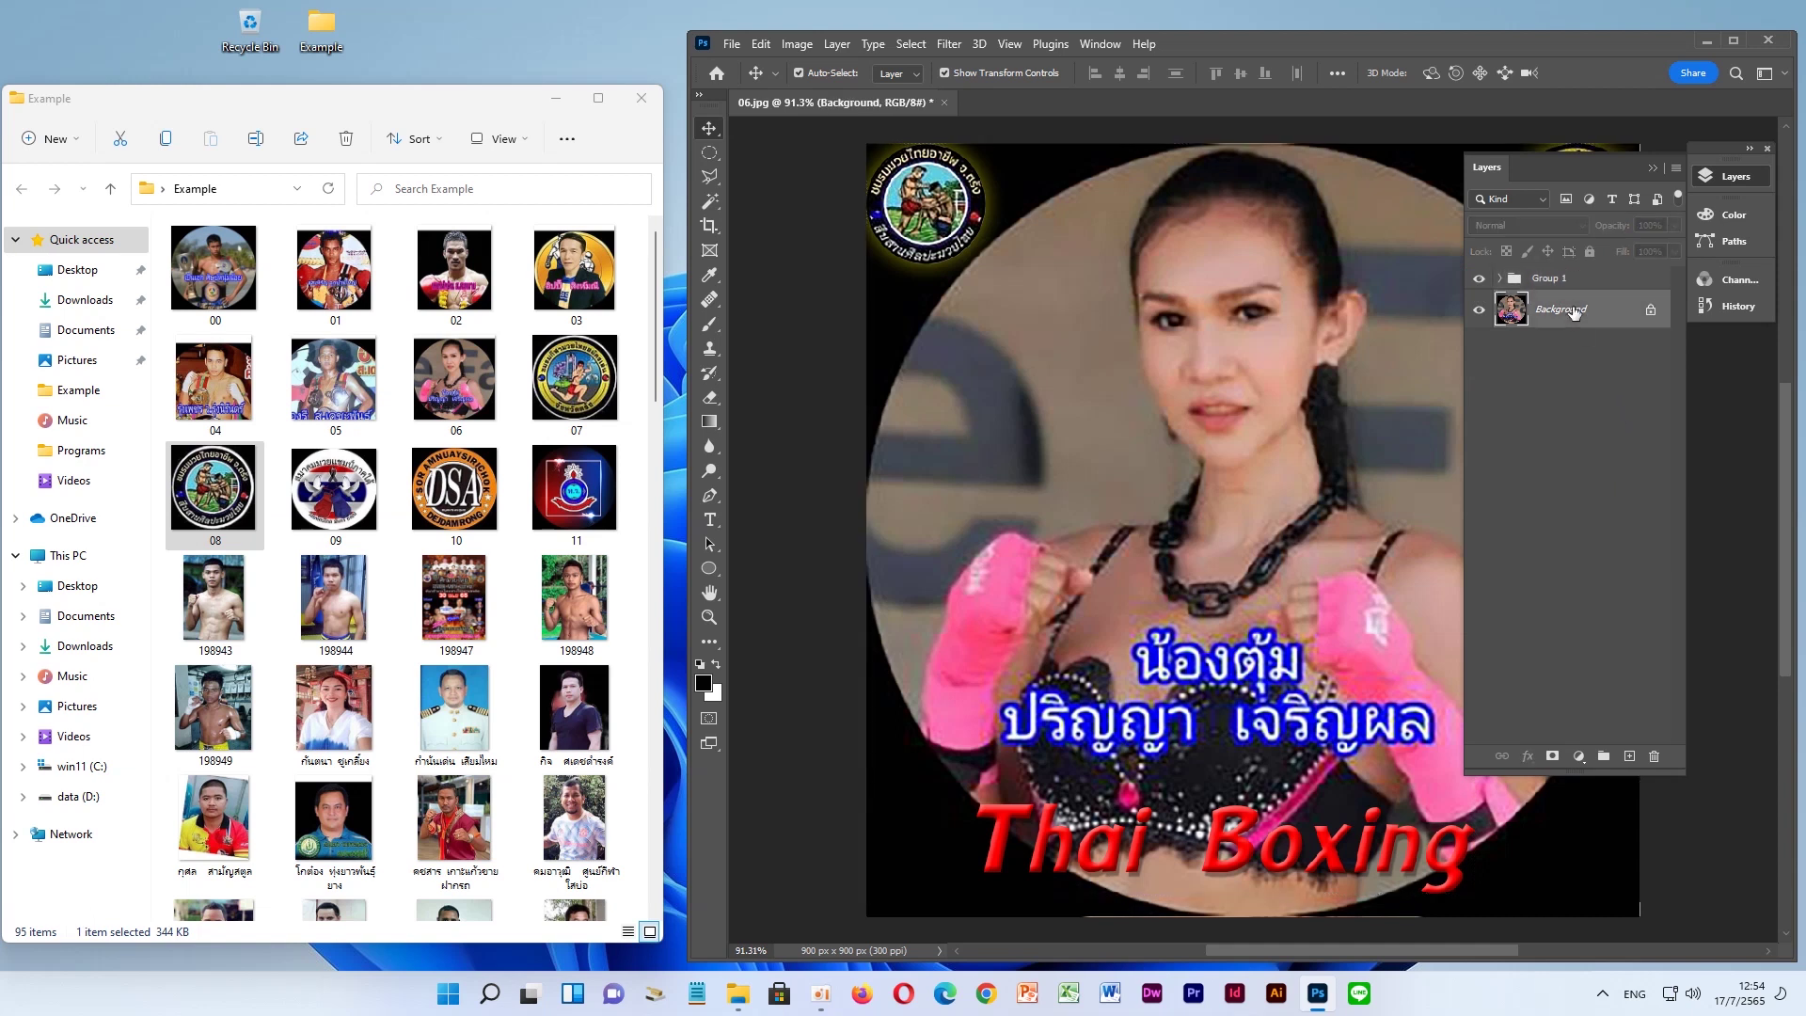
click(1479, 279)
click(1479, 279)
Open and enlarge the Color panel, switching its sliders to RGB and then CMYK
click(1719, 216)
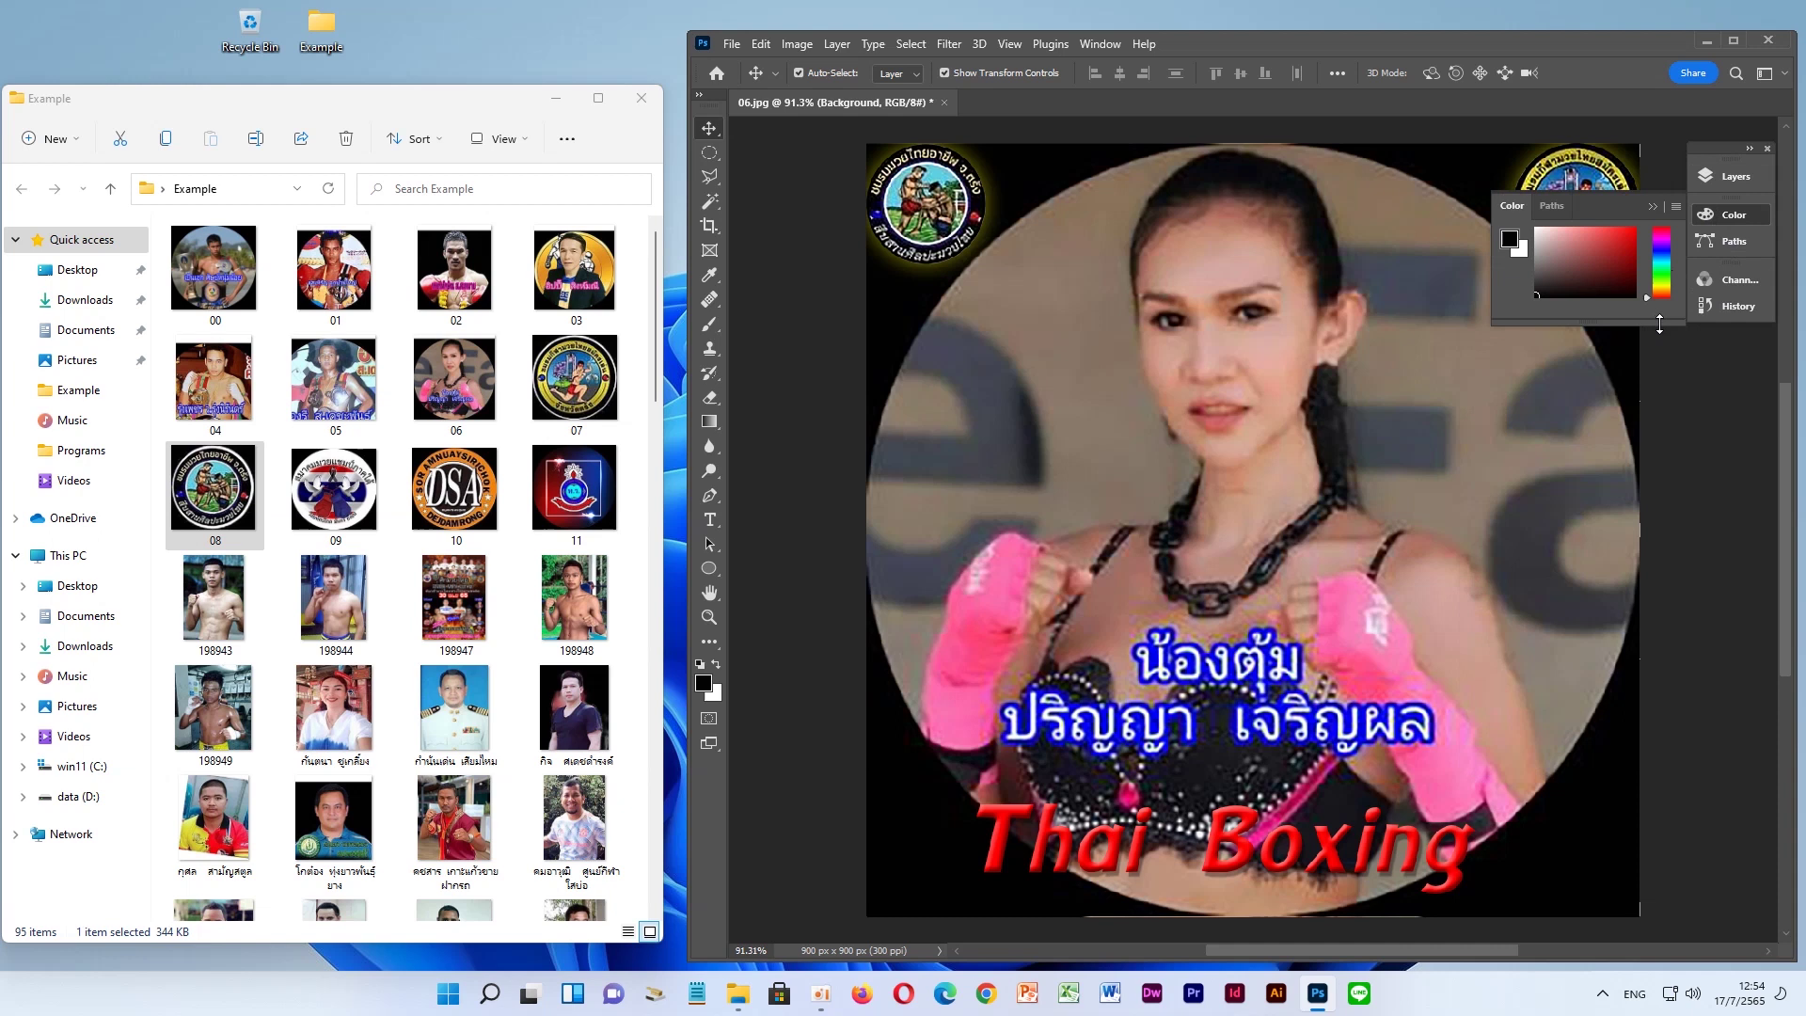
drag(1660, 324, 1661, 421)
click(1675, 207)
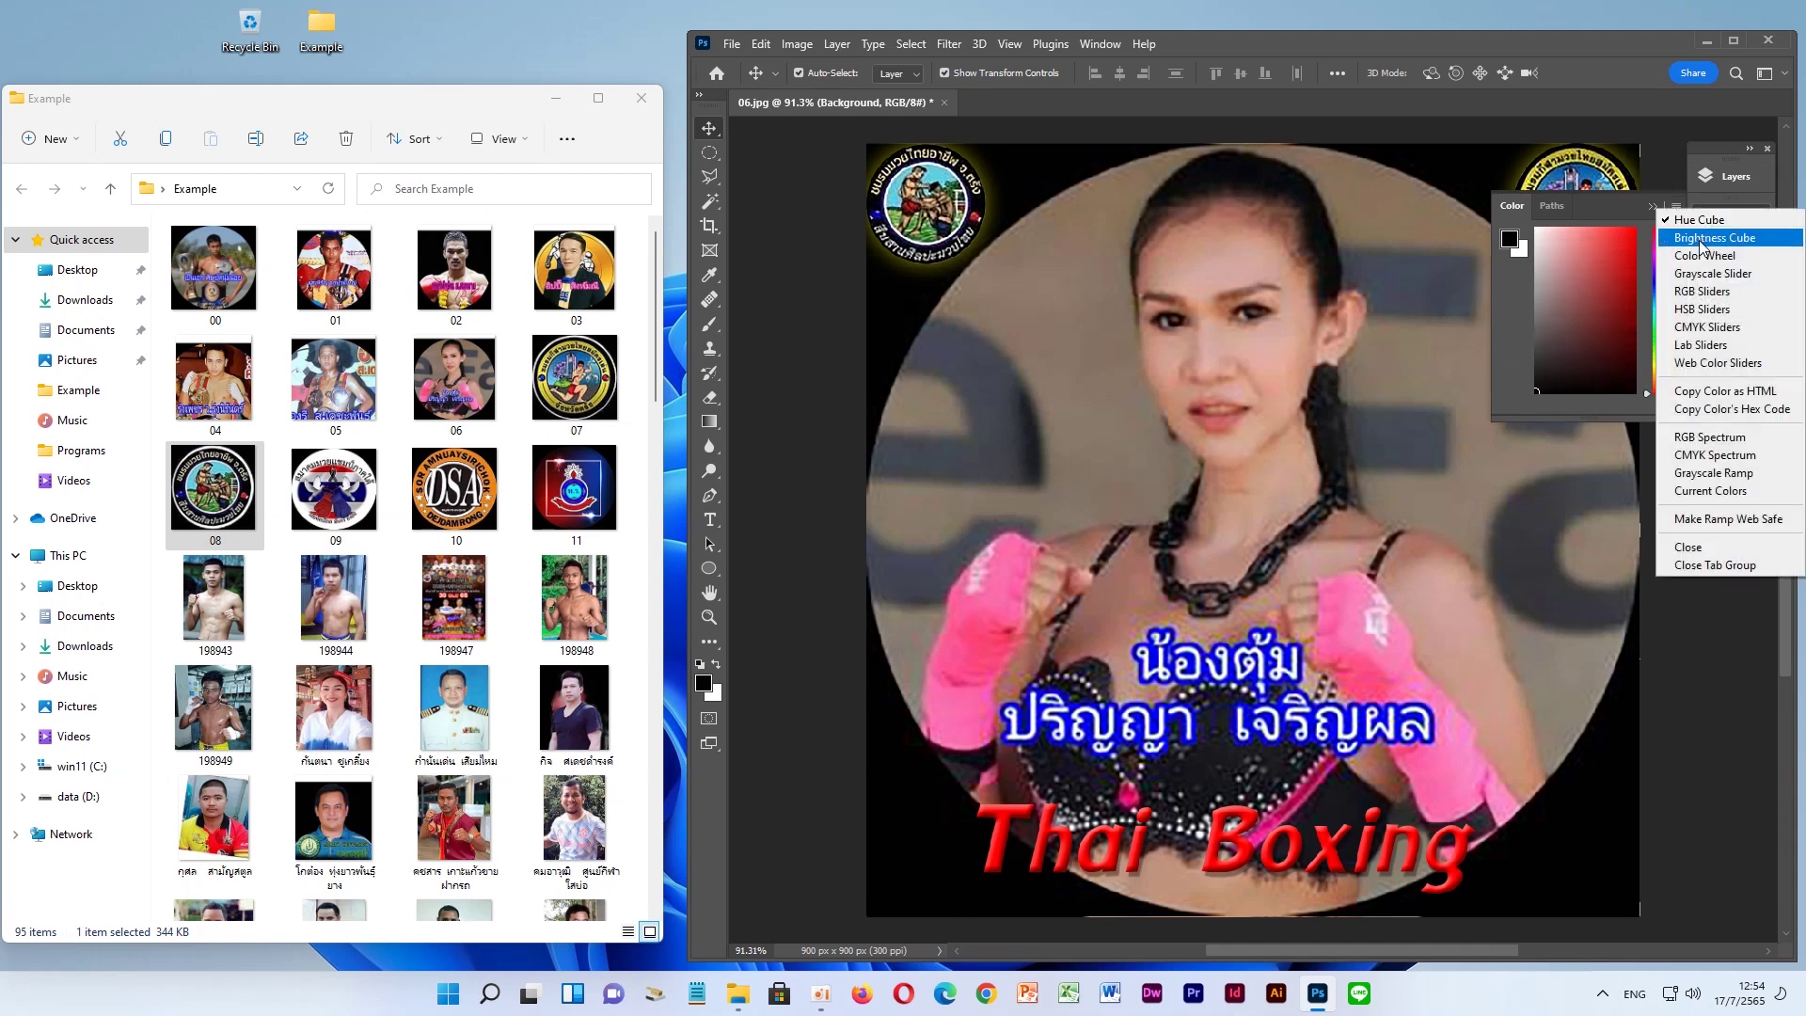
click(1714, 293)
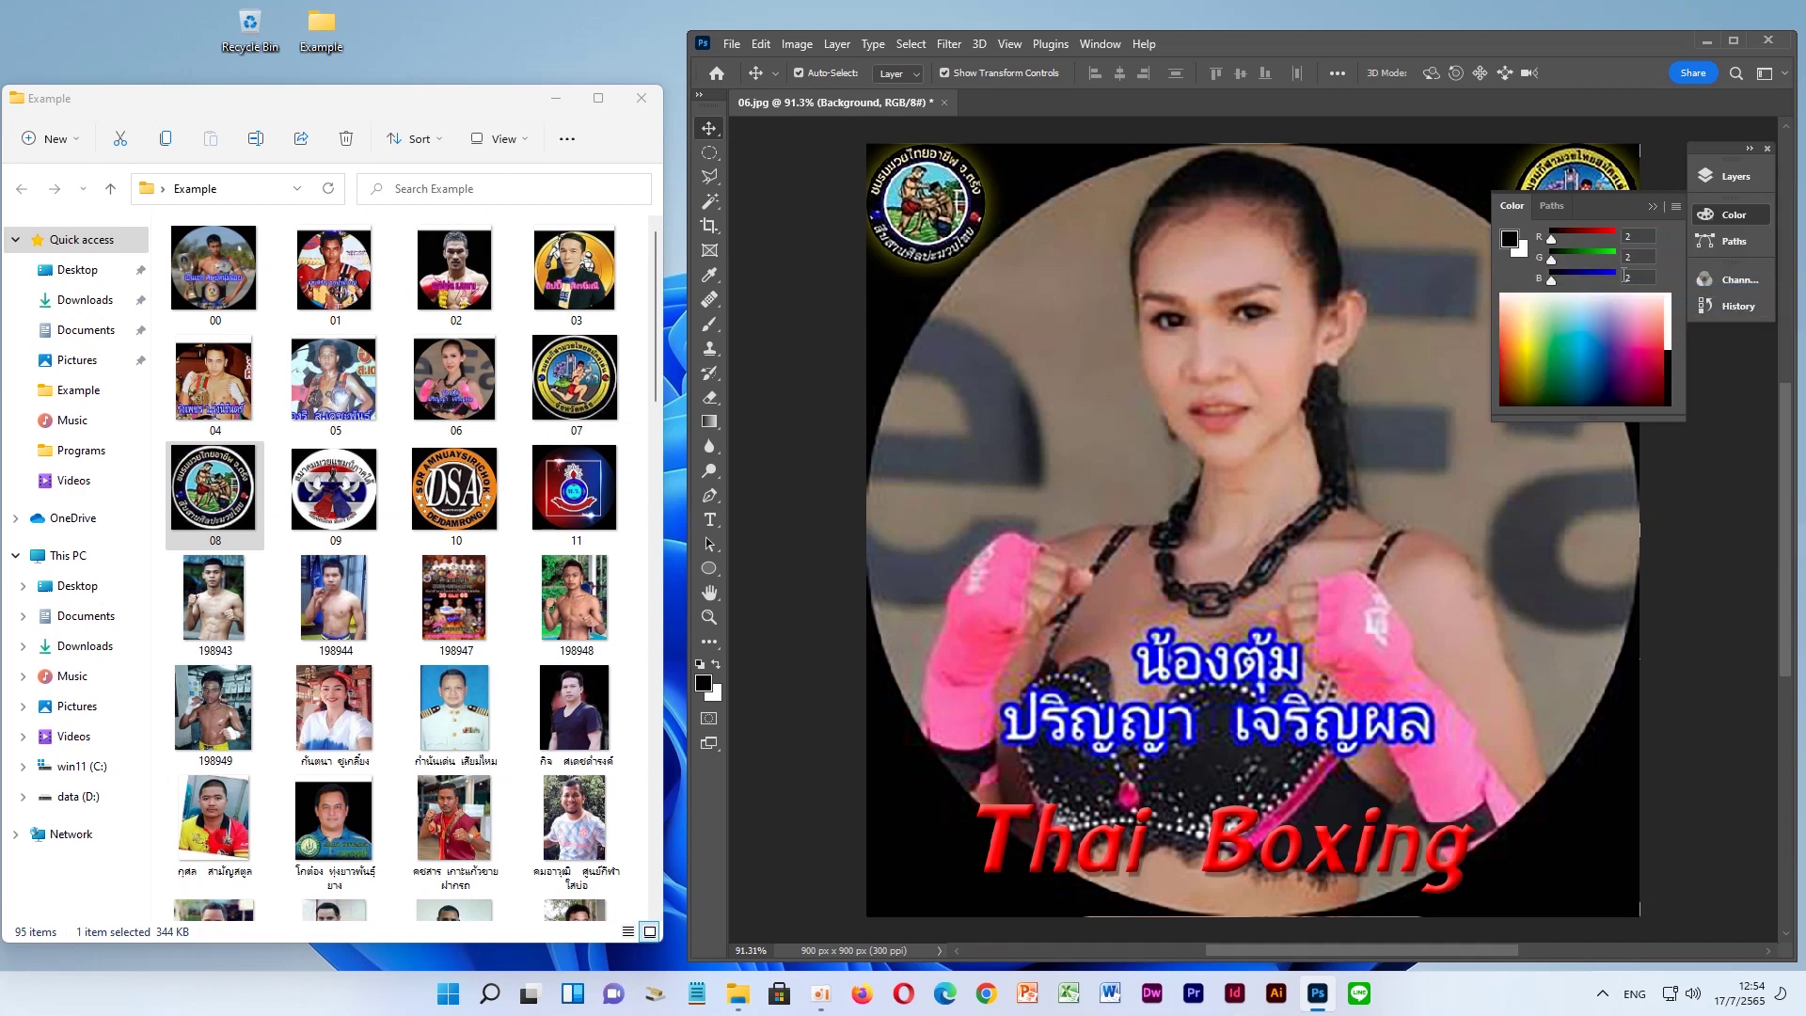
click(1676, 207)
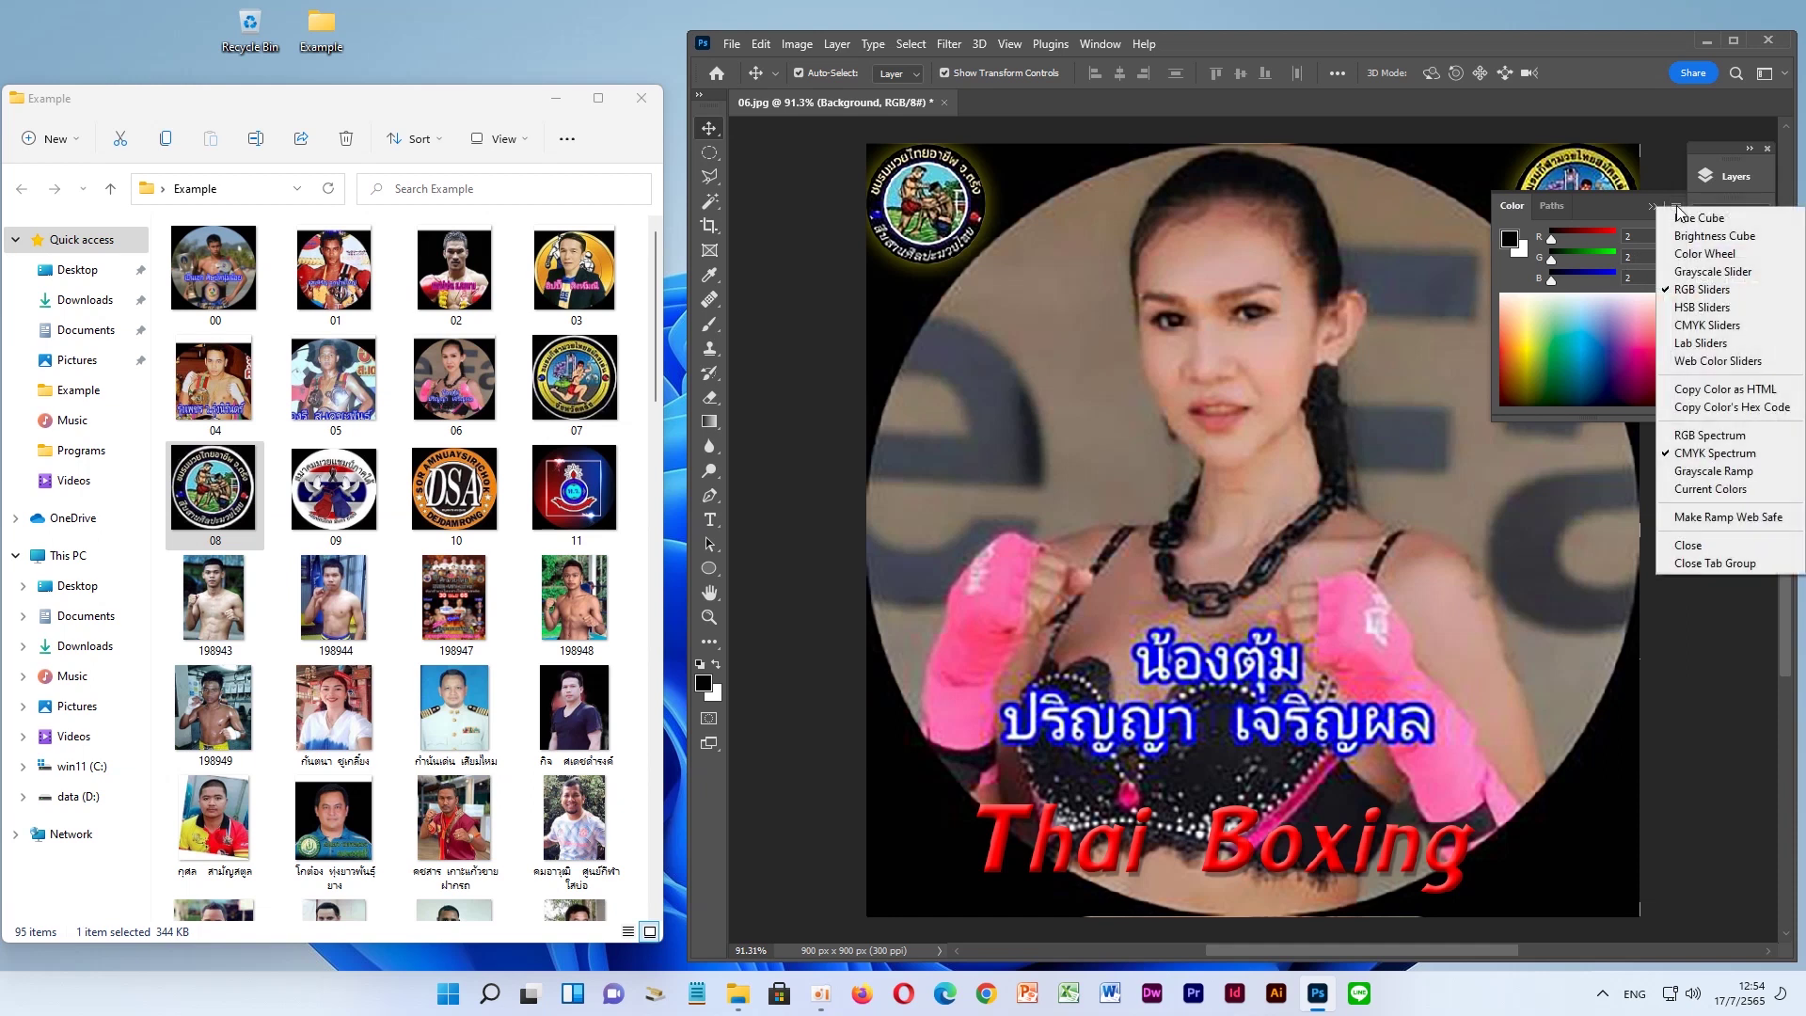
click(1706, 326)
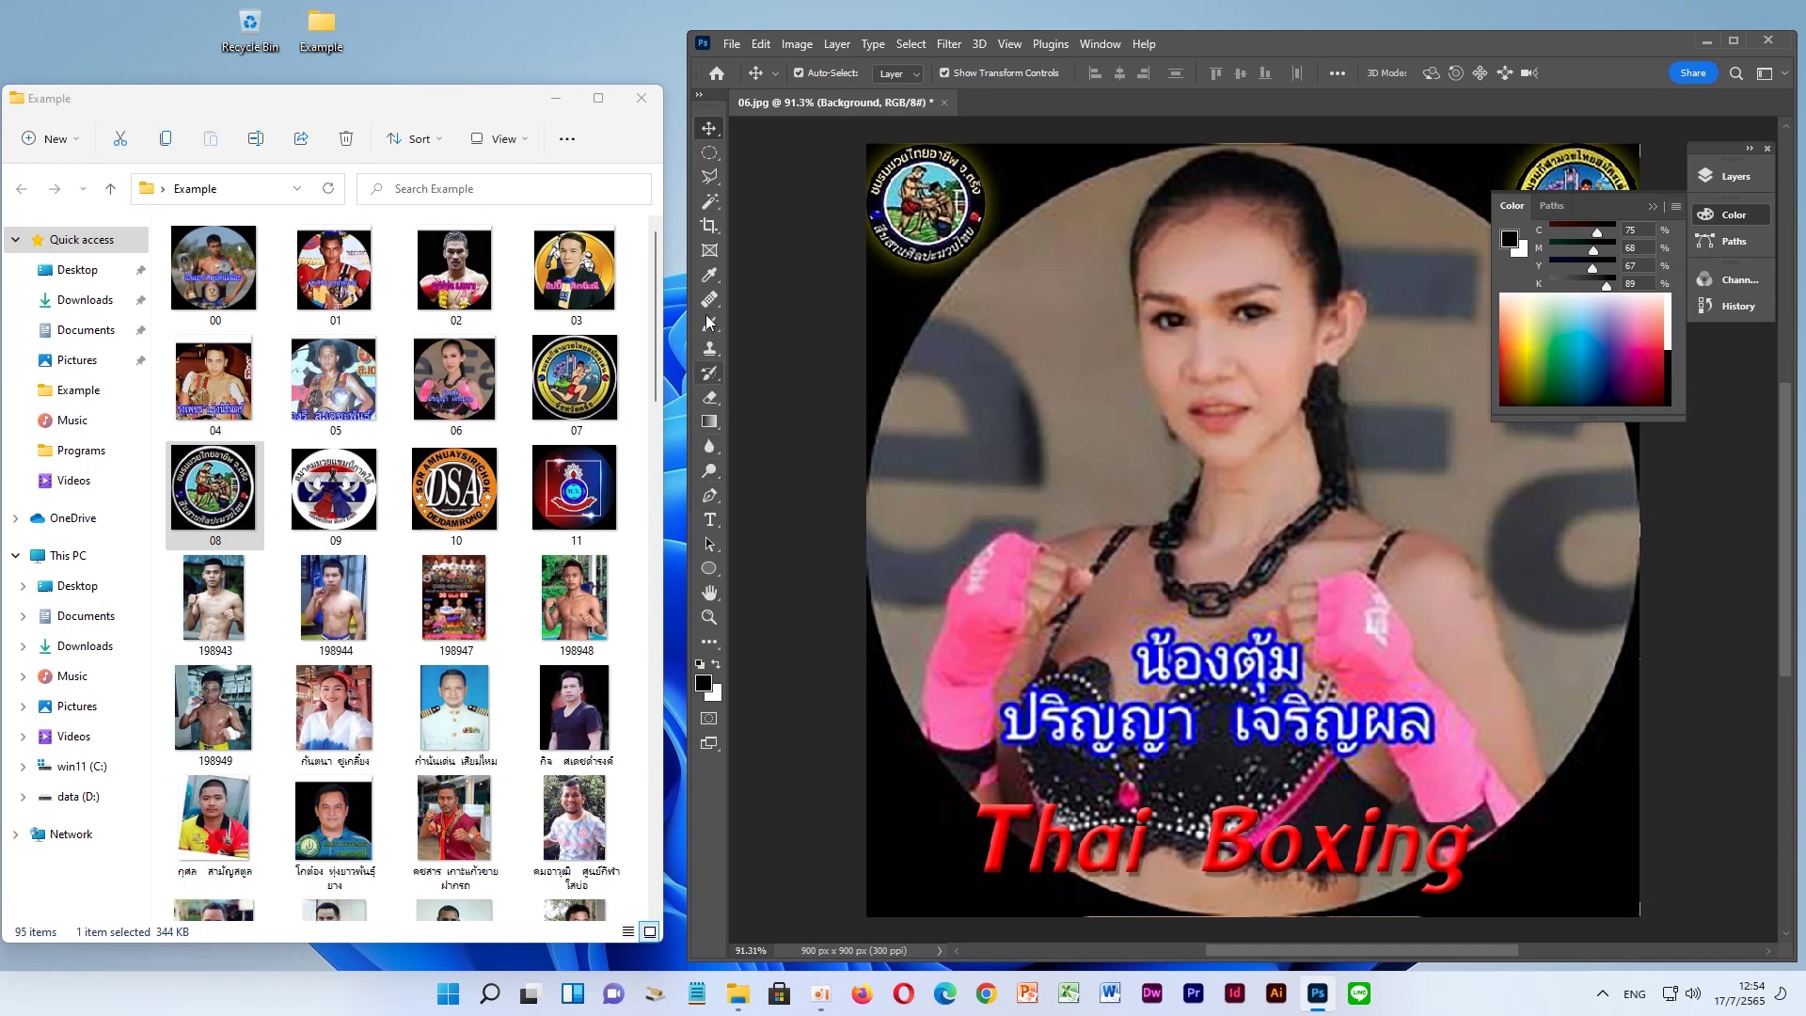
Eyedropper the fighter's pink skin tone as foreground colour, shown as RGB values
click(711, 276)
click(907, 311)
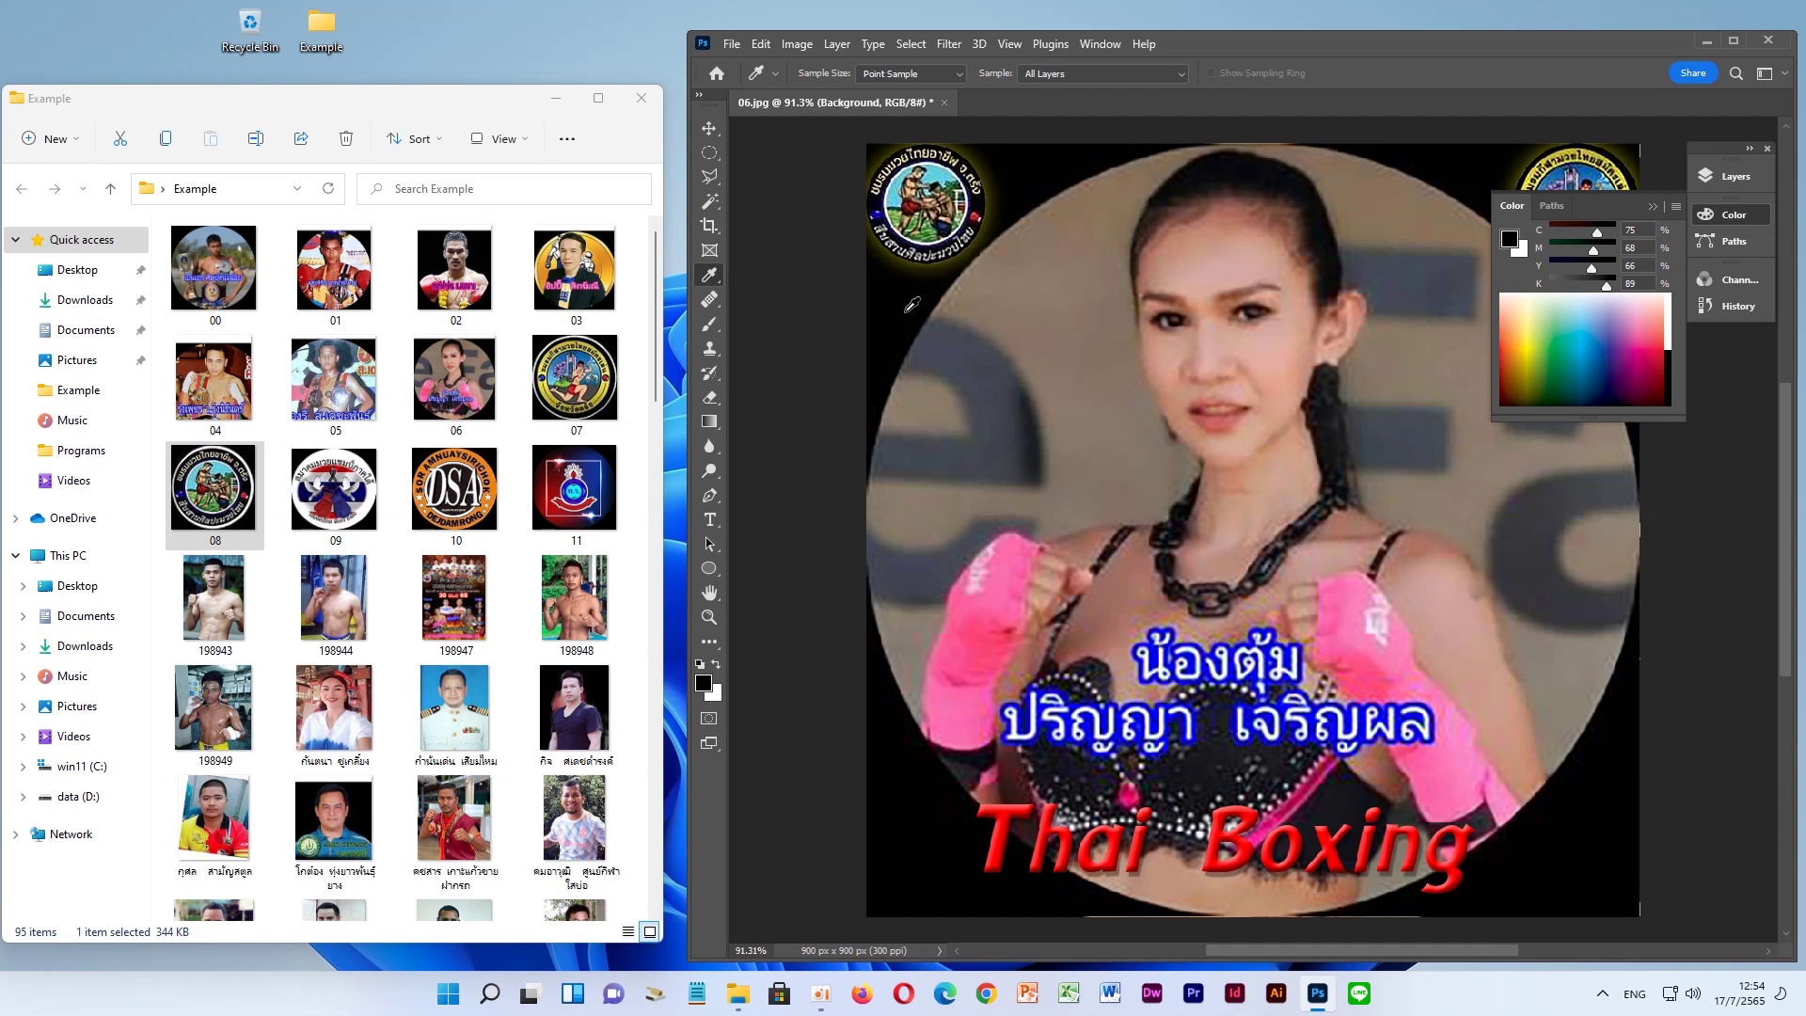
click(985, 370)
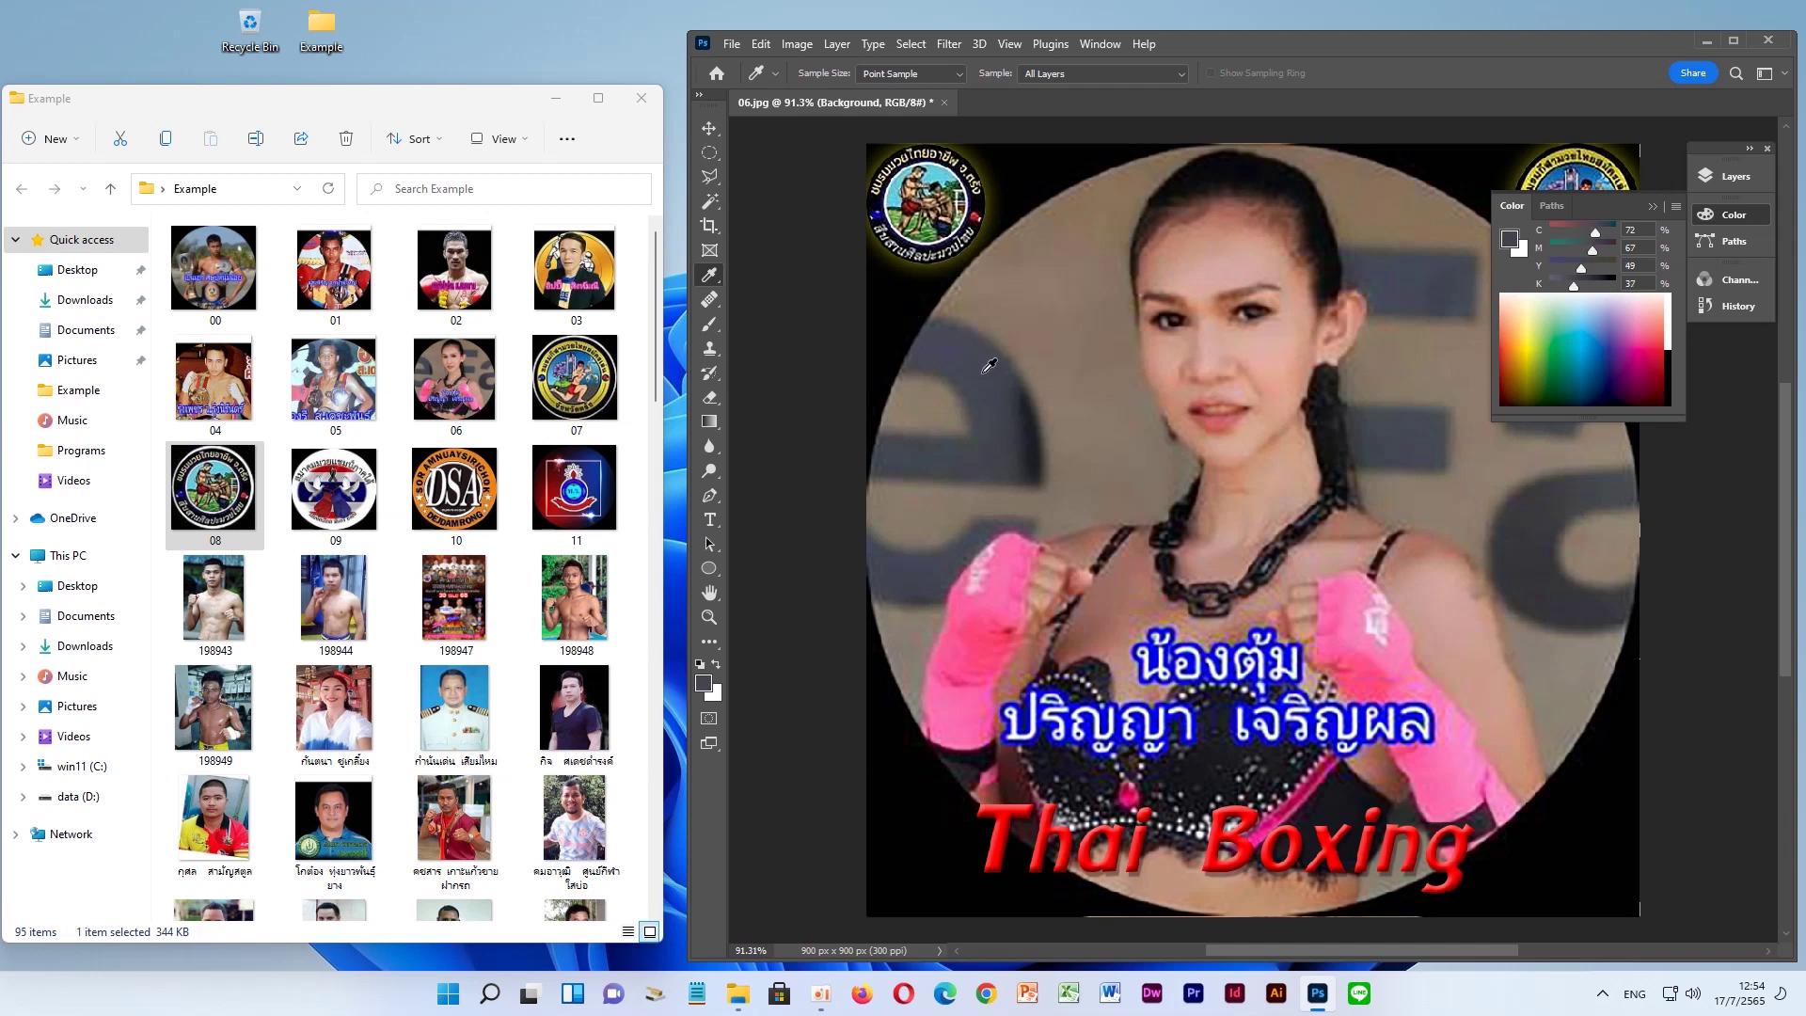
click(1253, 342)
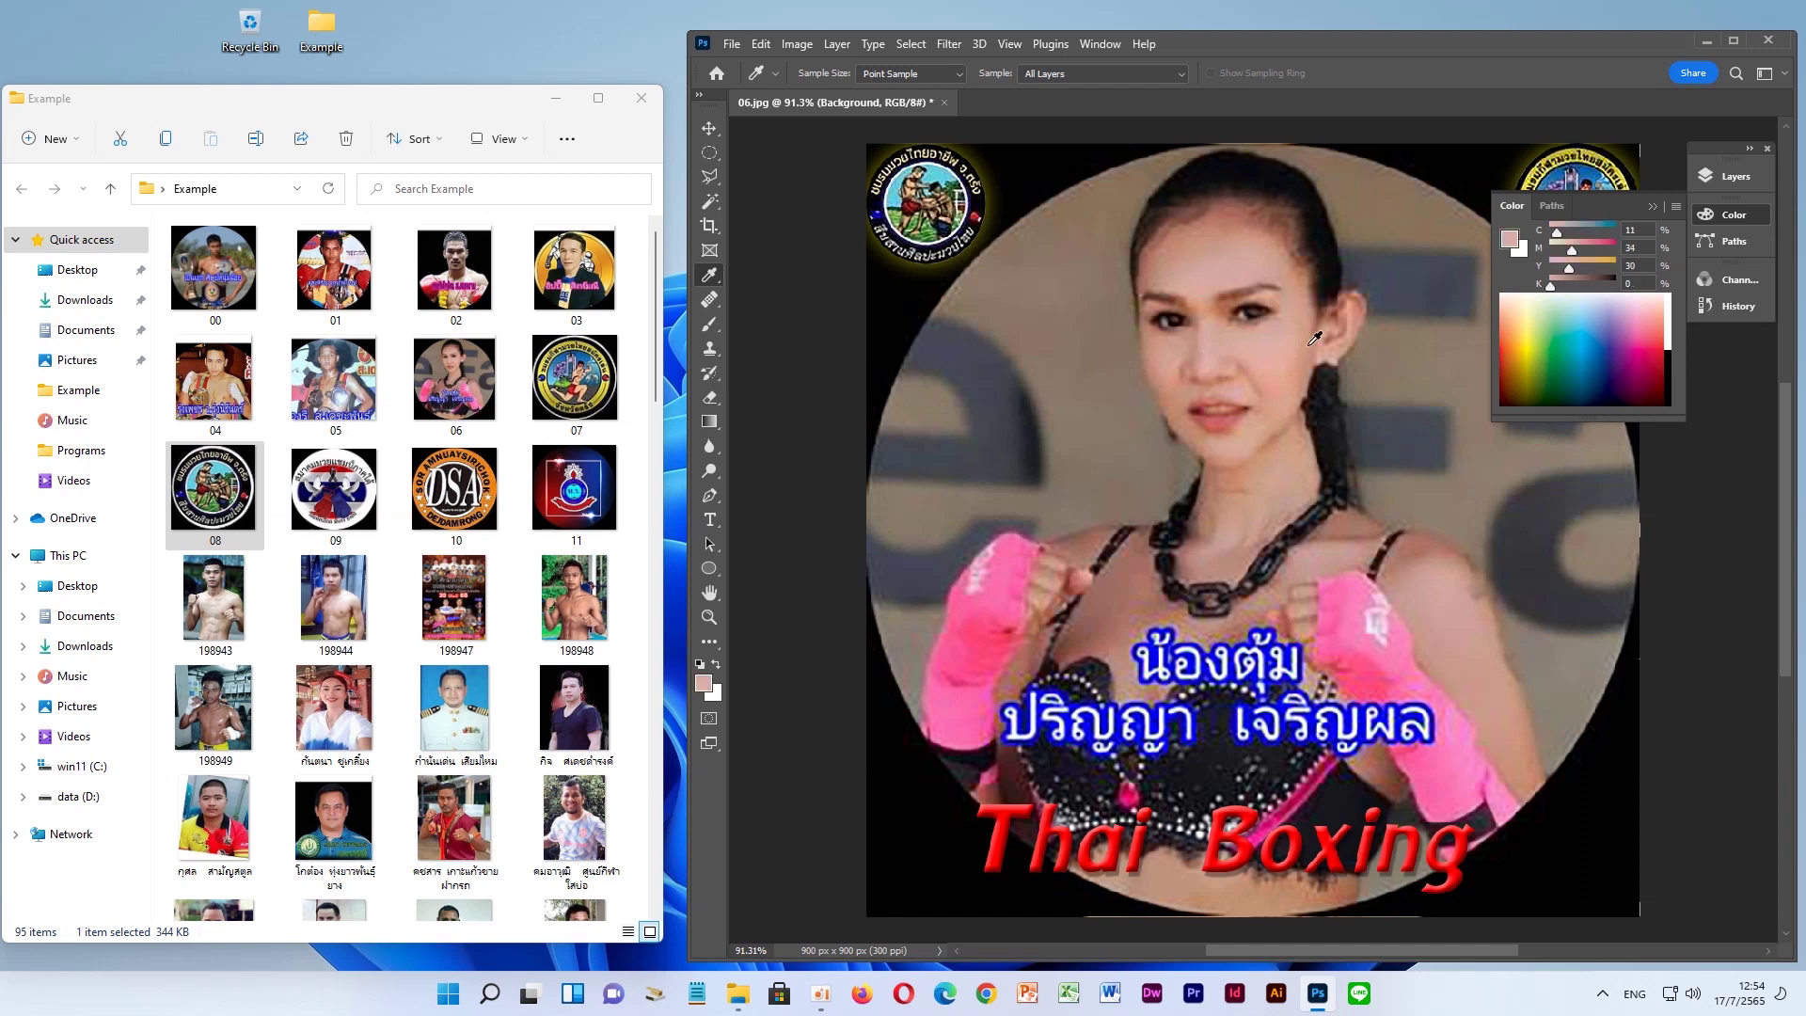
click(1675, 206)
click(1693, 287)
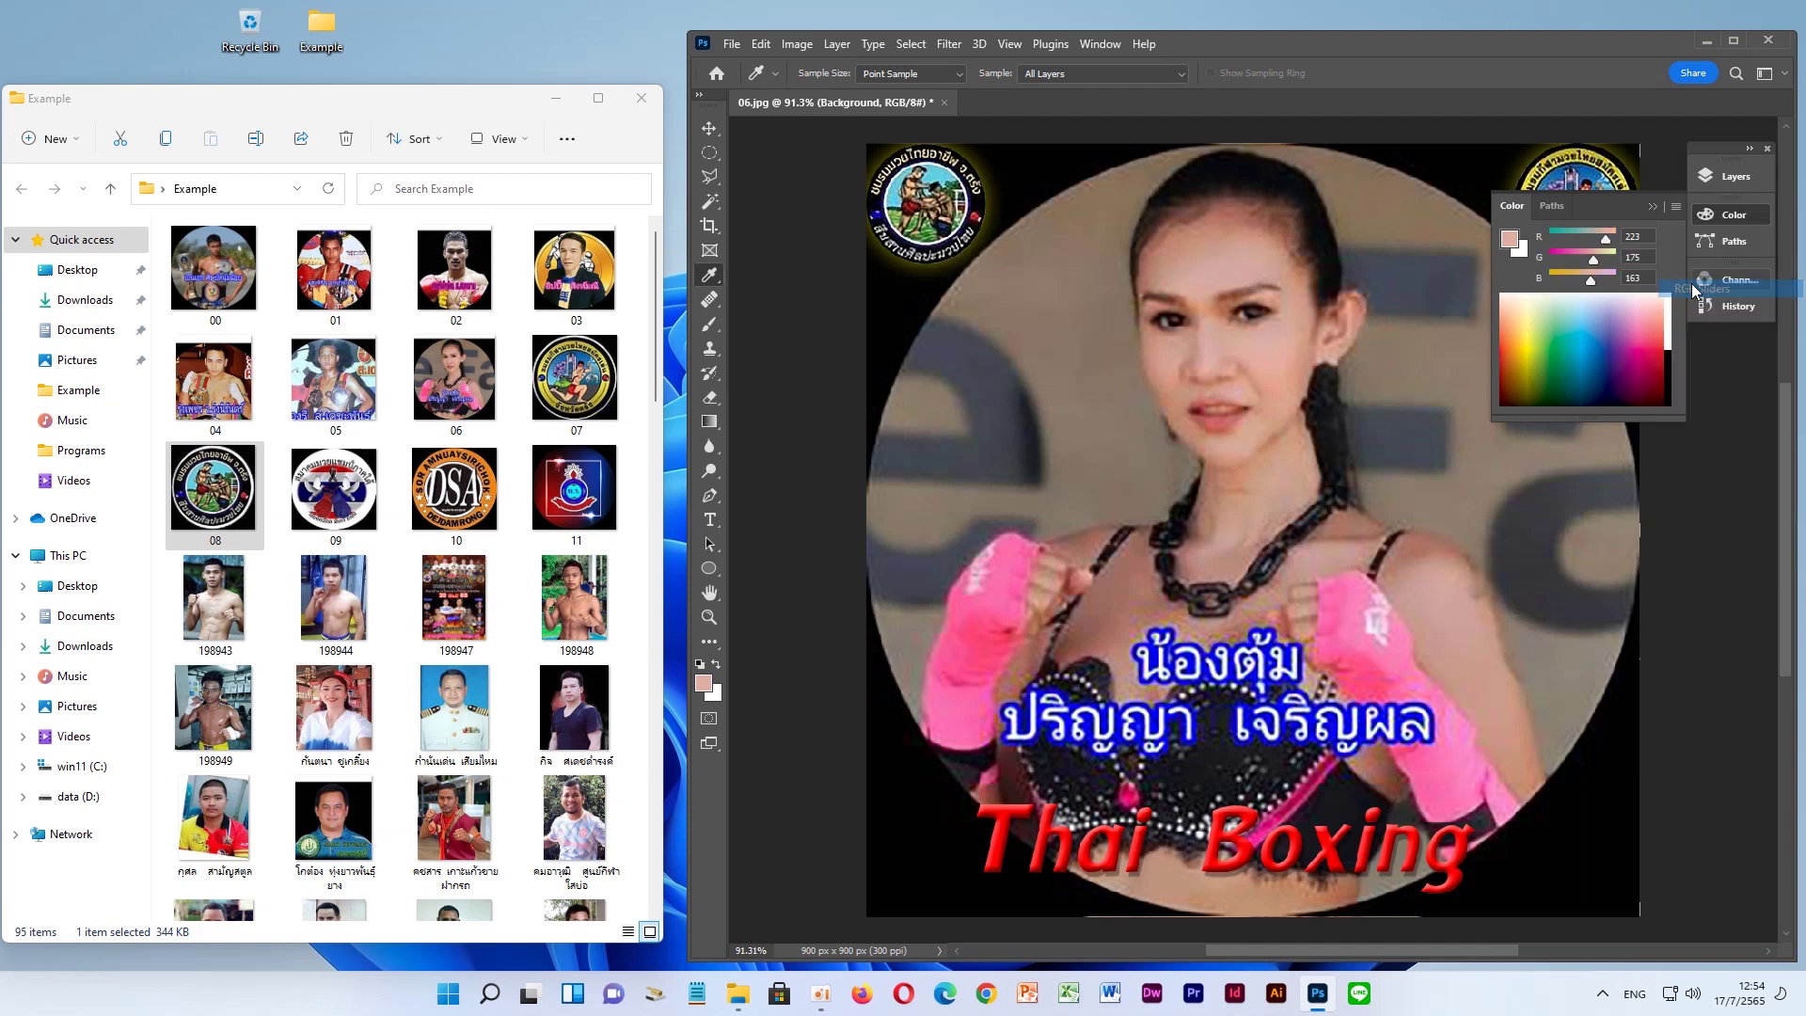
click(1739, 243)
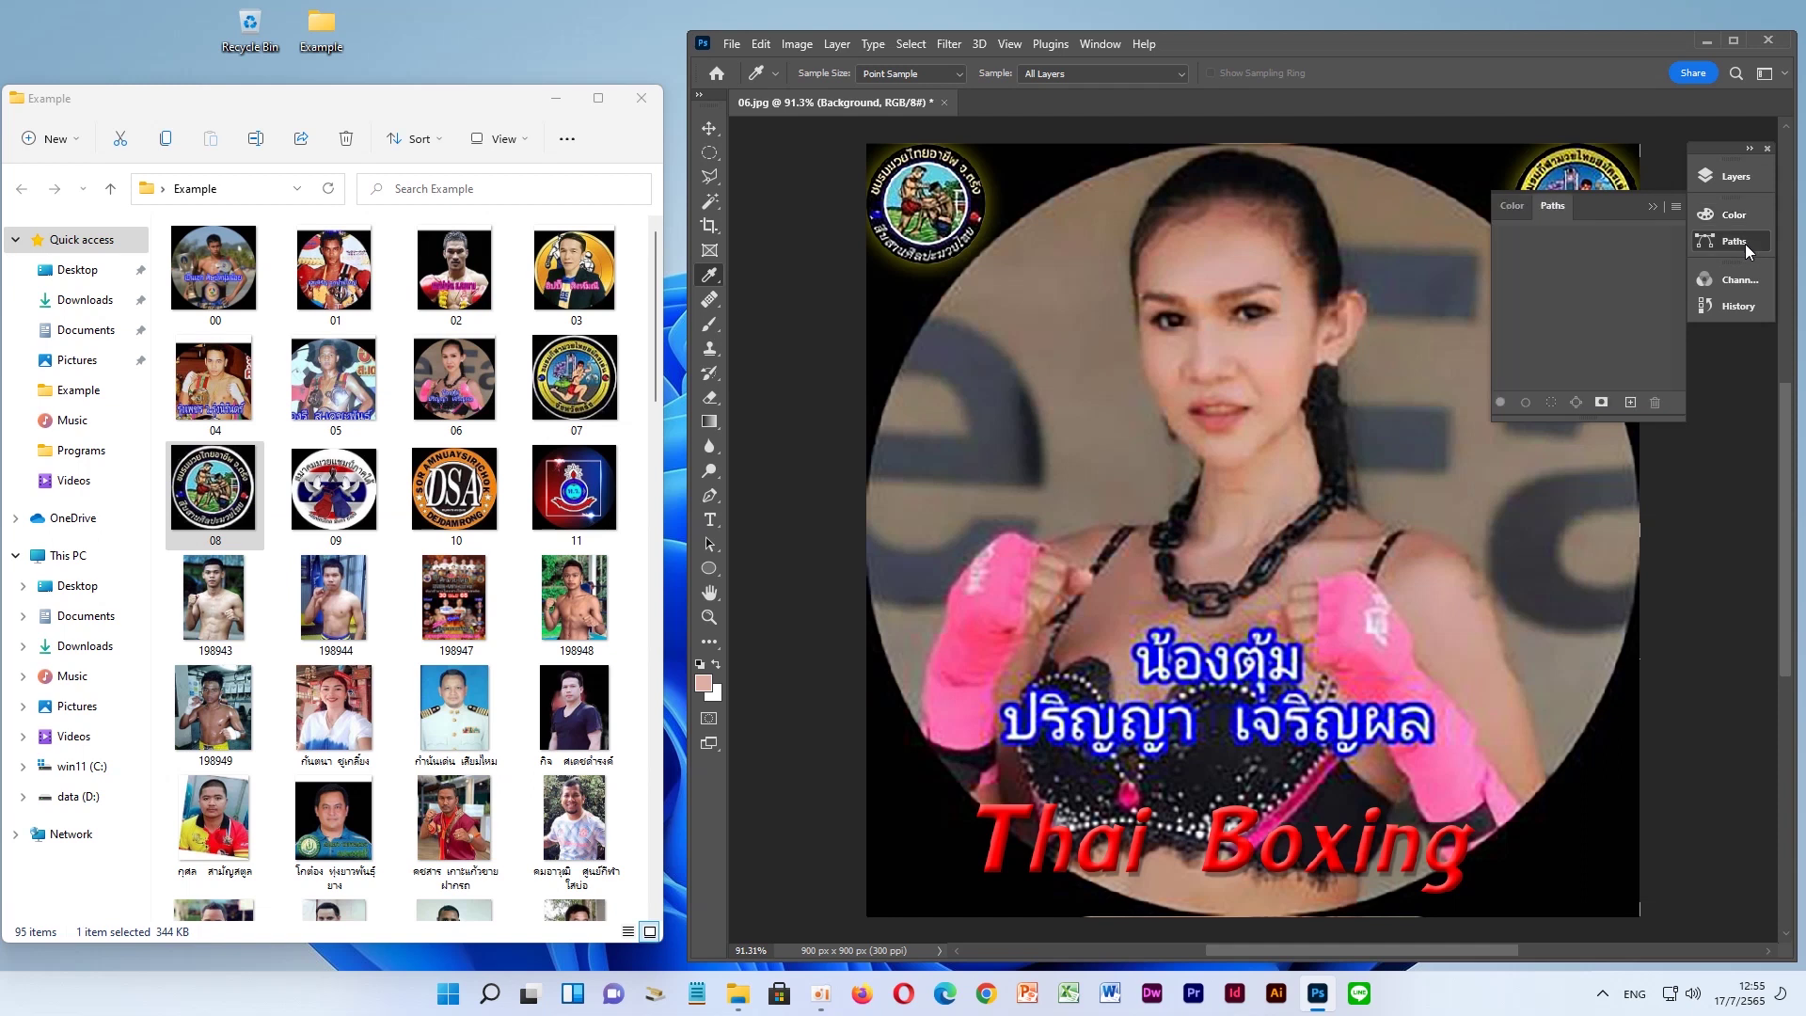
Draw a circular elliptical selection around the portrait and make it a work path (tolerance 2.0)
click(709, 152)
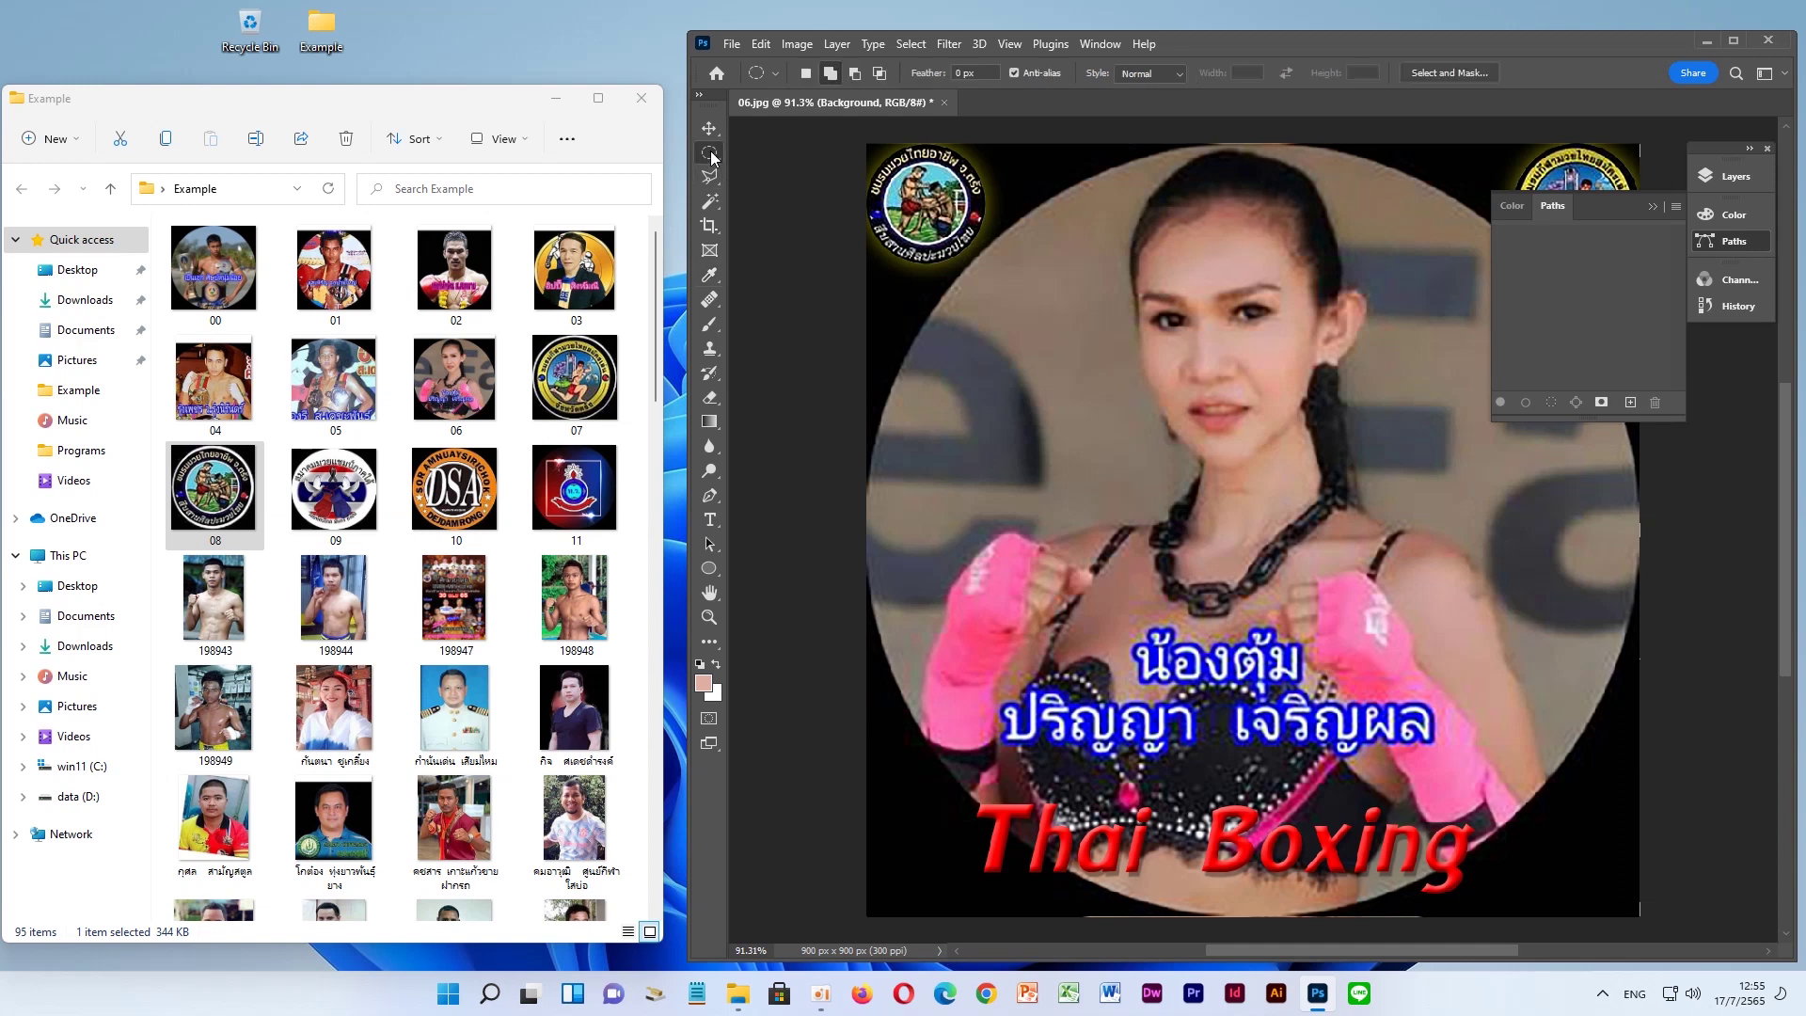
drag(869, 148, 1638, 913)
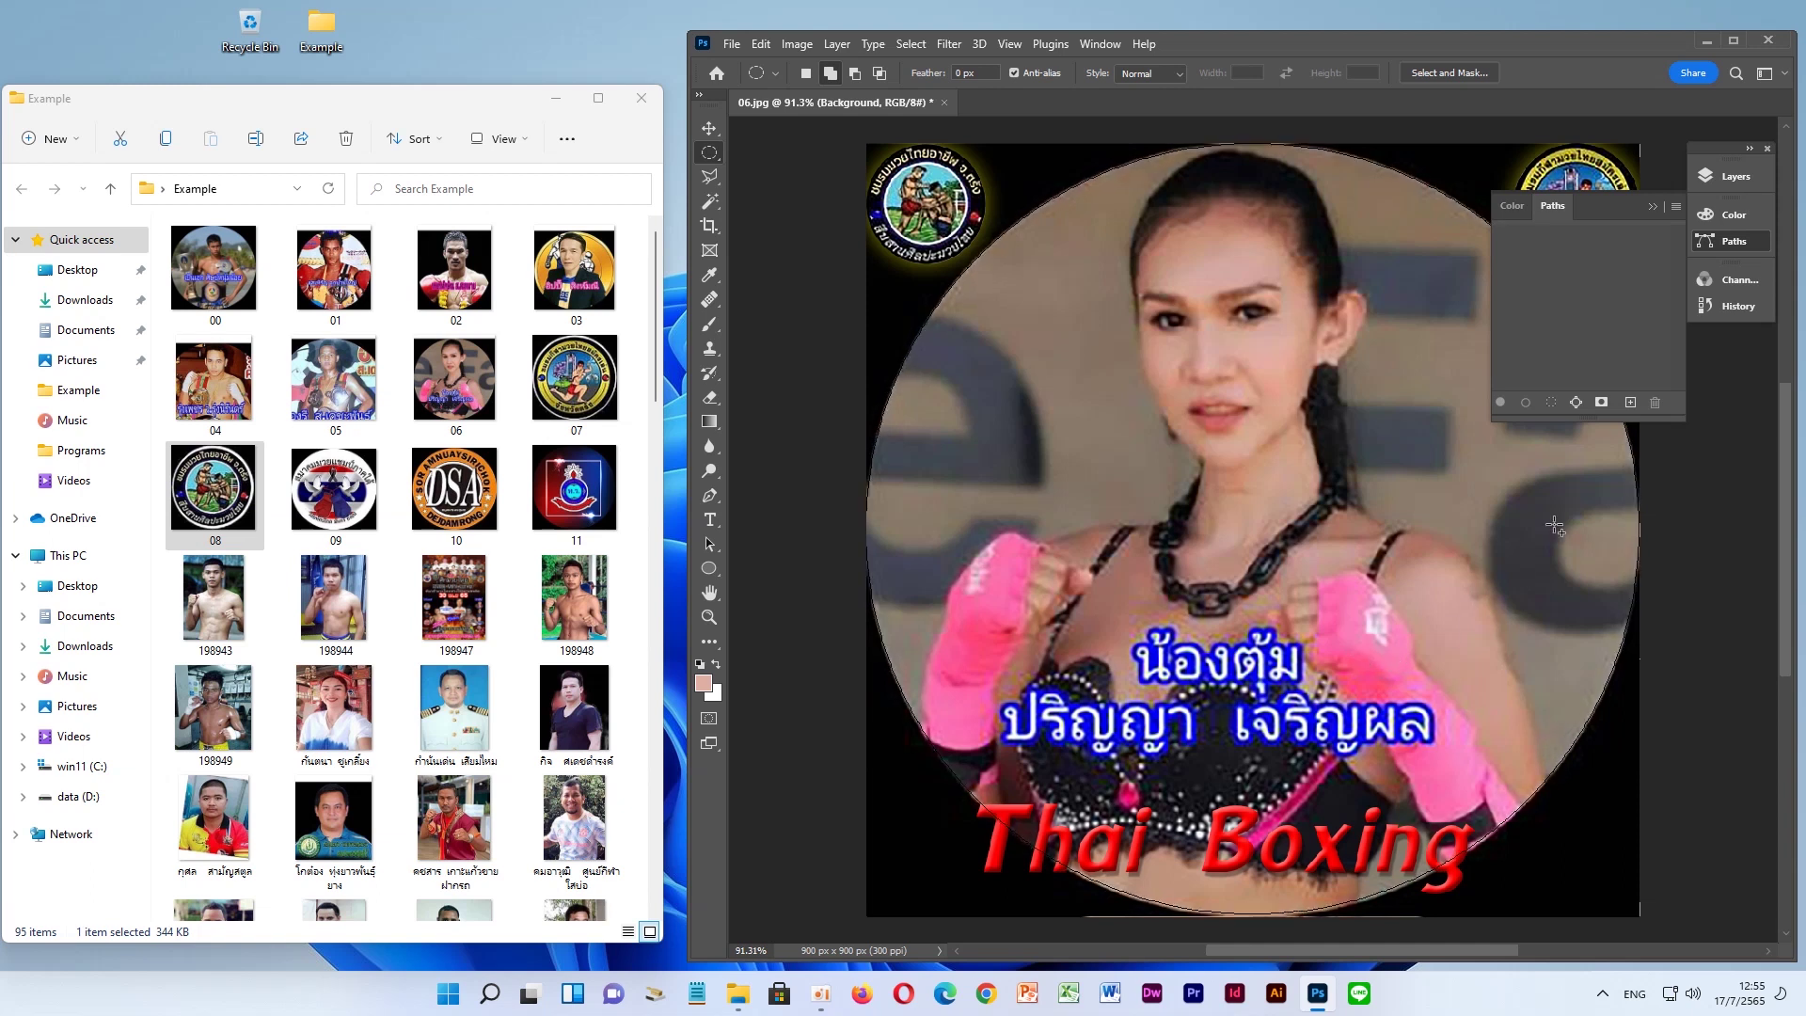
click(1675, 206)
click(1674, 282)
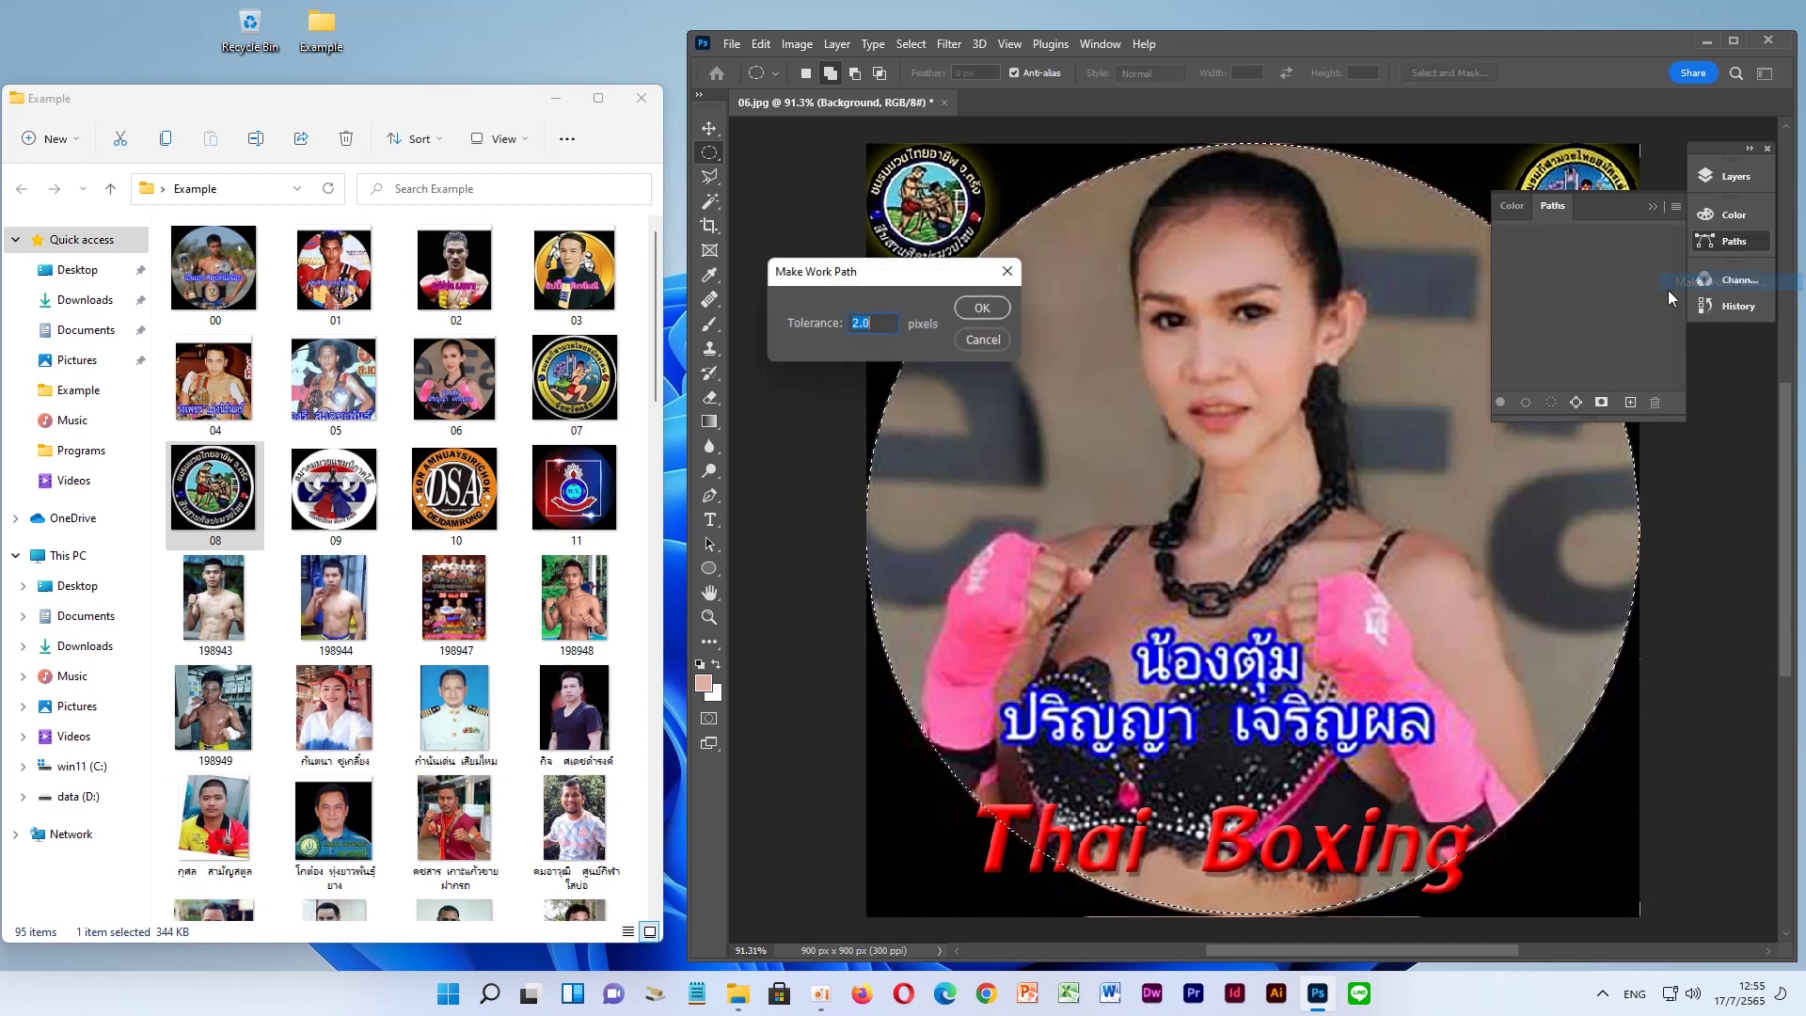
click(979, 310)
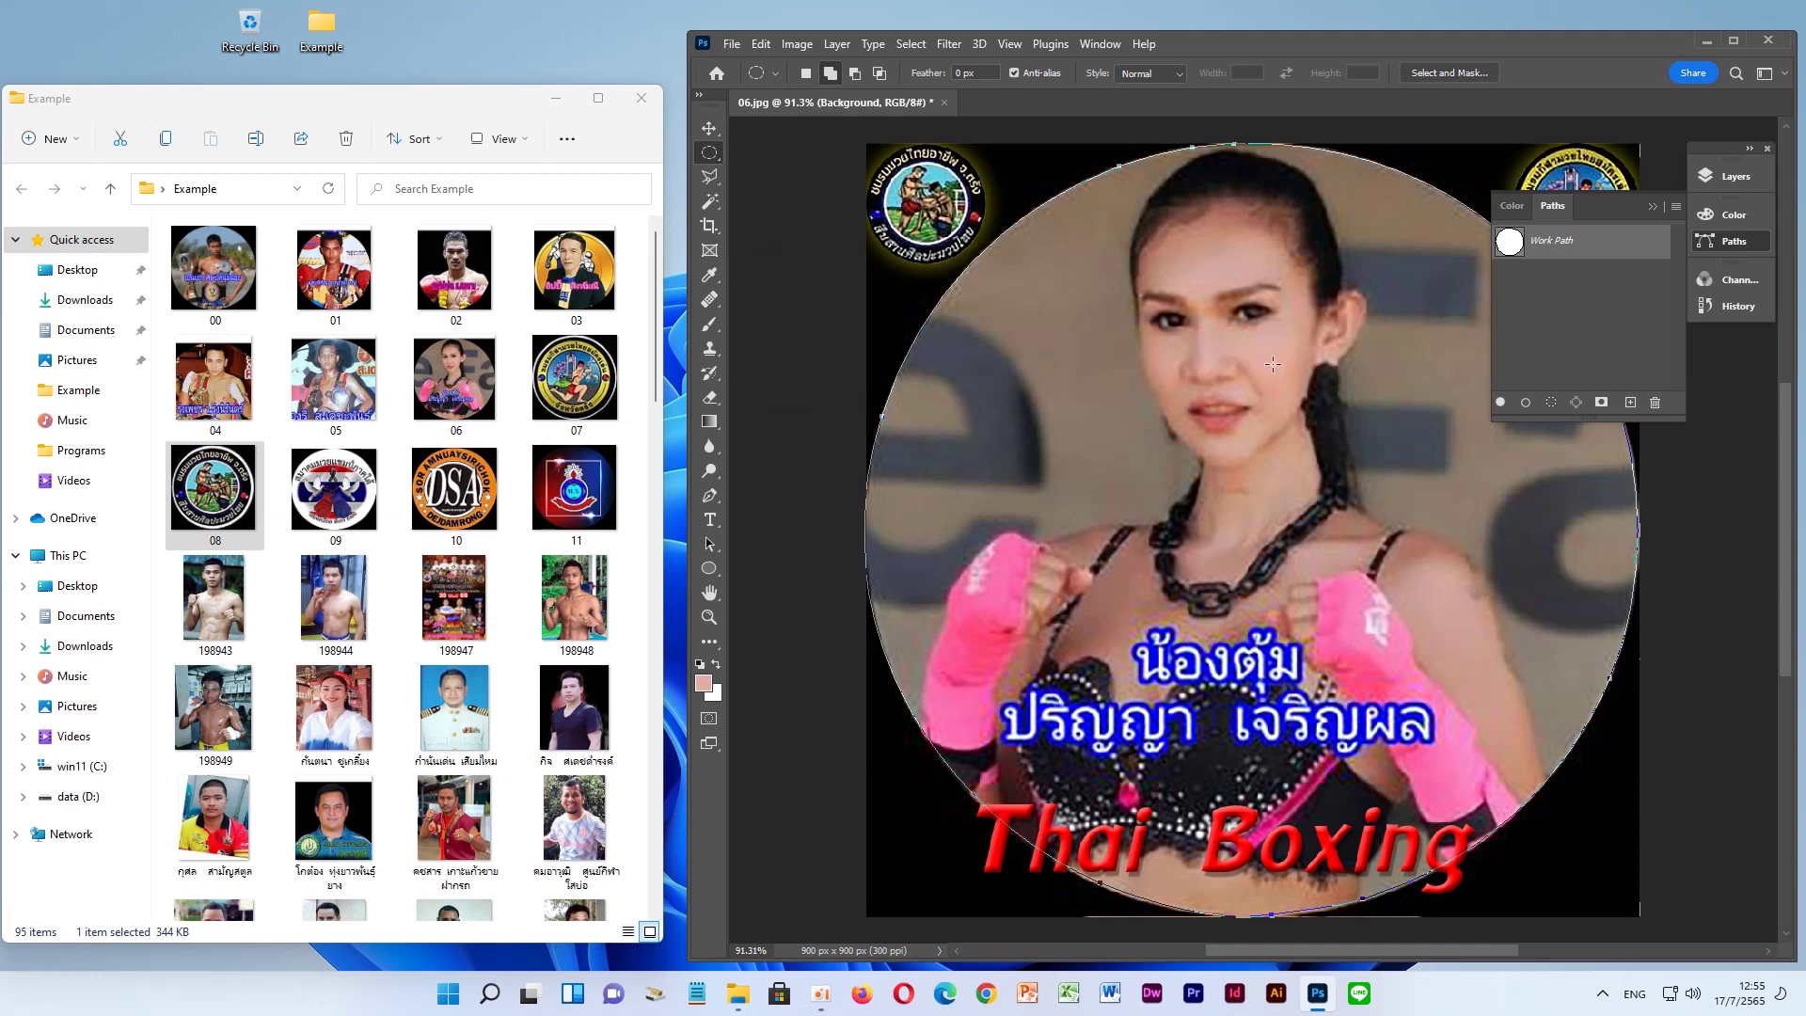
Load the work path as a selection, delete the path, then deselect
click(712, 180)
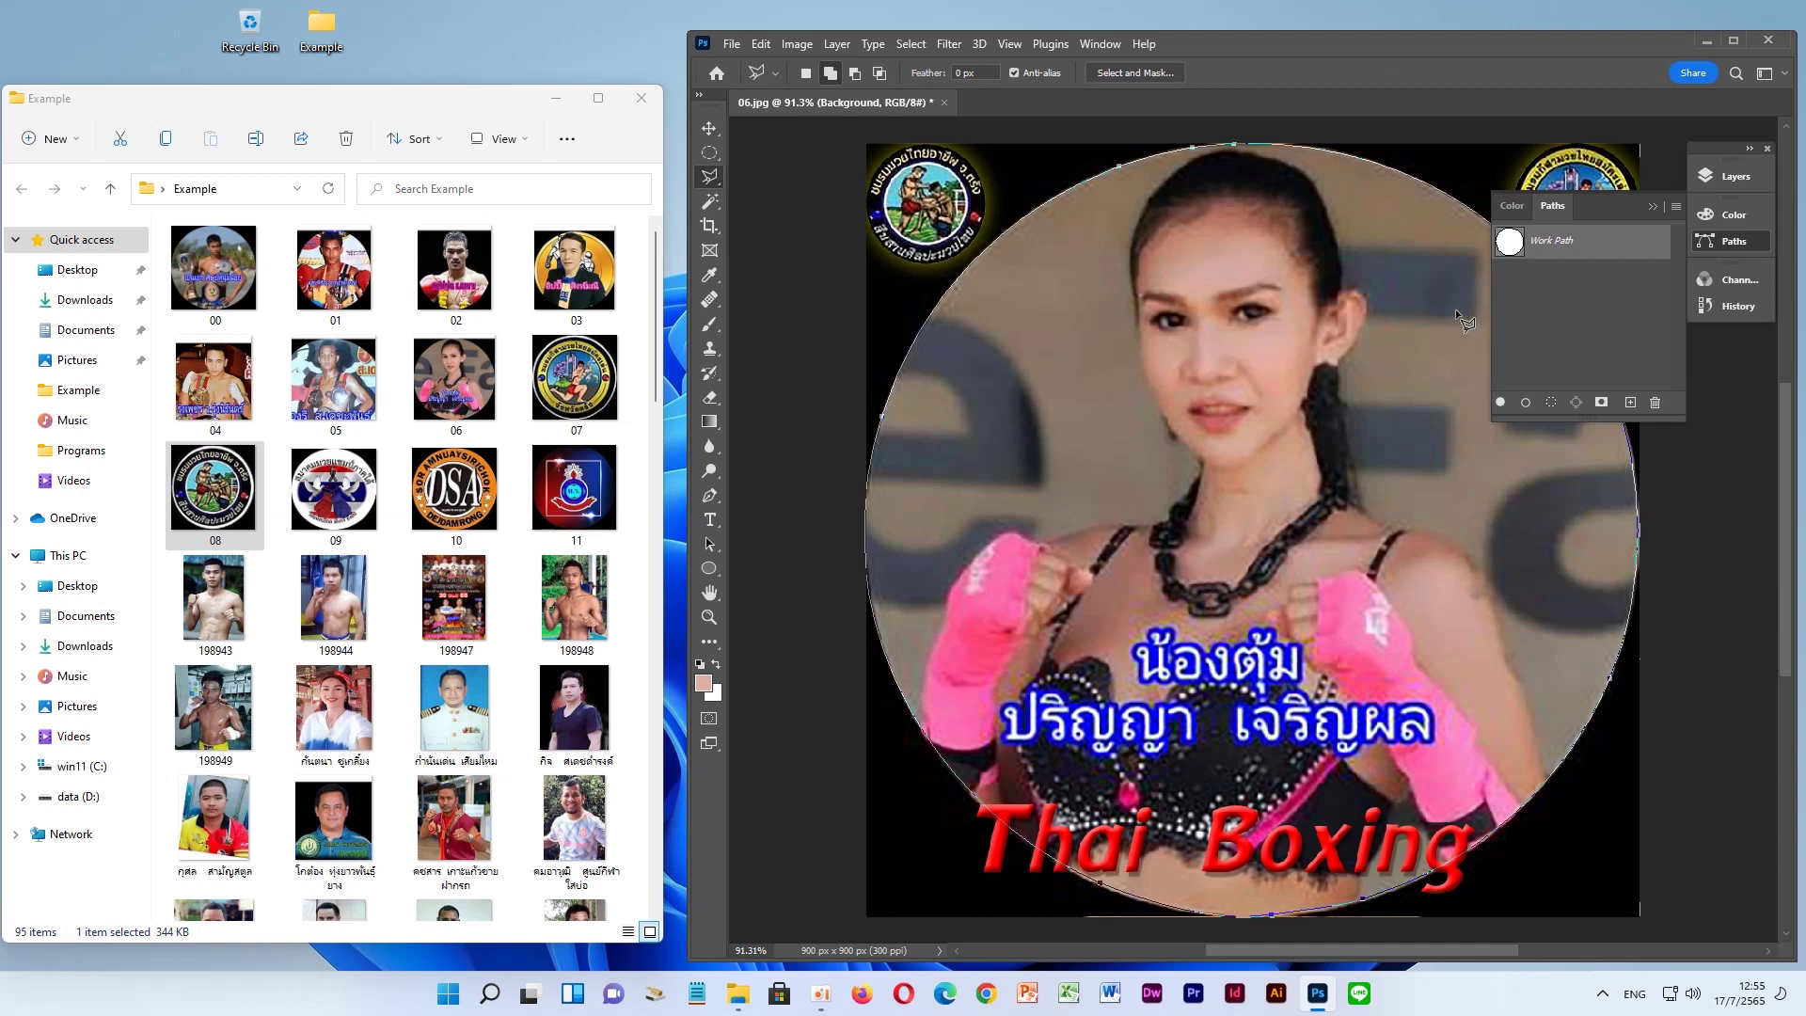
ctrl+click(1510, 246)
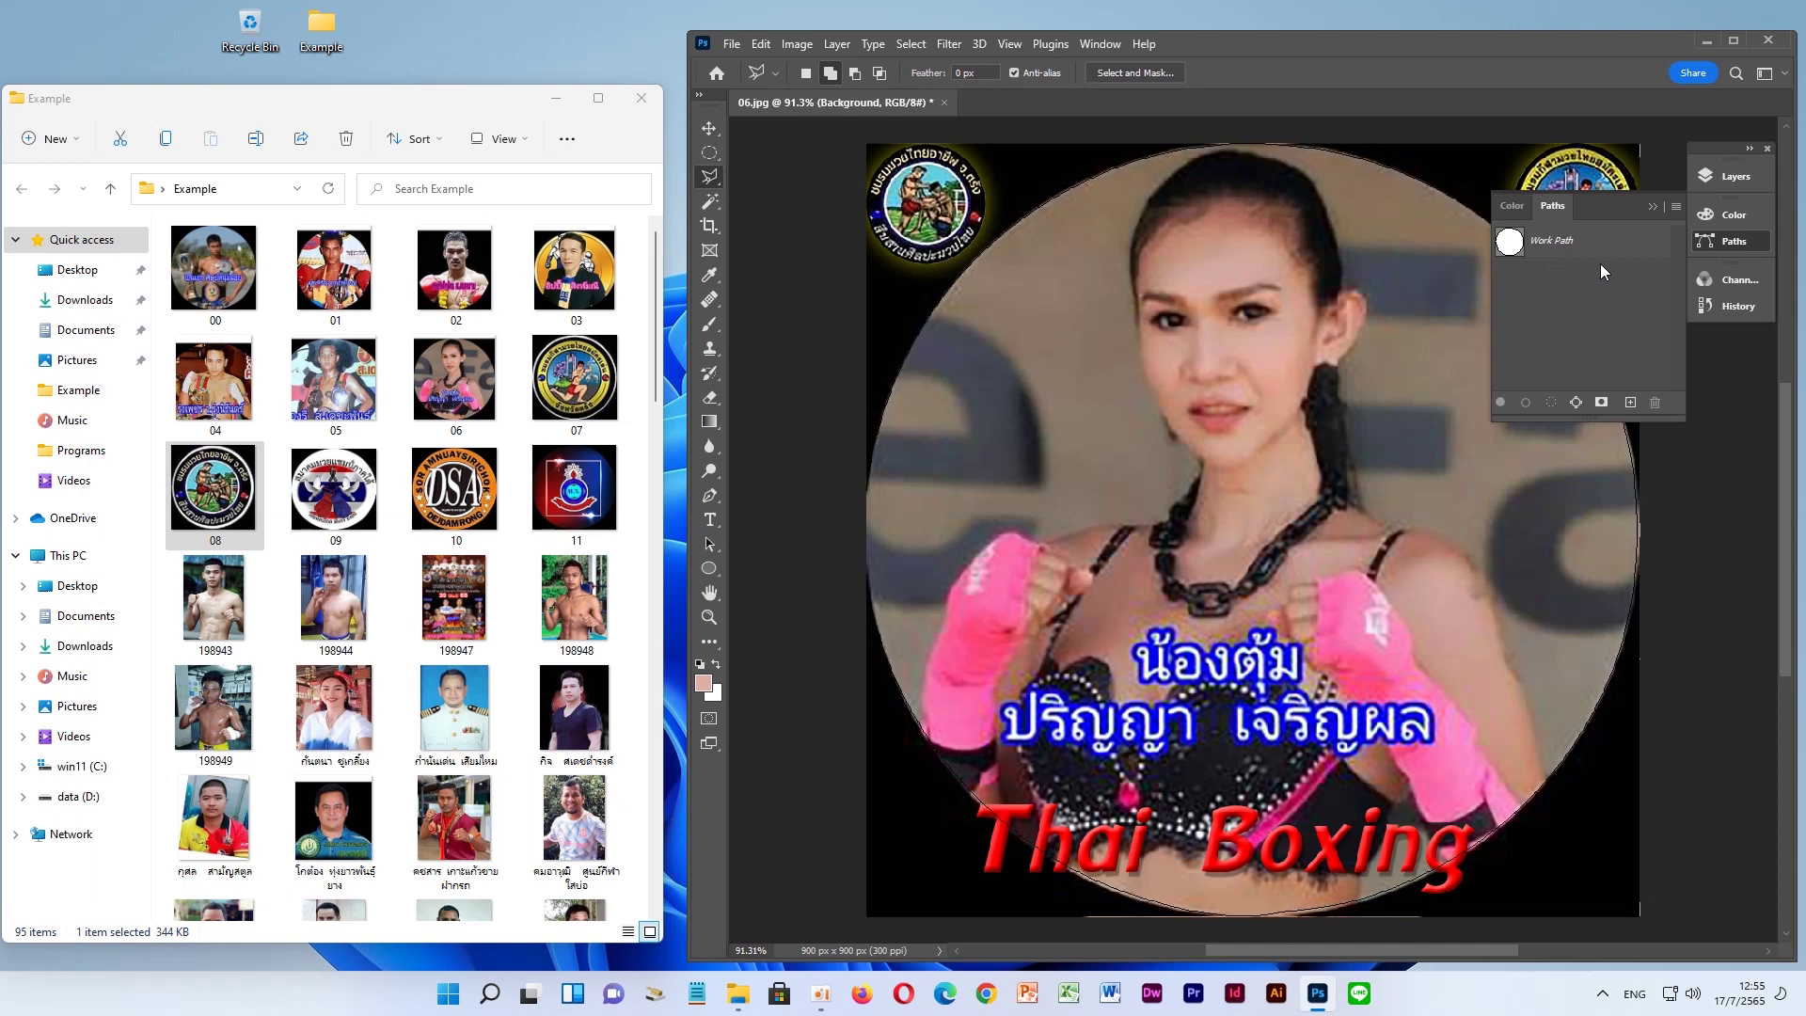
drag(1600, 263, 1657, 401)
click(910, 45)
click(931, 83)
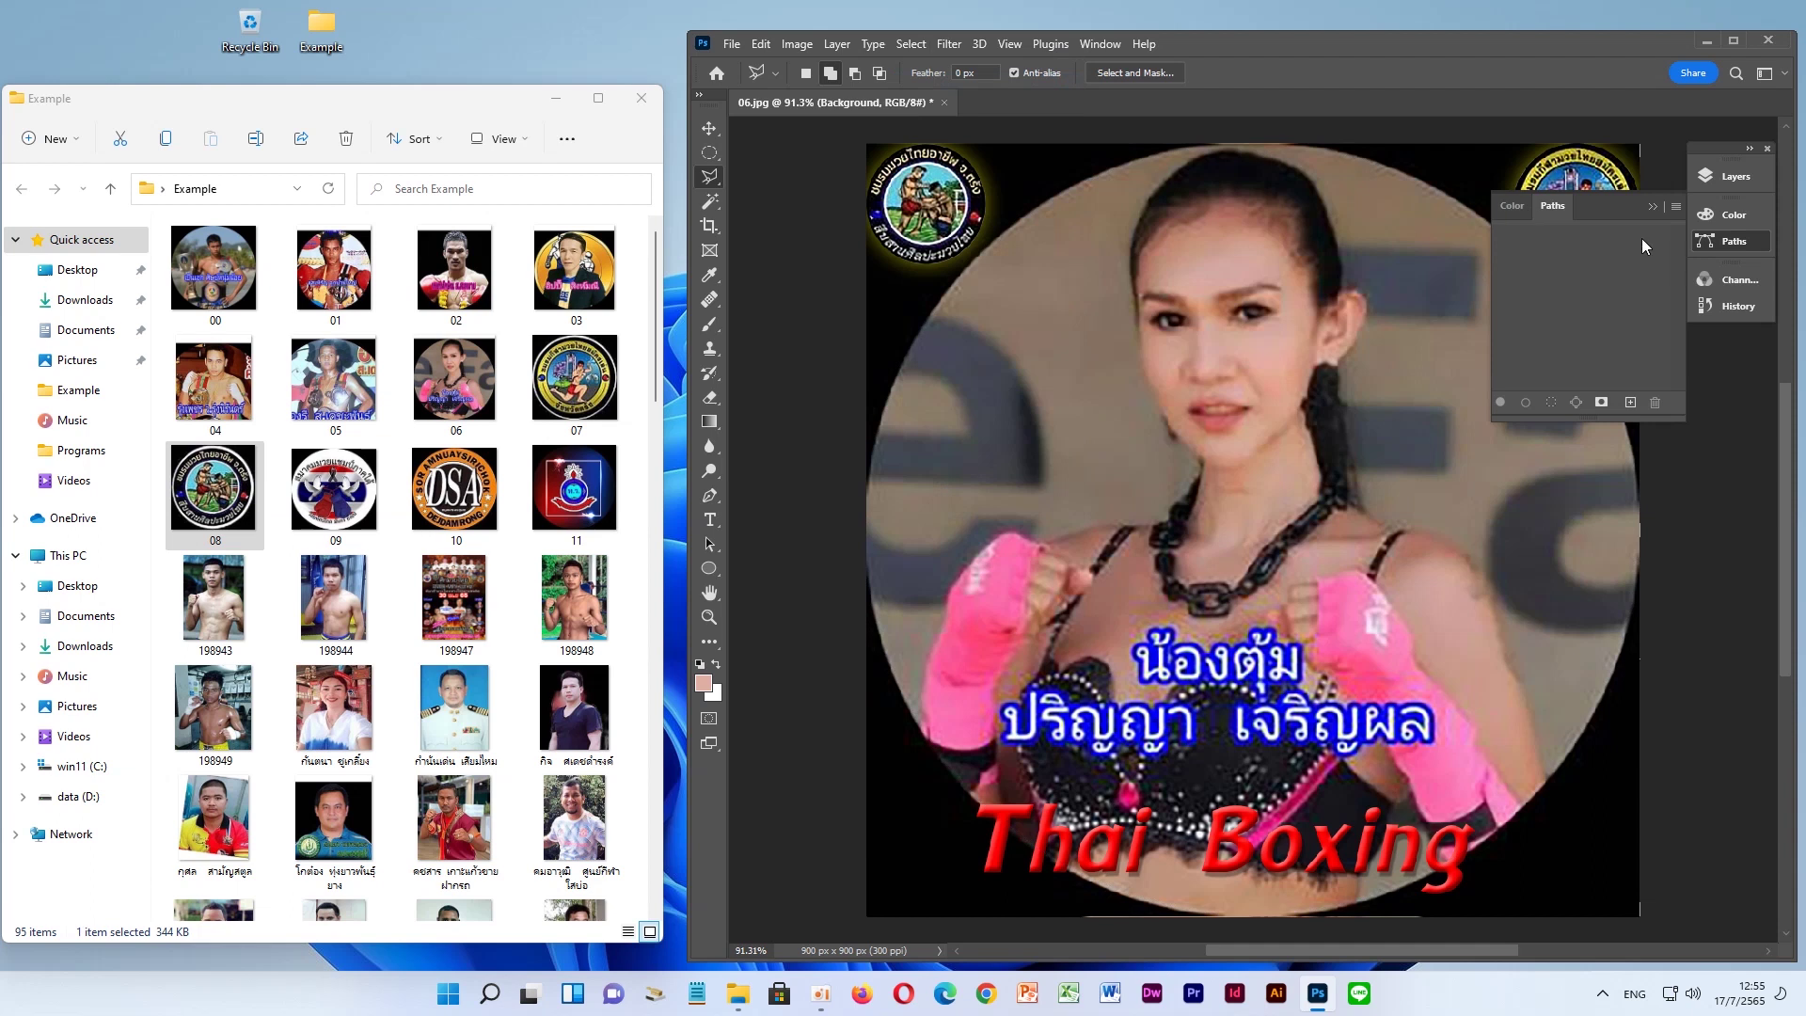
click(1743, 284)
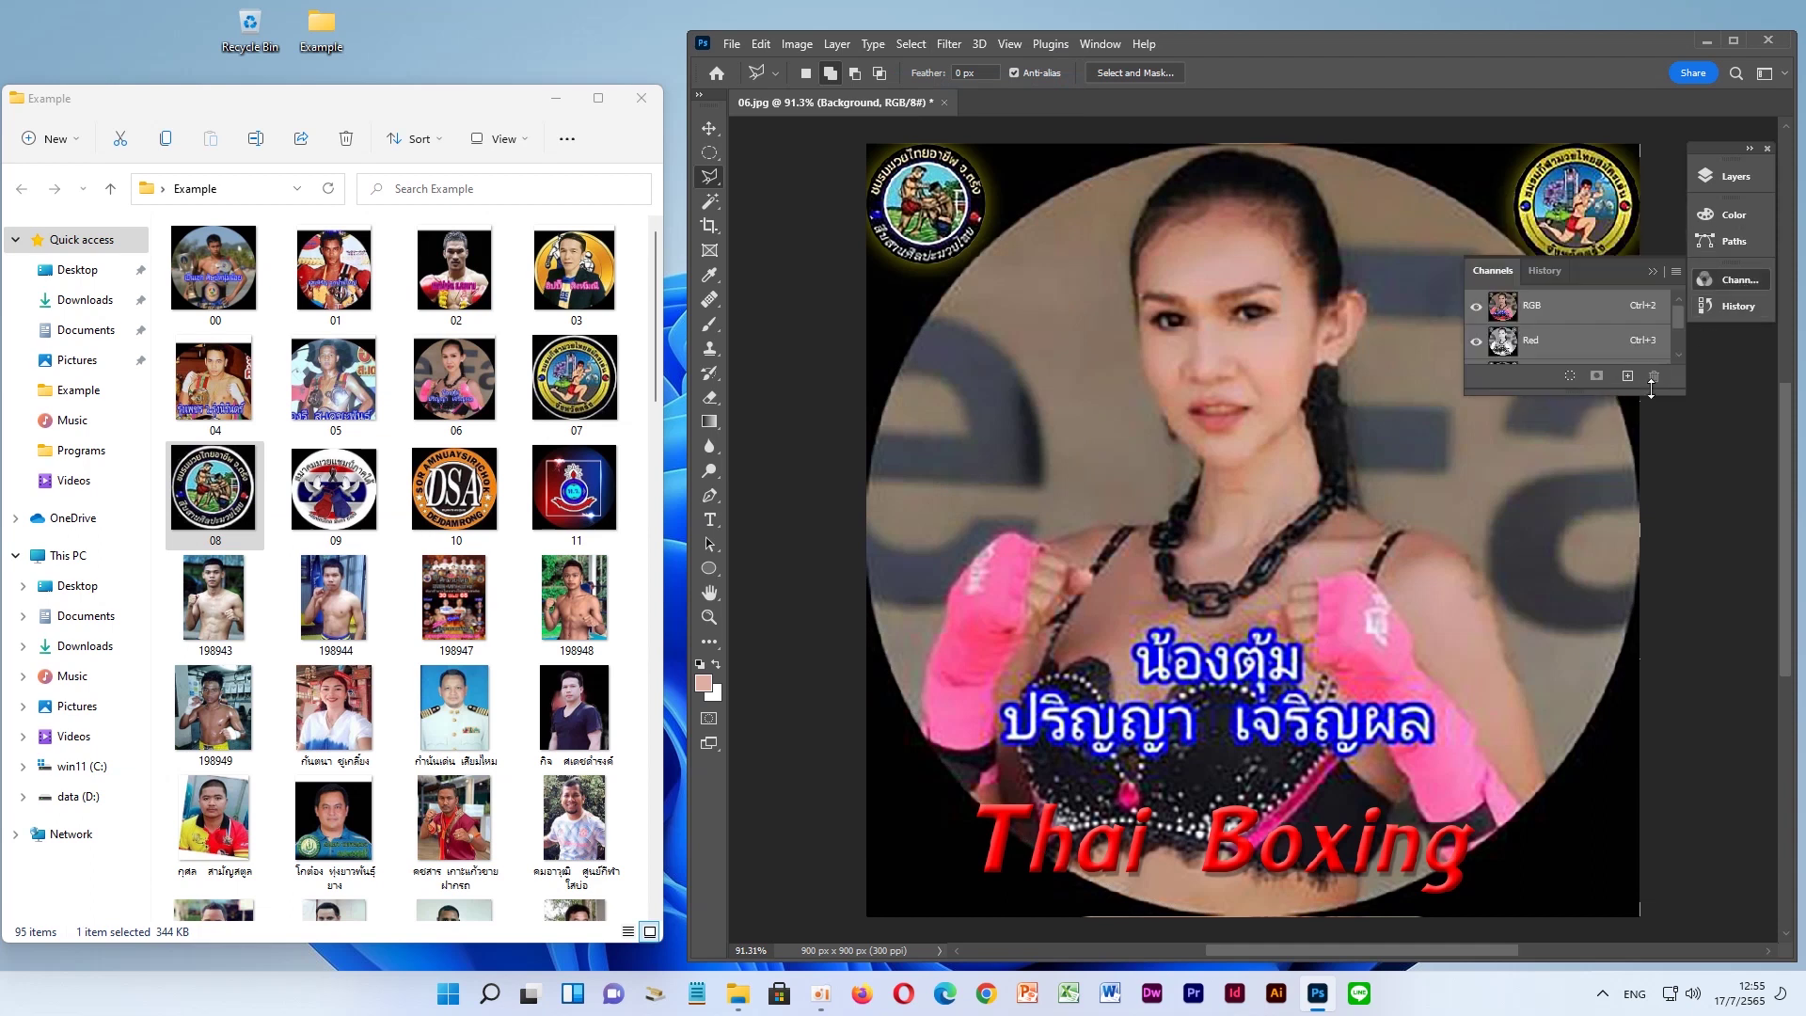
Enlarge the Channels list to show RGB, Red, Green and Blue, and hide Group 1's badges and text
drag(1687, 395, 1696, 663)
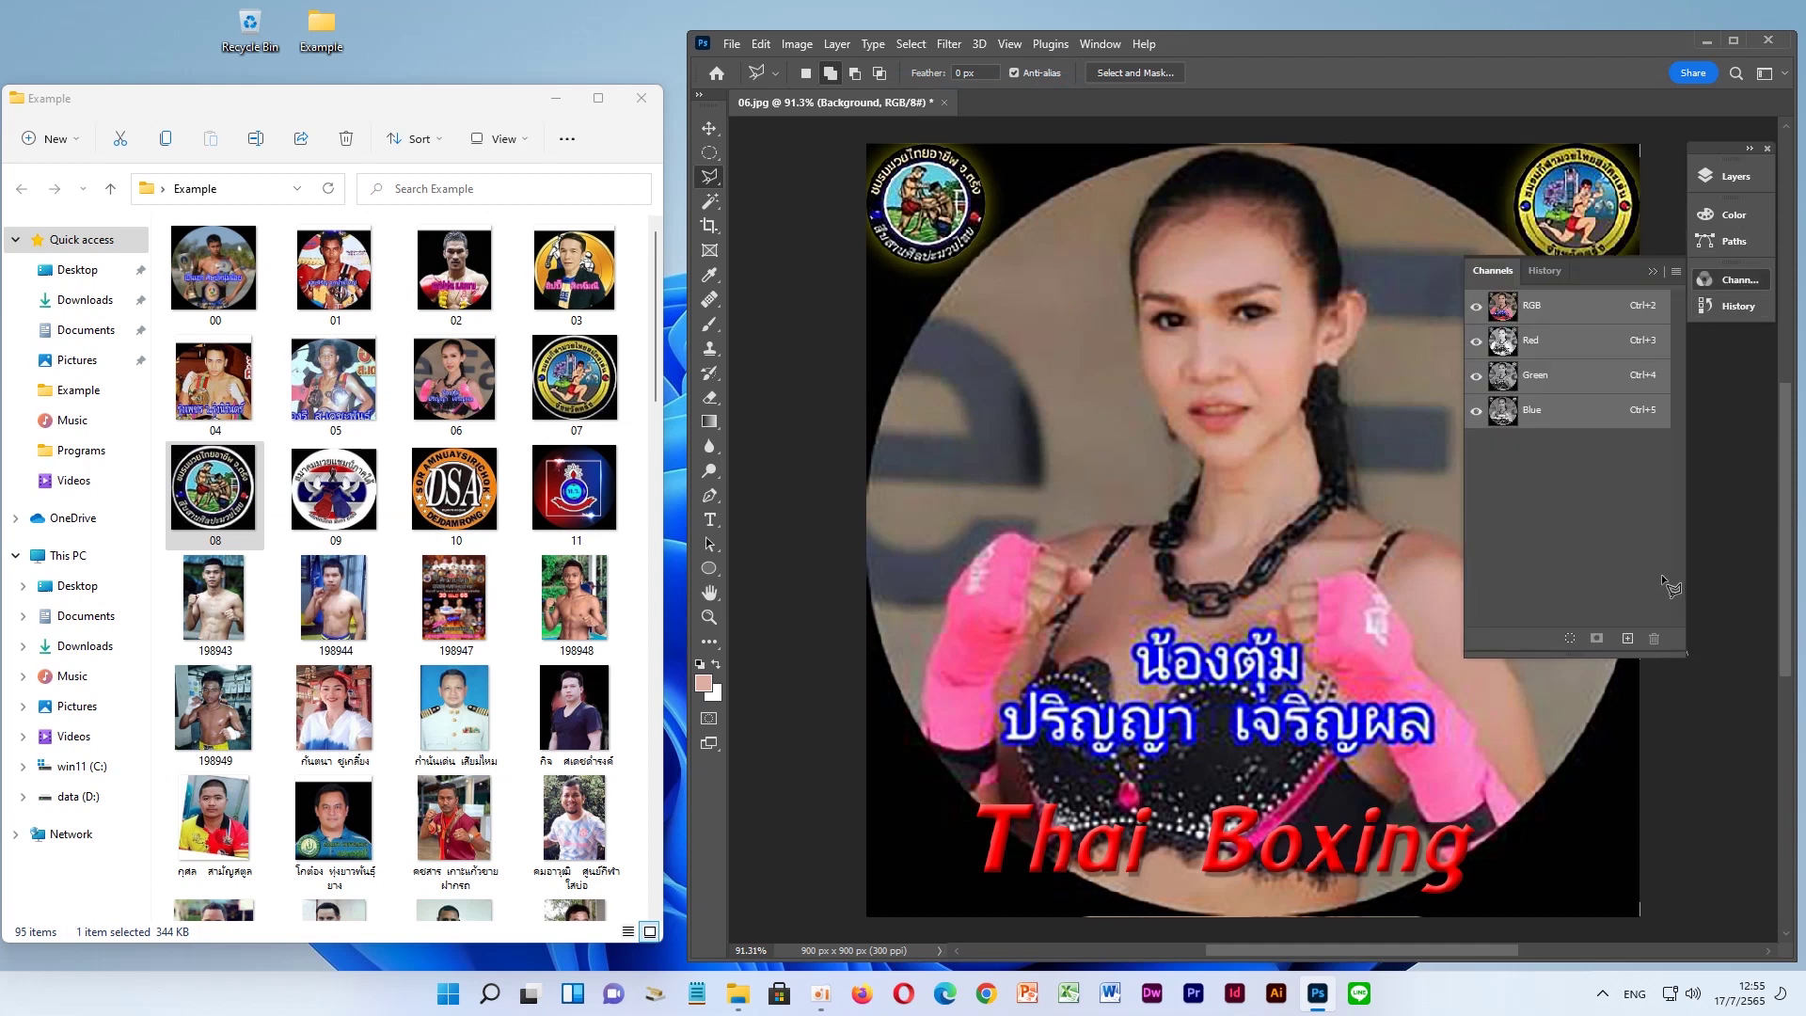
click(1687, 653)
key(Escape)
click(1752, 178)
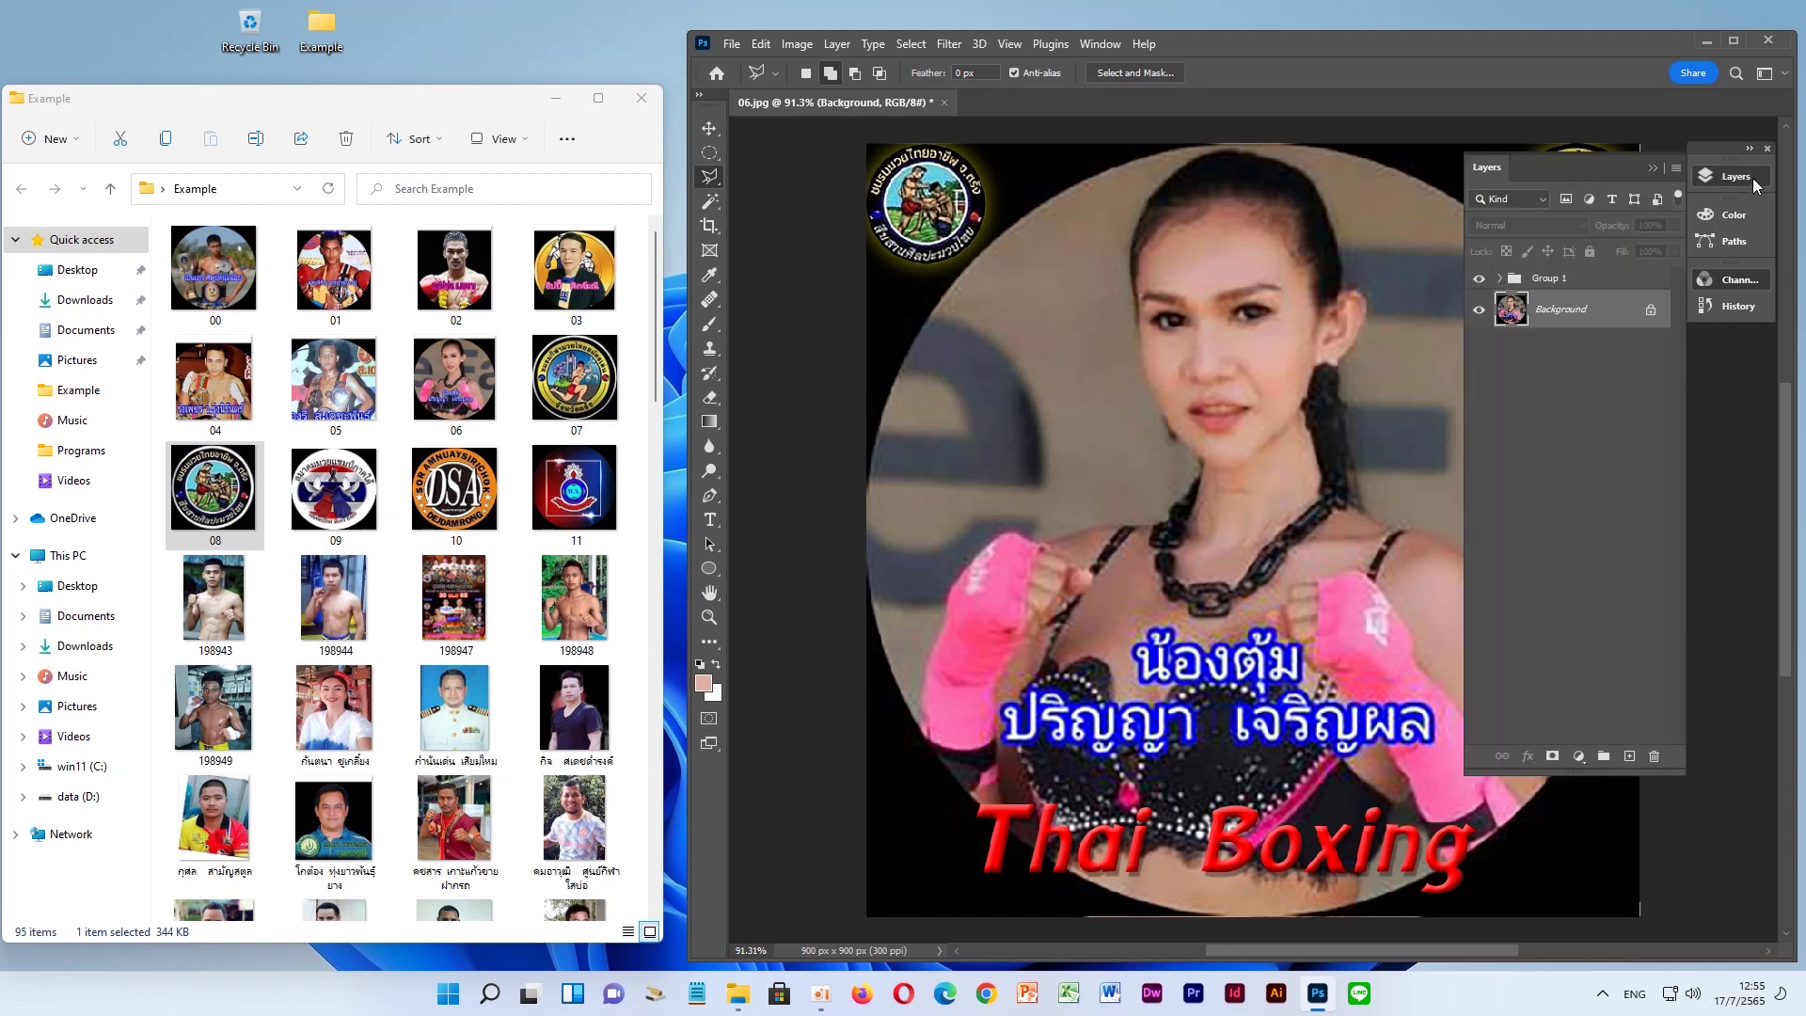
click(1479, 278)
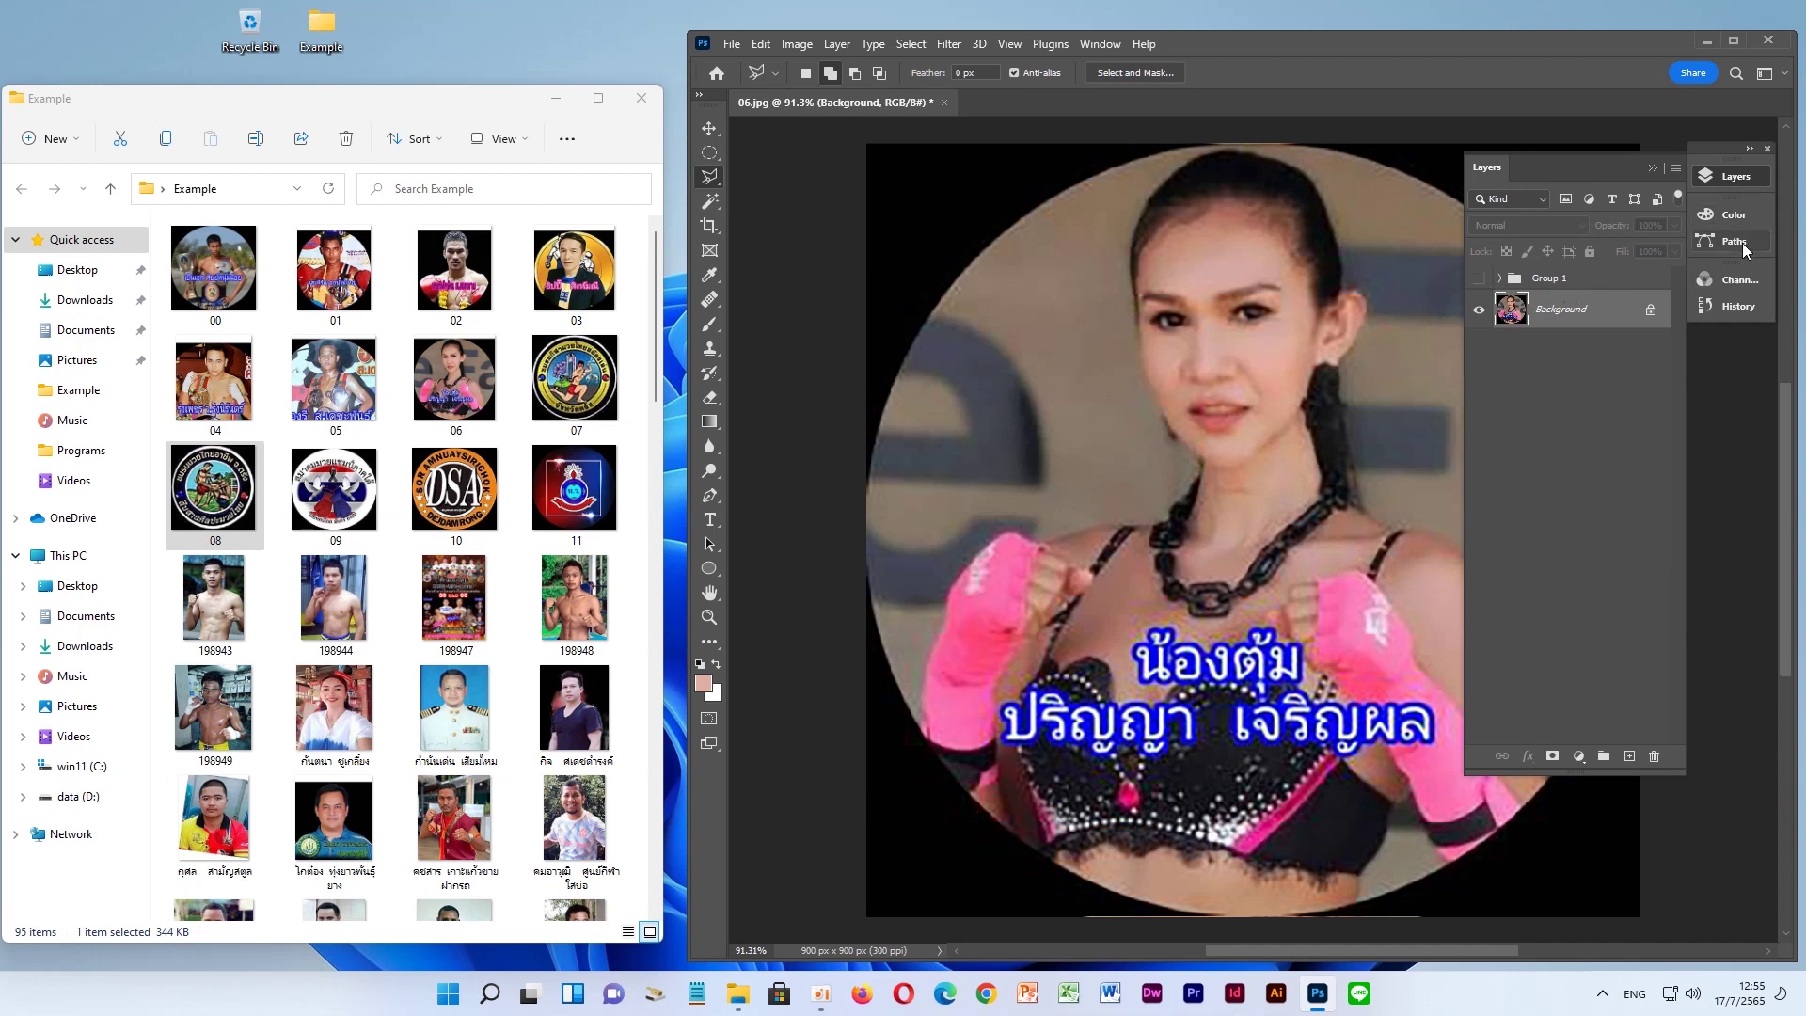
click(1739, 280)
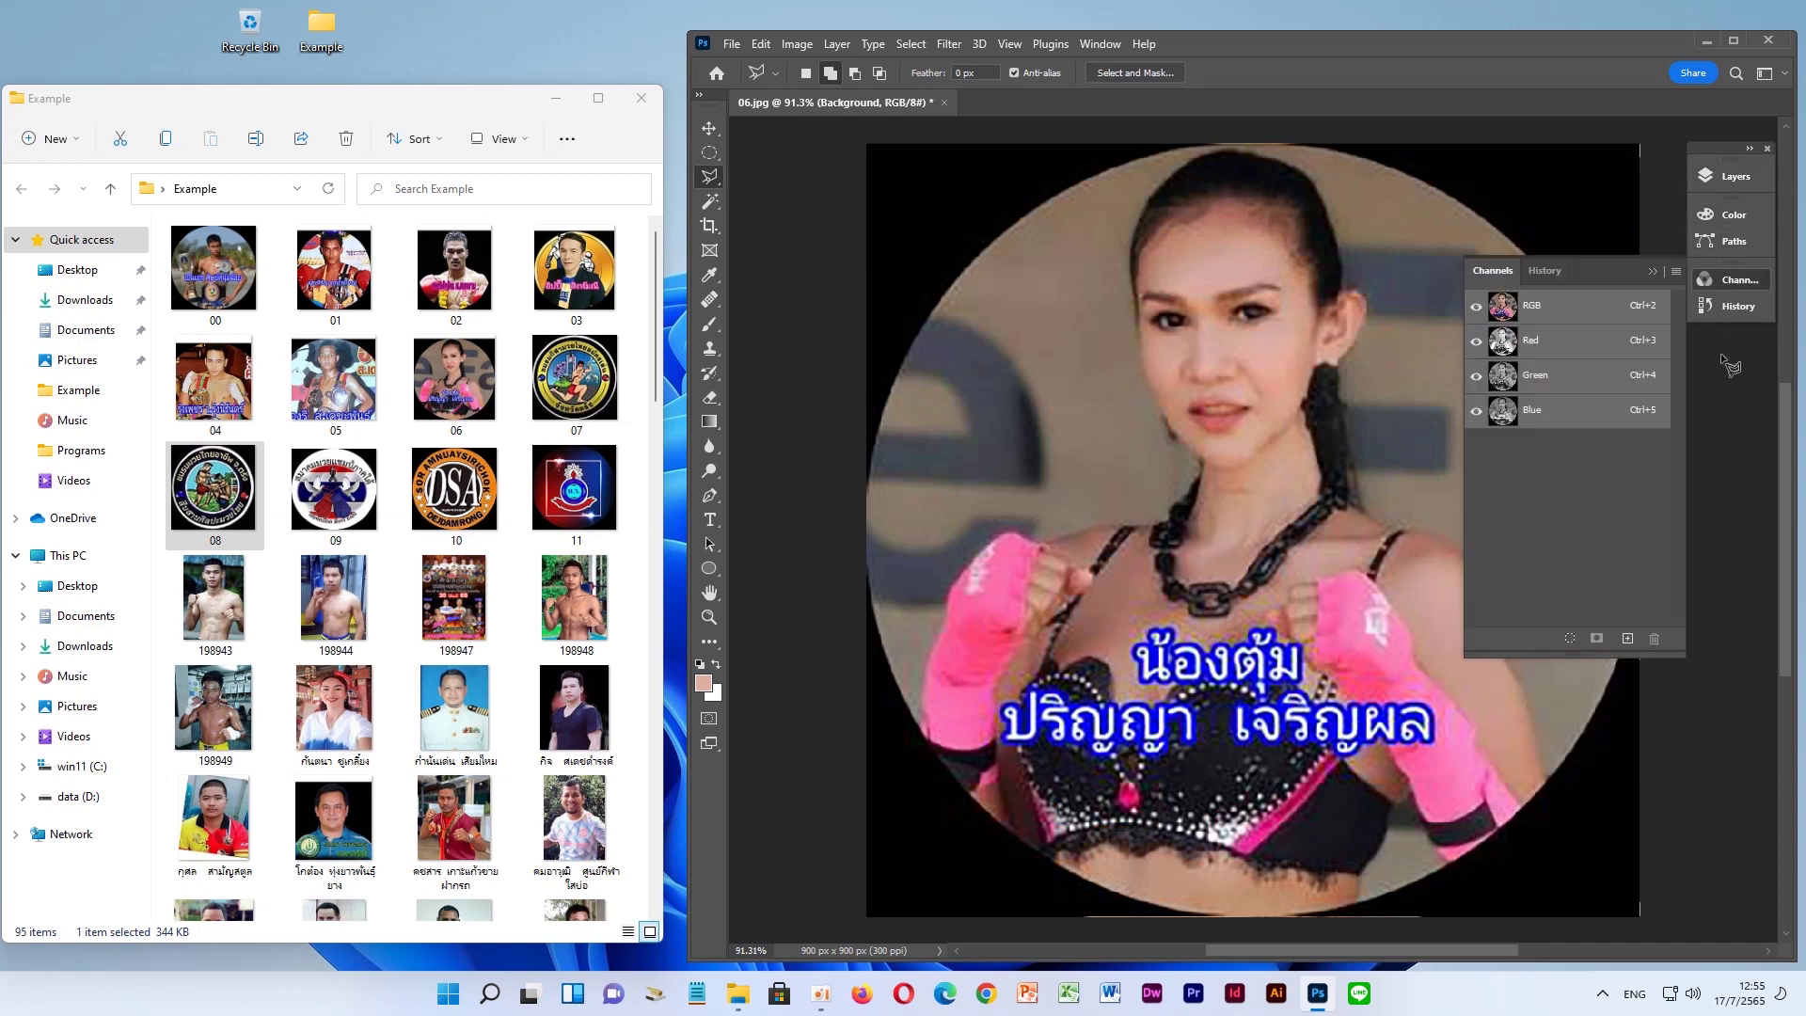
click(807, 46)
Convert the image to CMYK Color without flattening, then add Alpha 1 and Alpha 2 channels
click(808, 47)
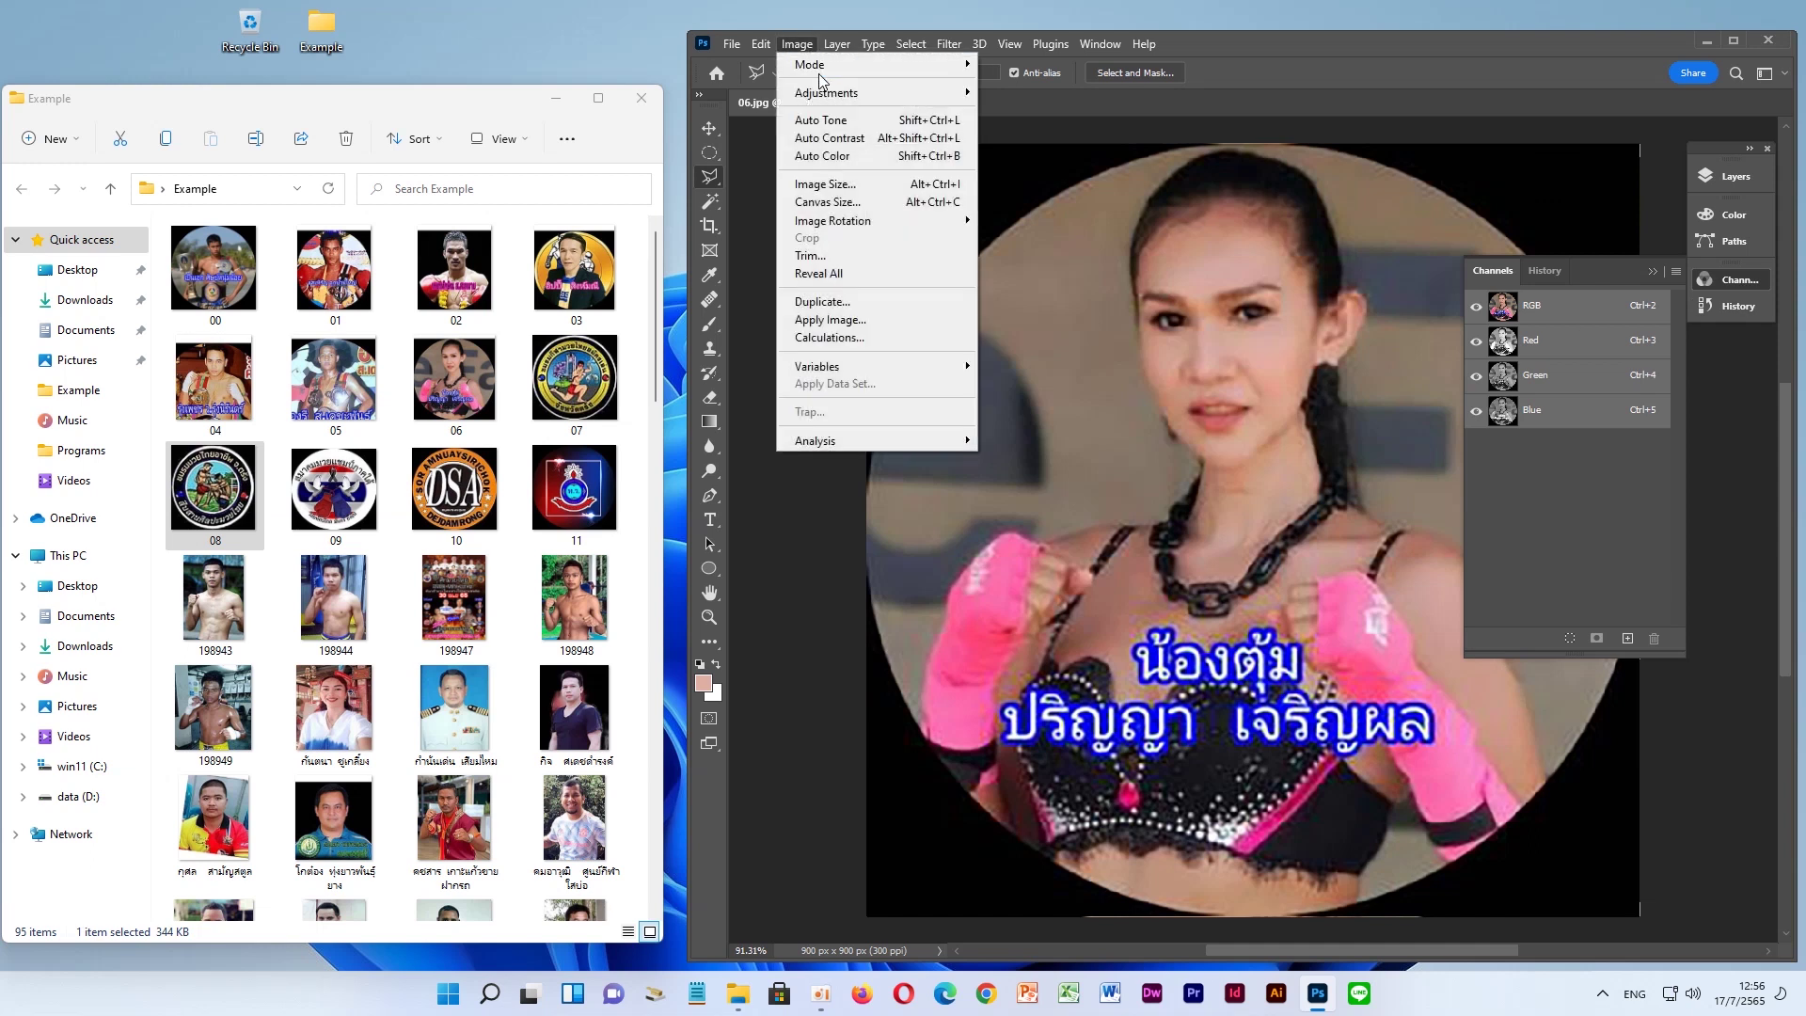
mouse_move(810, 65)
click(1020, 153)
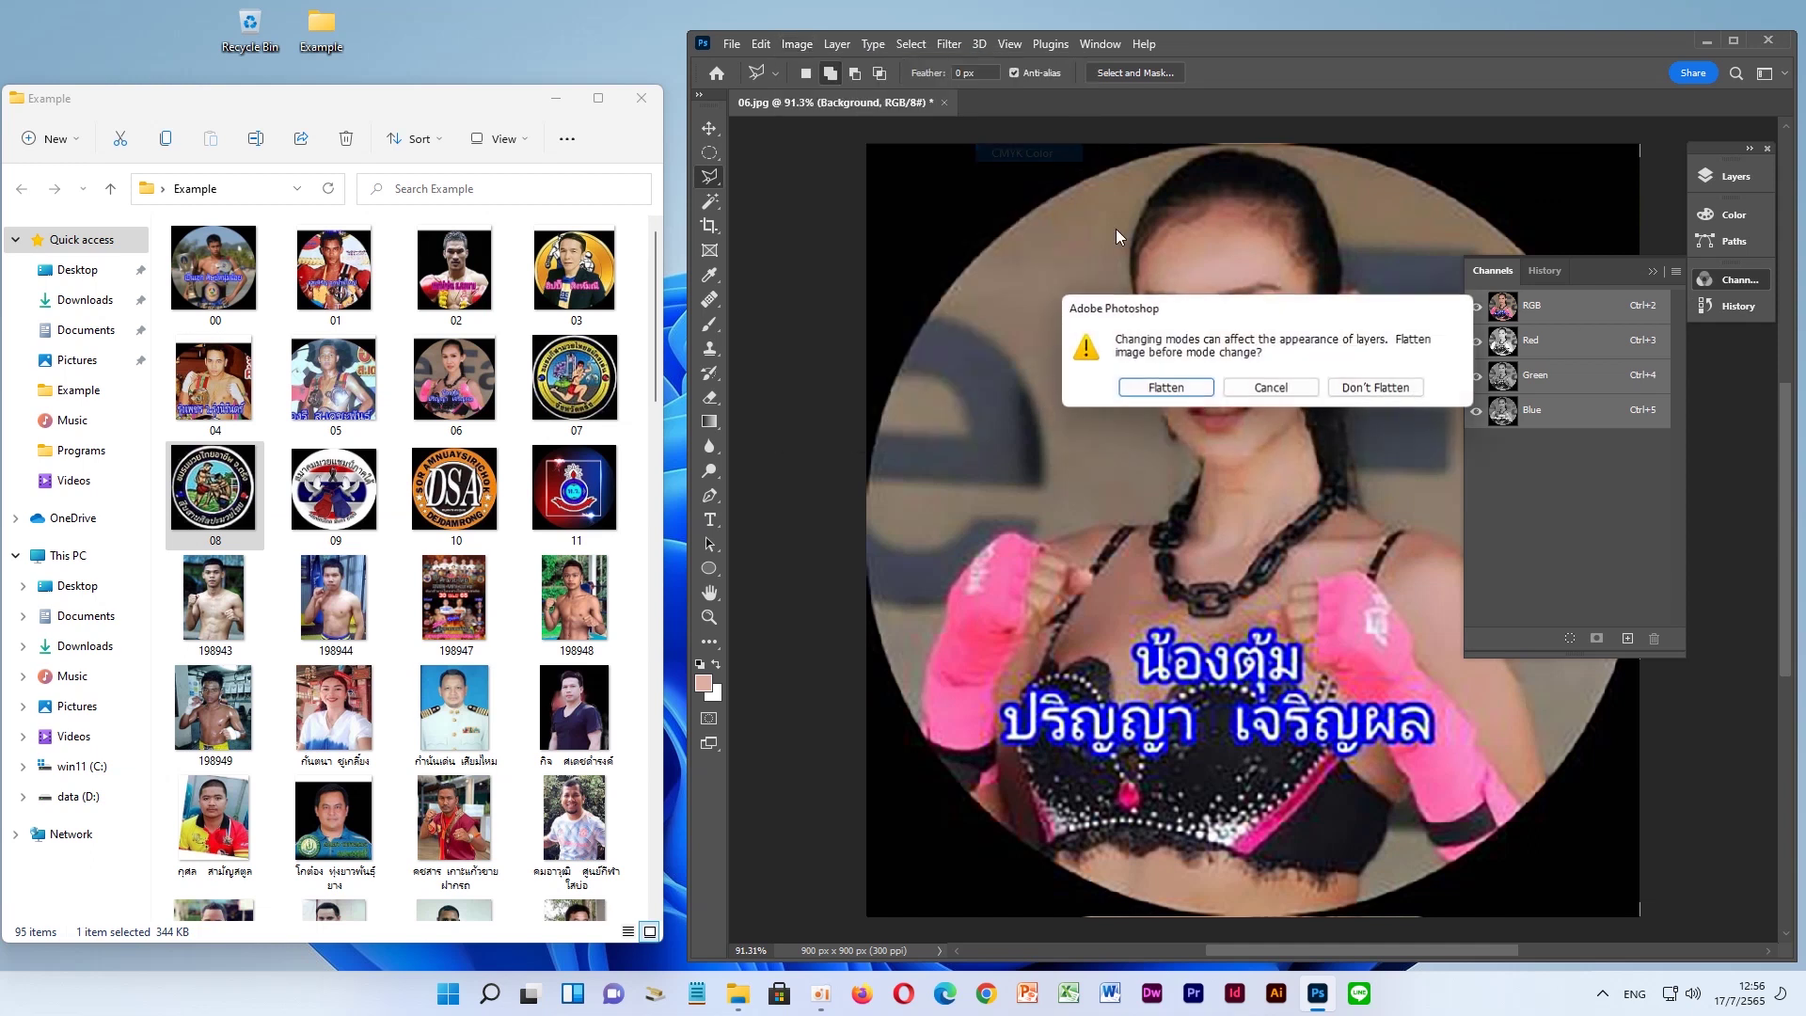
click(1376, 389)
click(1233, 420)
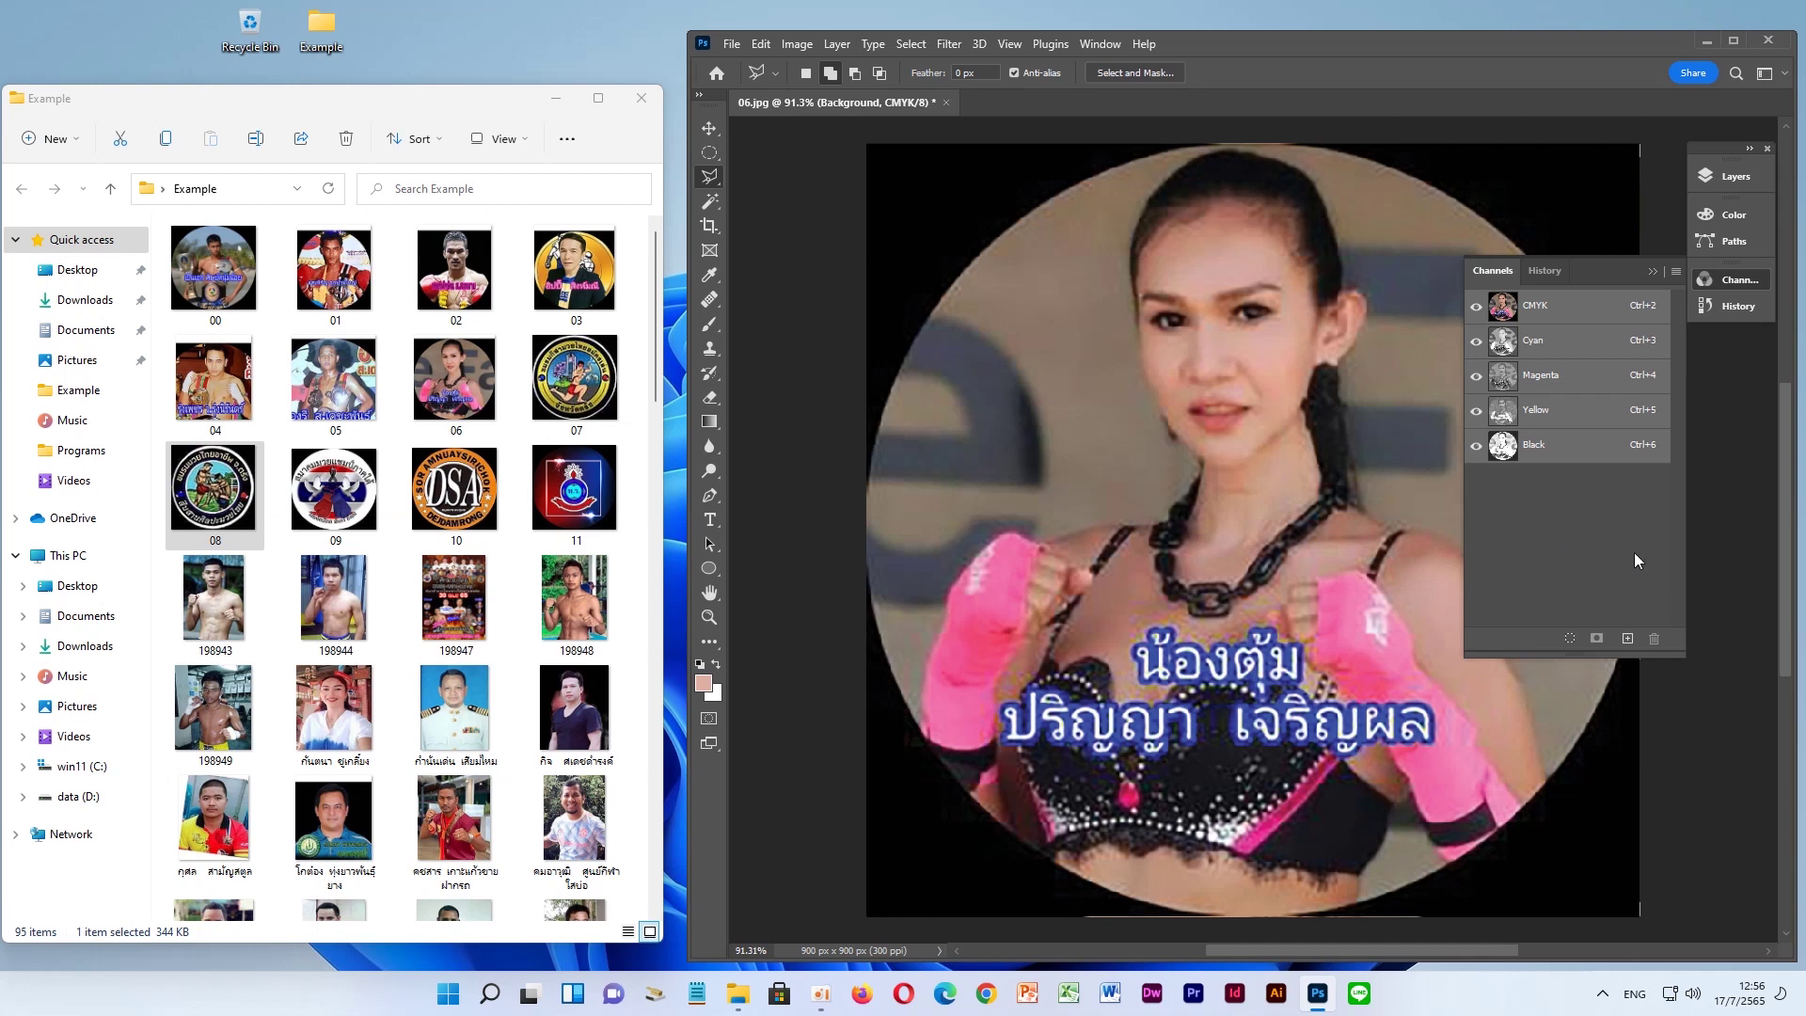
double_click(1627, 641)
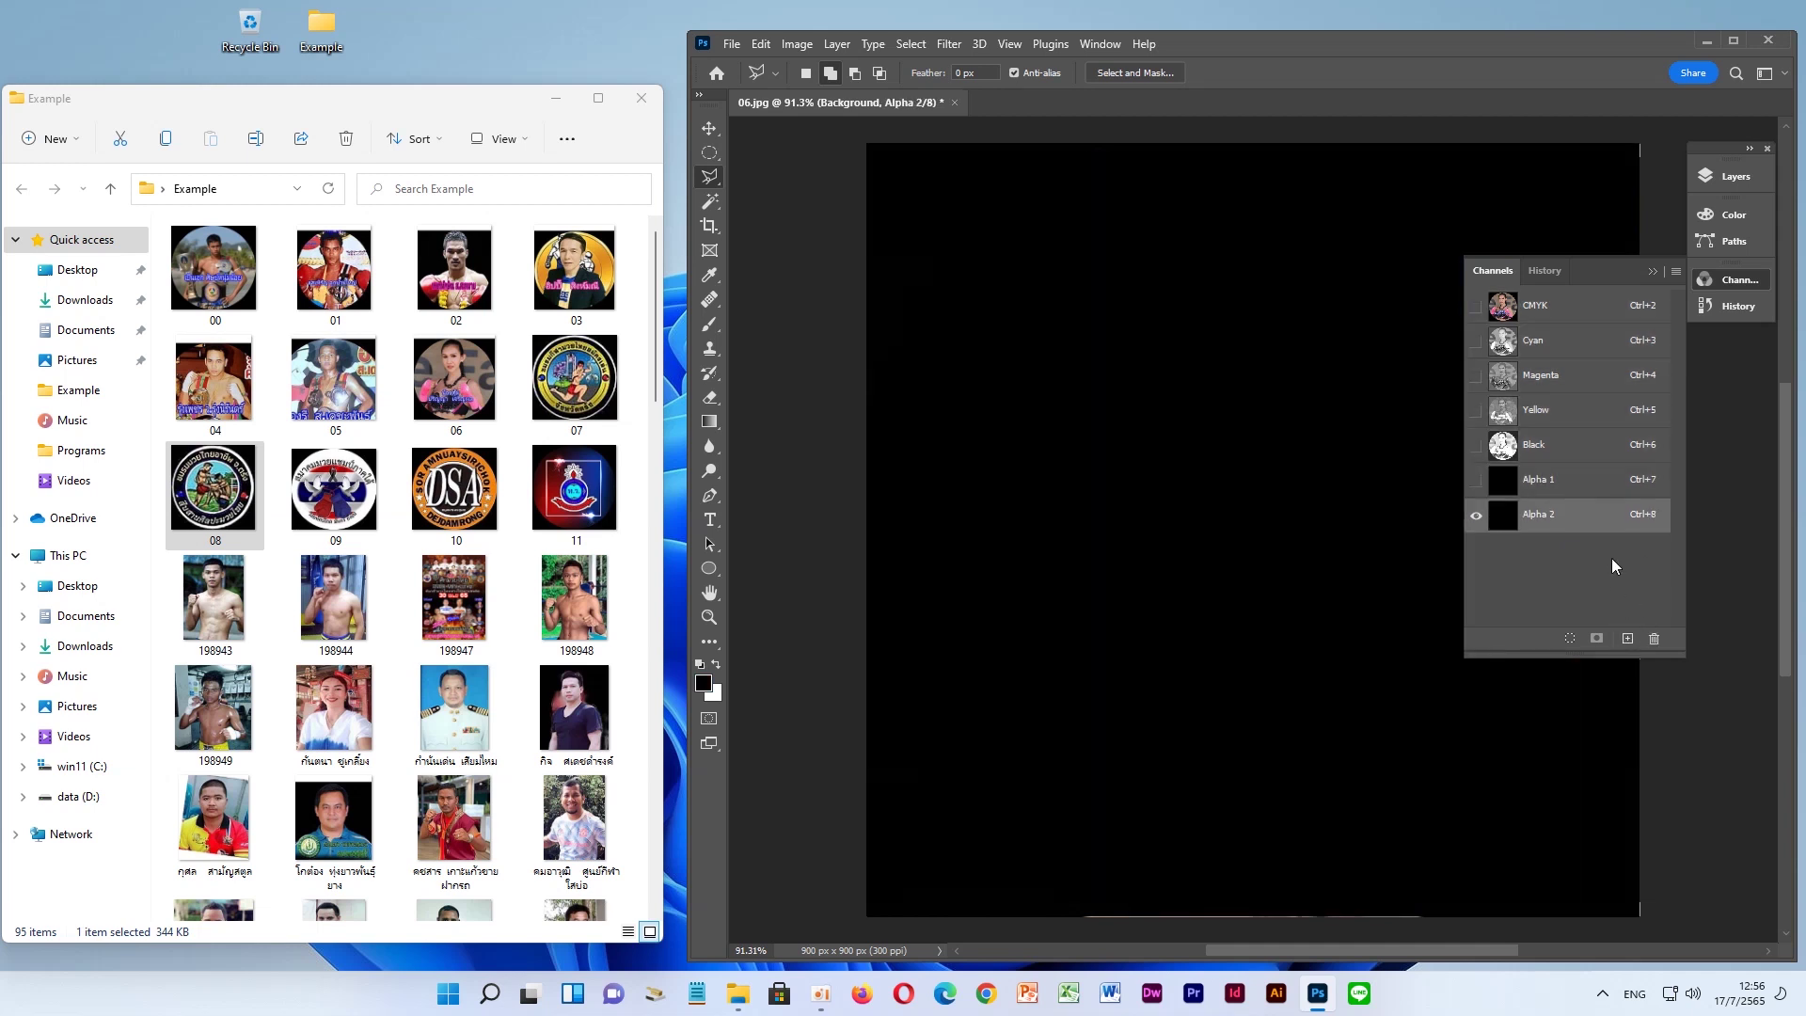
Delete the Alpha 2 channel and the selected colour channels, confirming the deletion
drag(1599, 523, 1656, 639)
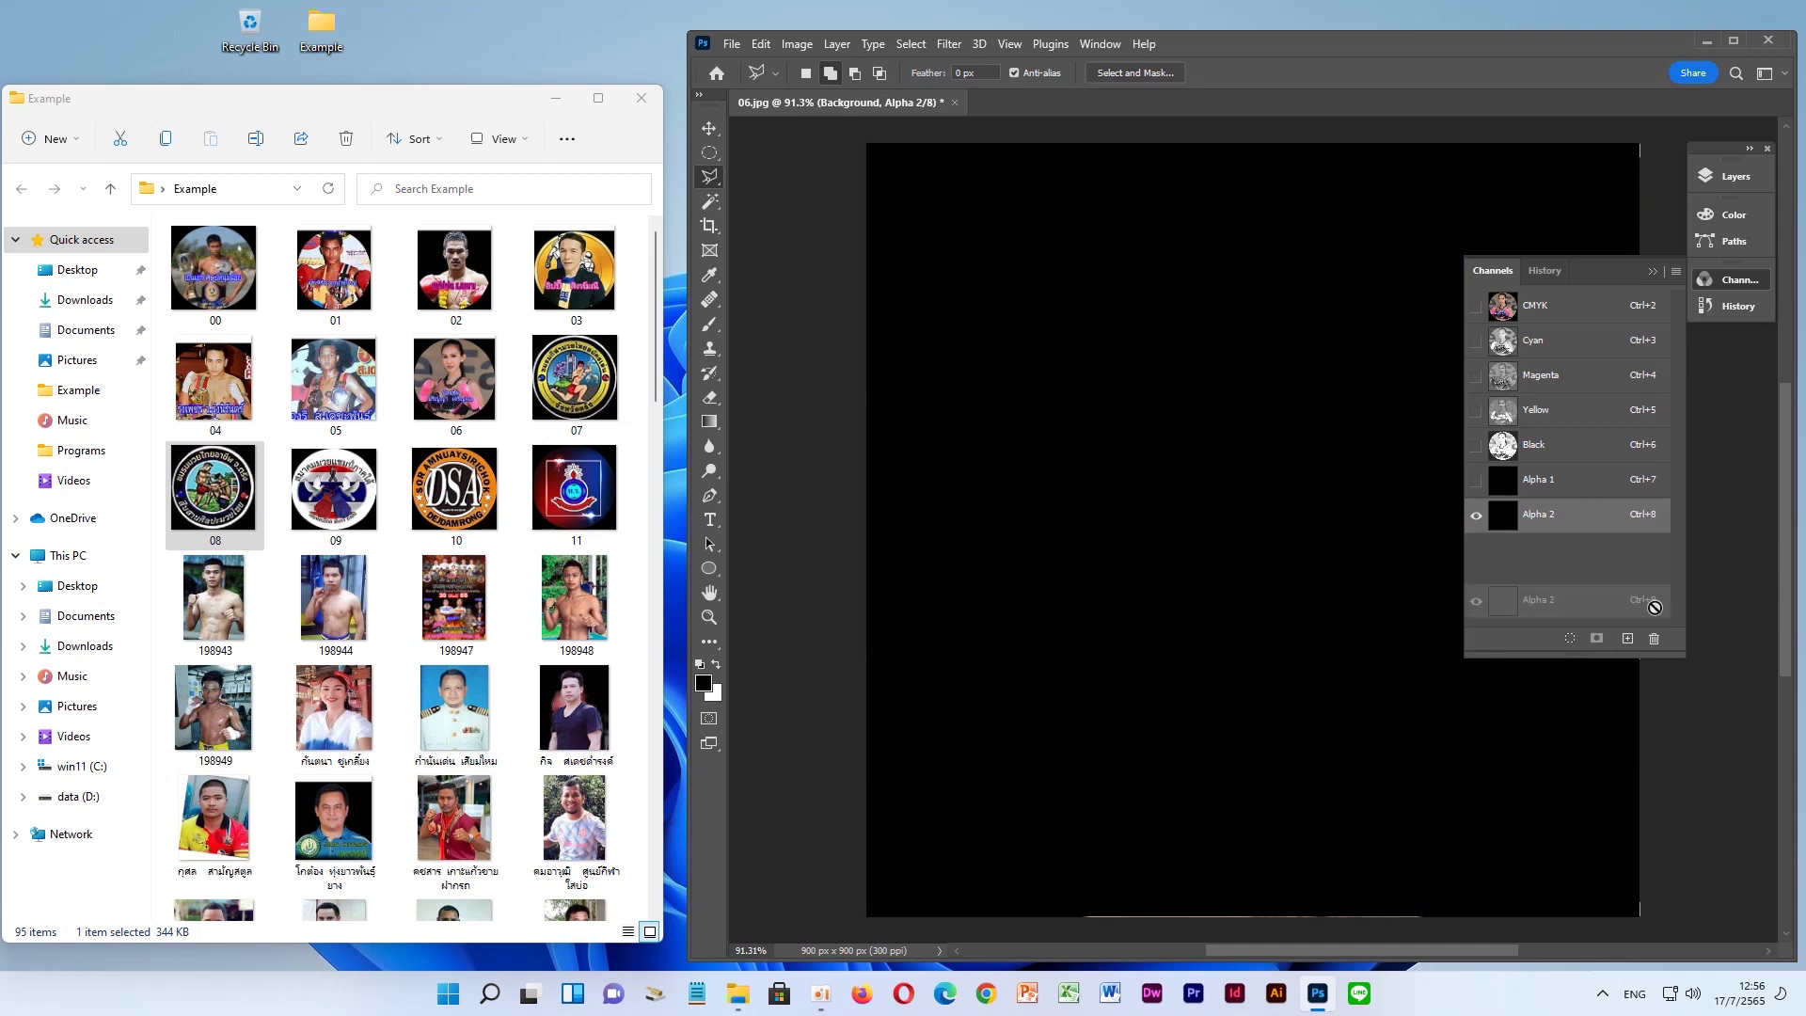
click(1657, 639)
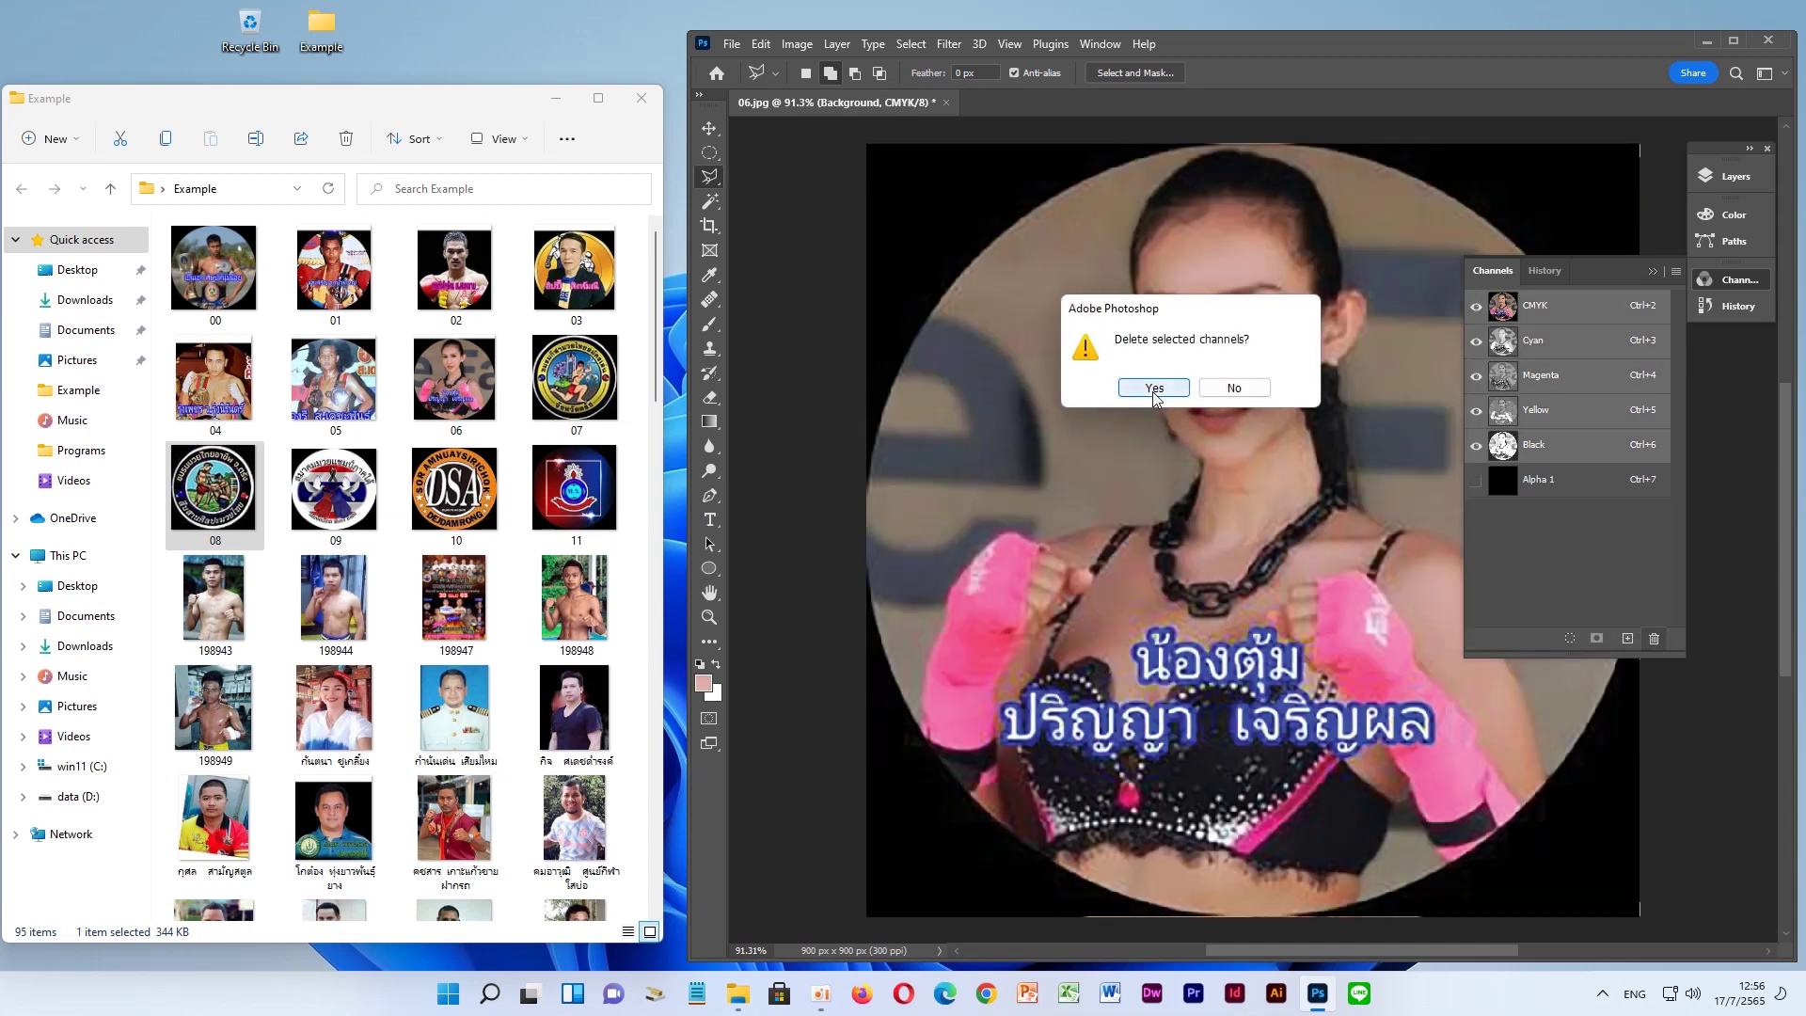
click(1165, 389)
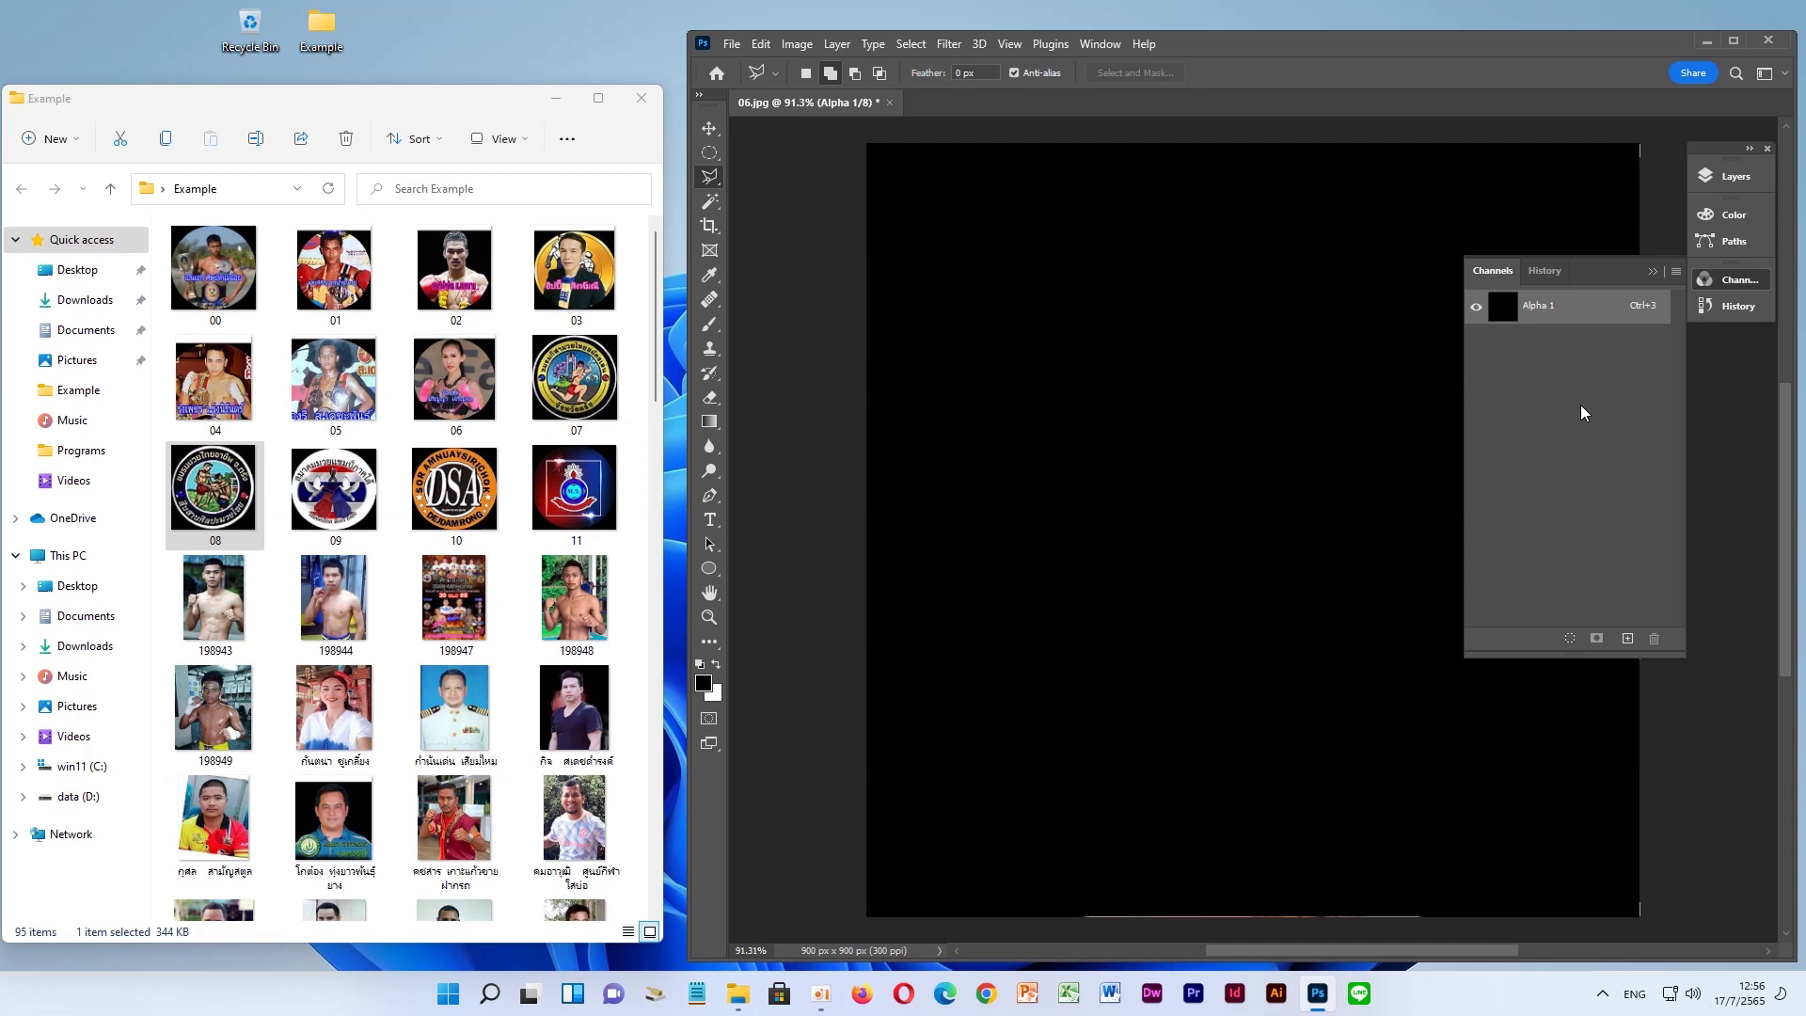
Step back in History to the first New Channel state, with only Alpha 1 added
click(1736, 307)
drag(1681, 535, 1675, 590)
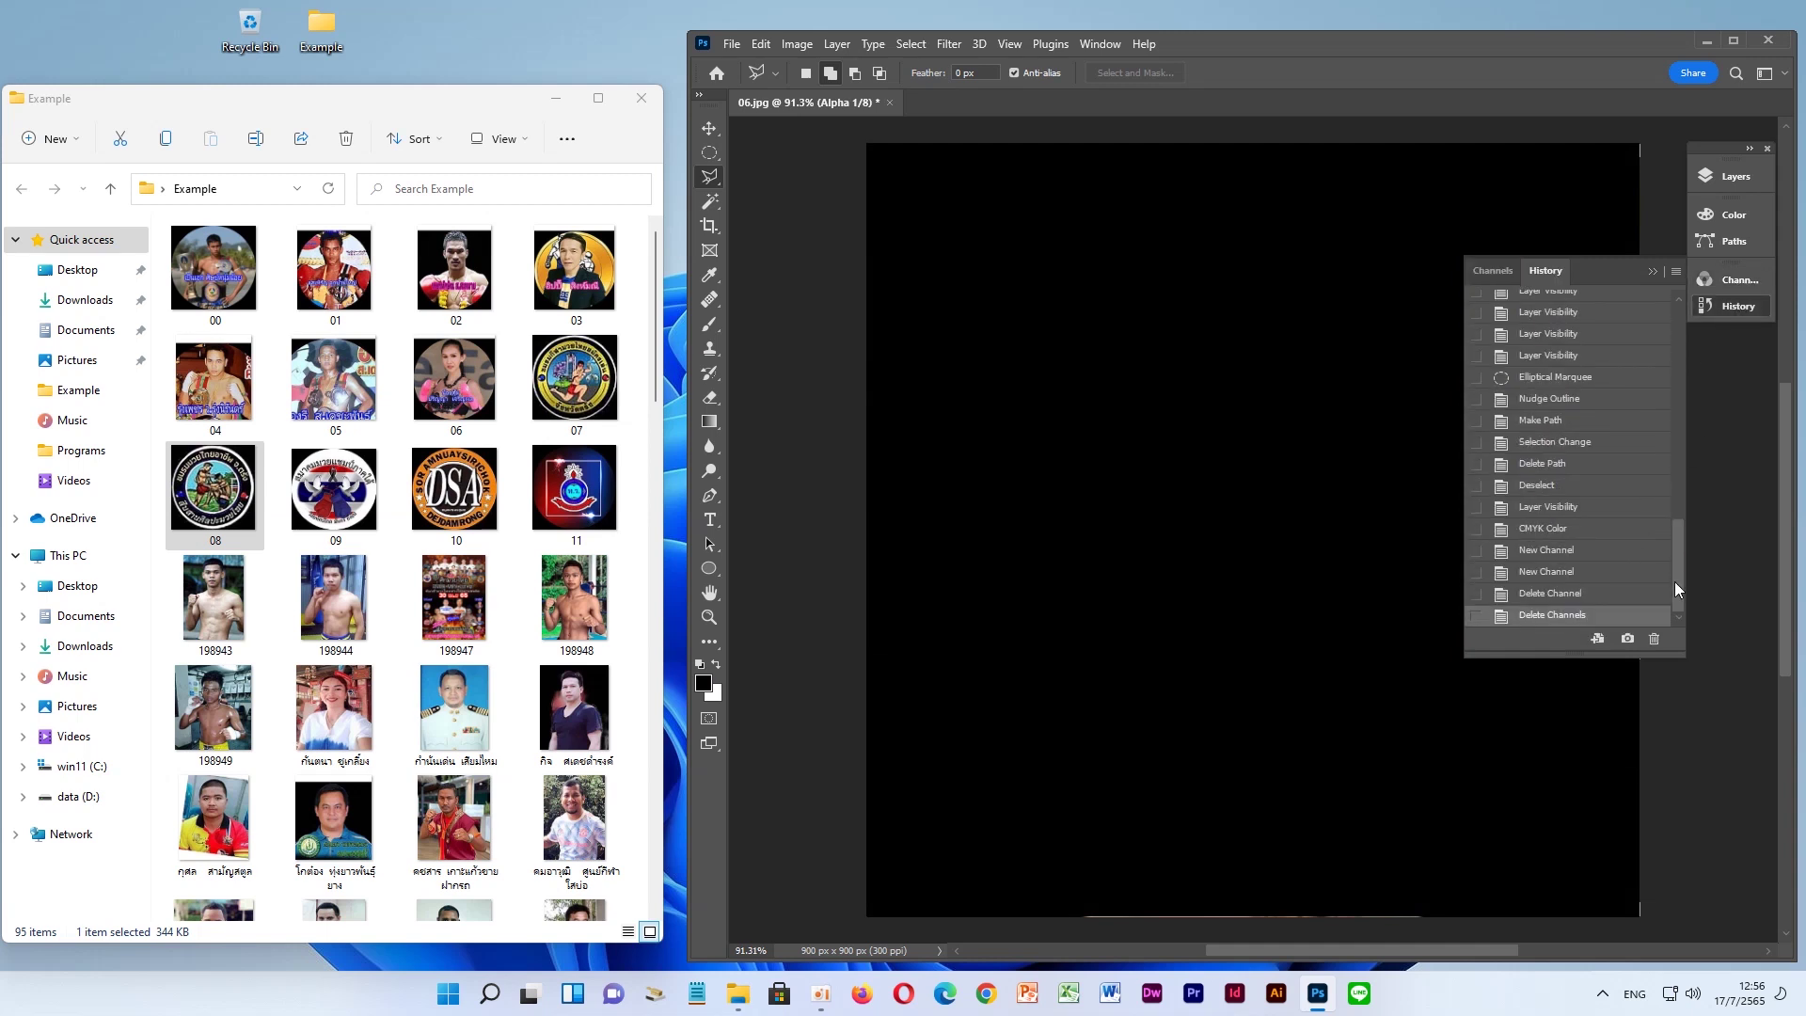
click(1576, 594)
click(1570, 572)
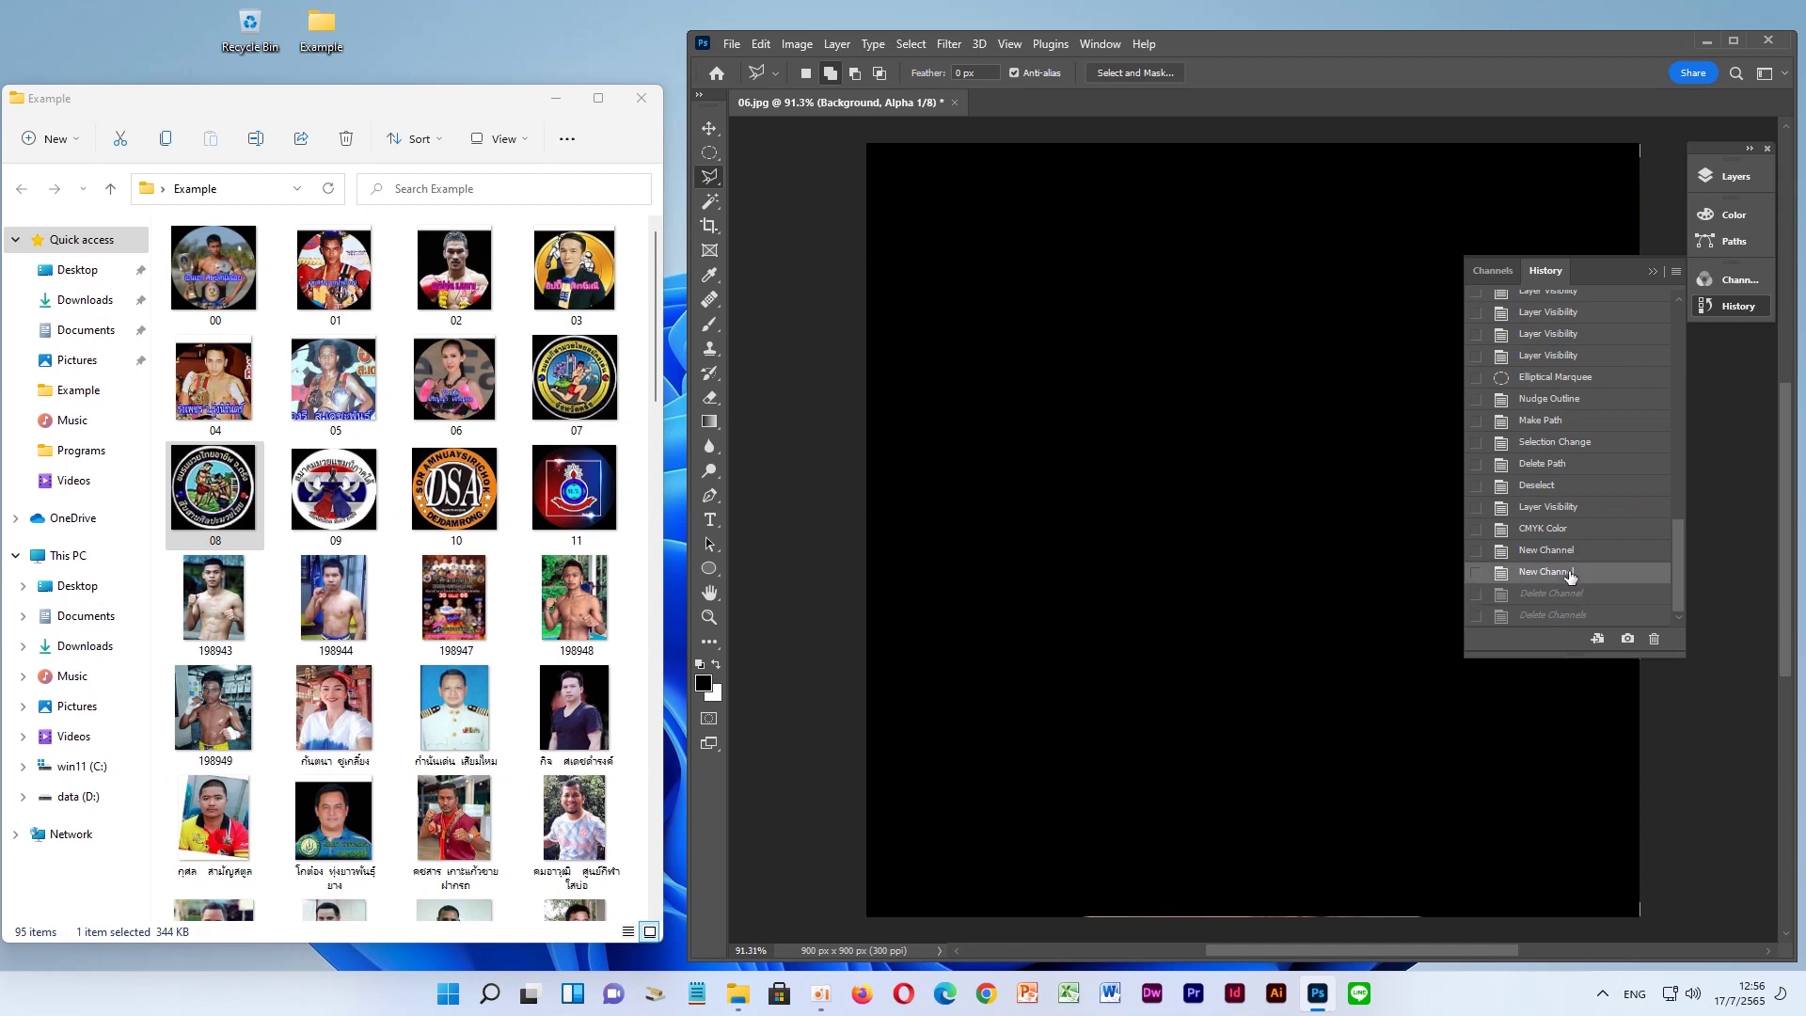
click(1569, 551)
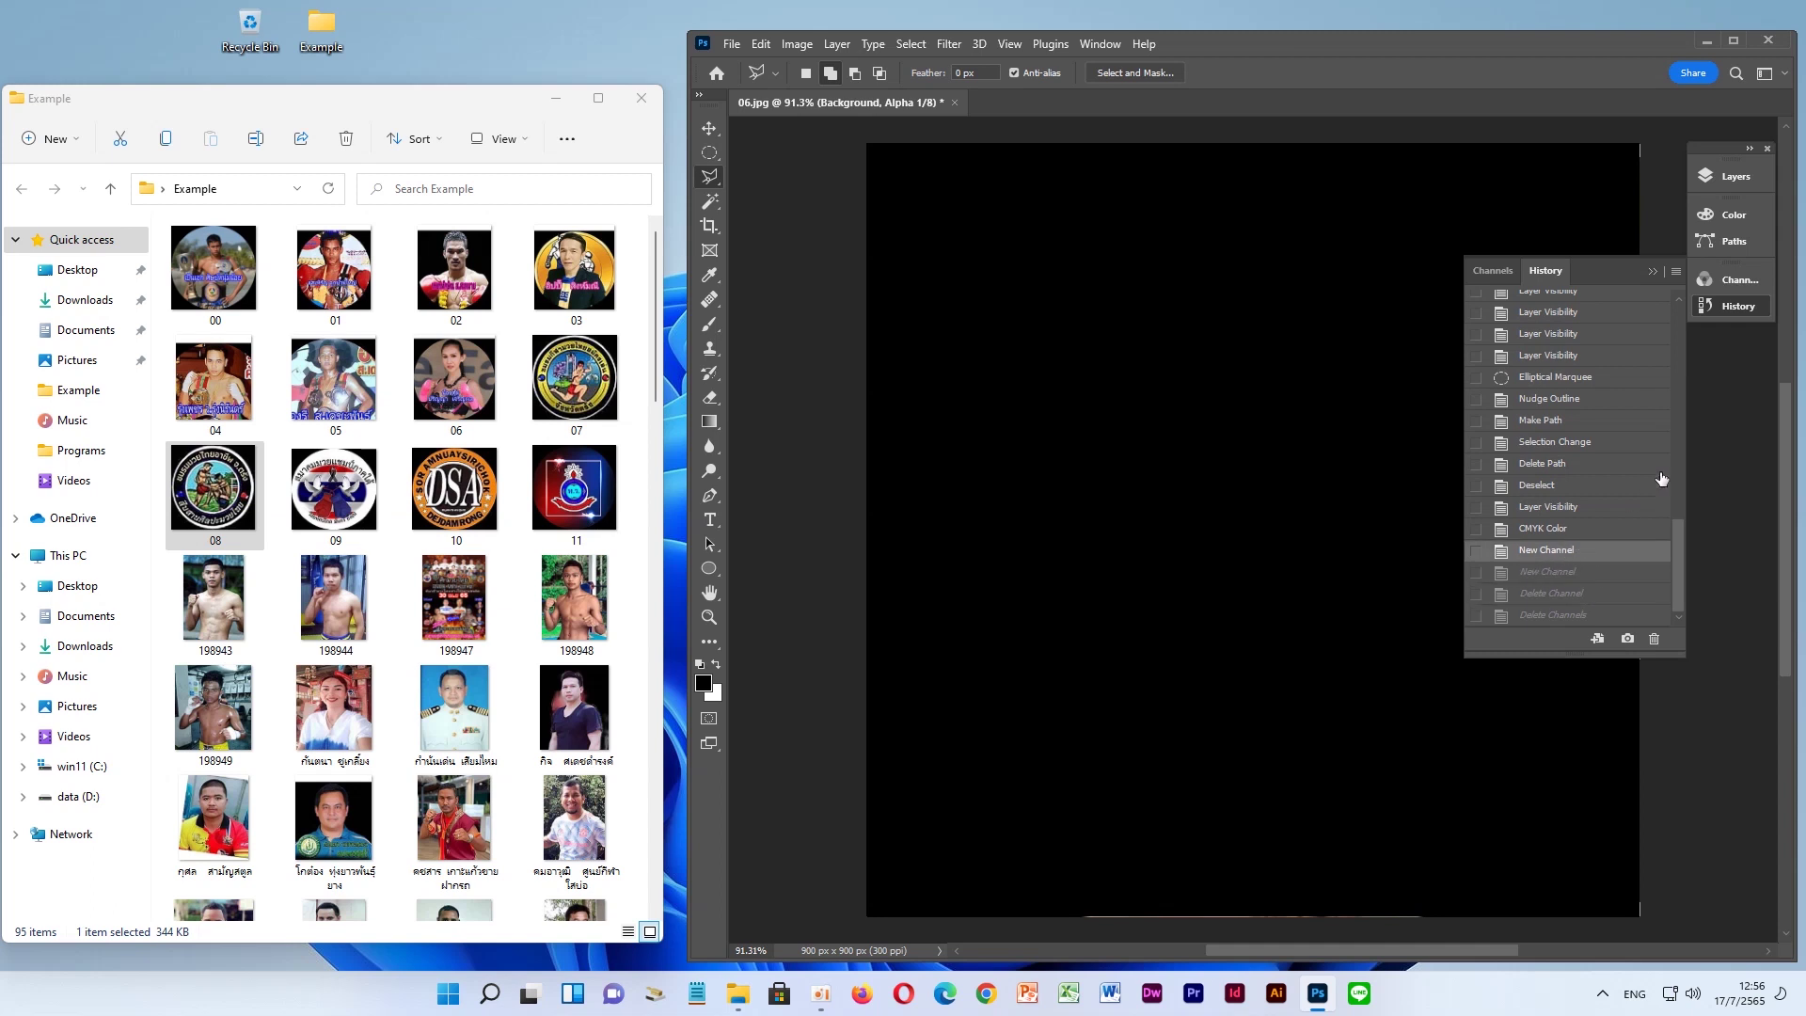
click(1736, 178)
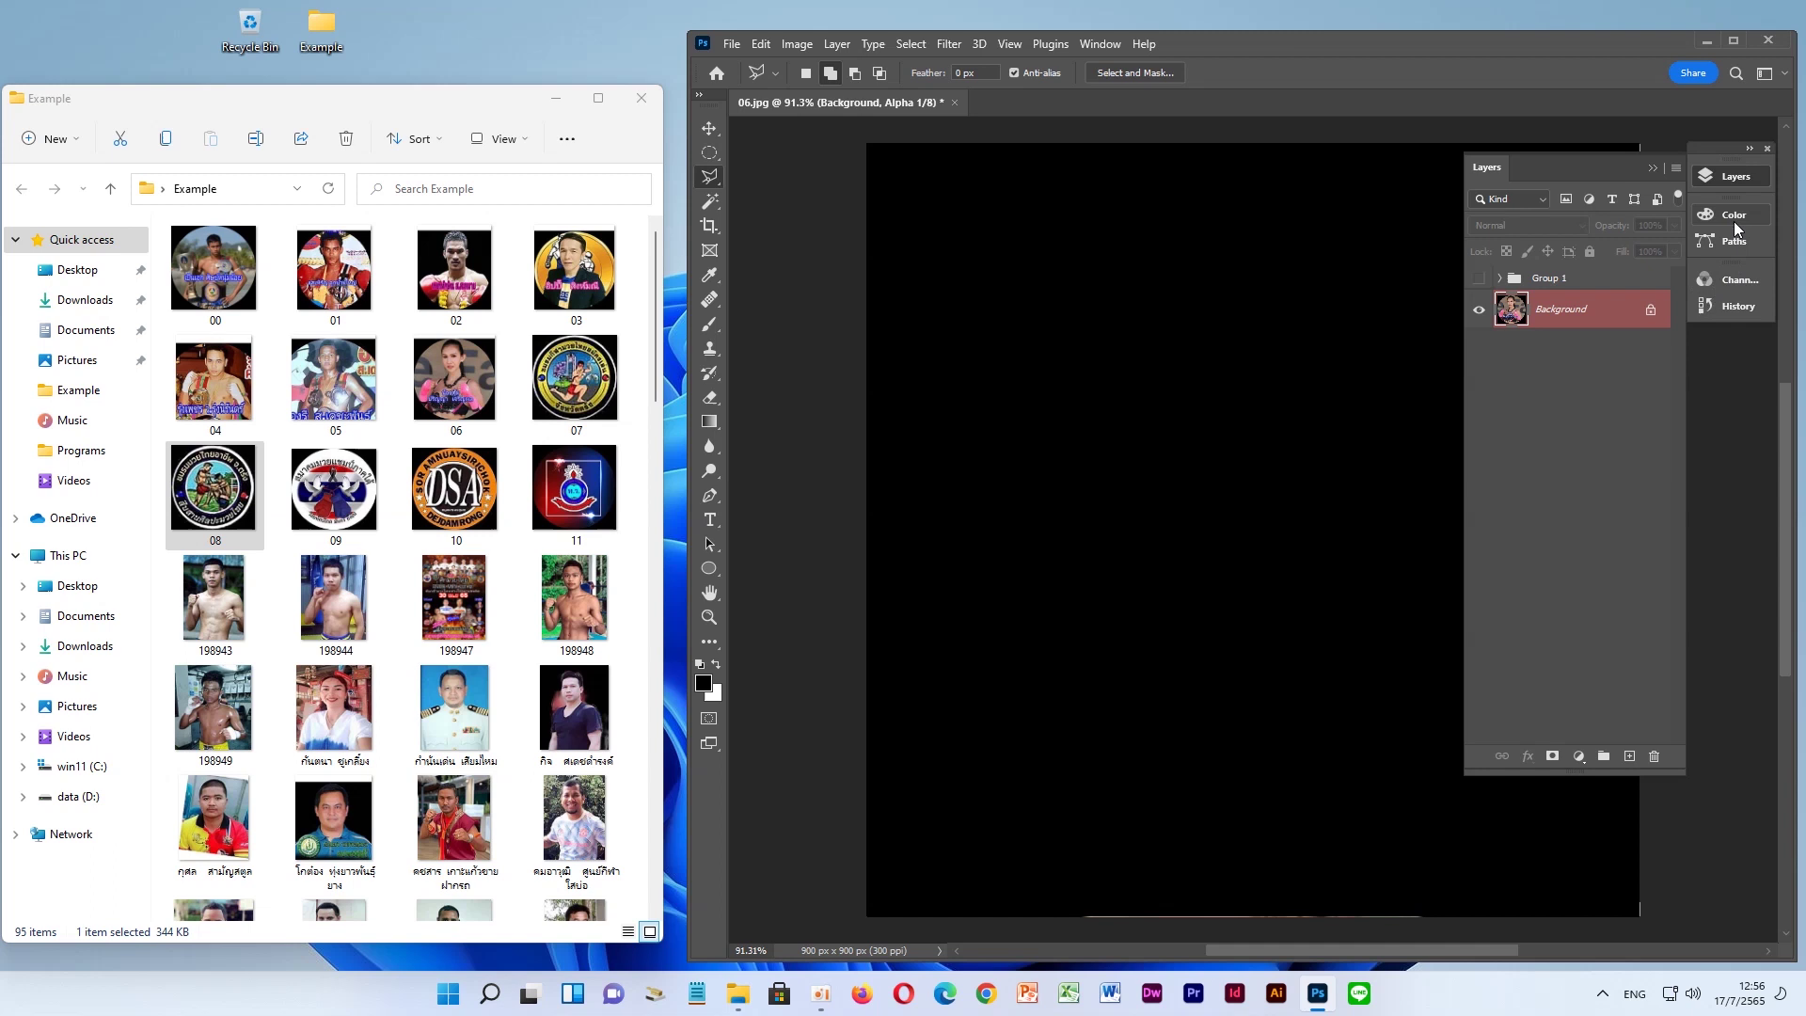
Delete the Black, Yellow and Alpha 1 channels, leaving only Cyan and Magenta
click(1742, 278)
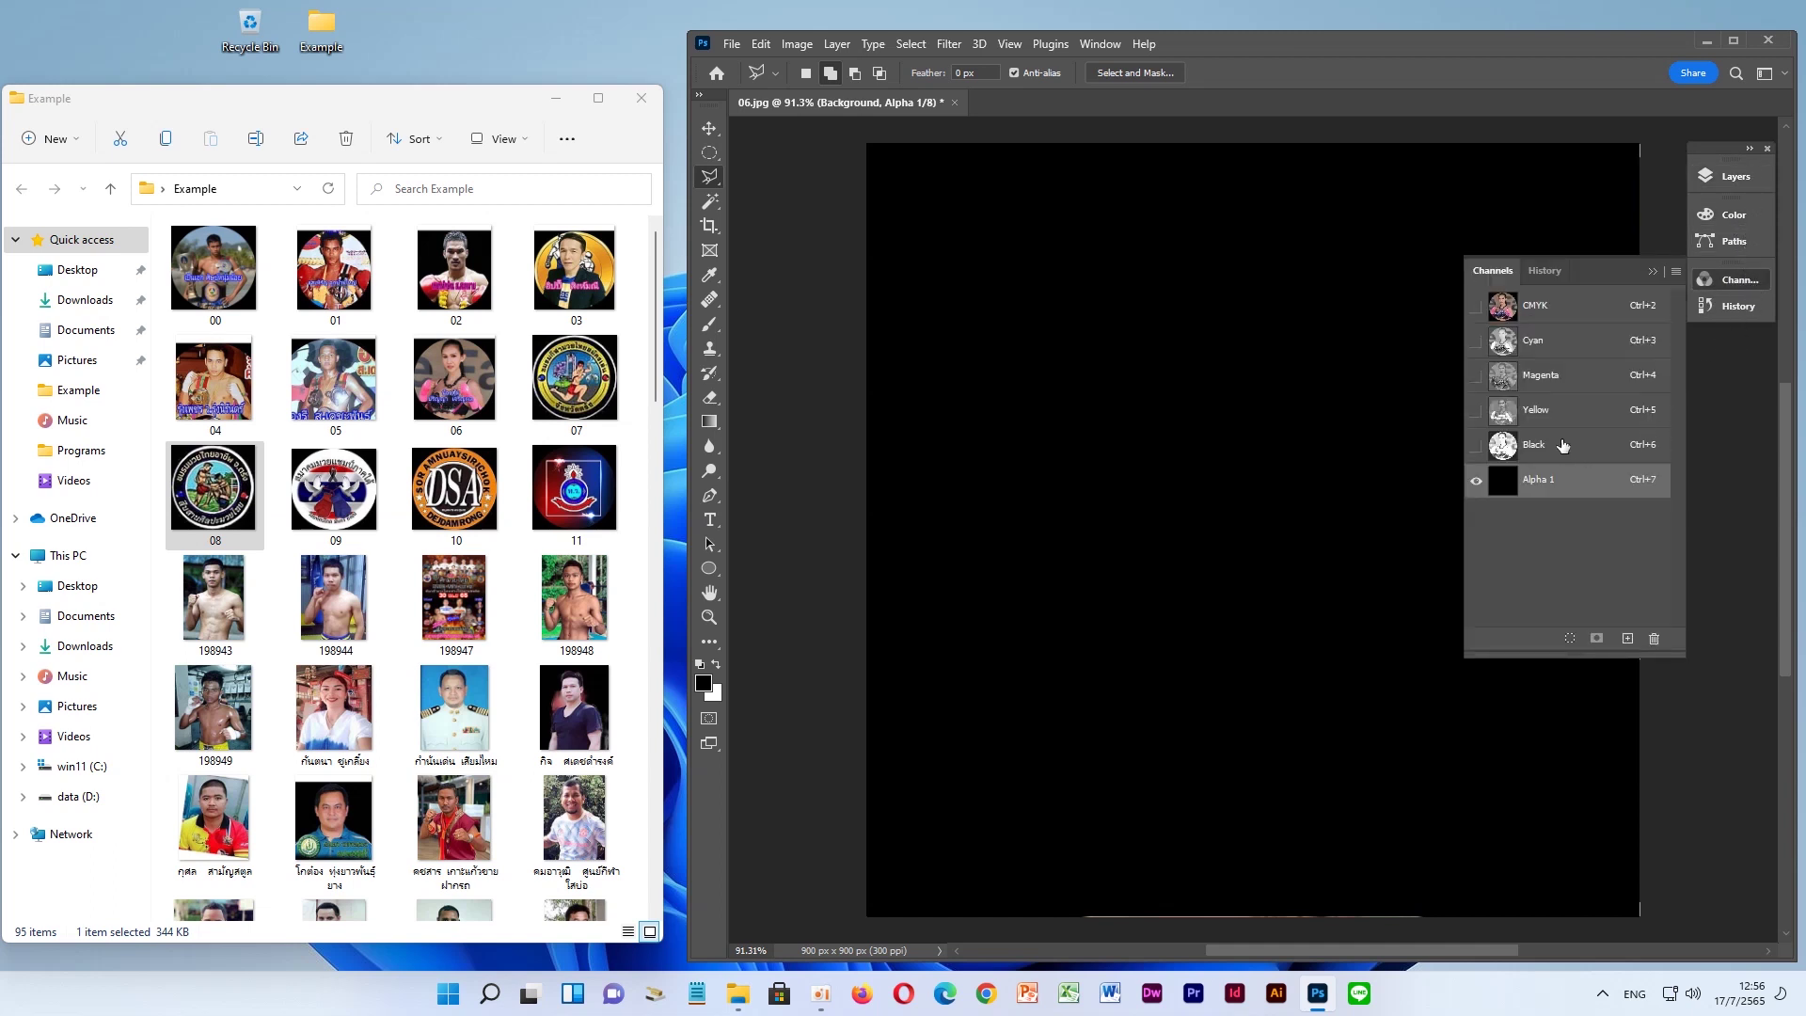
drag(1562, 446, 1650, 639)
click(1172, 397)
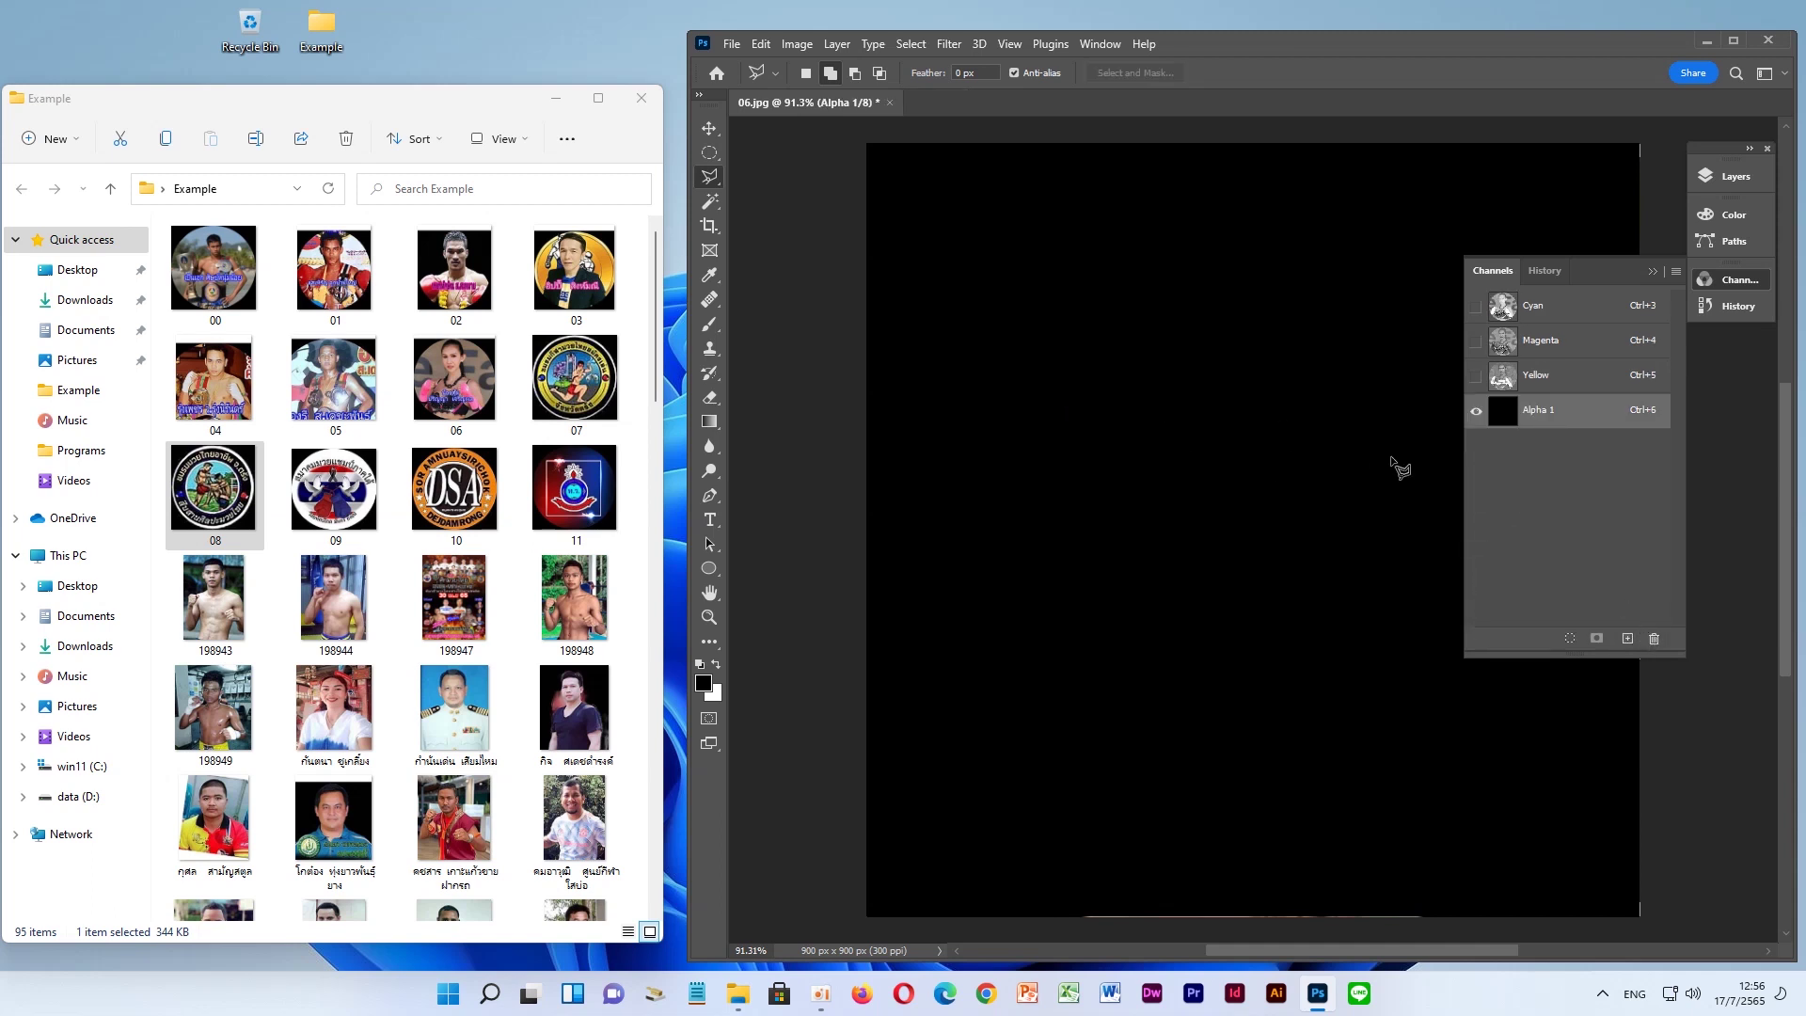
mouse_move(1545, 379)
mouse_down()
mouse_move(1627, 612)
mouse_move(1654, 638)
mouse_up()
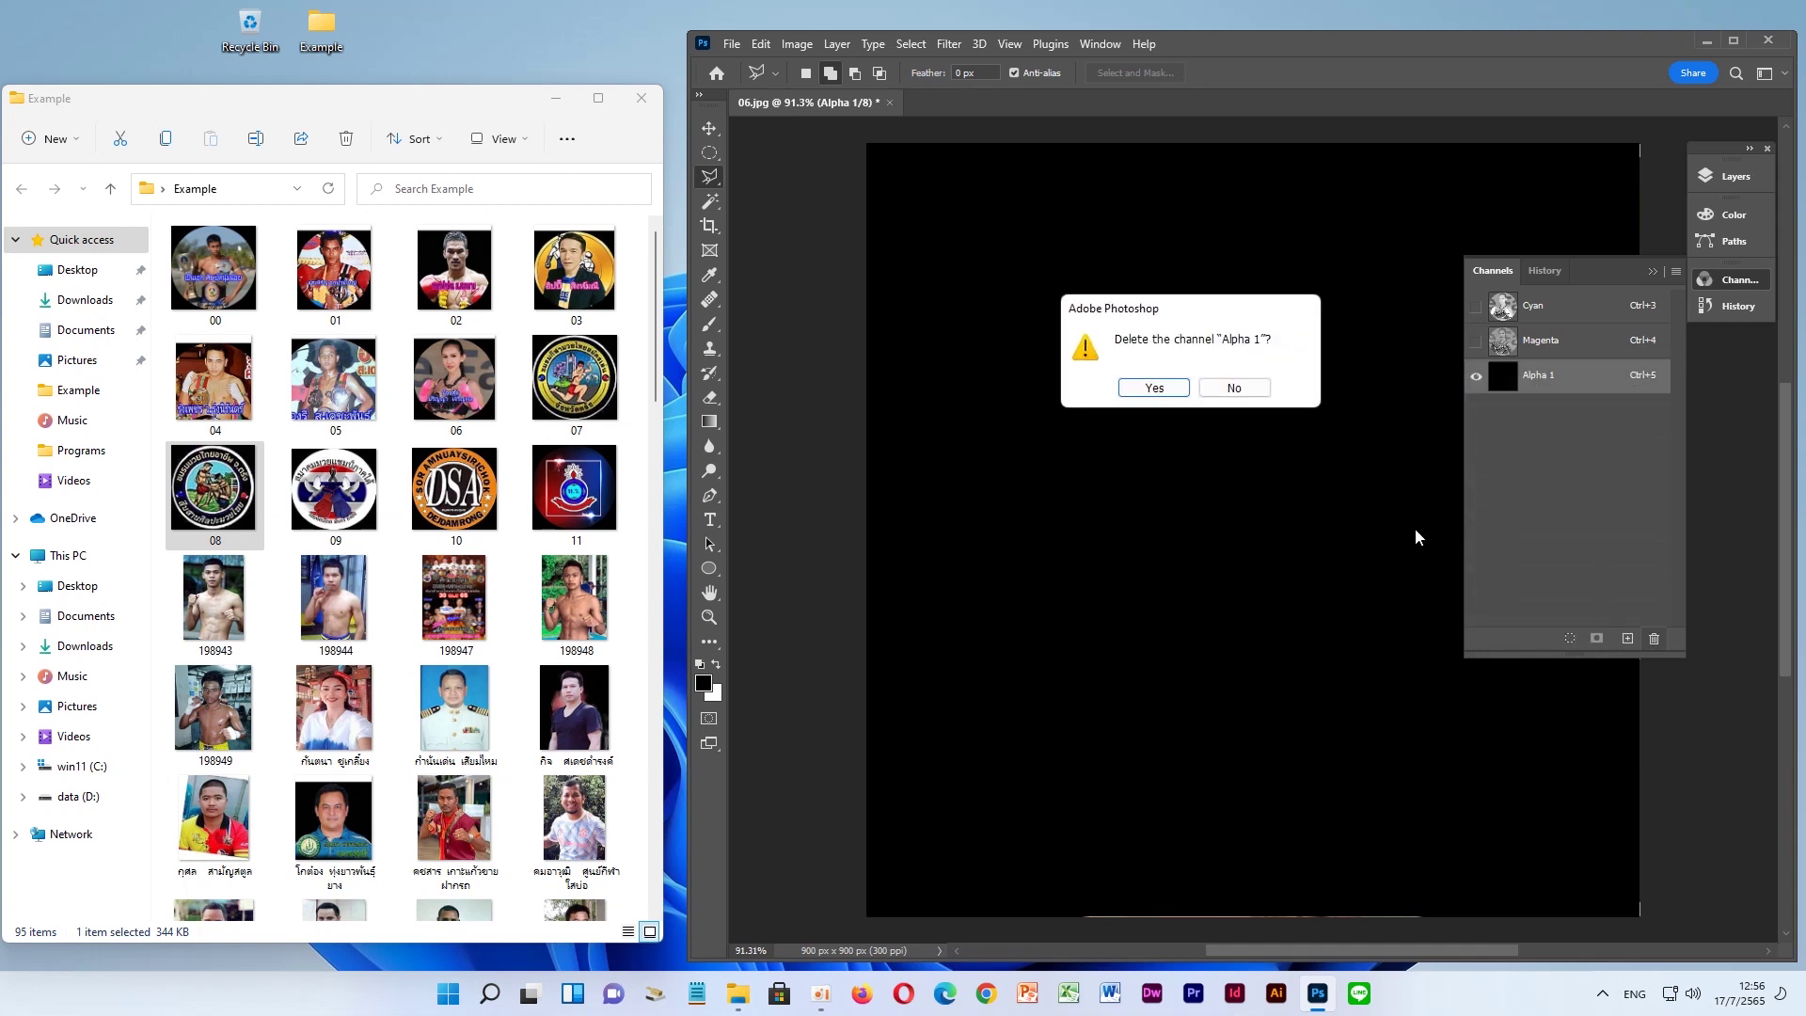
click(1173, 388)
click(1170, 384)
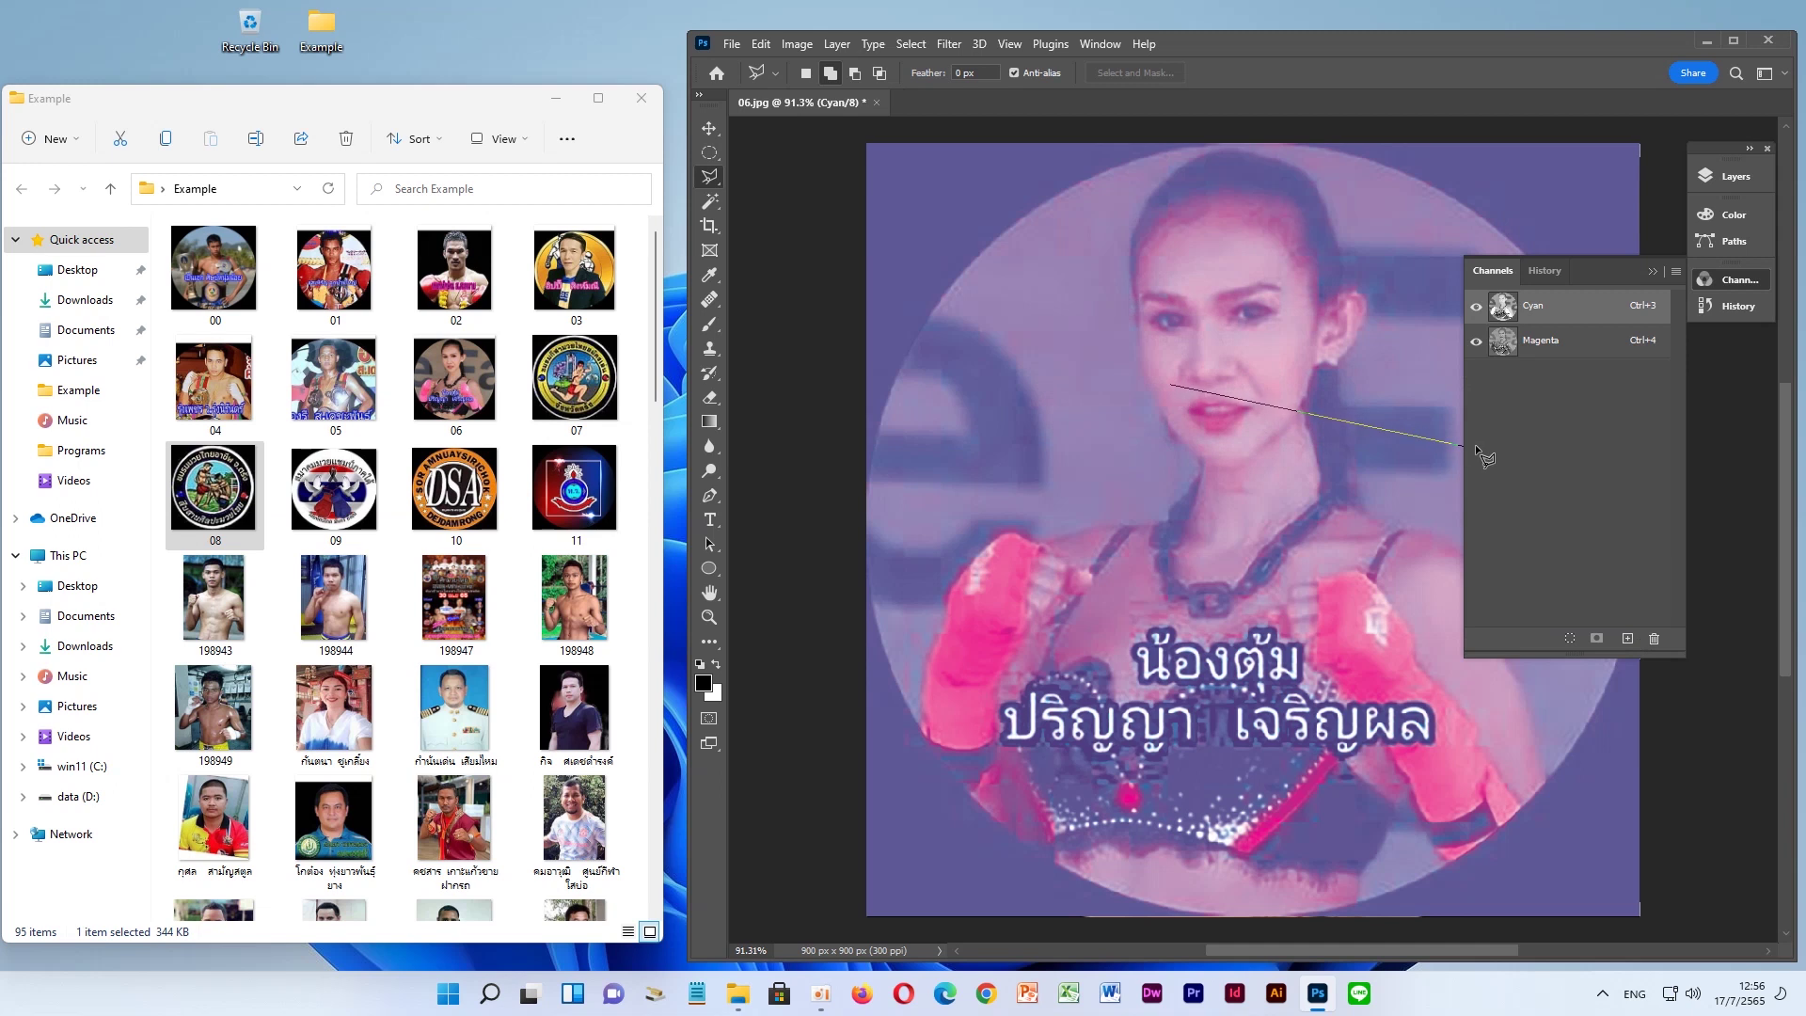
key(Escape)
View the Magenta and Cyan channels alone in turn, then turn both back on
click(1729, 177)
click(1730, 176)
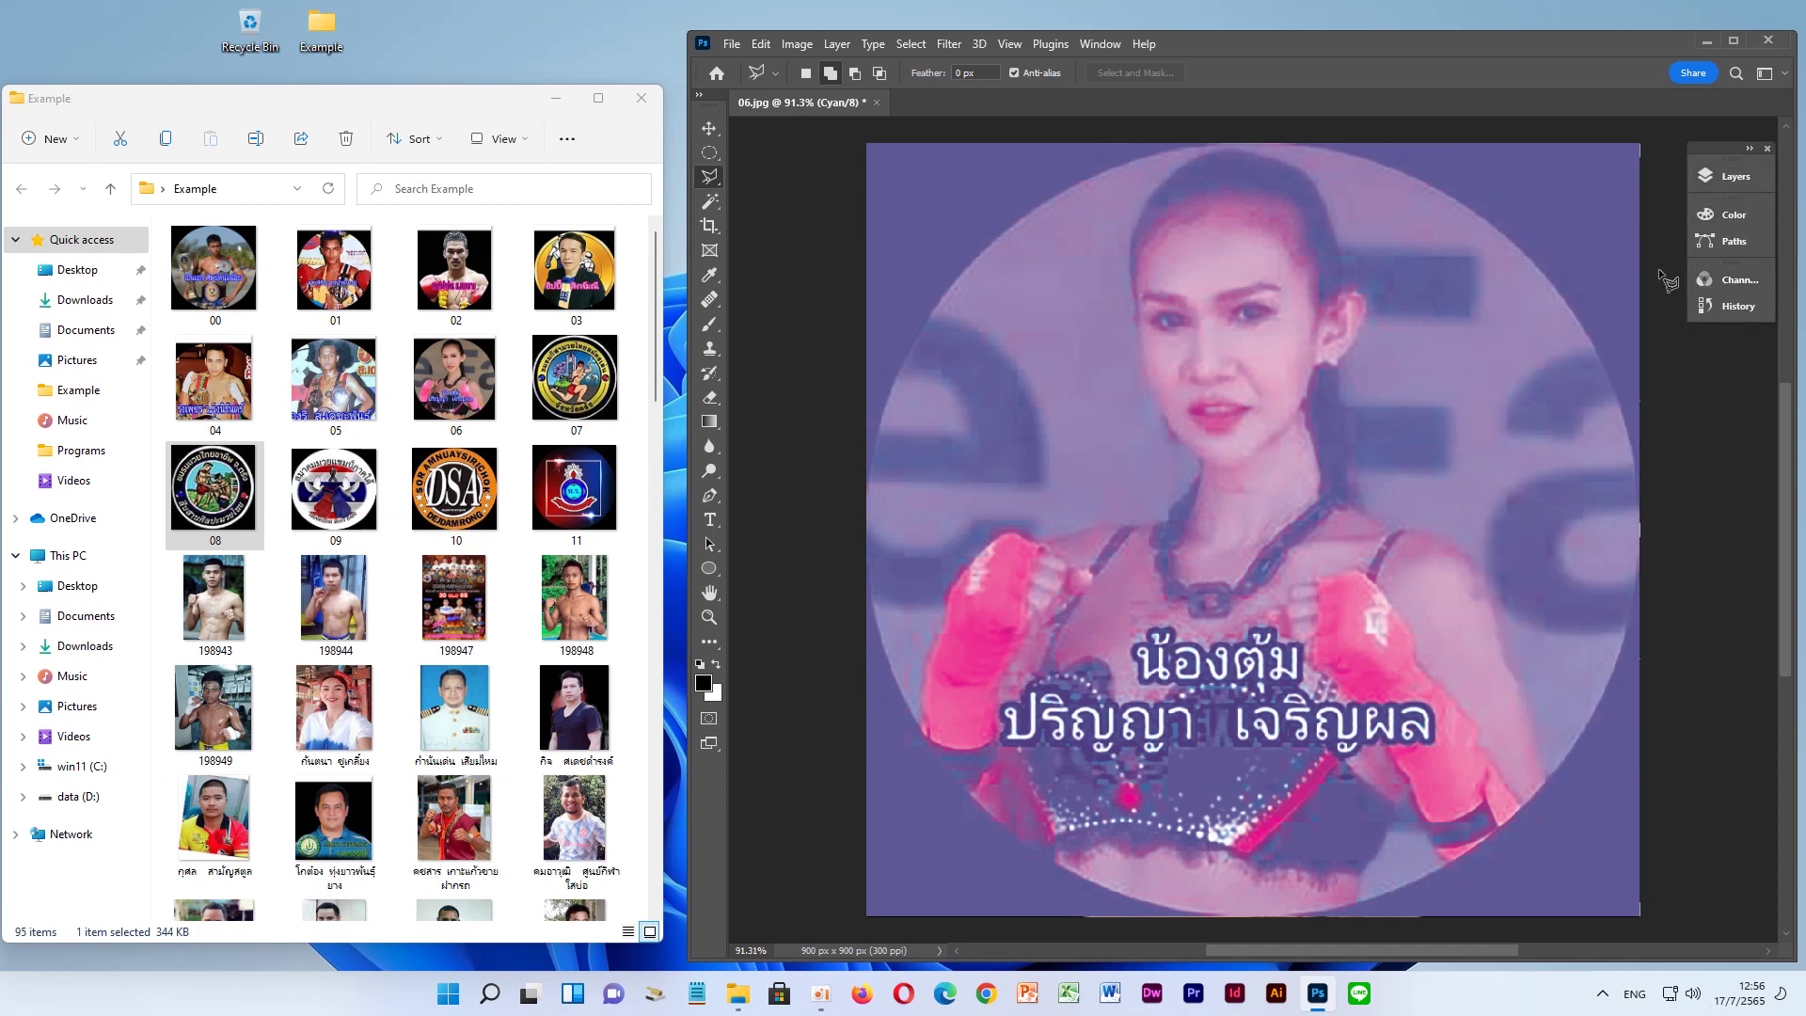
click(1710, 179)
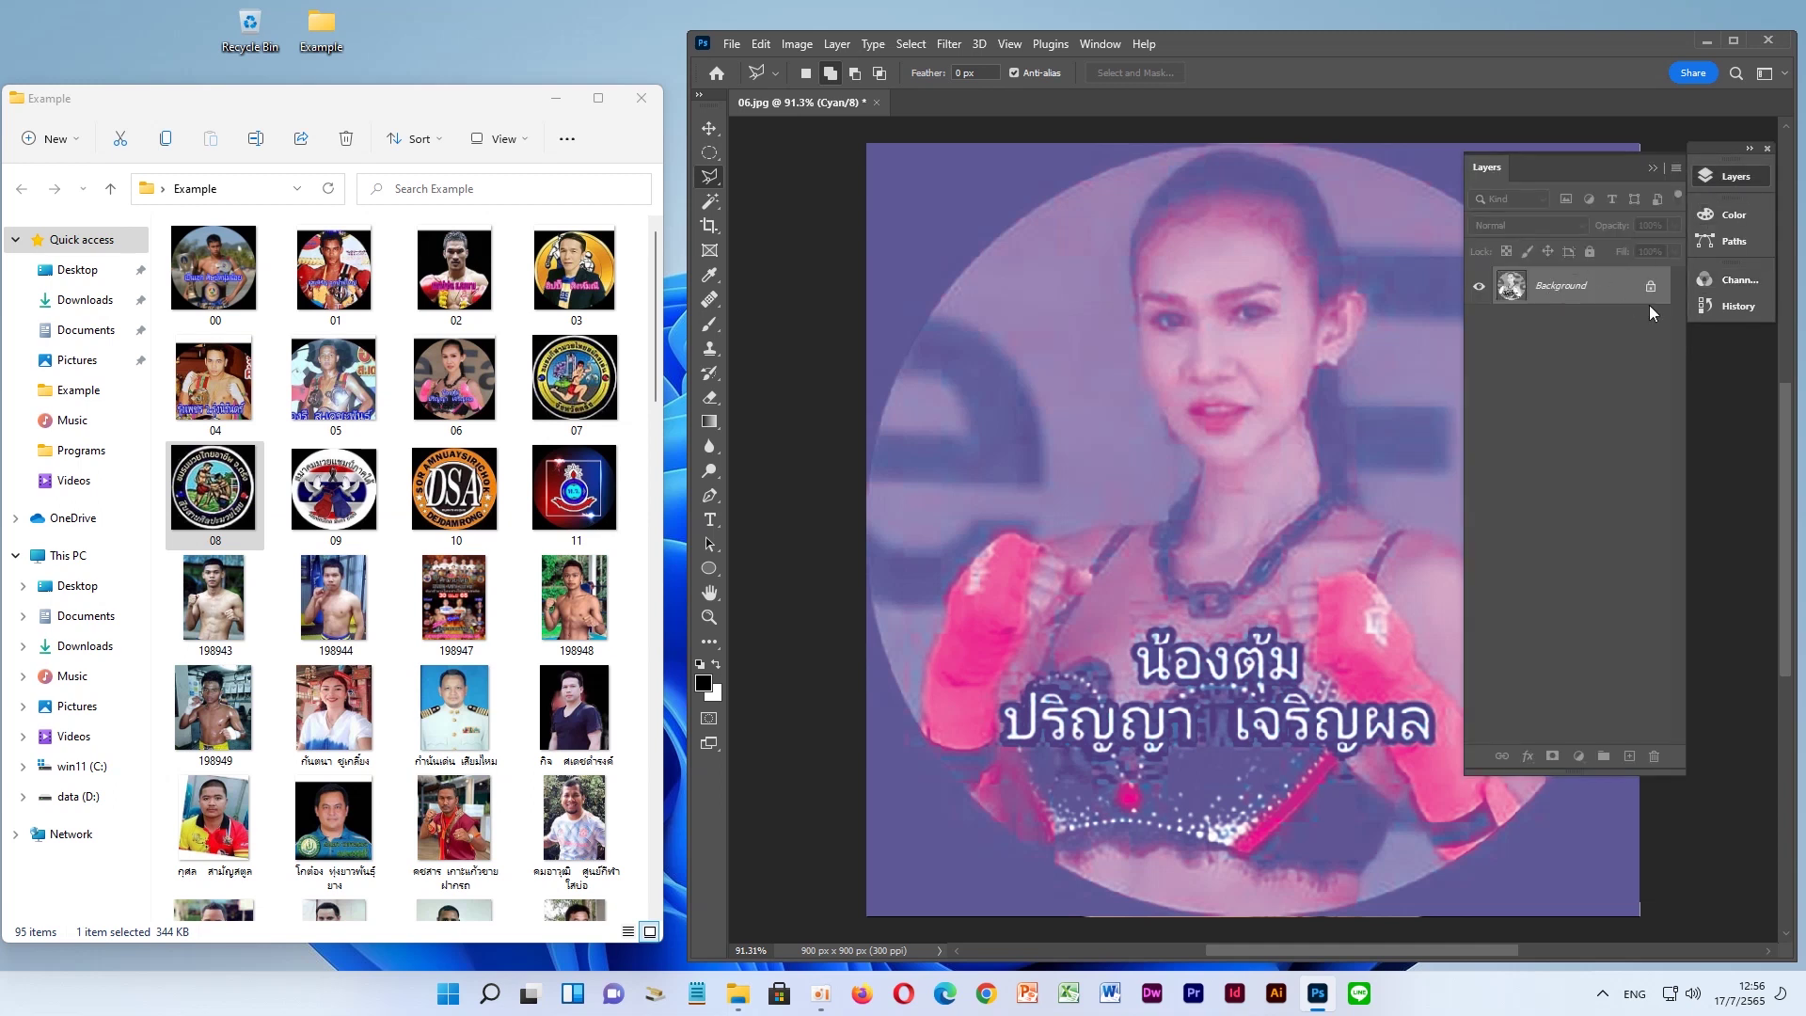
click(1741, 281)
click(1475, 307)
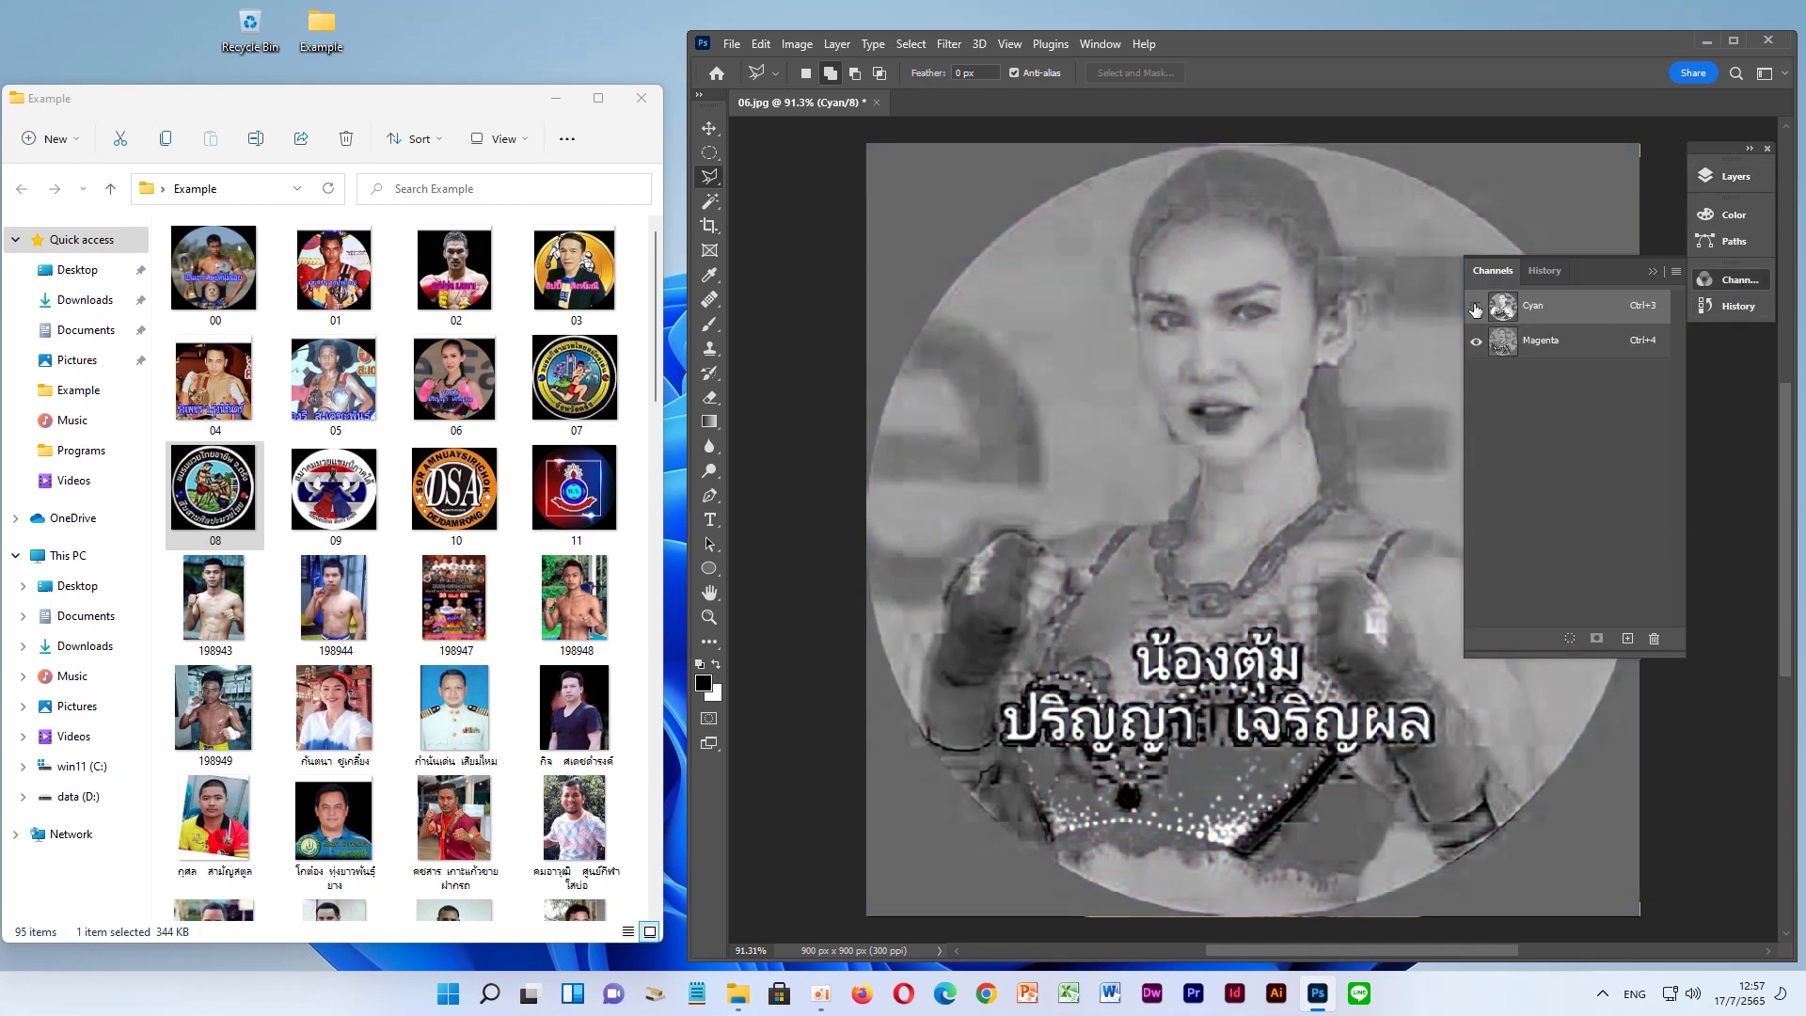
click(1475, 307)
click(1475, 342)
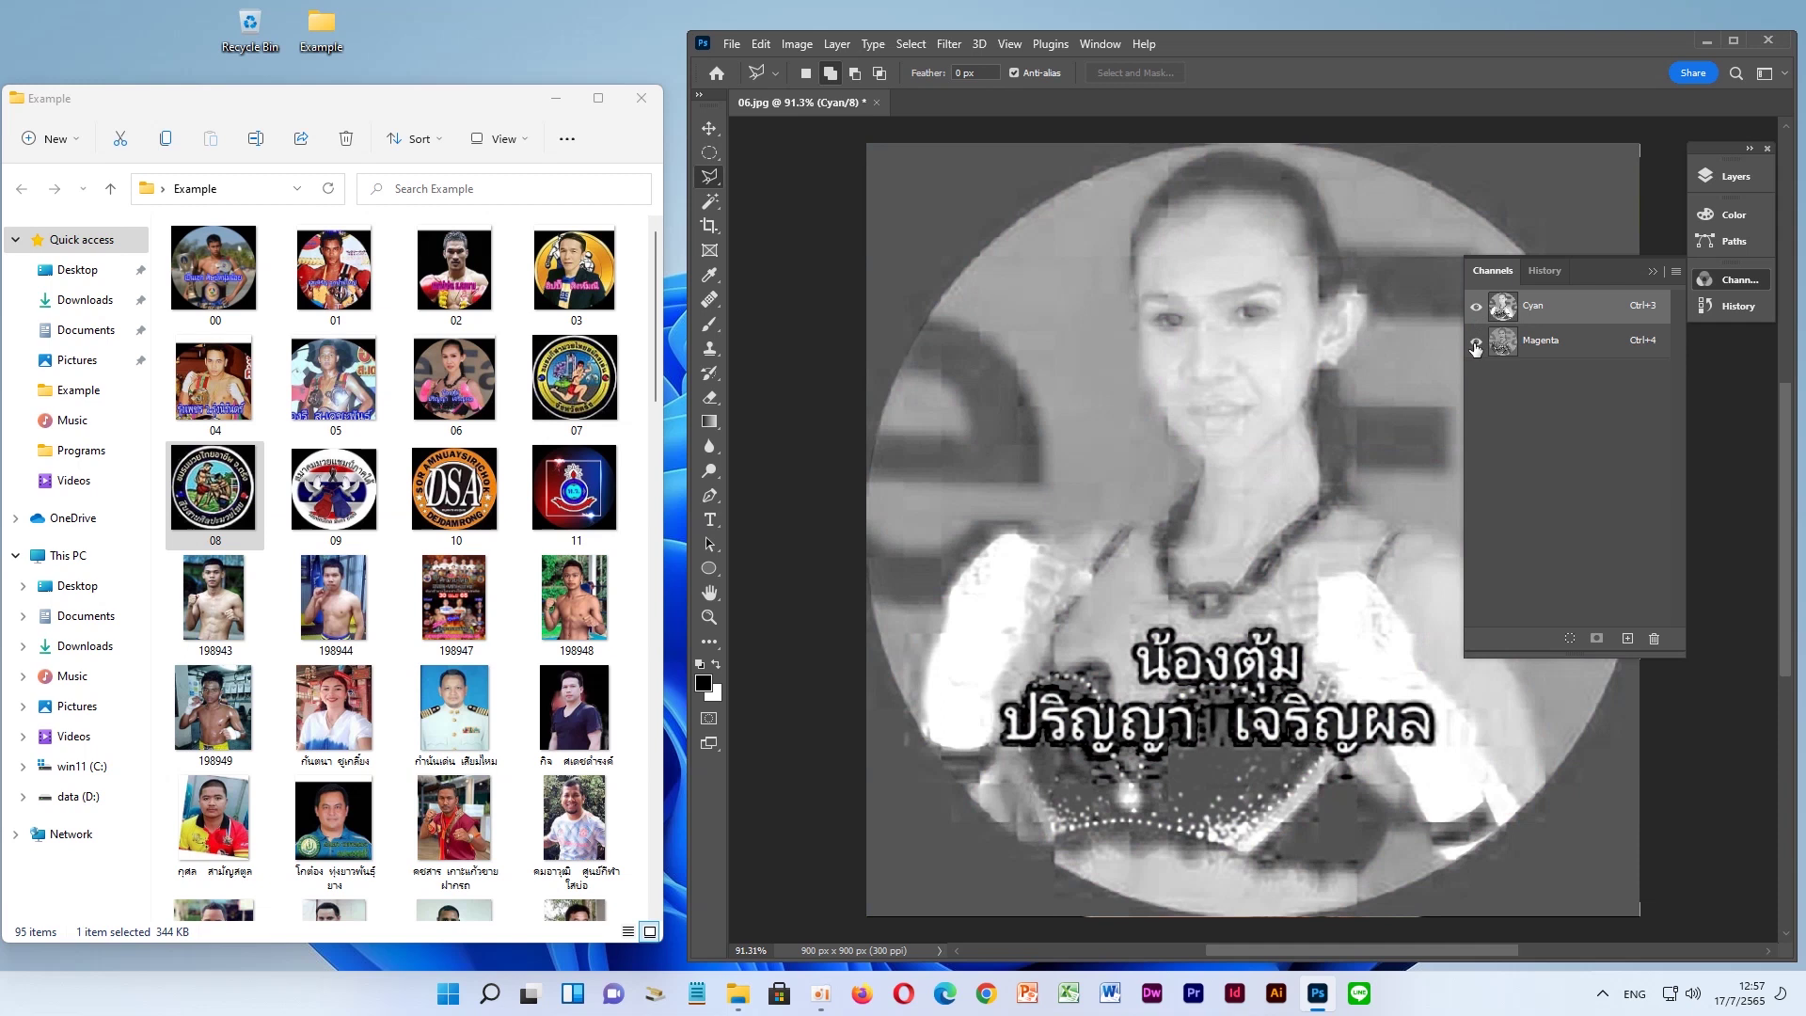
click(1475, 343)
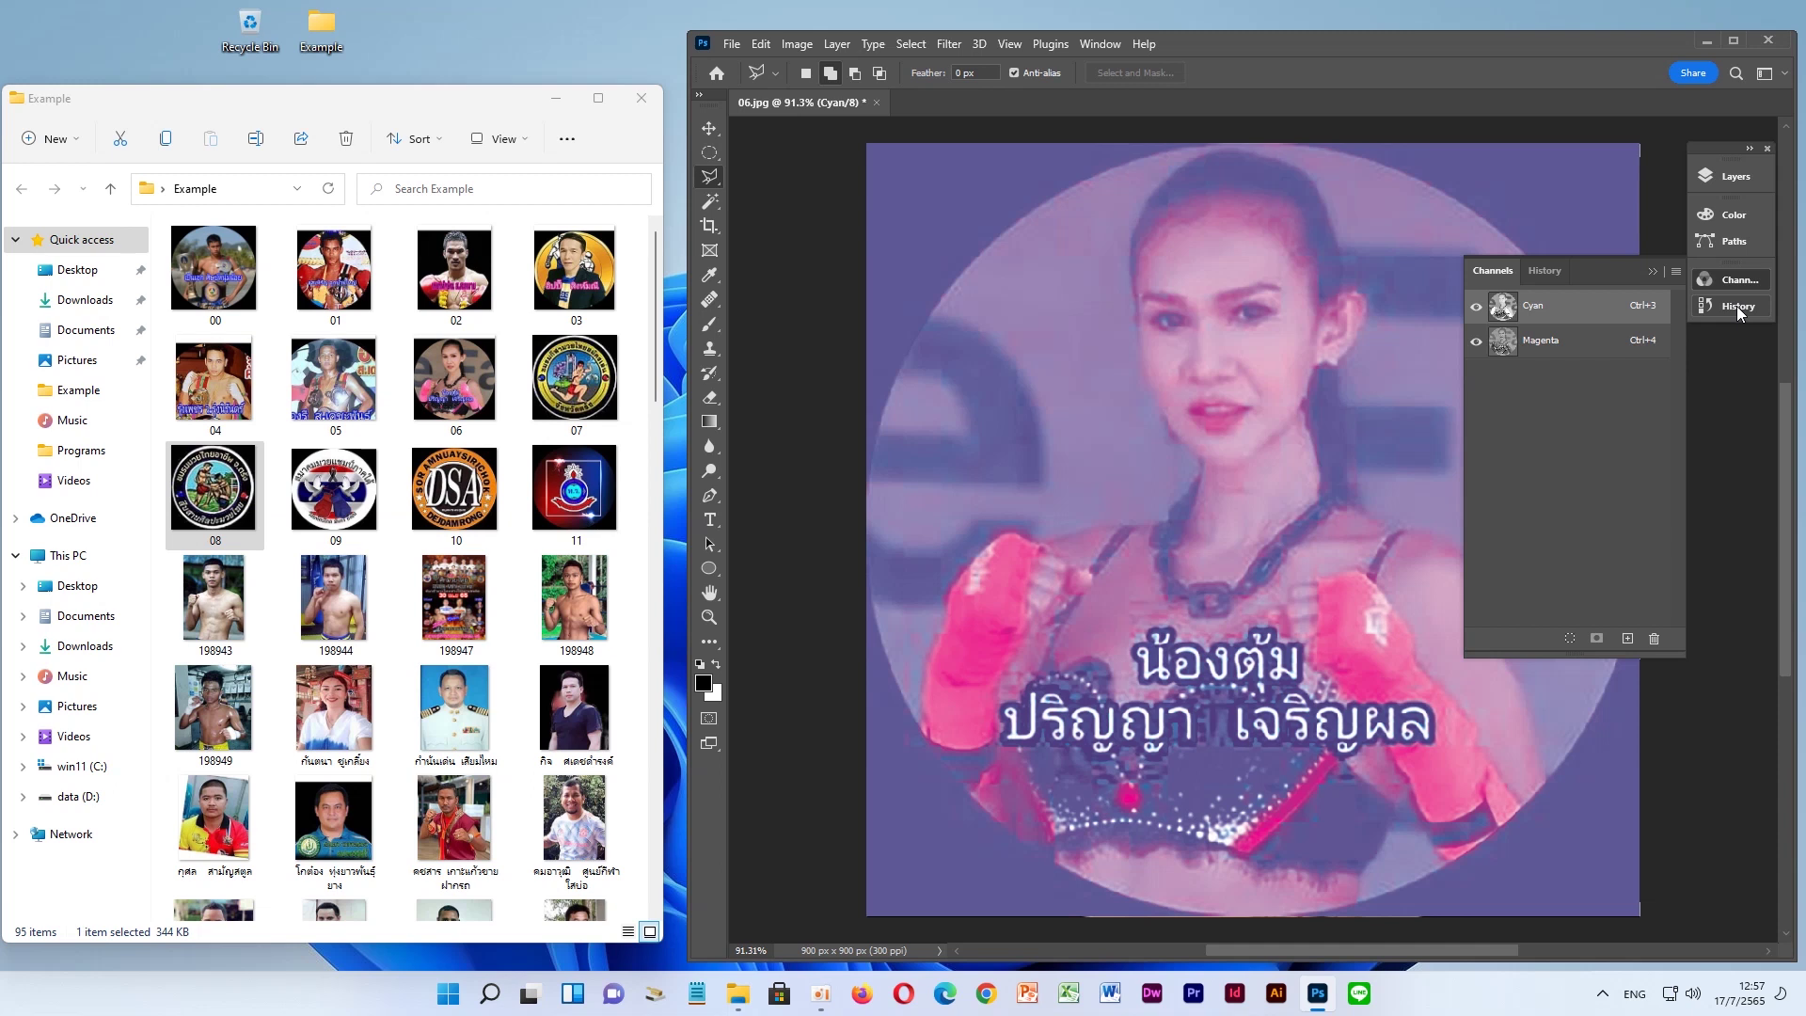
Revert History to the Layer Visibility state before CMYK Color, restoring full-colour RGB
click(1736, 306)
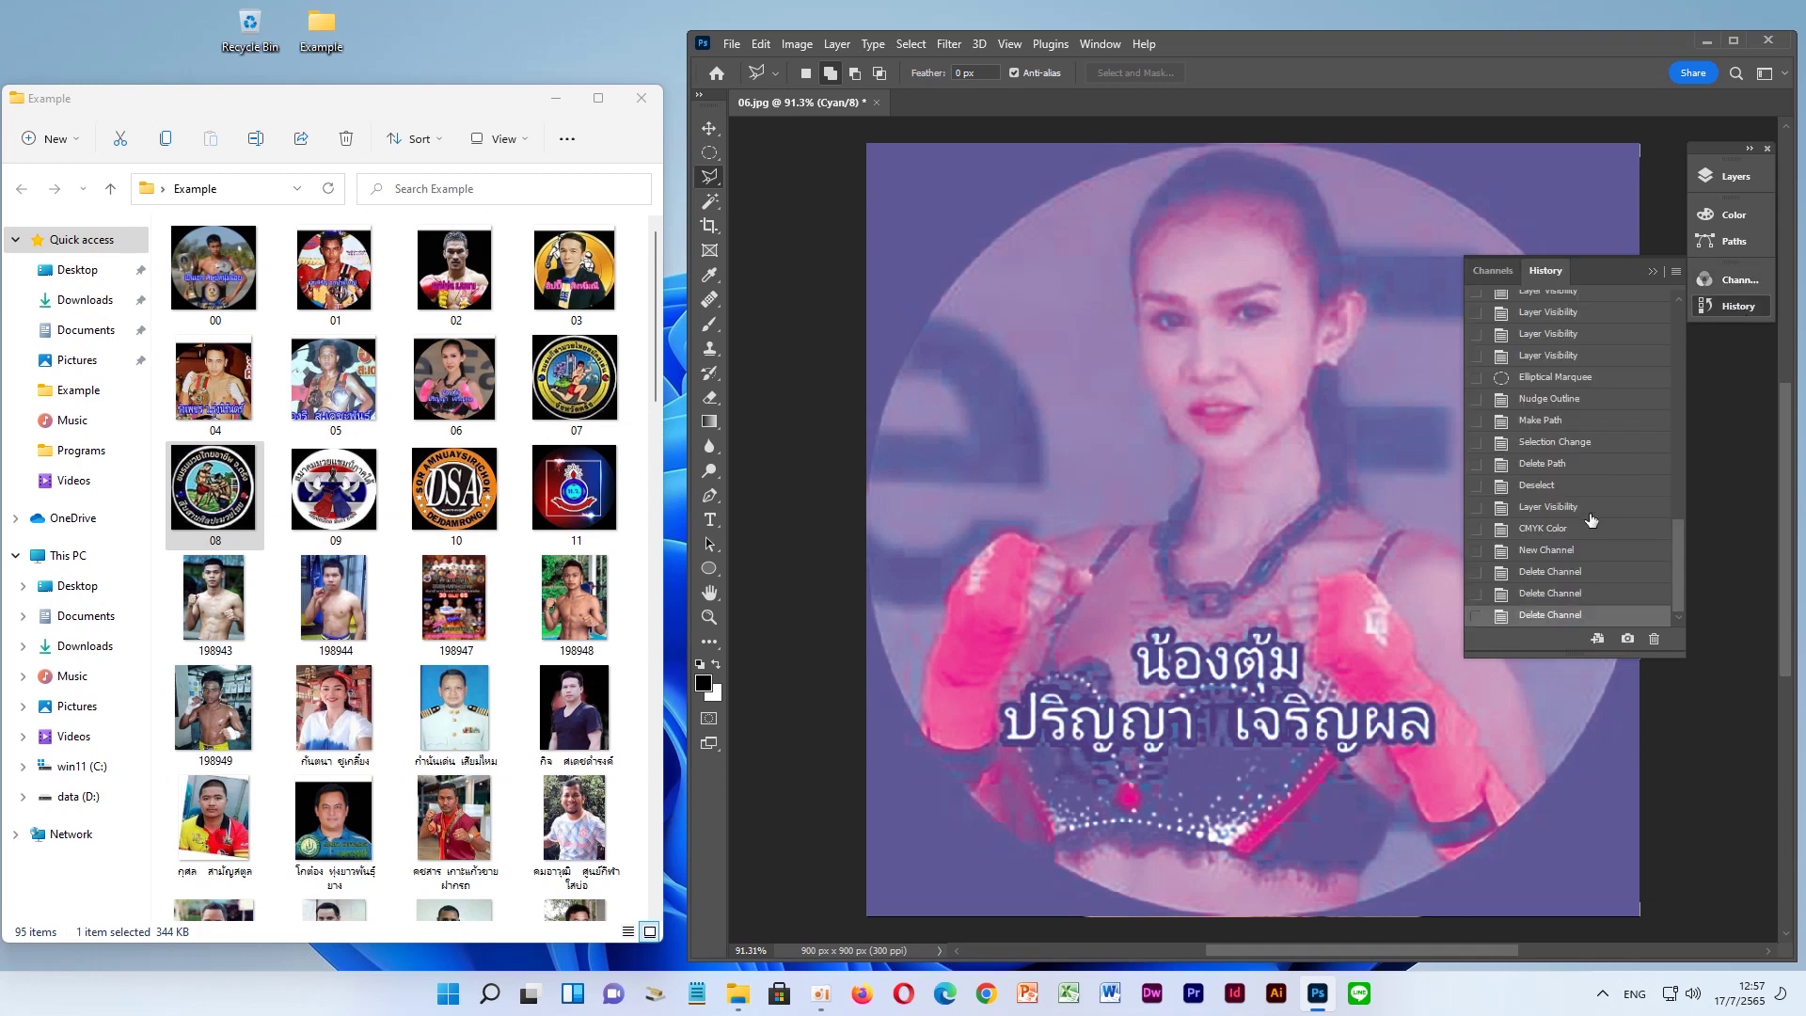
click(1572, 552)
click(1571, 530)
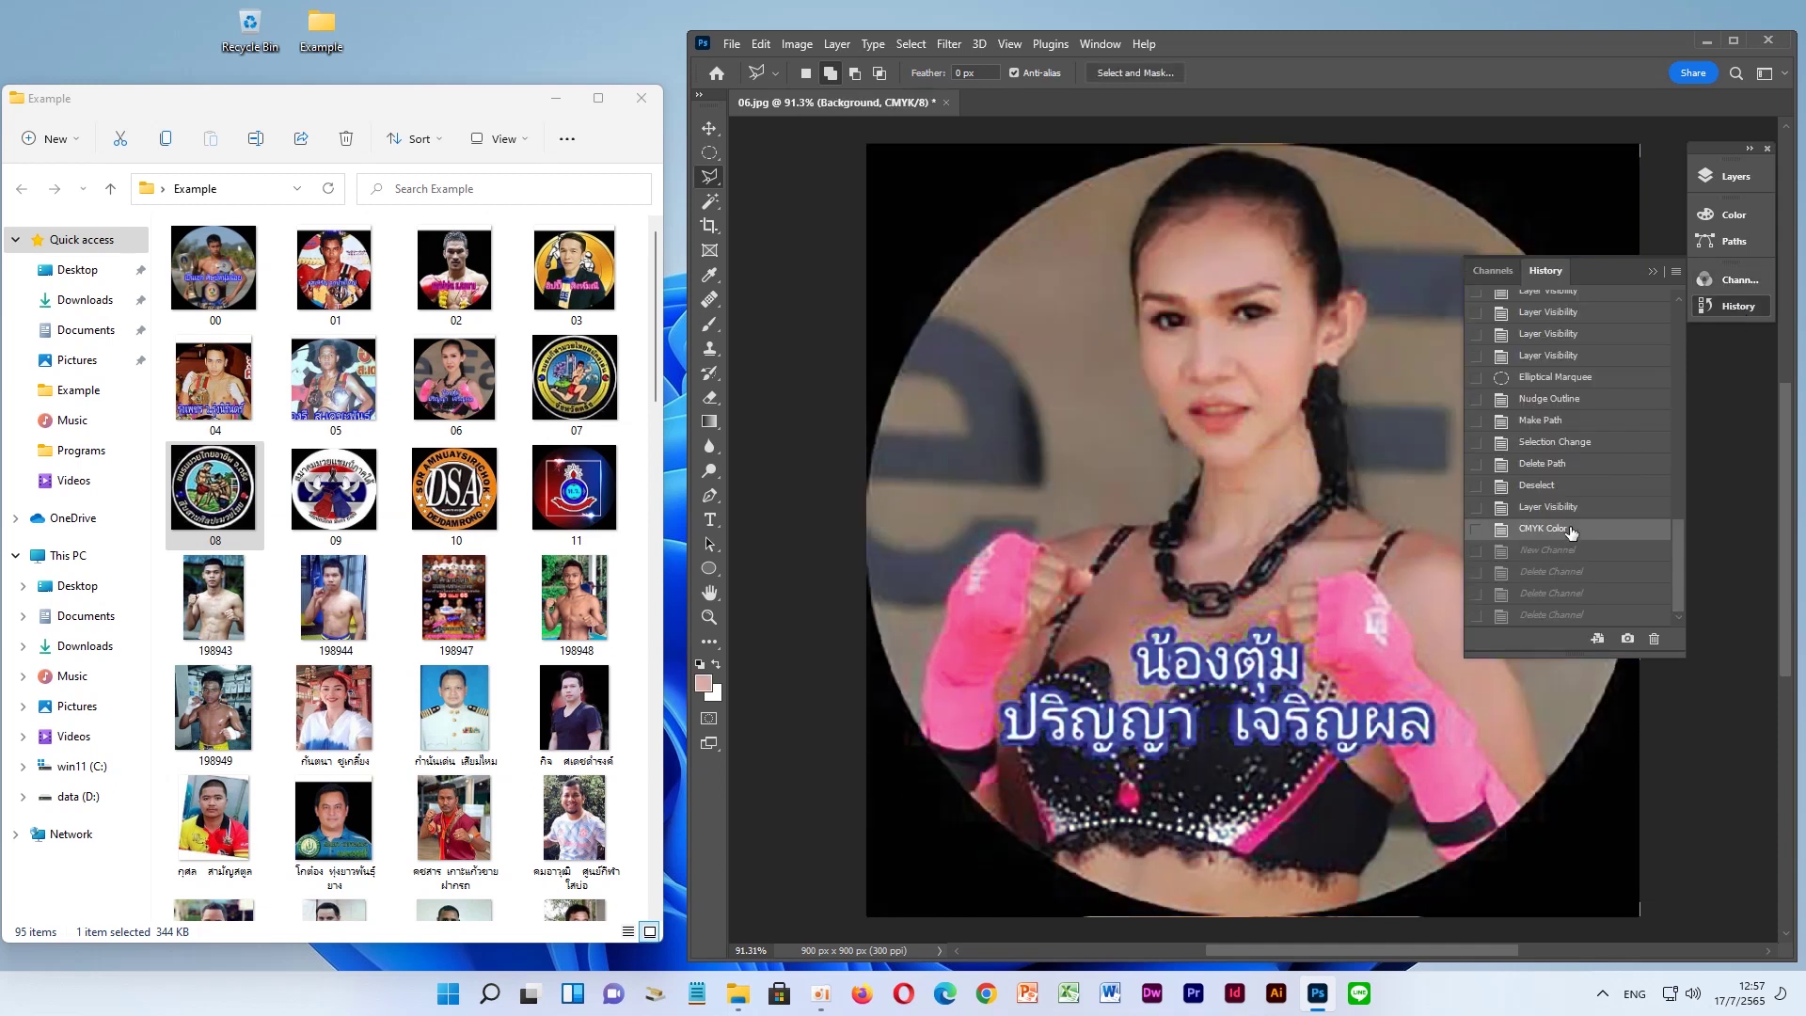
click(1565, 507)
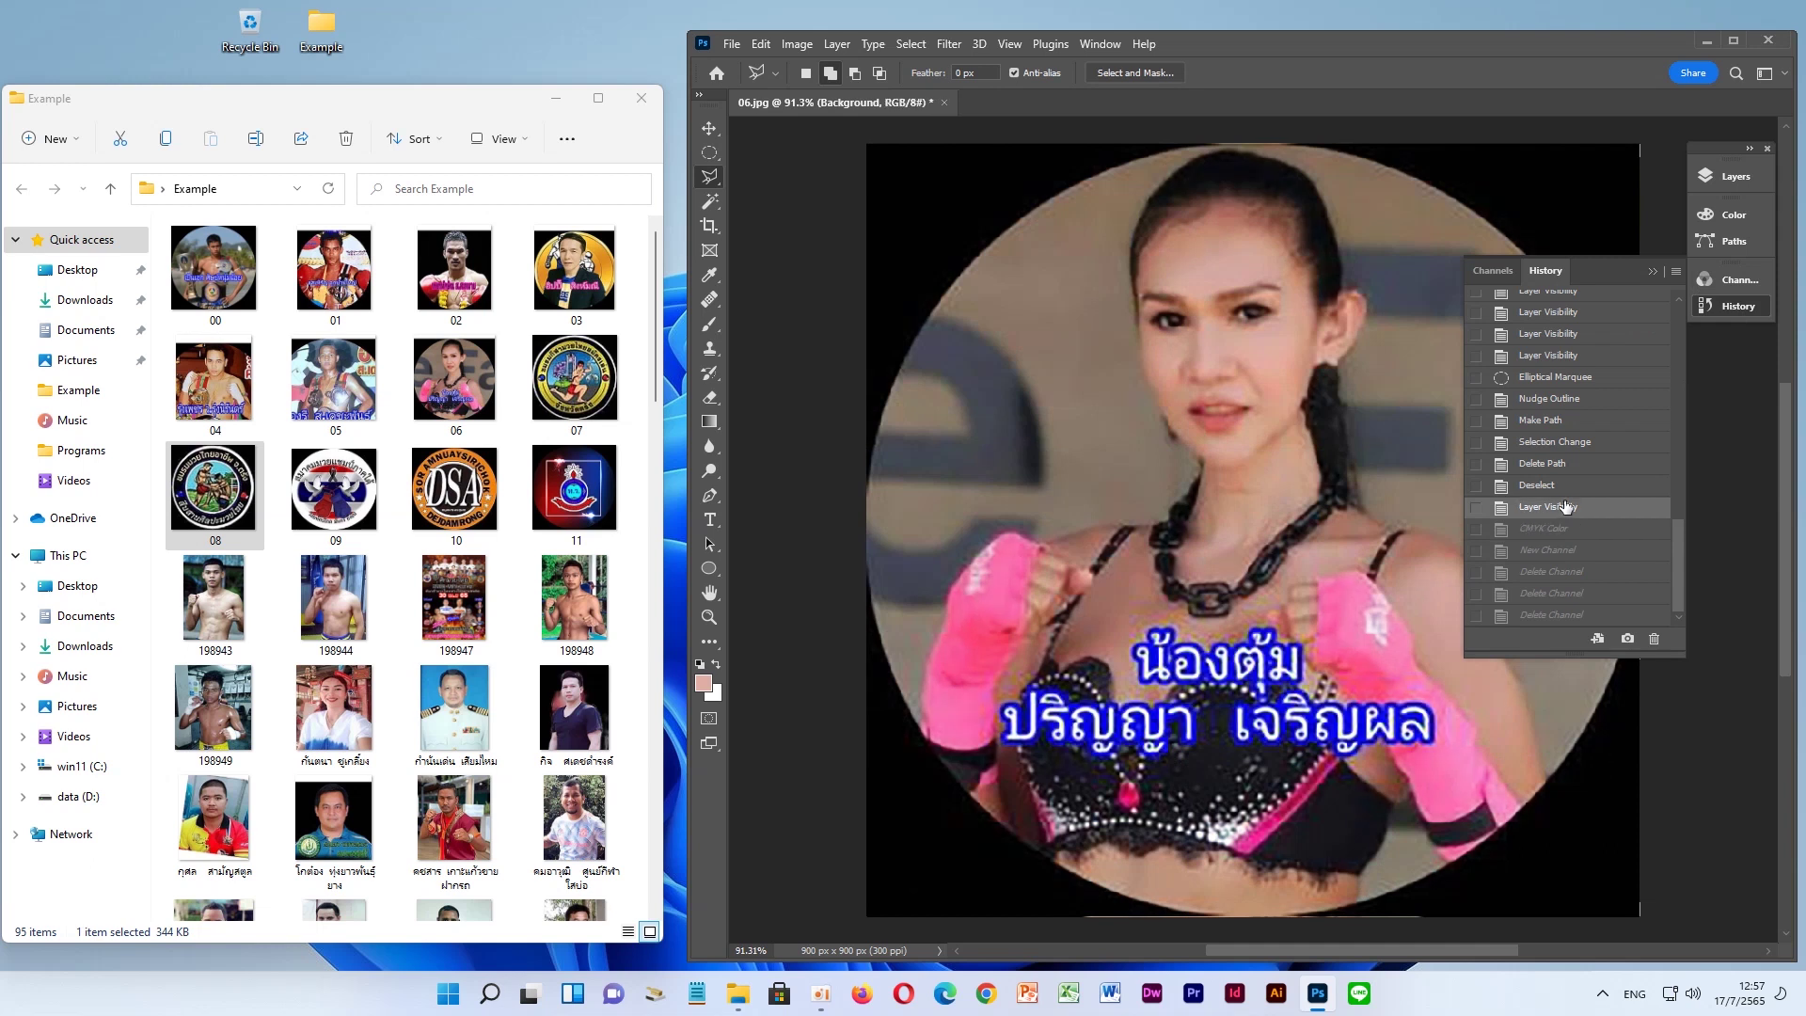
click(1733, 177)
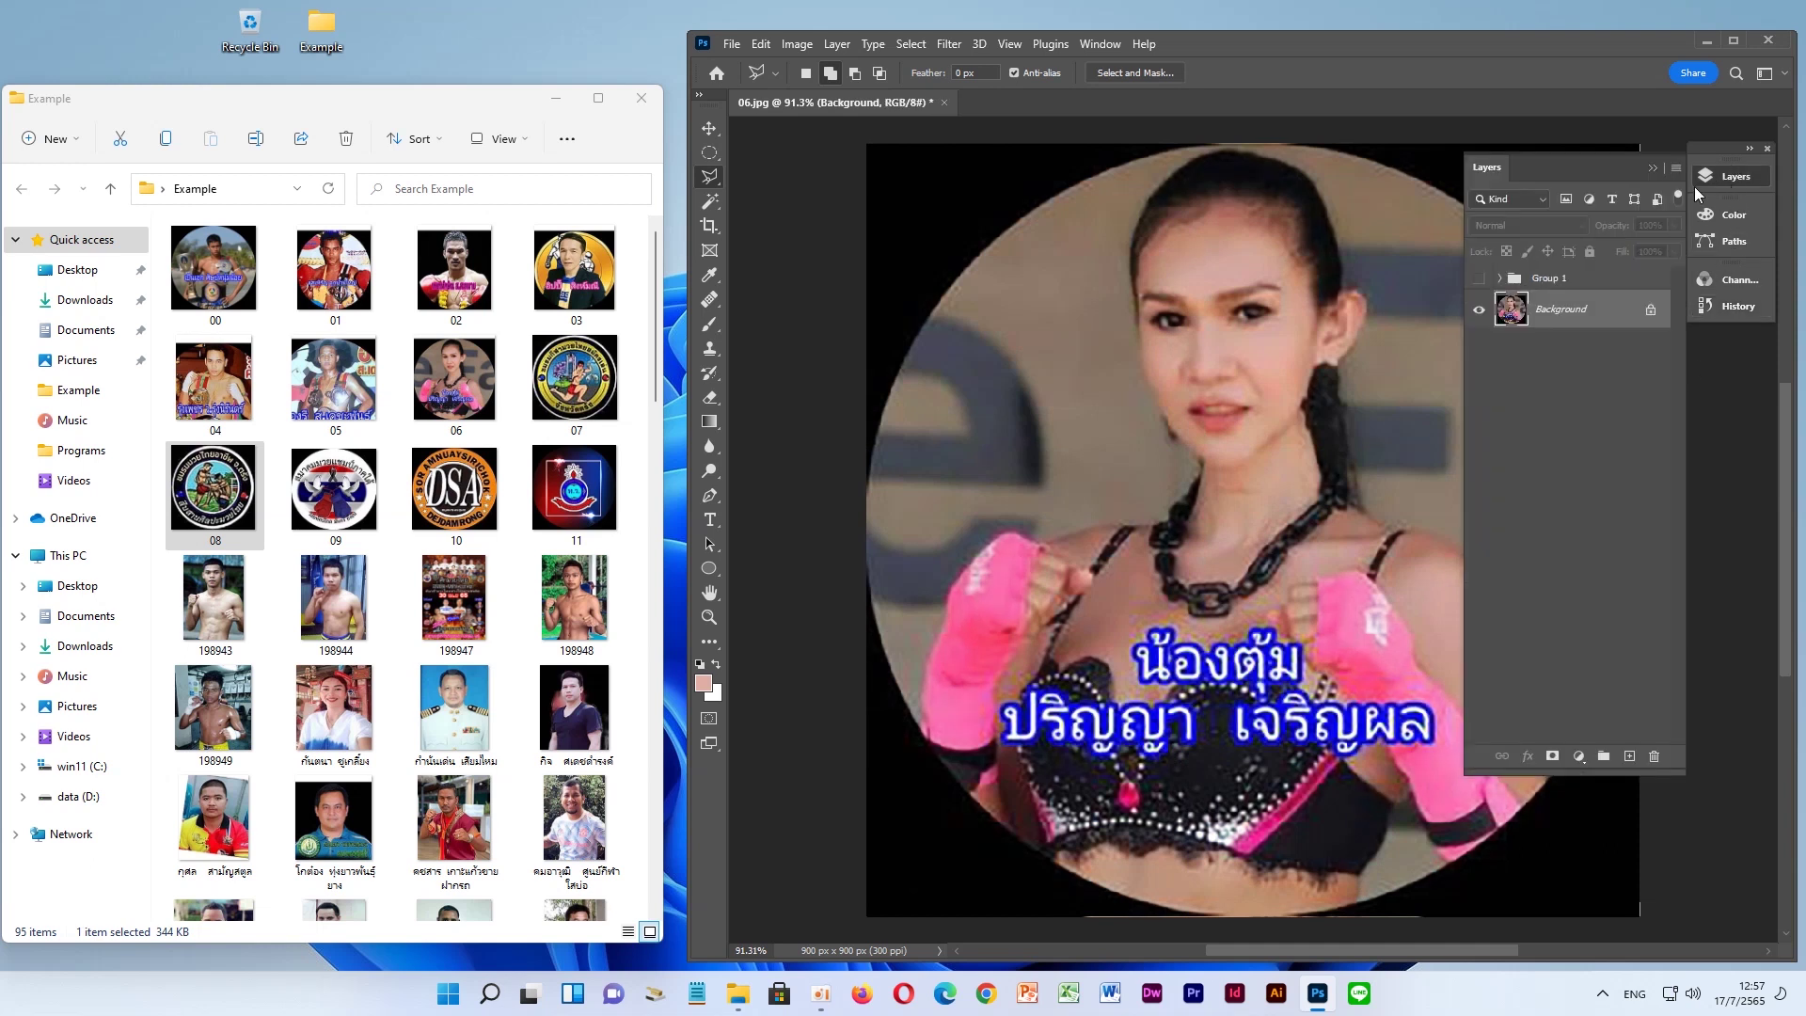
Make Group 1 visible and select it, then add a Background copy and a new empty layer
click(1479, 279)
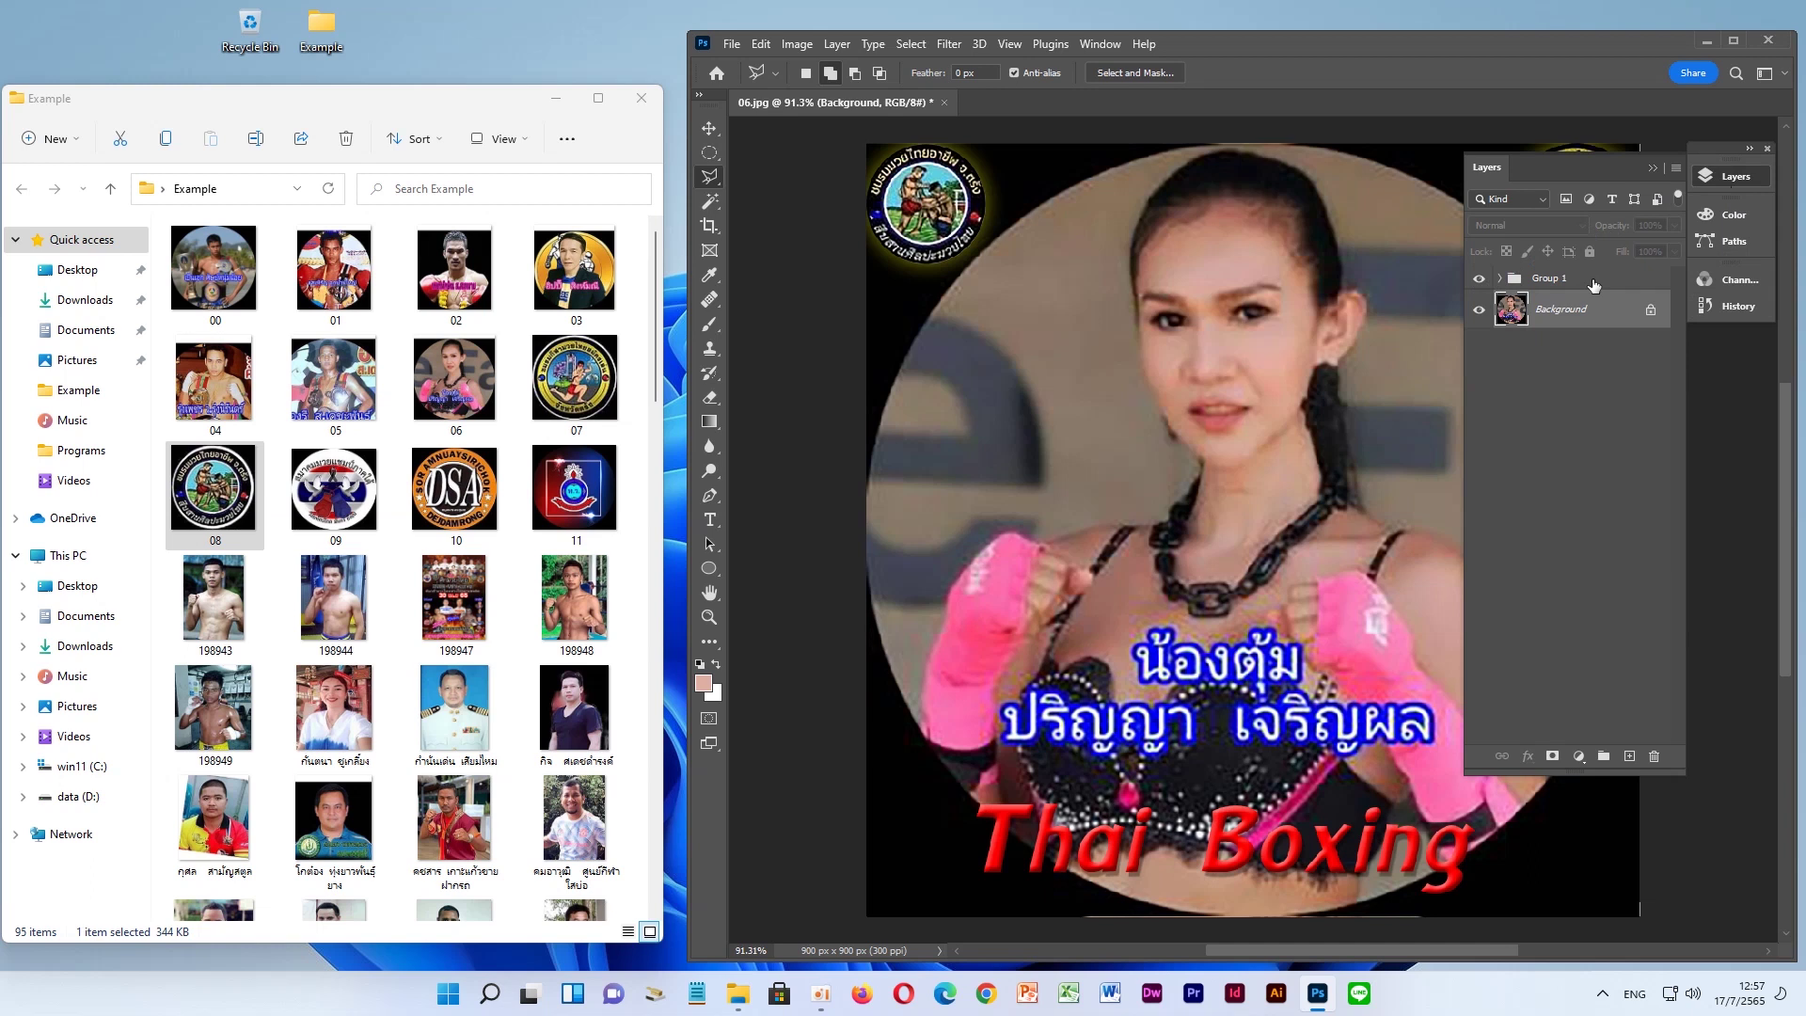
click(1593, 282)
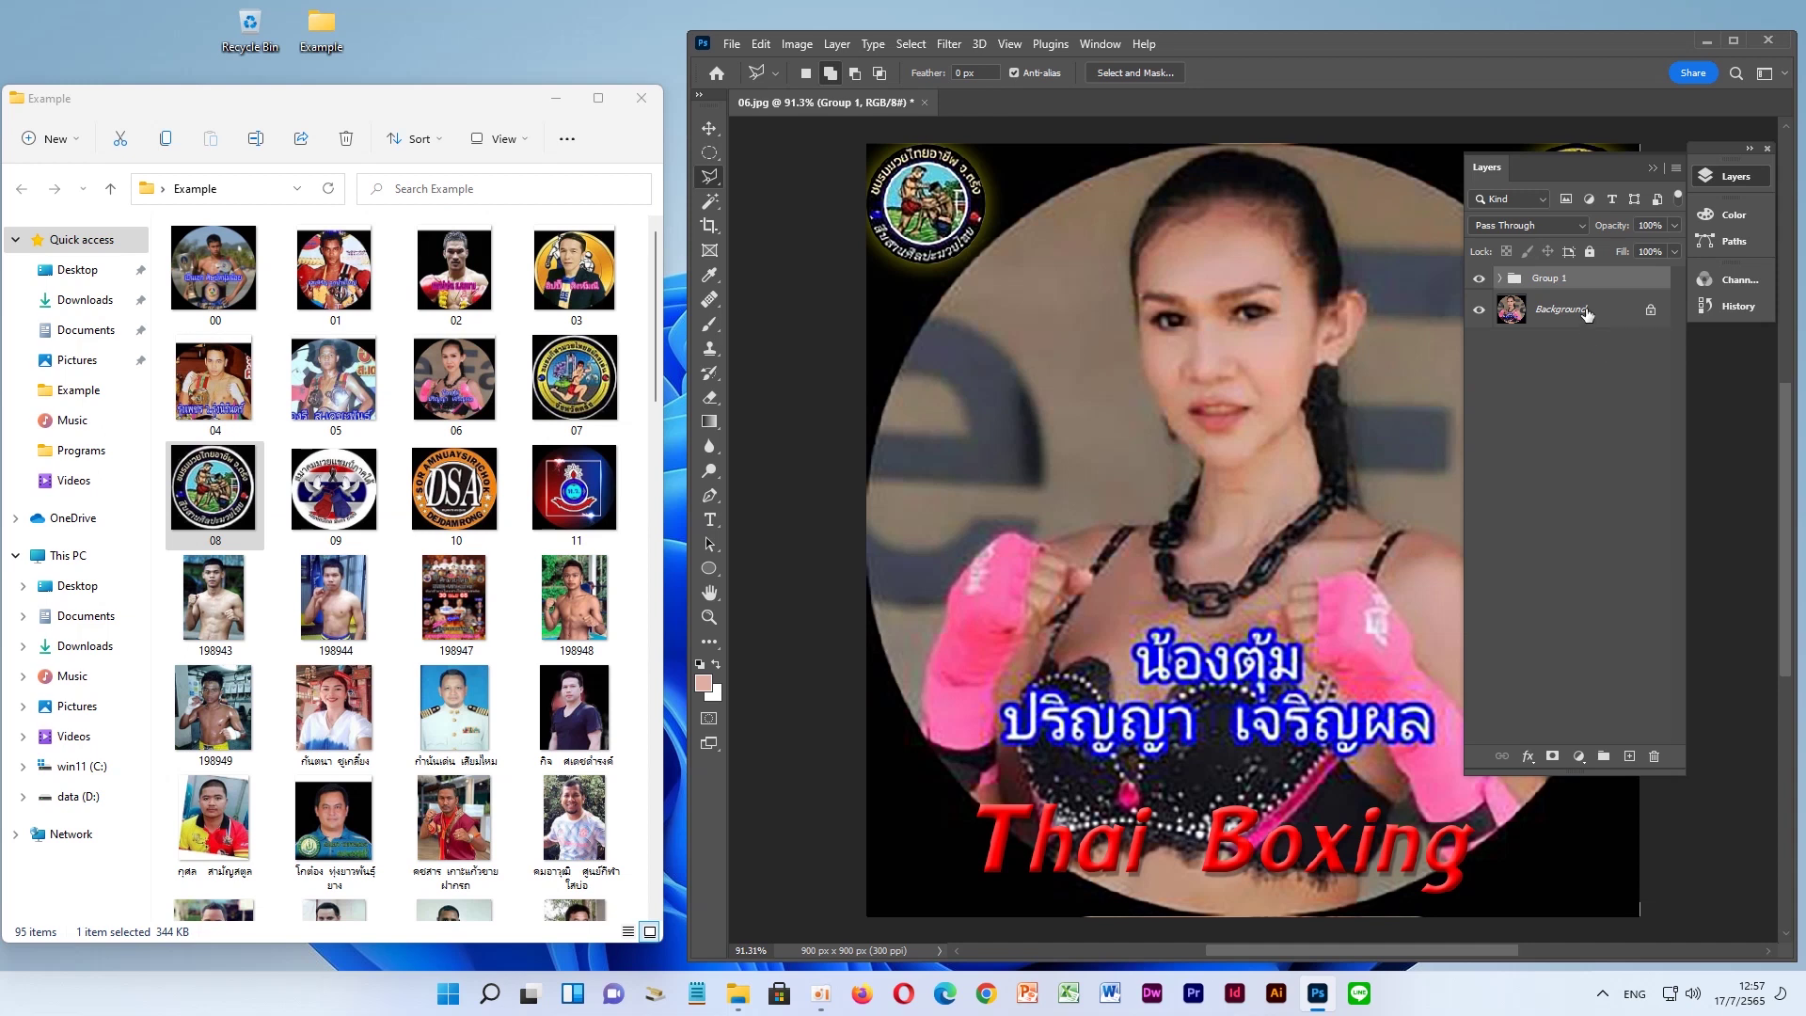
drag(1587, 315, 1631, 753)
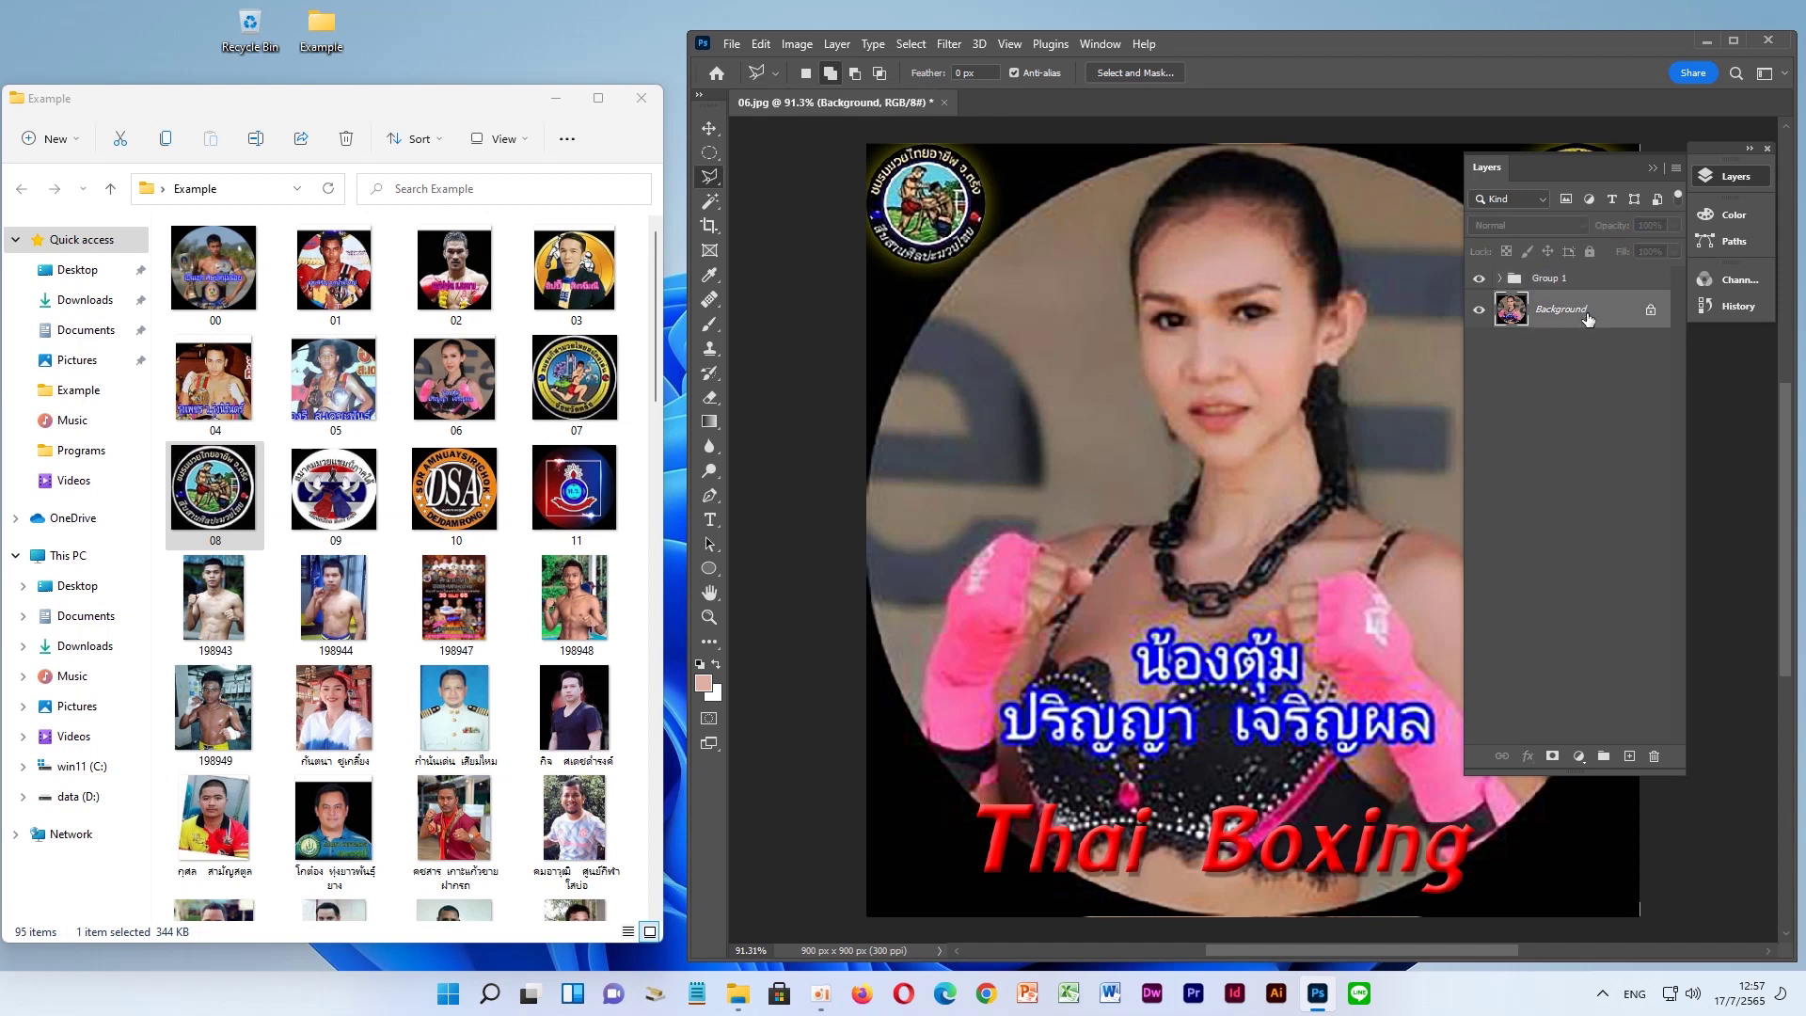
click(1630, 756)
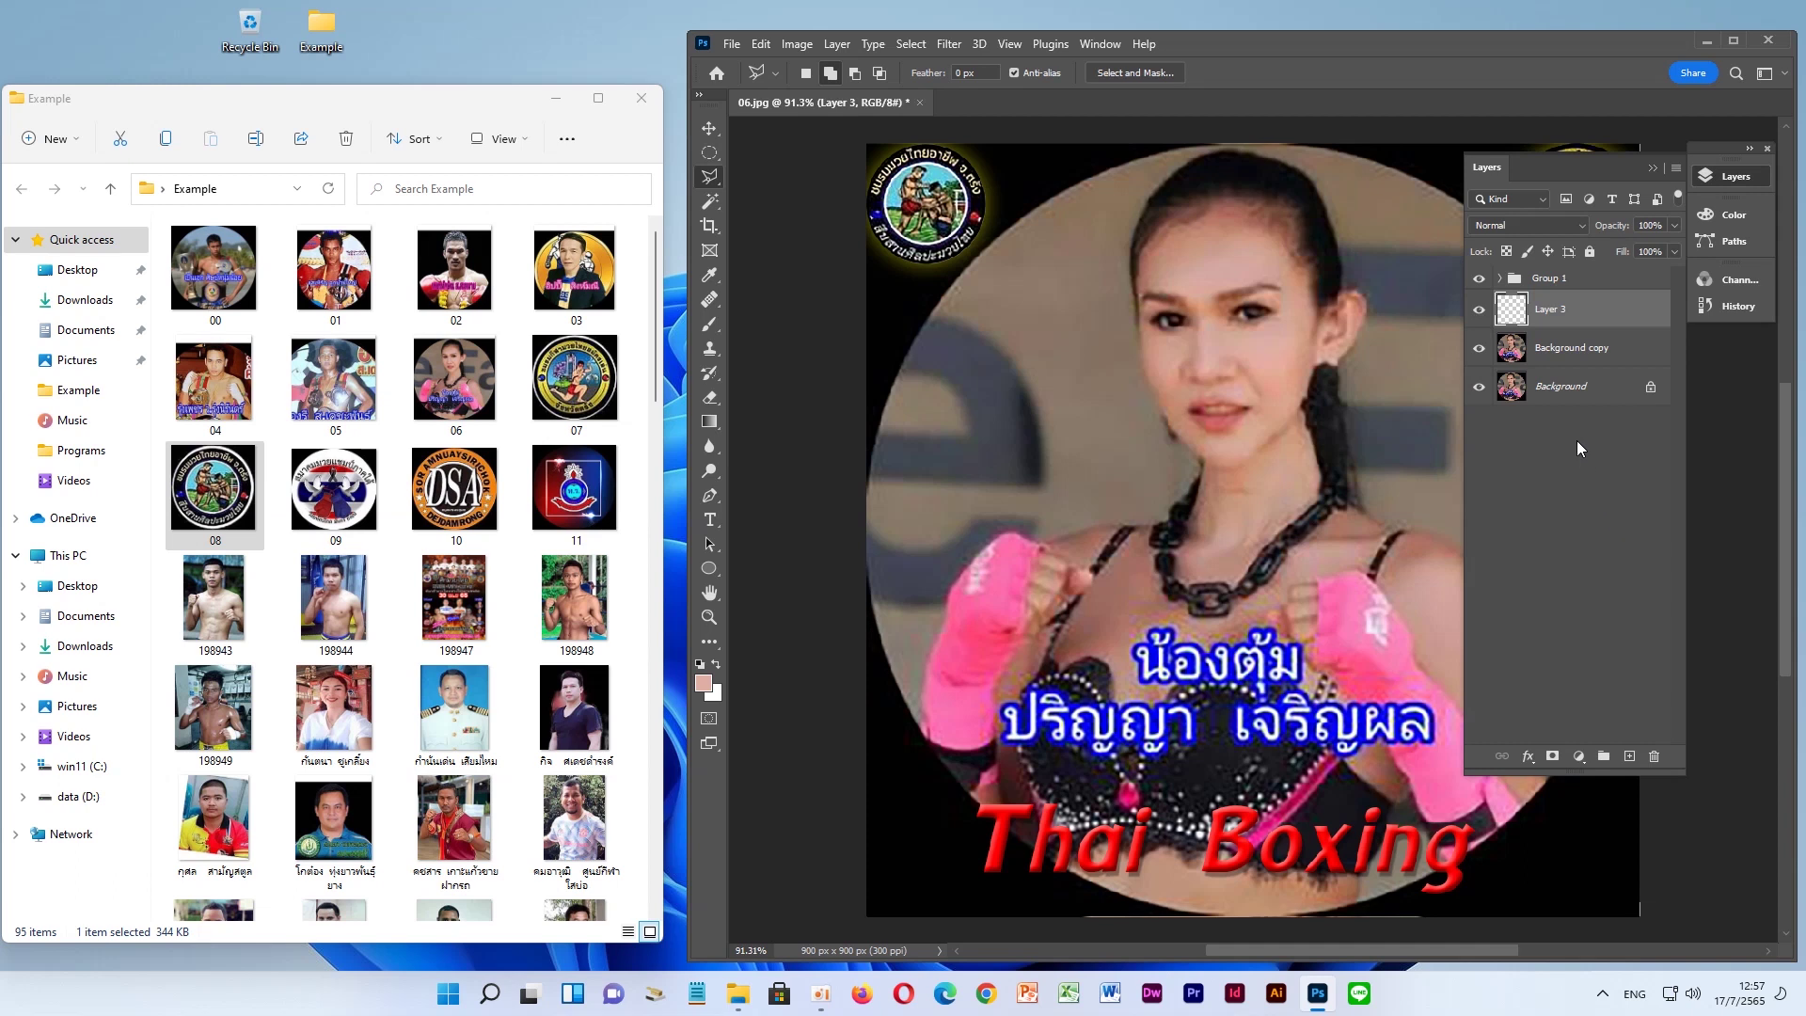
Delete Layer 3 and the Background copy, then duplicate Background into a fresh copy
drag(1562, 316, 1661, 754)
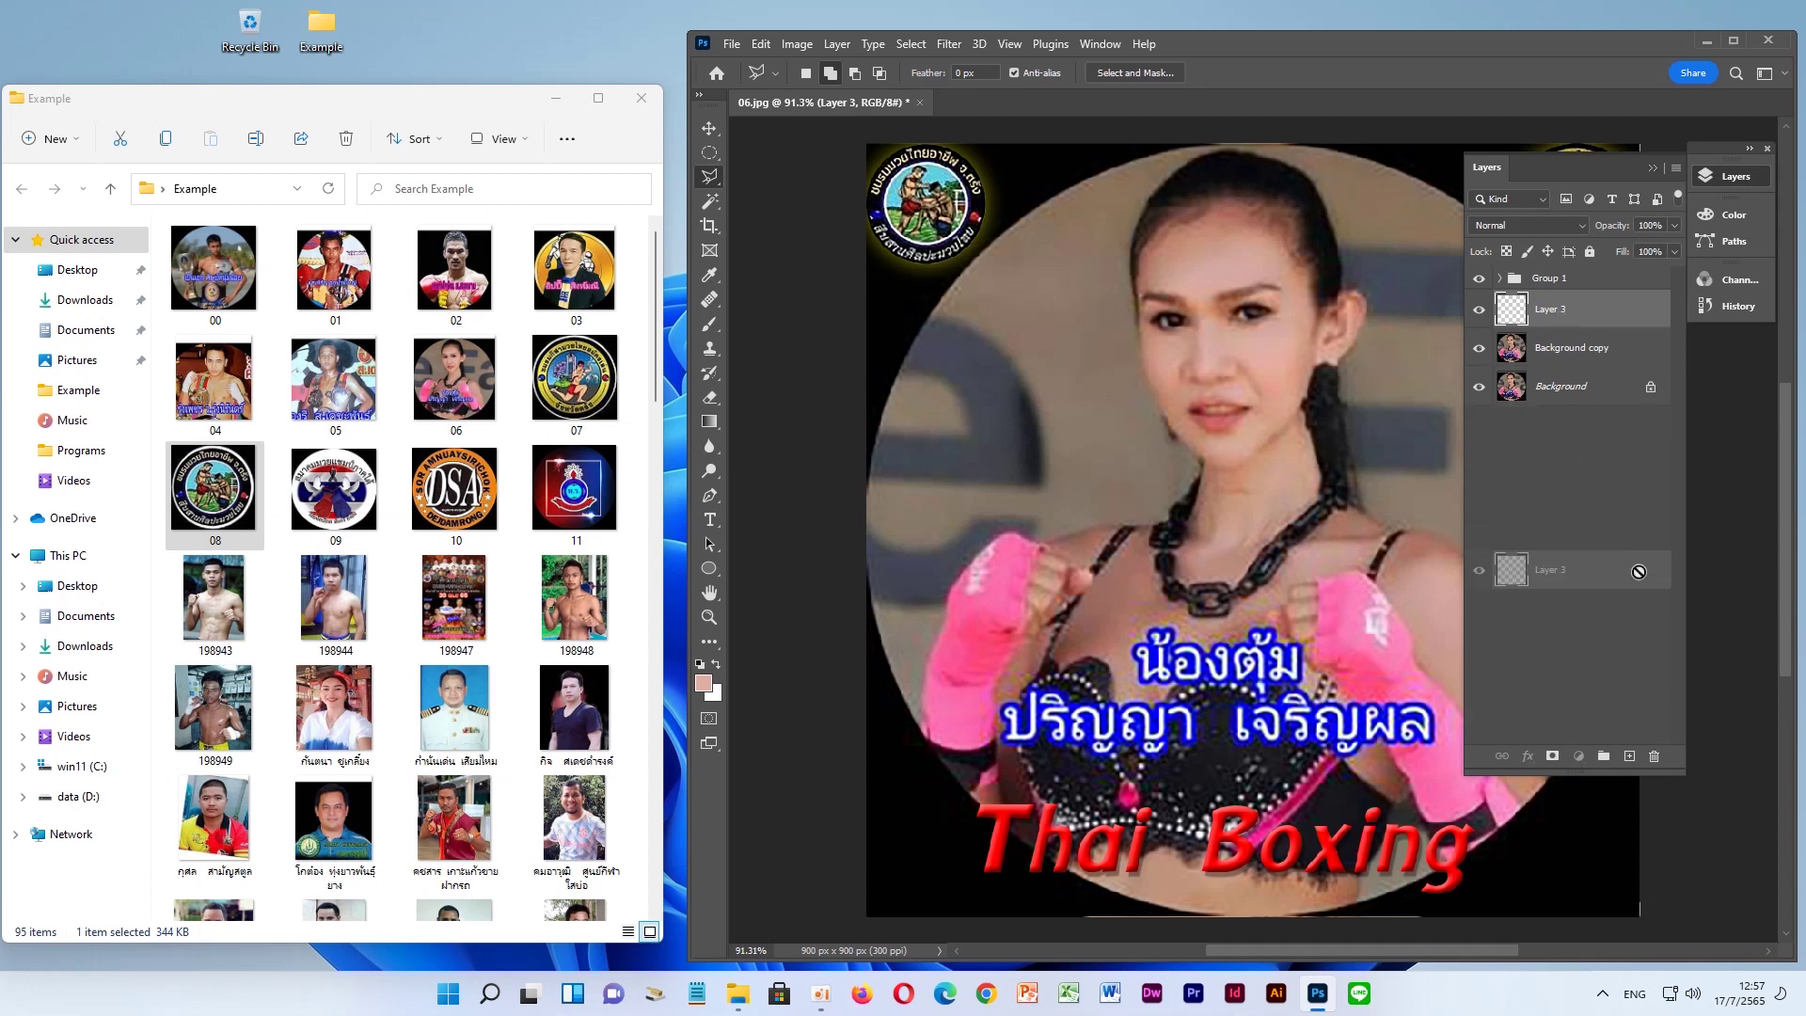
click(1655, 757)
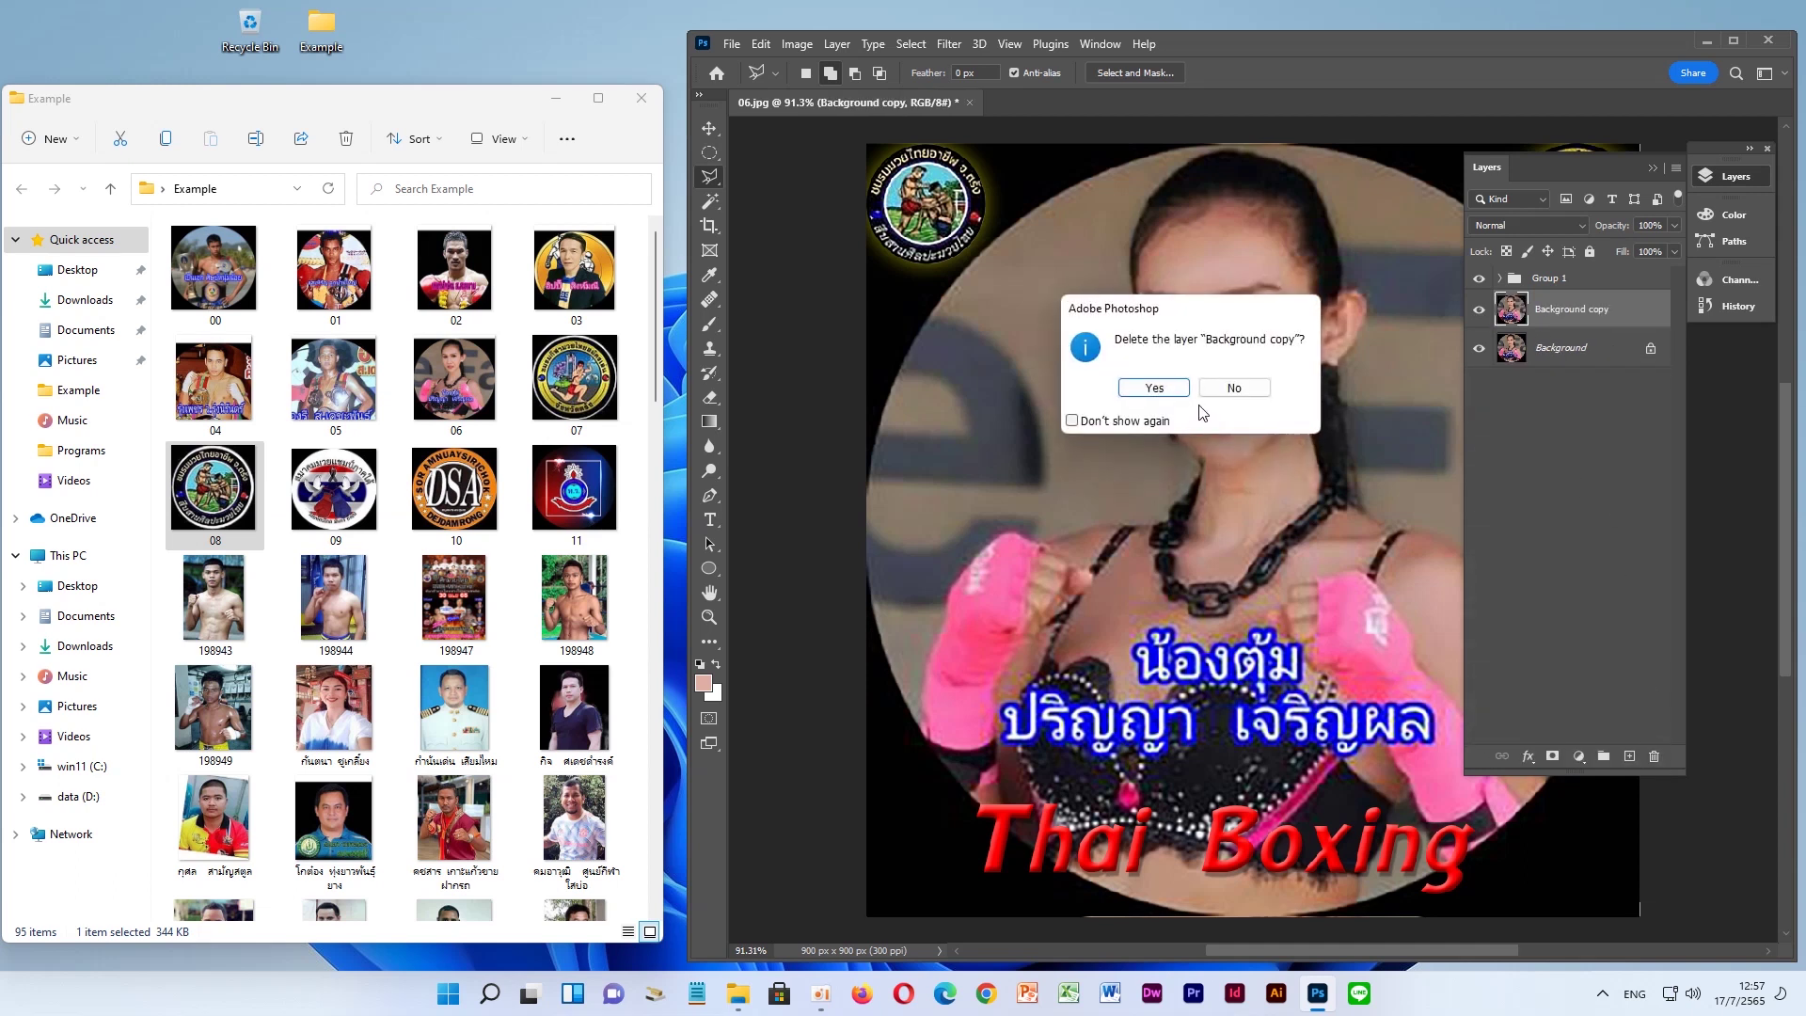
click(1178, 390)
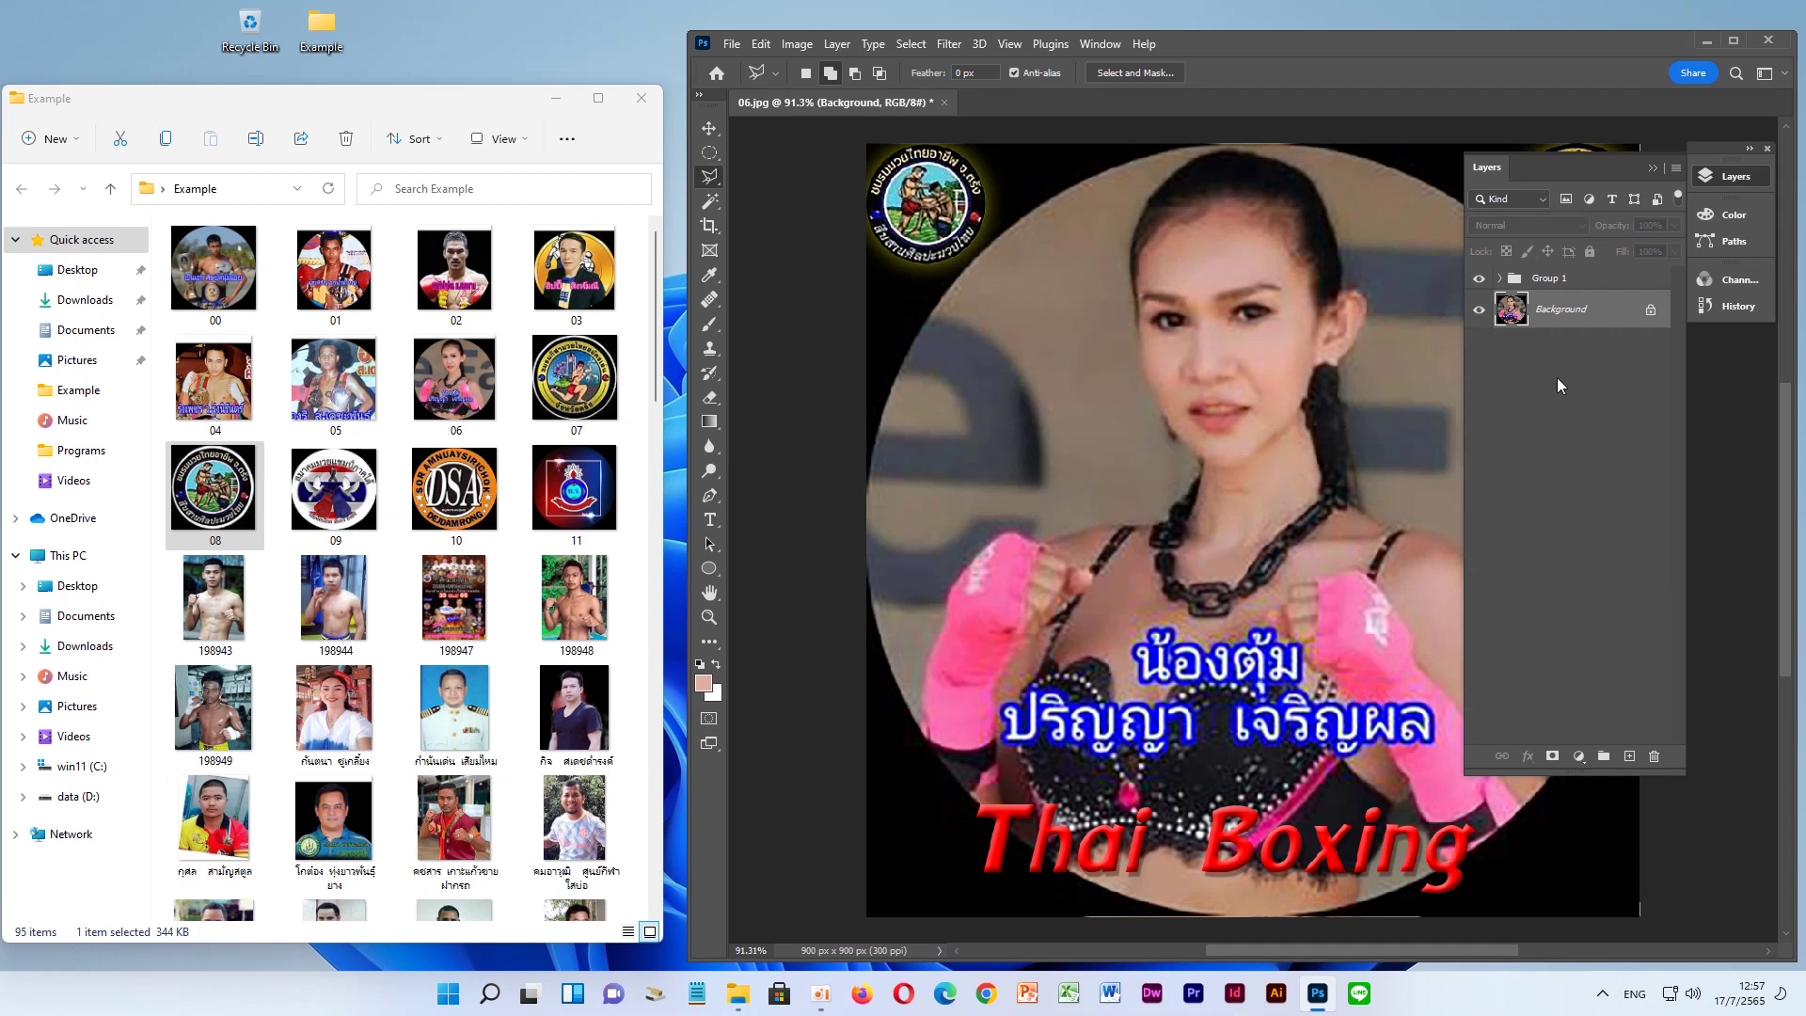
drag(1568, 322, 1628, 755)
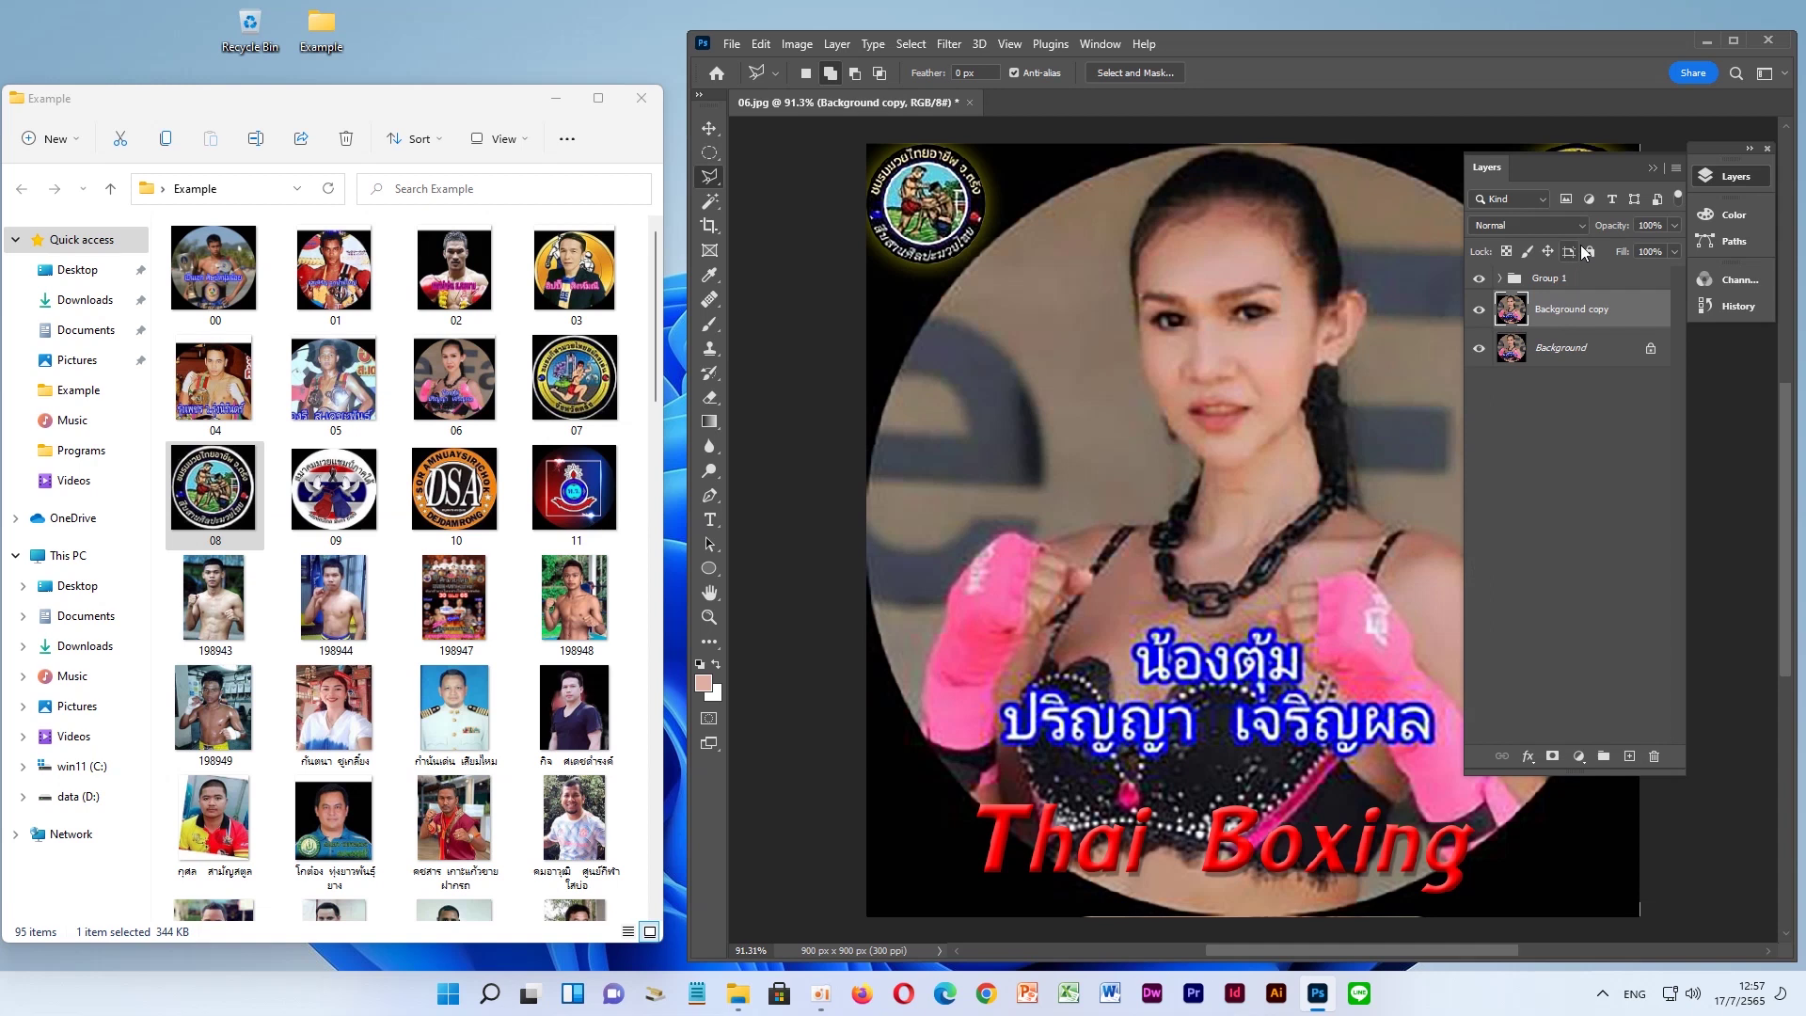
Give the Background copy layer the Screen blend mode and 50% opacity
click(1543, 200)
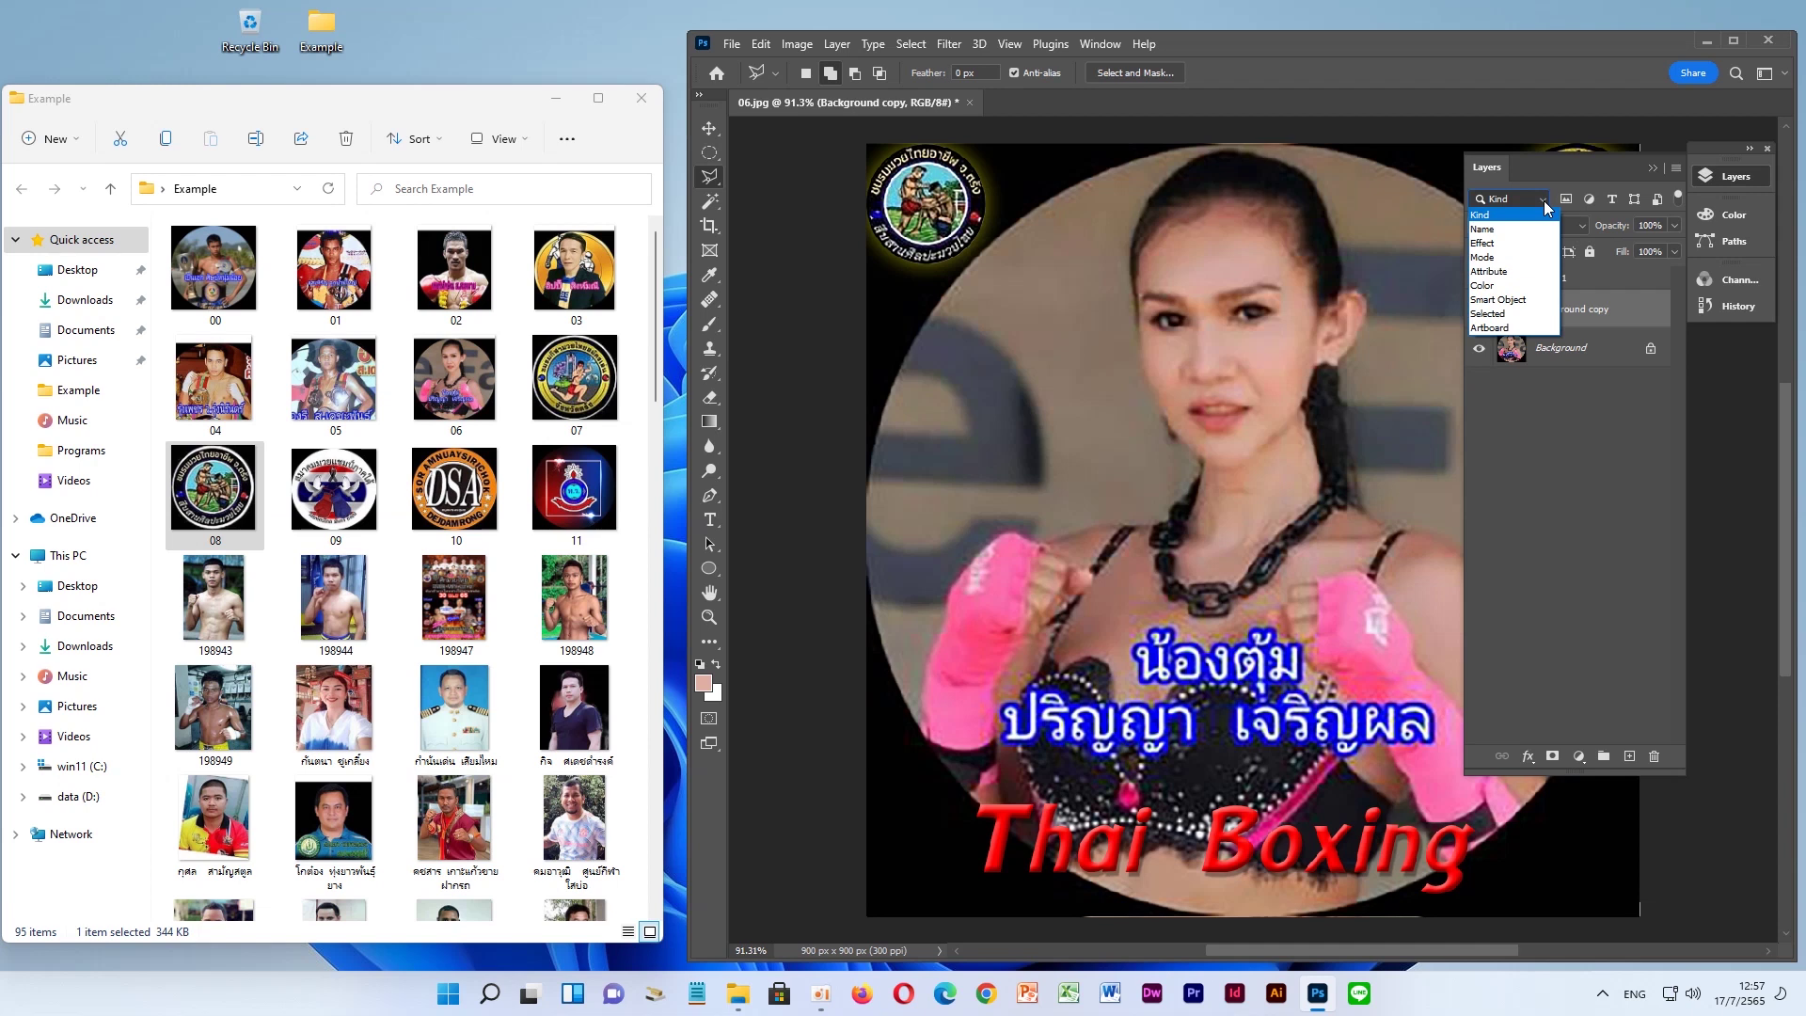
click(1545, 200)
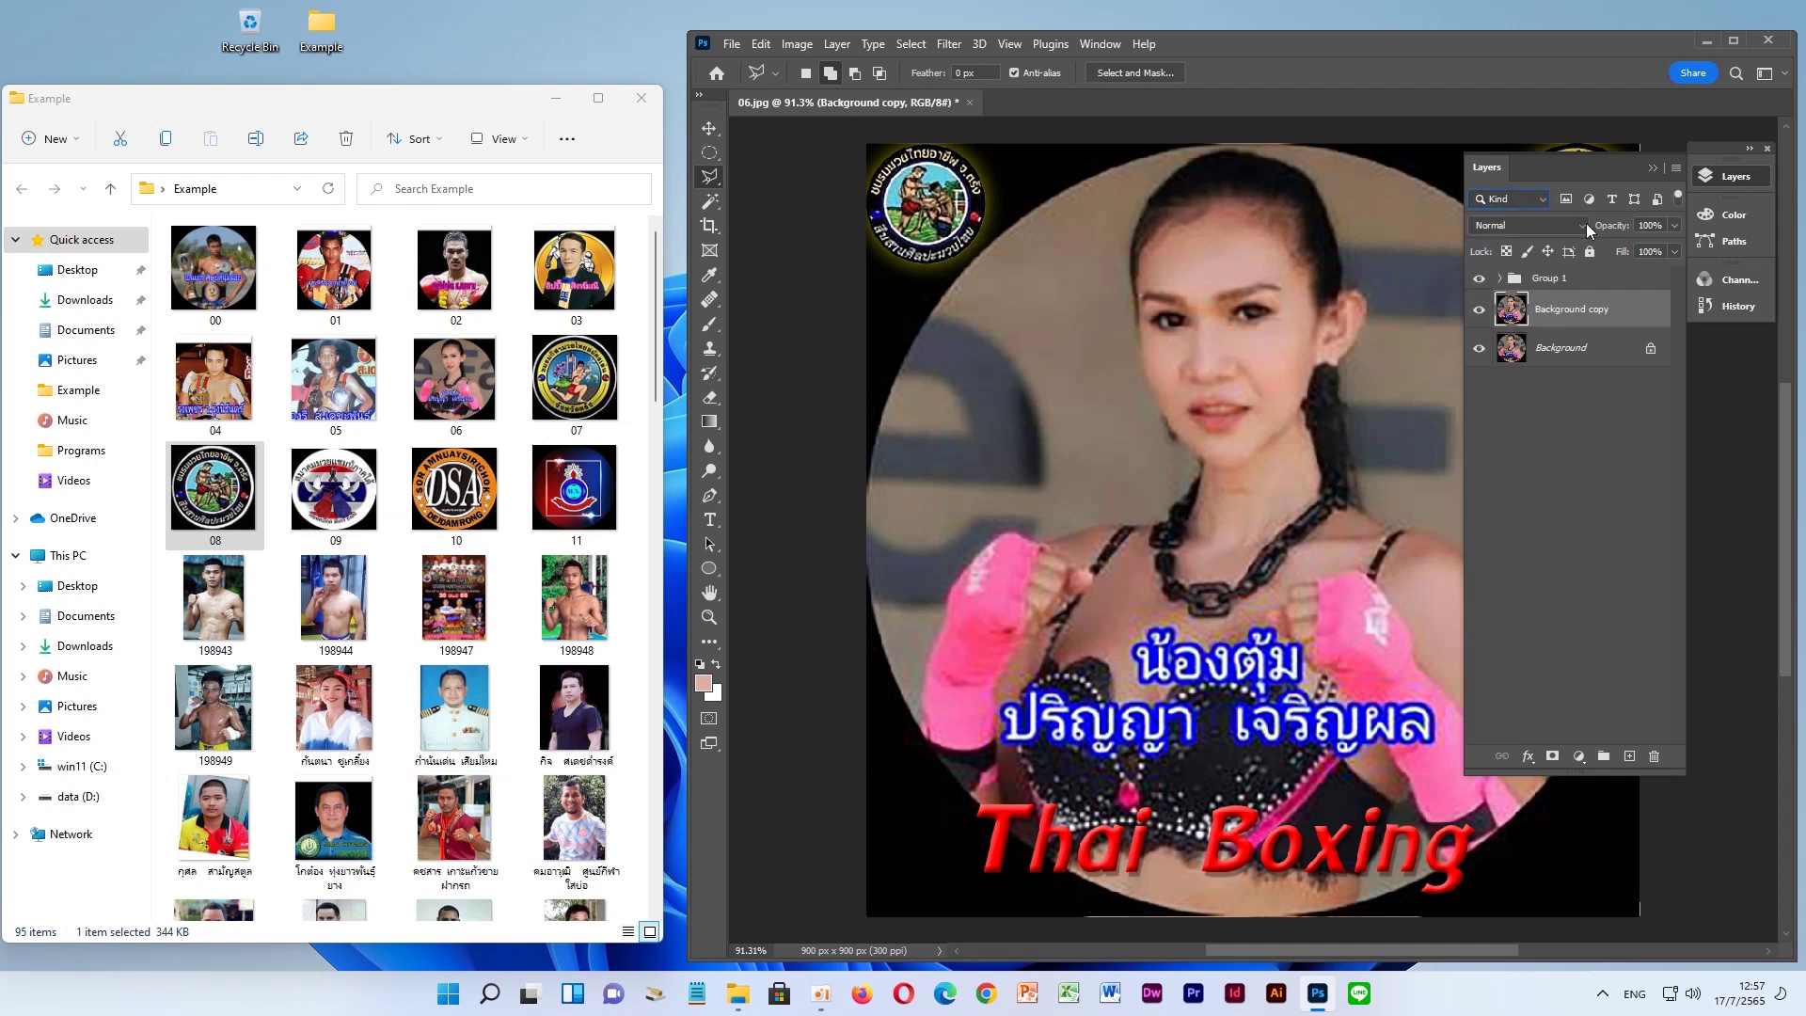
click(1586, 223)
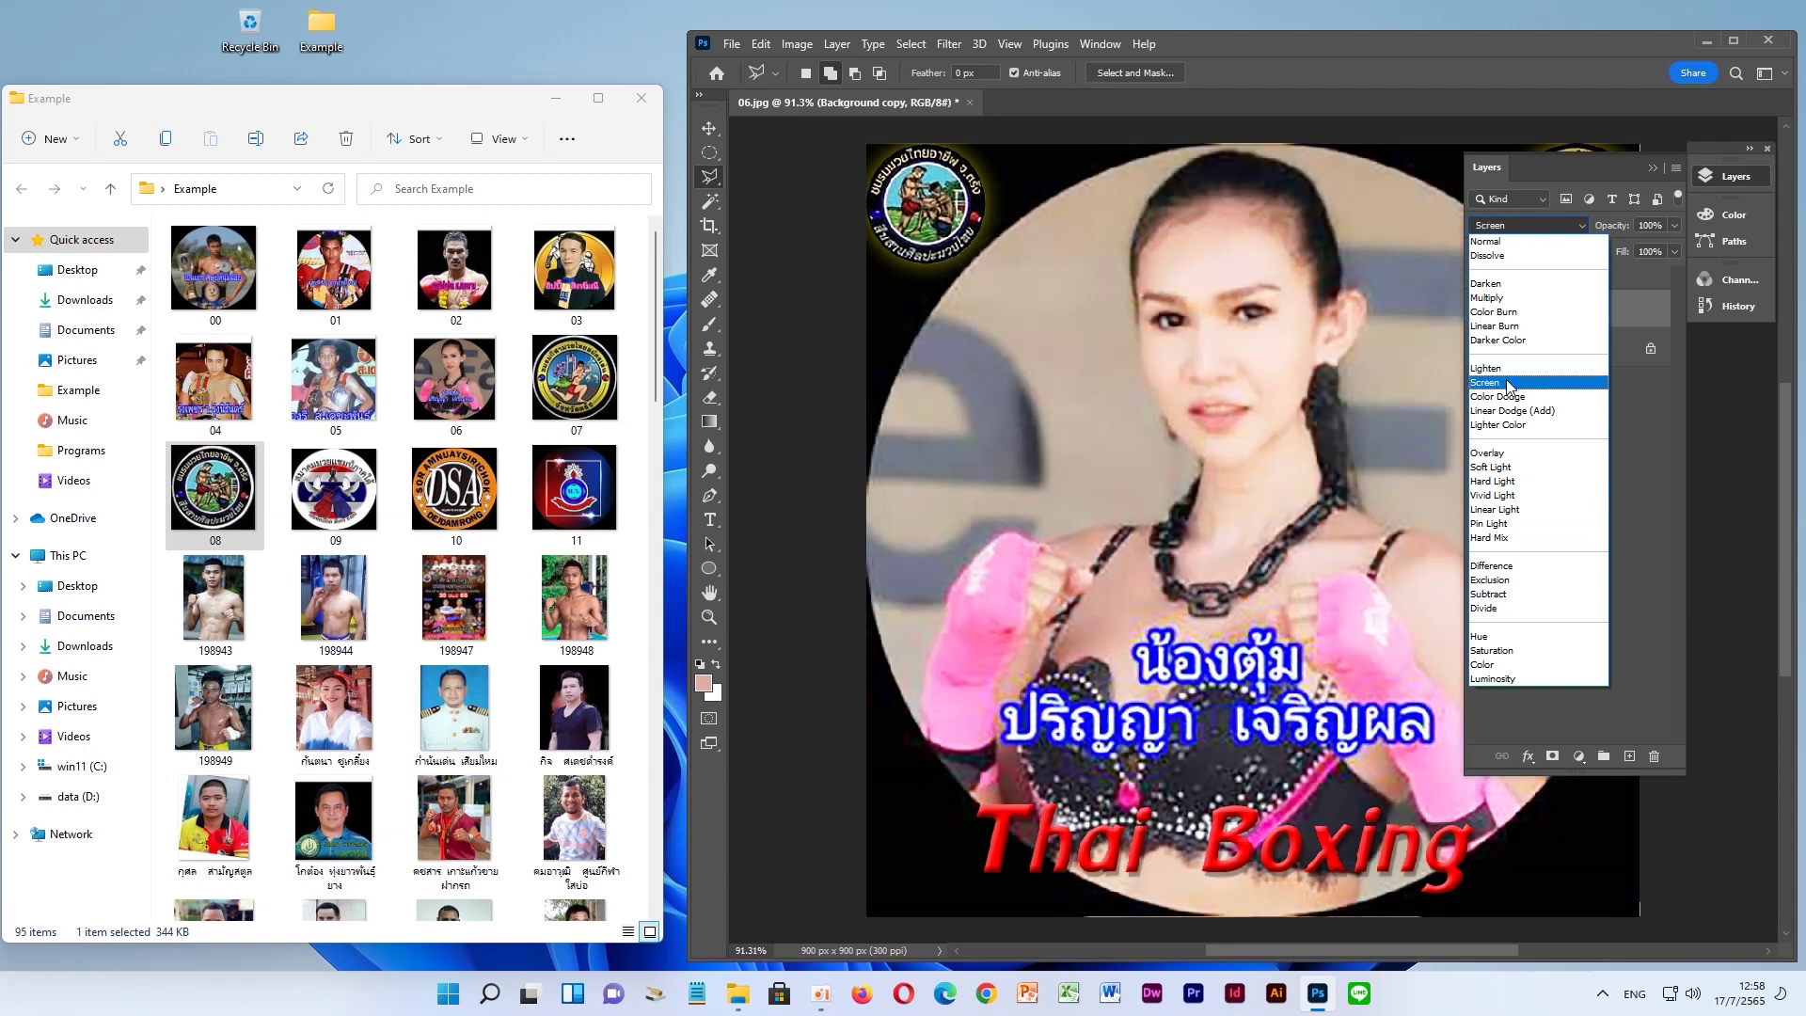
click(1505, 382)
click(1593, 376)
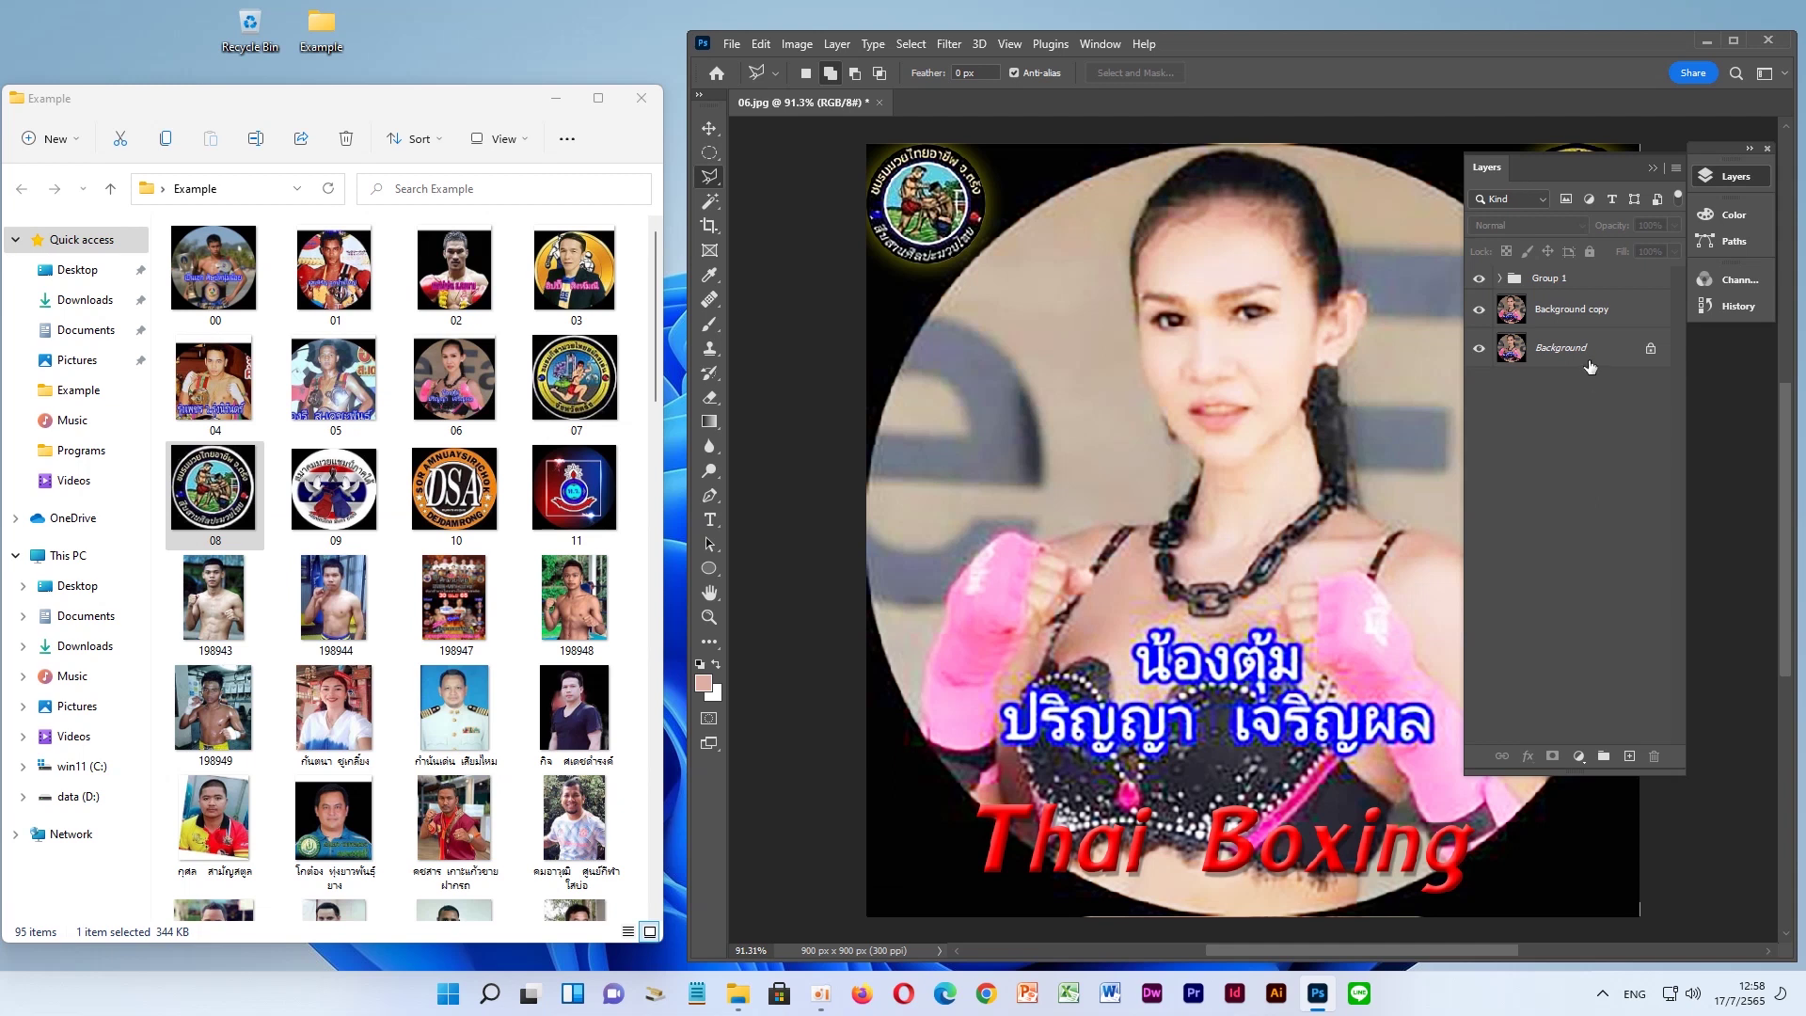
click(1573, 318)
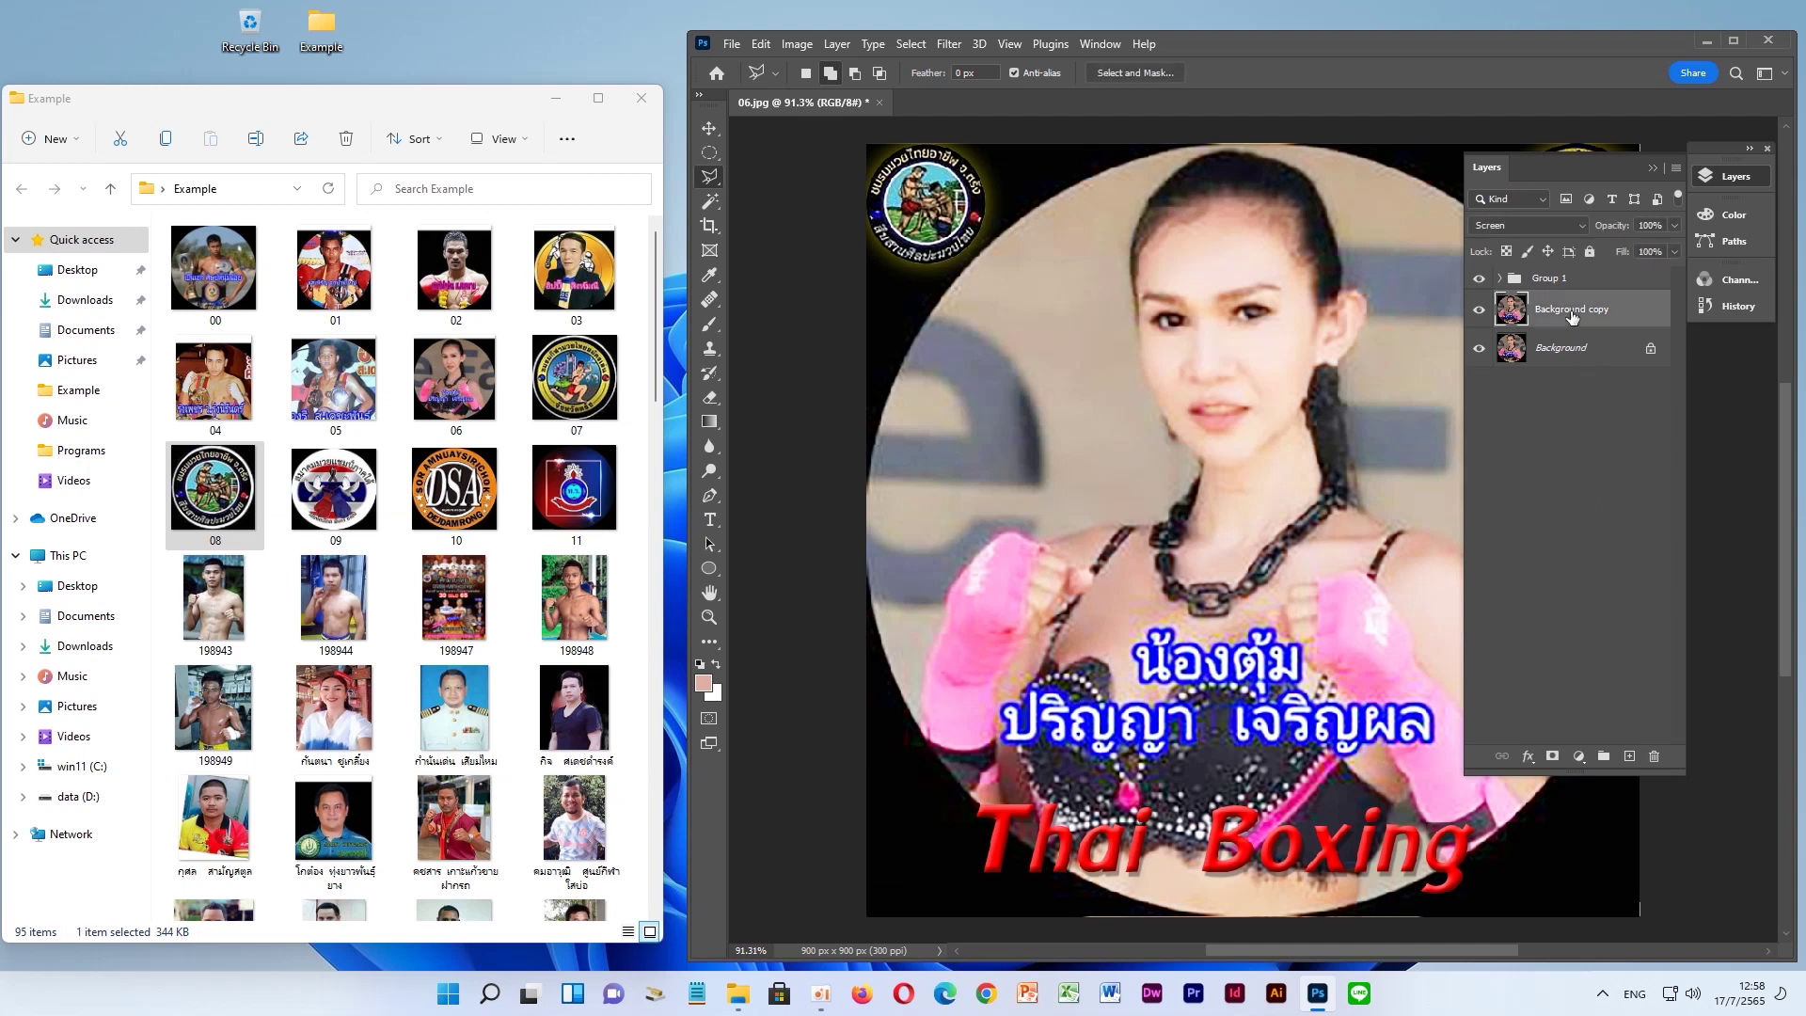
click(1655, 226)
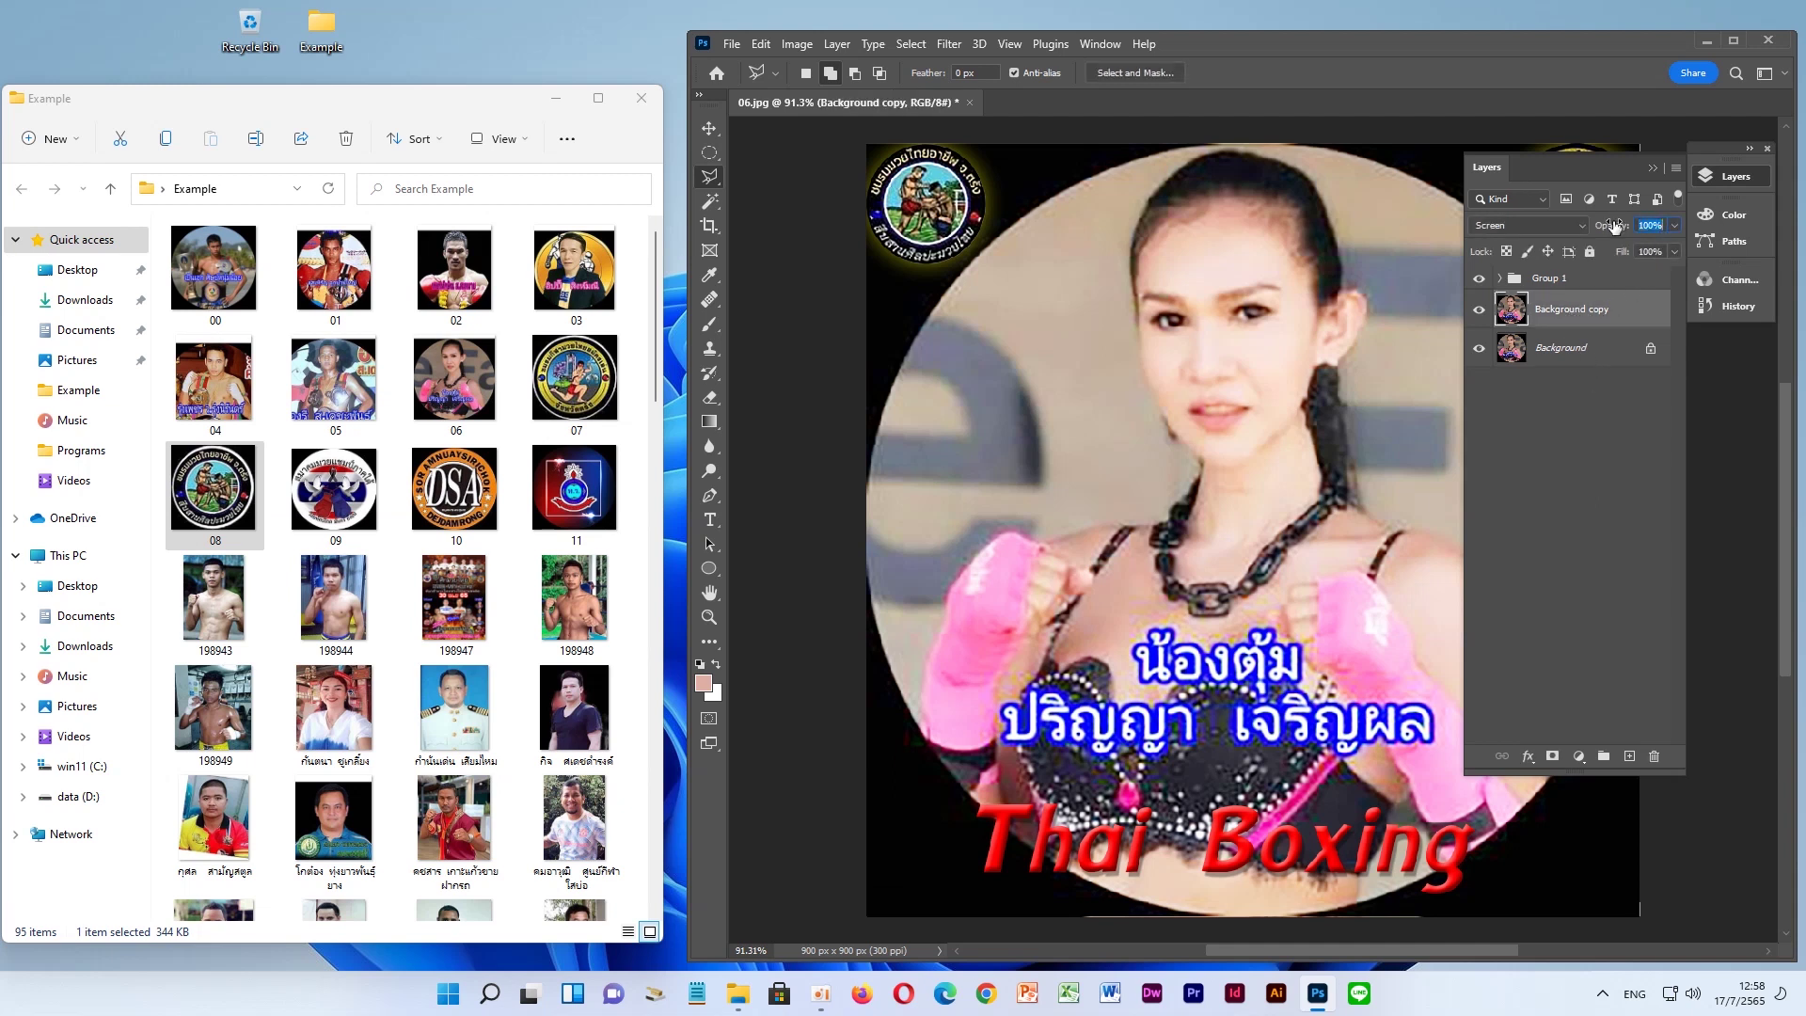
text(50)
key(Return)
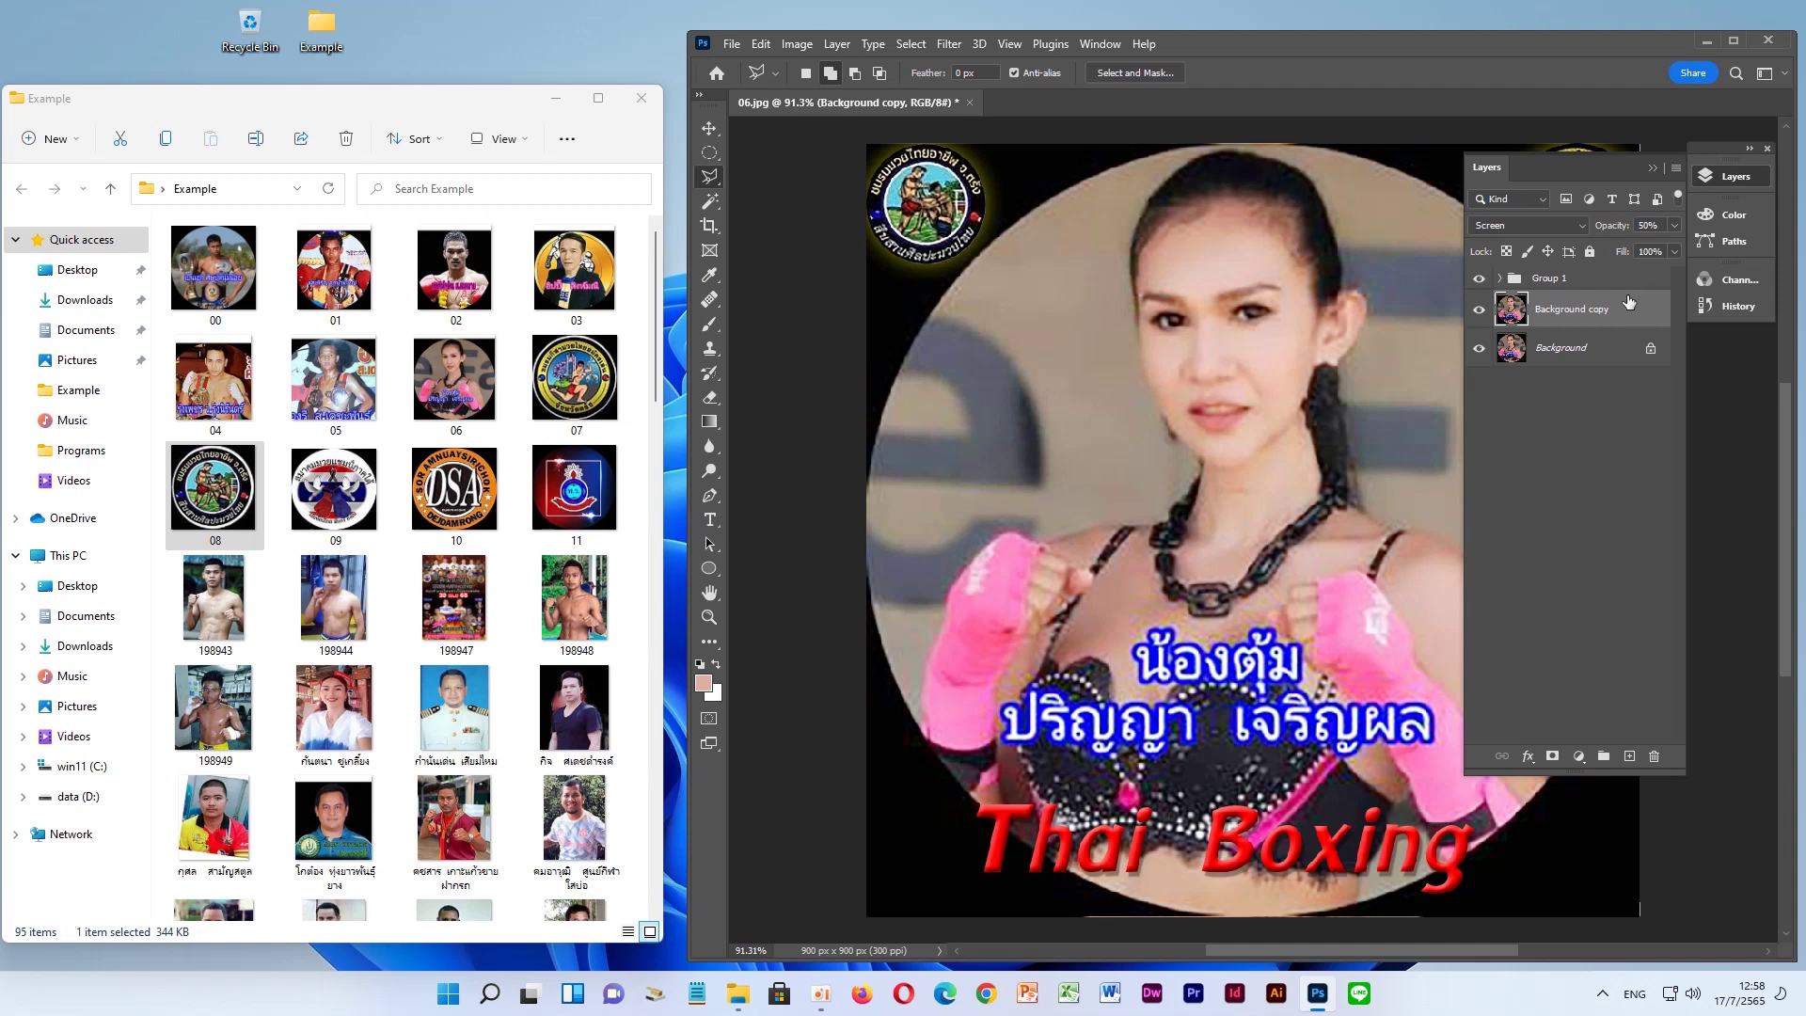
click(1544, 200)
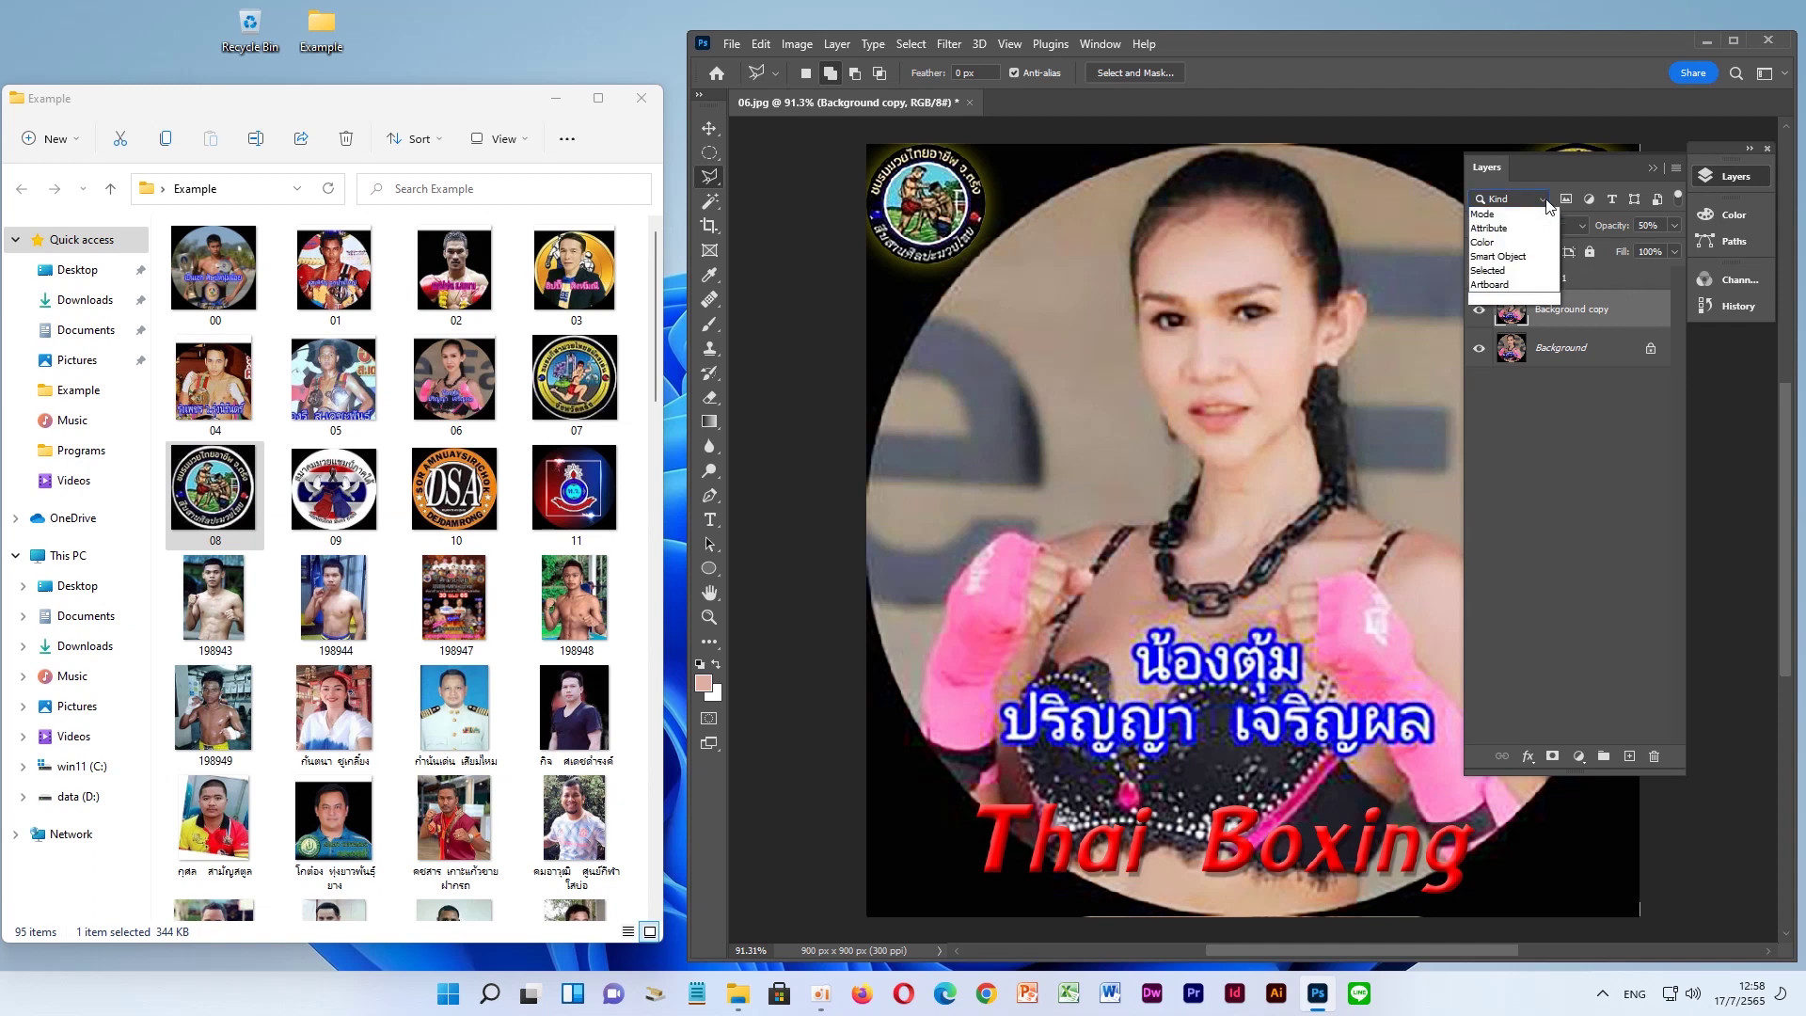
click(1544, 199)
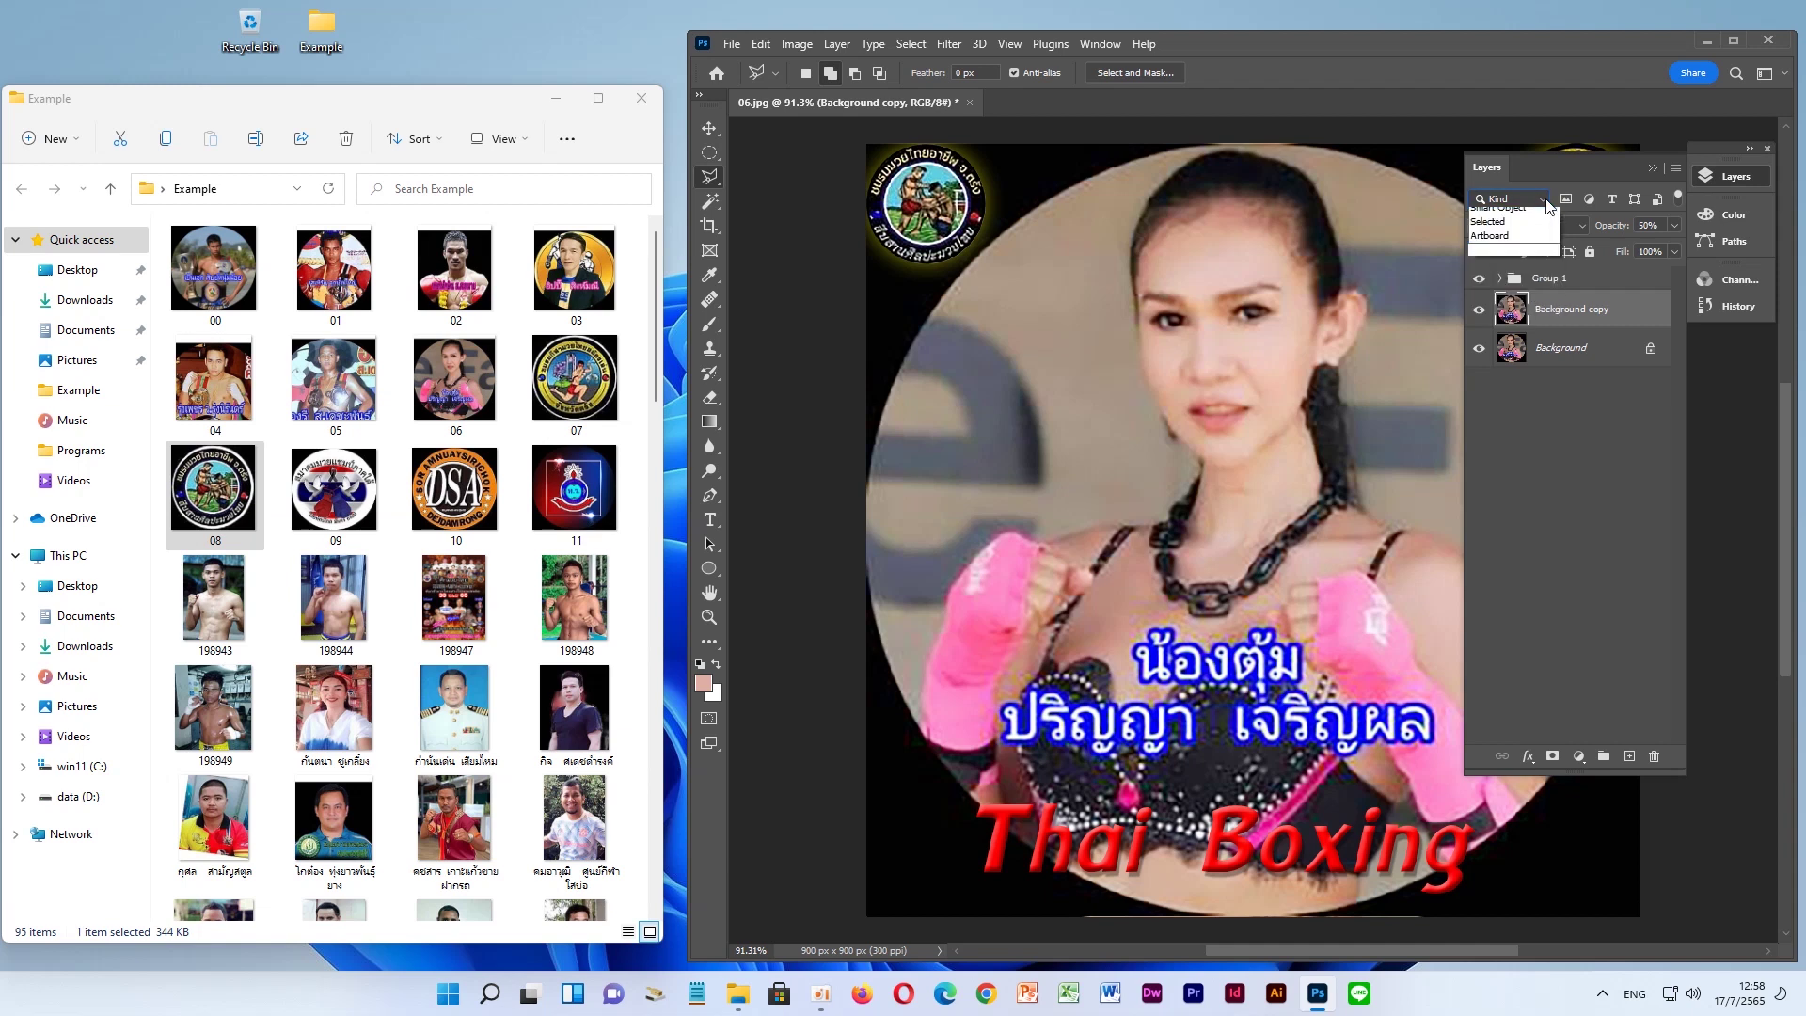
click(1499, 286)
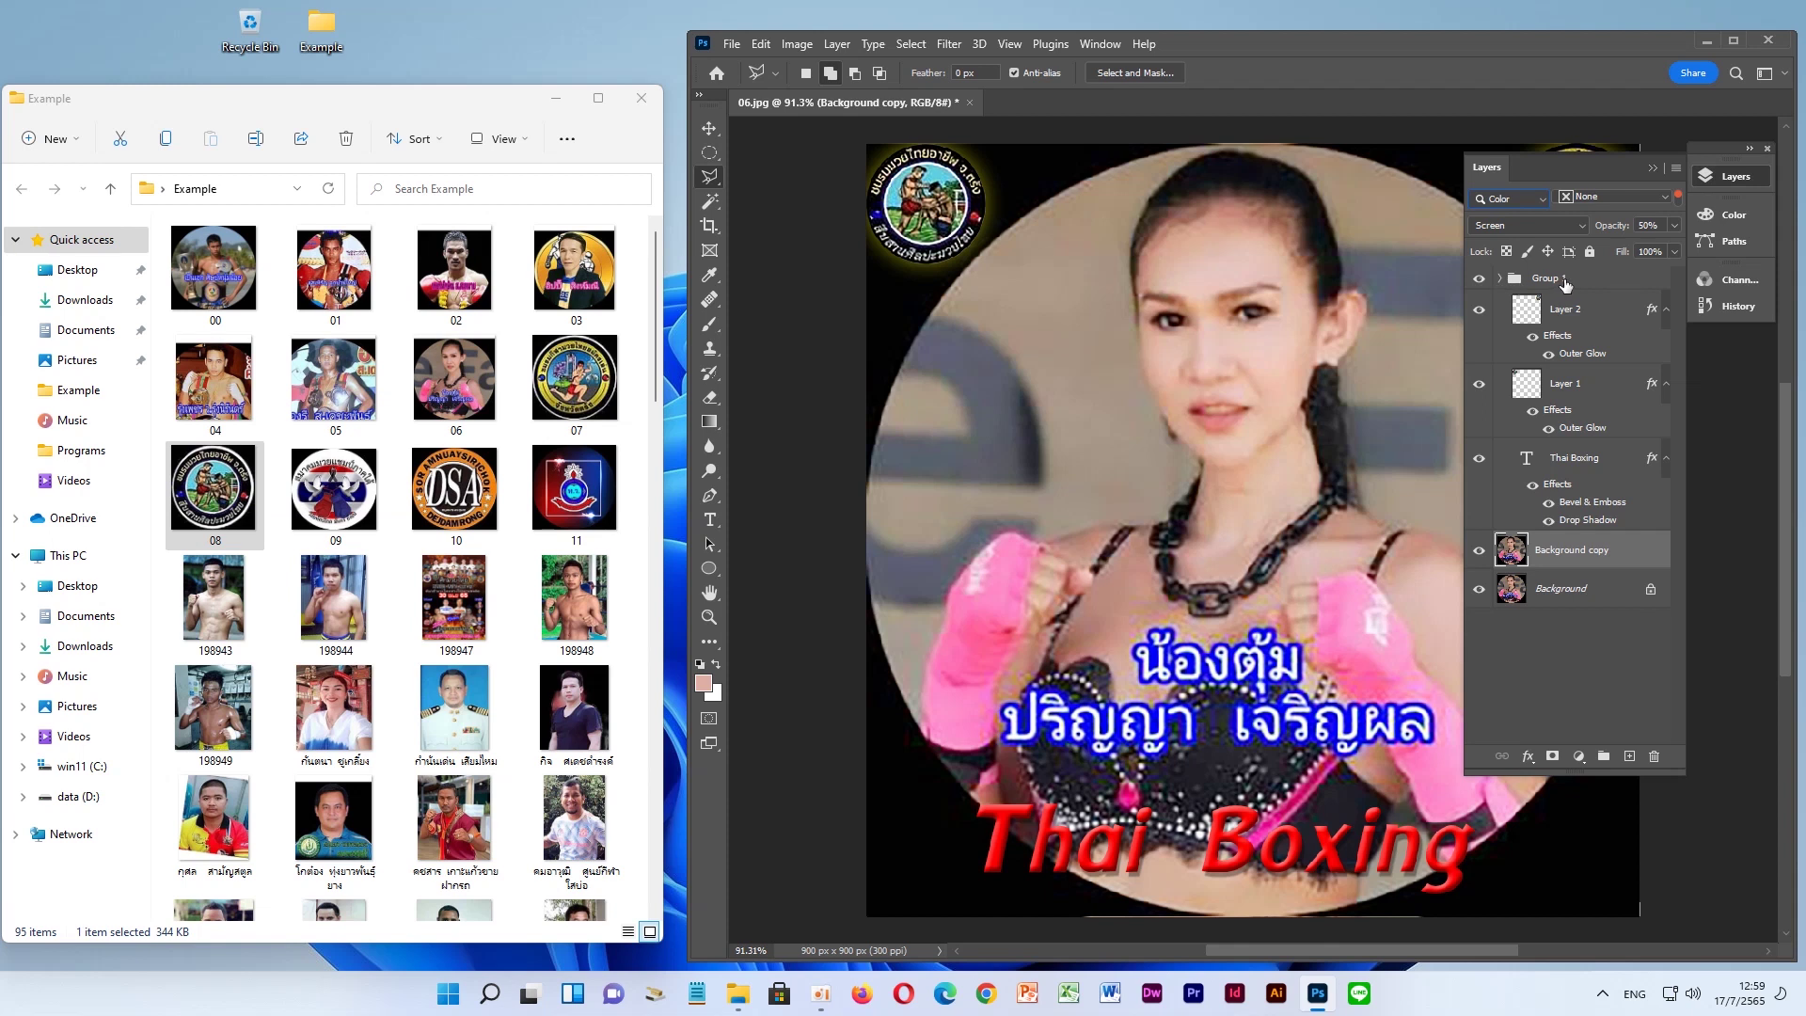
click(1543, 202)
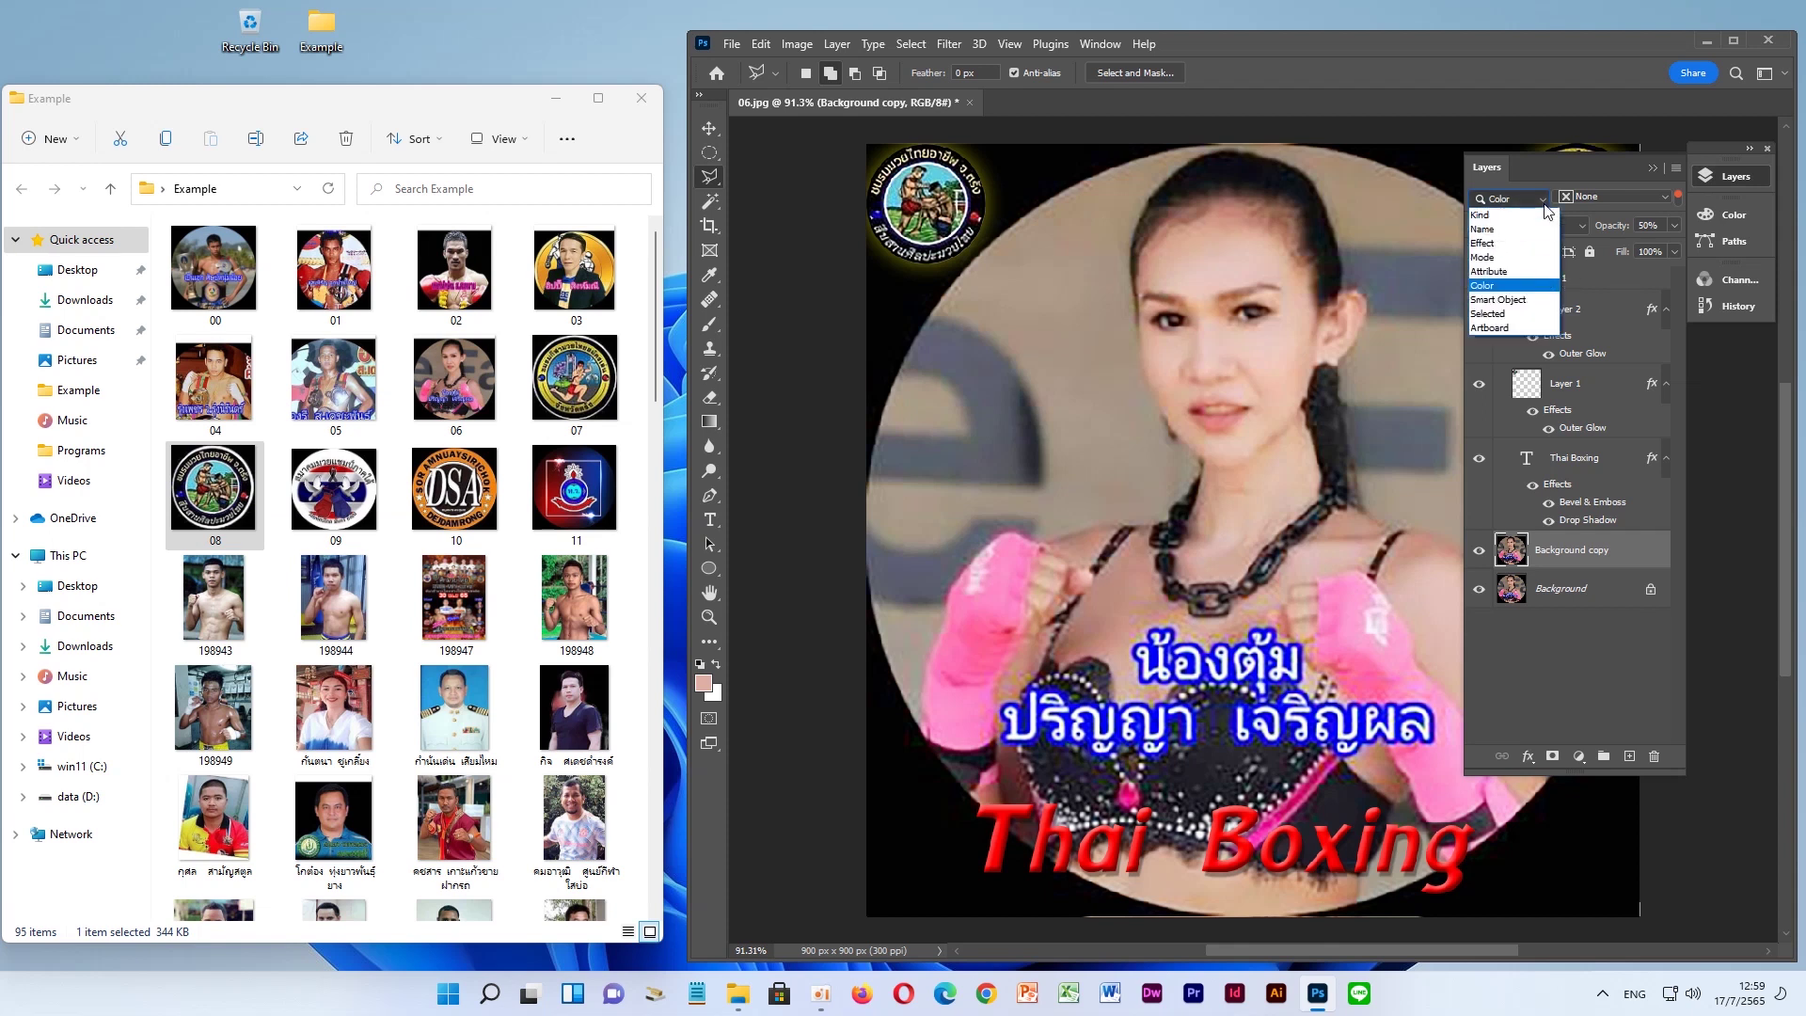
click(1517, 220)
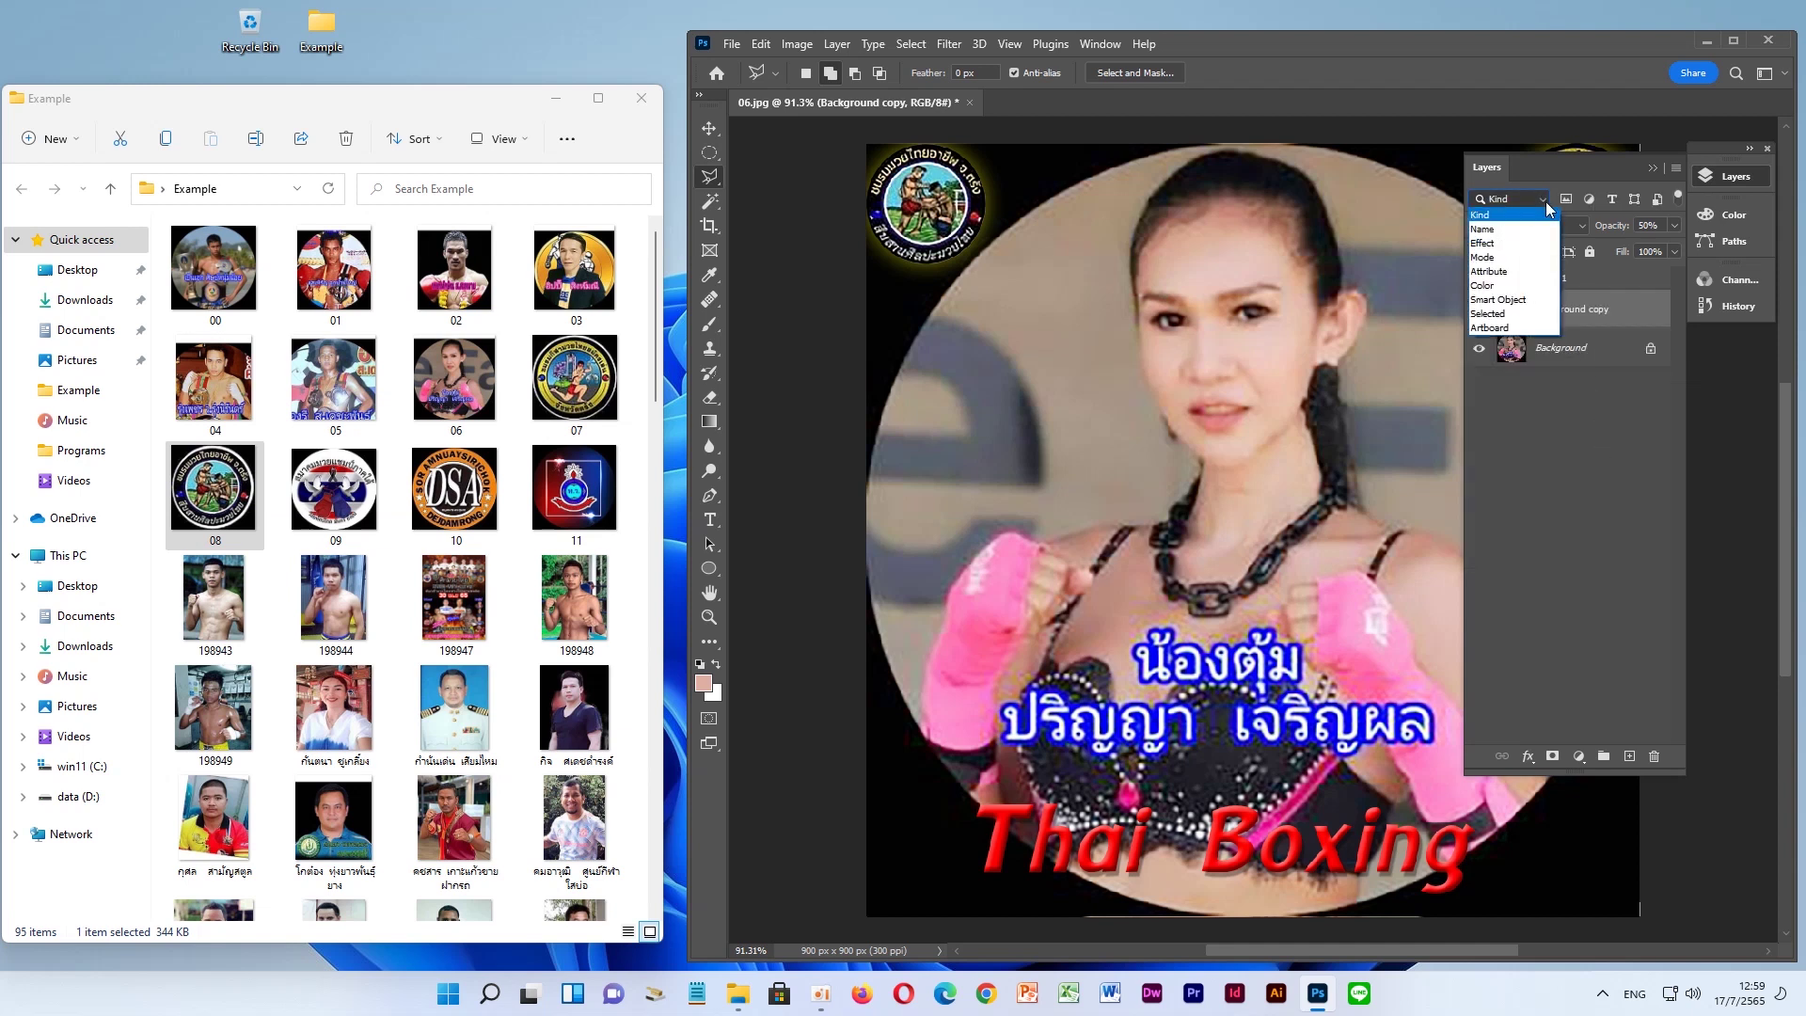
click(1516, 230)
click(1524, 226)
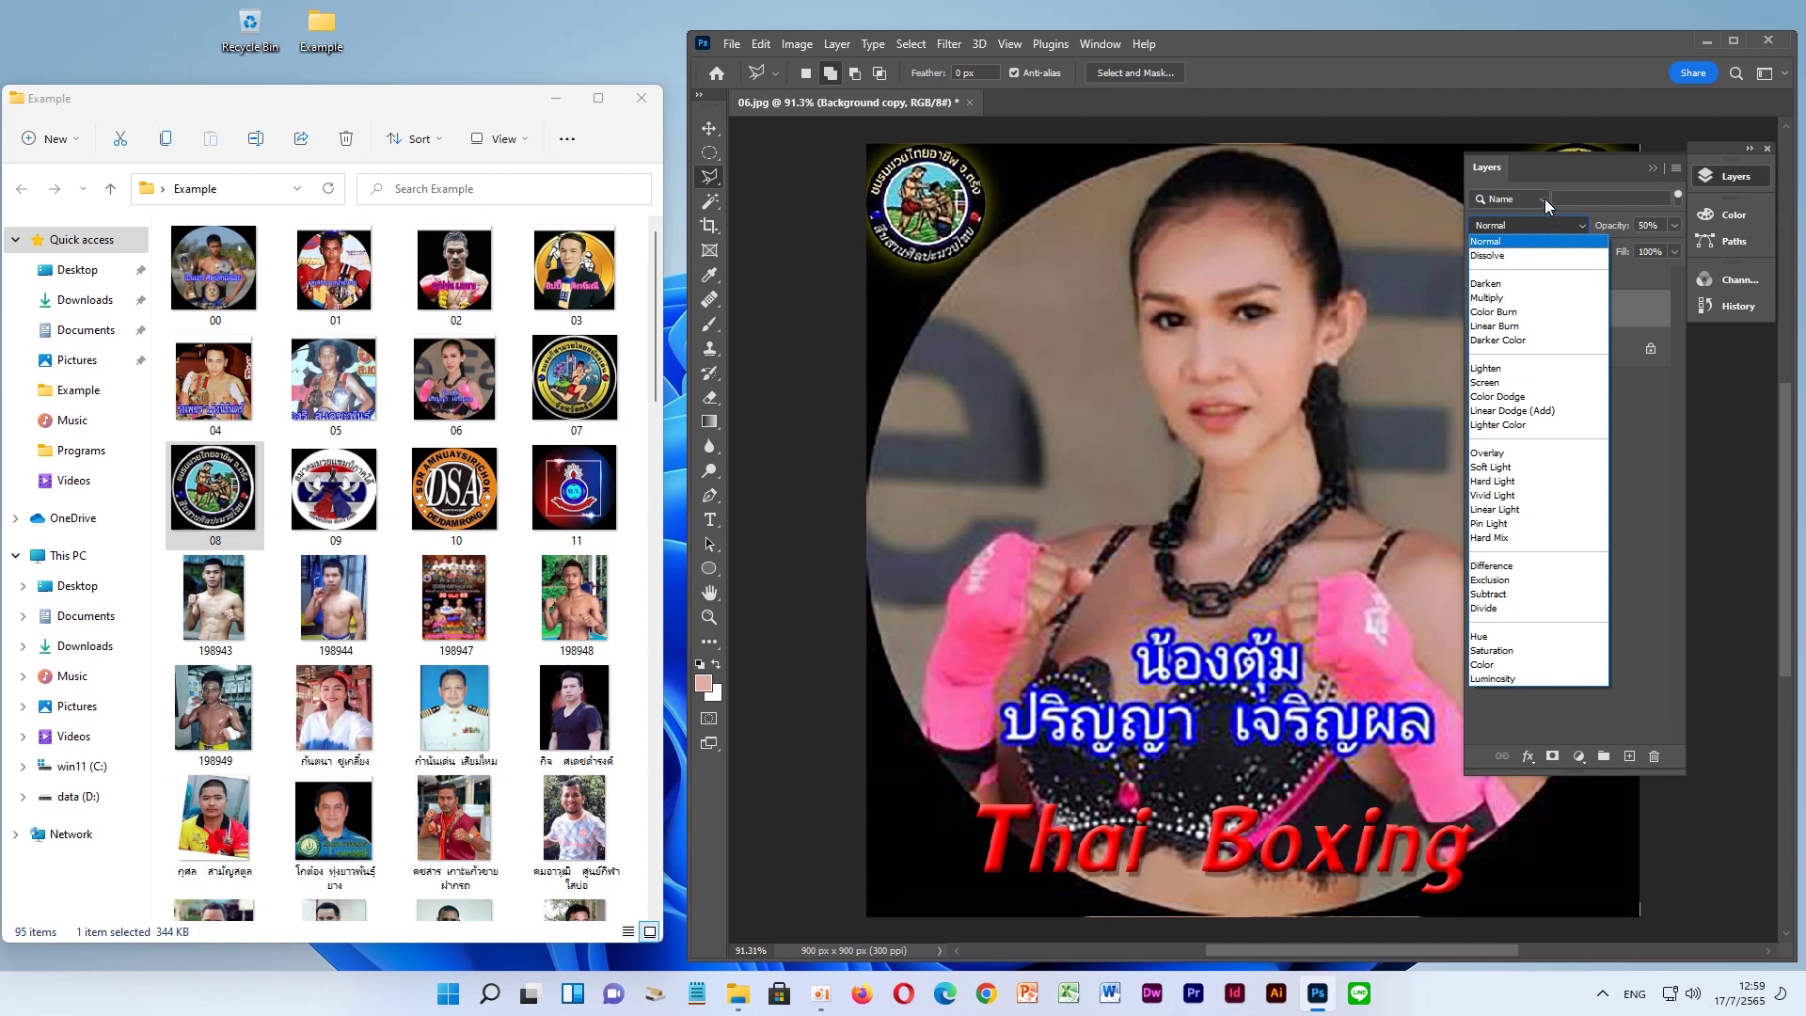
key(s)
key(Return)
click(1544, 200)
click(1511, 245)
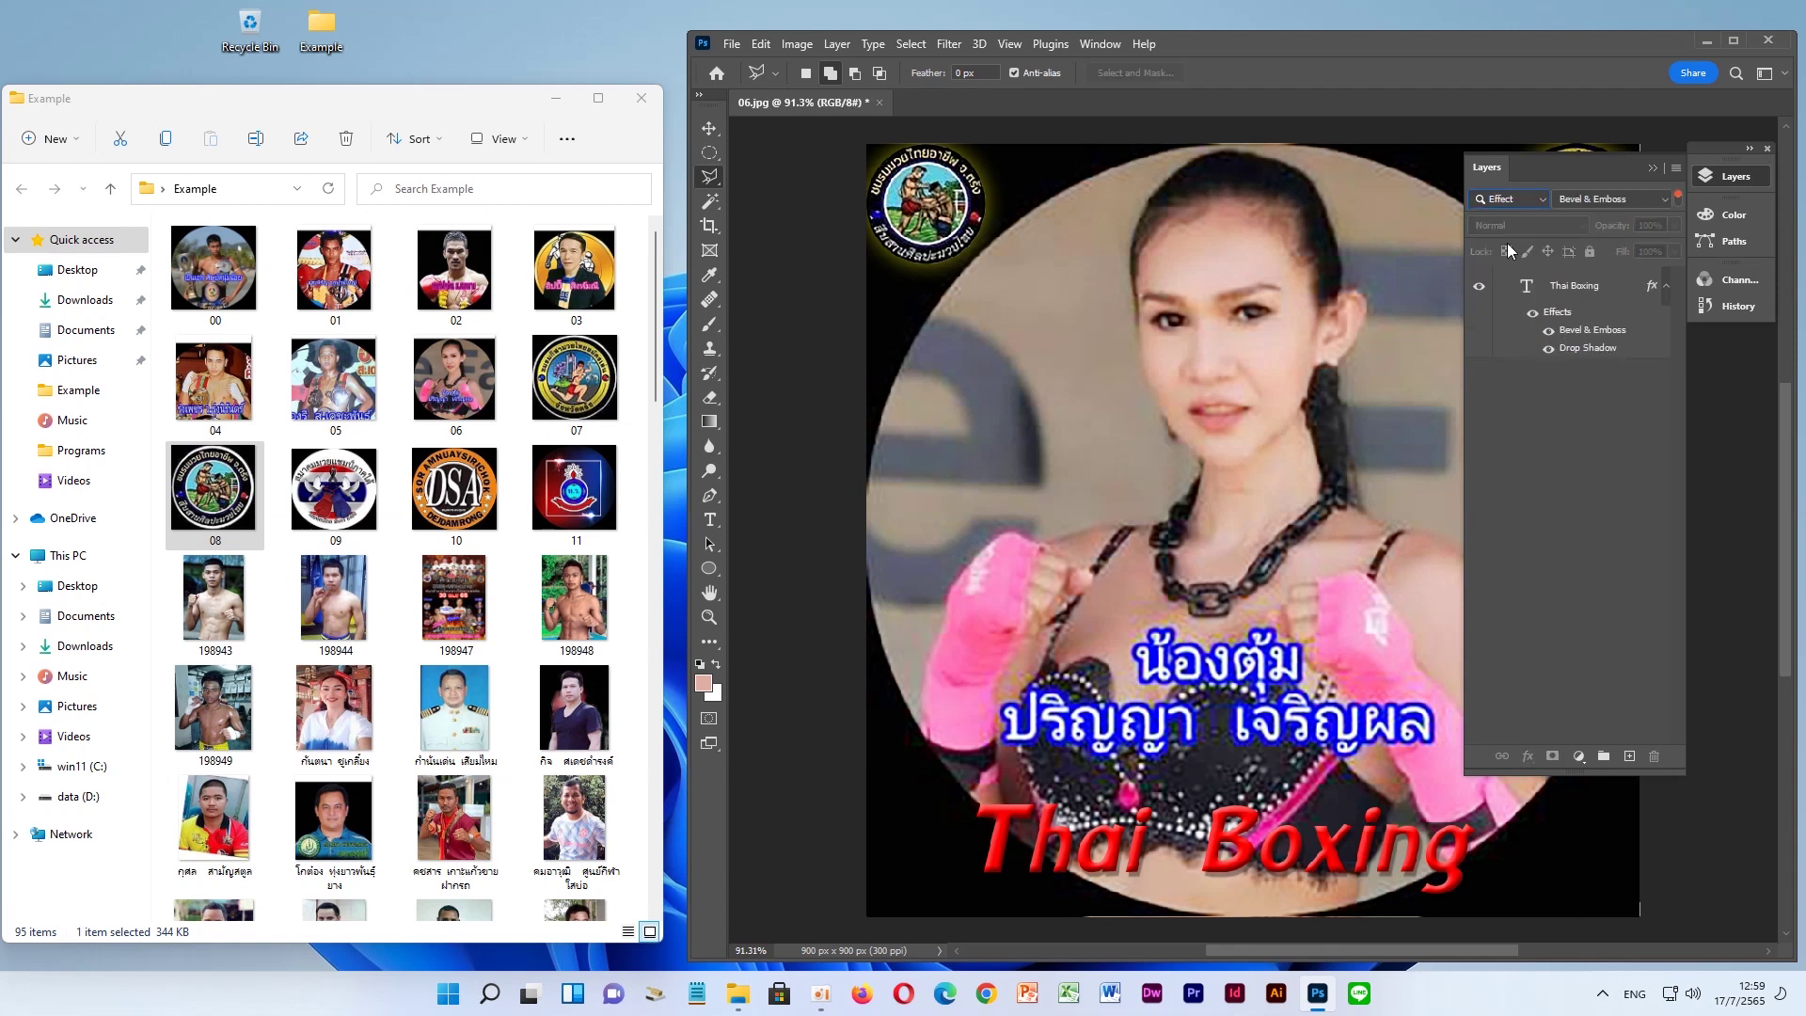
click(1544, 203)
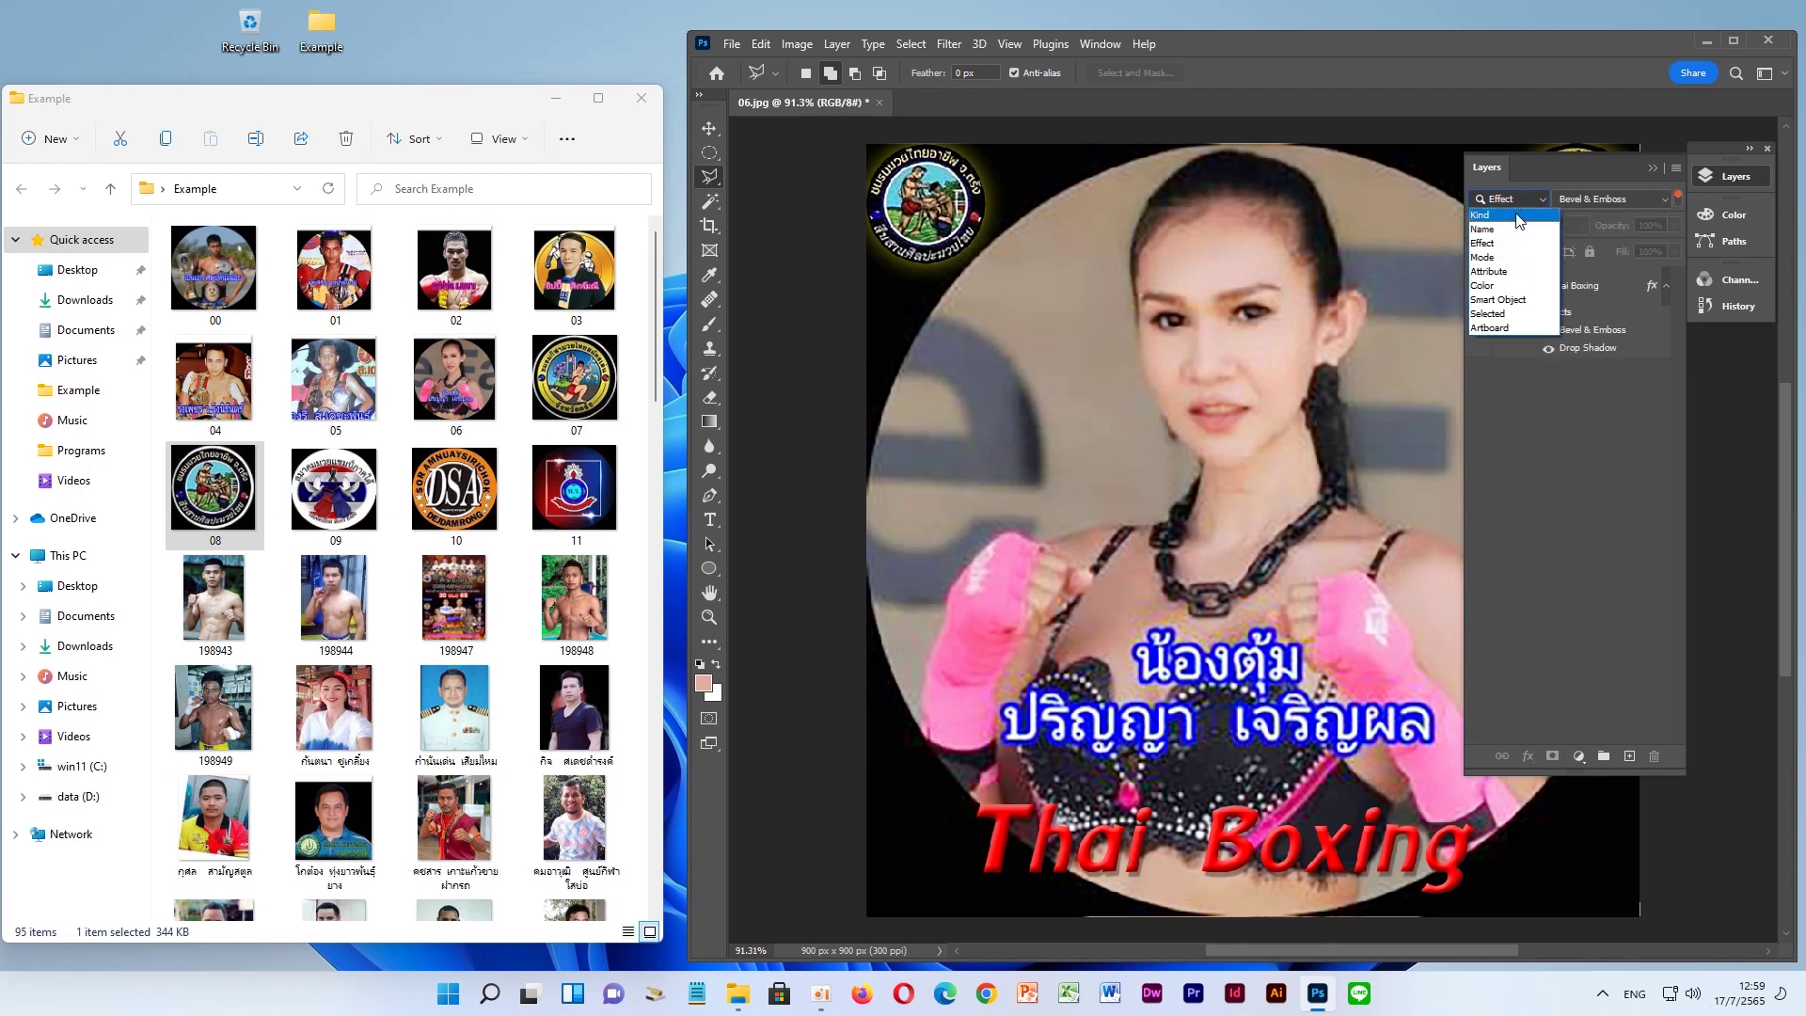
click(1519, 218)
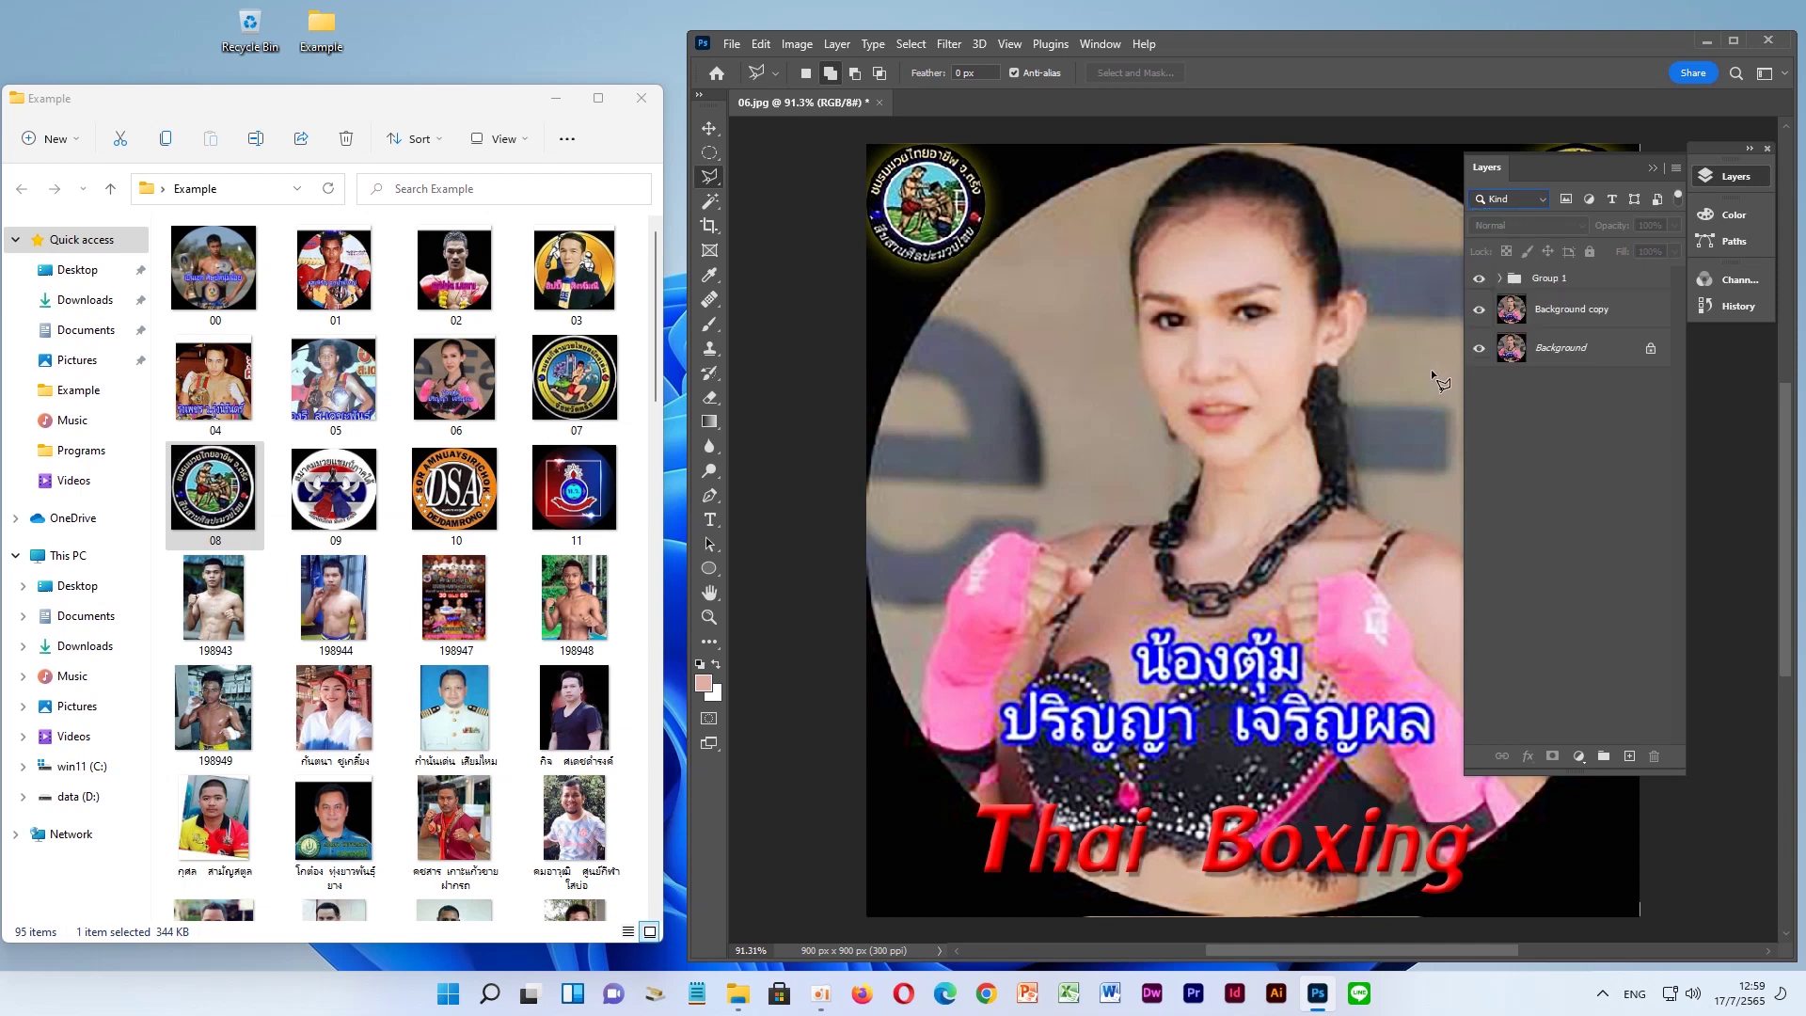
click(1499, 279)
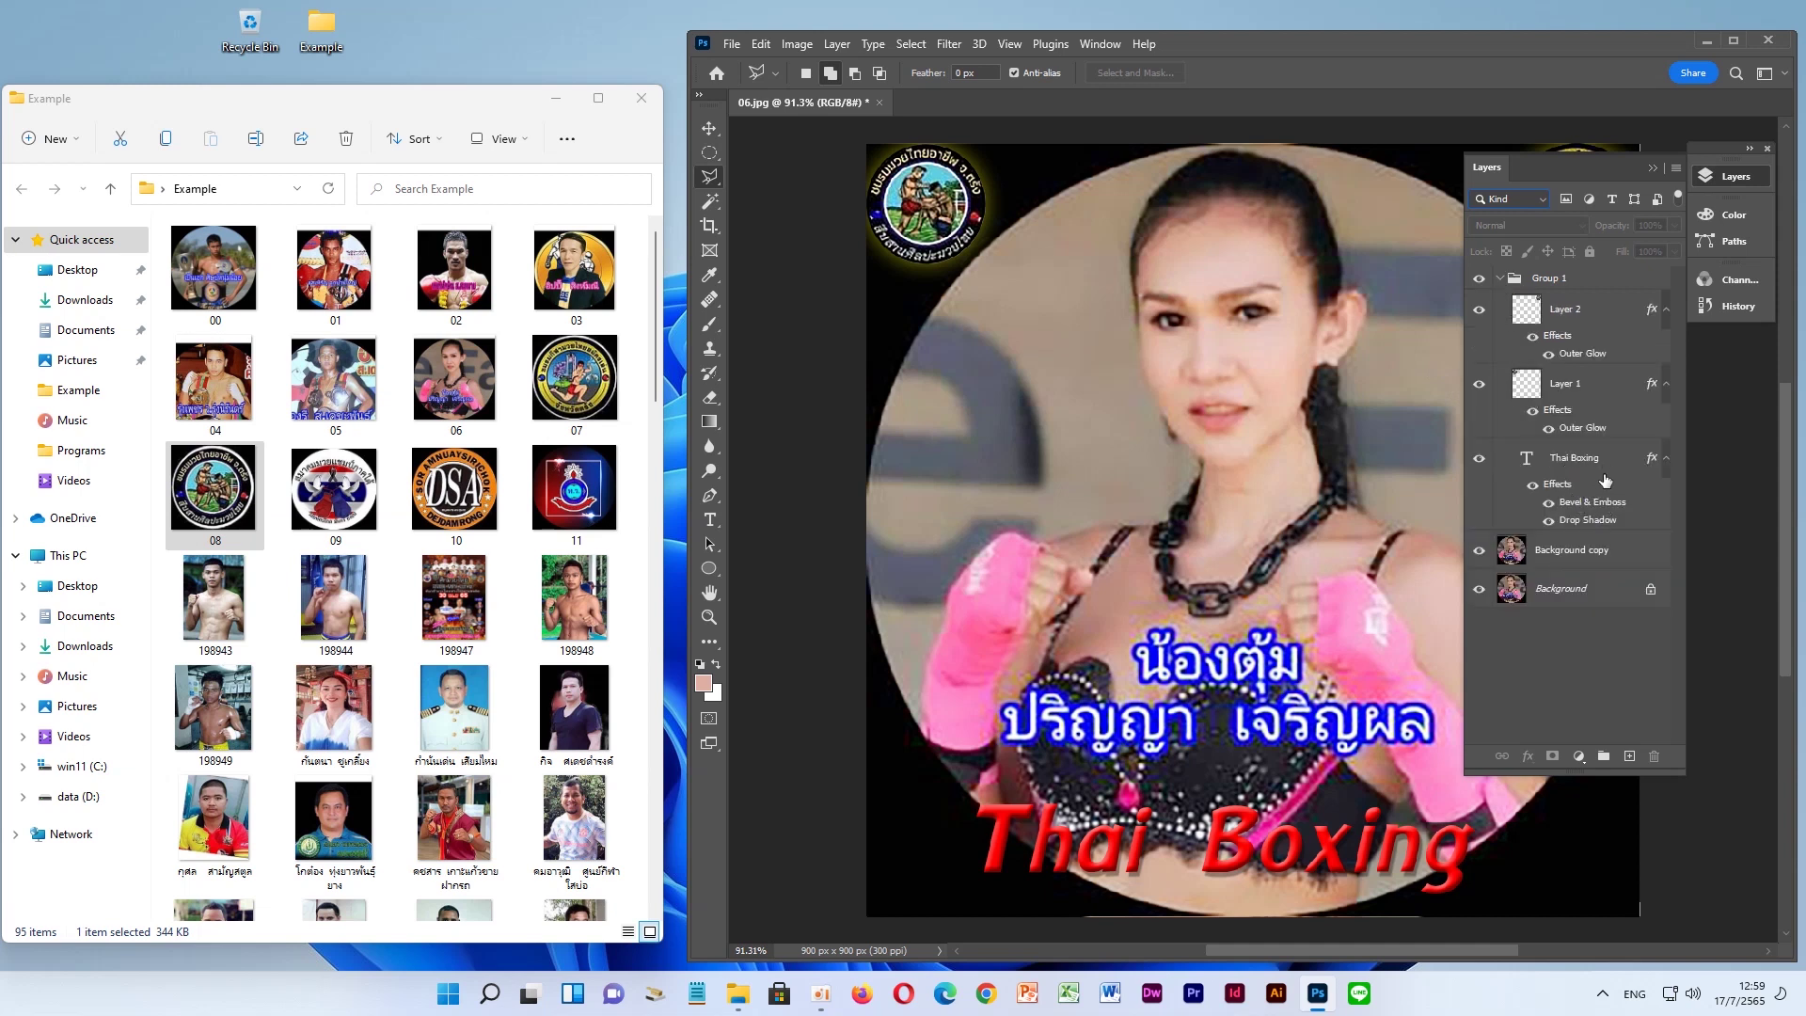
Collapse Group 1, select Background copy with Background, and apply Merge Layers
click(1499, 278)
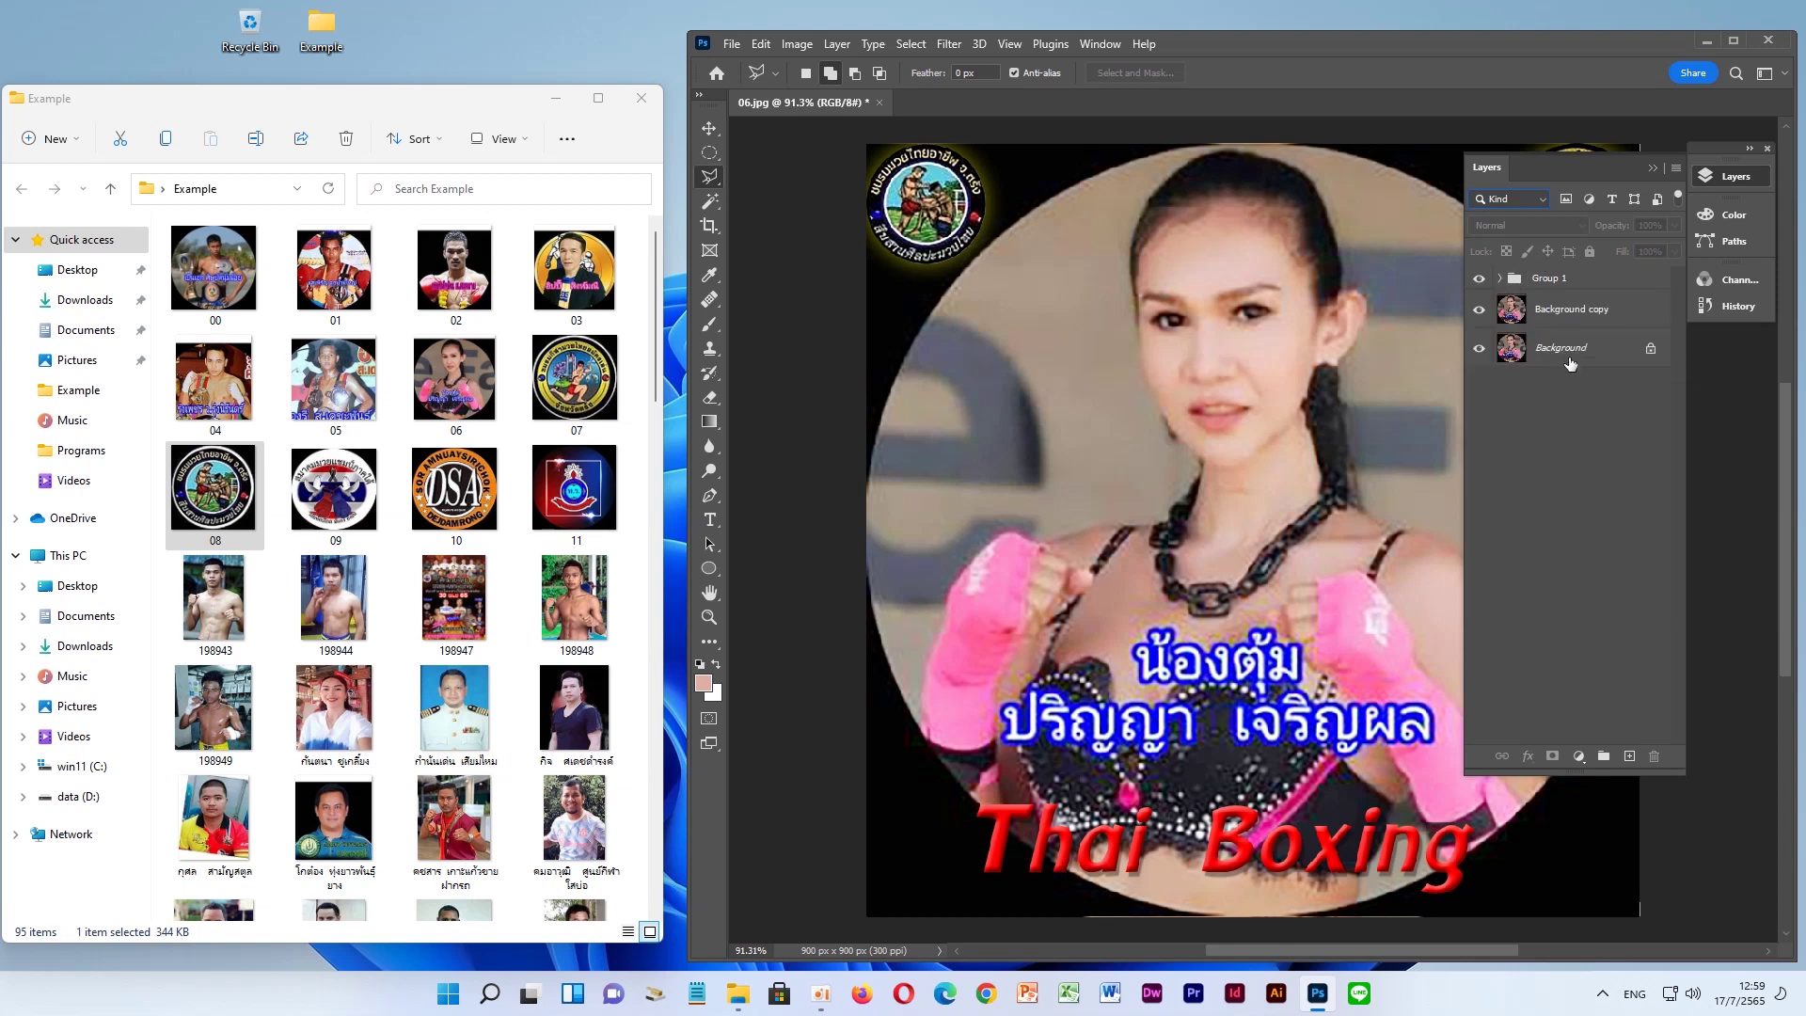
double_click(1574, 310)
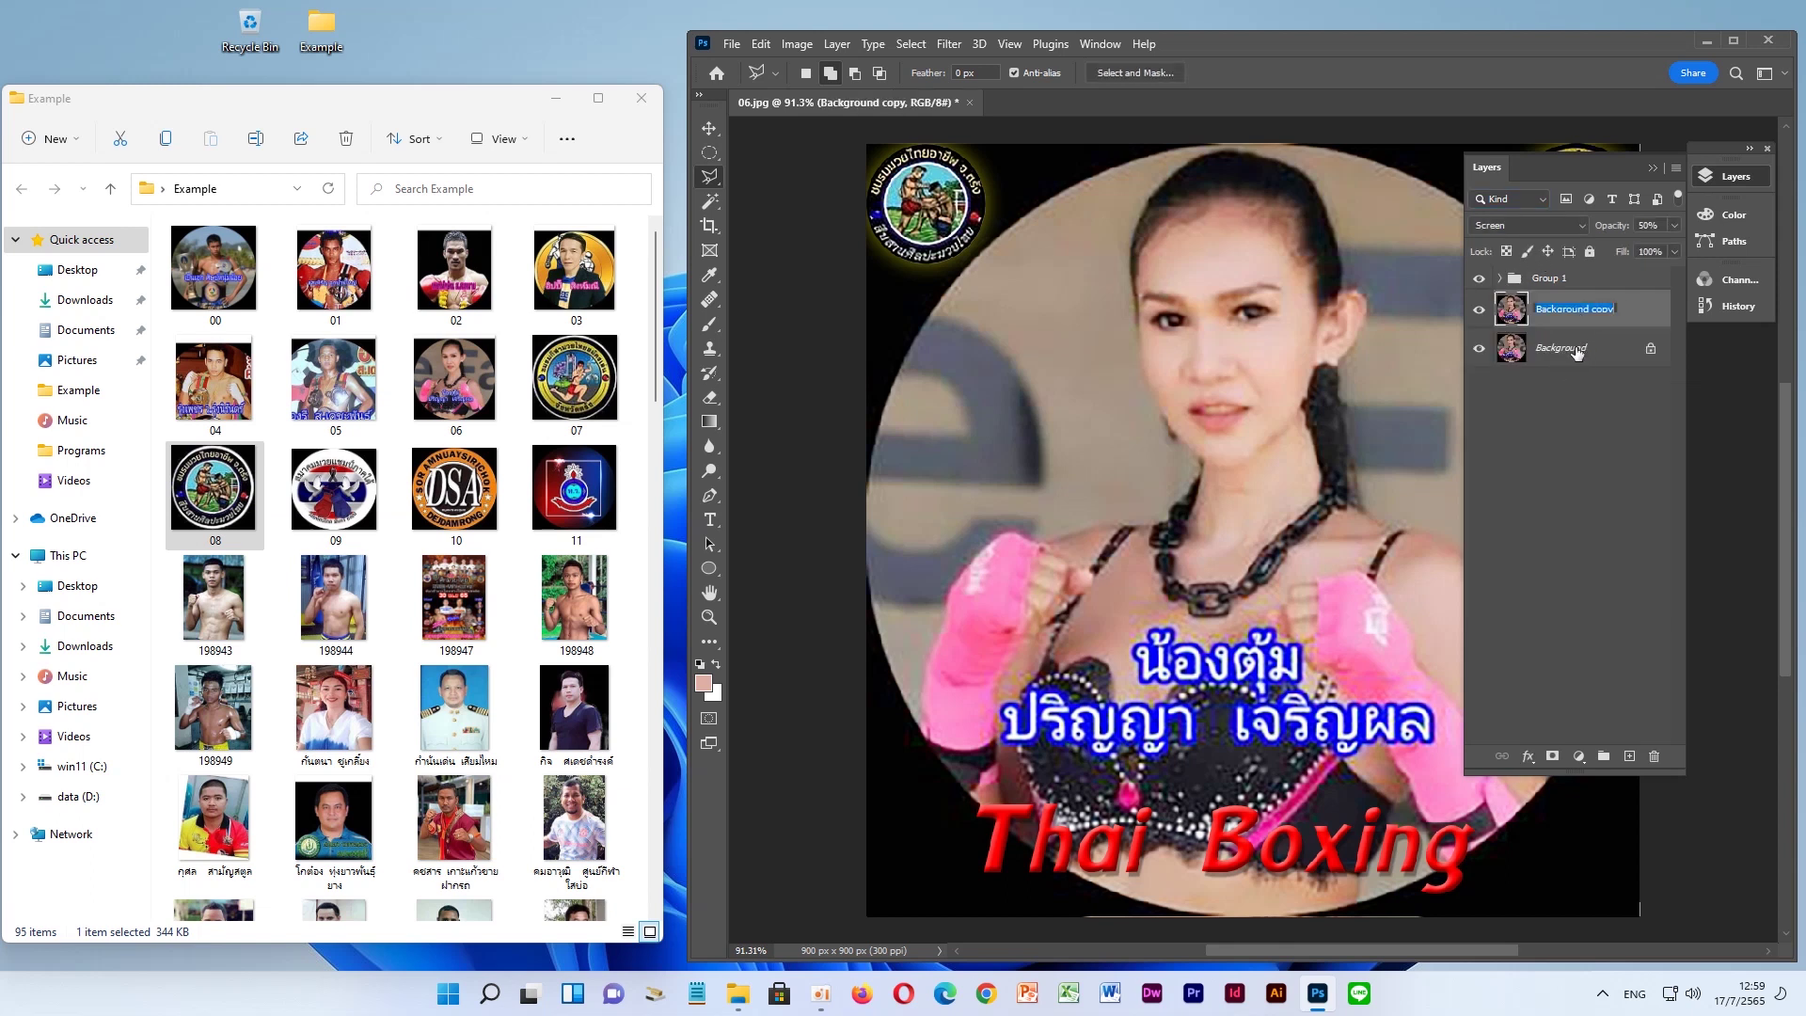
double_click(1578, 350)
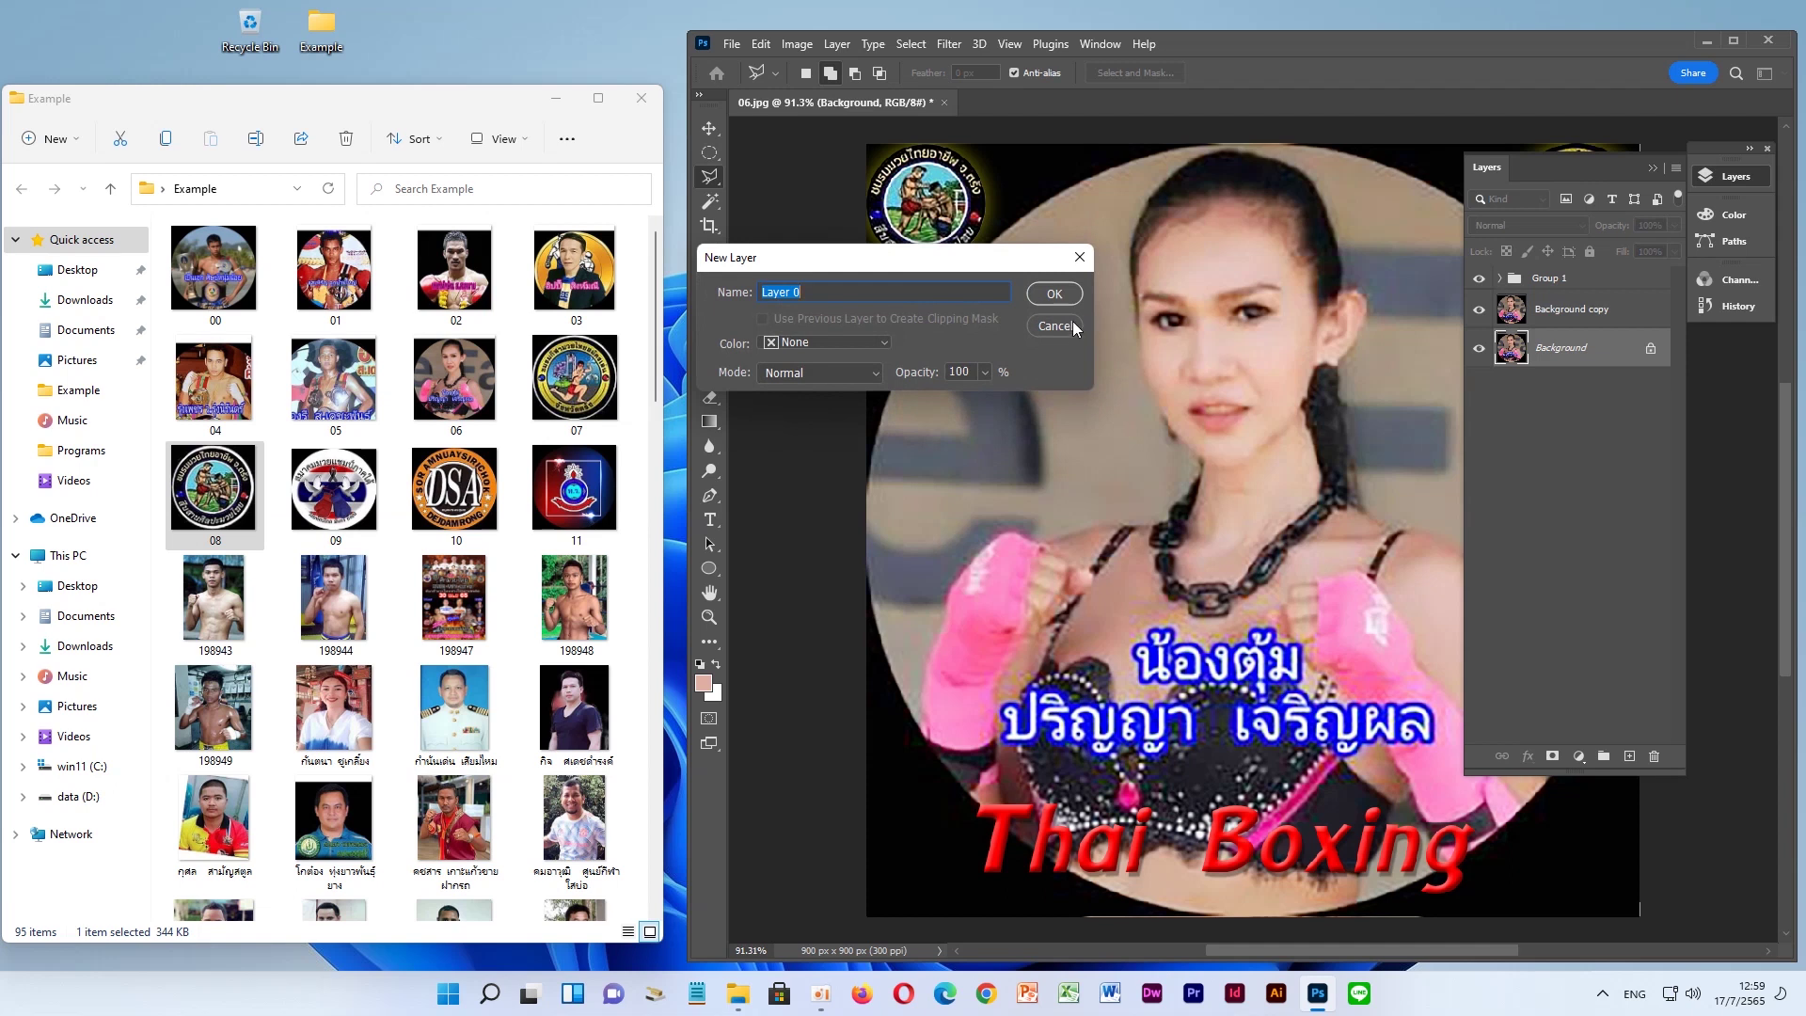
click(1073, 325)
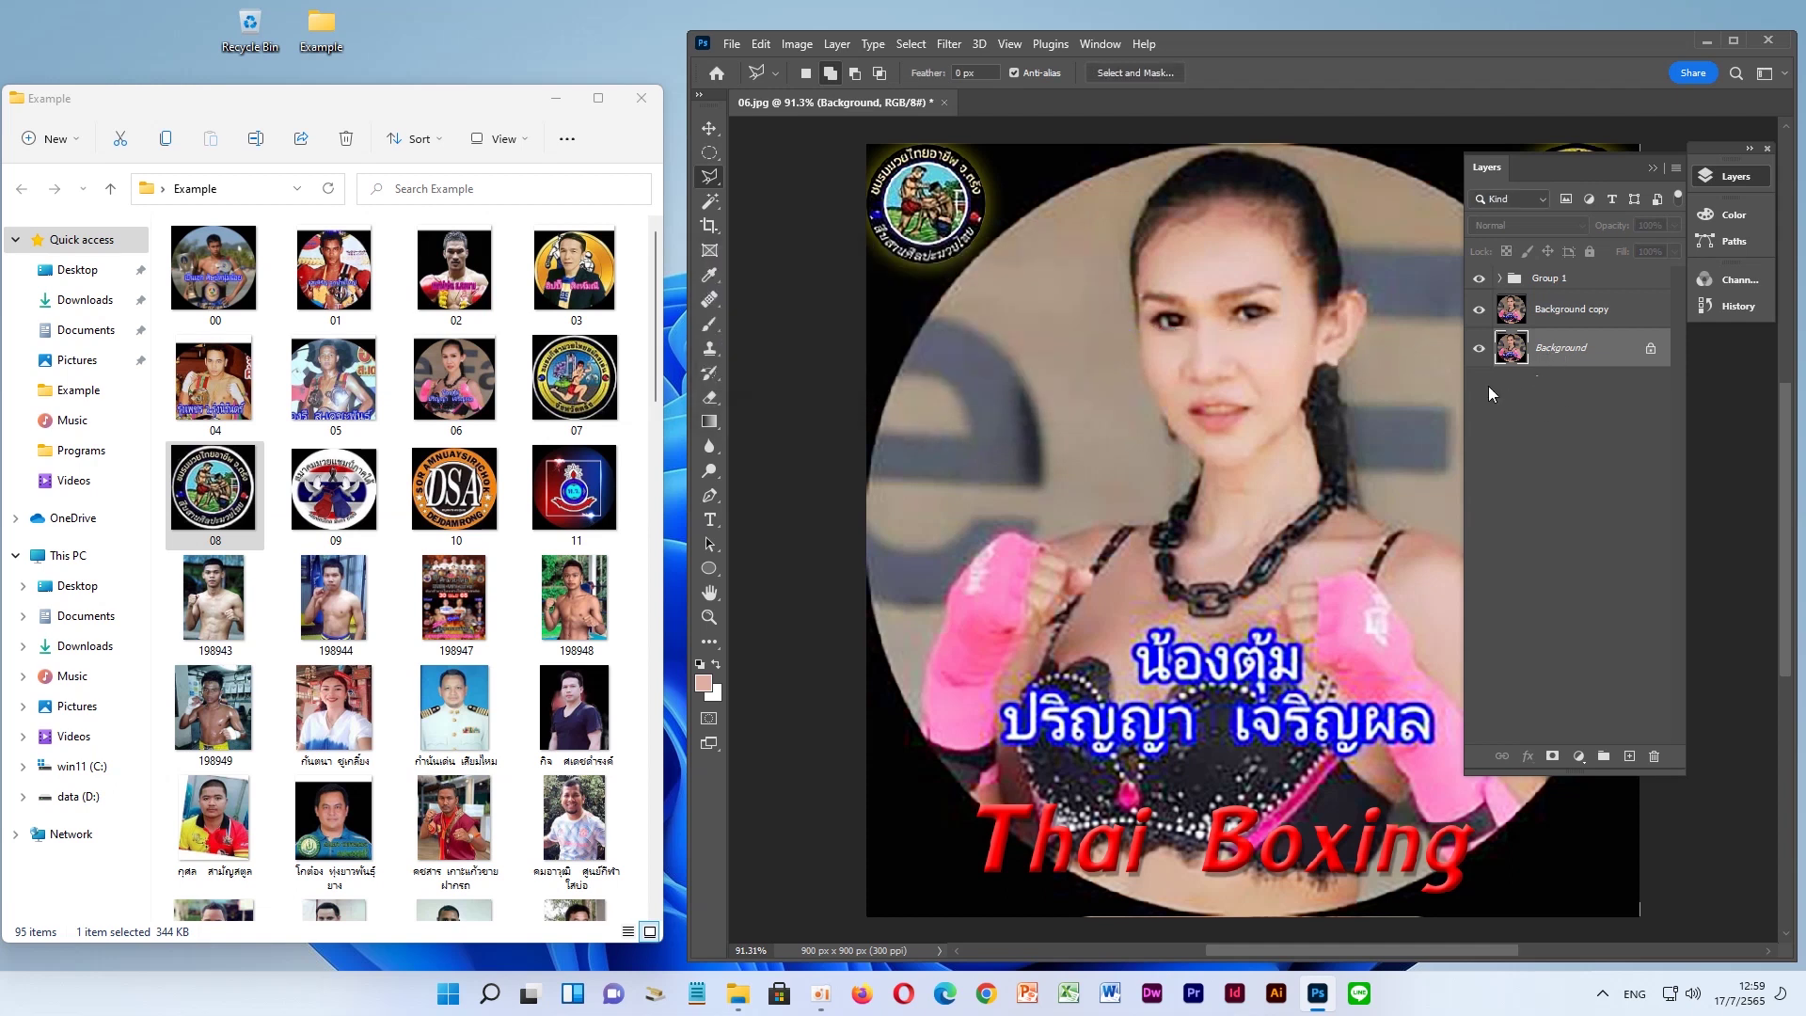
double_click(1574, 310)
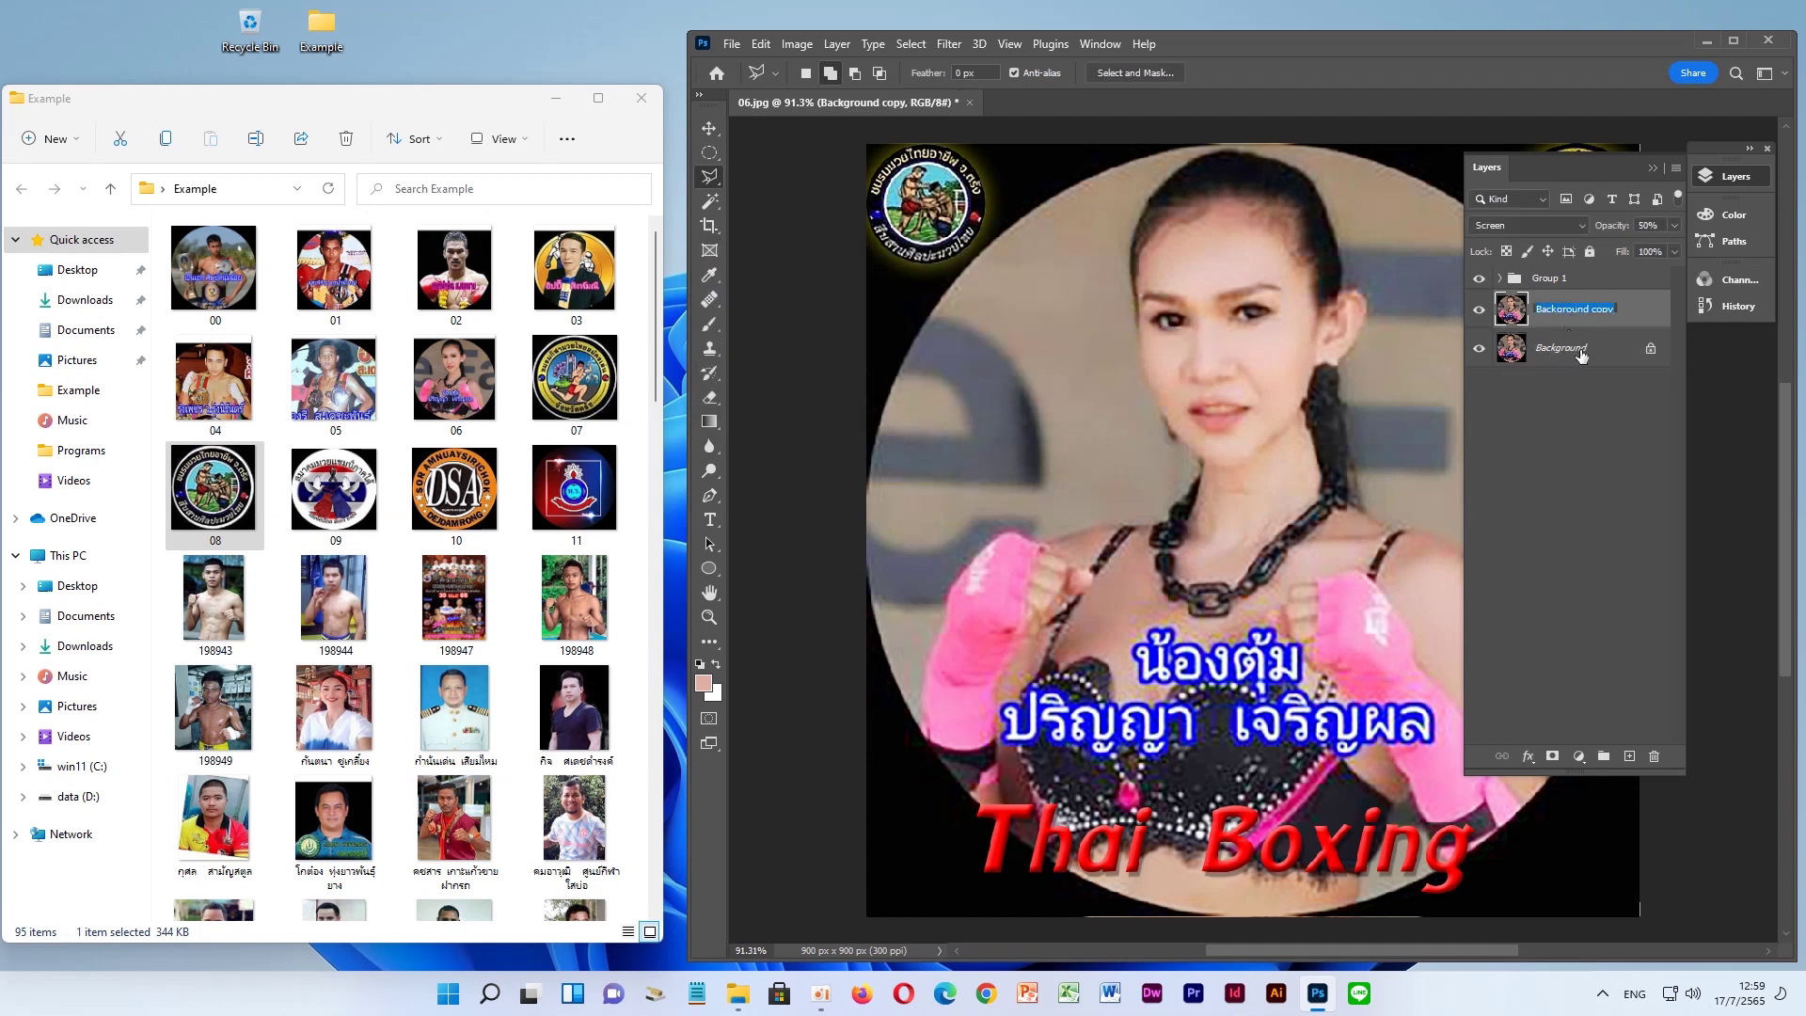
ctrl+click(1582, 352)
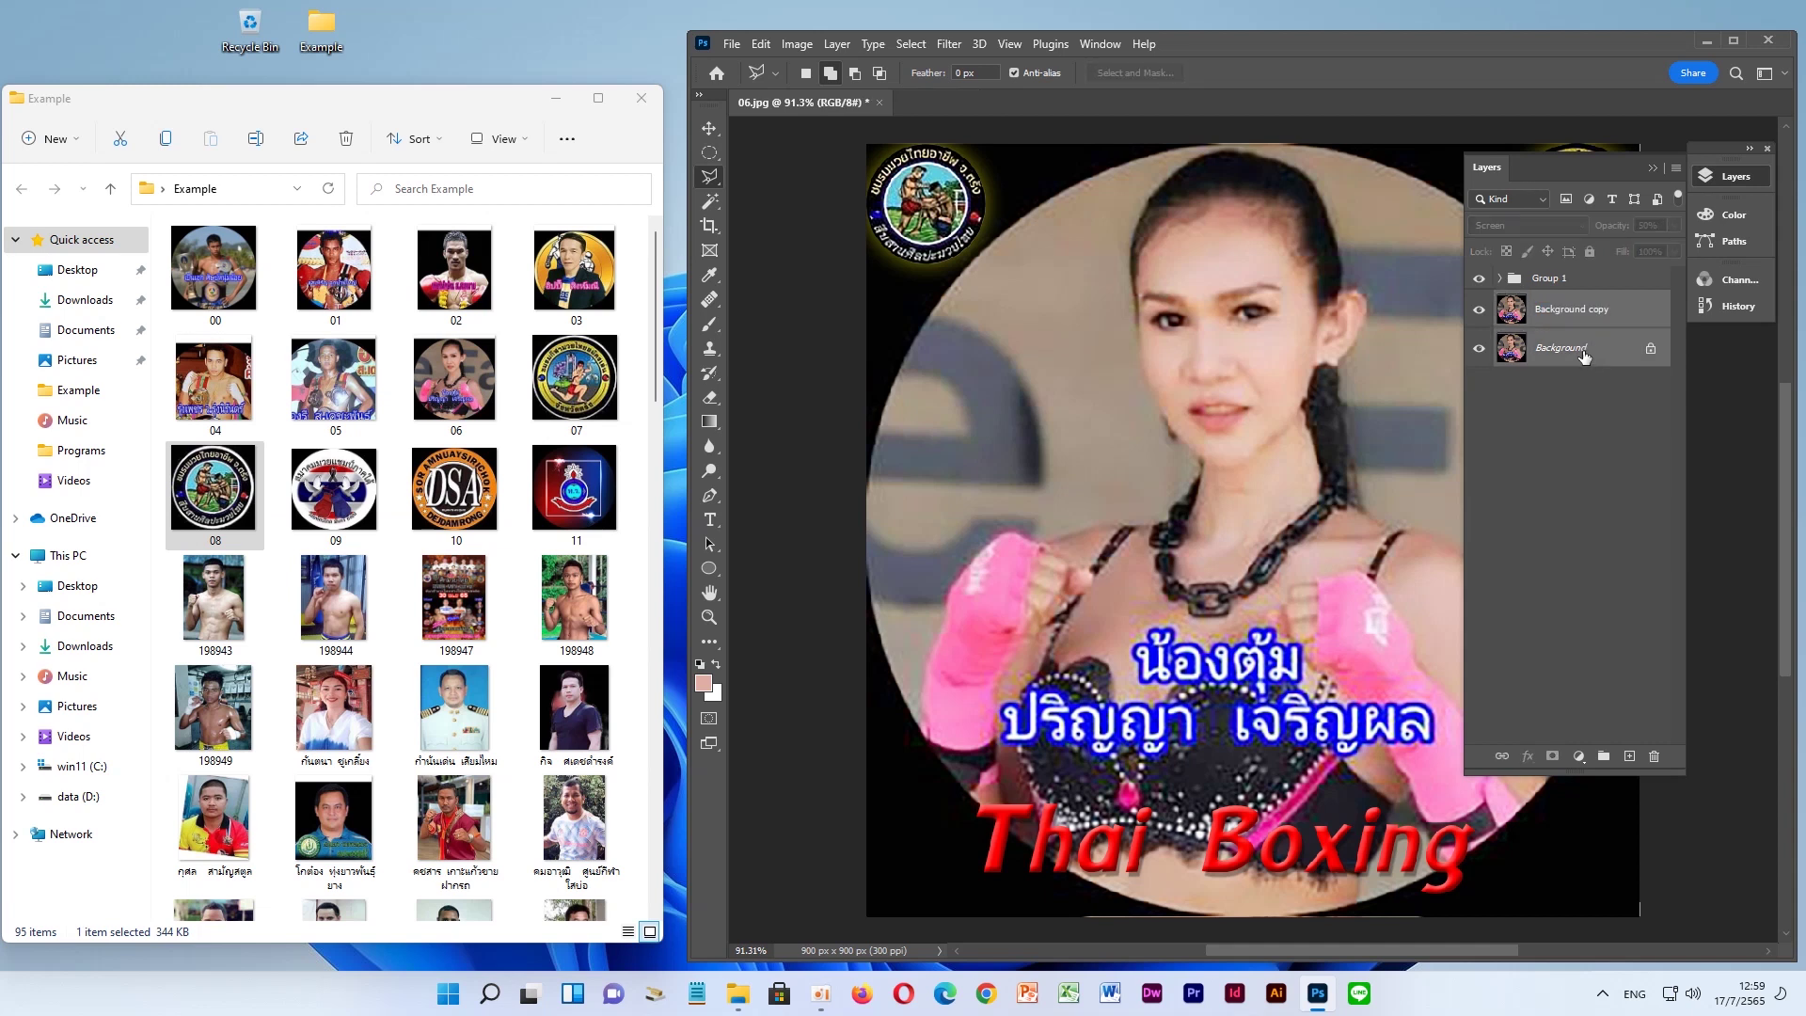
right_click(1585, 355)
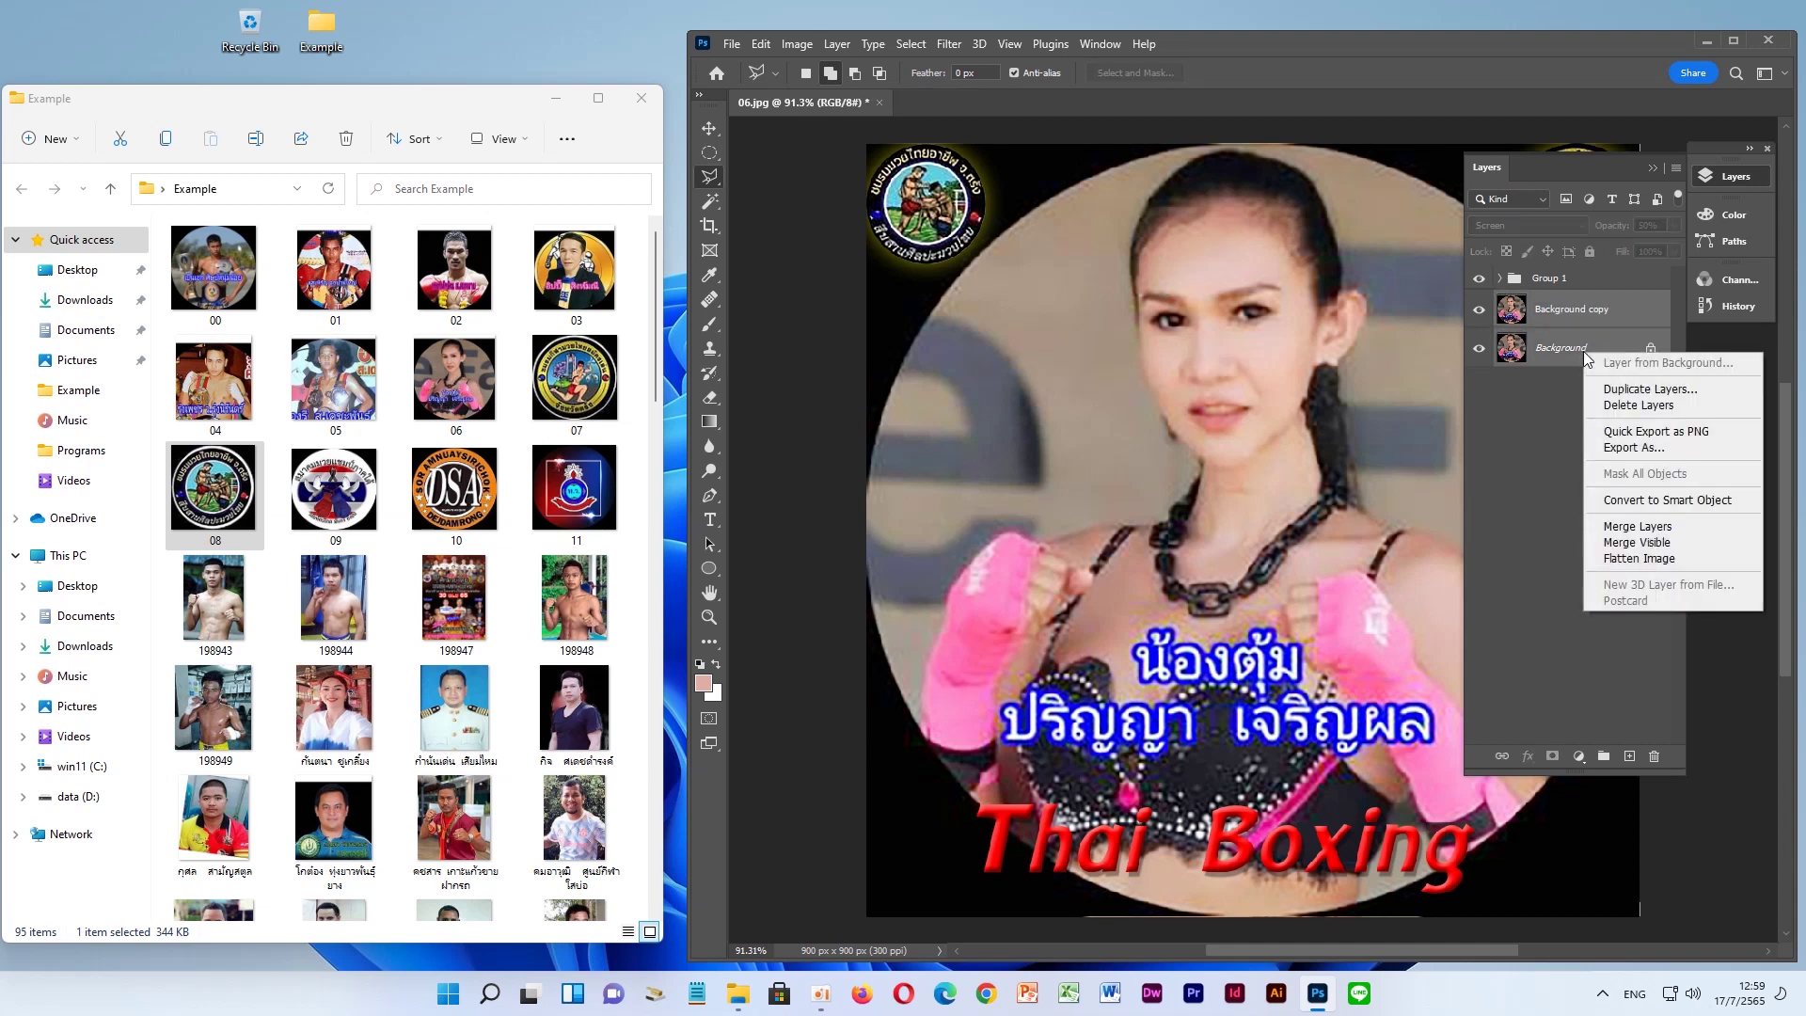
click(1635, 527)
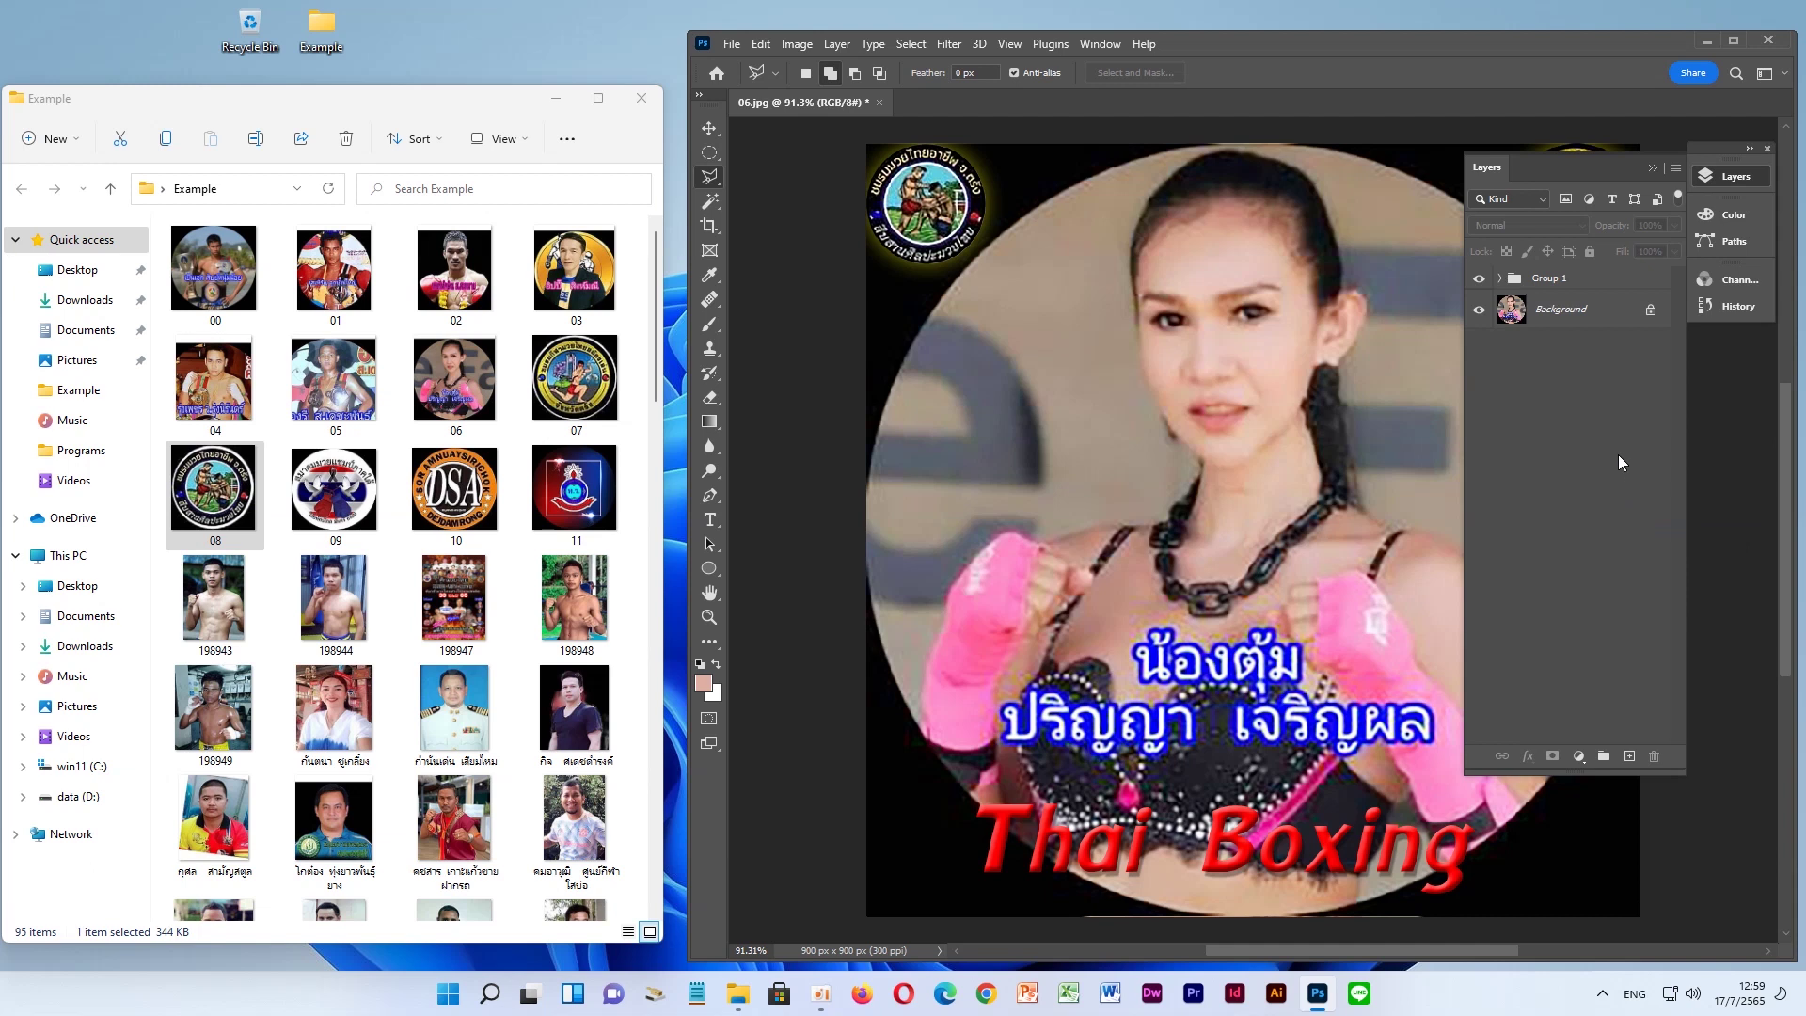